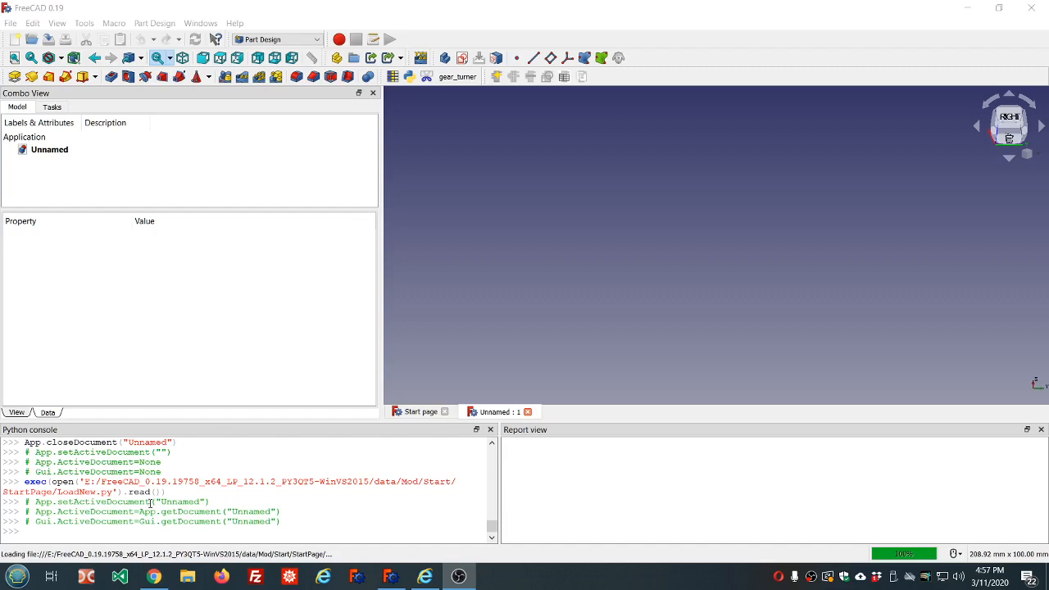
# Switch to Chrome to examine the 3D-printed dividing head plates in the paused YouTube video, and return to FreeCAD
pyautogui.moveTo(155, 580)
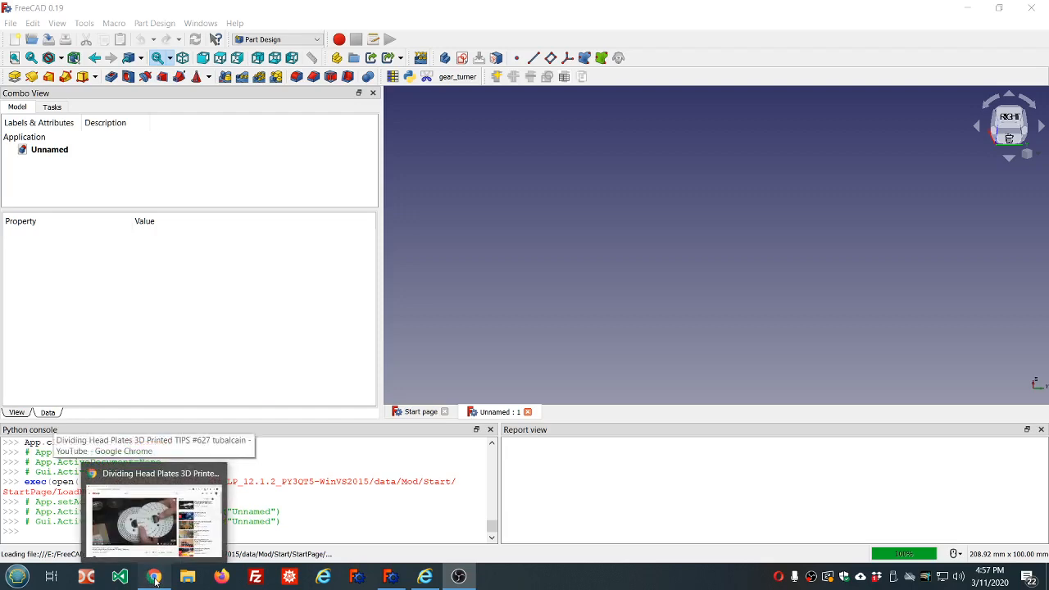
pyautogui.click(155, 578)
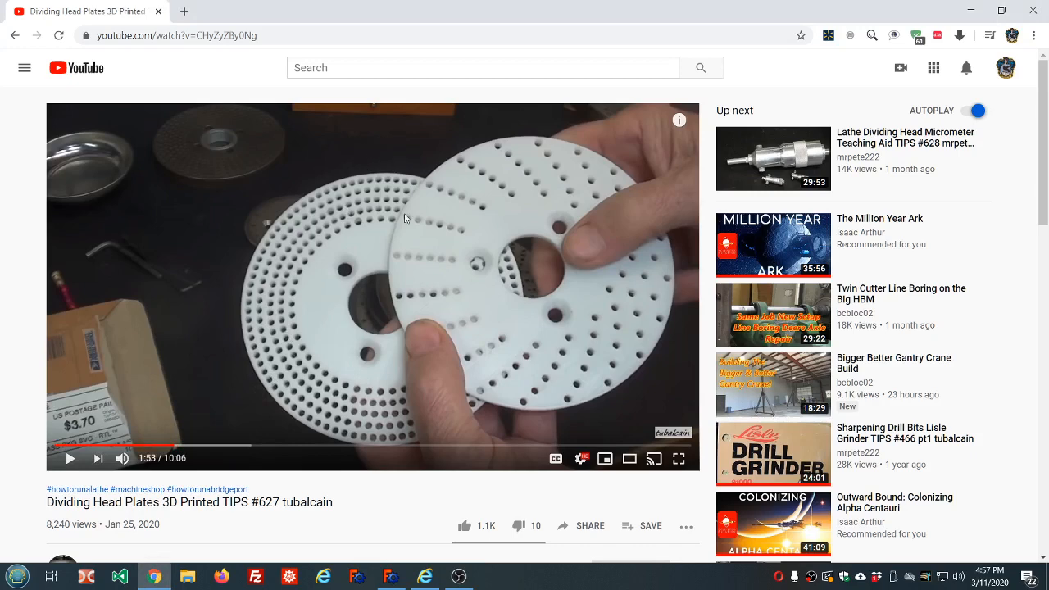
pyautogui.moveTo(669, 436)
pyautogui.click(389, 579)
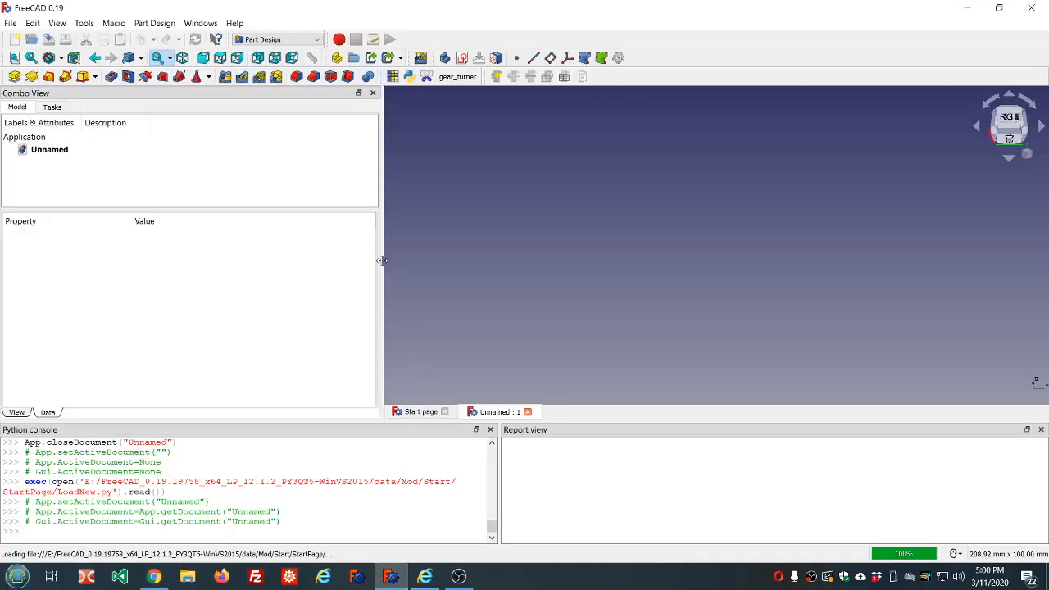
# Narrow the combo view slightly, switch to the DynamicData workbench and create a DynamicData object in the document
pyautogui.moveTo(382, 260); pyautogui.dragTo(367, 262)
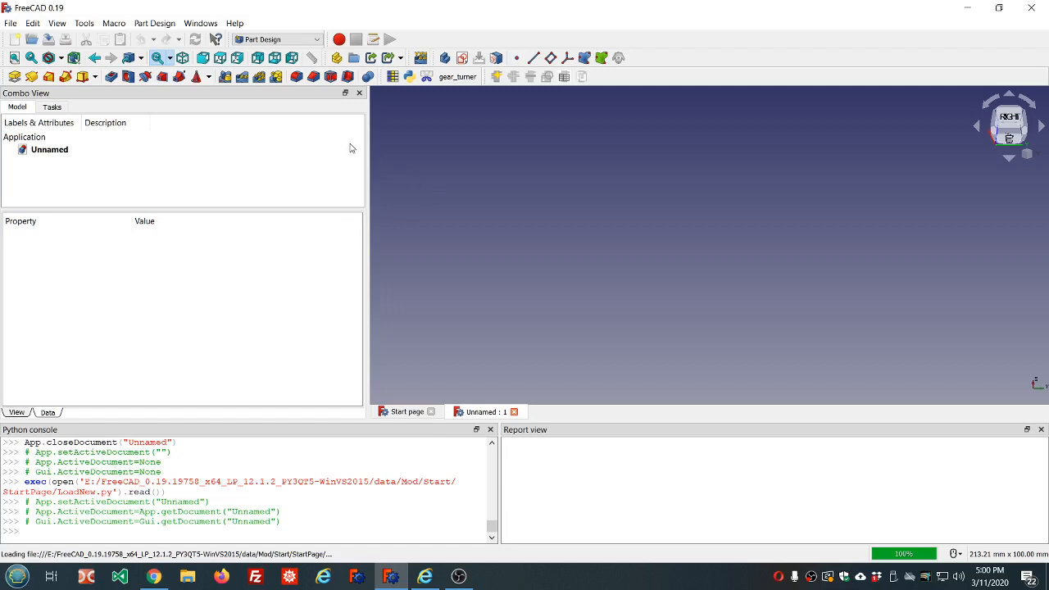
pyautogui.click(316, 42)
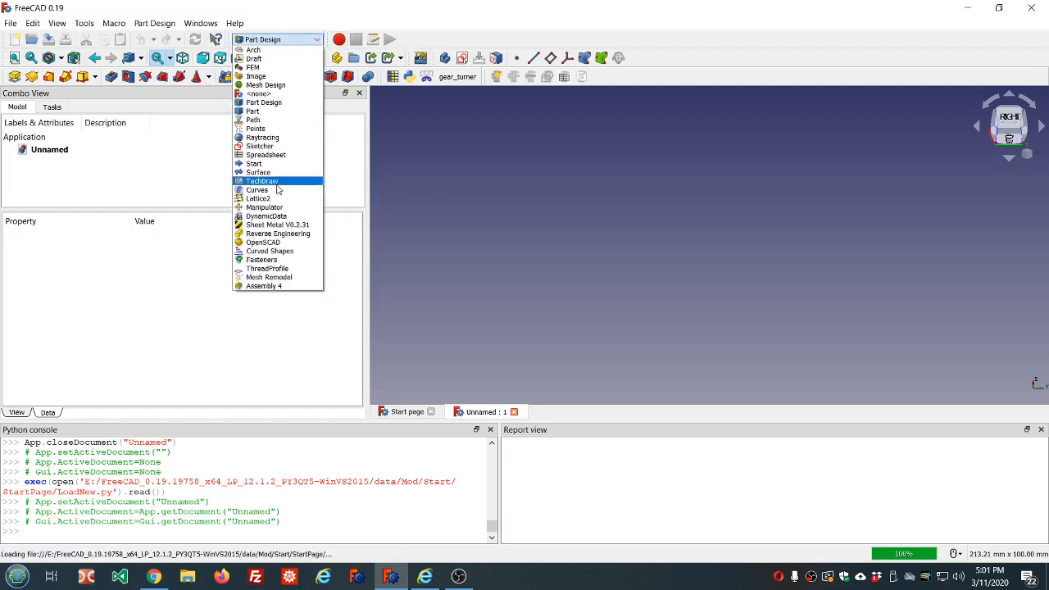
pyautogui.click(276, 217)
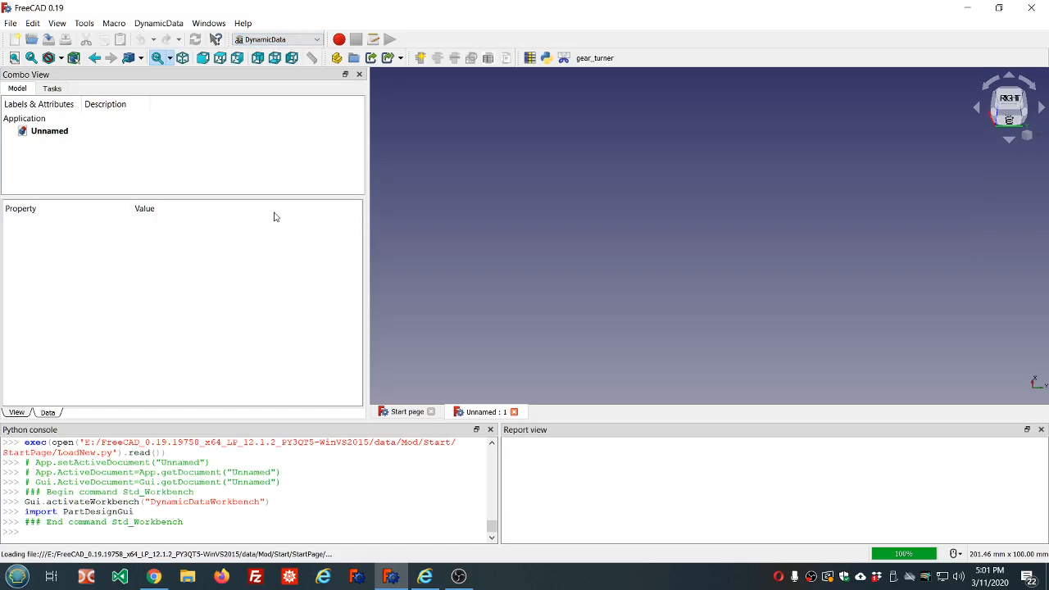
pyautogui.click(420, 58)
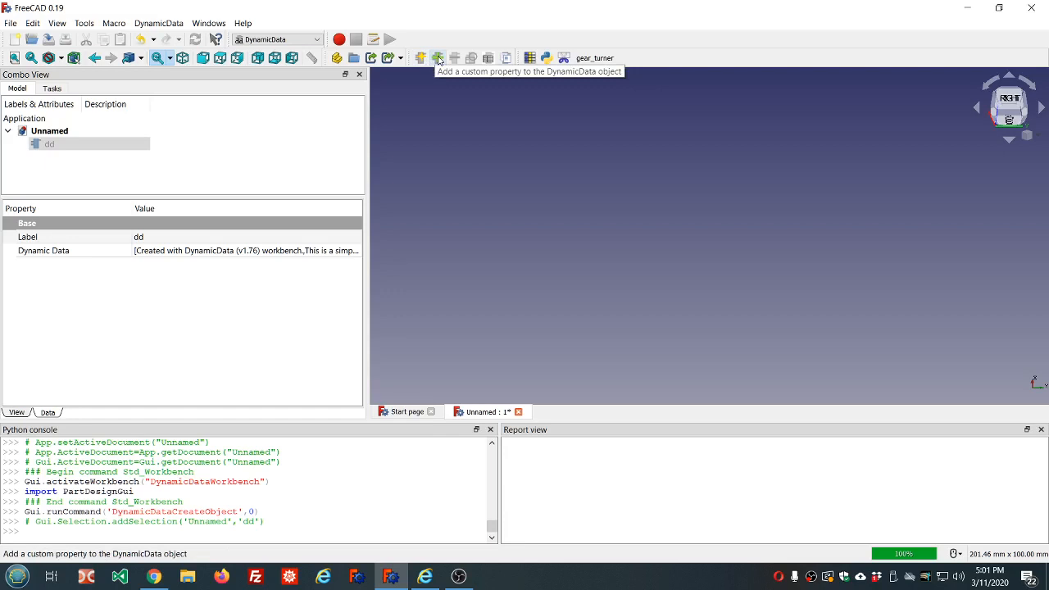
# Add a Length property named disc_diameter to the DynamicData object and set it with the formula 8*25.4
pyautogui.click(439, 59)
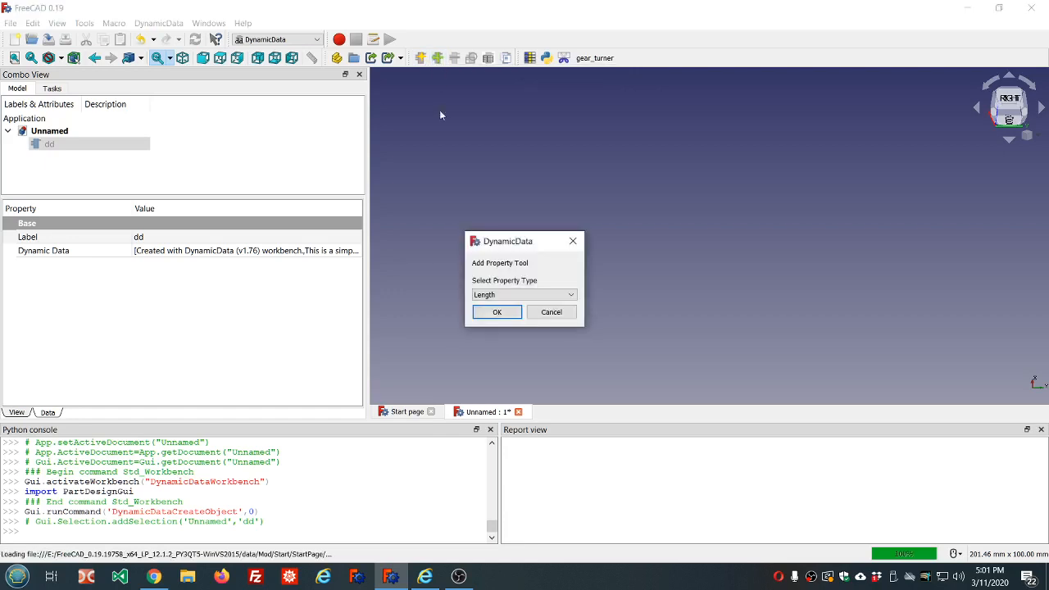
pyautogui.click(496, 312)
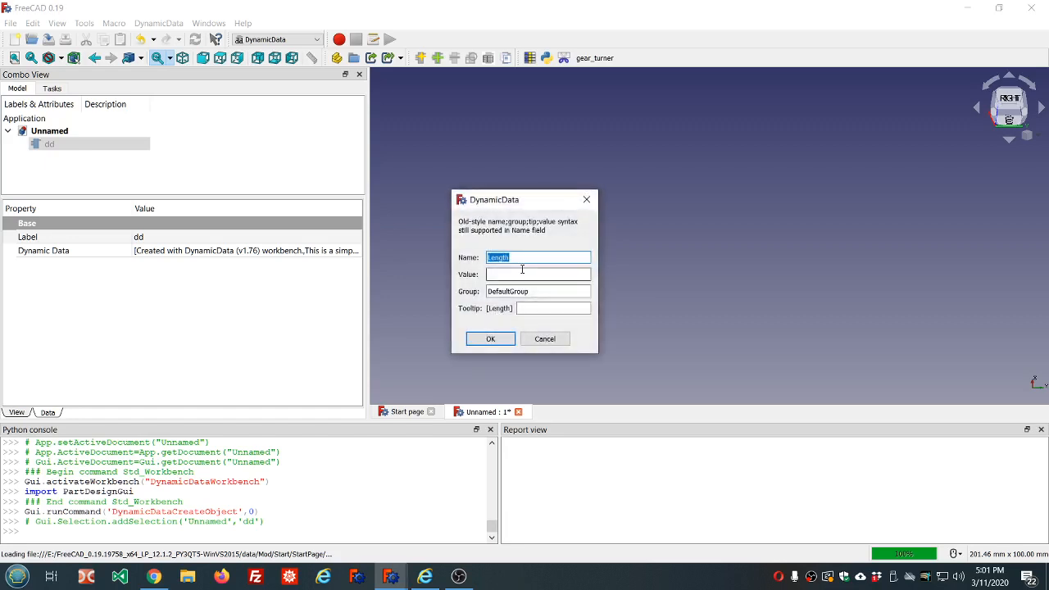
pyautogui.write('disc_diameter')
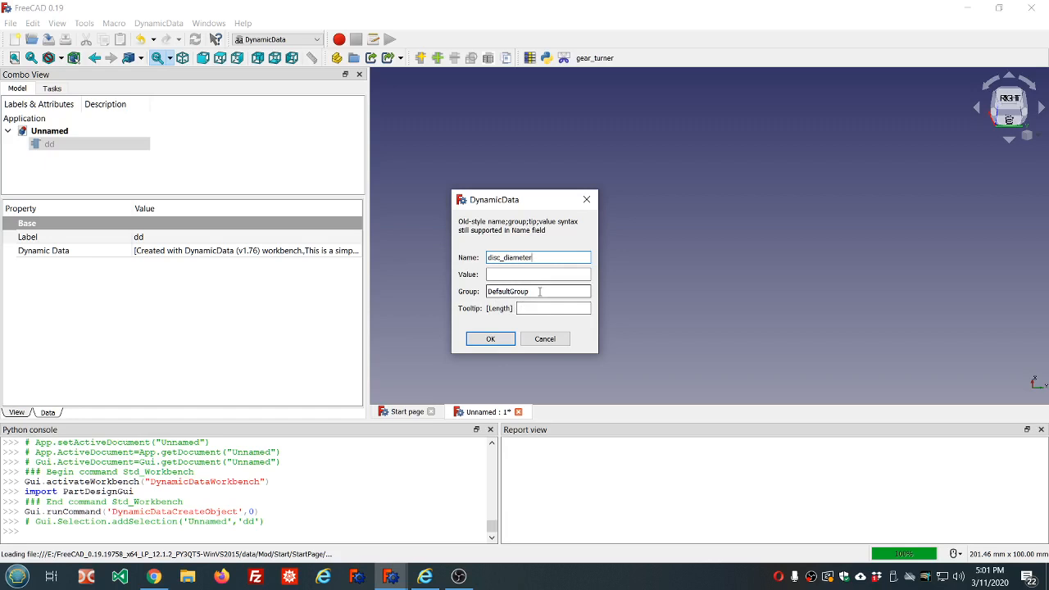
pyautogui.click(490, 339)
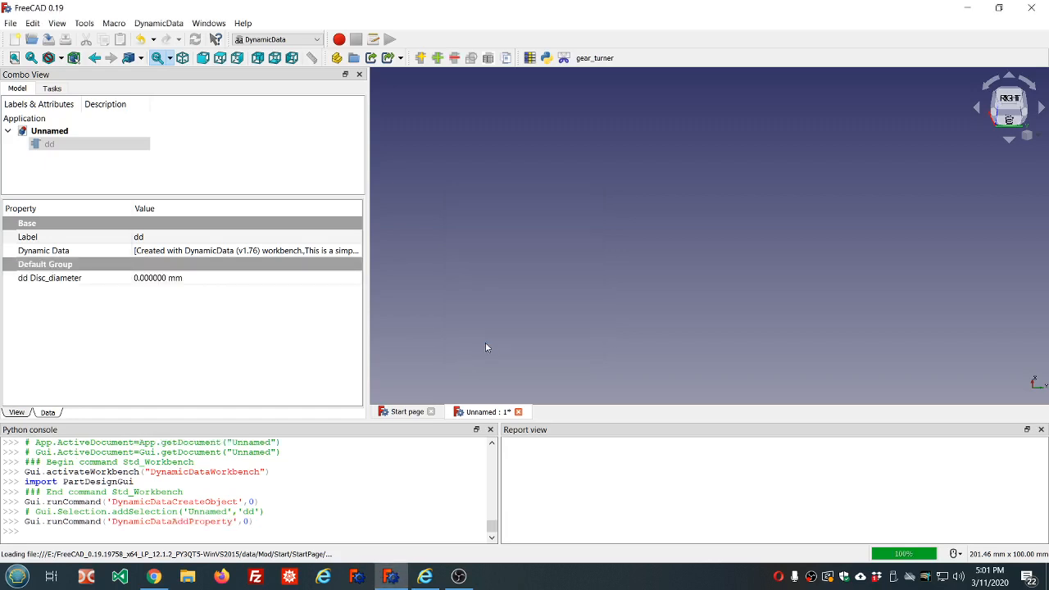
pyautogui.click(164, 279)
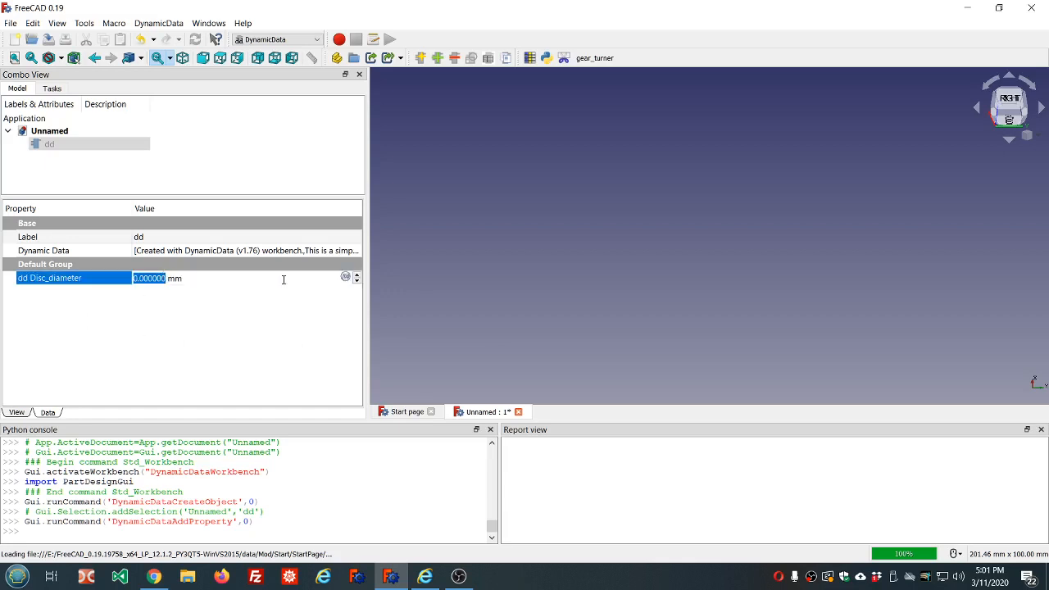
pyautogui.click(346, 278)
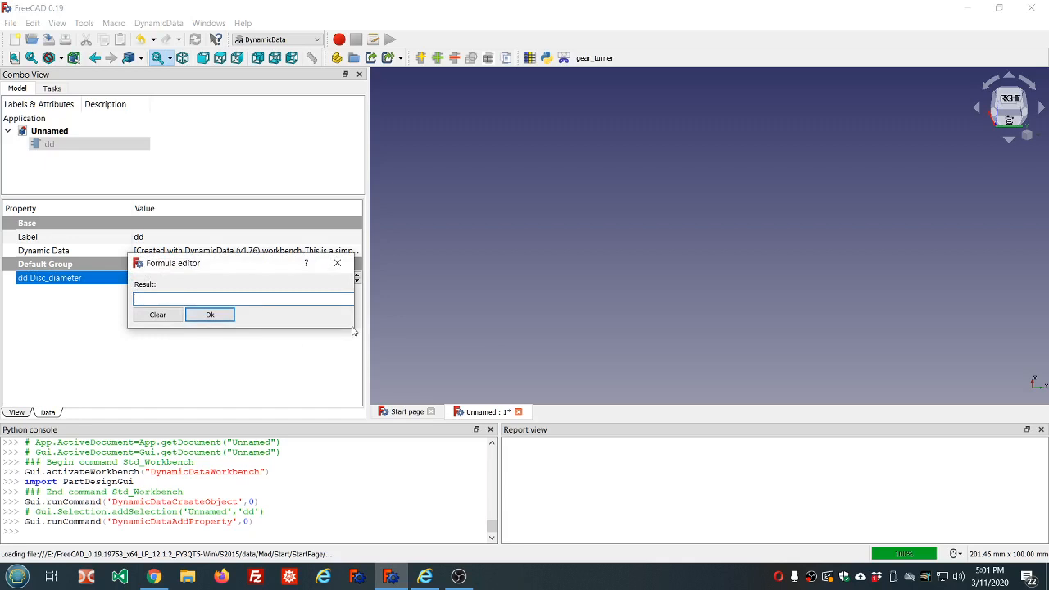
pyautogui.write('8*25.4')
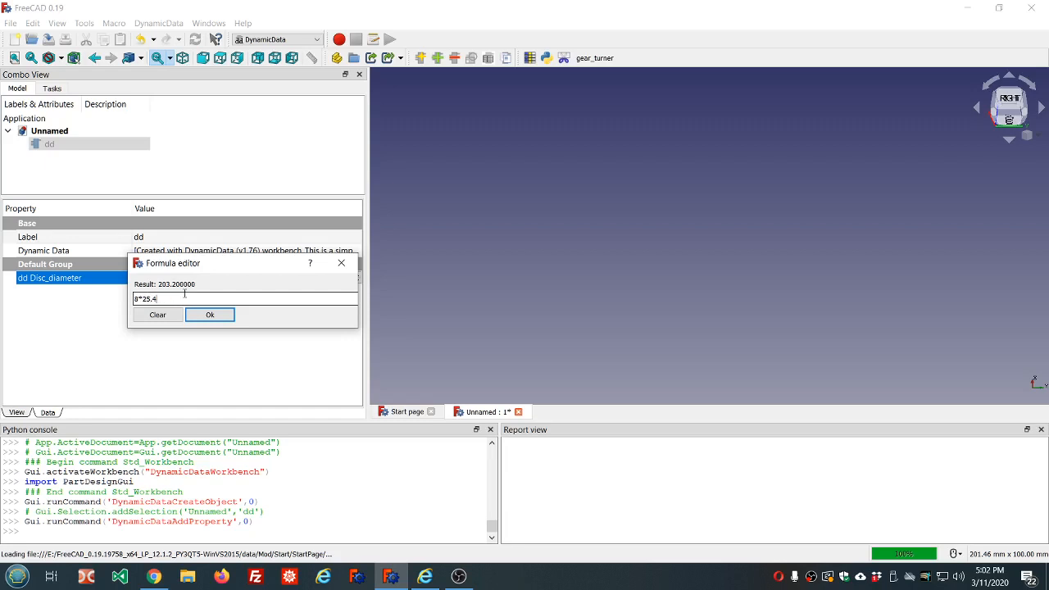
pyautogui.click(208, 316)
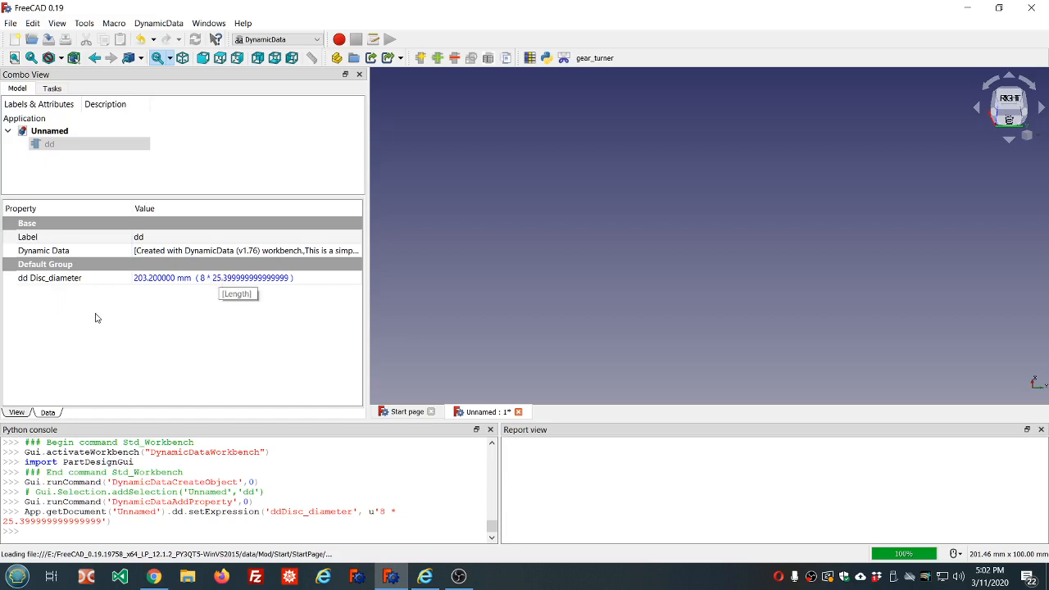
# Add a Length property named disc_thickness to the DynamicData object and set it with the formula (1/4)*25.4
pyautogui.click(438, 61)
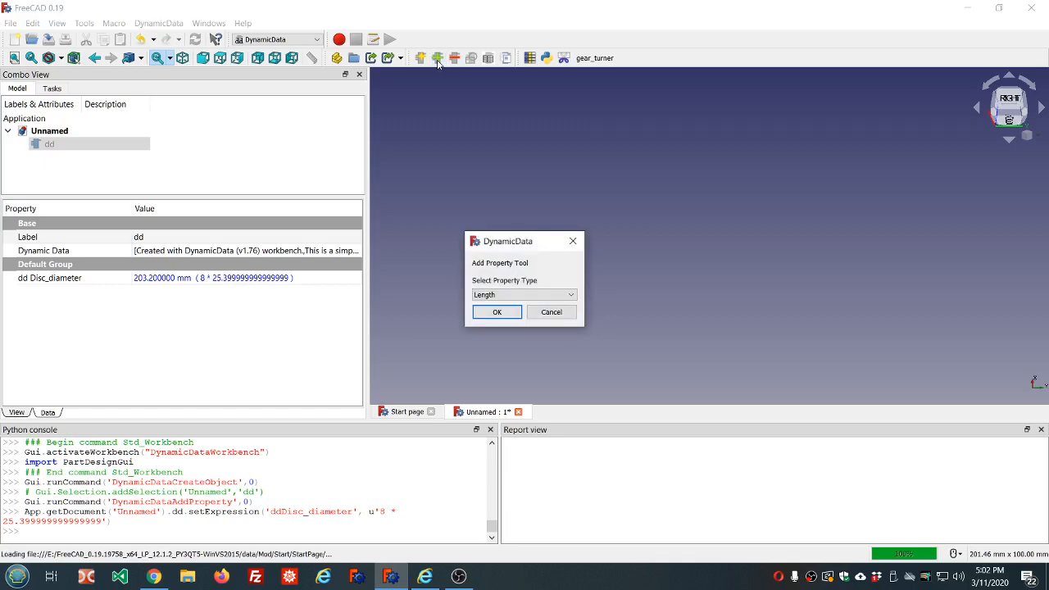
pyautogui.click(497, 312)
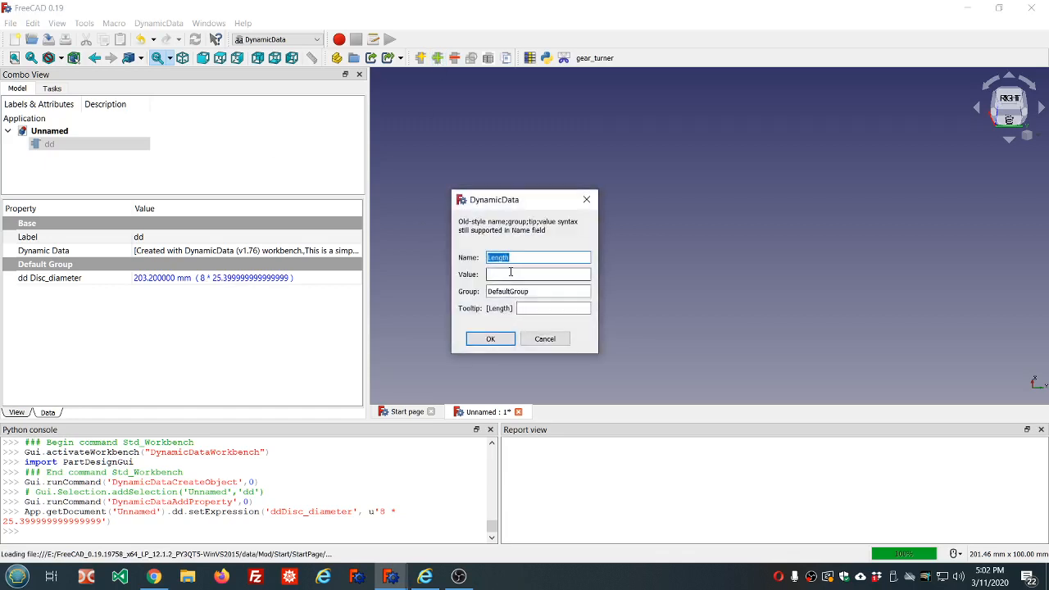
pyautogui.write('disc_thickness')
pyautogui.click(489, 339)
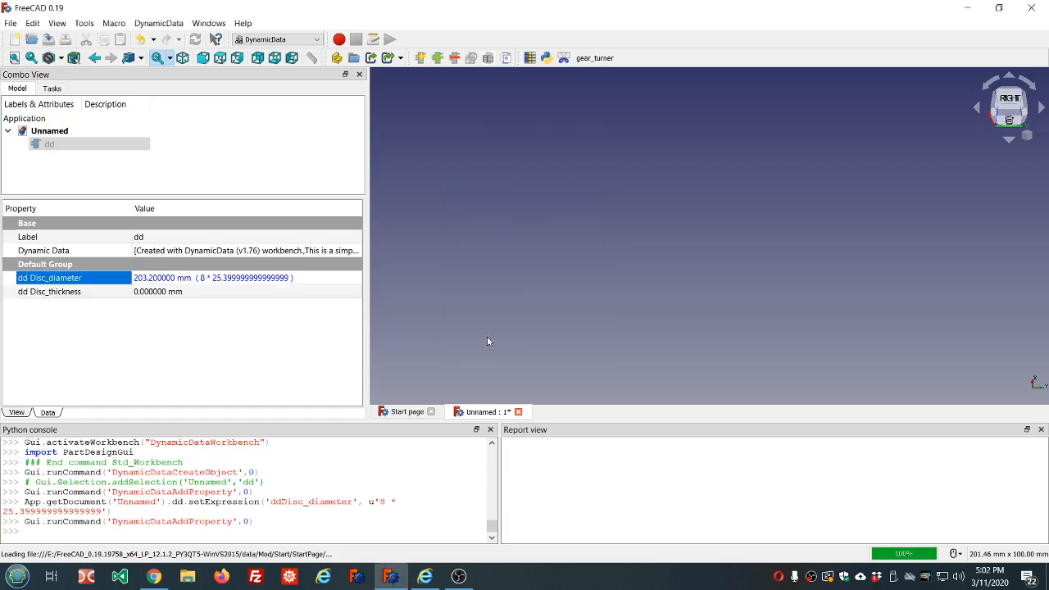
pyautogui.click(164, 293)
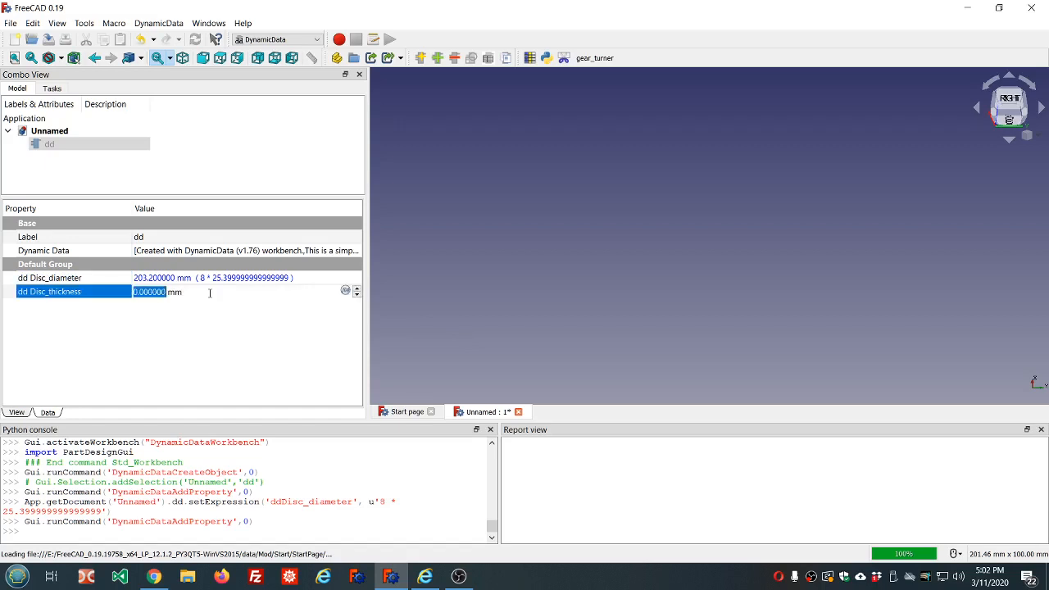
pyautogui.click(345, 290)
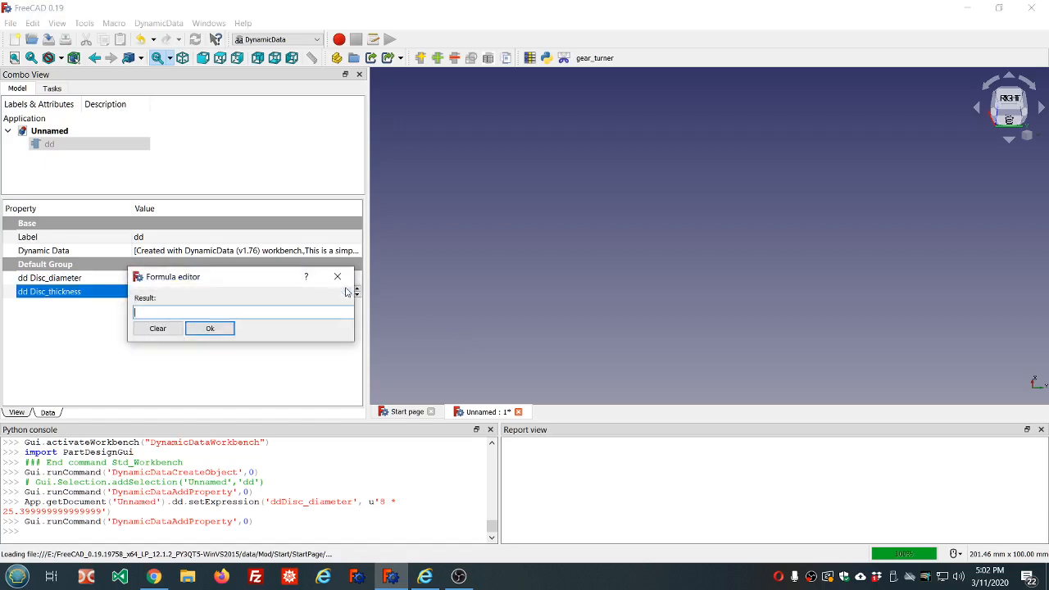
pyautogui.write('(1/4')
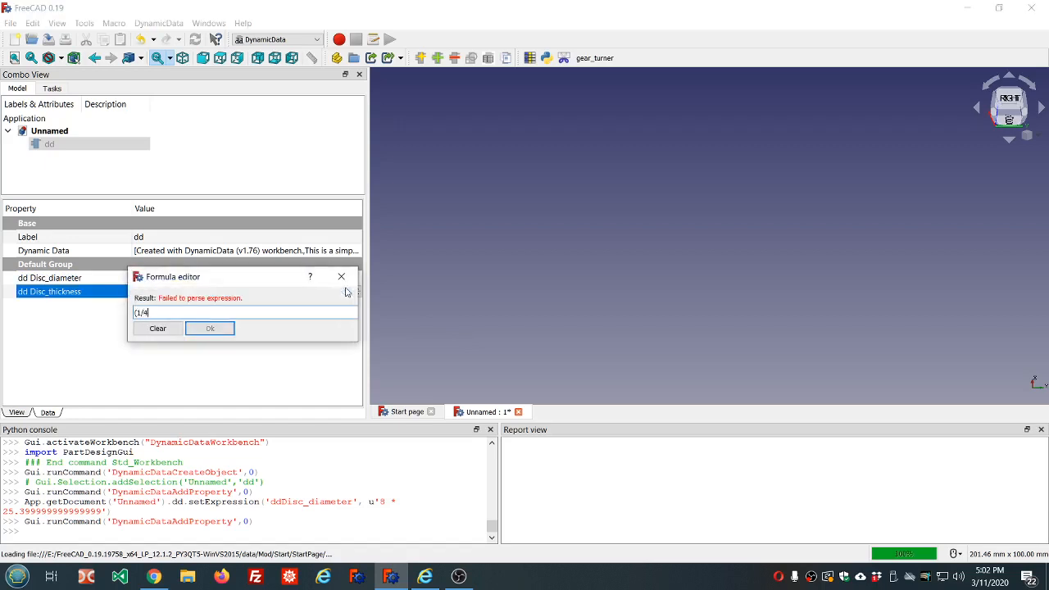
pyautogui.write(')*25.4')
pyautogui.press('Return')
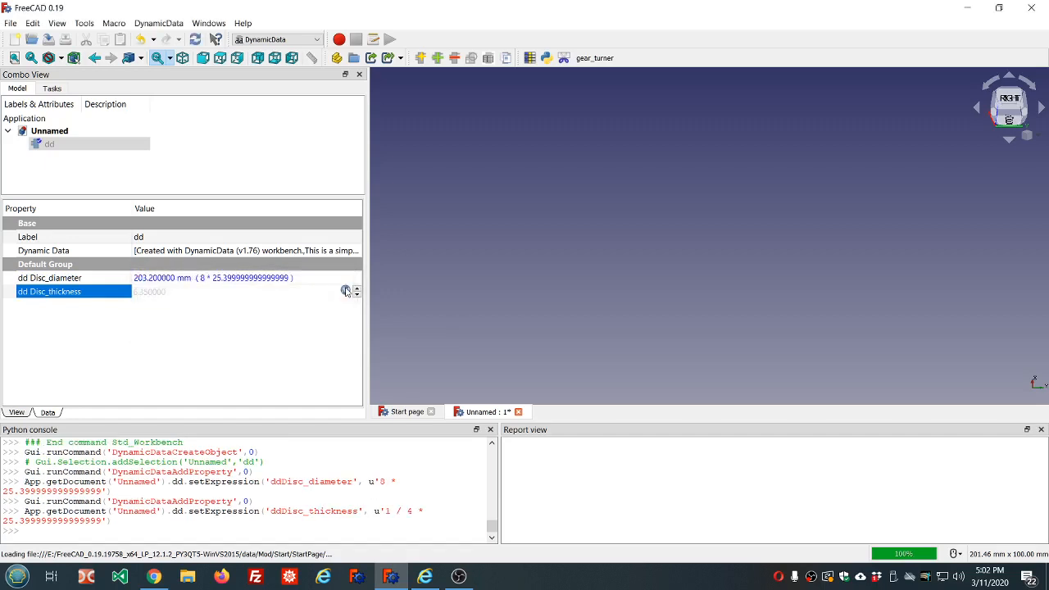
pyautogui.click(207, 330)
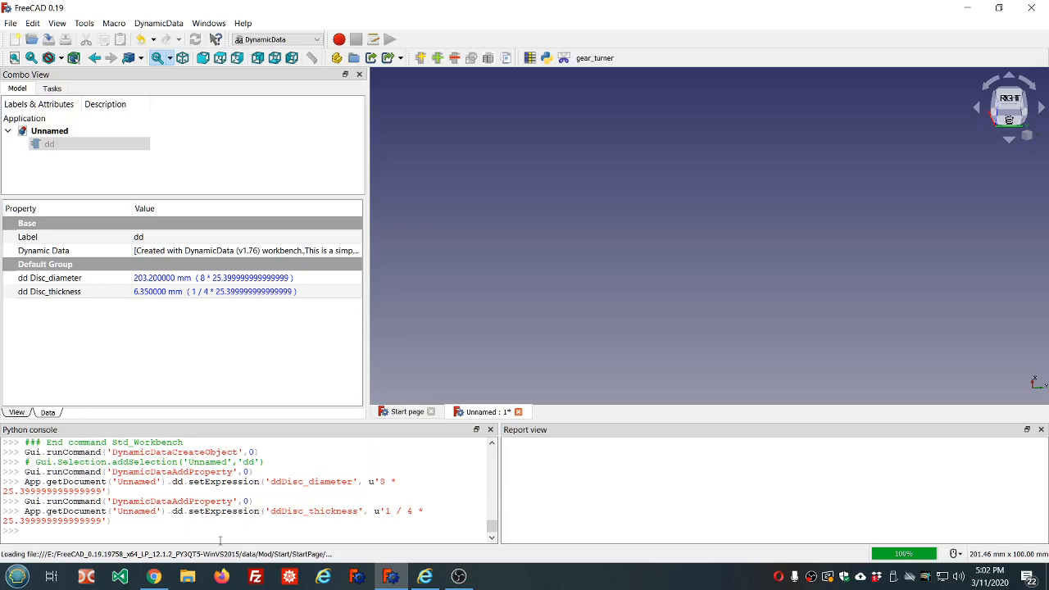
# Check the plates' centre holes in the Chrome video and, back in FreeCAD, add a Length property named shaft_diameter to the DynamicData object
pyautogui.click(154, 577)
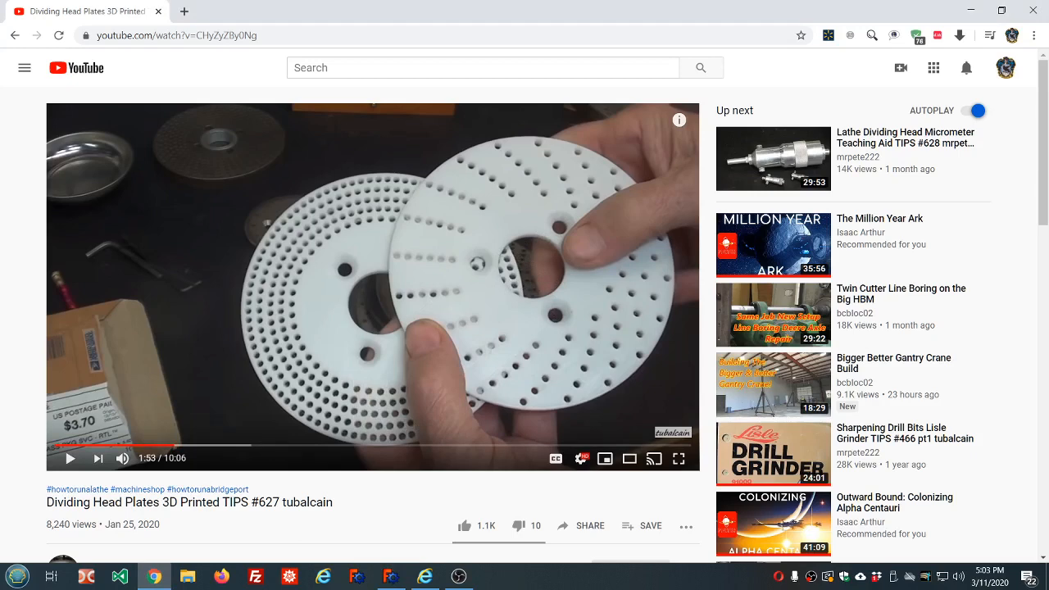
pyautogui.click(388, 576)
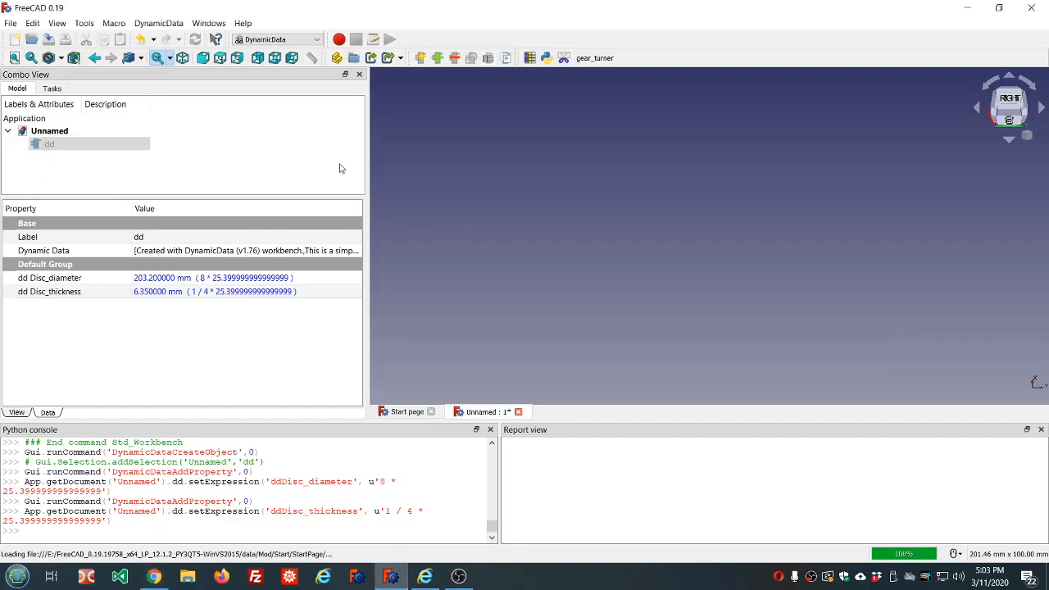
pyautogui.click(436, 57)
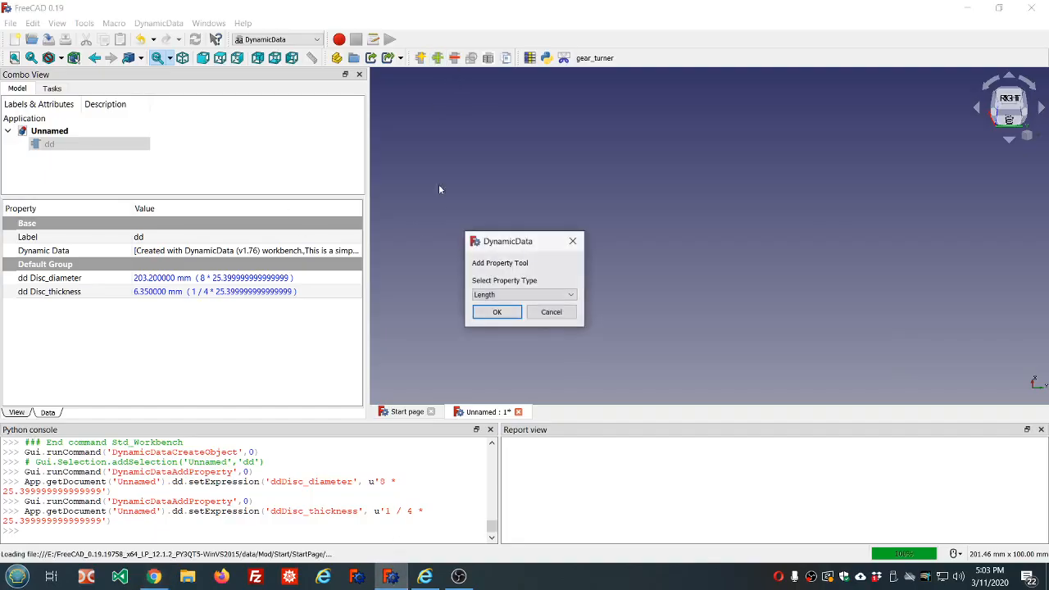
pyautogui.click(496, 312)
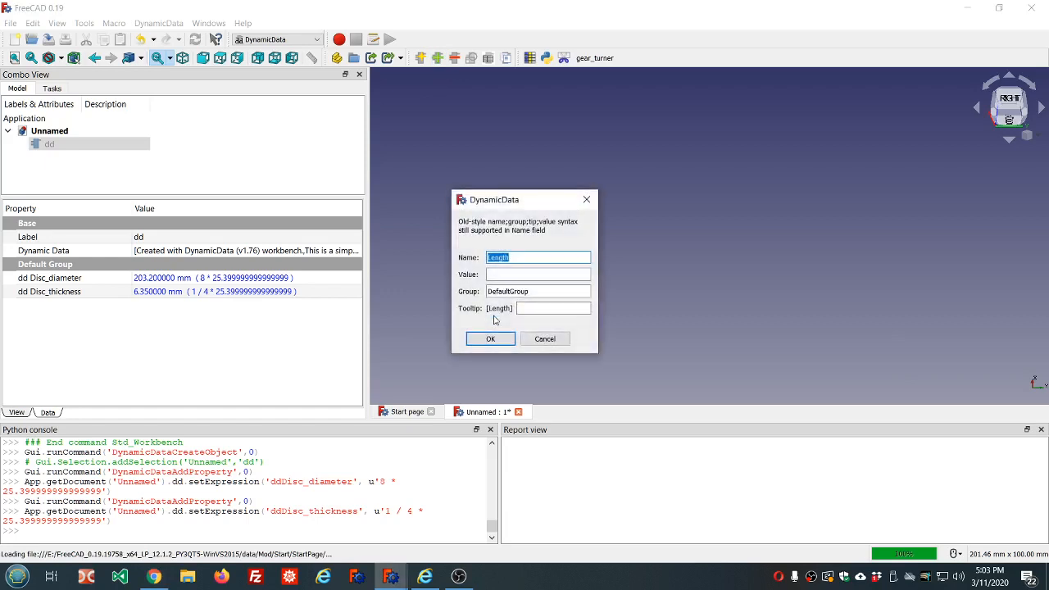
pyautogui.write('shaft_diameter')
pyautogui.click(490, 339)
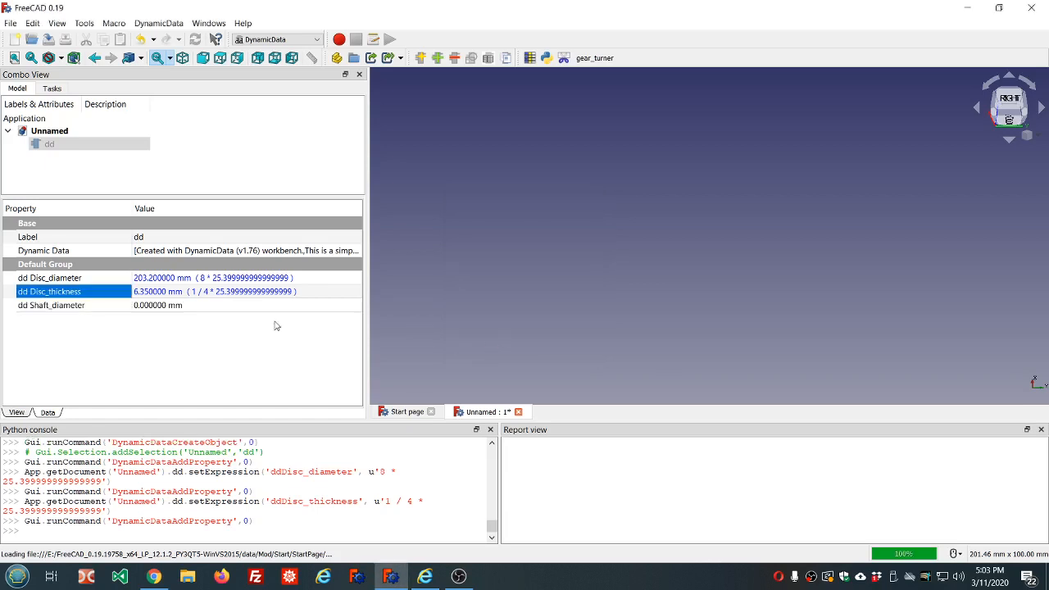
# Set the shaft diameter property with the formula 1*25.4
pyautogui.click(168, 306)
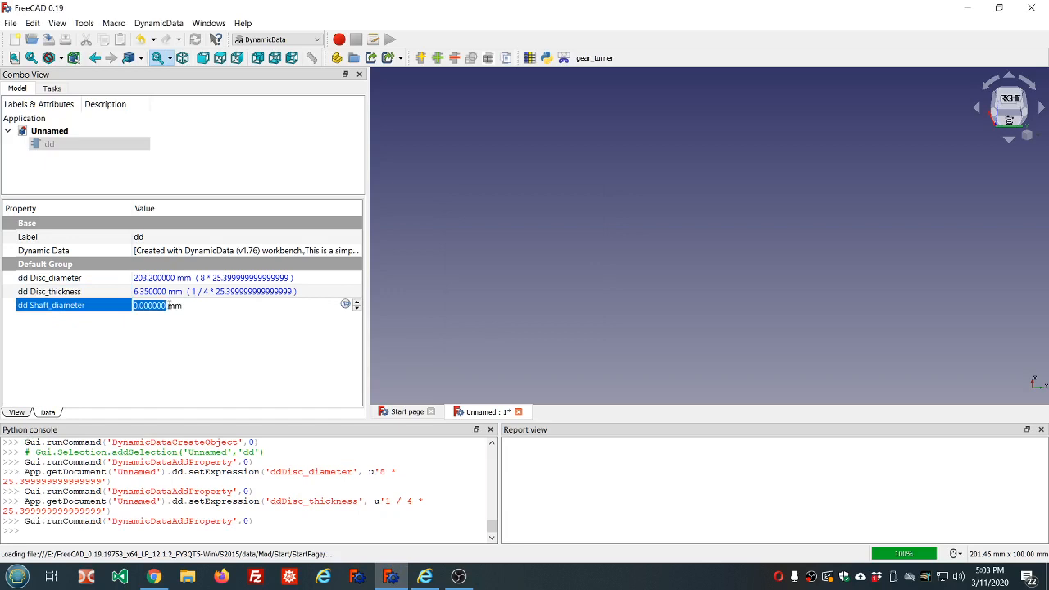
pyautogui.click(346, 305)
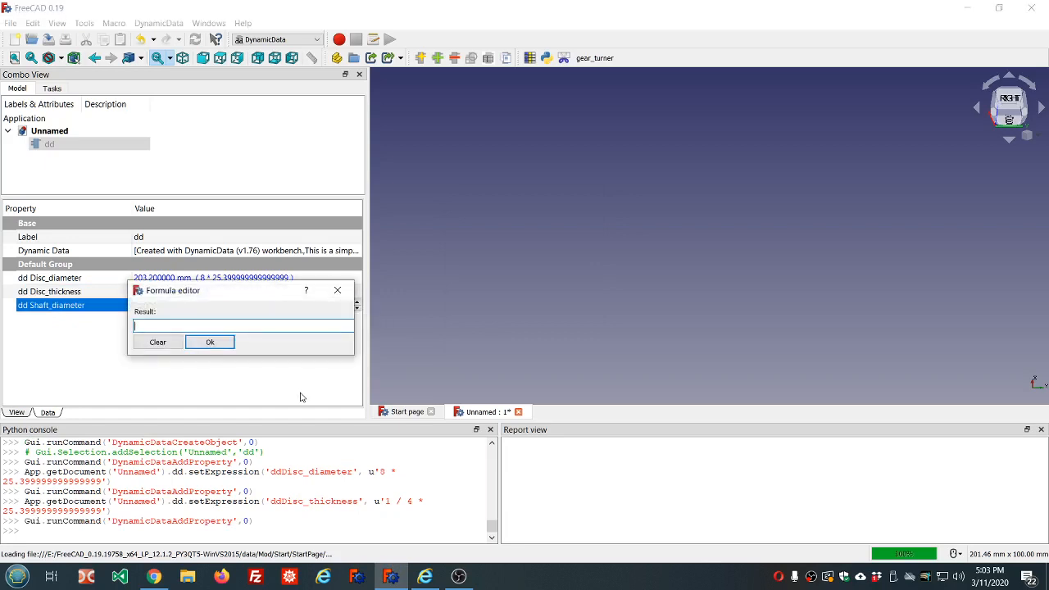
pyautogui.write('1*25.4')
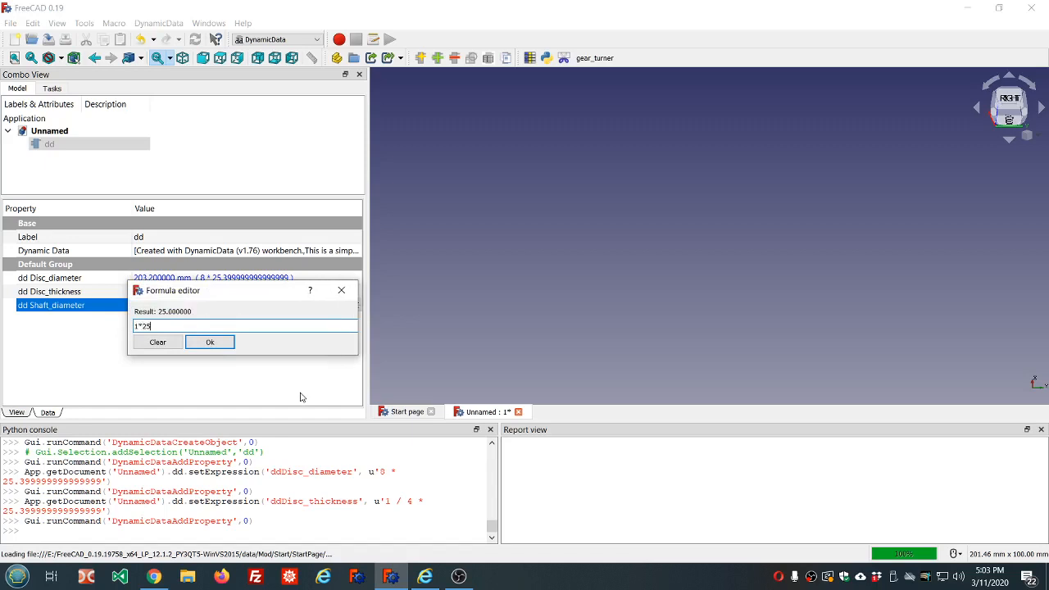
pyautogui.click(229, 344)
pyautogui.click(187, 357)
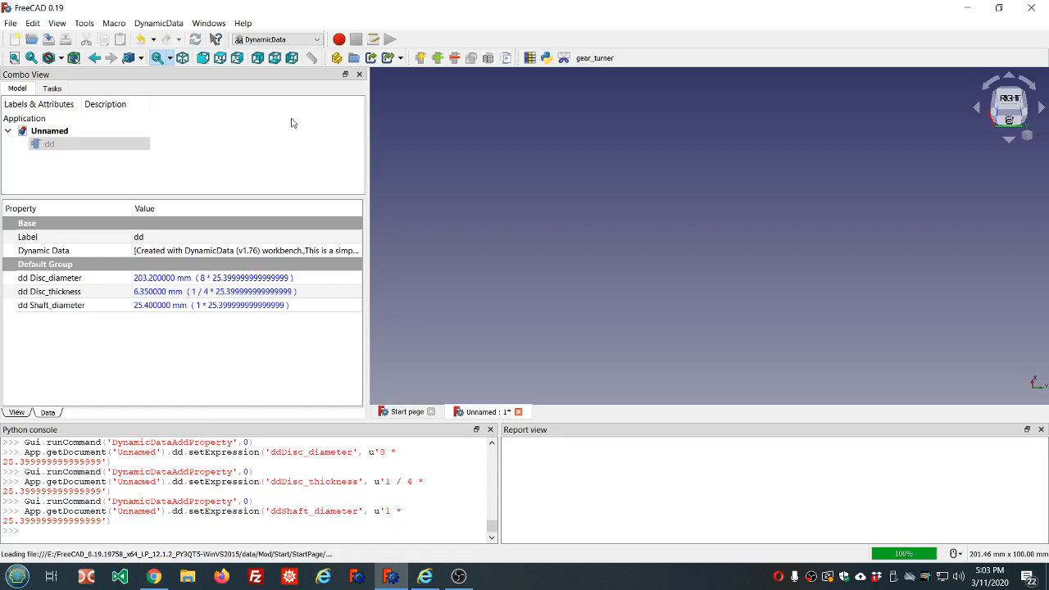
# Switch to the Part Design workbench and start a new sketch on the XY plane in a new body
pyautogui.click(319, 39)
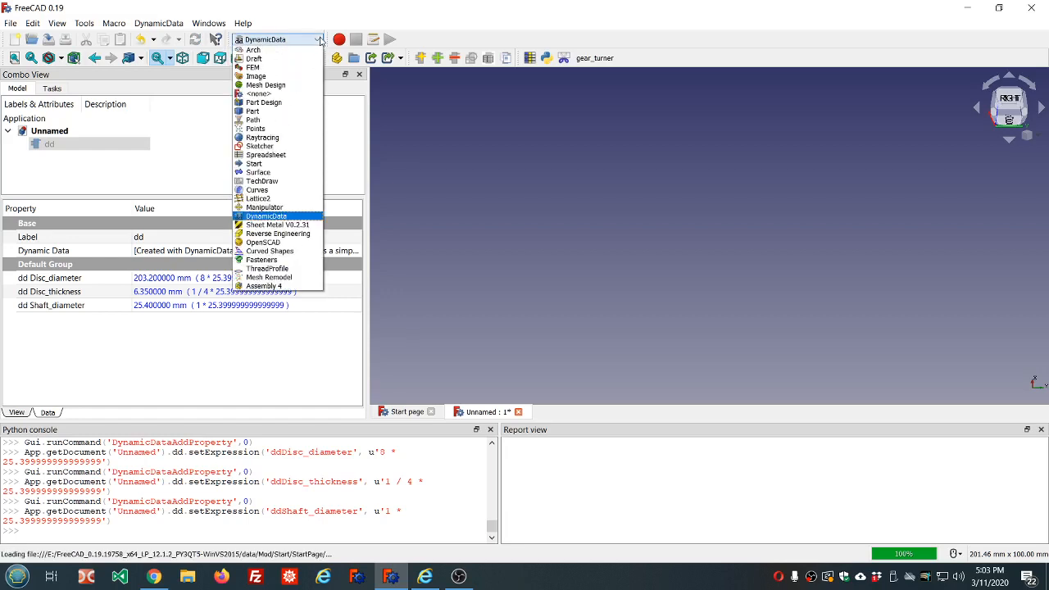
pyautogui.click(263, 102)
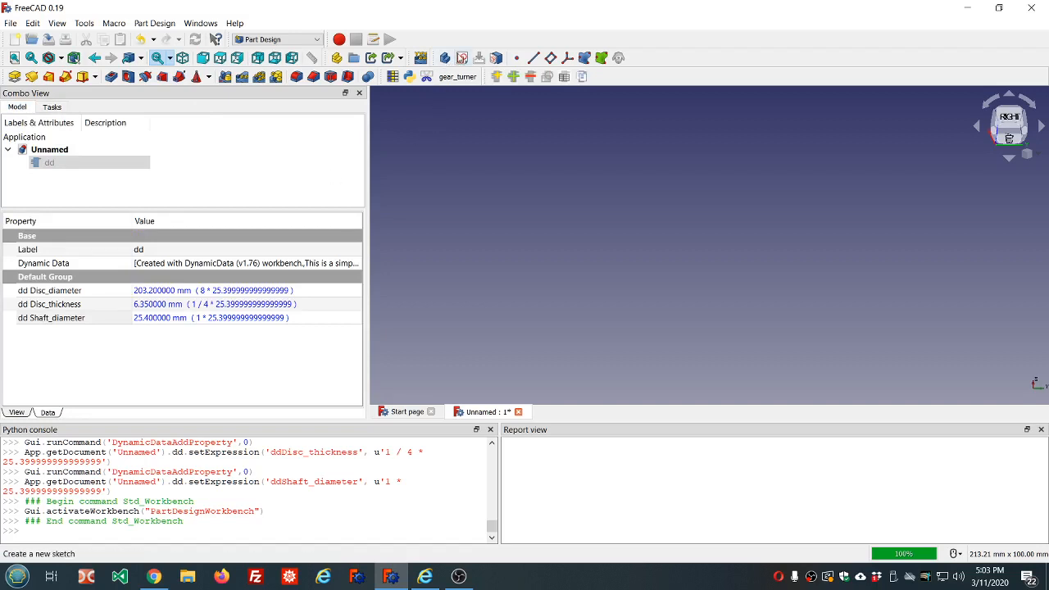
pyautogui.click(461, 59)
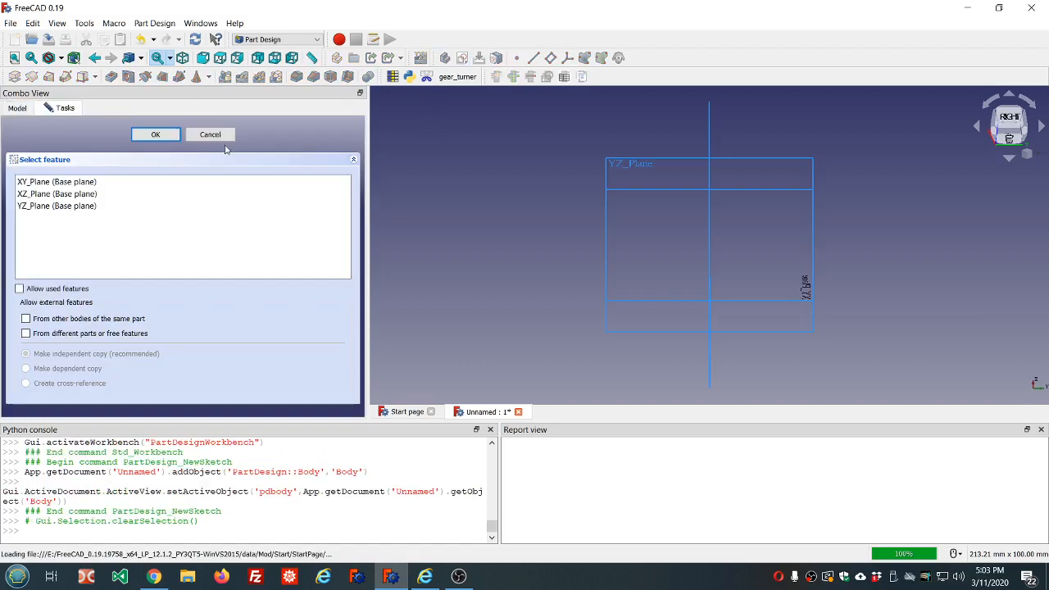
pyautogui.click(65, 182)
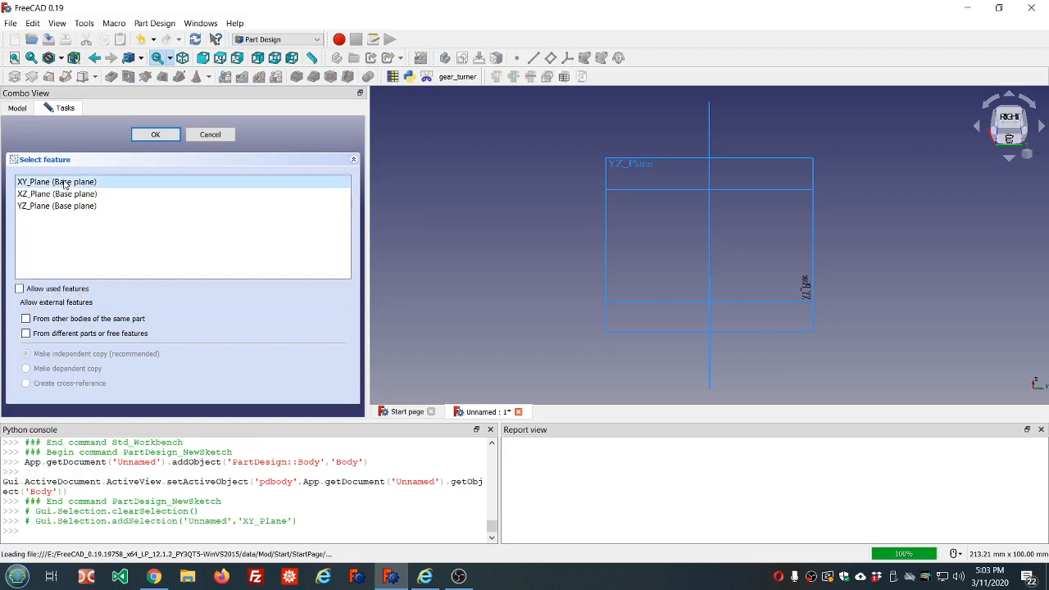
pyautogui.click(163, 138)
# Sketch a circle about 169 mm in diameter centred on the sketch origin
pyautogui.scroll(-4, 537, 182)
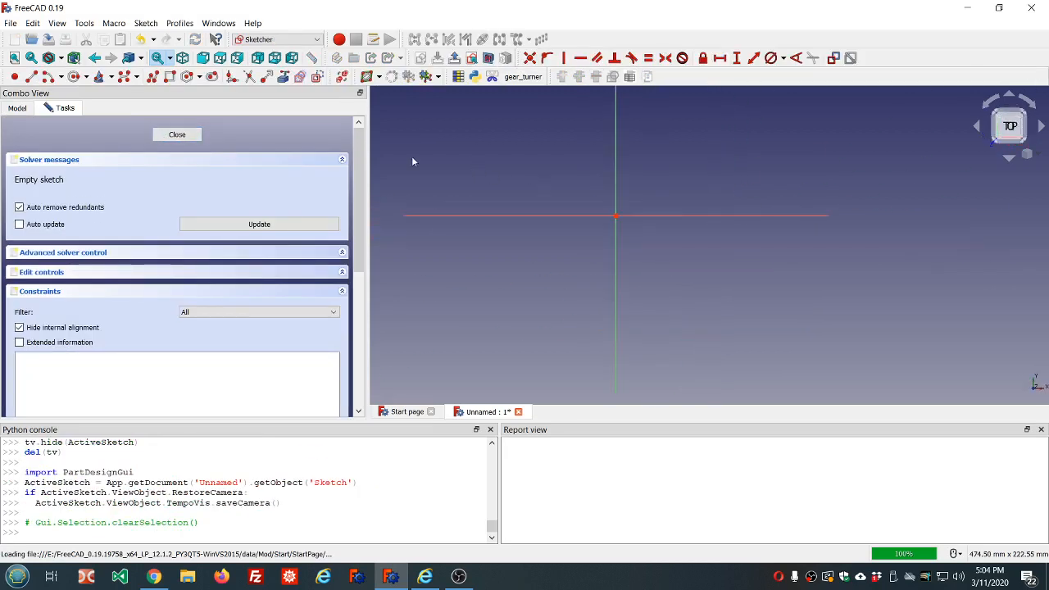
pyautogui.click(74, 76)
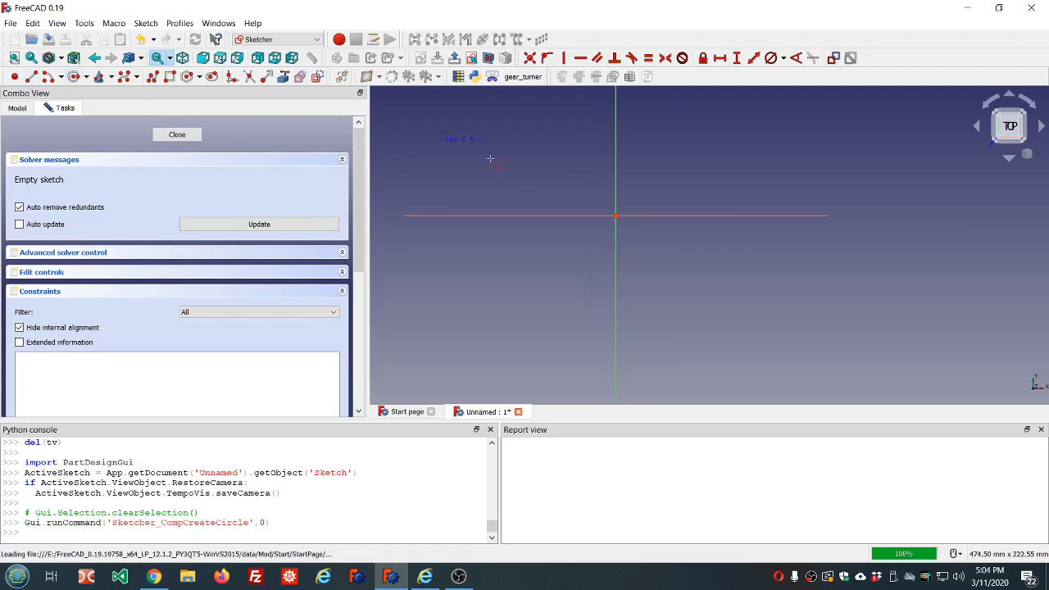
pyautogui.click(616, 217)
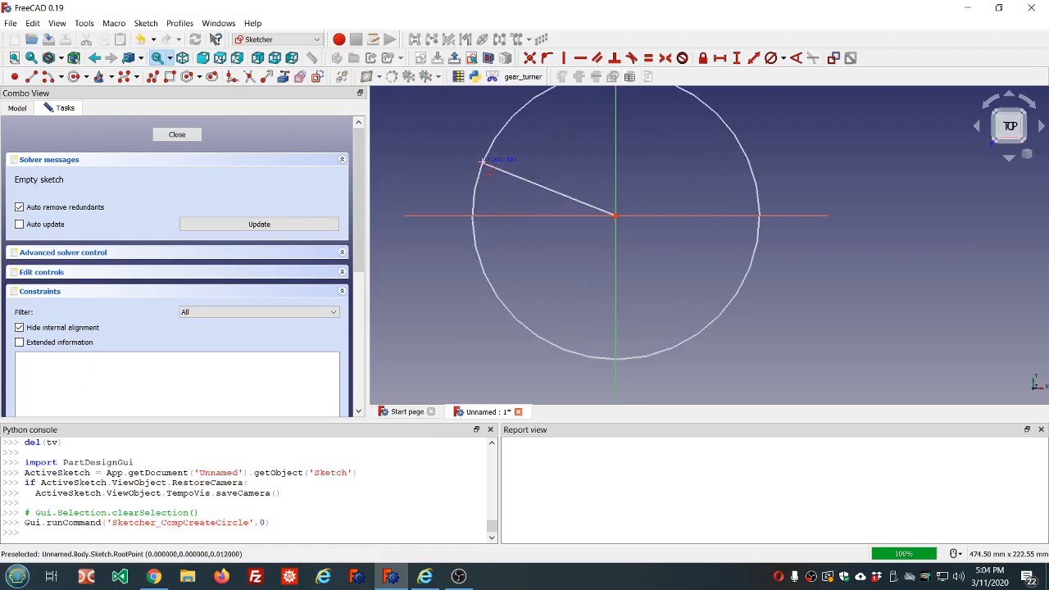
pyautogui.click(498, 183)
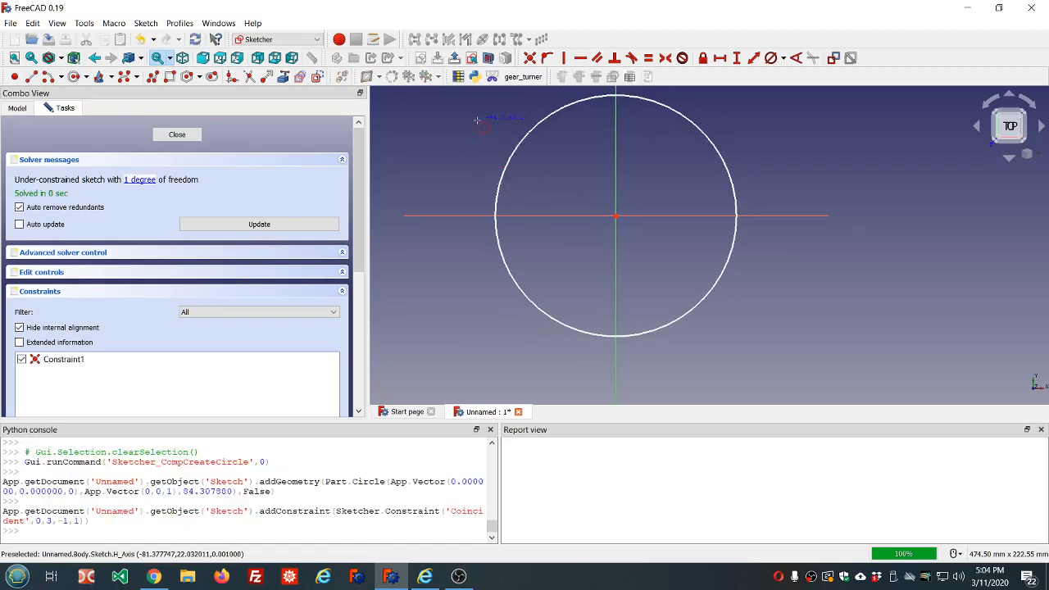
# Constrain the circle's diameter with the formula dd.ddDisc_diameter and reposition its dimension label outside the circle
pyautogui.click(657, 106)
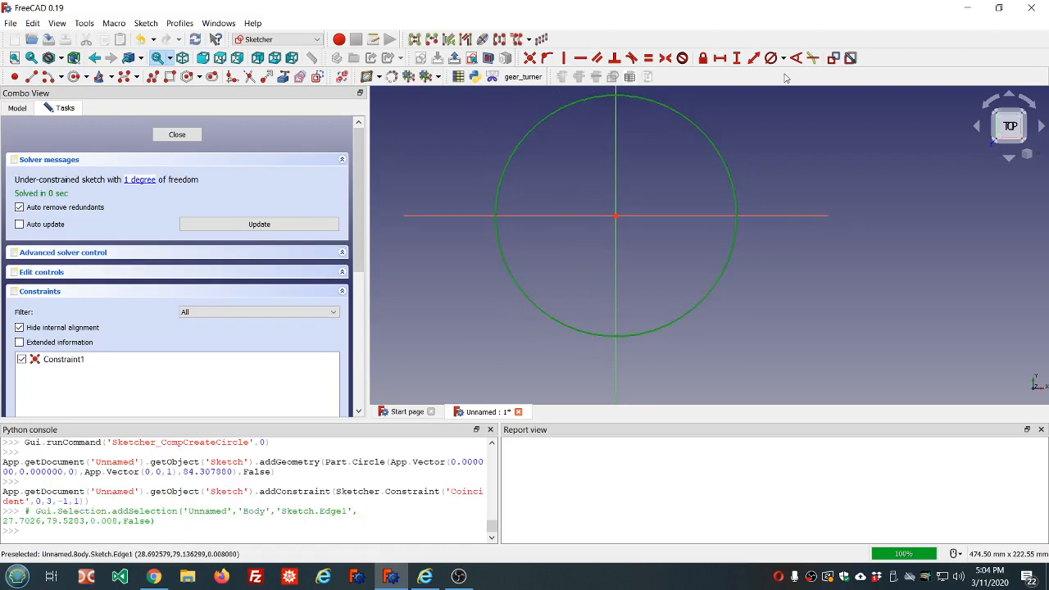
pyautogui.click(784, 59)
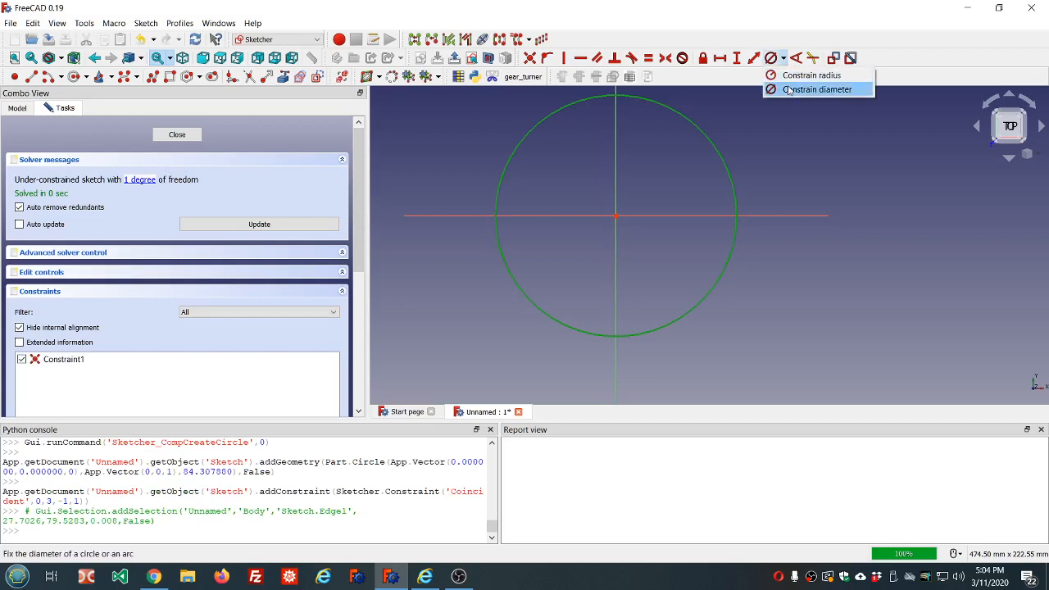
pyautogui.click(815, 89)
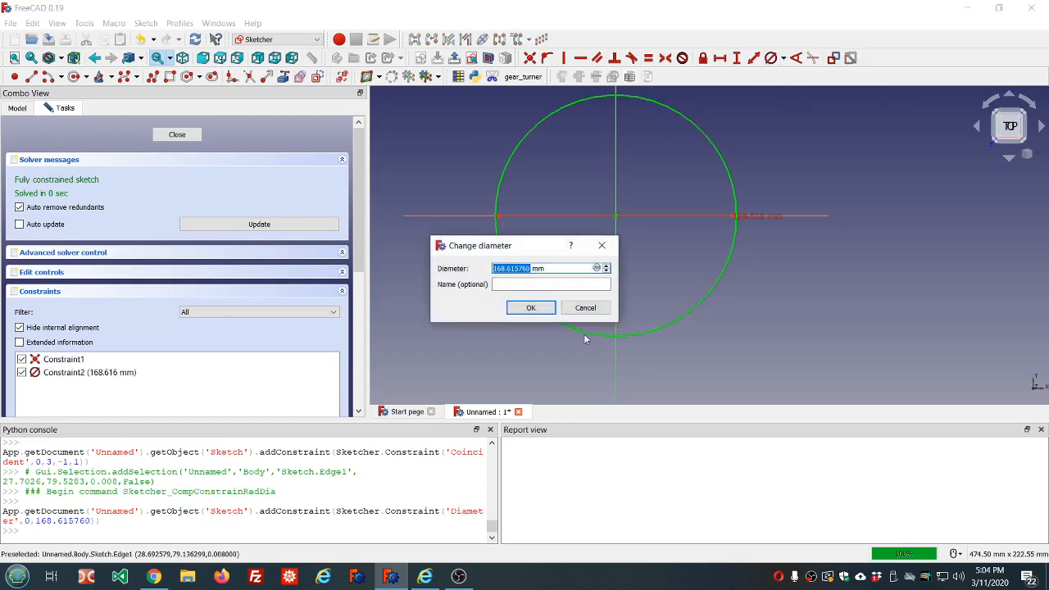
pyautogui.click(596, 268)
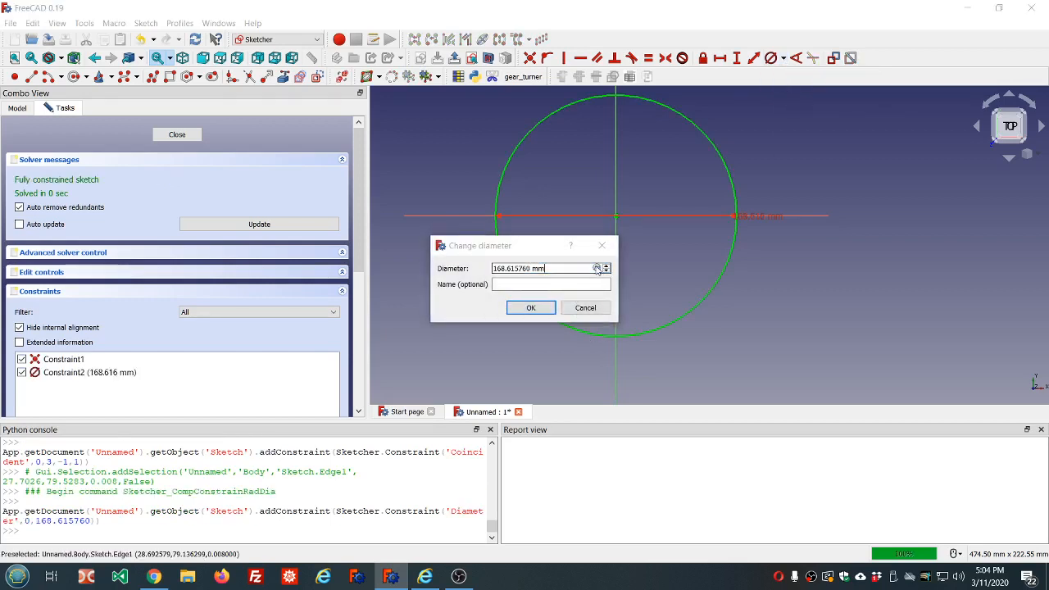
pyautogui.write('dd.dd')
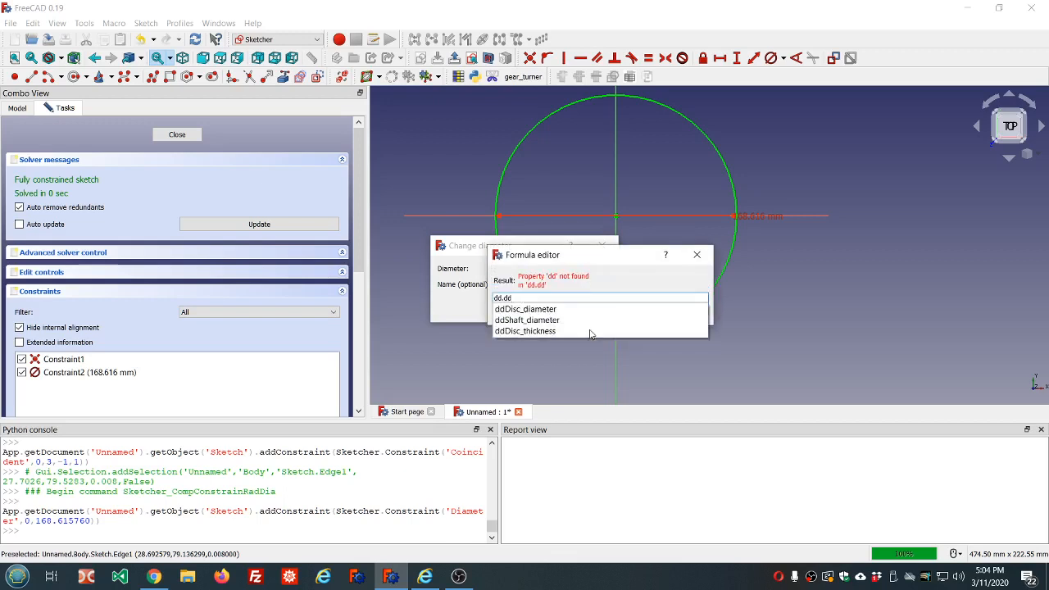
pyautogui.click(552, 310)
pyautogui.click(563, 308)
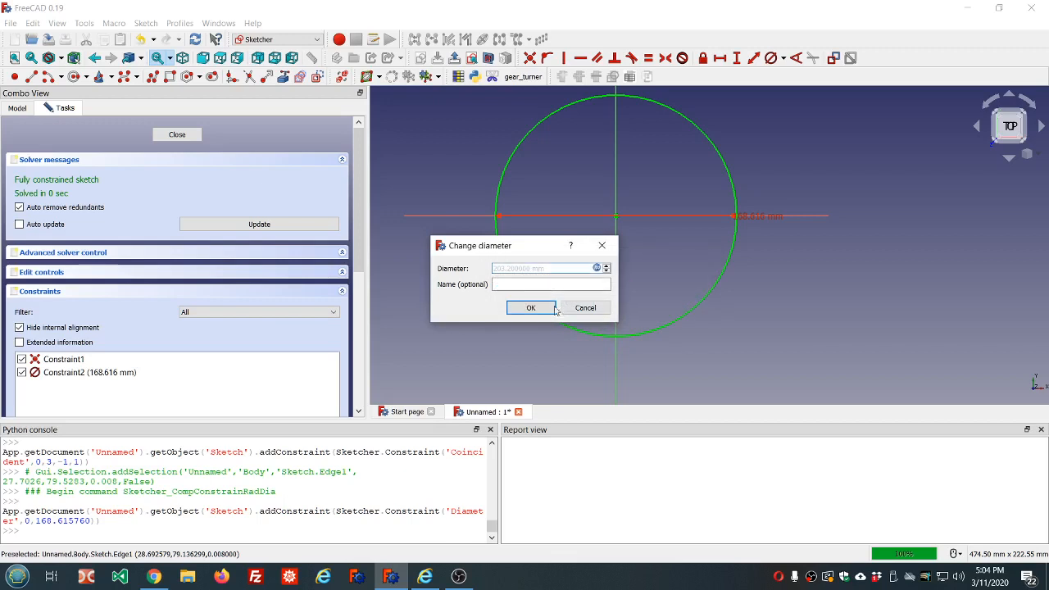
pyautogui.click(532, 307)
pyautogui.scroll(-2, 598, 303)
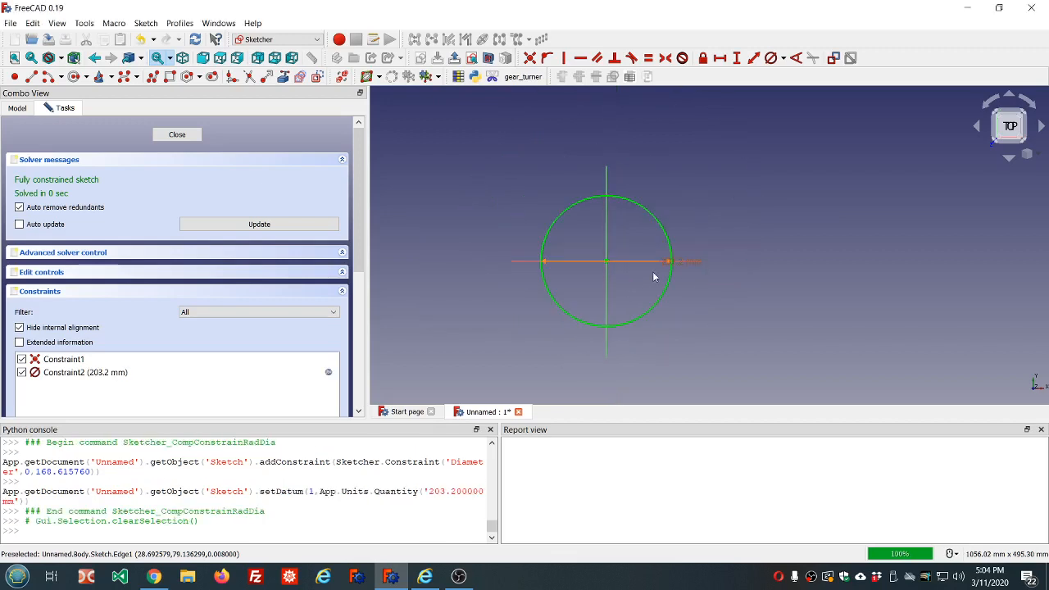
pyautogui.moveTo(686, 266); pyautogui.dragTo(706, 234)
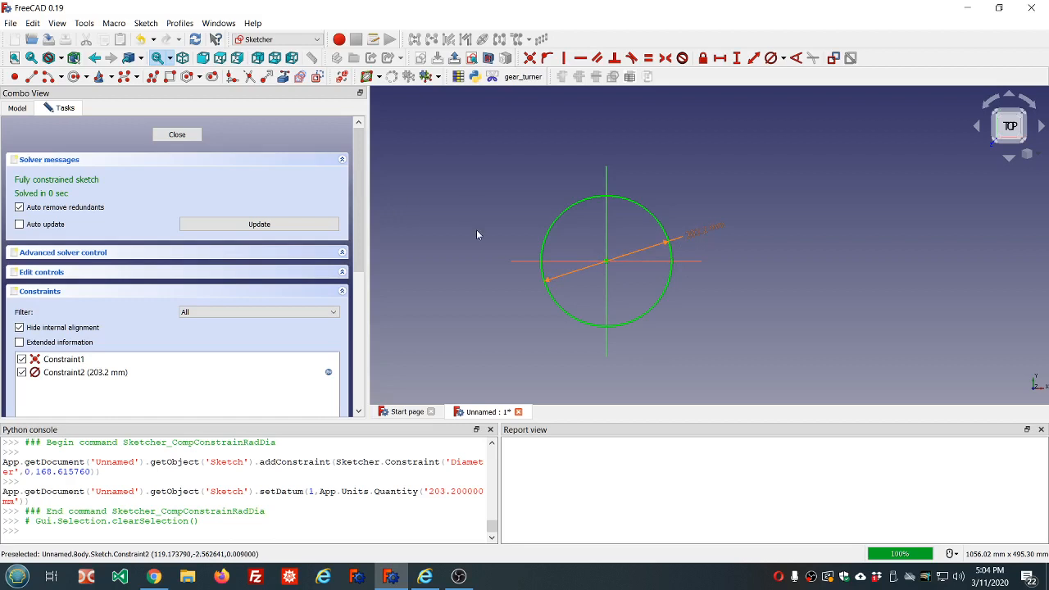
# Sketch a smaller concentric circle about 53 mm in diameter at the sketch origin
pyautogui.scroll(3, 614, 290)
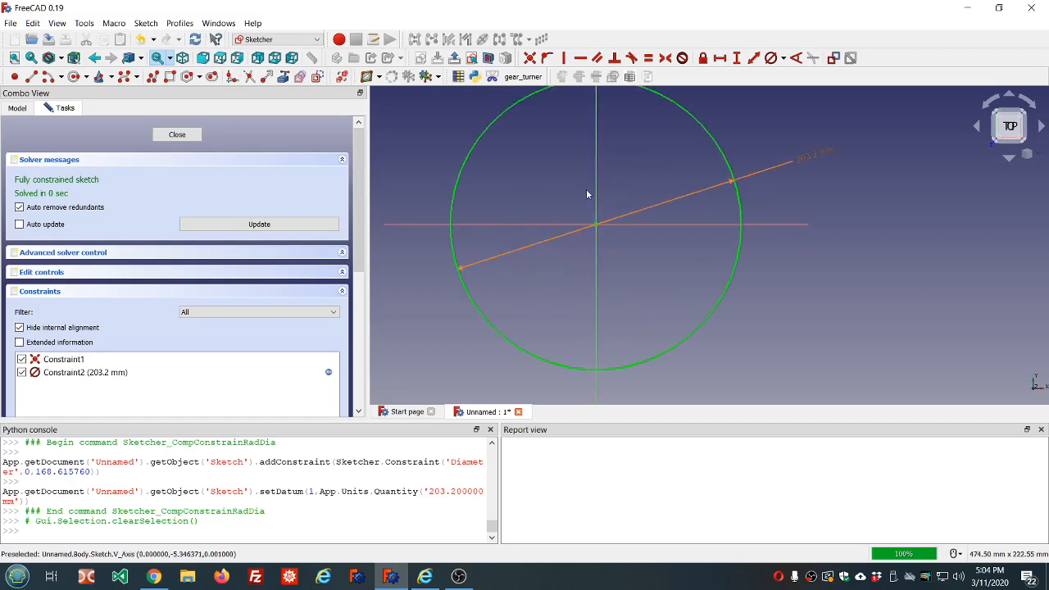
pyautogui.click(73, 77)
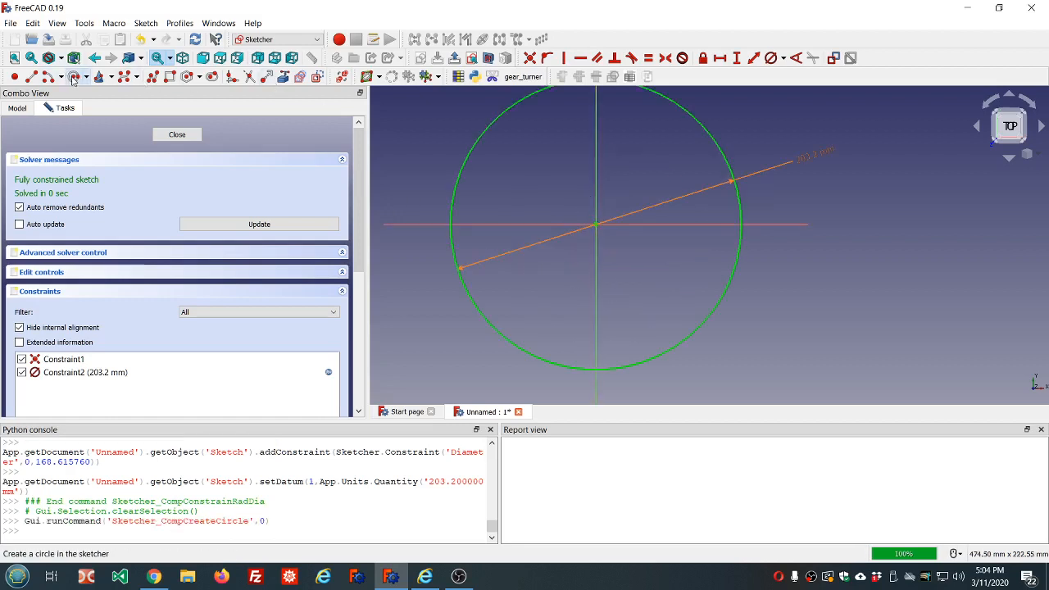
pyautogui.click(596, 223)
pyautogui.click(564, 207)
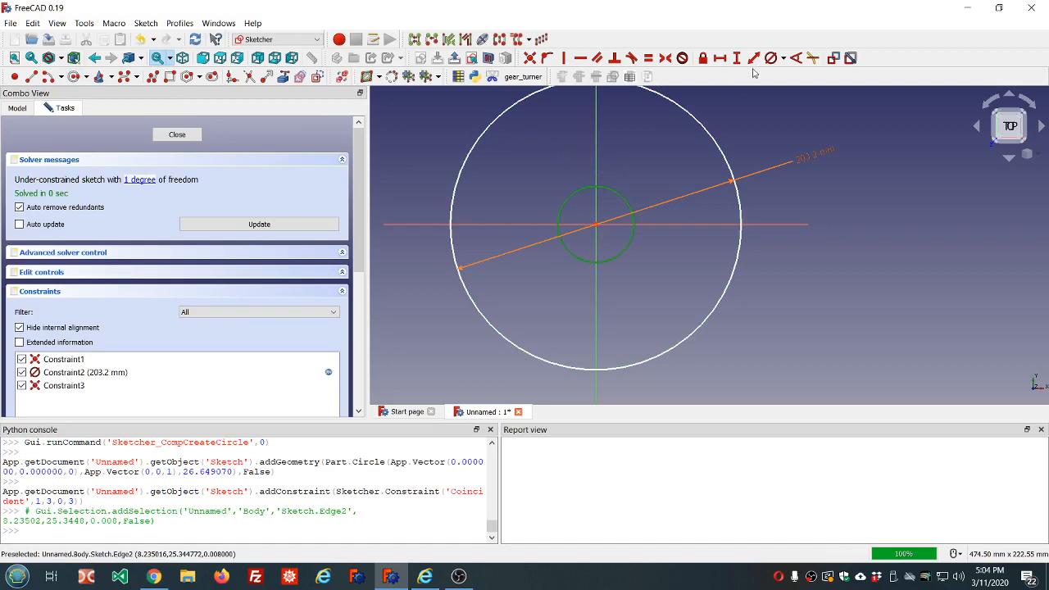
# Constrain the inner circle's diameter with the formula dd.ddShaft_diameter and close the sketch
pyautogui.click(770, 57)
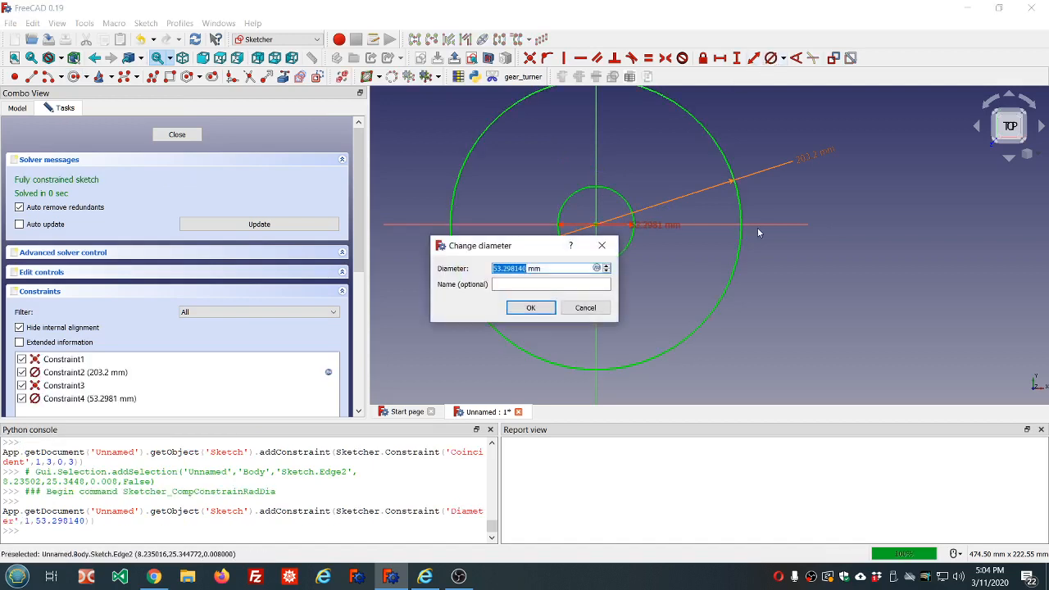
pyautogui.write('=dd.dd')
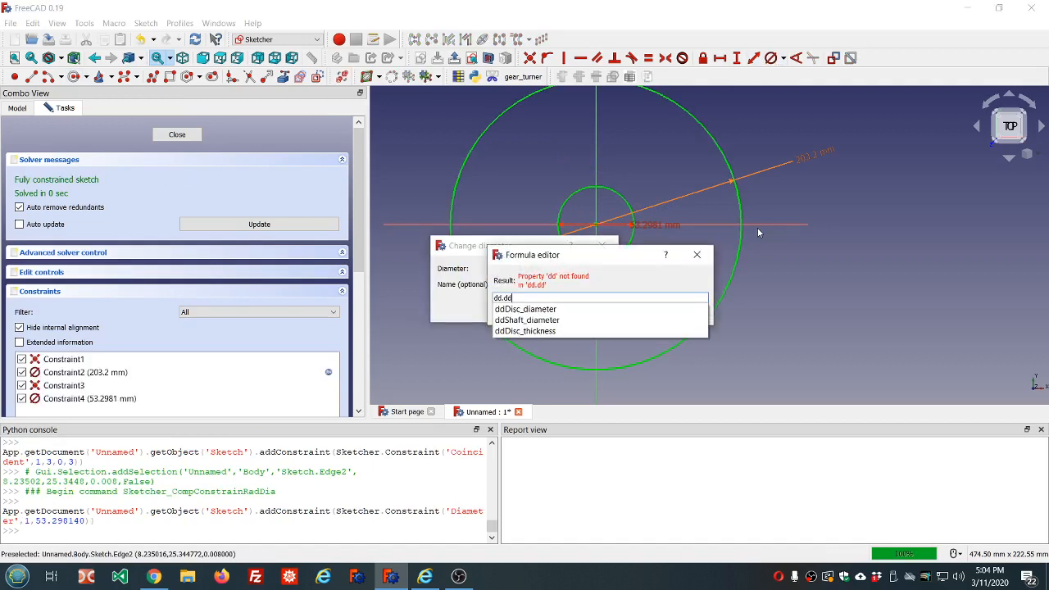
pyautogui.click(537, 320)
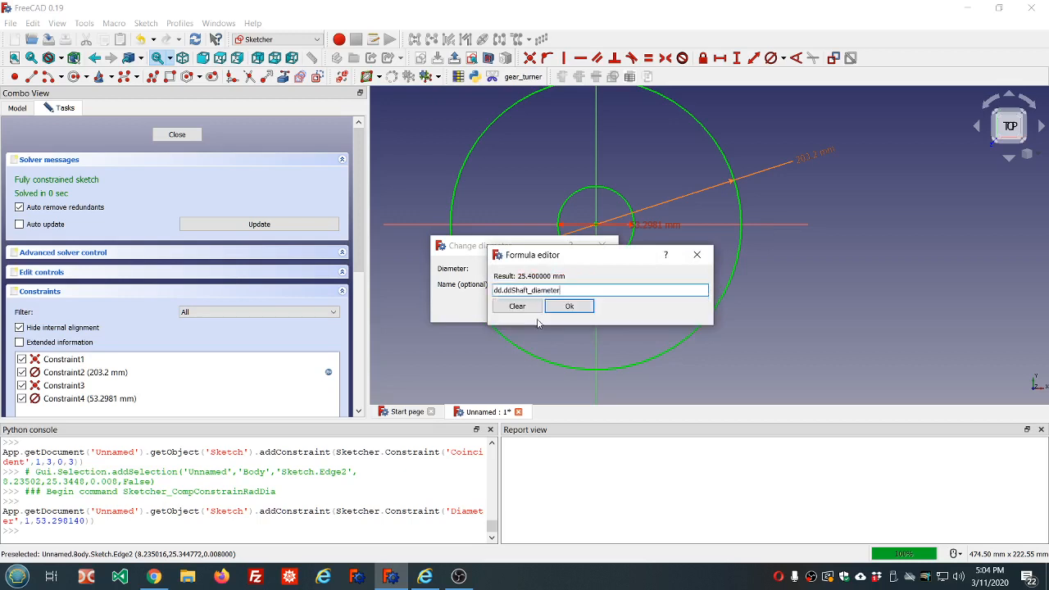
pyautogui.click(566, 308)
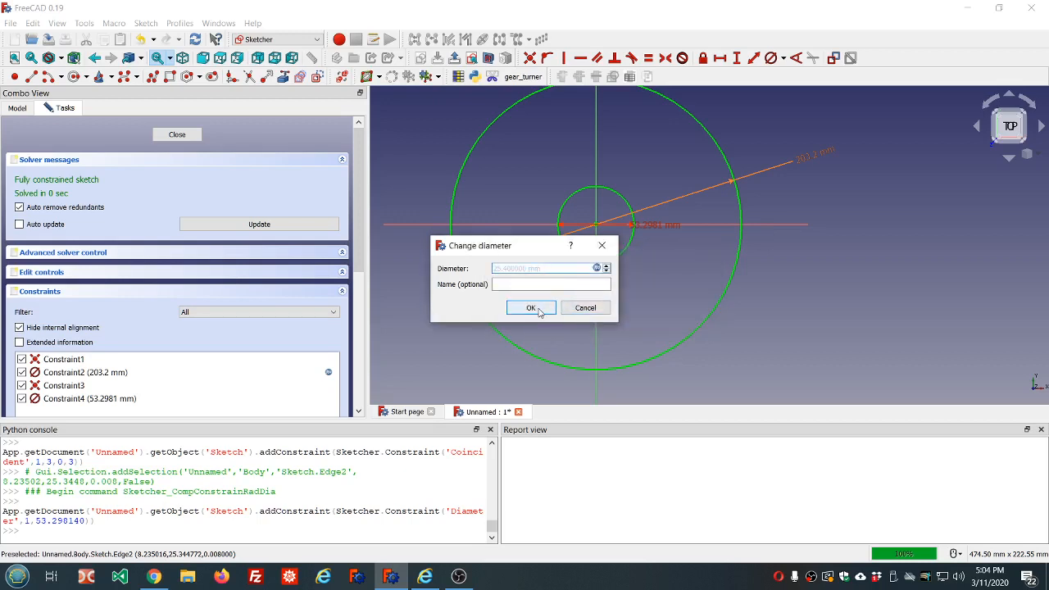
pyautogui.click(531, 308)
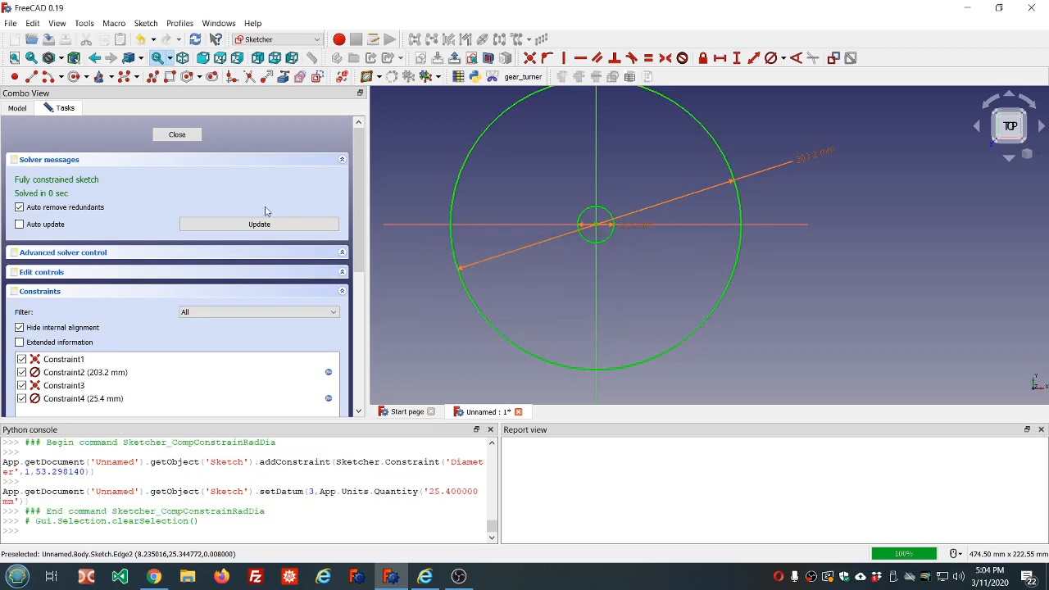
pyautogui.click(177, 135)
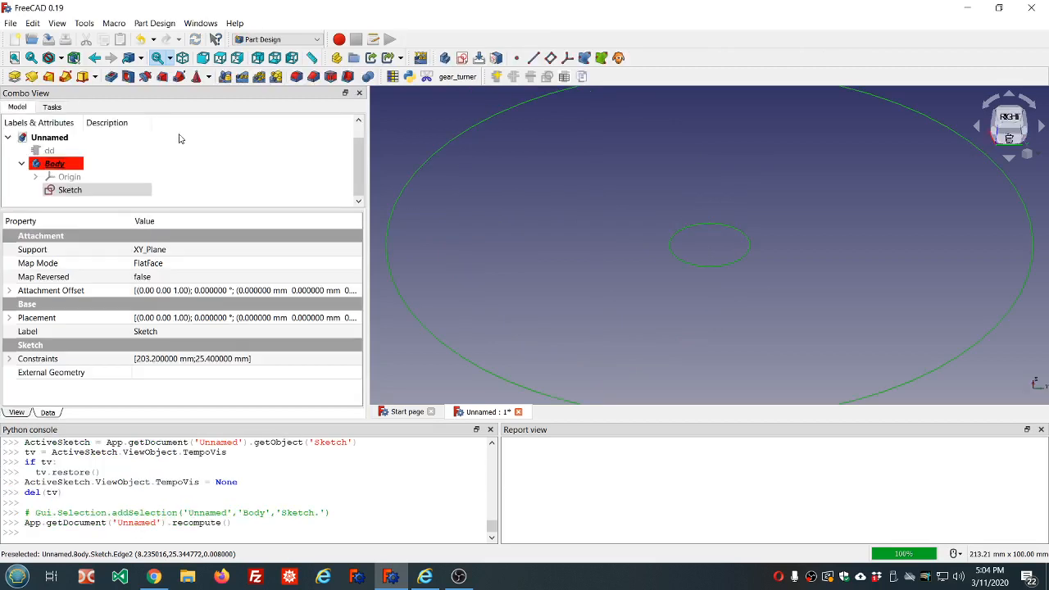
# Pad the disc sketch with its length driven by the formula dd.ddDisc_thickness
pyautogui.scroll(-4, 593, 202)
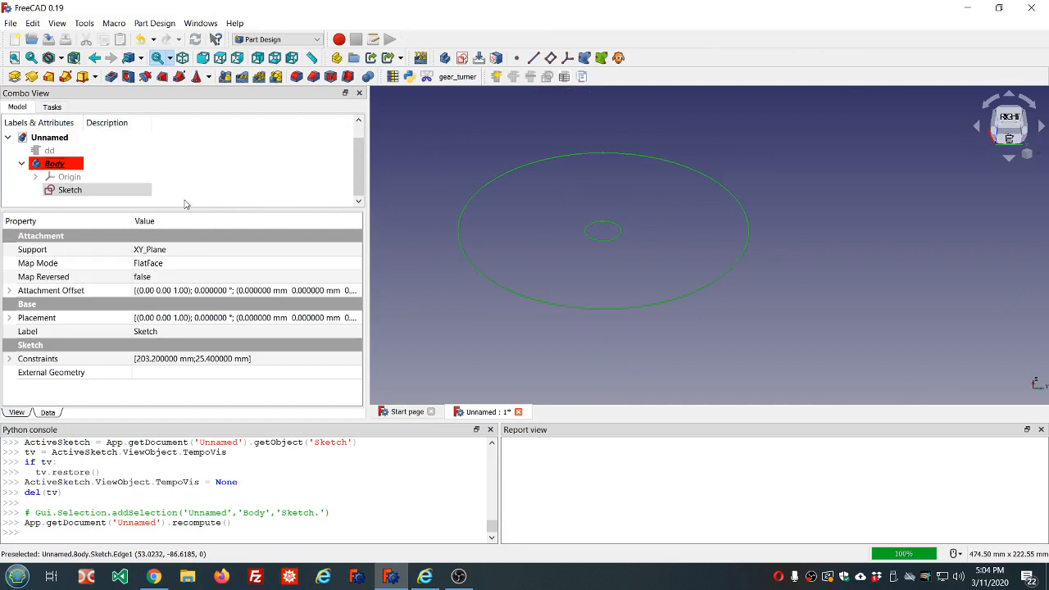
pyautogui.click(15, 77)
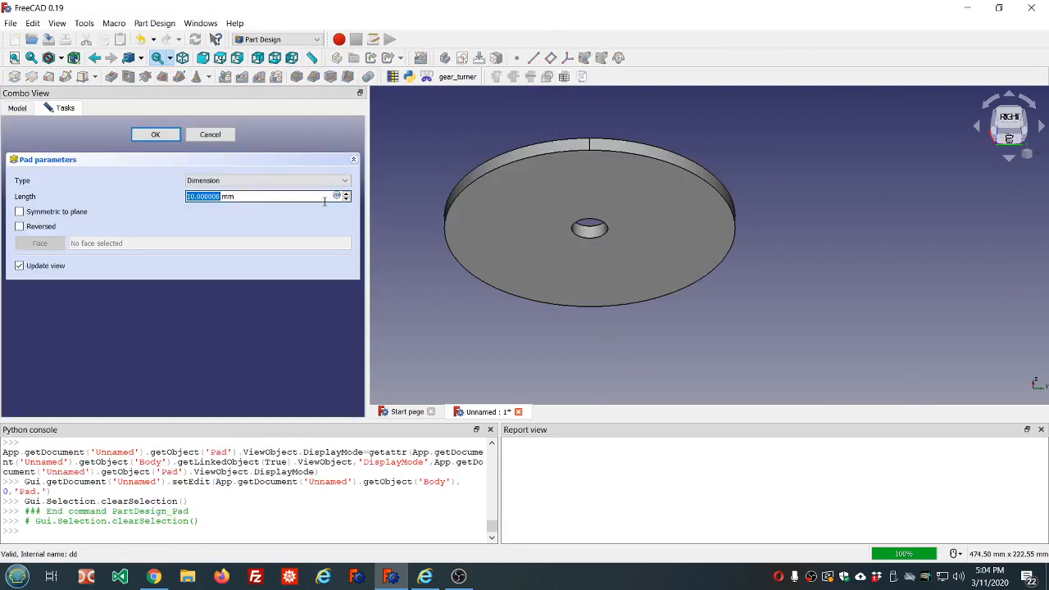
pyautogui.click(336, 197)
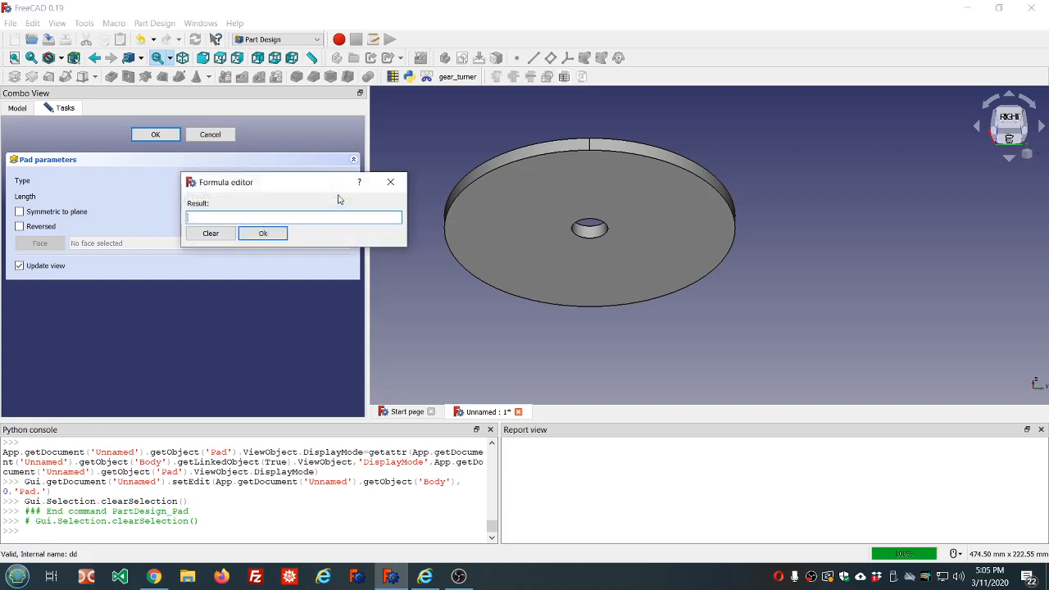
pyautogui.write('dd.dd')
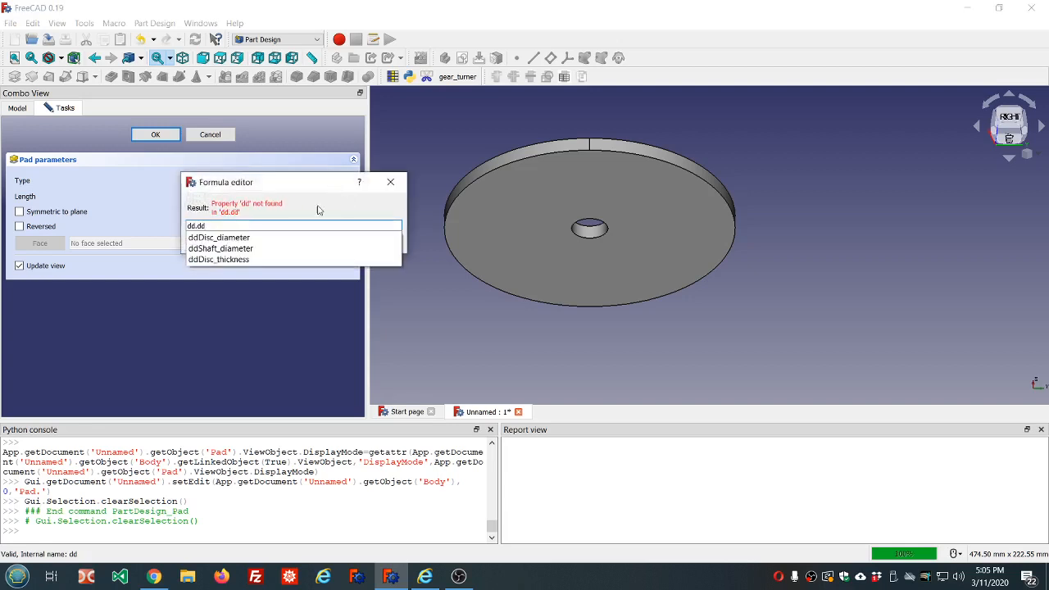
pyautogui.click(215, 259)
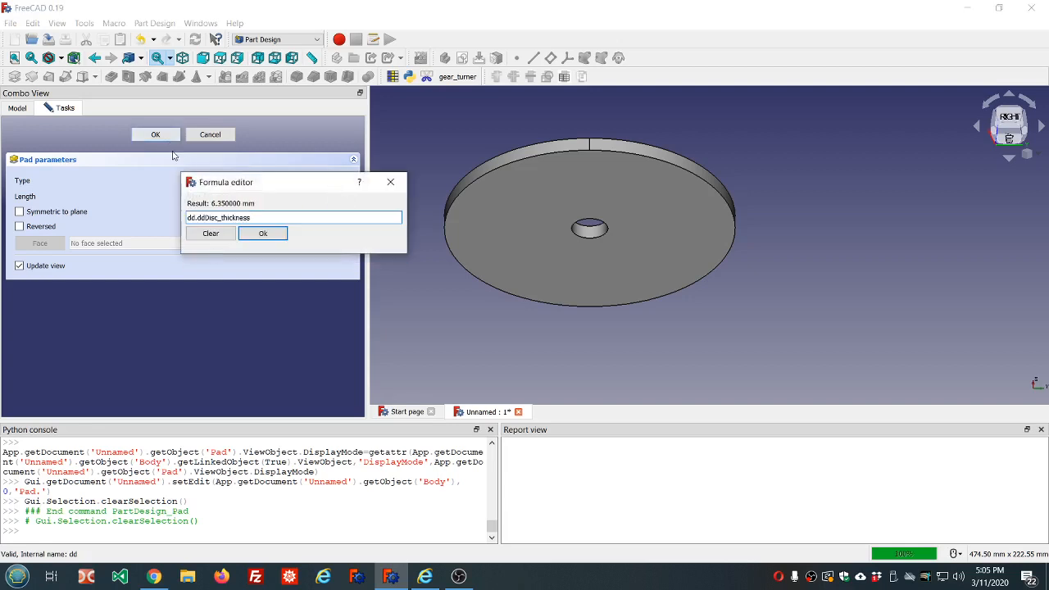
pyautogui.click(254, 236)
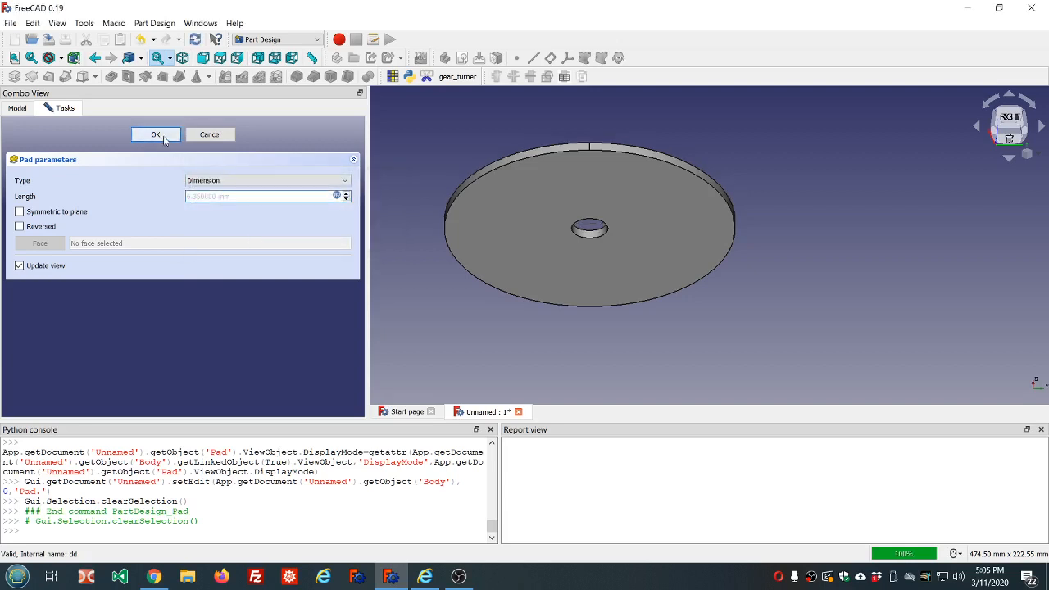
pyautogui.click(154, 134)
# Inspect the padded disc's upper face, edge and centre hole from several angles
pyautogui.moveTo(577, 133); pyautogui.dragTo(616, 189, button='middle')
pyautogui.scroll(-4, 616, 189)
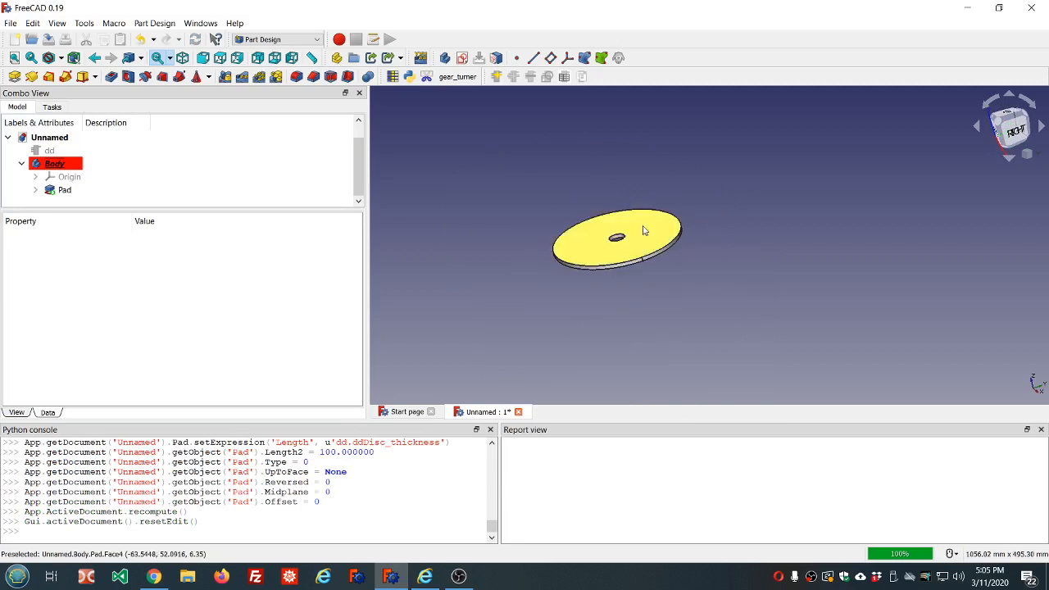
pyautogui.moveTo(642, 225); pyautogui.dragTo(664, 272, button='middle')
pyautogui.scroll(4, 646, 285)
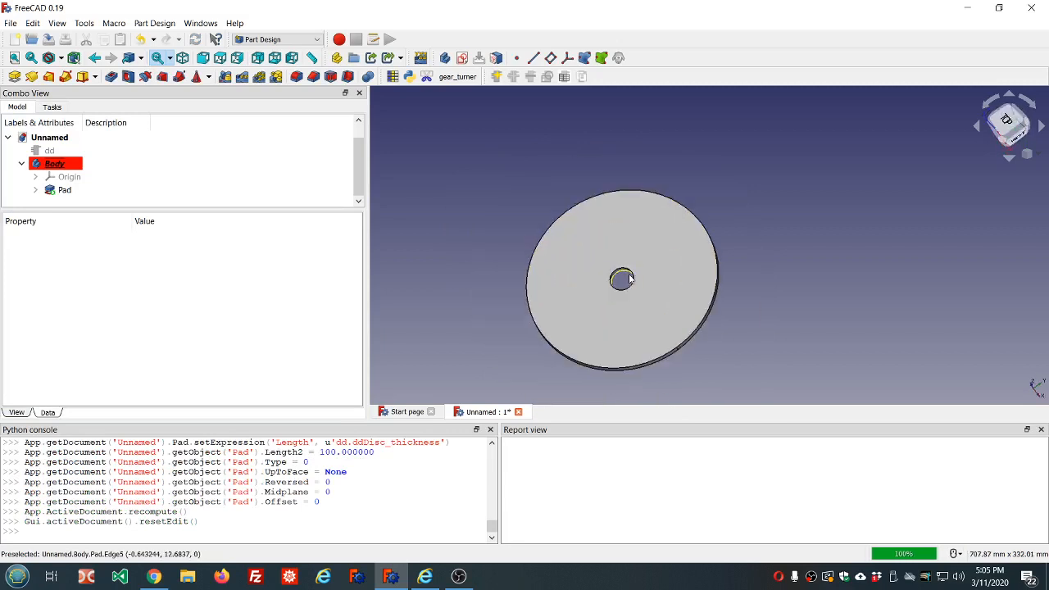
pyautogui.moveTo(647, 310); pyautogui.dragTo(646, 281, button='middle')
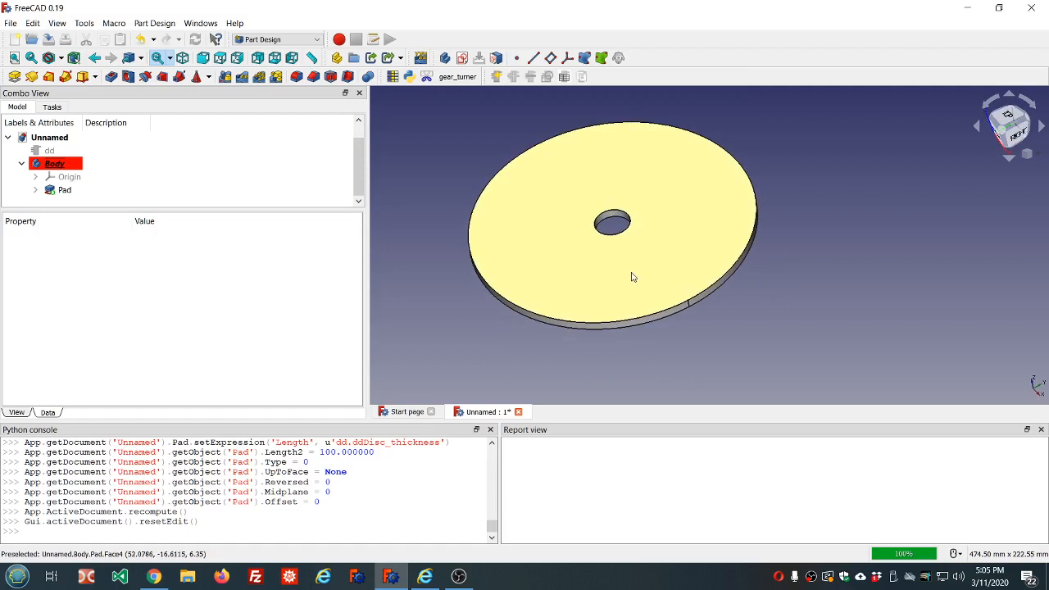
pyautogui.scroll(3, 609, 243)
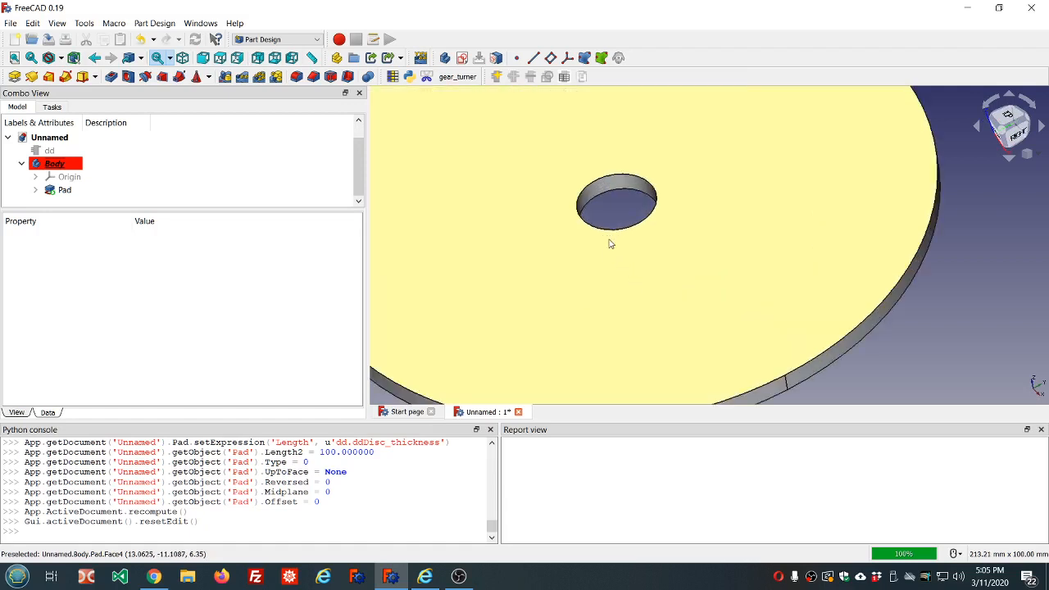
# Set the dd object's shaft diameter formula to (1+1/2) * 25.399999999999999
pyautogui.click(49, 151)
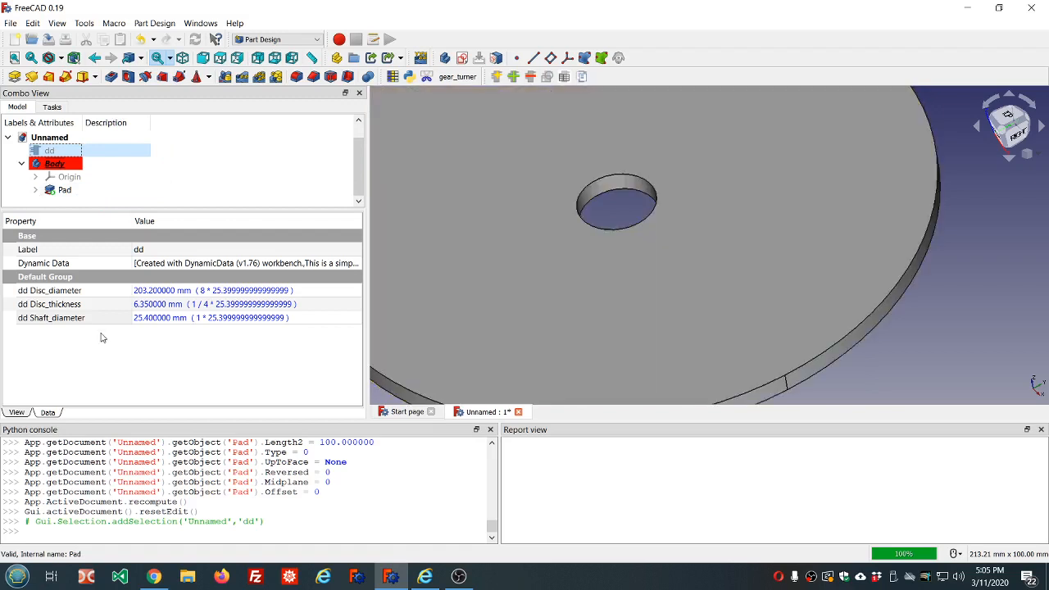
pyautogui.click(163, 321)
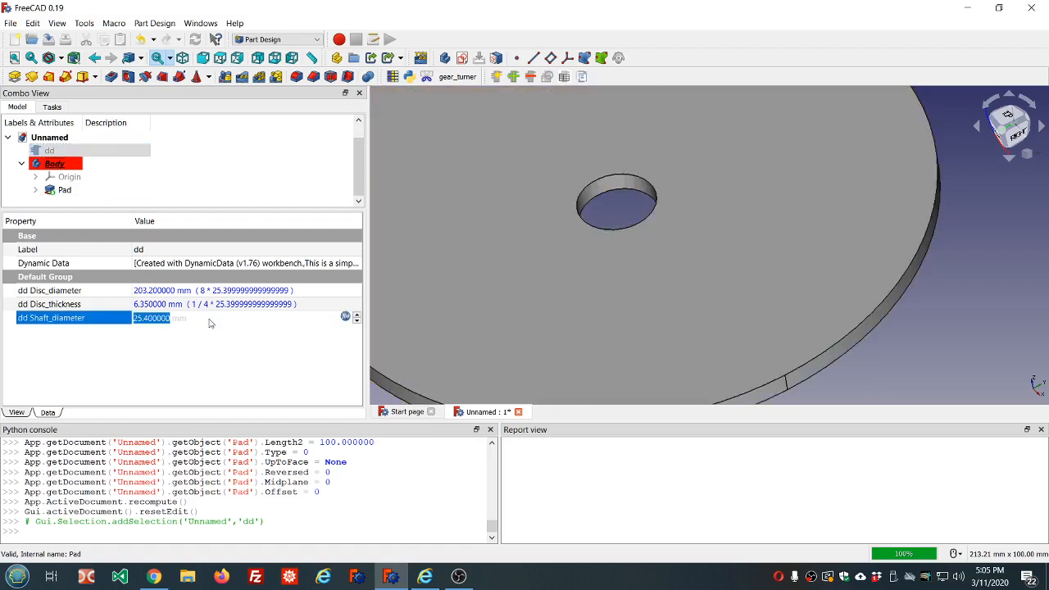
pyautogui.click(345, 317)
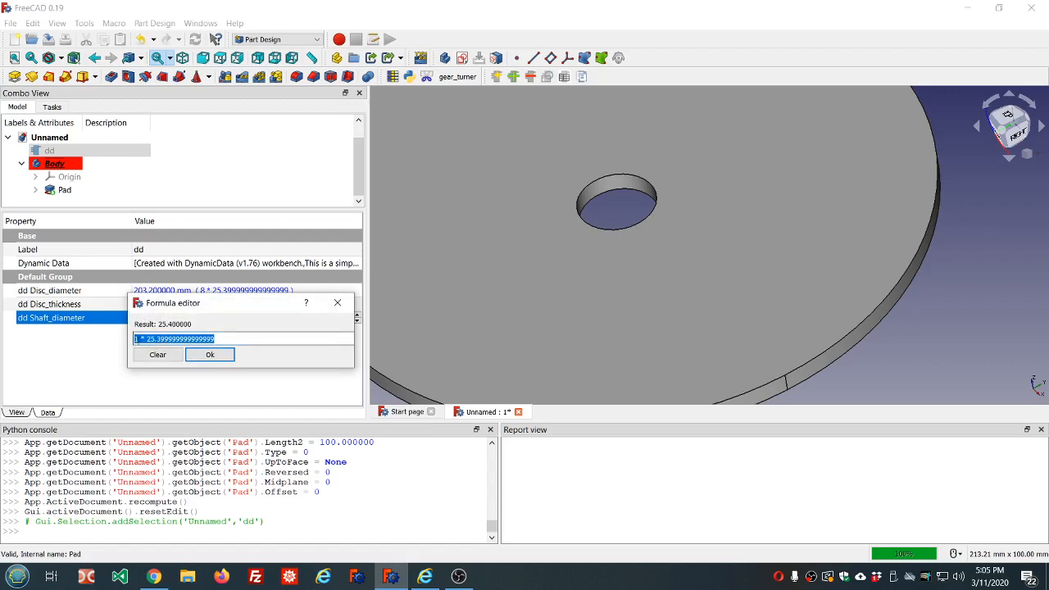
pyautogui.click(137, 338)
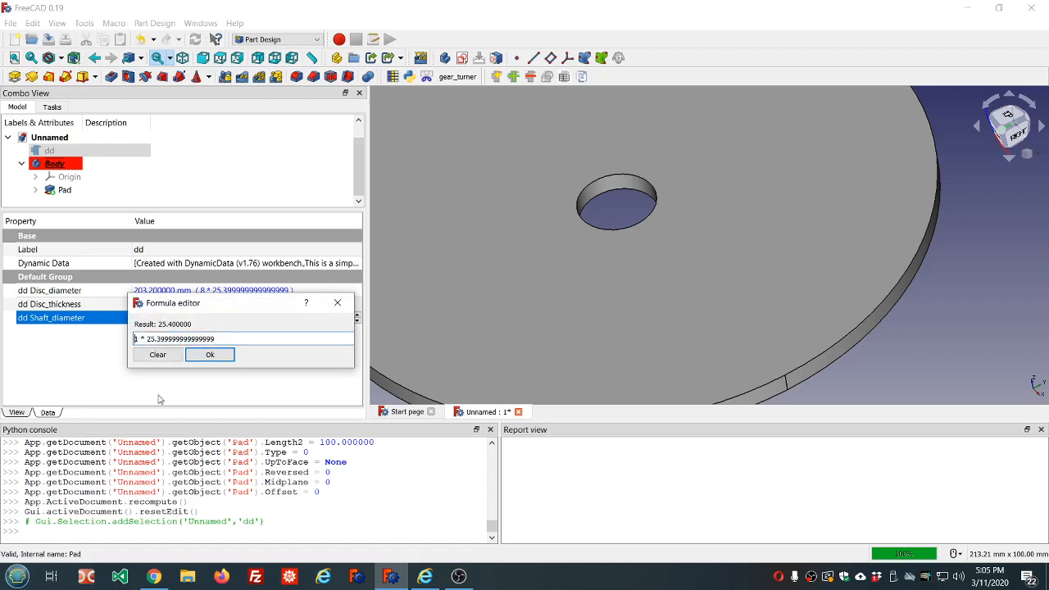
pyautogui.write('(1')
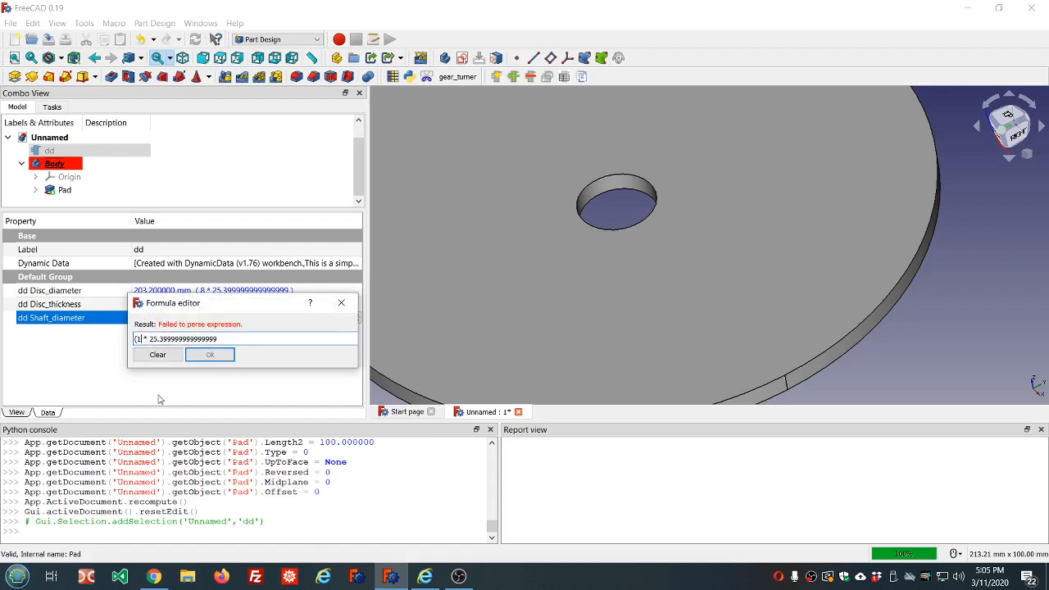
pyautogui.write('+1/2')
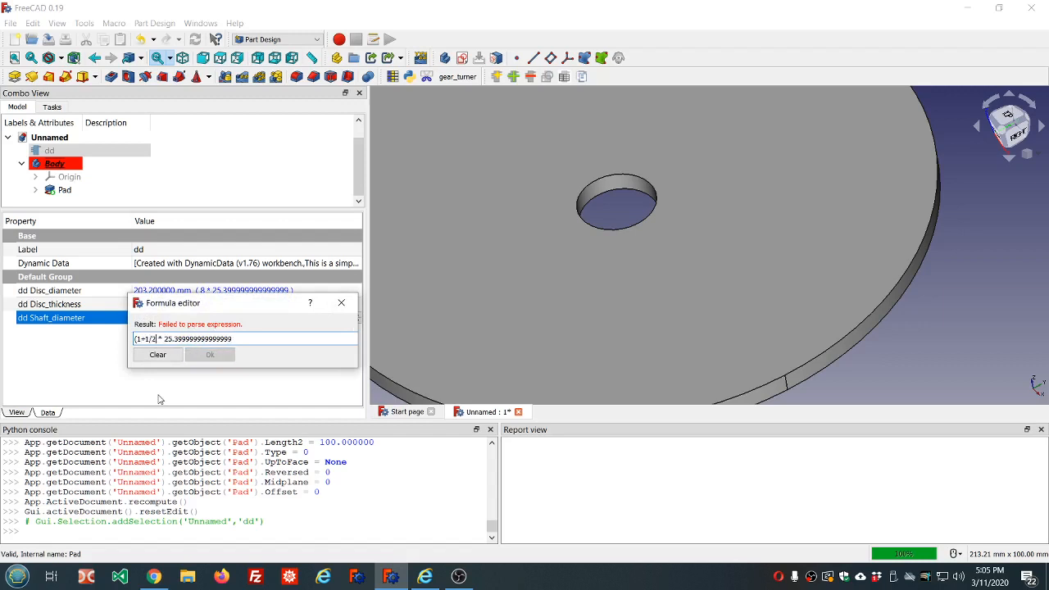
pyautogui.write(')')
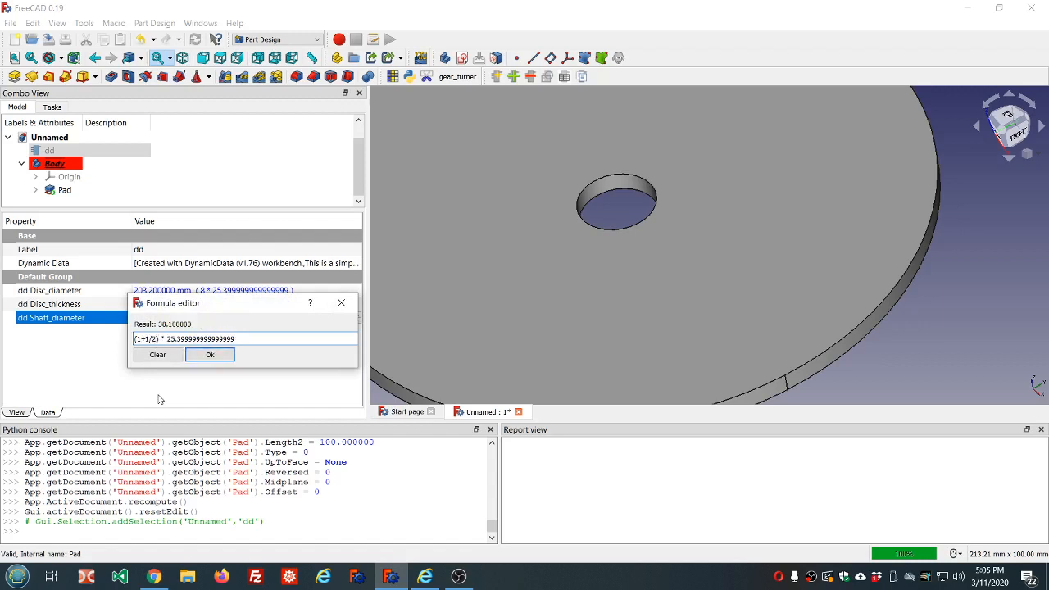
pyautogui.click(210, 355)
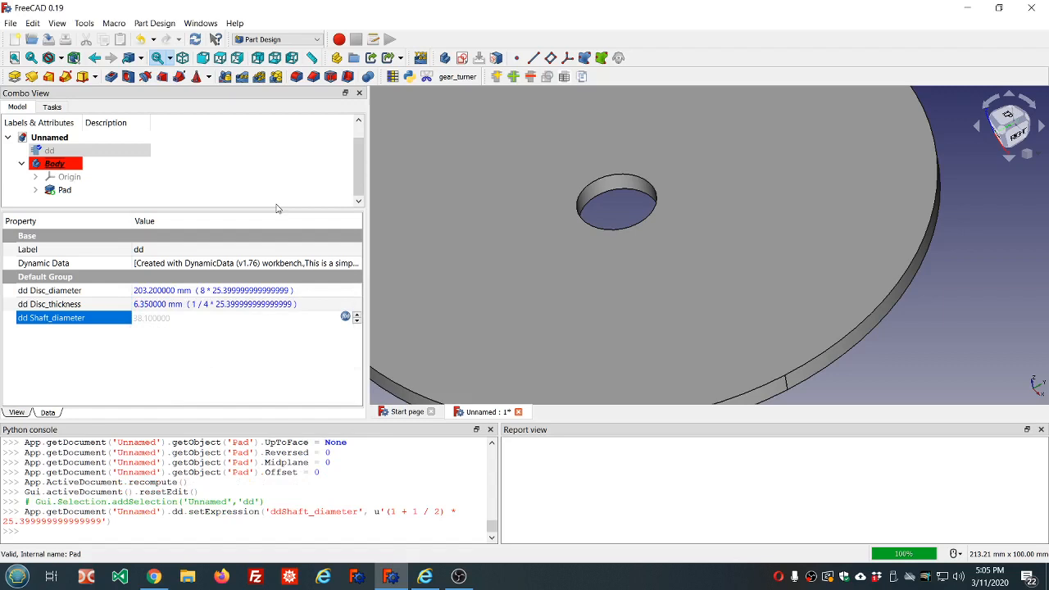
# Recompute the document and check the disc's centre hole against the dd shaft diameter
pyautogui.scroll(-3, 700, 230)
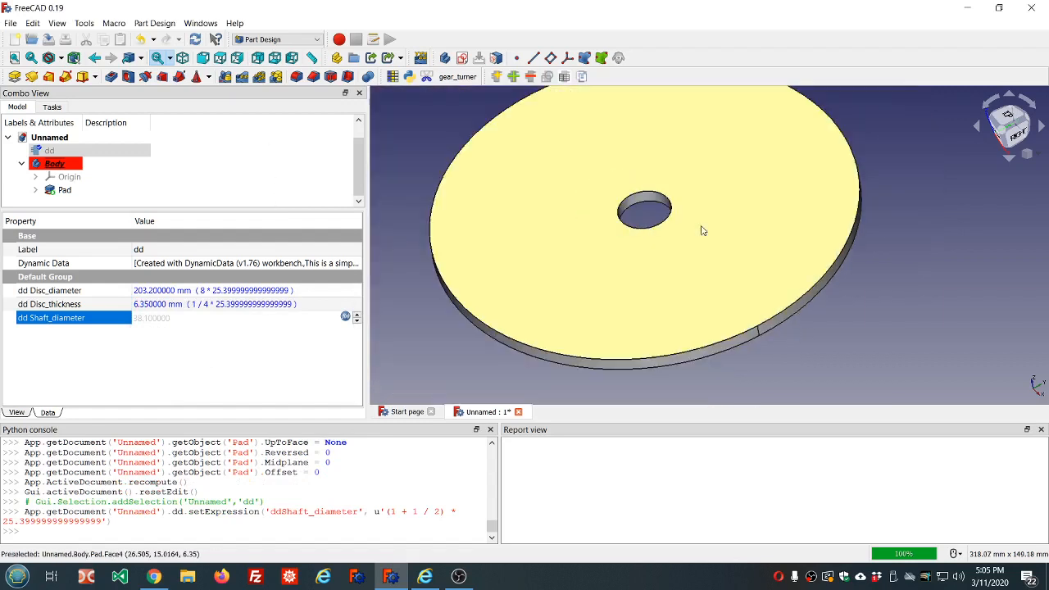
pyautogui.scroll(-3, 701, 230)
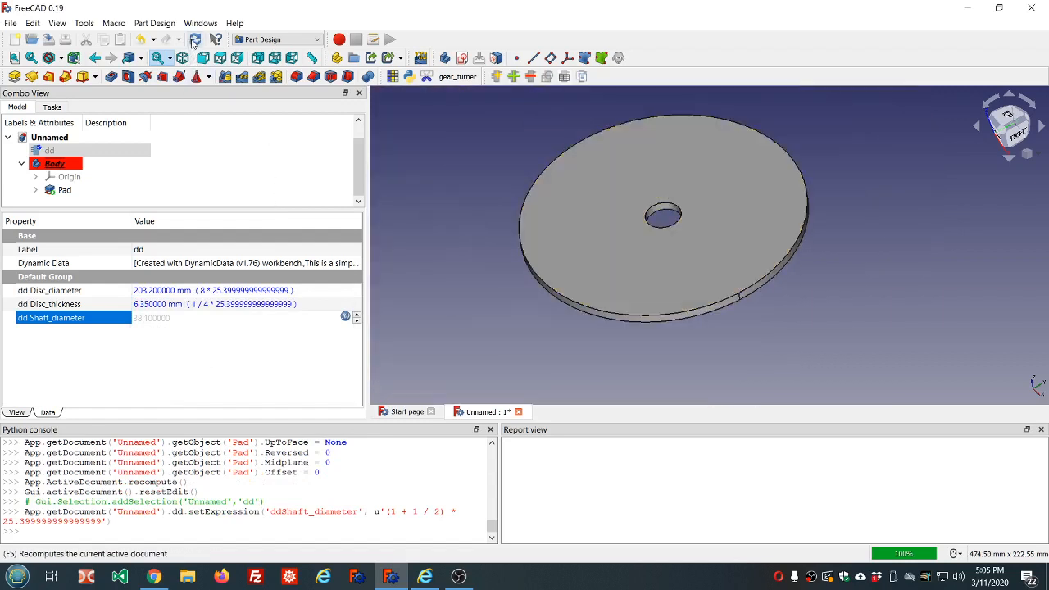
pyautogui.click(193, 42)
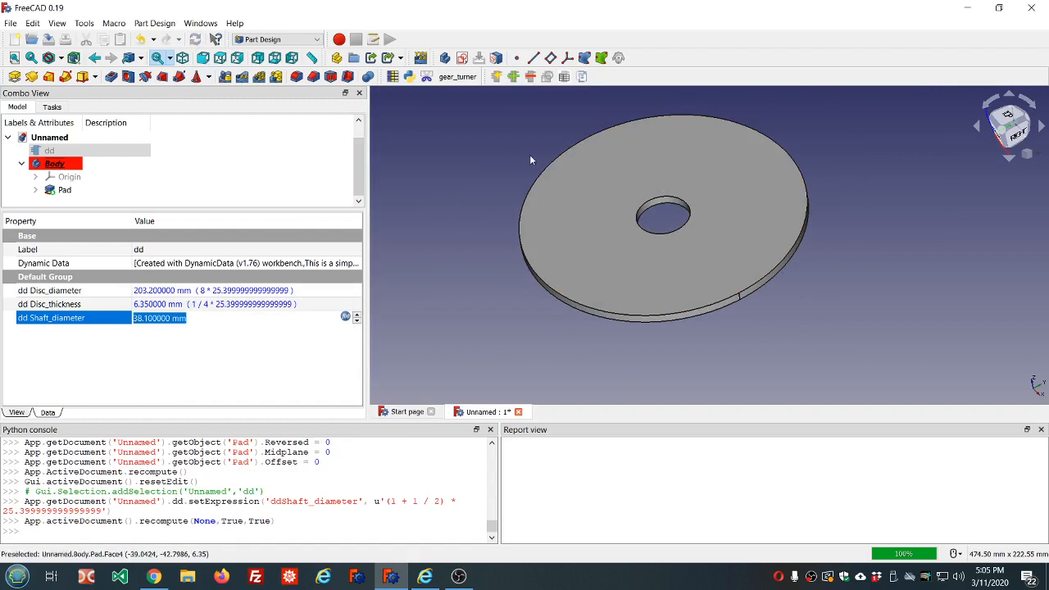
pyautogui.scroll(-2, 613, 202)
pyautogui.scroll(2, 681, 178)
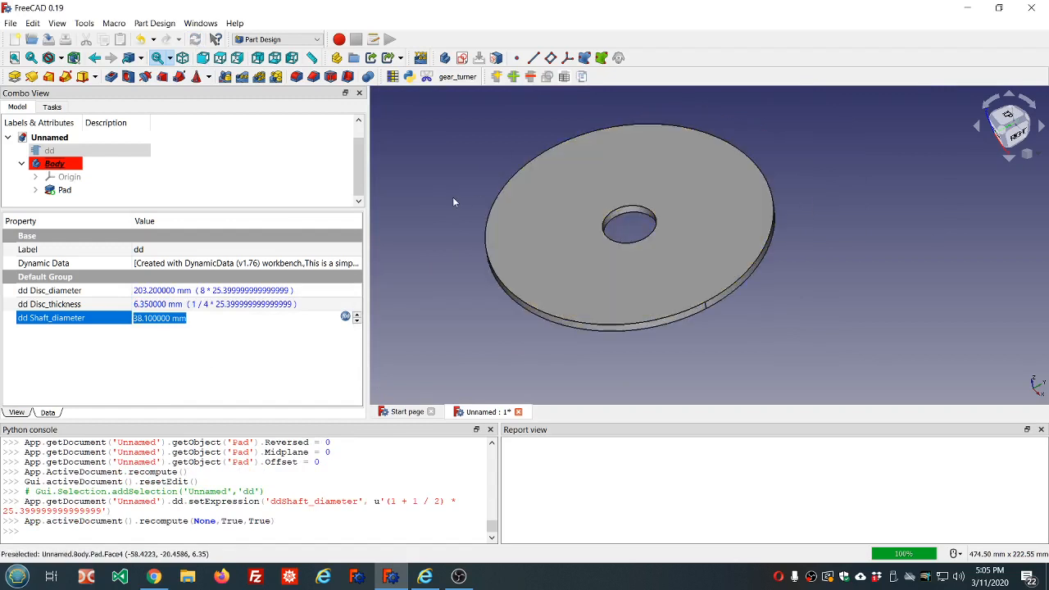
pyautogui.click(240, 394)
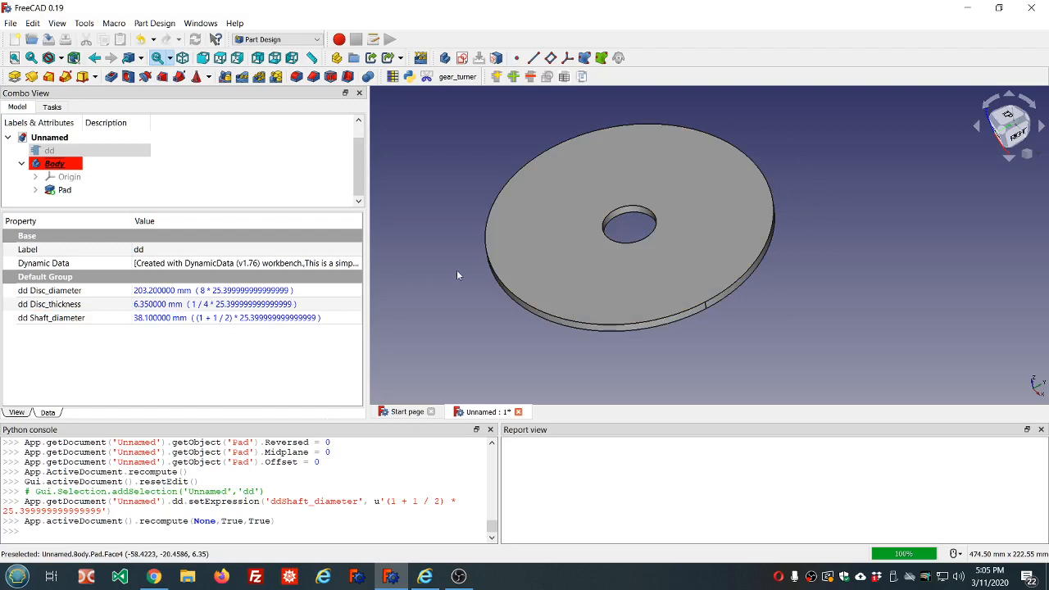
pyautogui.moveTo(601, 259); pyautogui.dragTo(603, 274, button='middle')
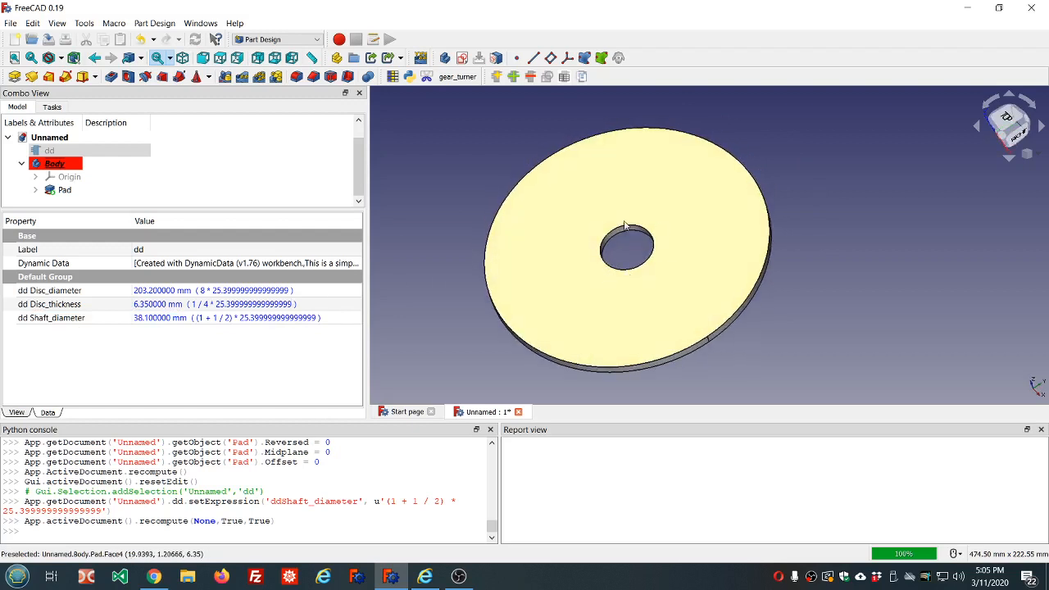
# Consult the dividing head plates video in Chrome and, back in FreeCAD, add a Length property named mounting_hole_diameter to dd
pyautogui.click(153, 576)
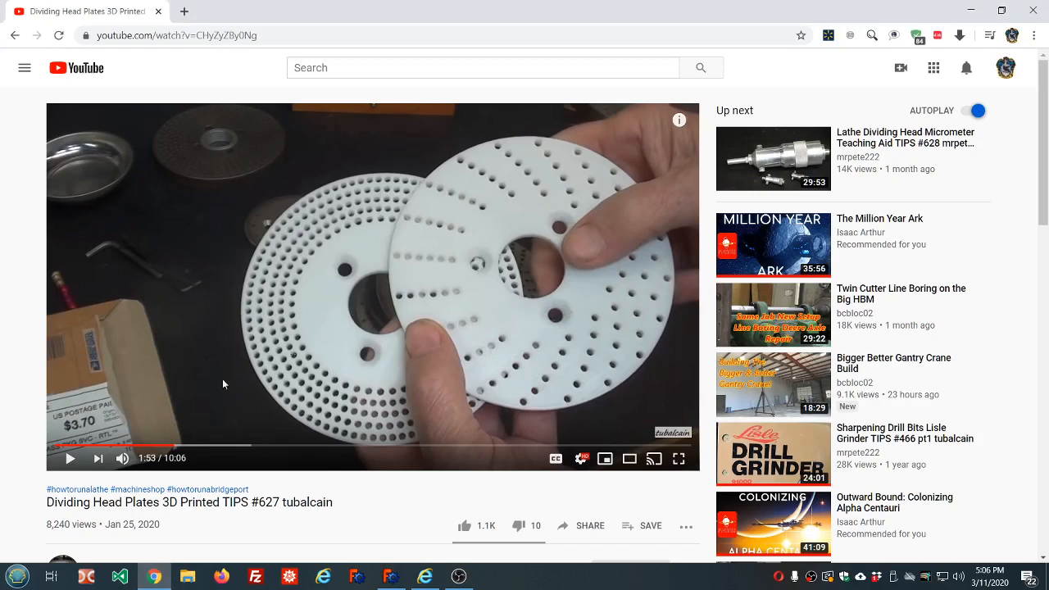
pyautogui.click(391, 577)
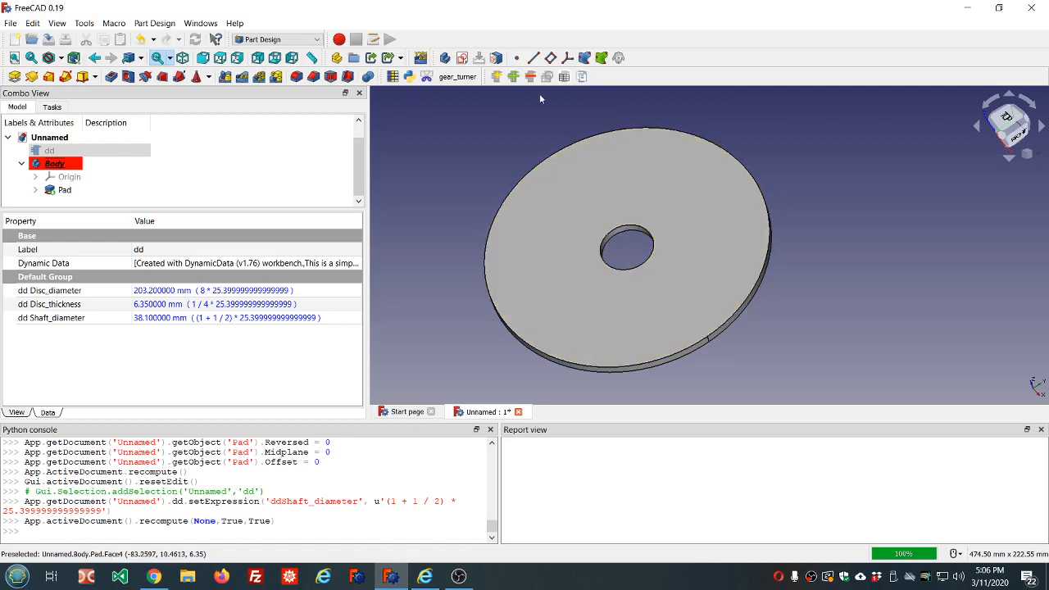
pyautogui.click(513, 77)
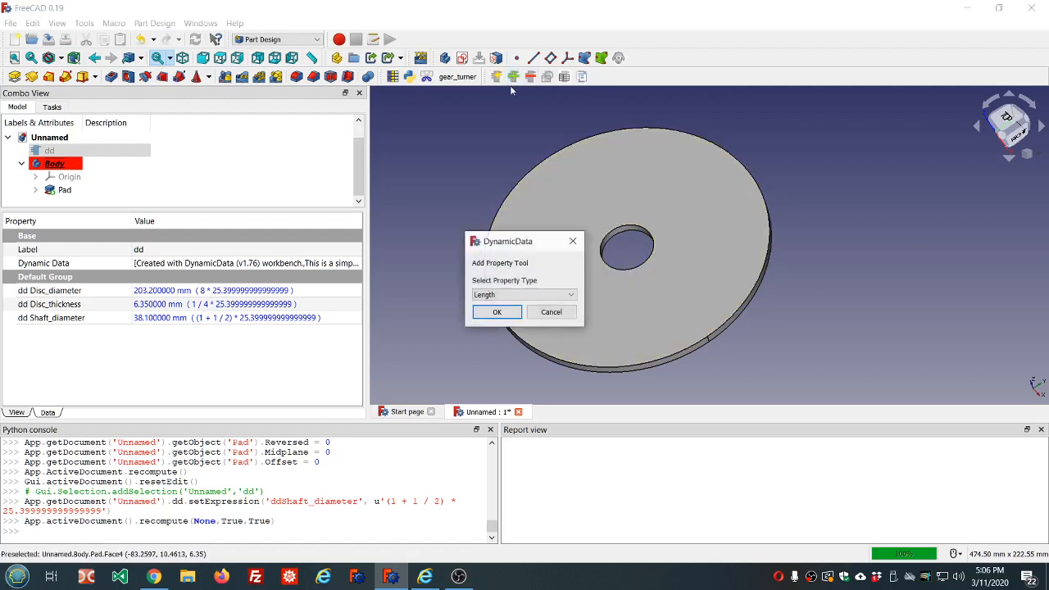
pyautogui.click(489, 314)
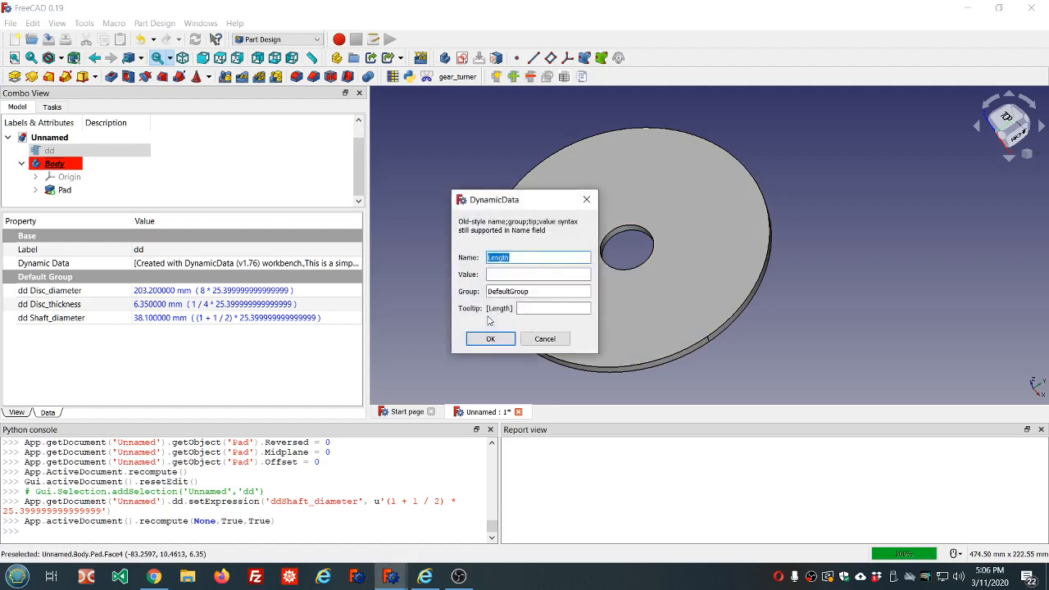
pyautogui.write('mounting_hole_diameter')
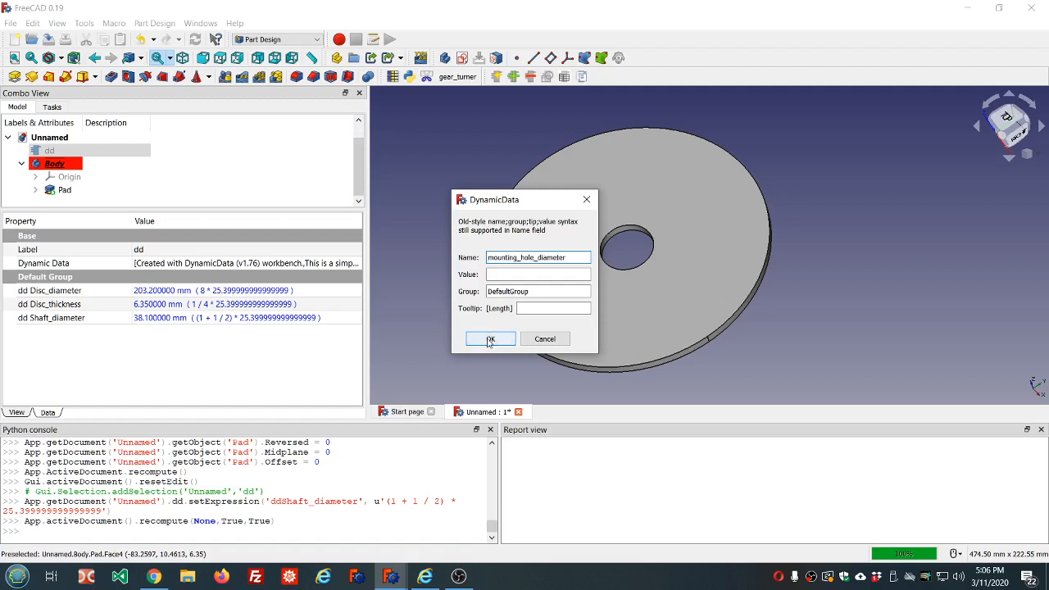
pyautogui.click(489, 339)
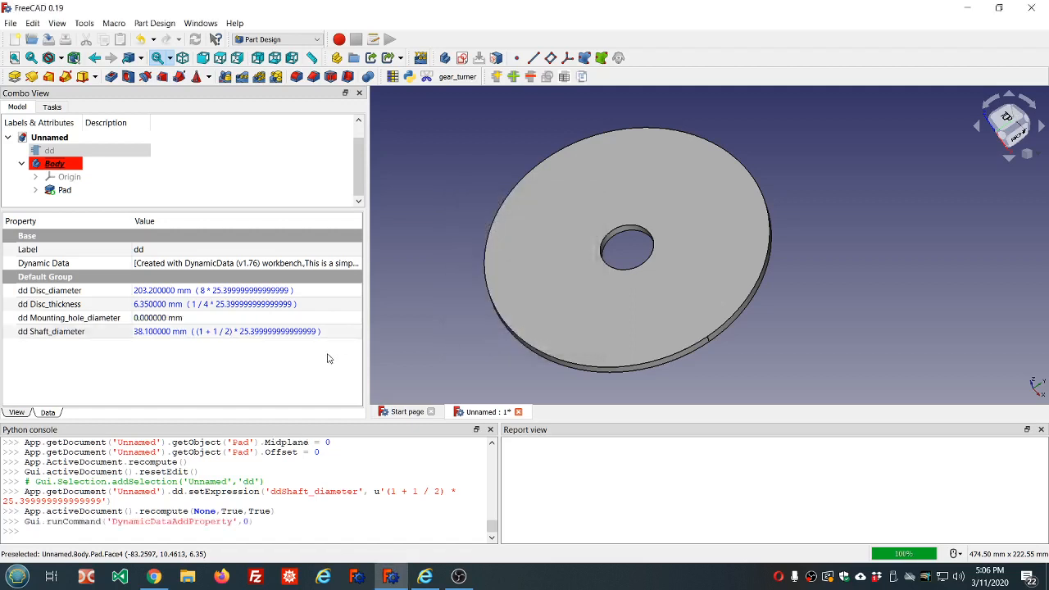
# Add a Length property named mounting_ring_radius to the dd object in DefaultGroup
pyautogui.click(512, 76)
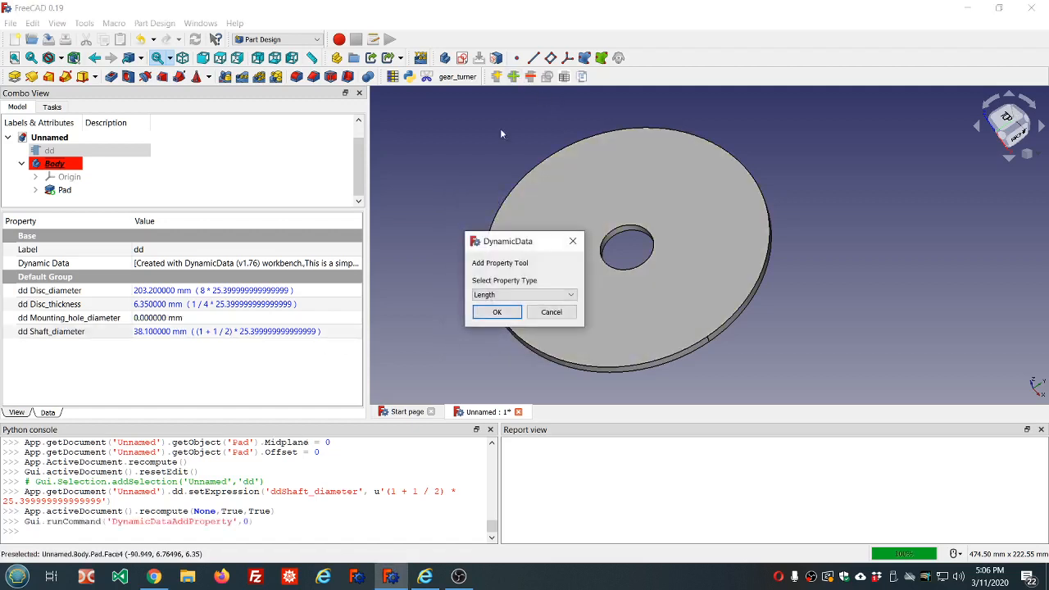
pyautogui.click(496, 314)
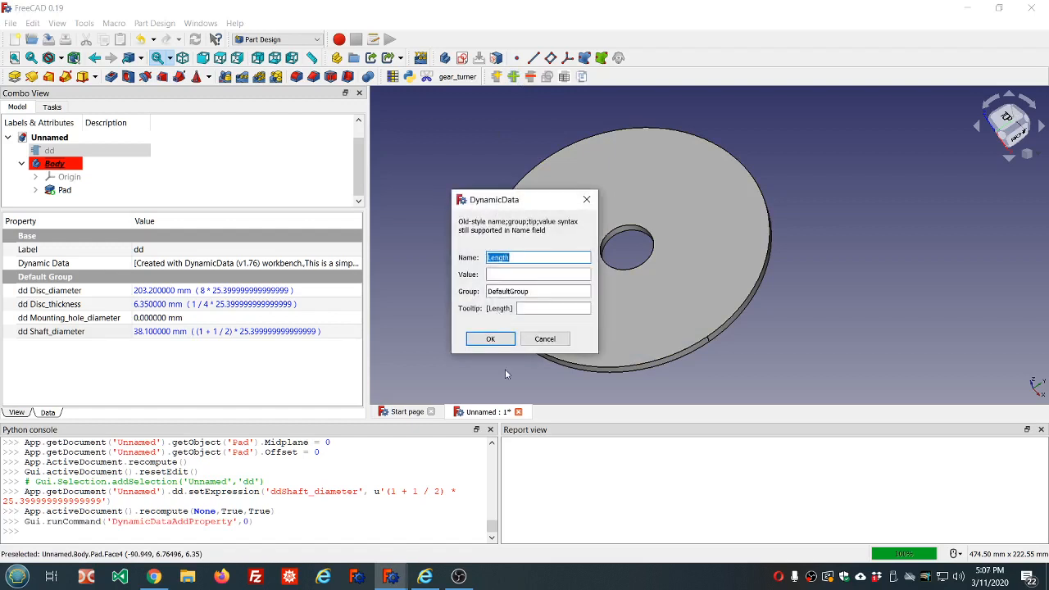
pyautogui.write('mounting_ring_radius')
pyautogui.click(490, 338)
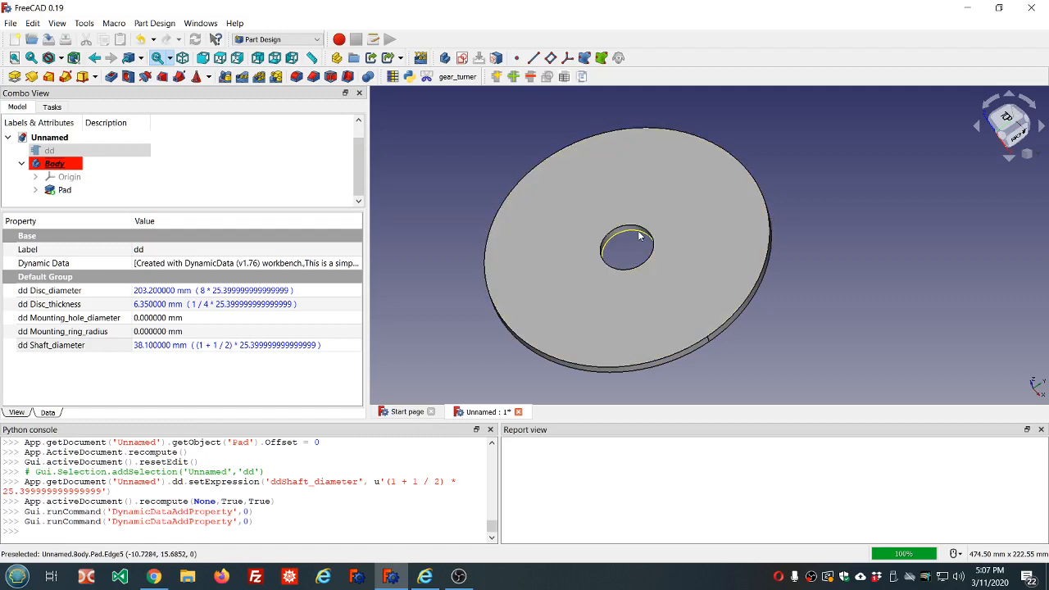
# Add an Integer property named mounting_hole_pattern with value 3 to the dd object
pyautogui.click(513, 77)
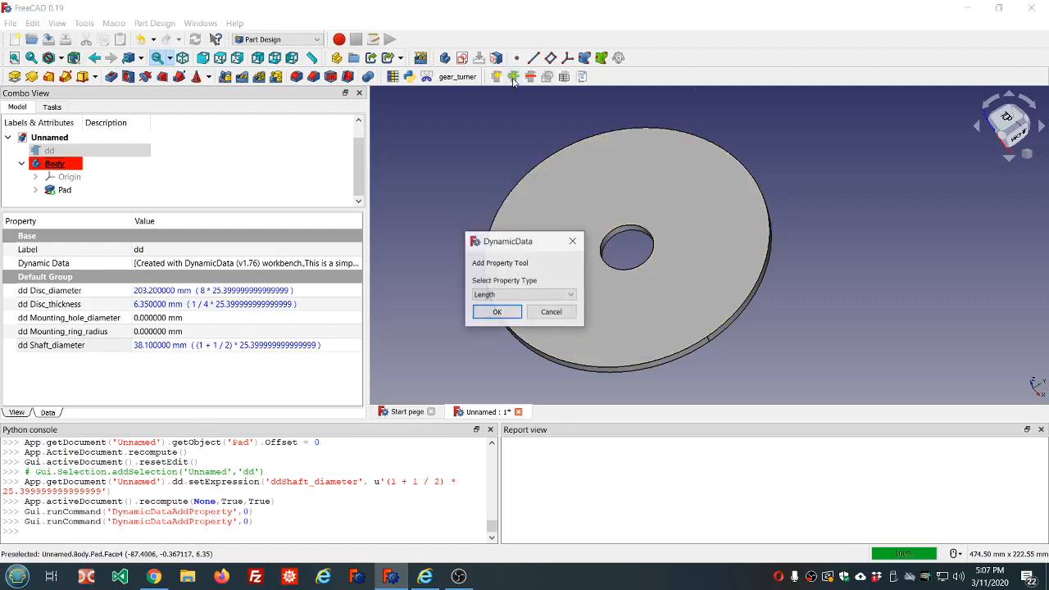
pyautogui.click(571, 300)
pyautogui.click(509, 306)
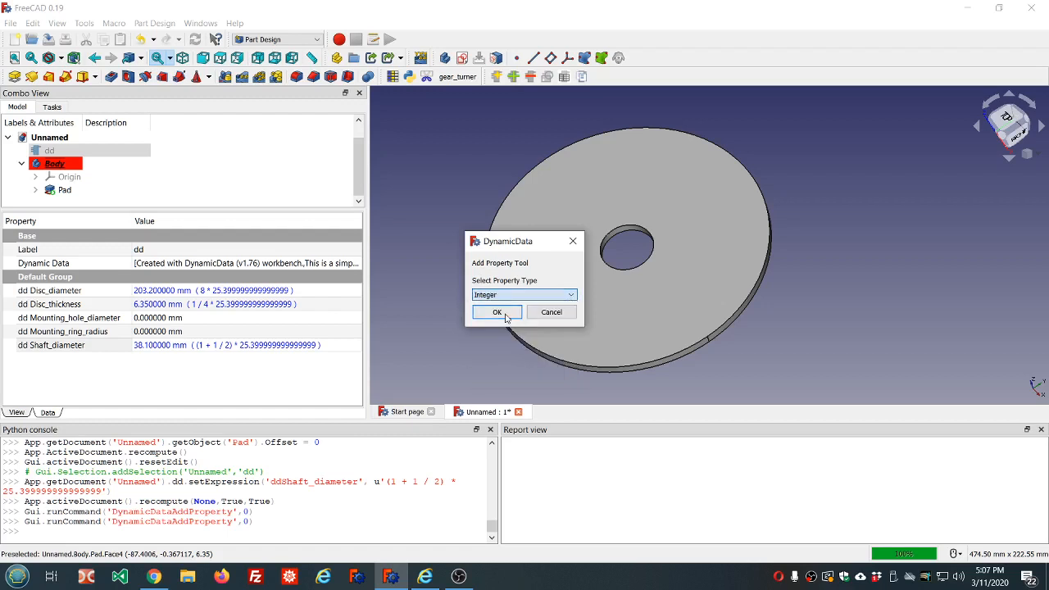
pyautogui.click(498, 312)
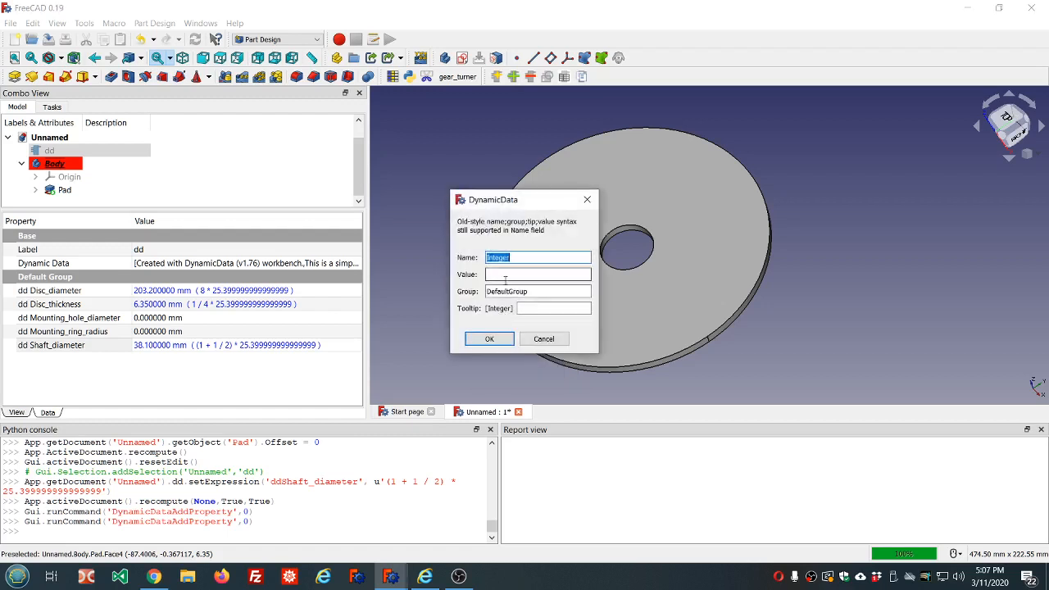
pyautogui.write('mounting_hole_patt')
pyautogui.write('ern')
pyautogui.click(509, 275)
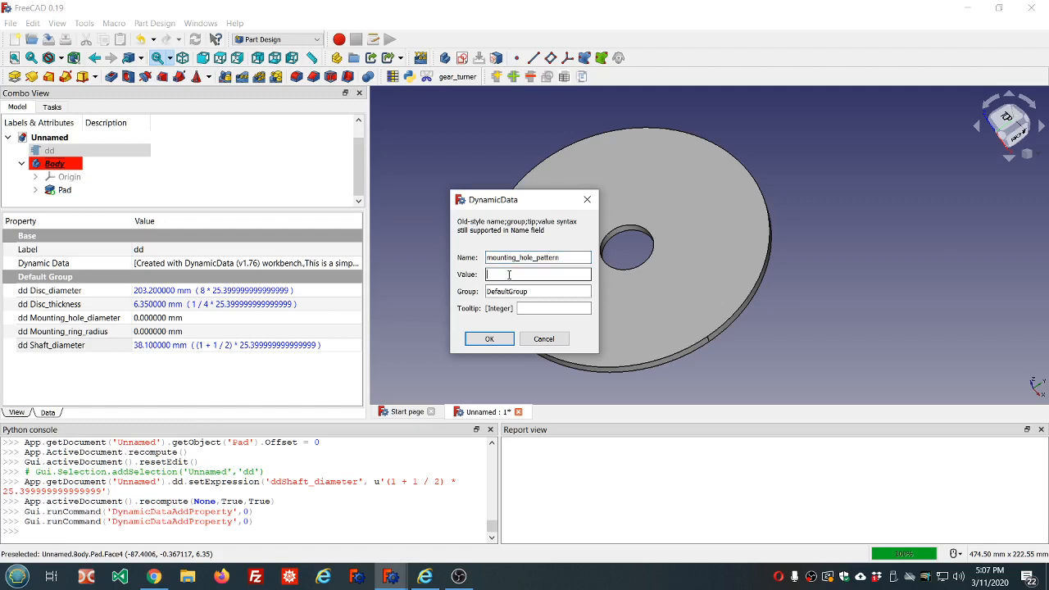
pyautogui.click(490, 339)
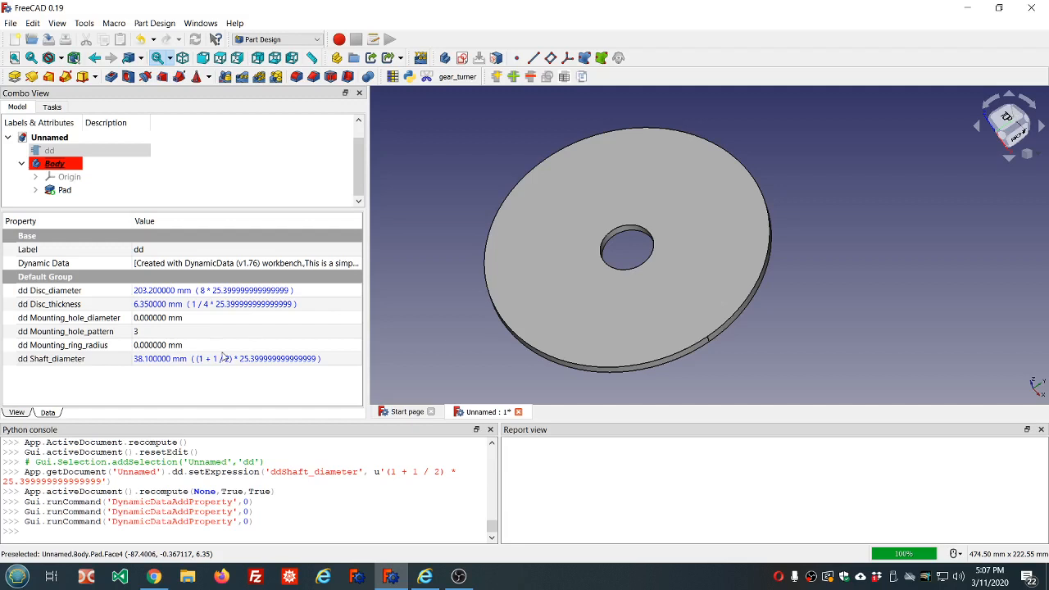
# Set the dd mounting hole diameter with the formula (3/8)*25.4
pyautogui.click(170, 330)
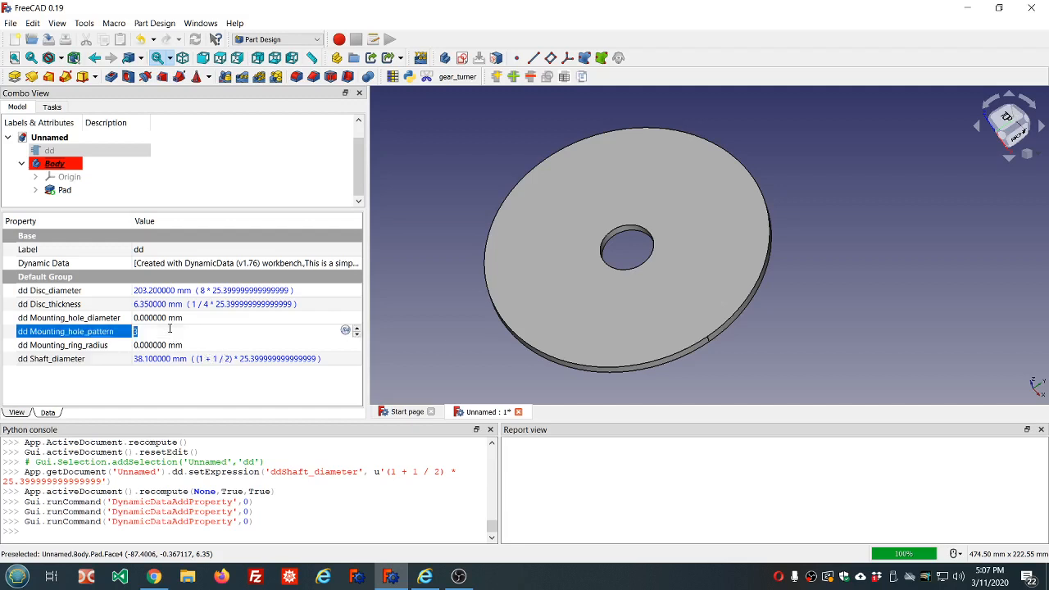
pyautogui.click(217, 318)
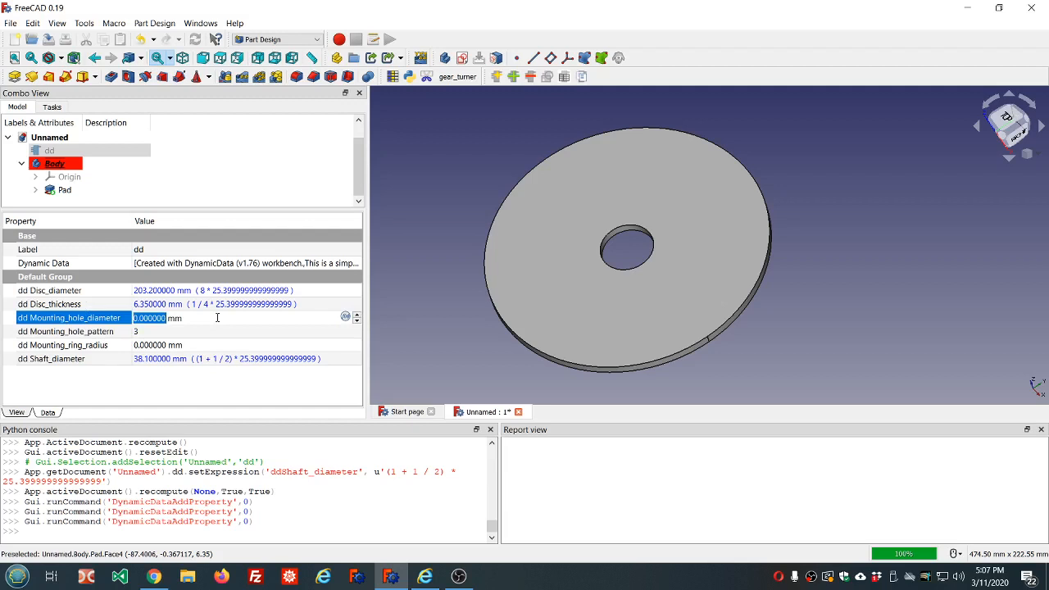
pyautogui.click(344, 318)
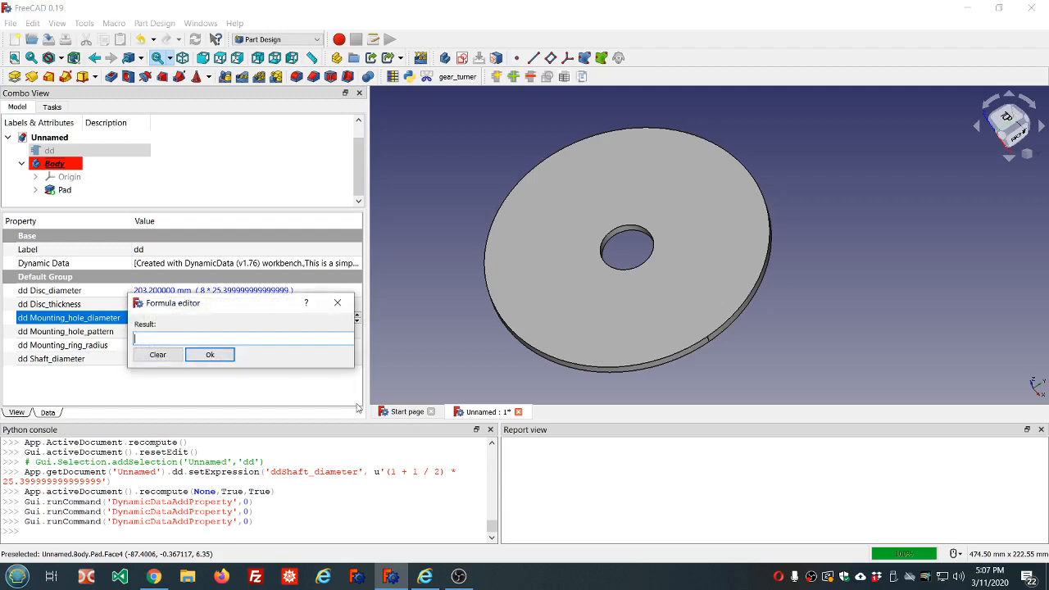
pyautogui.write('(3')
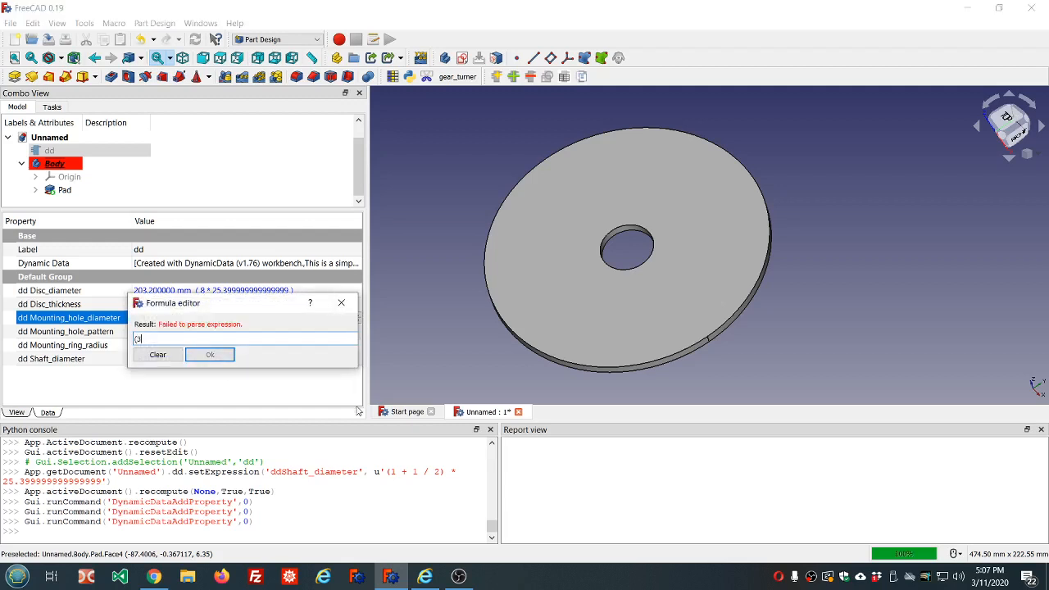
pyautogui.write('/8)*25.4')
pyautogui.click(206, 358)
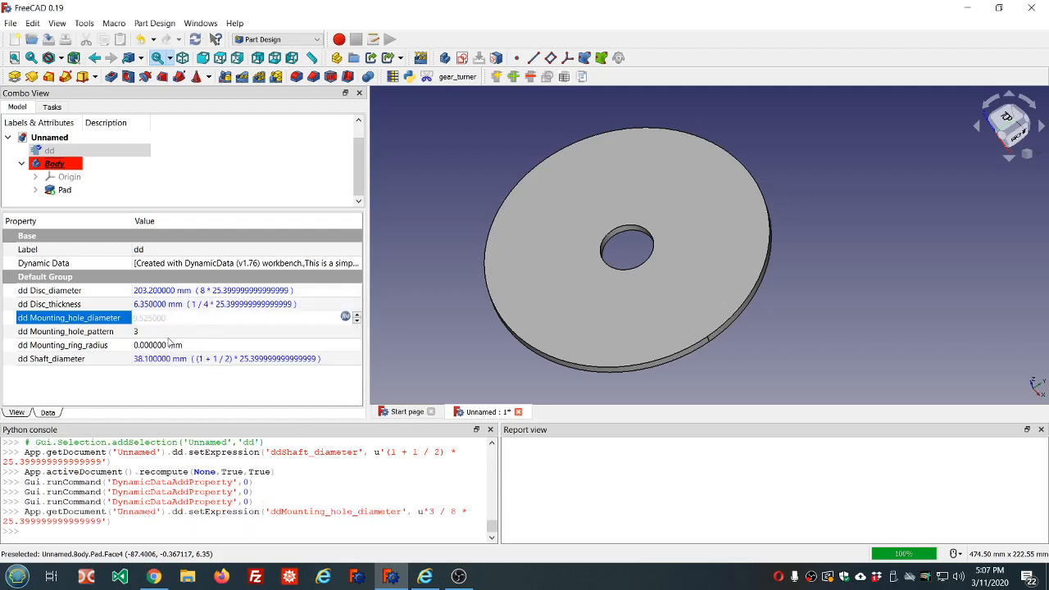
# Set the dd mounting ring radius with the formula 2*25.4
pyautogui.click(185, 347)
pyautogui.click(186, 346)
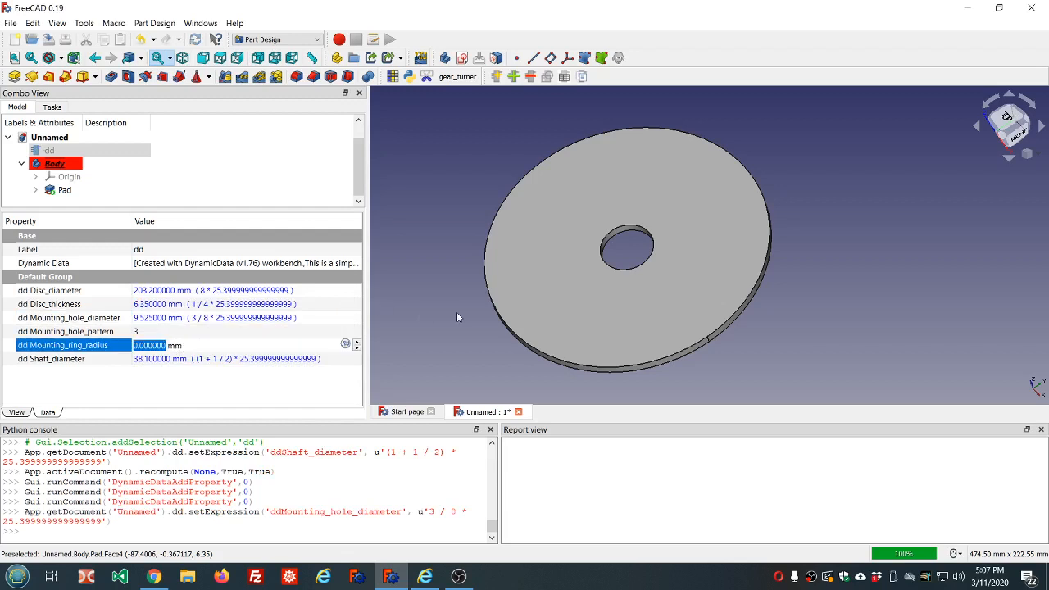
pyautogui.click(346, 344)
pyautogui.write('2*125')
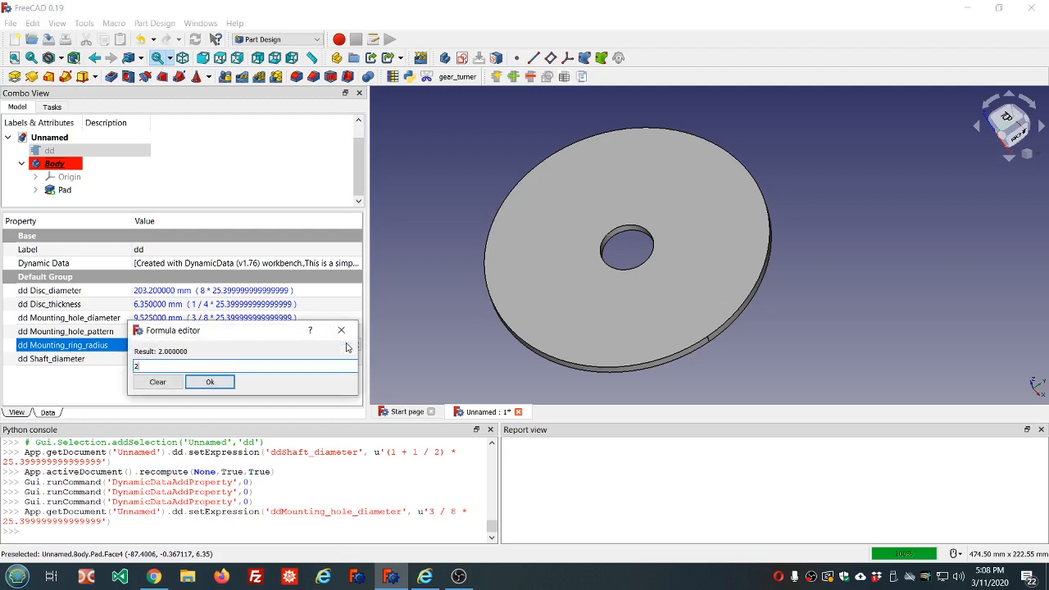
pyautogui.press('BackSpace')
pyautogui.press('BackSpace')
pyautogui.press('BackSpace')
pyautogui.write('25.4')
pyautogui.click(209, 381)
pyautogui.click(126, 383)
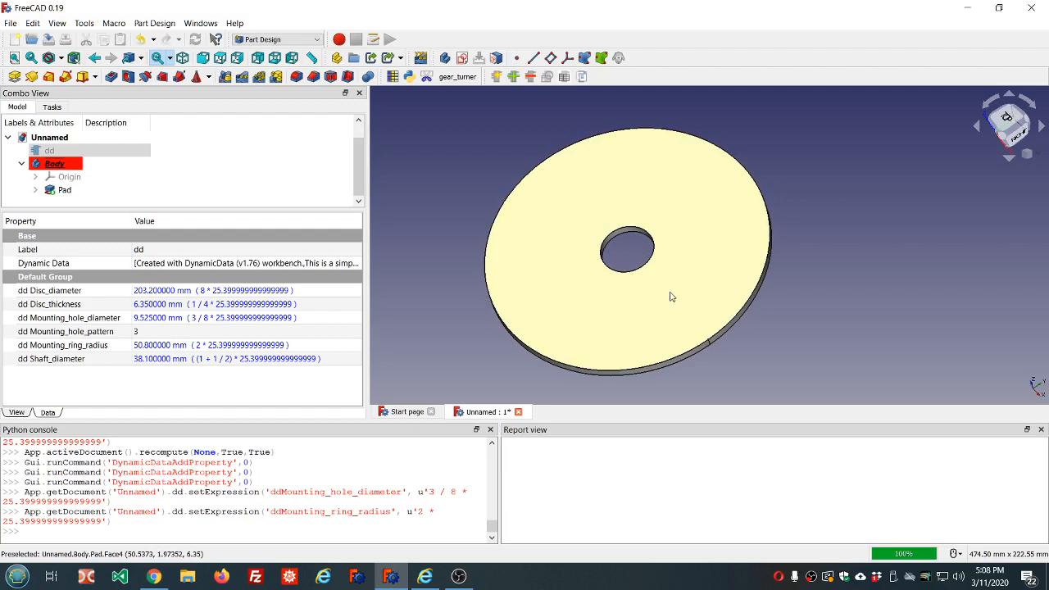
# Add a subtractive cylinder to the Body and attach it to the XY plane
pyautogui.scroll(2, 625, 232)
pyautogui.scroll(-2, 625, 232)
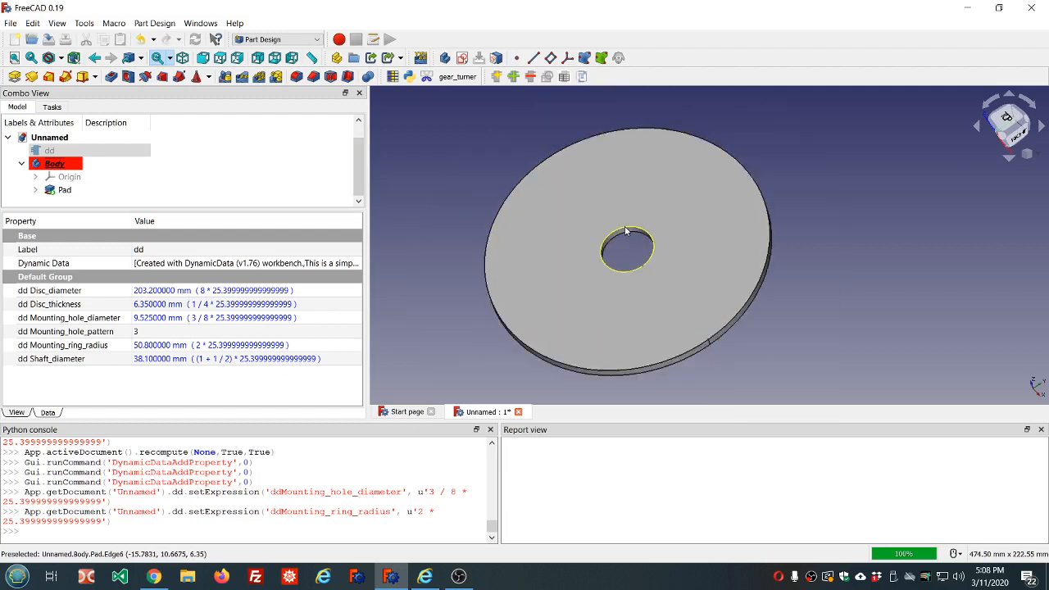
pyautogui.click(209, 77)
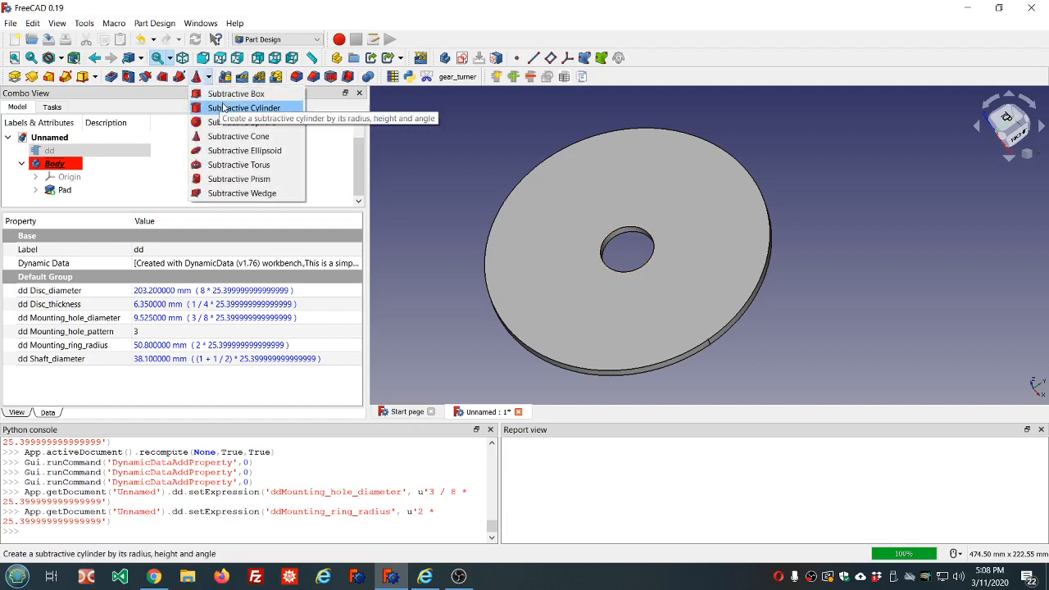
pyautogui.click(223, 108)
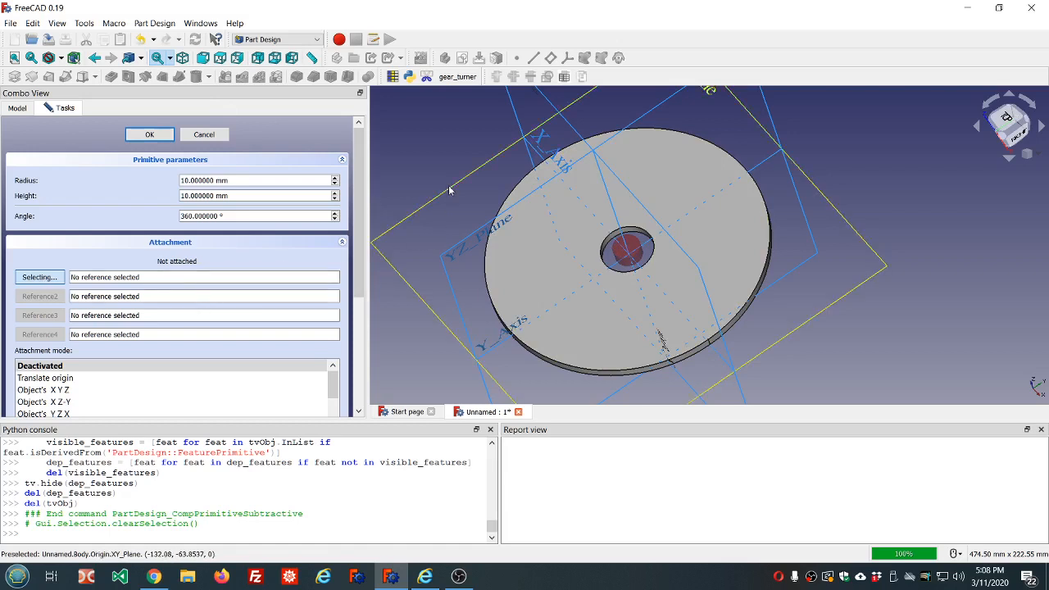
pyautogui.scroll(-2, 449, 190)
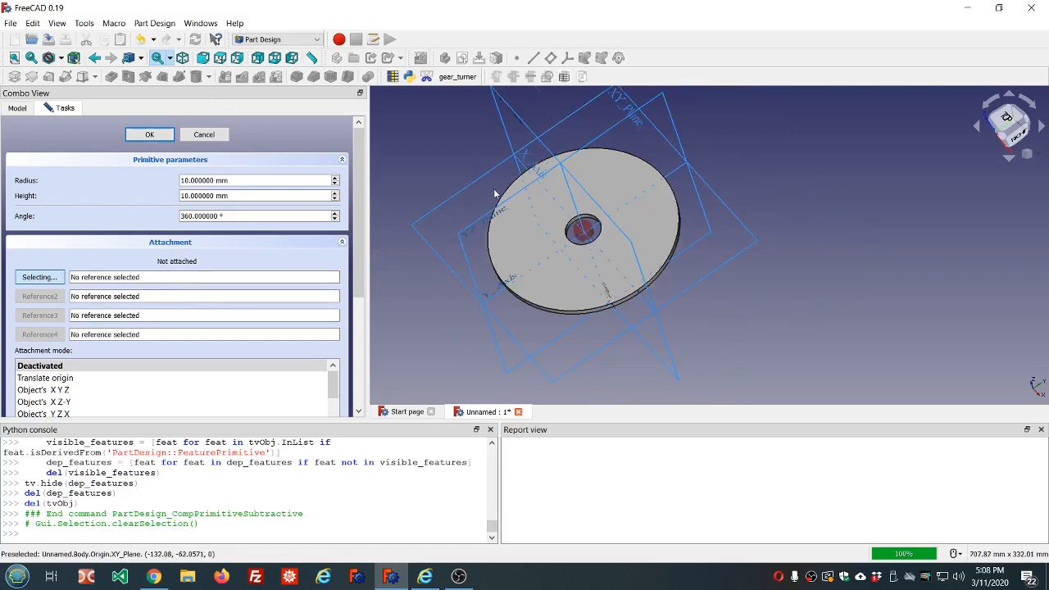
pyautogui.click(598, 102)
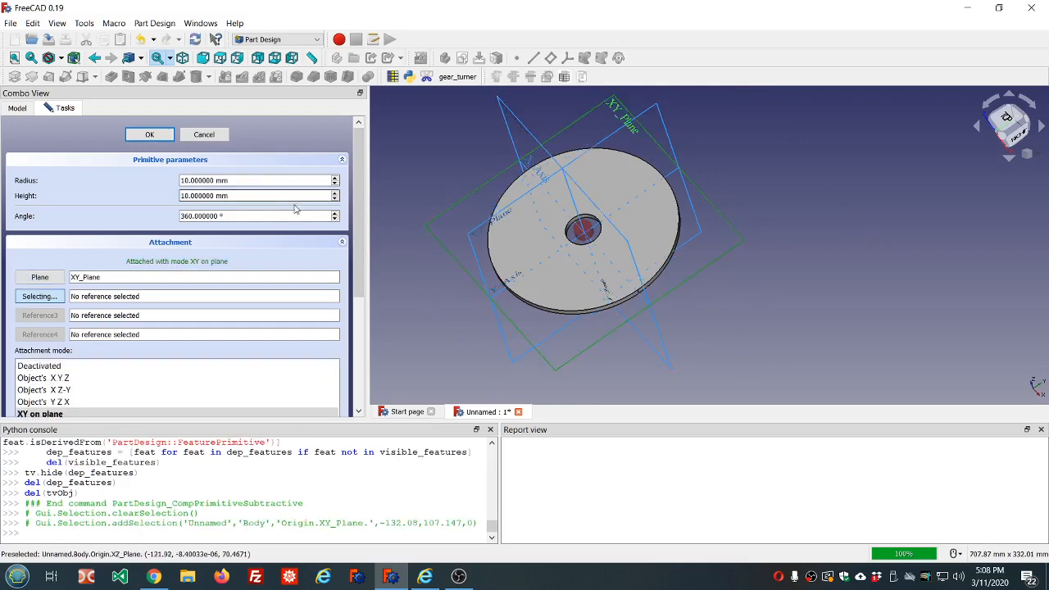
# Offset the subtractive cylinder in the x-direction by the formula dd.ddMounting_ring_radius and accept the feature
pyautogui.moveTo(358, 199); pyautogui.dragTo(358, 289)
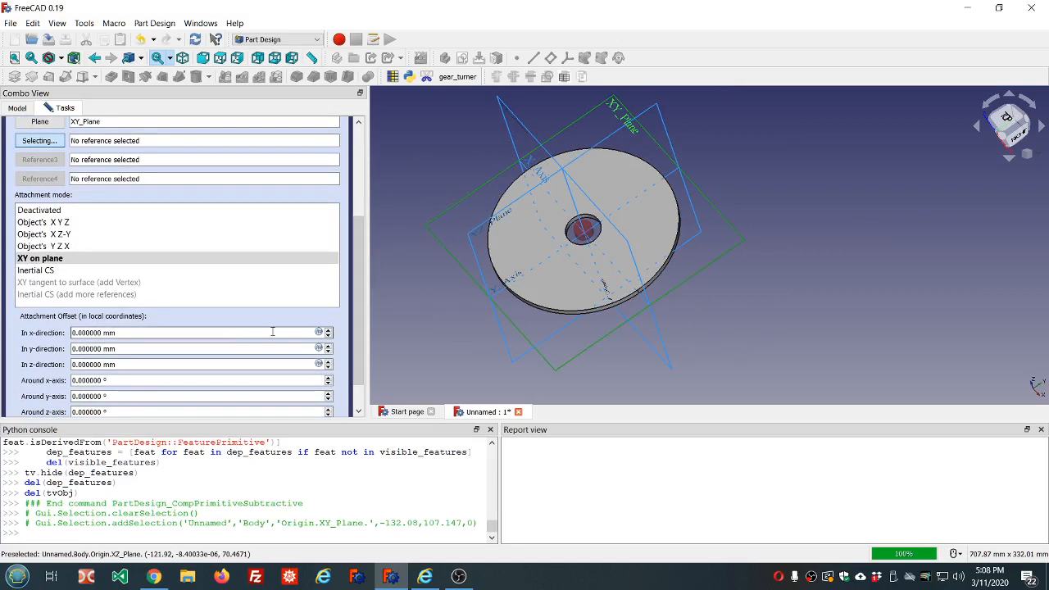
pyautogui.click(318, 333)
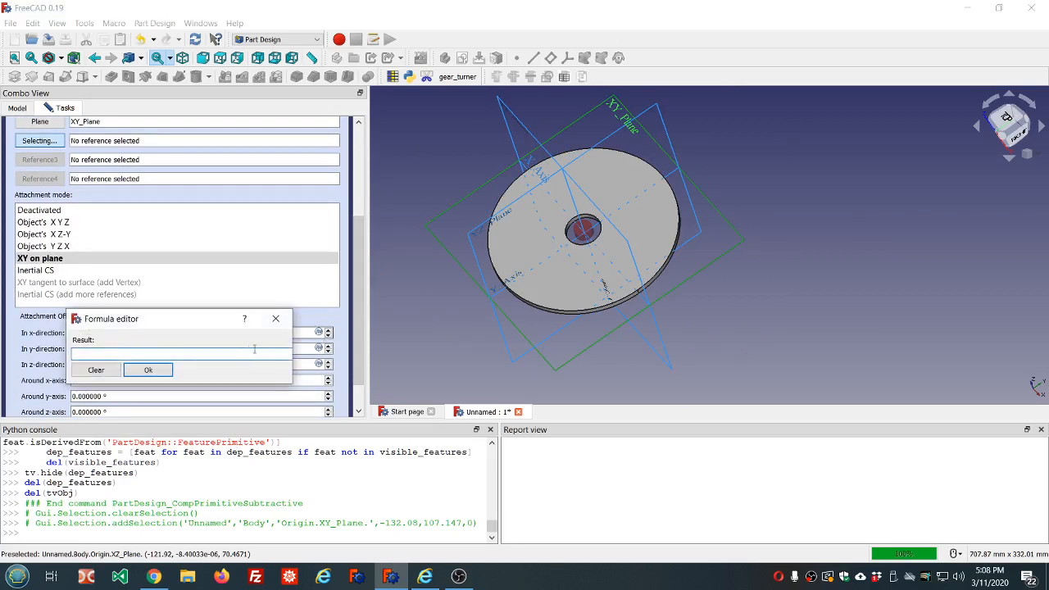
pyautogui.write('dd.dd')
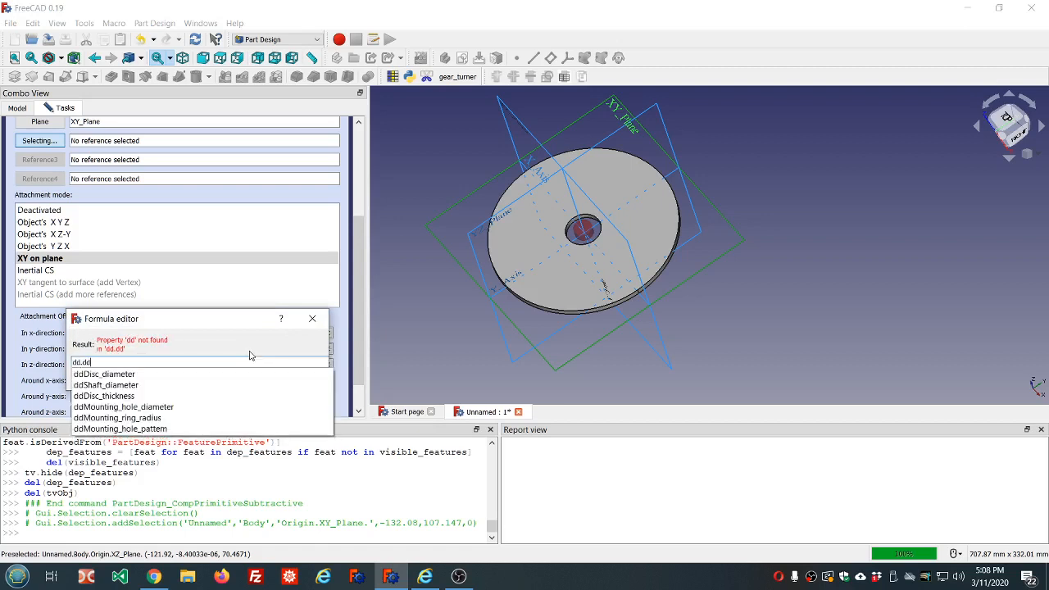
pyautogui.click(143, 419)
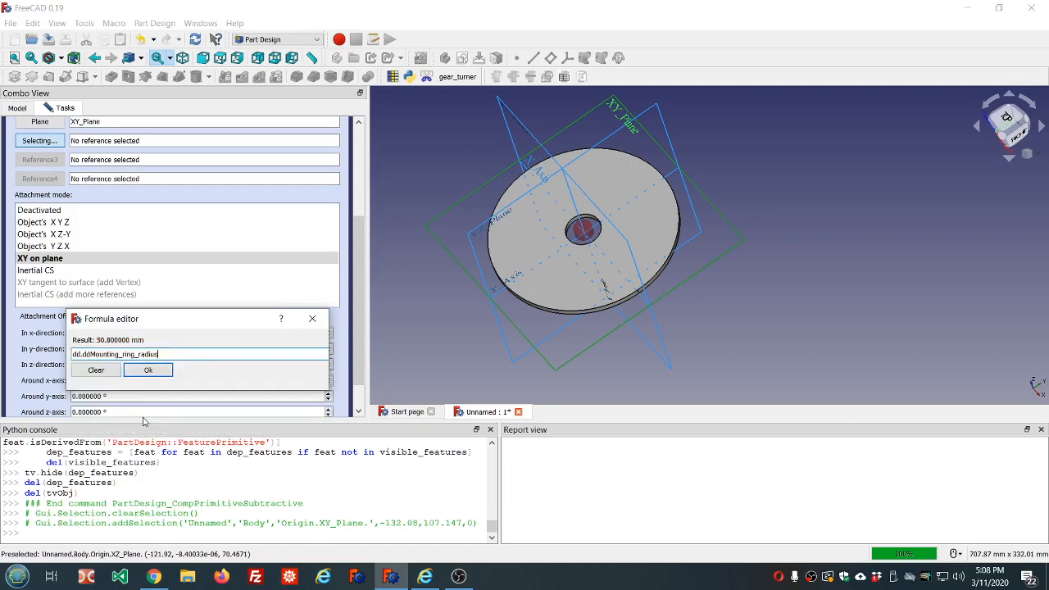
pyautogui.click(146, 369)
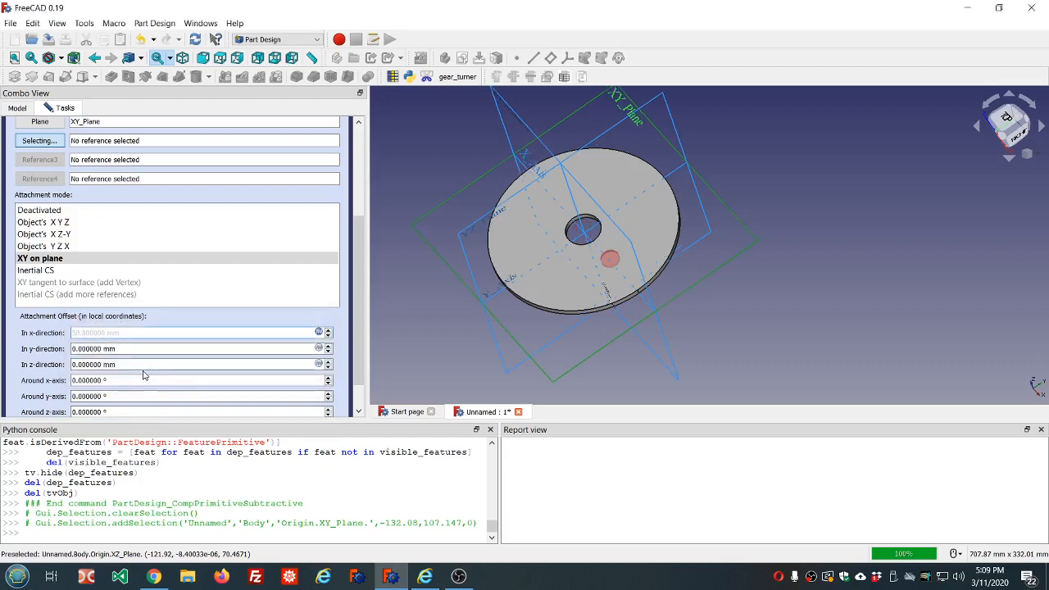
pyautogui.moveTo(421, 347); pyautogui.dragTo(527, 339, button='middle')
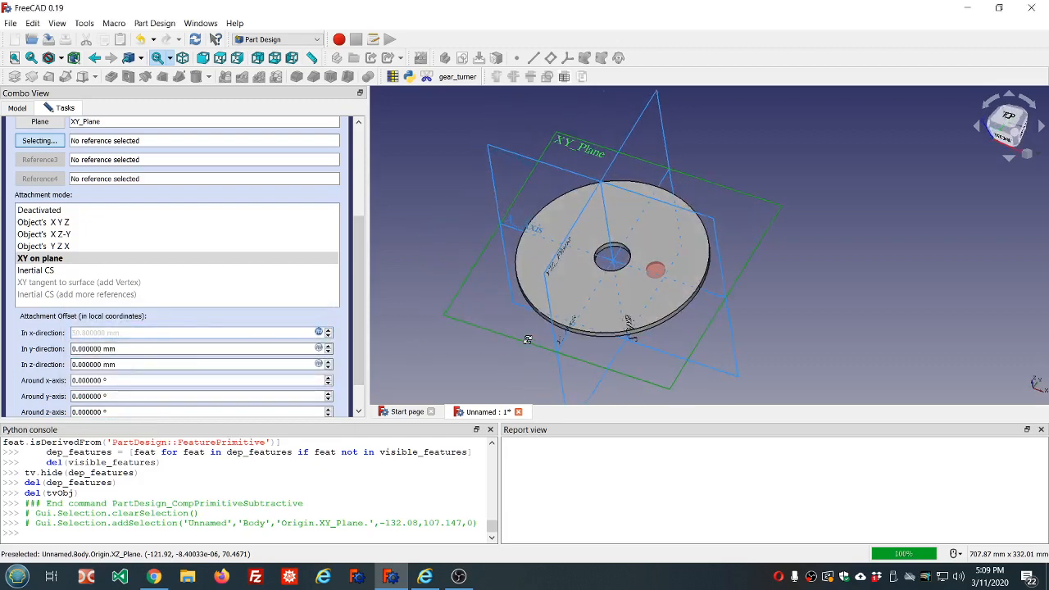
pyautogui.scroll(5, 660, 272)
pyautogui.scroll(-4, 662, 273)
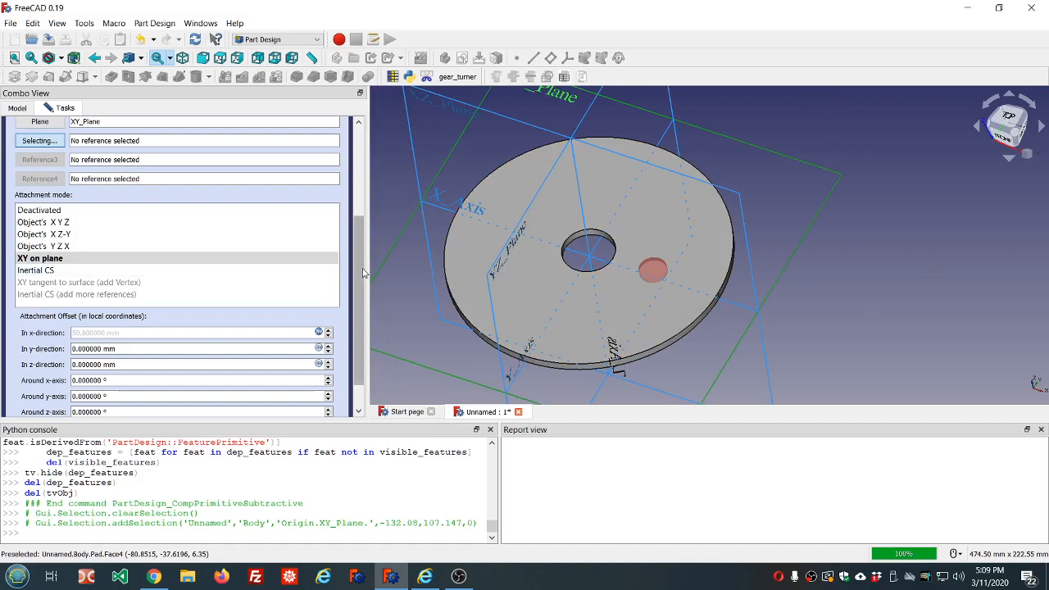
pyautogui.moveTo(363, 272); pyautogui.dragTo(345, 149)
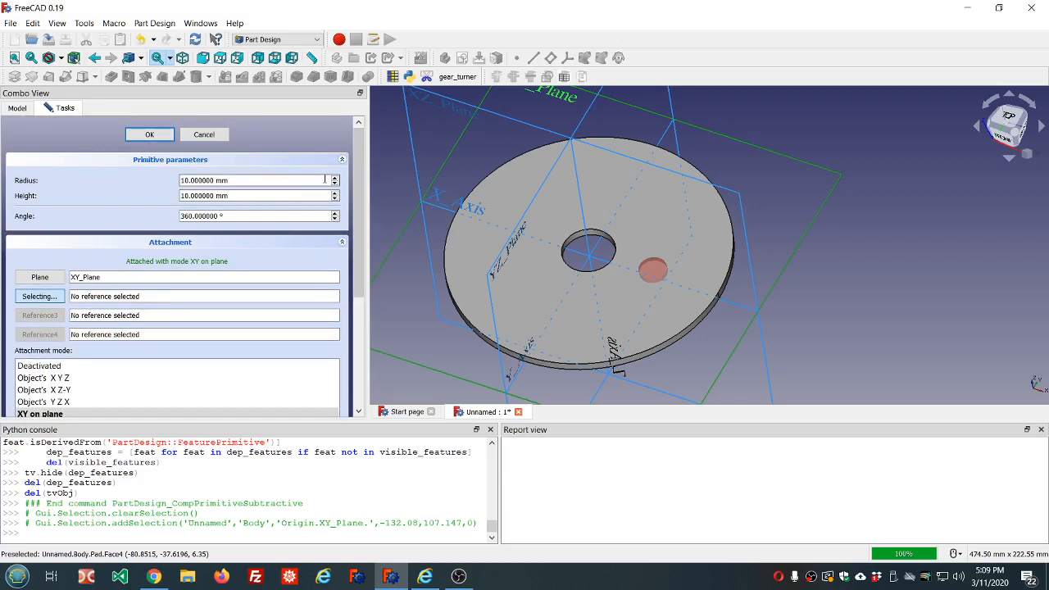
pyautogui.click(149, 135)
# Set the Cylinder's radius with the formula dd.ddMounting_hole_diameter/2
pyautogui.click(99, 202)
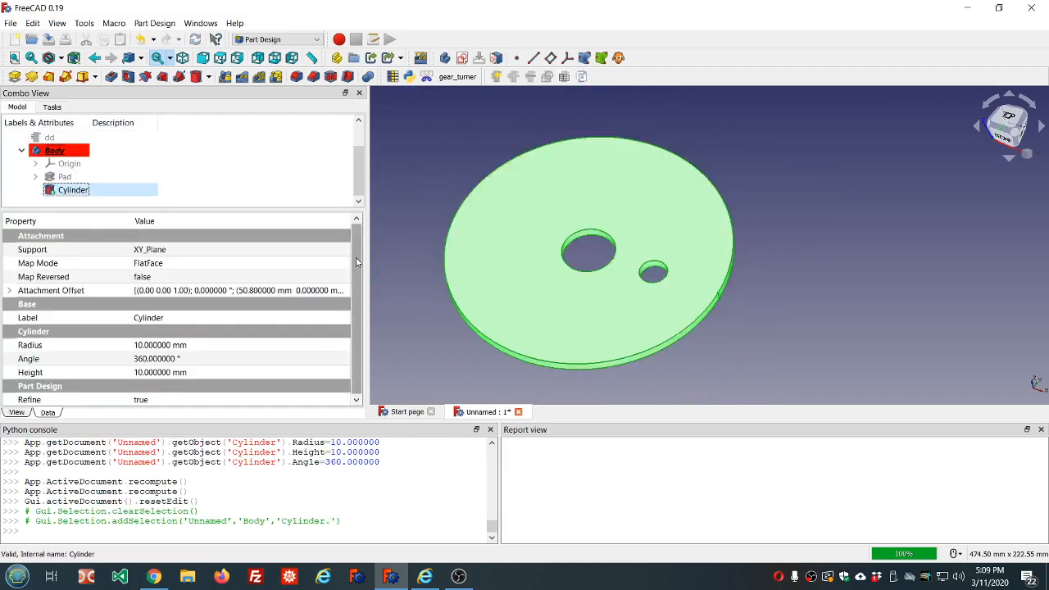
pyautogui.moveTo(355, 263); pyautogui.dragTo(360, 307)
pyautogui.click(72, 190)
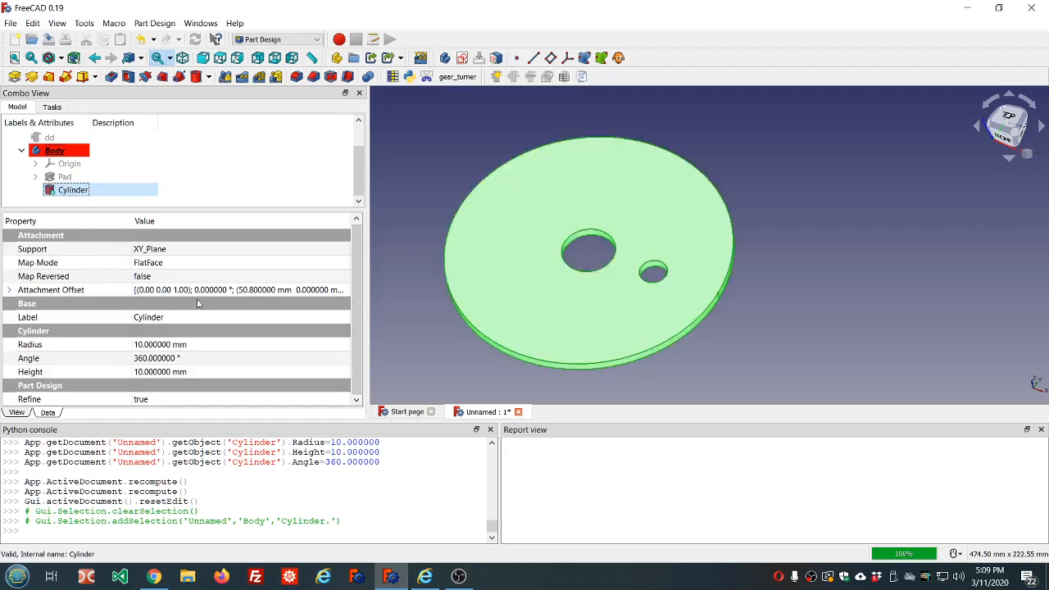
pyautogui.click(251, 344)
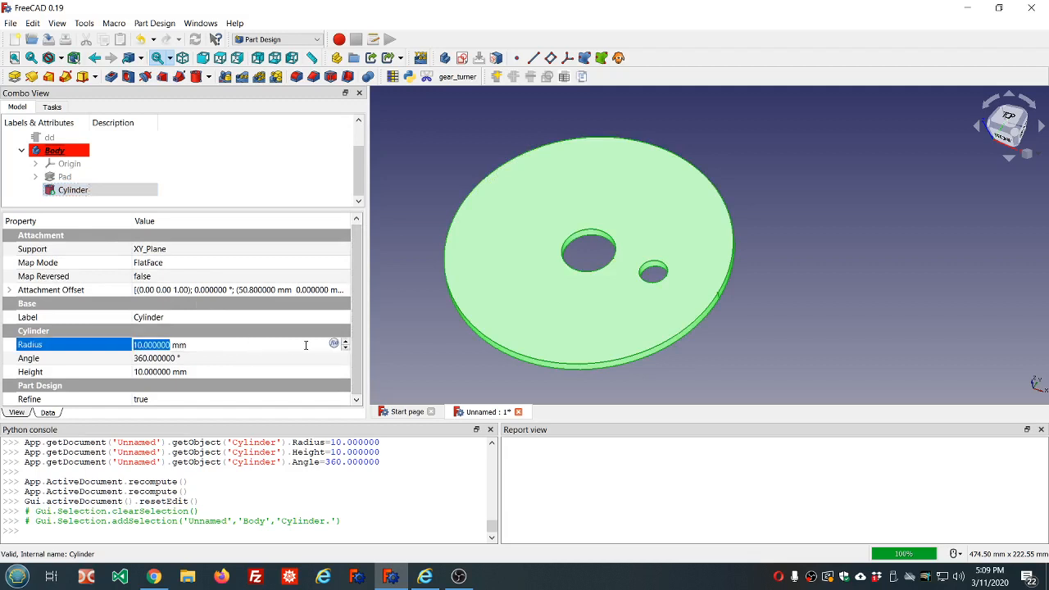
pyautogui.click(333, 344)
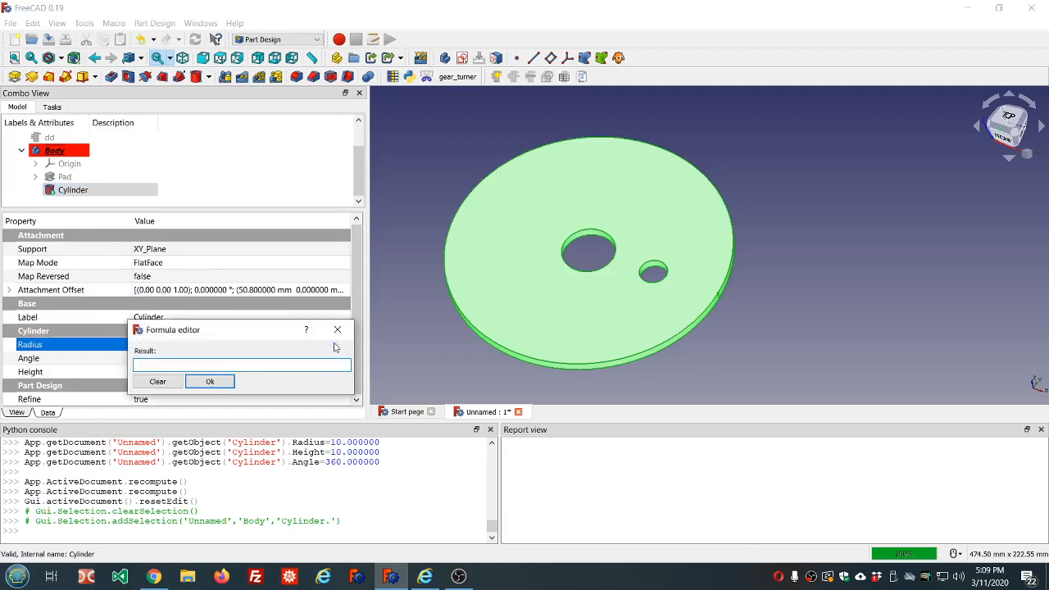
pyautogui.write('dd.dd')
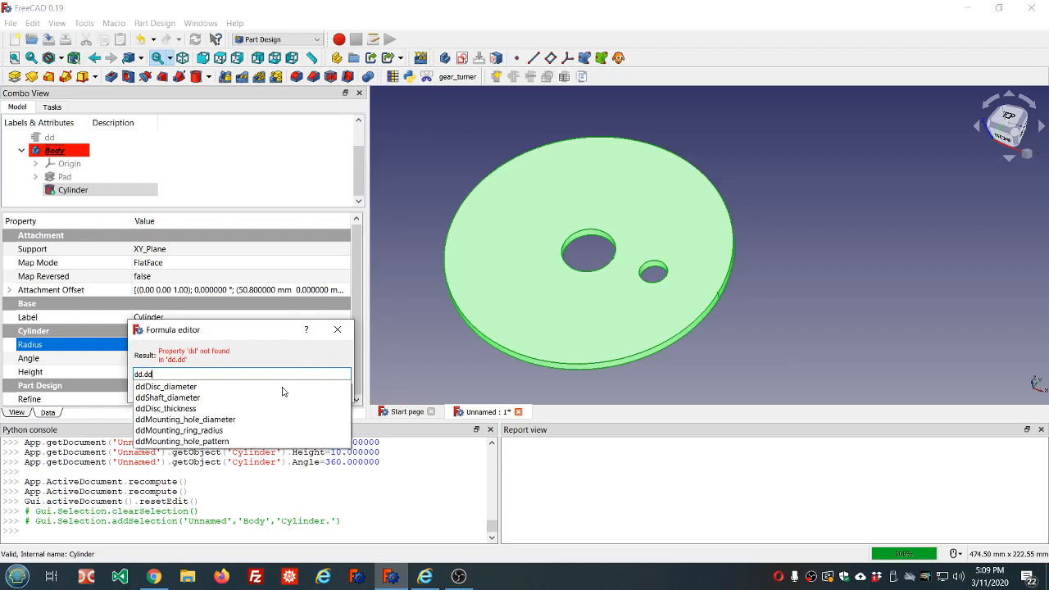
pyautogui.click(206, 420)
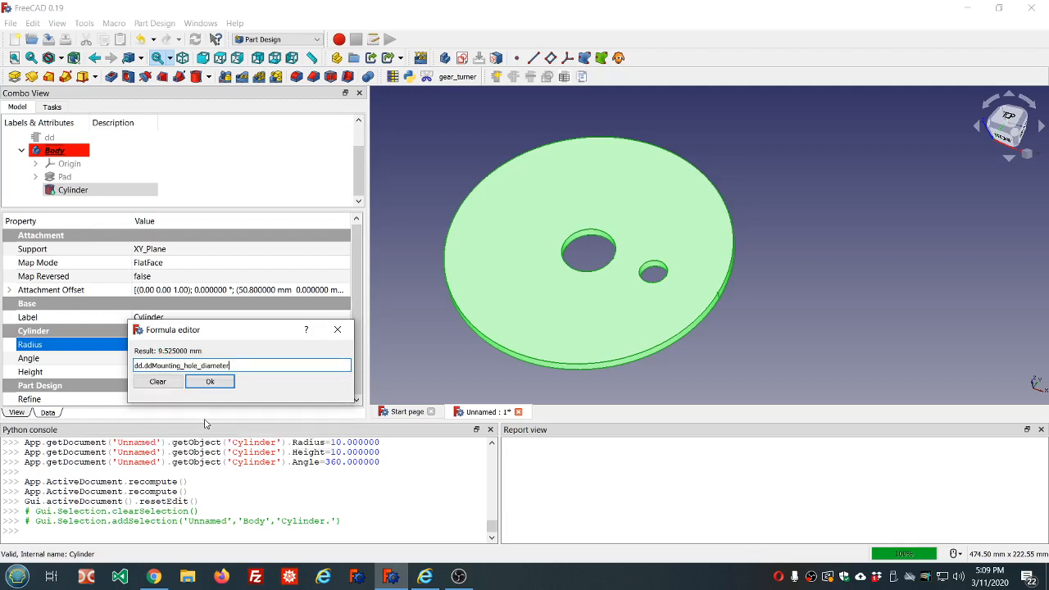
pyautogui.write('/2')
pyautogui.click(211, 382)
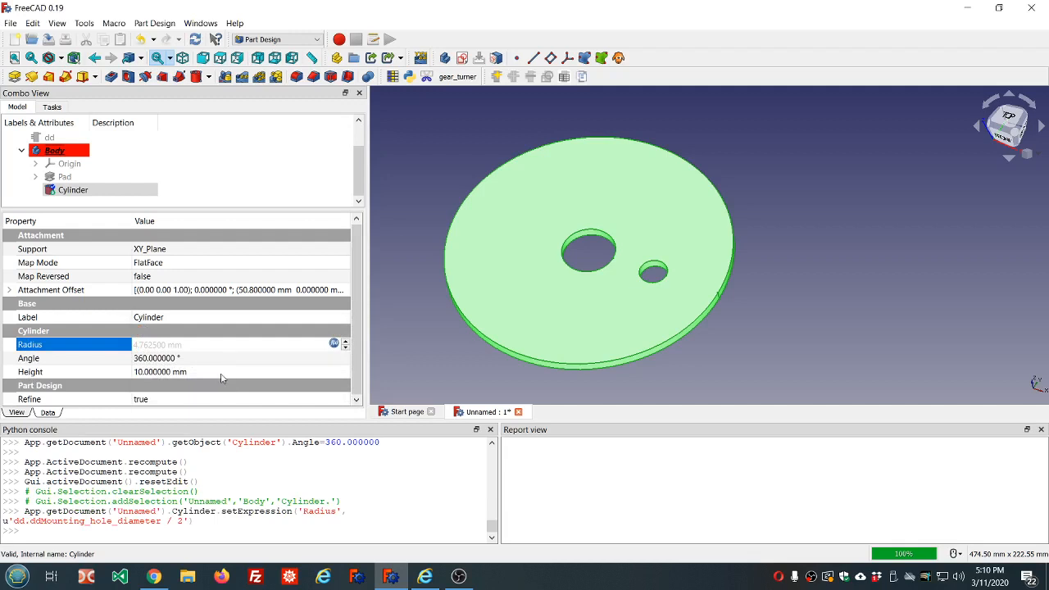
# Set the Cylinder's height with the formula dd.ddDisc_thickness and clear the selection
pyautogui.click(221, 373)
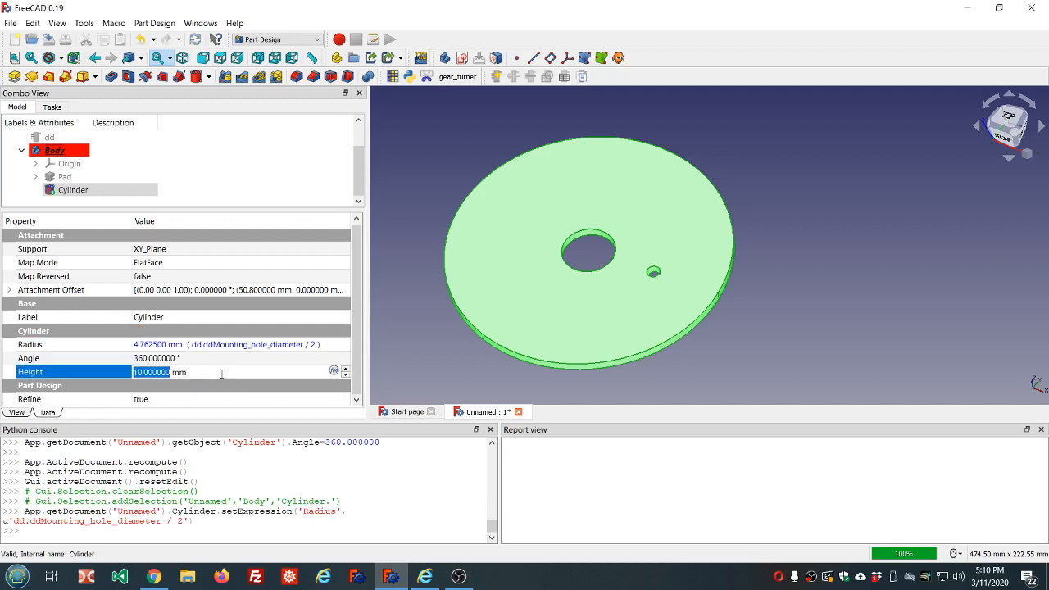
pyautogui.click(334, 372)
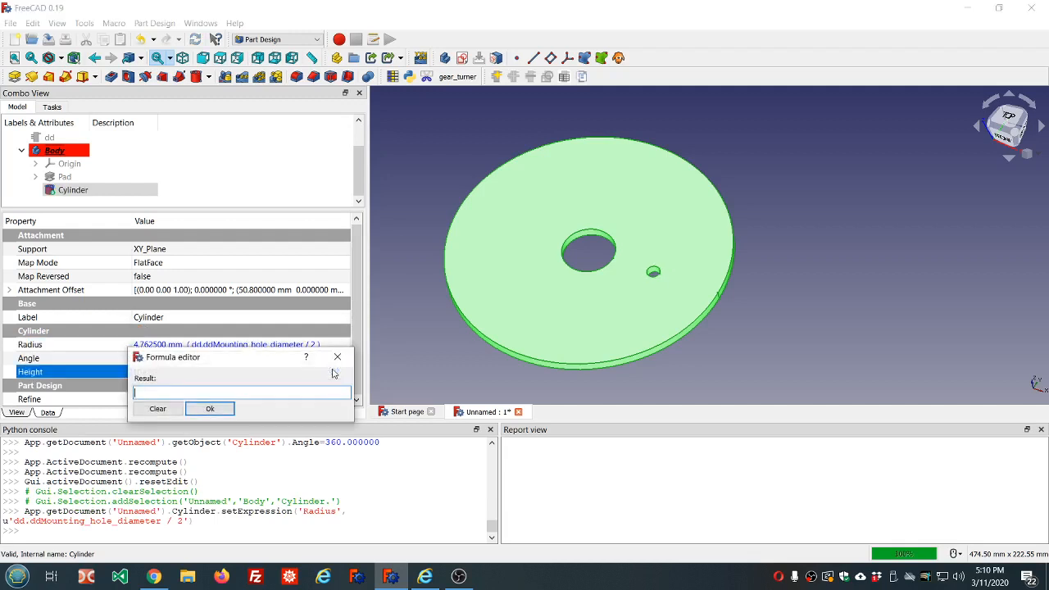
pyautogui.write('dd.dd')
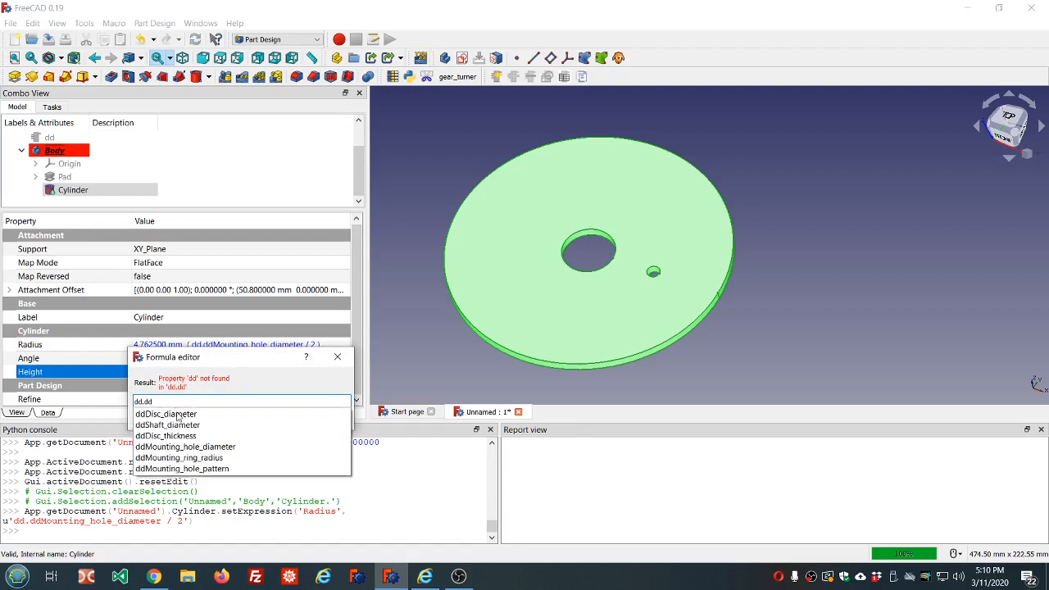
pyautogui.click(171, 435)
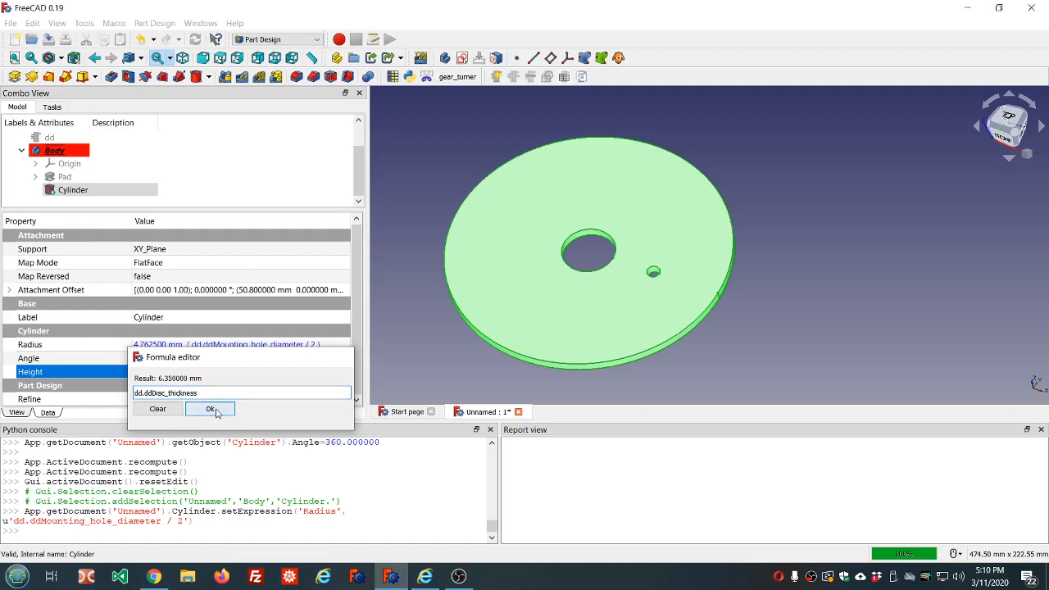
pyautogui.click(215, 410)
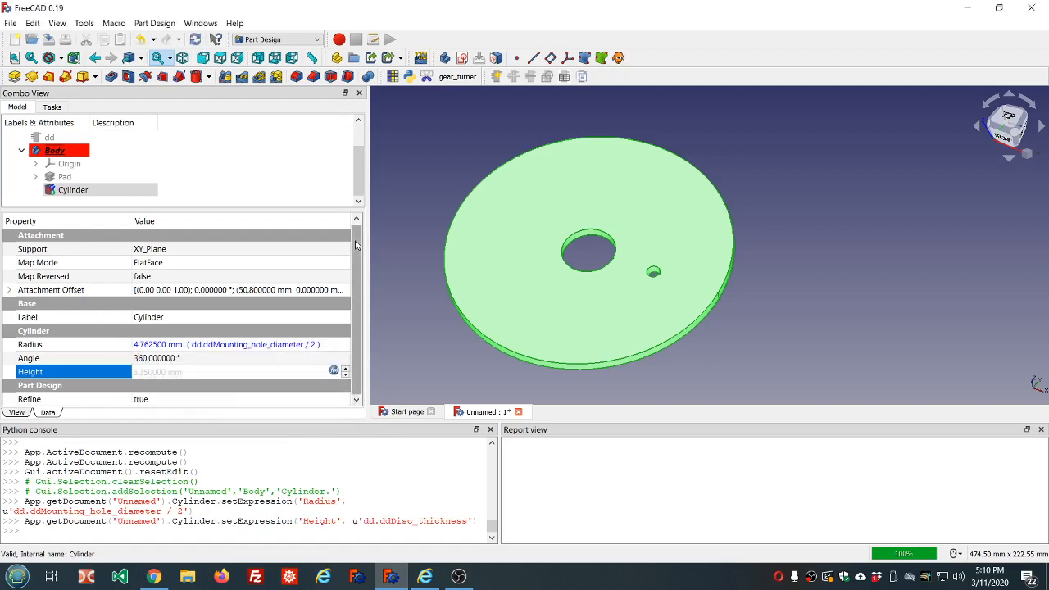
pyautogui.click(720, 352)
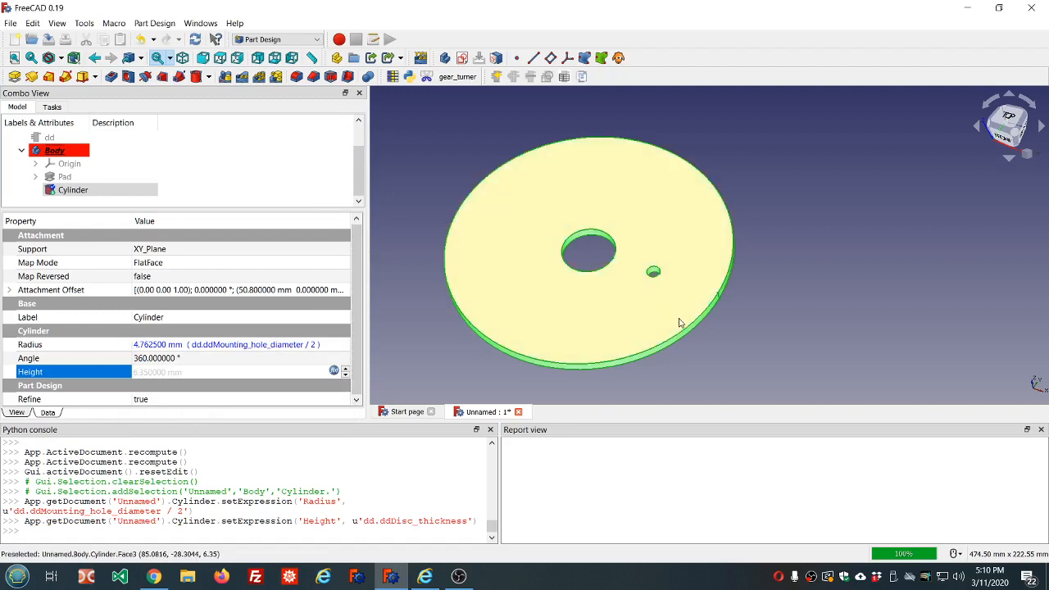
pyautogui.click(326, 158)
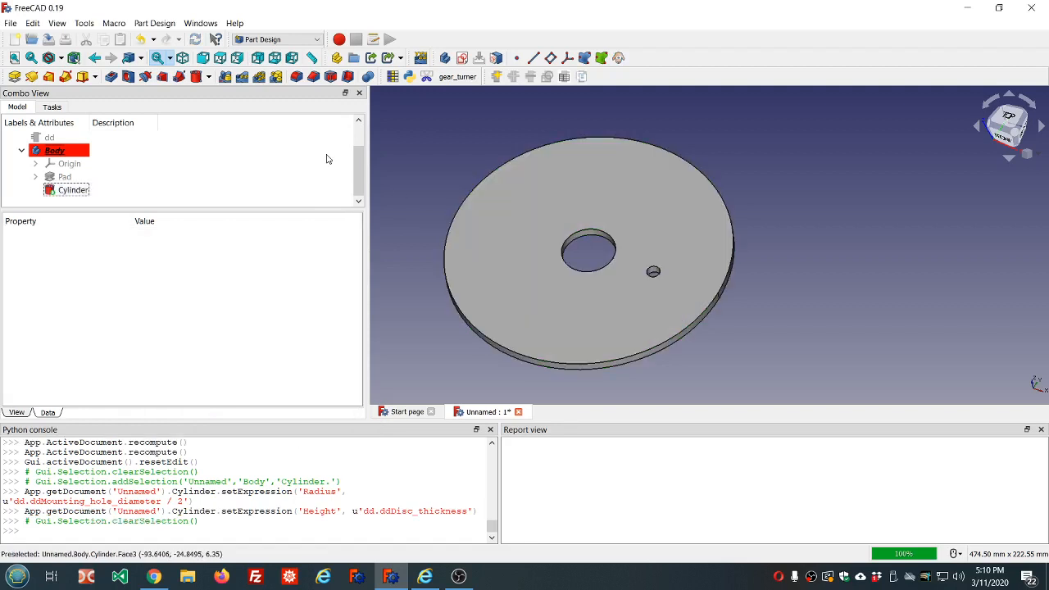
# Set the dd object's Mounting_ring_radius formula to (1+1/2) * 25.399999999999999 and recompute the model
pyautogui.moveTo(546, 251); pyautogui.dragTo(557, 278, button='middle')
pyautogui.scroll(-4, 559, 290)
pyautogui.scroll(4, 581, 309)
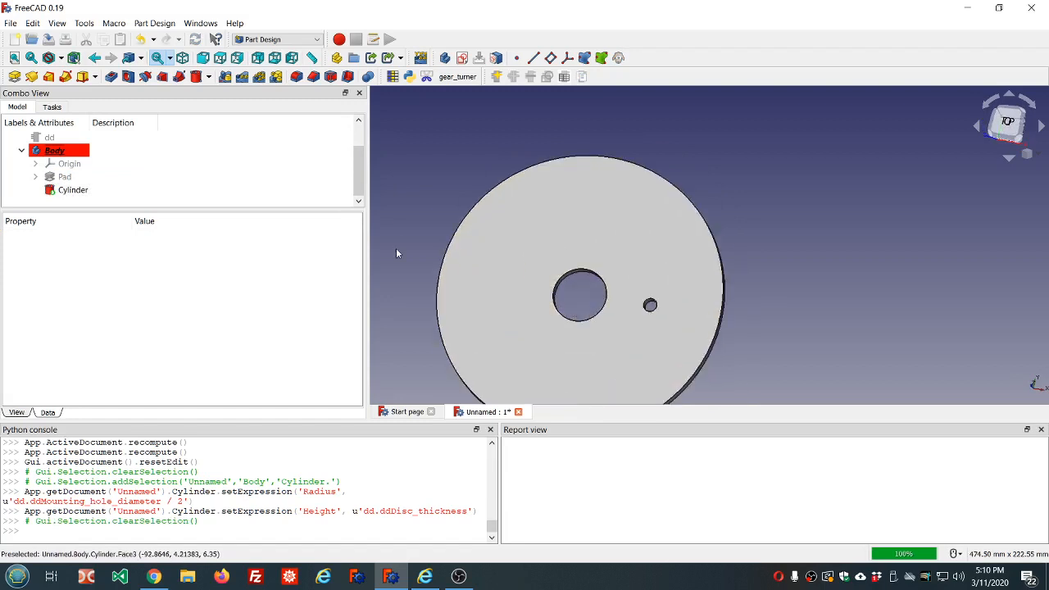
pyautogui.click(63, 137)
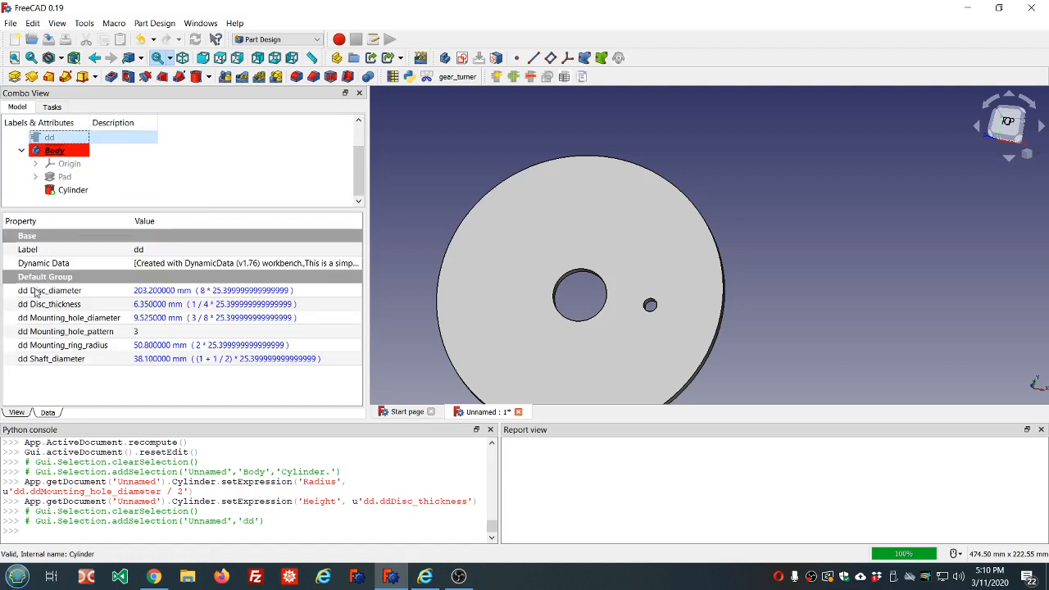
pyautogui.click(219, 351)
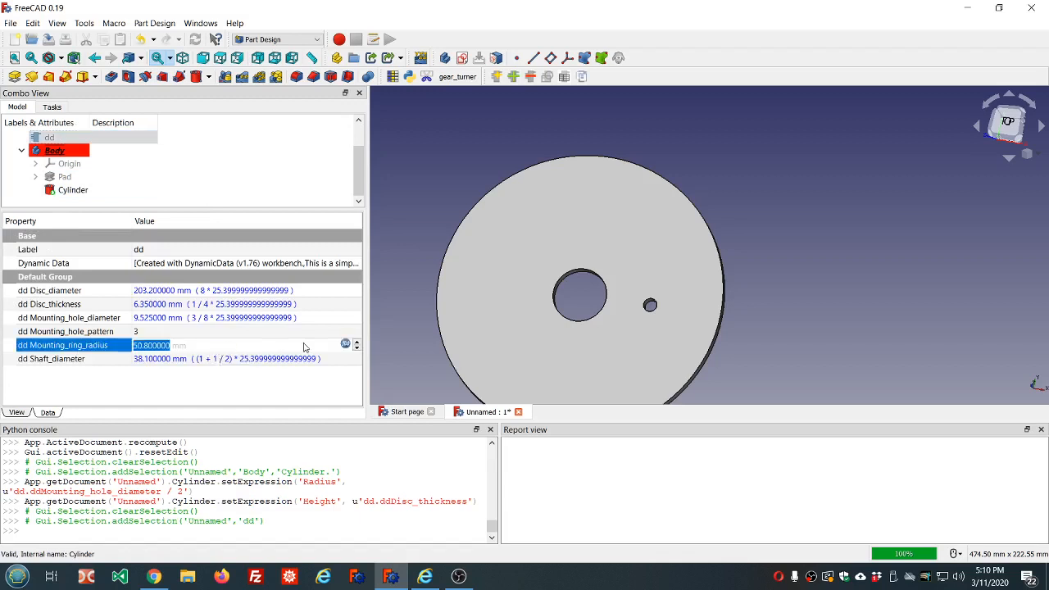
pyautogui.click(344, 347)
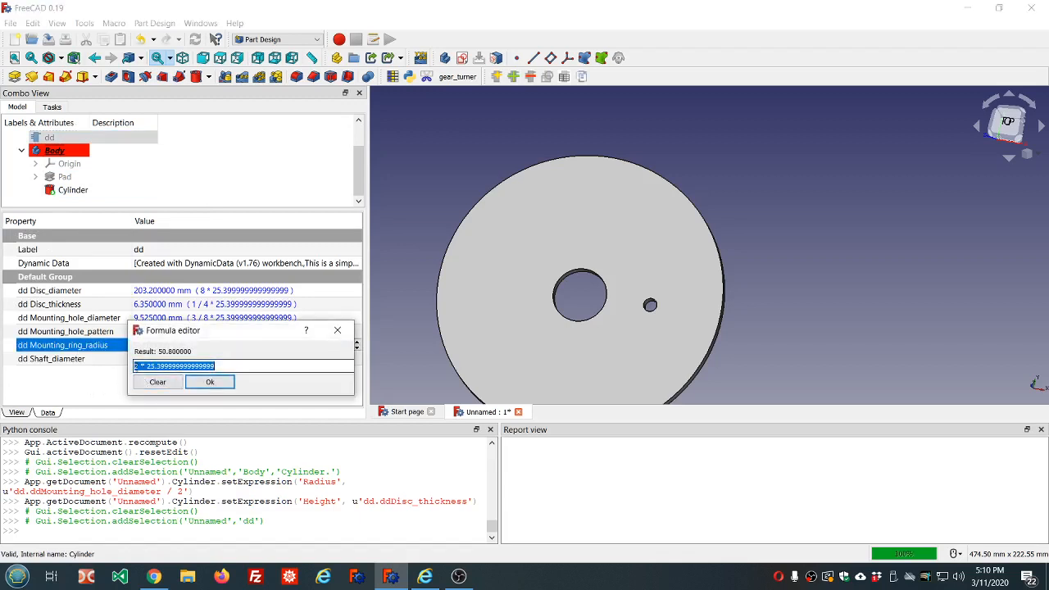
pyautogui.click(136, 365)
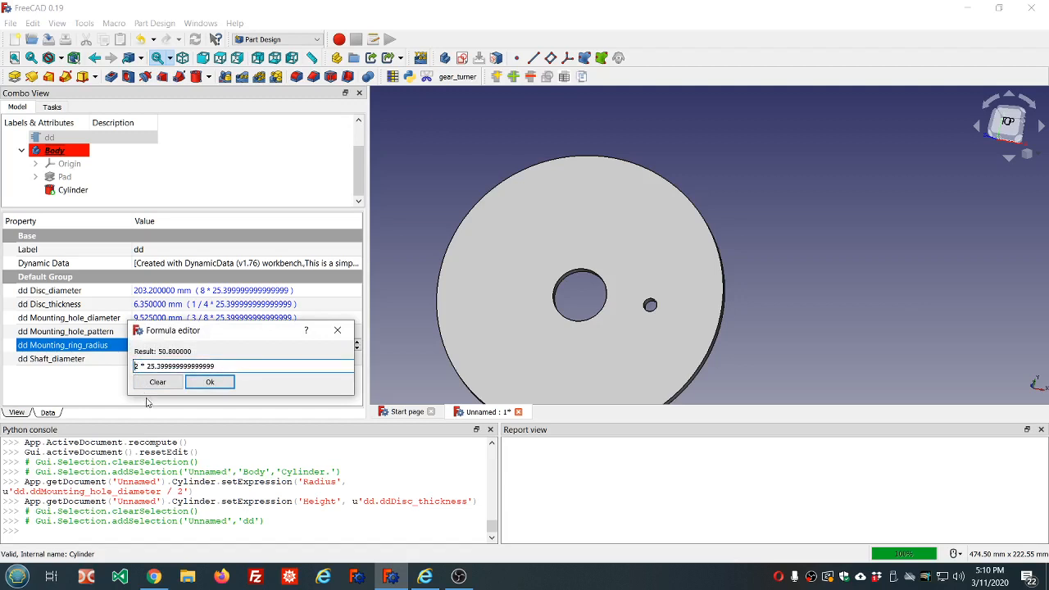
pyautogui.write('(1')
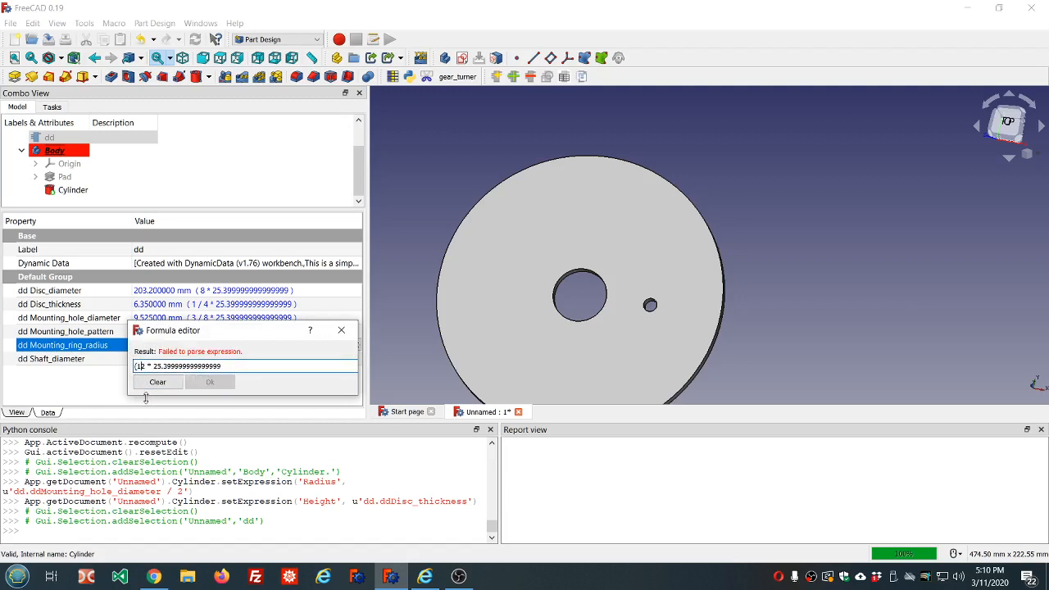
pyautogui.write('+')
pyautogui.write('1/2)')
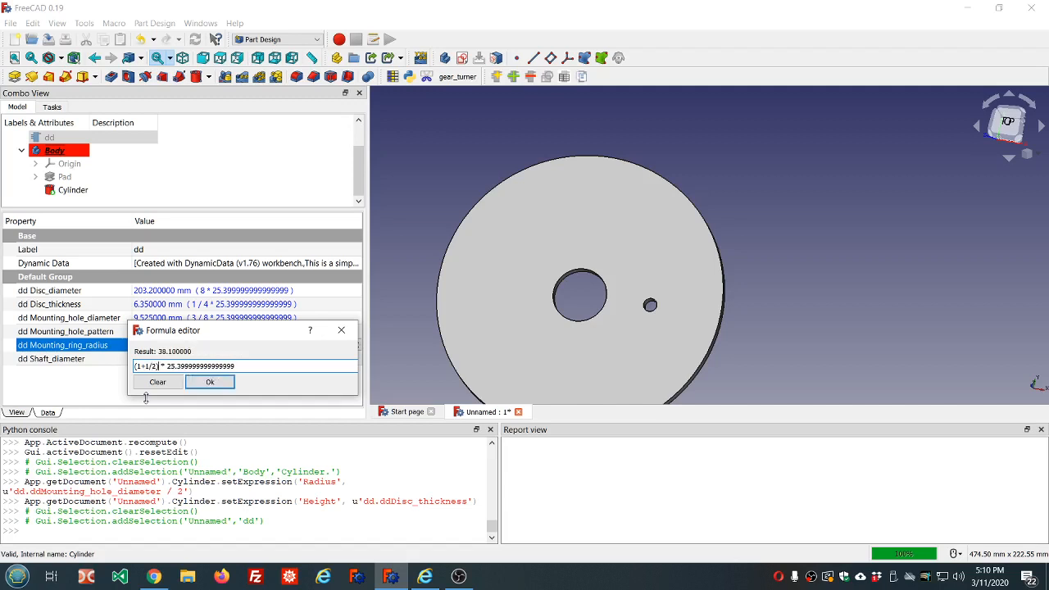
pyautogui.click(209, 382)
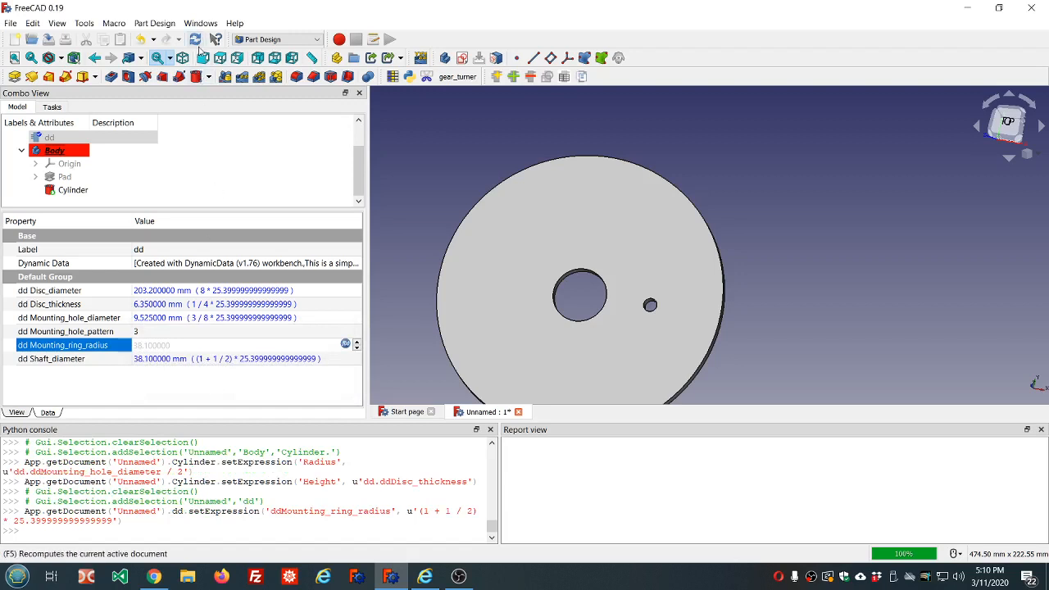
pyautogui.click(195, 40)
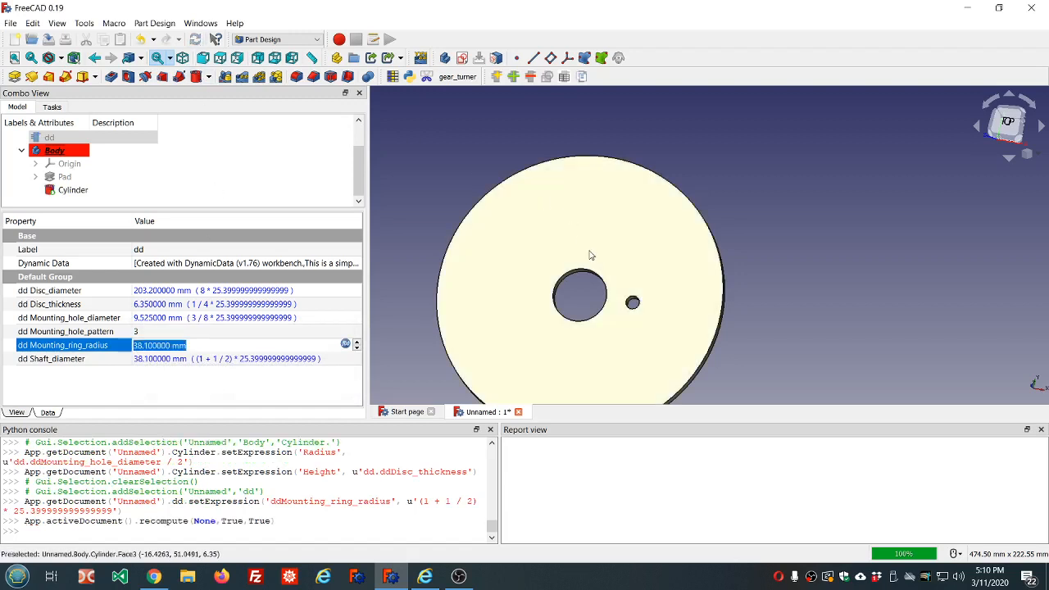
# Set the dd object's Mounting_ring_radius formula to (1 + 1/4) * 25.399999999999999 and recompute the model
pyautogui.scroll(-1, 598, 287)
pyautogui.scroll(3, 594, 290)
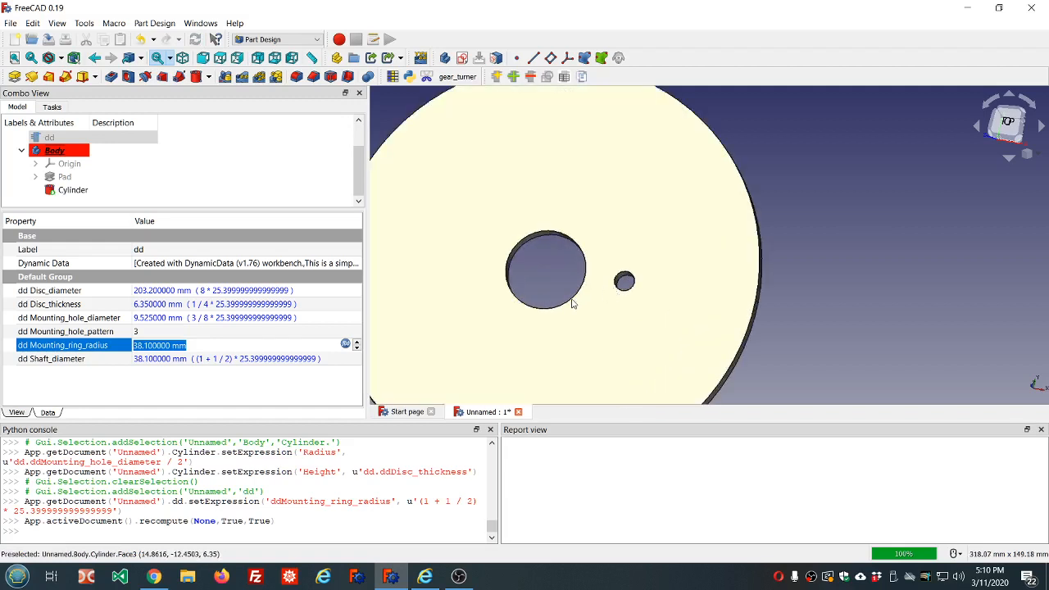
pyautogui.moveTo(573, 304); pyautogui.dragTo(587, 304, button='middle')
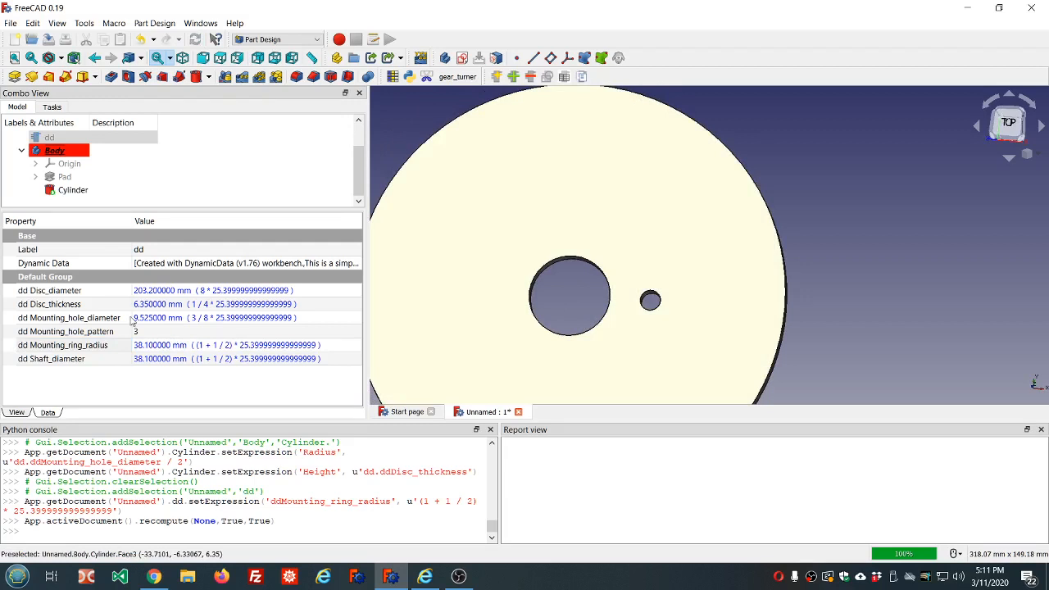
pyautogui.click(168, 347)
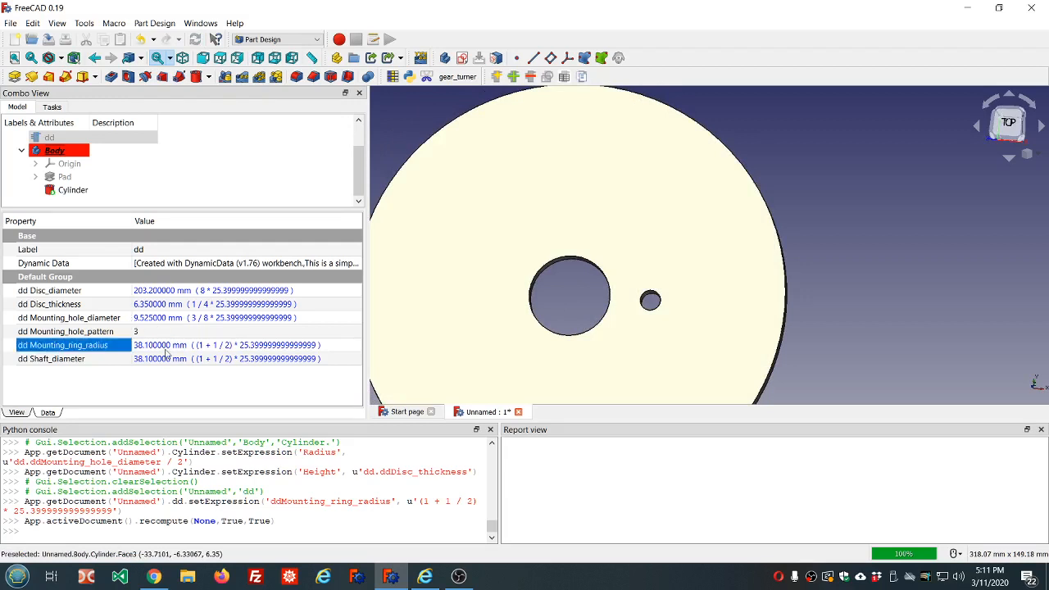
pyautogui.click(345, 346)
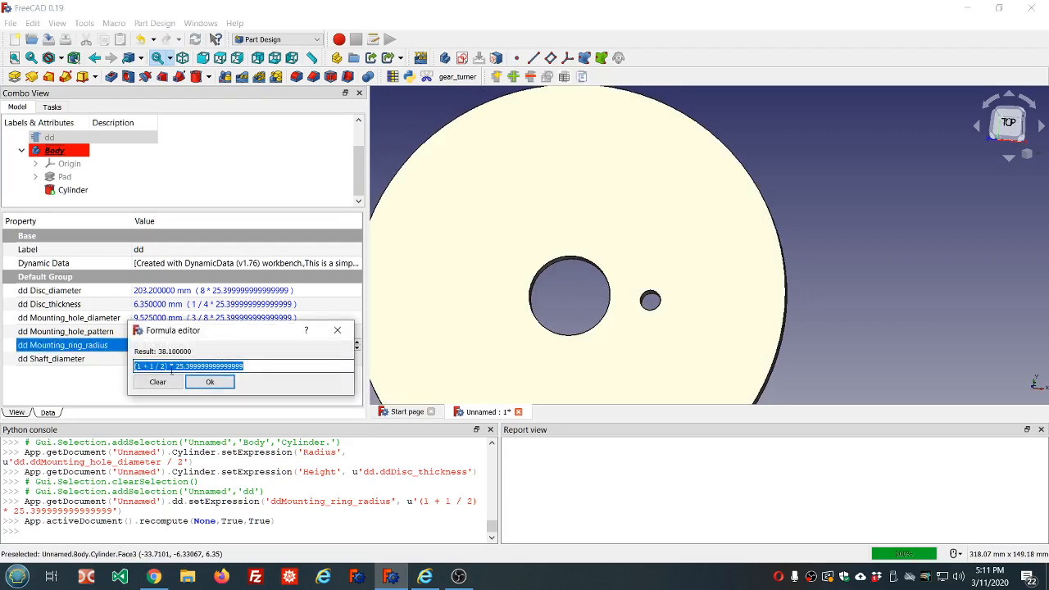
pyautogui.click(161, 366)
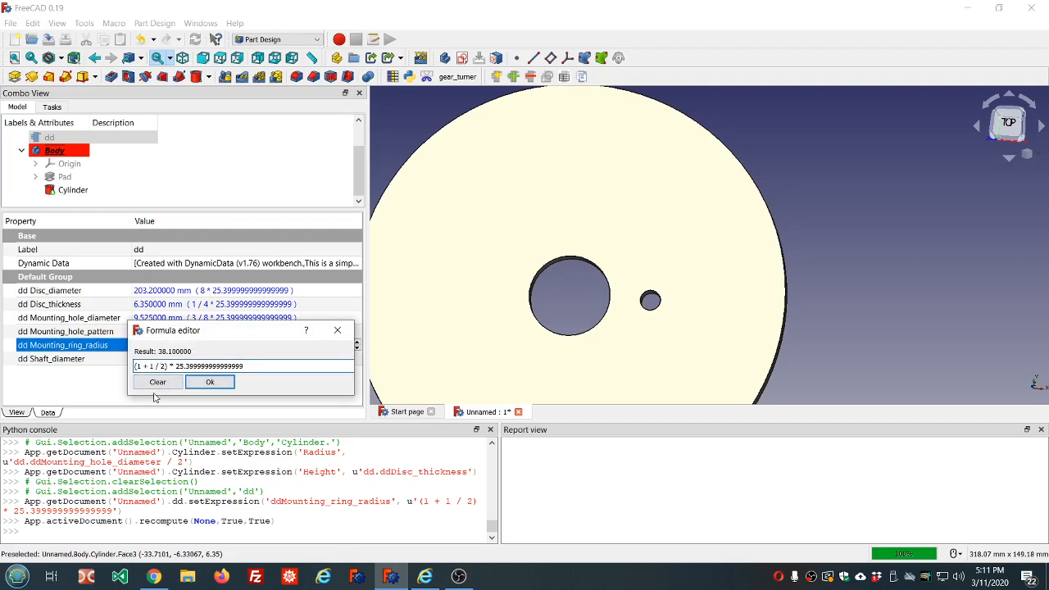
pyautogui.write('4')
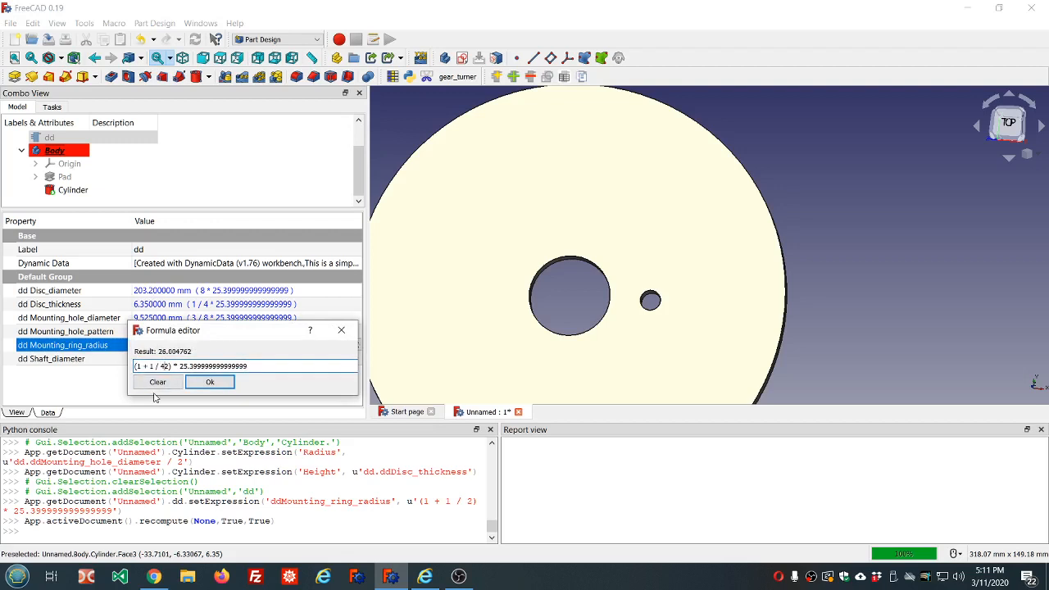
pyautogui.press('BackSpace')
pyautogui.click(205, 383)
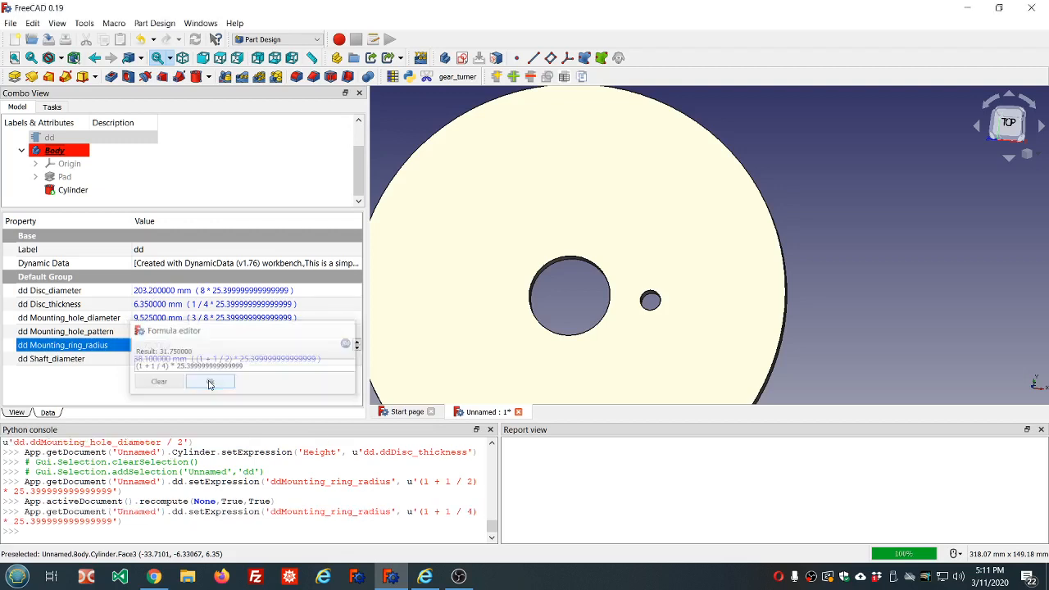
pyautogui.click(195, 39)
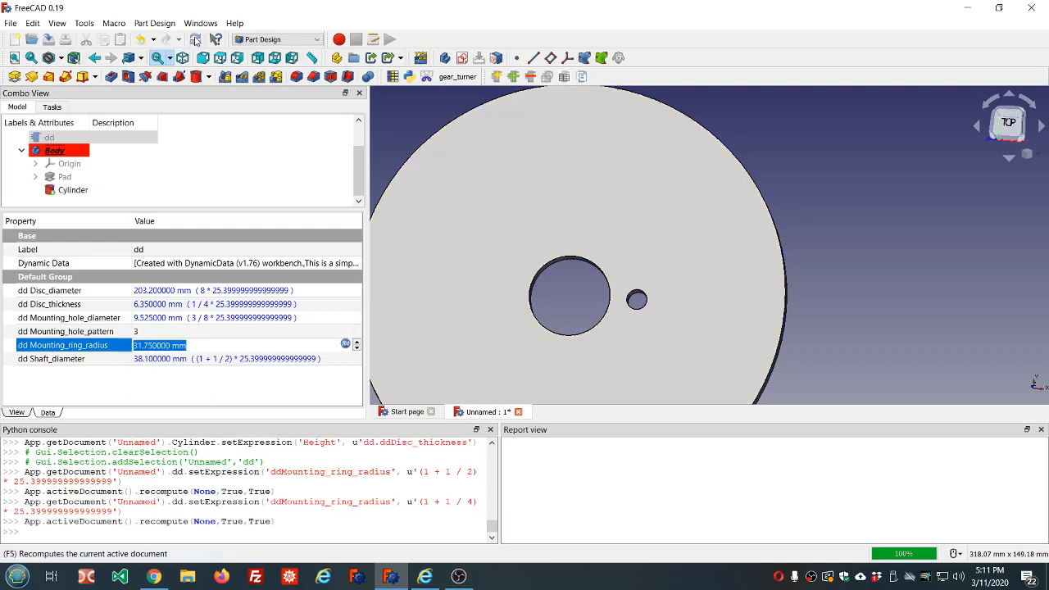
pyautogui.scroll(-2, 483, 197)
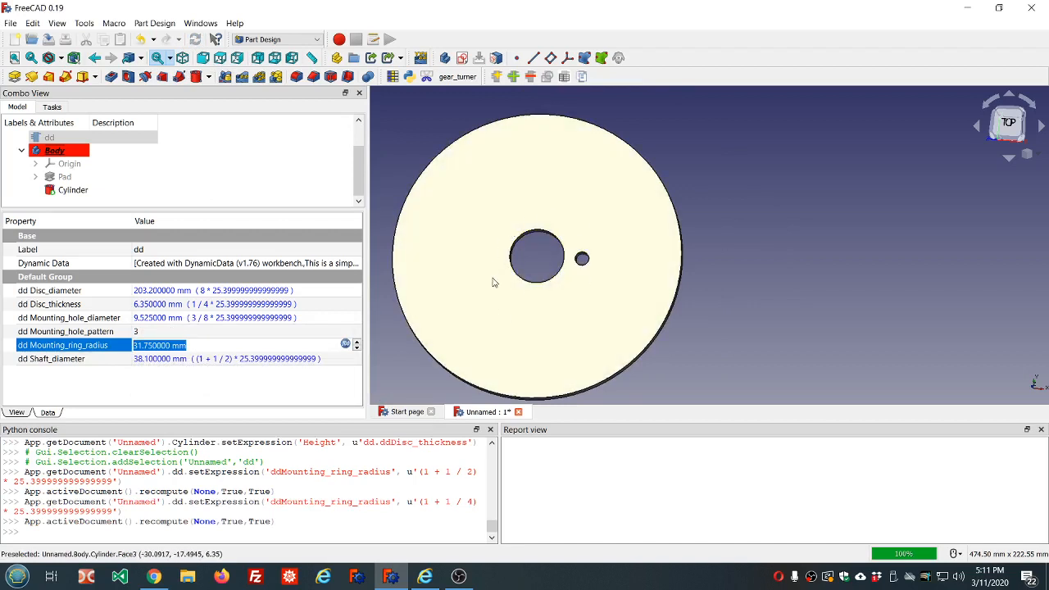
# Create a polar pattern of the Cylinder mounting hole around the base Z axis over 360°
pyautogui.click(211, 193)
pyautogui.click(74, 194)
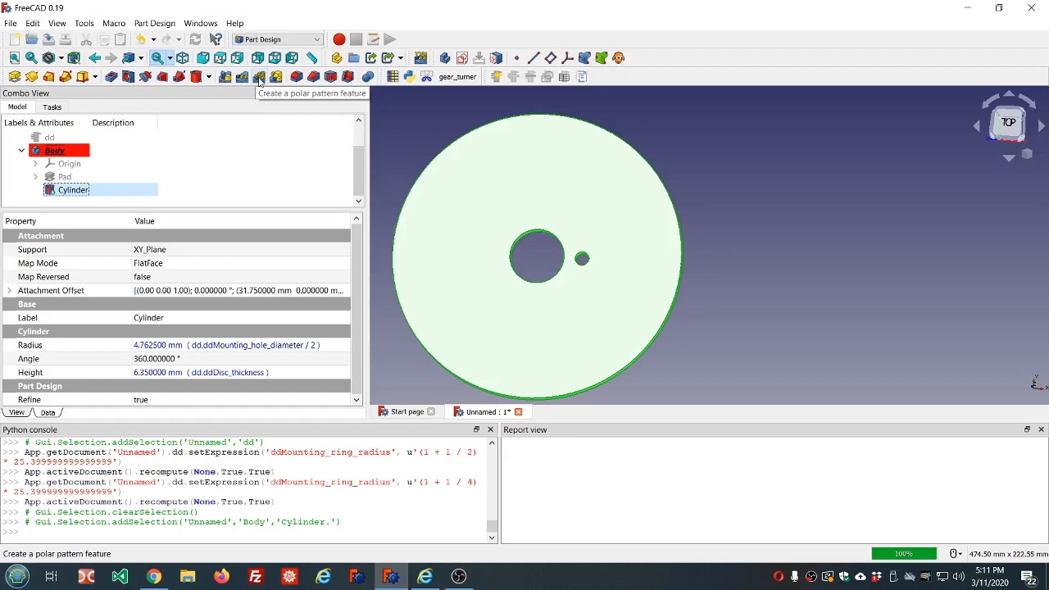
pyautogui.click(258, 79)
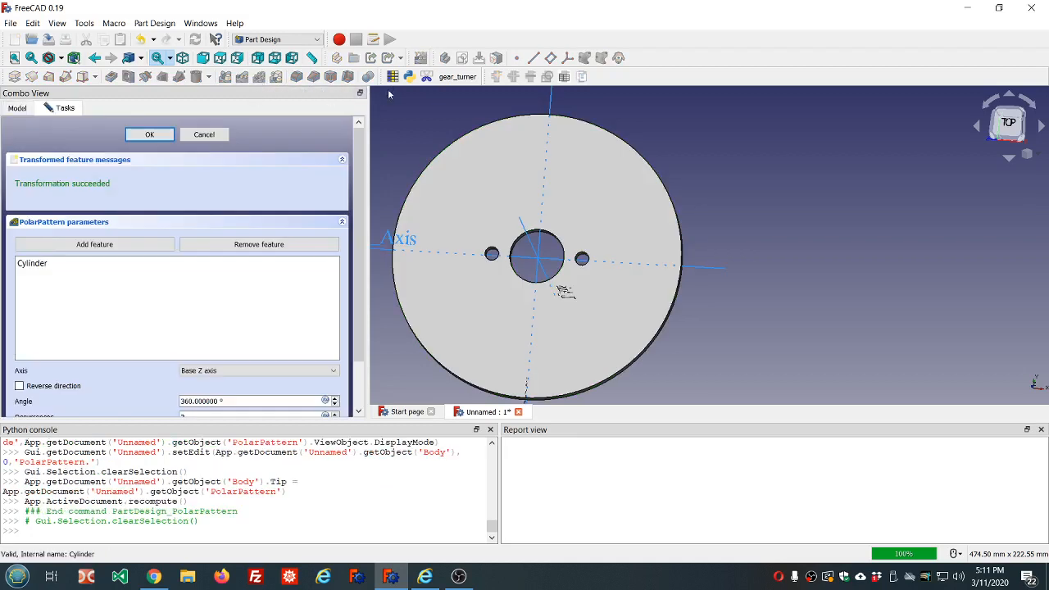
# Drive the polar pattern's occurrences with the formula dd.ddMounting_hole_pattern and accept the feature
pyautogui.scroll(-2, 367, 237)
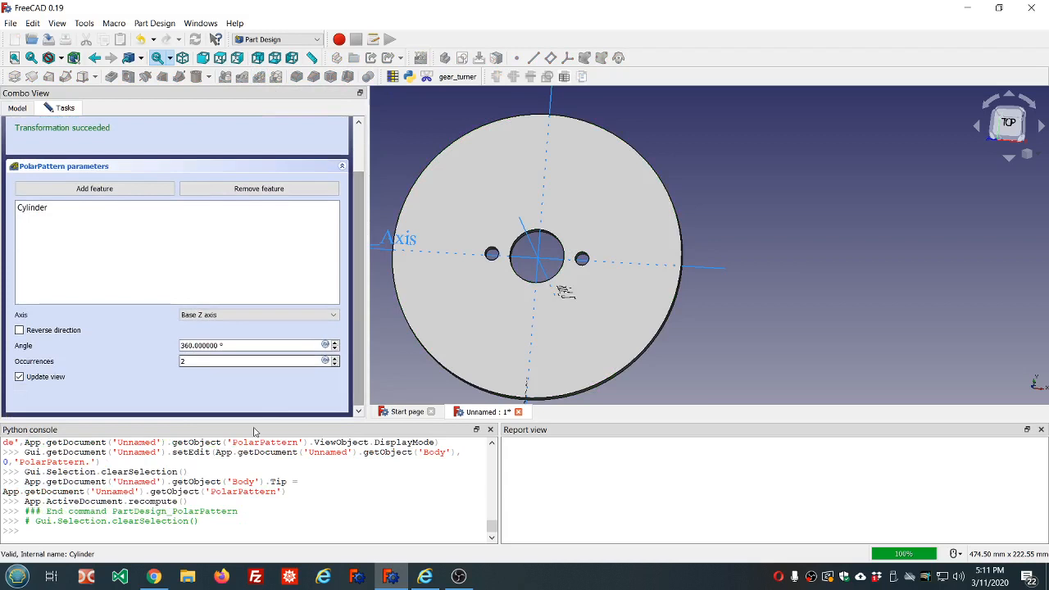
pyautogui.click(325, 362)
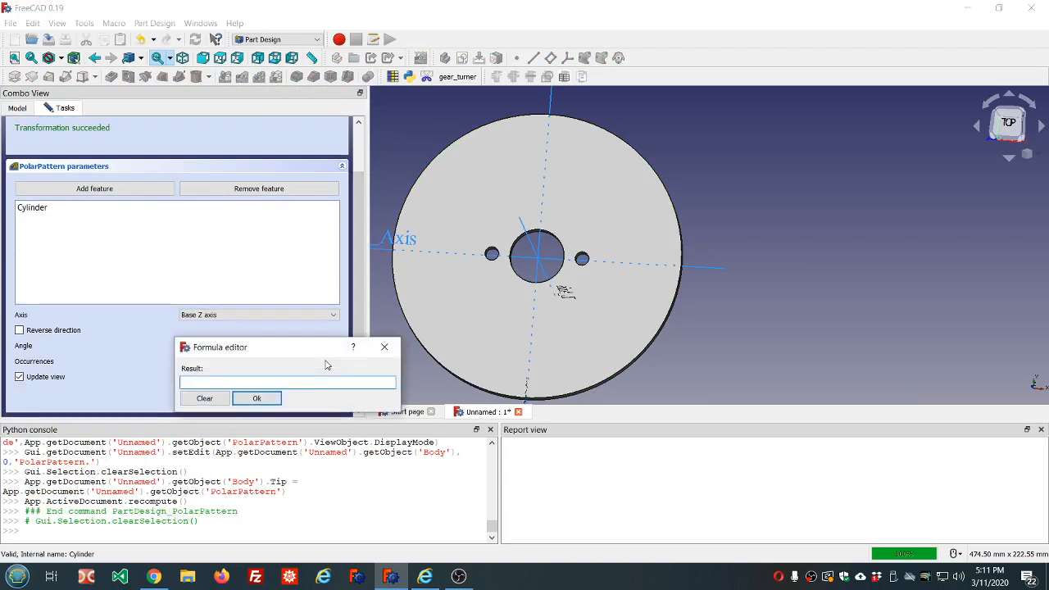
pyautogui.write('dd.')
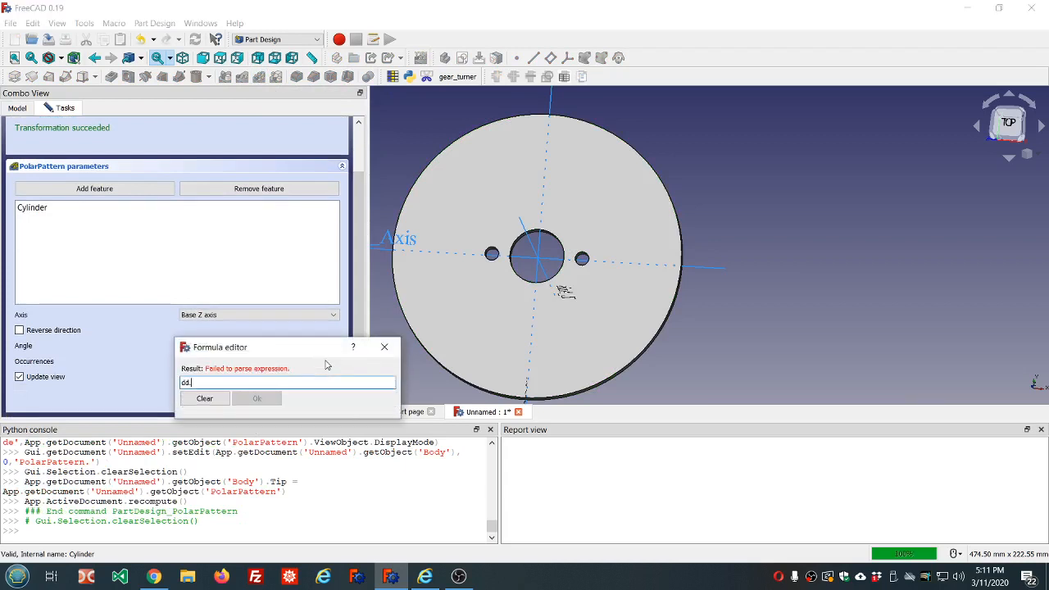
pyautogui.write('dd')
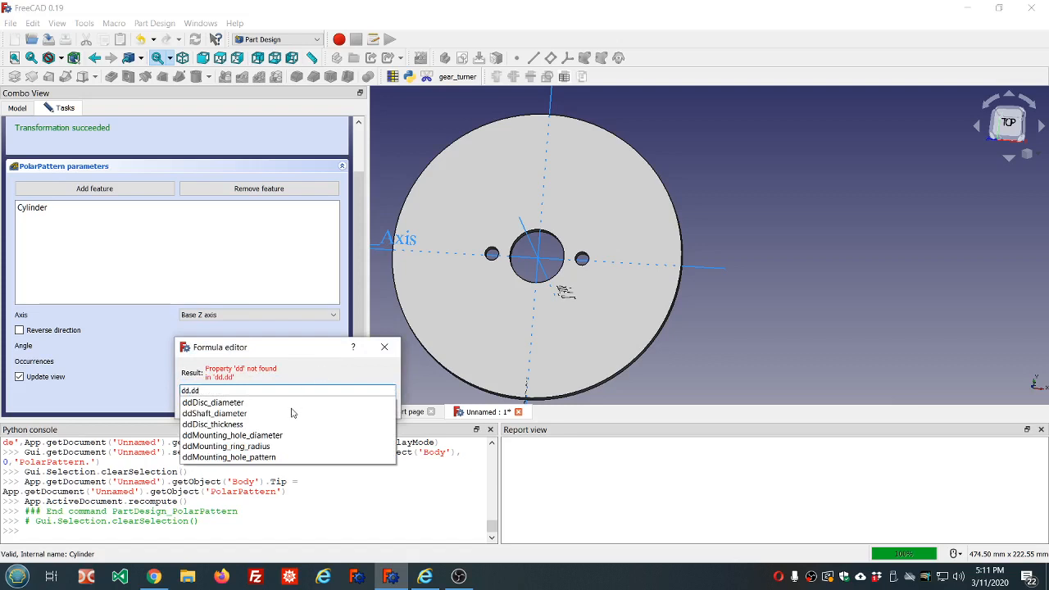
pyautogui.click(231, 457)
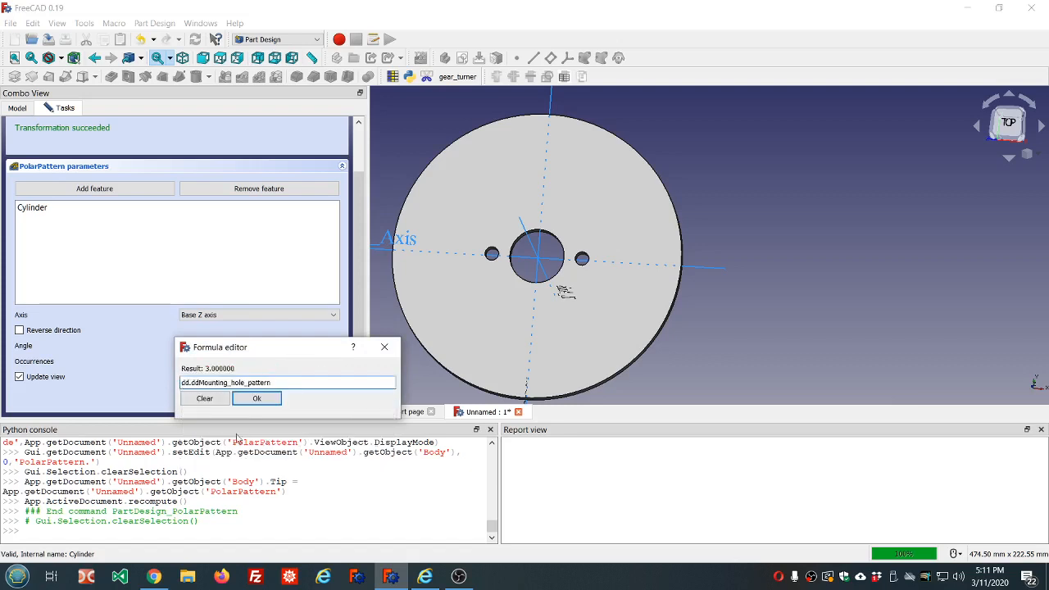
pyautogui.click(256, 399)
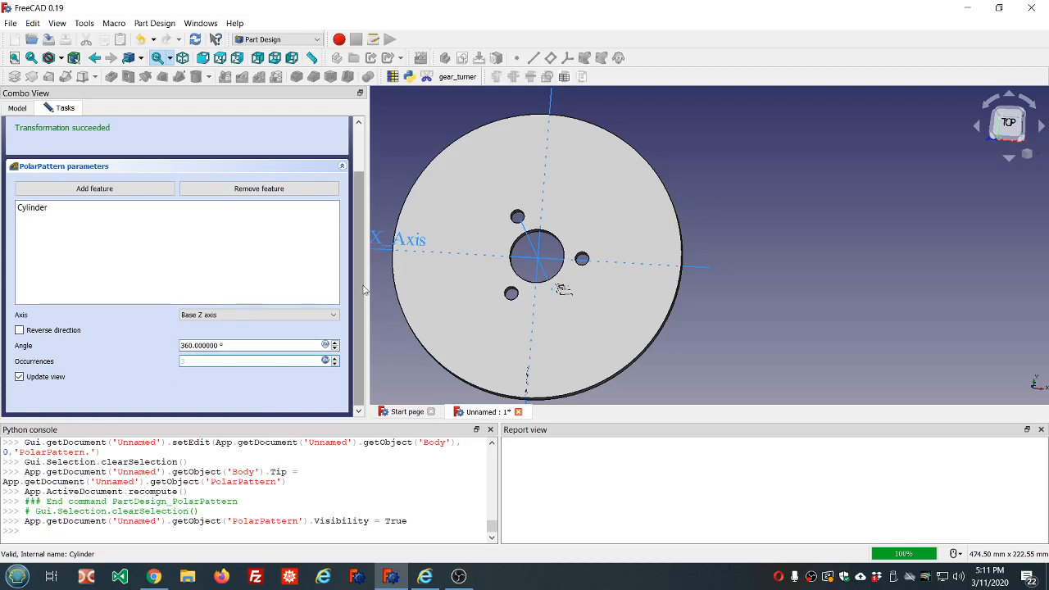
pyautogui.scroll(2, 365, 290)
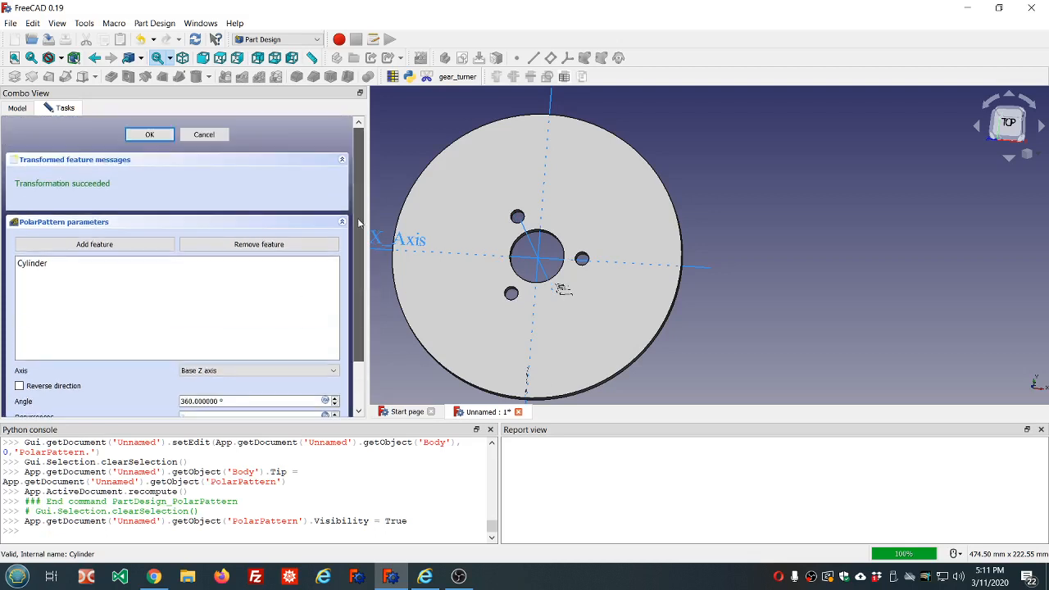
pyautogui.click(150, 135)
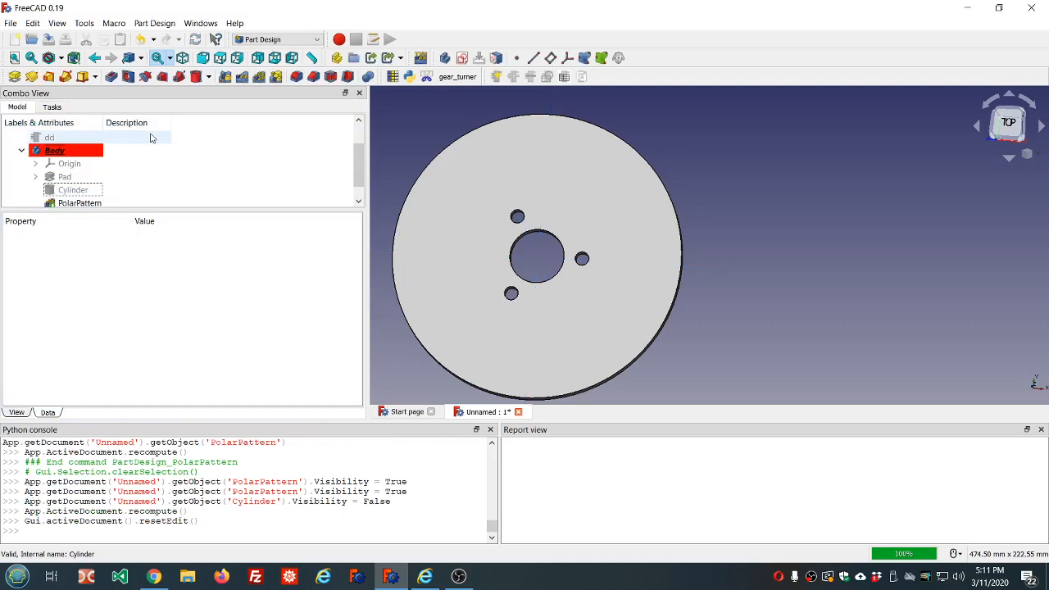
# Set the dd object's Mounting_hole_pattern to 4 to test the hole pattern
pyautogui.click(51, 138)
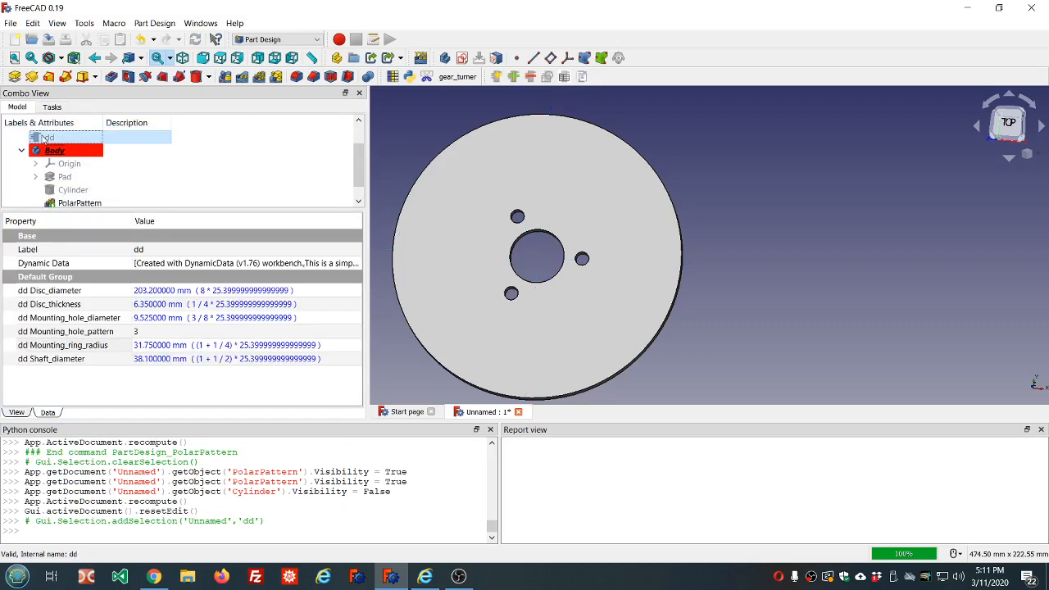
pyautogui.click(154, 332)
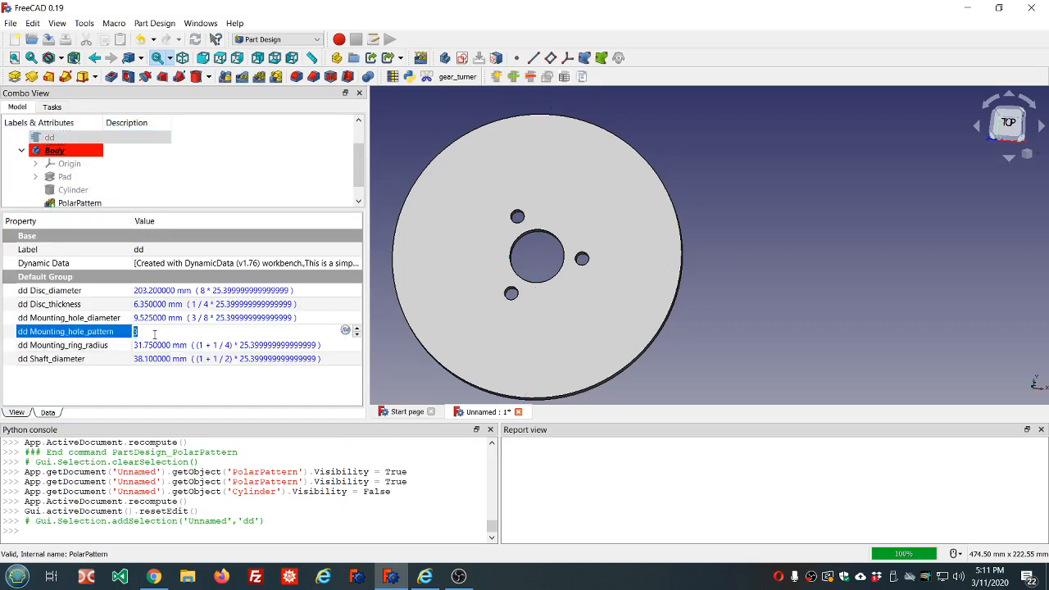
pyautogui.scroll(1, 154, 334)
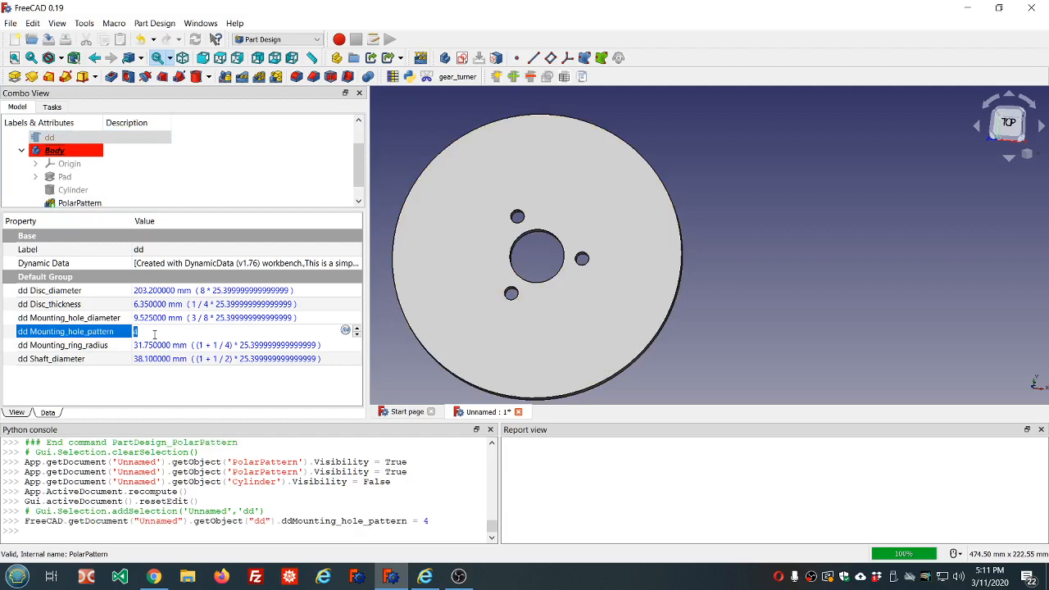
pyautogui.click(155, 345)
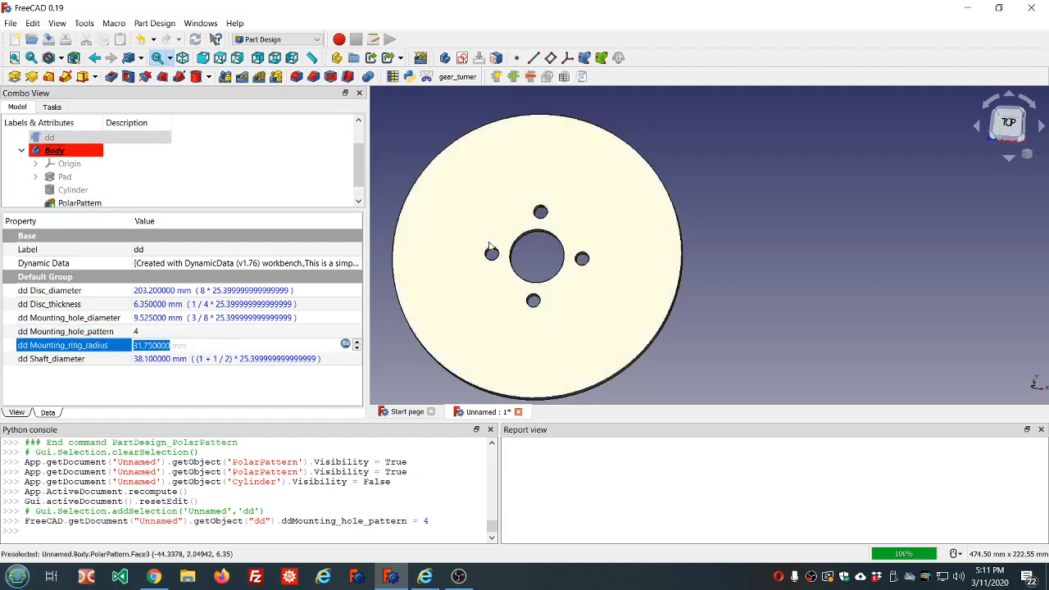
# Return the dd object's Mounting_hole_pattern to 3 and clear the selection
pyautogui.click(164, 331)
pyautogui.scroll(-1, 164, 331)
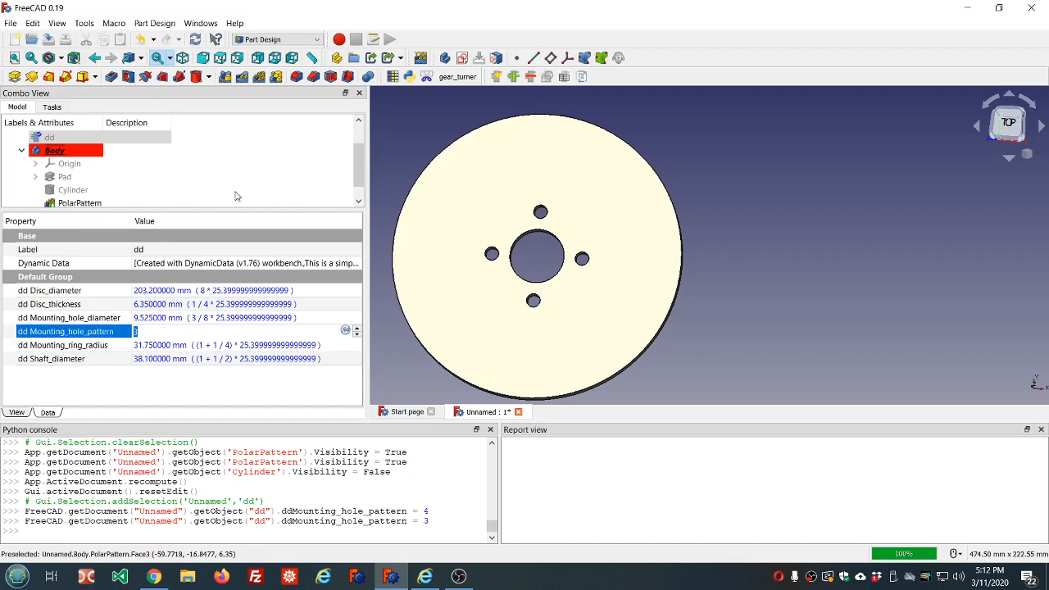
pyautogui.click(234, 200)
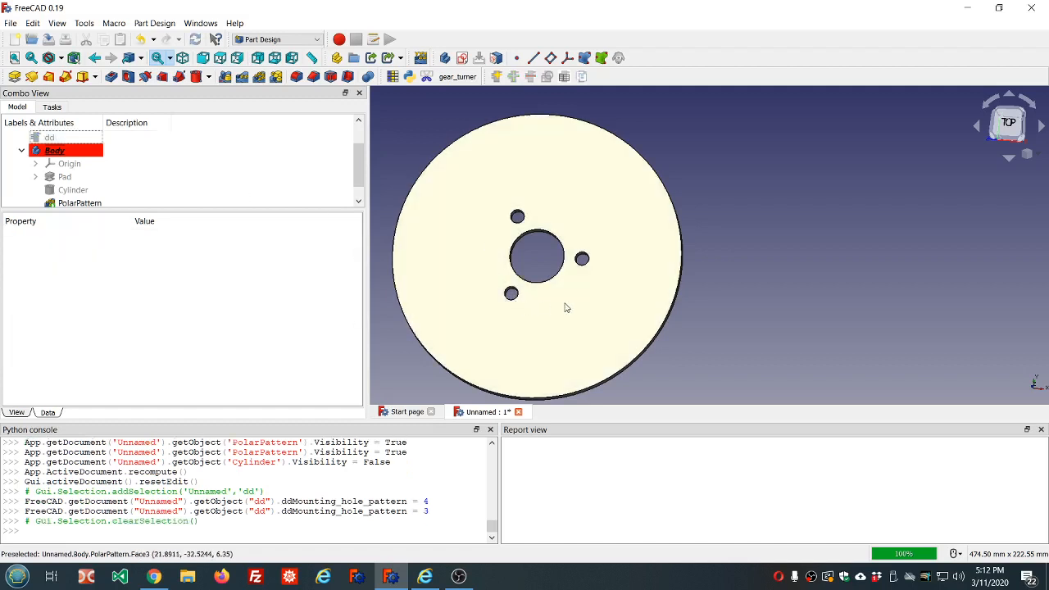
pyautogui.moveTo(567, 308); pyautogui.dragTo(557, 274, button='middle')
pyautogui.scroll(-5, 549, 221)
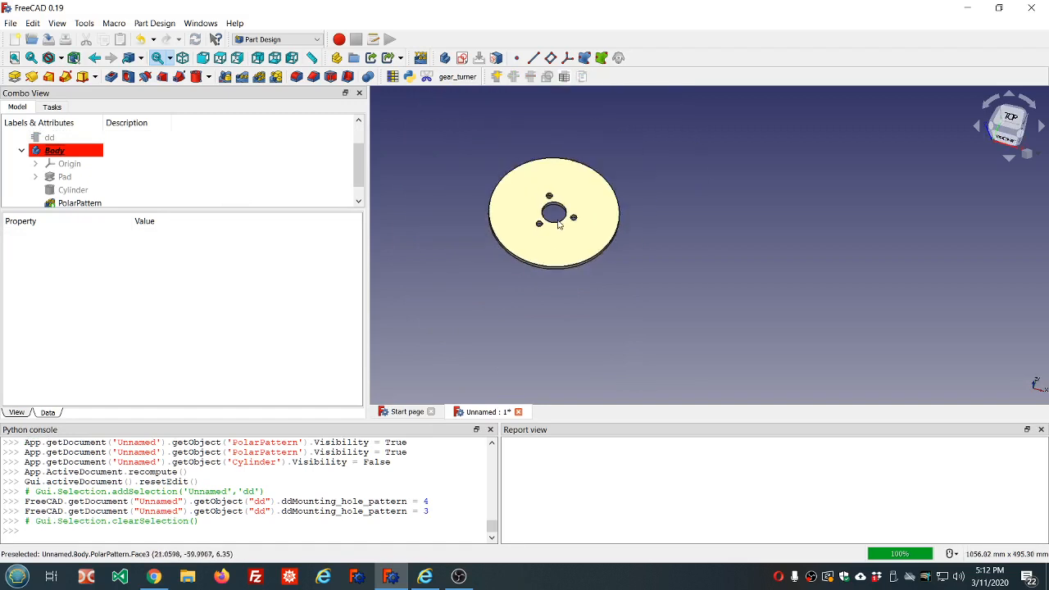
# Add a Length property named counter_bore_diameter to the dd object in DefaultGroup
pyautogui.scroll(8, 543, 196)
pyautogui.scroll(-5, 541, 192)
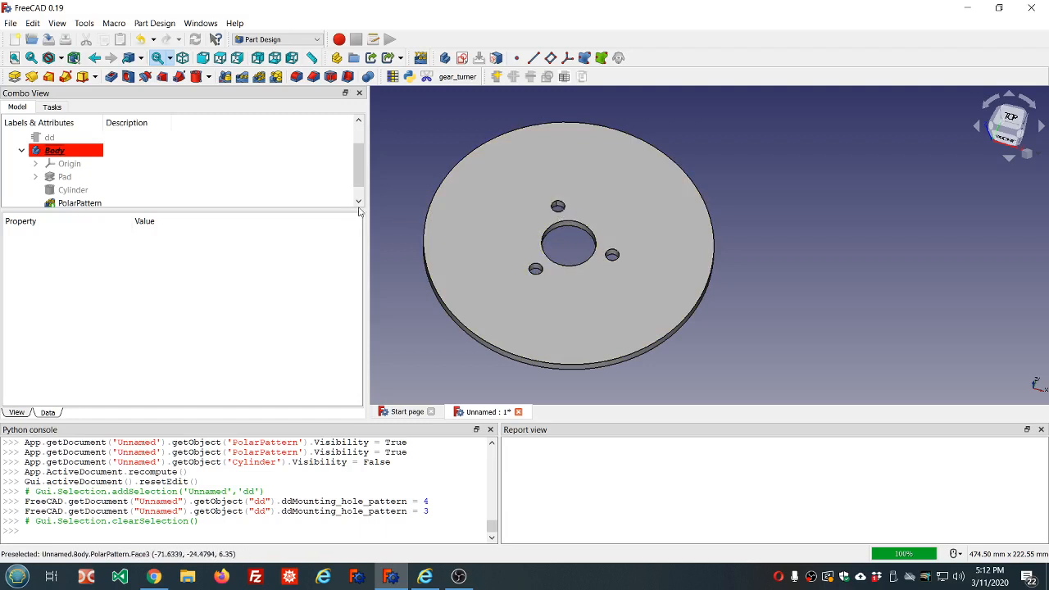
pyautogui.scroll(-1, 239, 156)
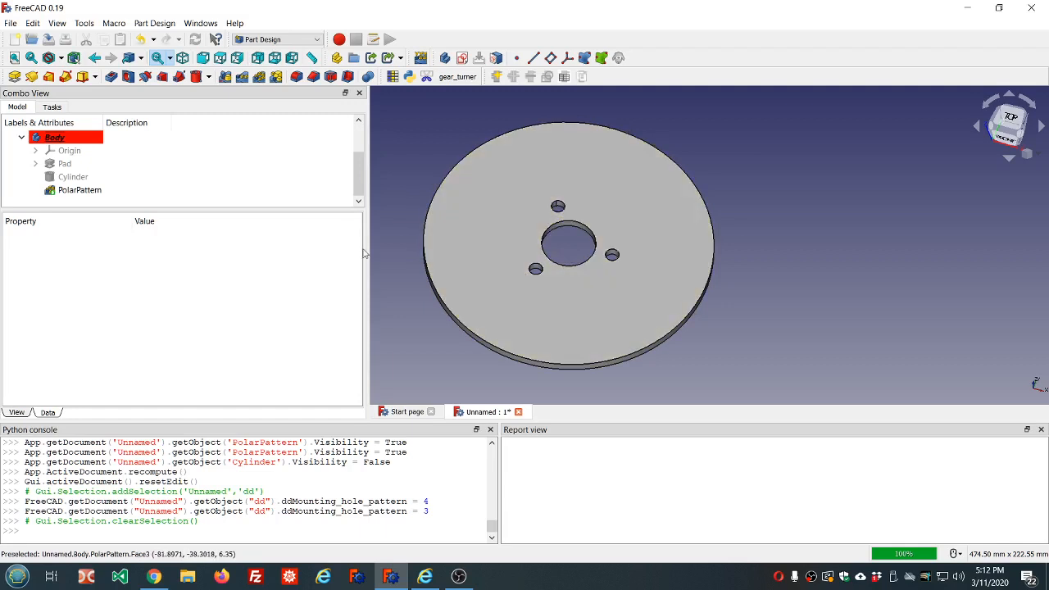
pyautogui.scroll(1, 168, 183)
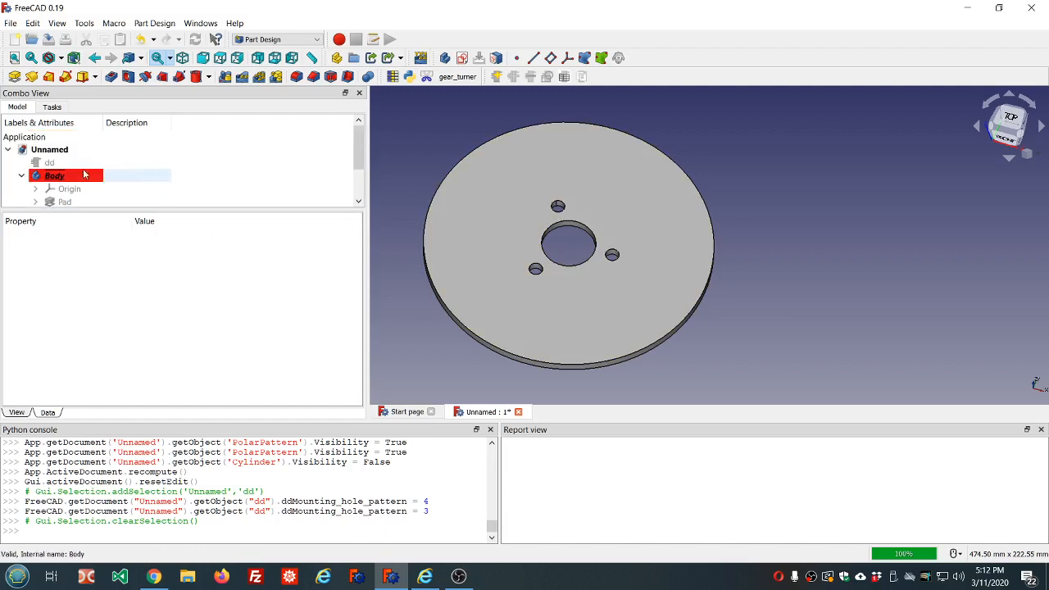
pyautogui.click(37, 163)
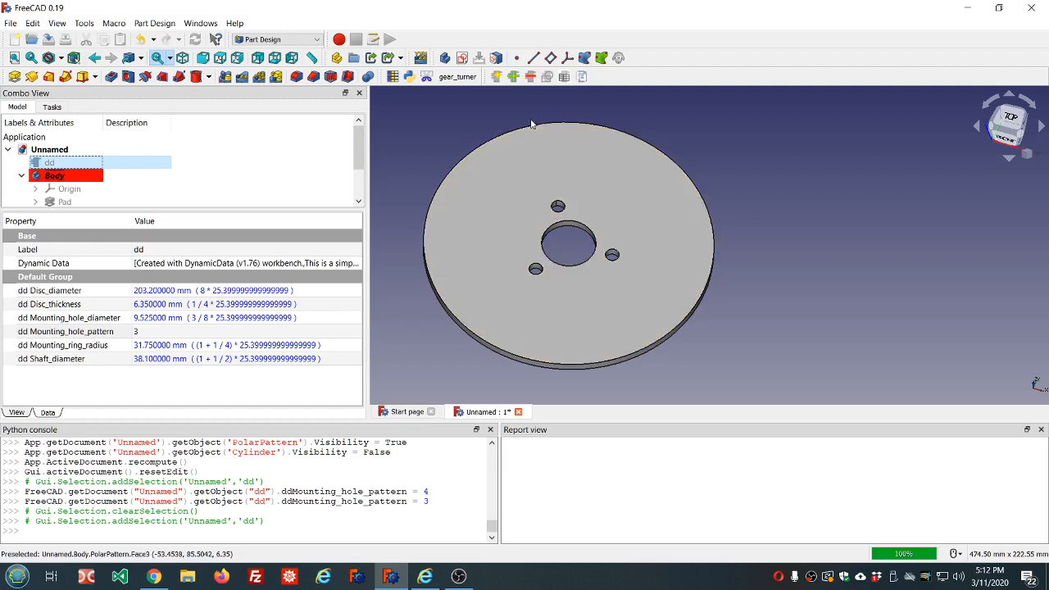
pyautogui.click(512, 76)
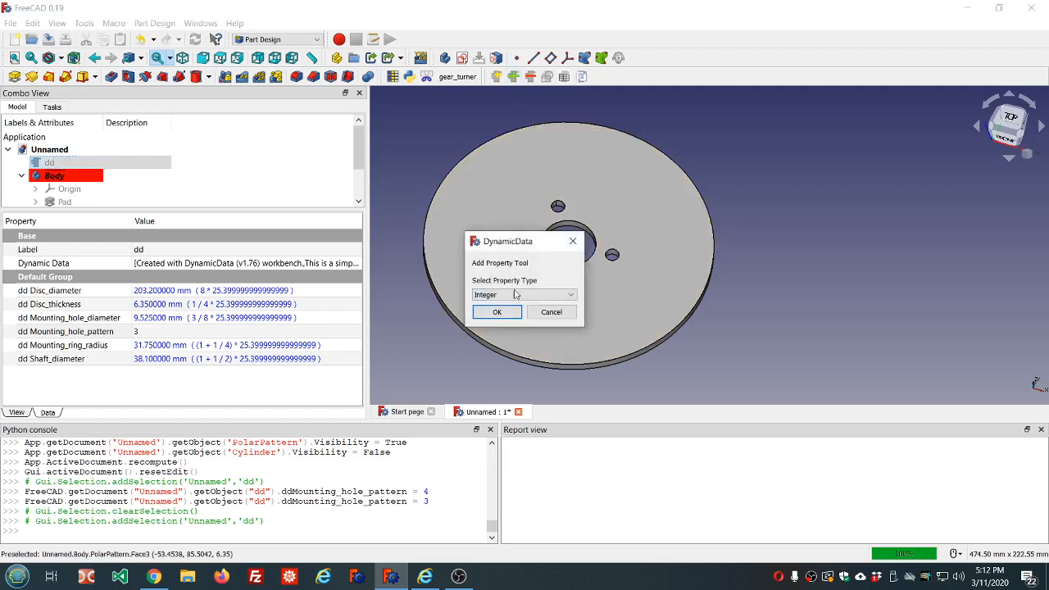
pyautogui.click(571, 295)
pyautogui.click(510, 314)
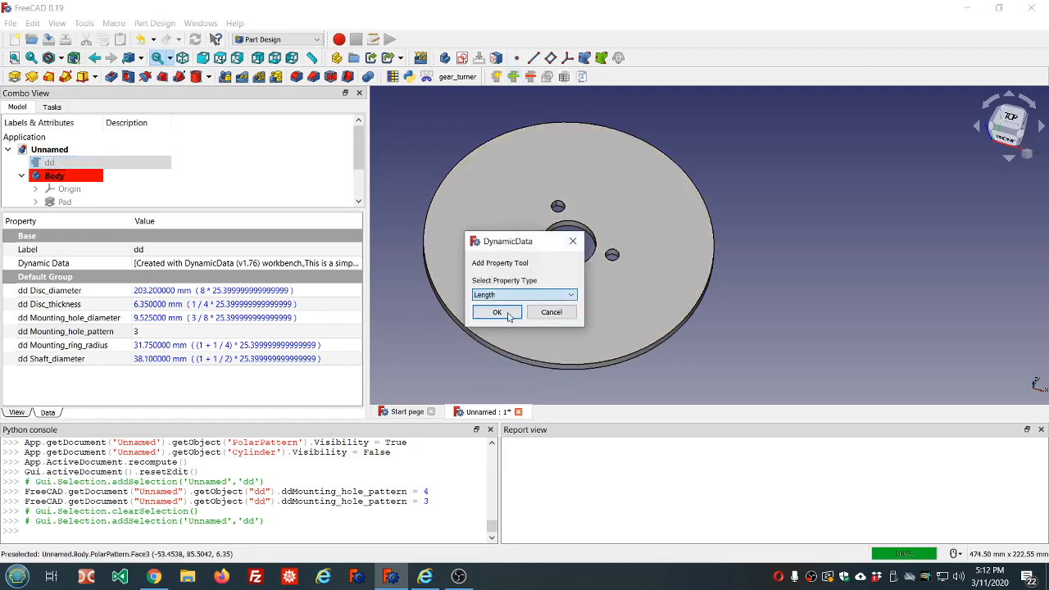
pyautogui.click(501, 315)
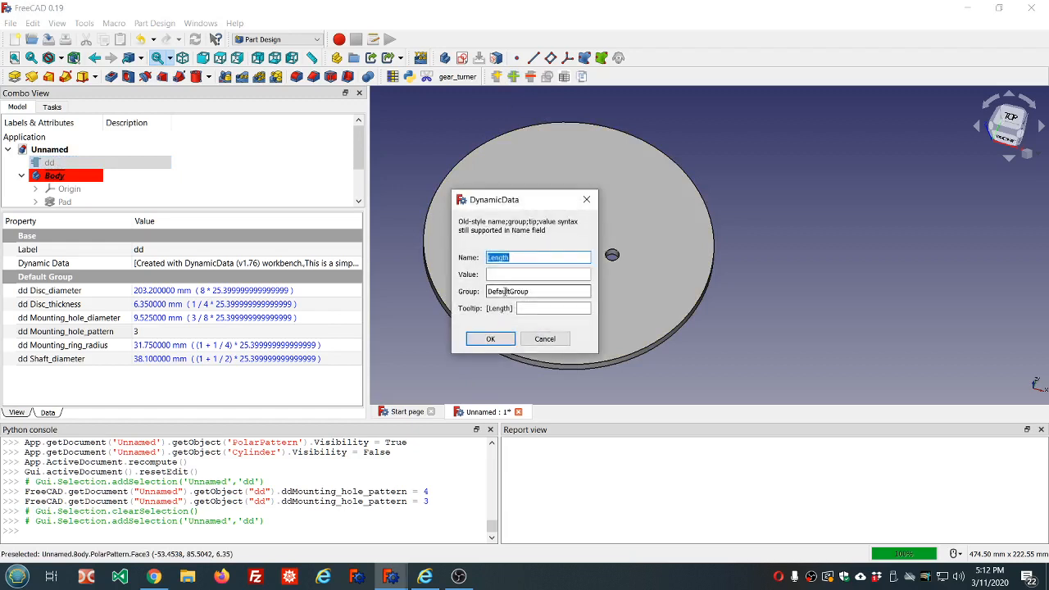
pyautogui.write('counter_bore_diameter')
pyautogui.click(490, 339)
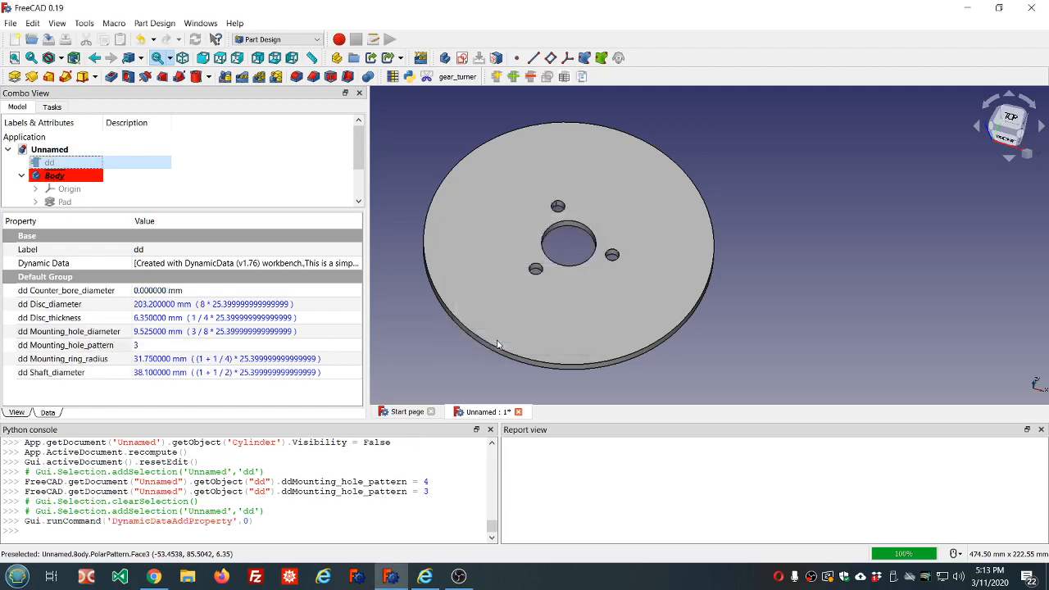
# Set the dd object's Counter_bore_diameter with the formula (5/8)*25.4
pyautogui.click(164, 291)
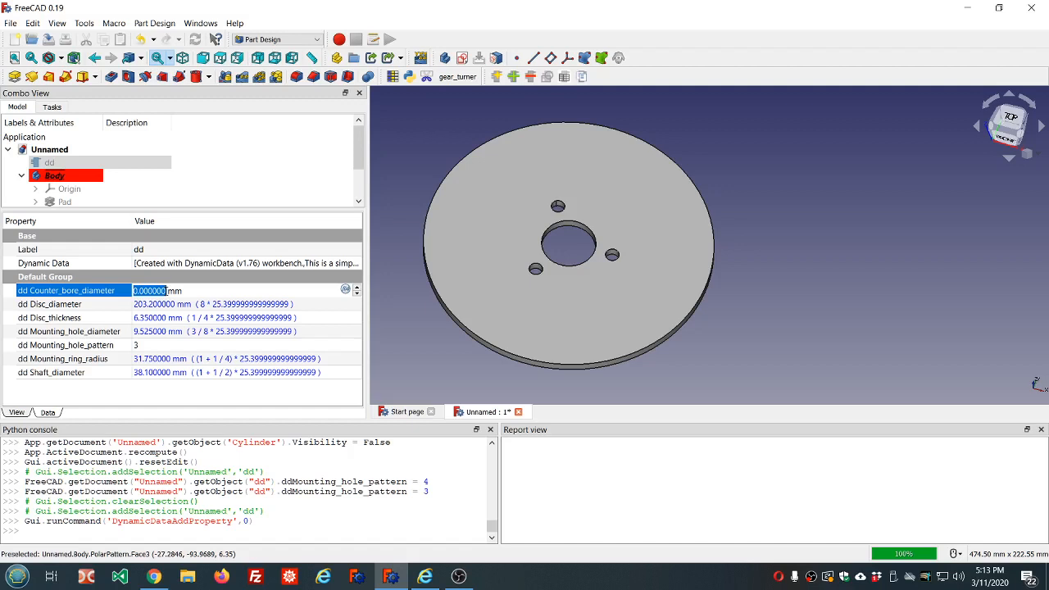
pyautogui.press('=')
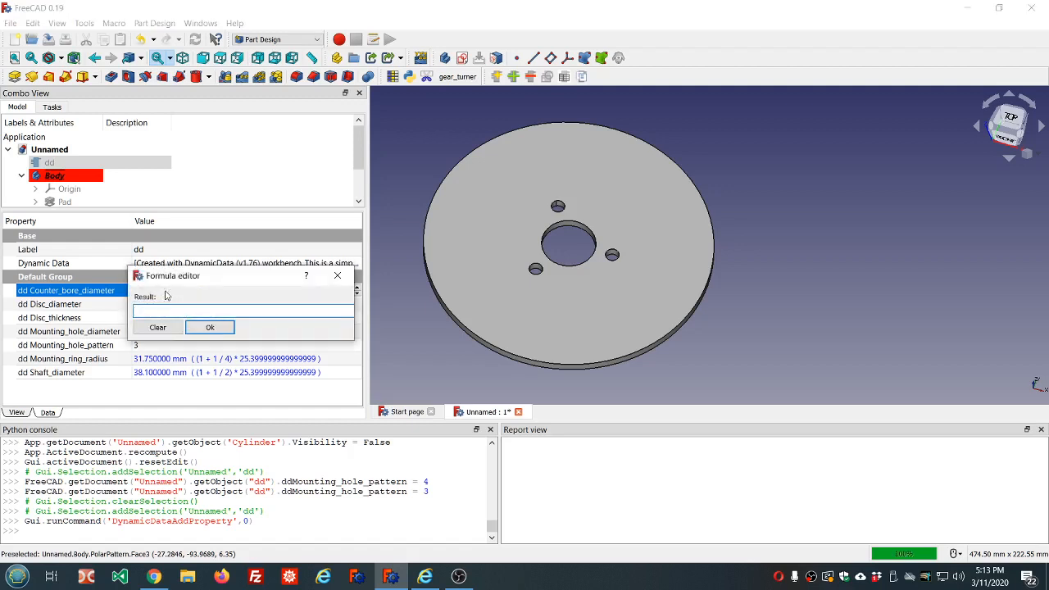
pyautogui.write('(5/8)*25.4')
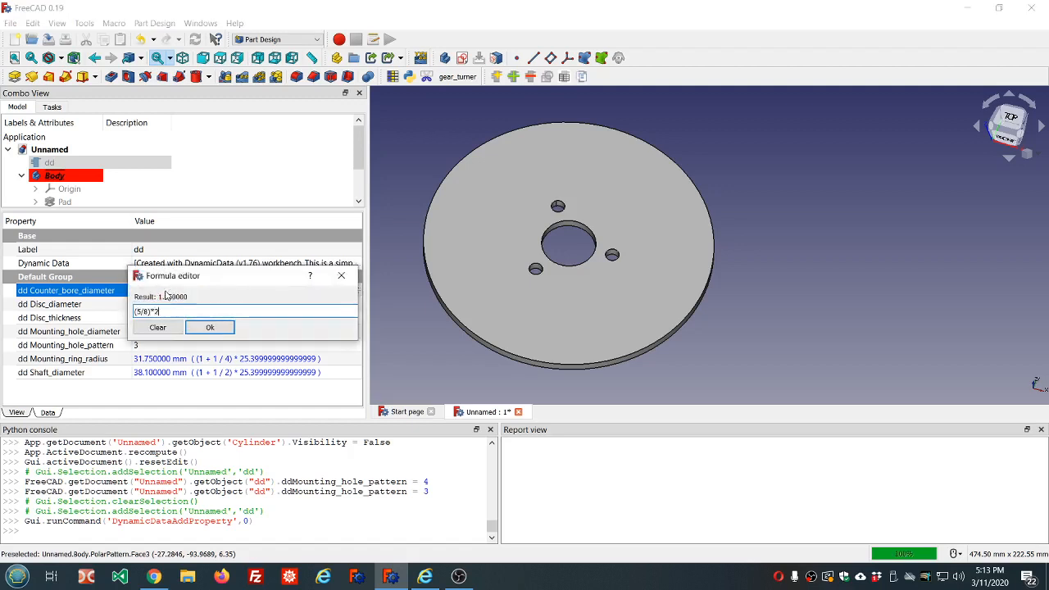
pyautogui.click(210, 328)
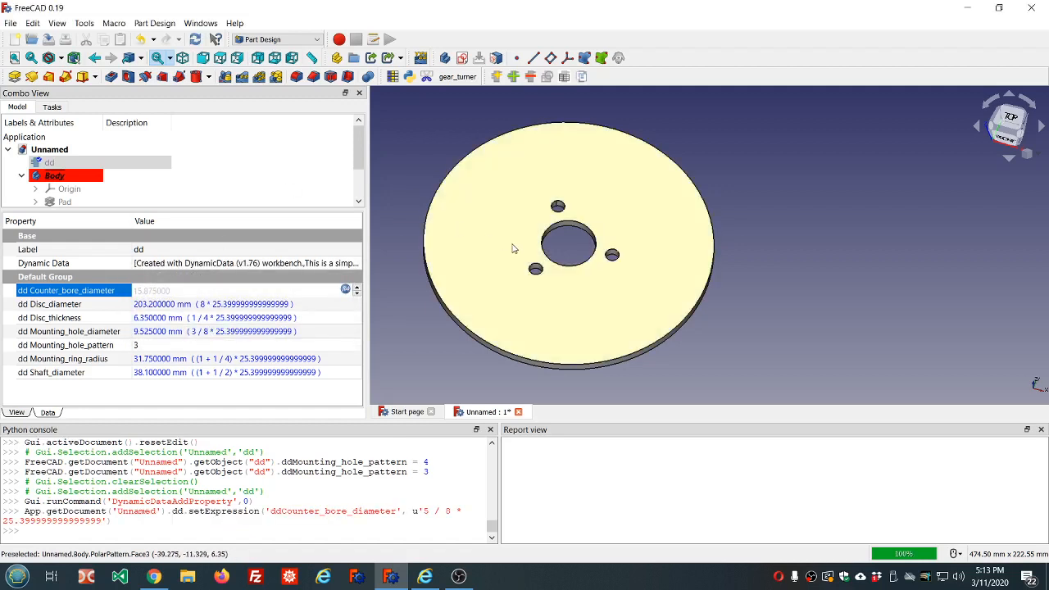
# Add another Length property to the dd object, named counter_bore_depth
pyautogui.scroll(2, 559, 262)
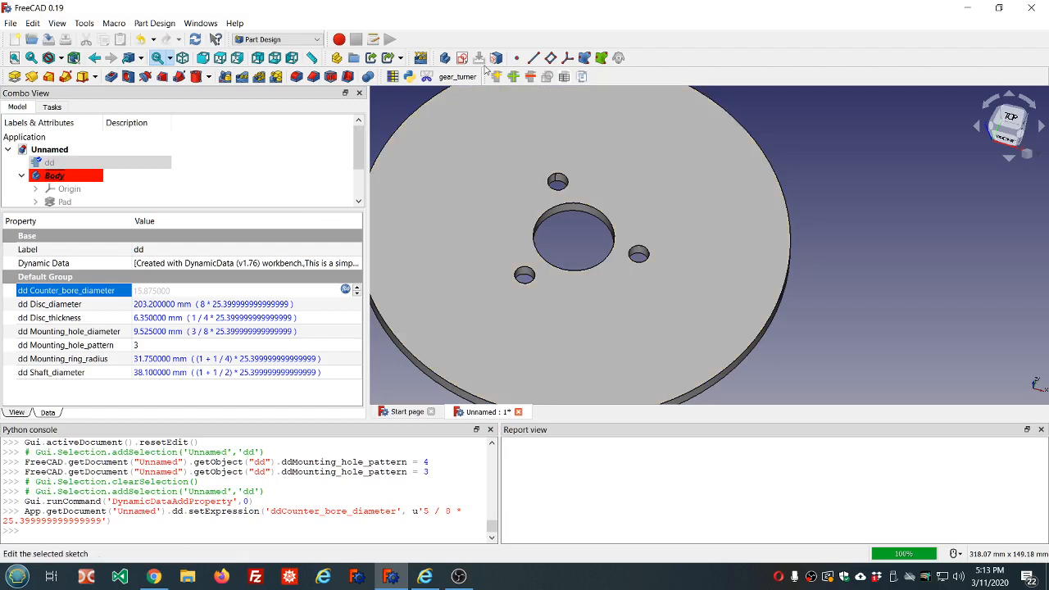
pyautogui.click(513, 76)
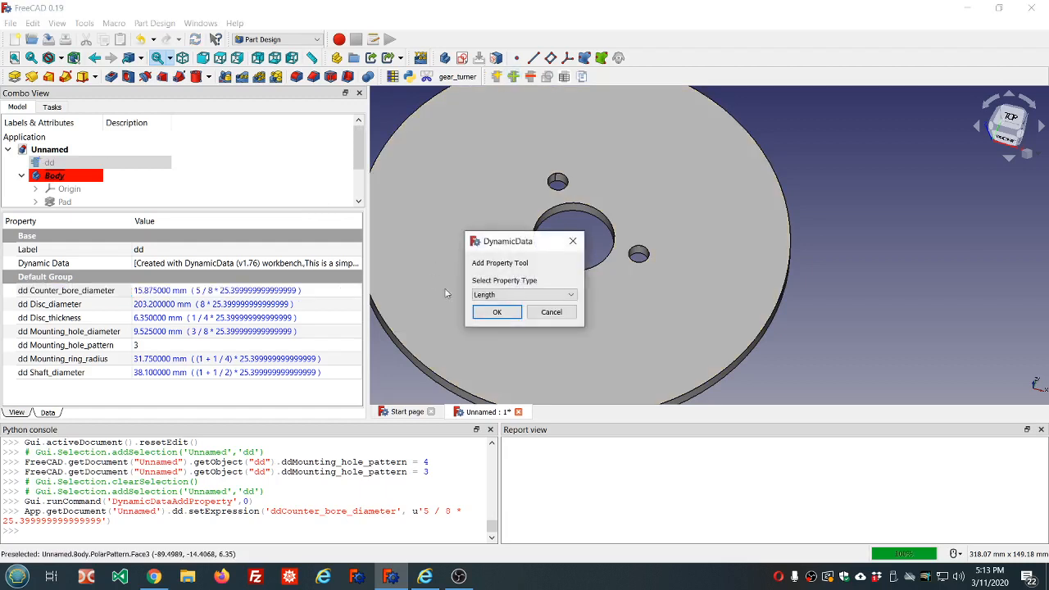
pyautogui.click(496, 312)
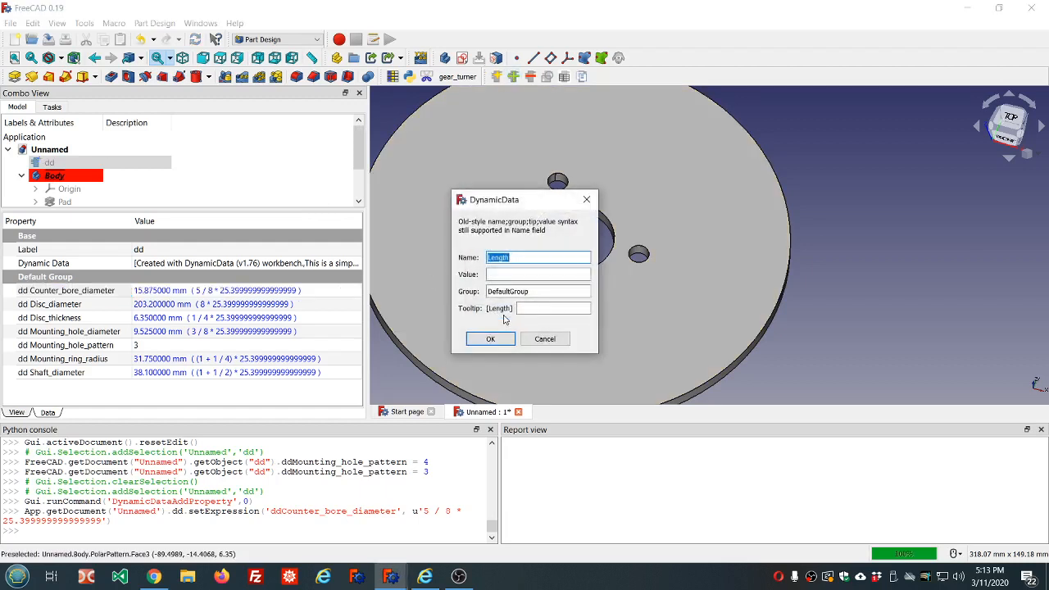
pyautogui.write('counter_bore_depth')
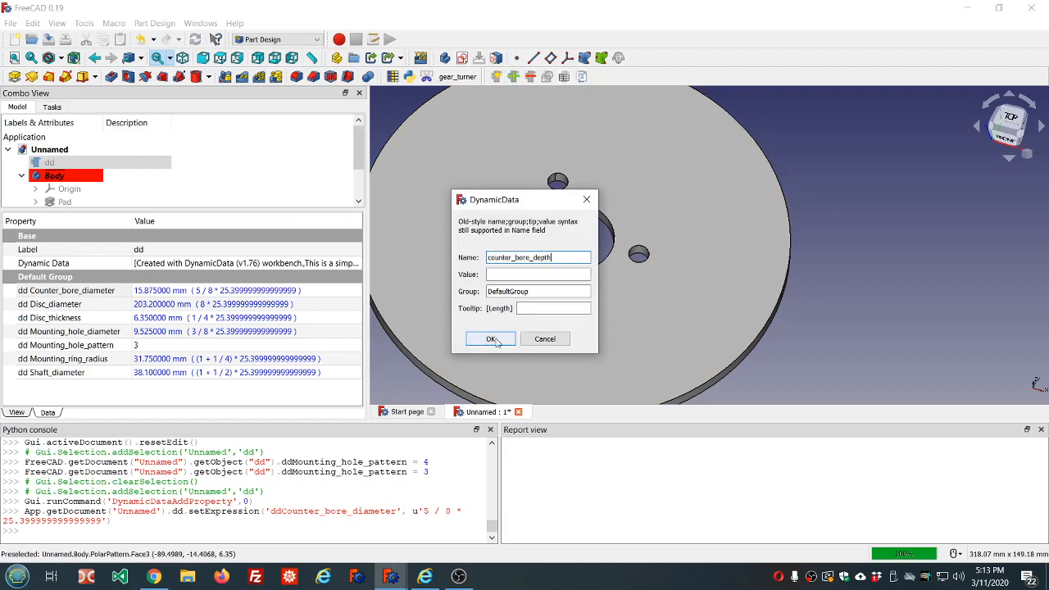
pyautogui.click(490, 339)
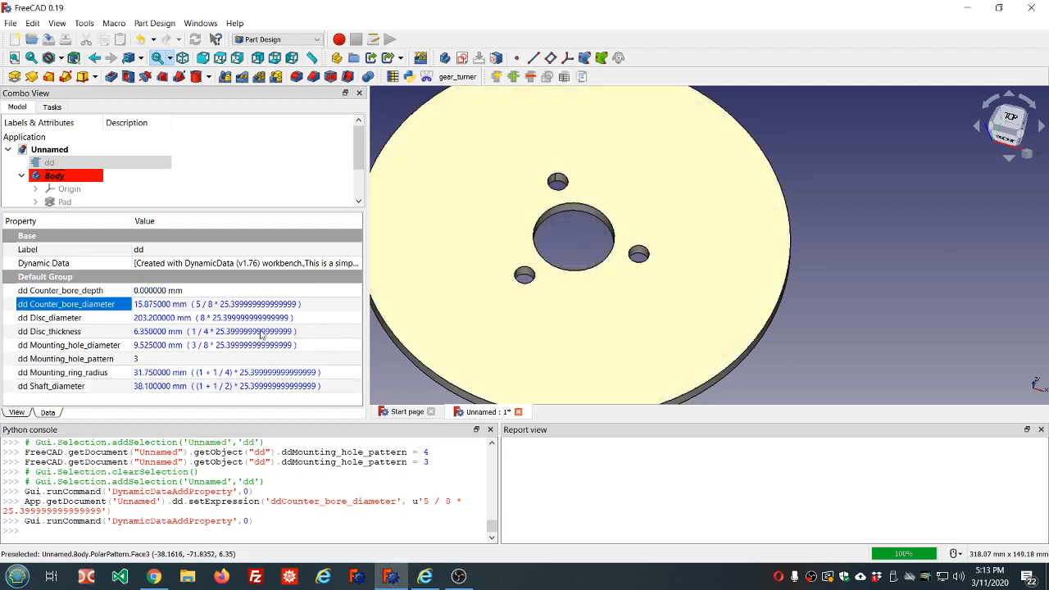
# Drive the dd object's Counter_bore_depth with the formula ddDisc_thickness/3
pyautogui.click(211, 290)
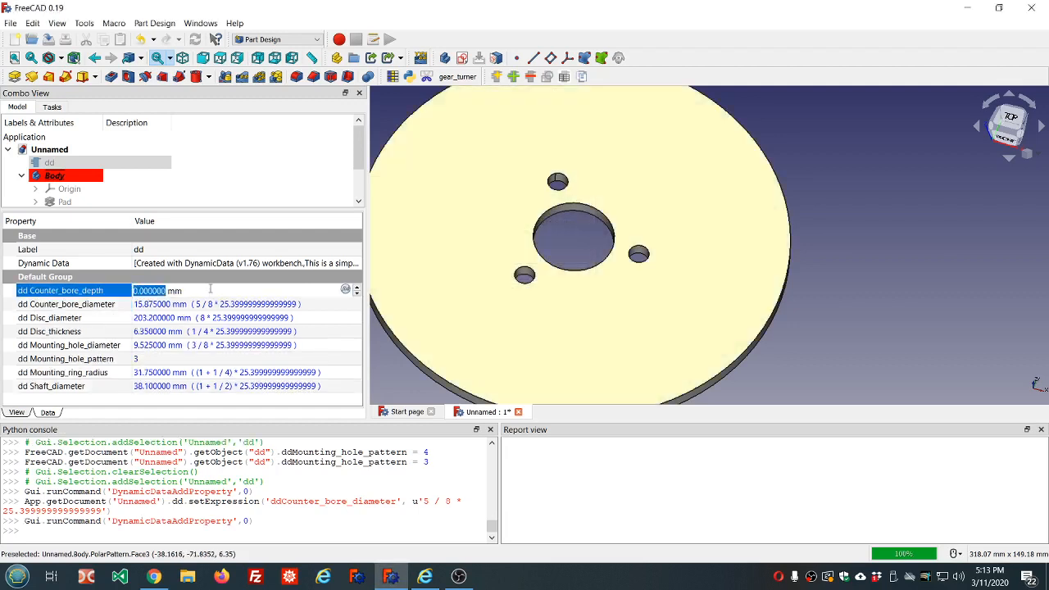
pyautogui.press('=')
pyautogui.write('dd.dd')
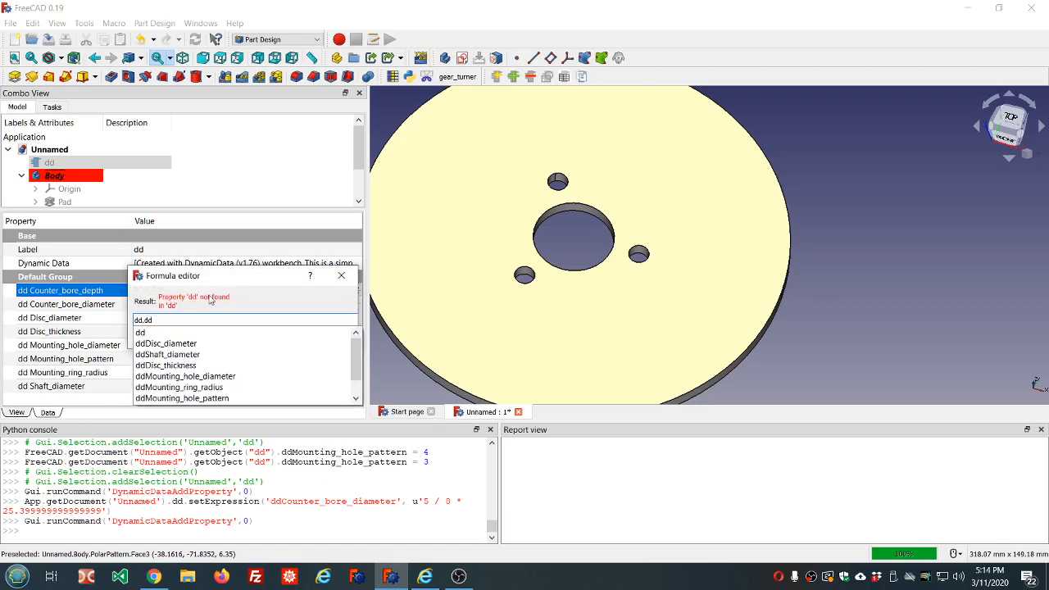
pyautogui.click(182, 364)
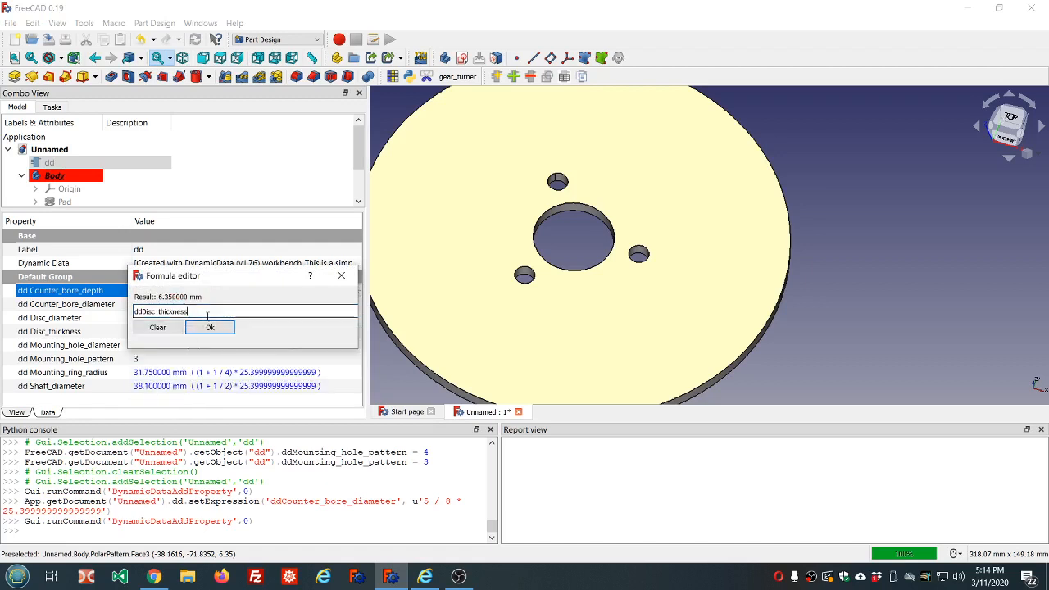
pyautogui.write('/3')
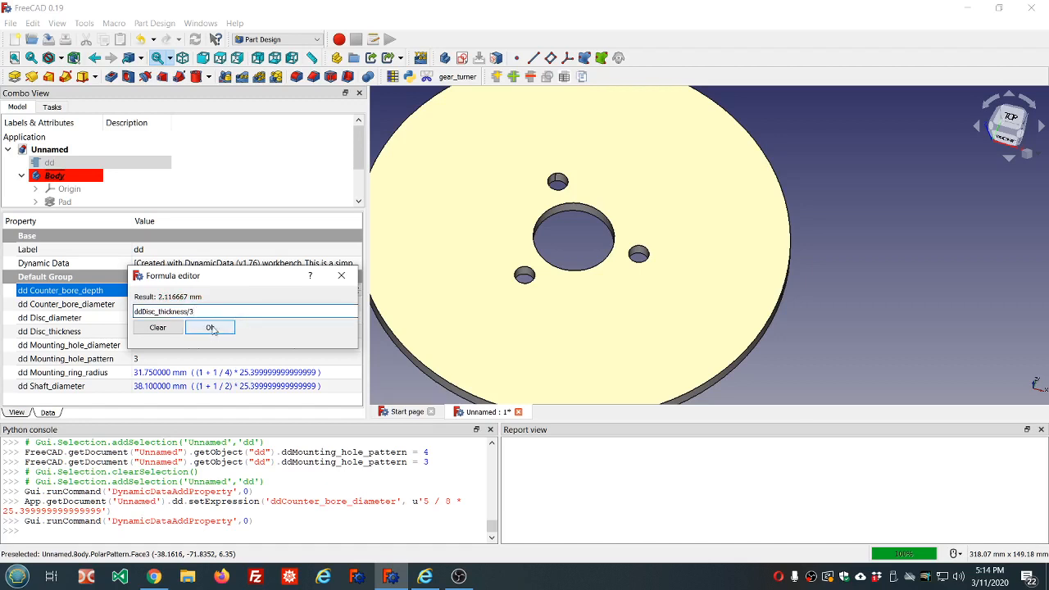
pyautogui.click(211, 328)
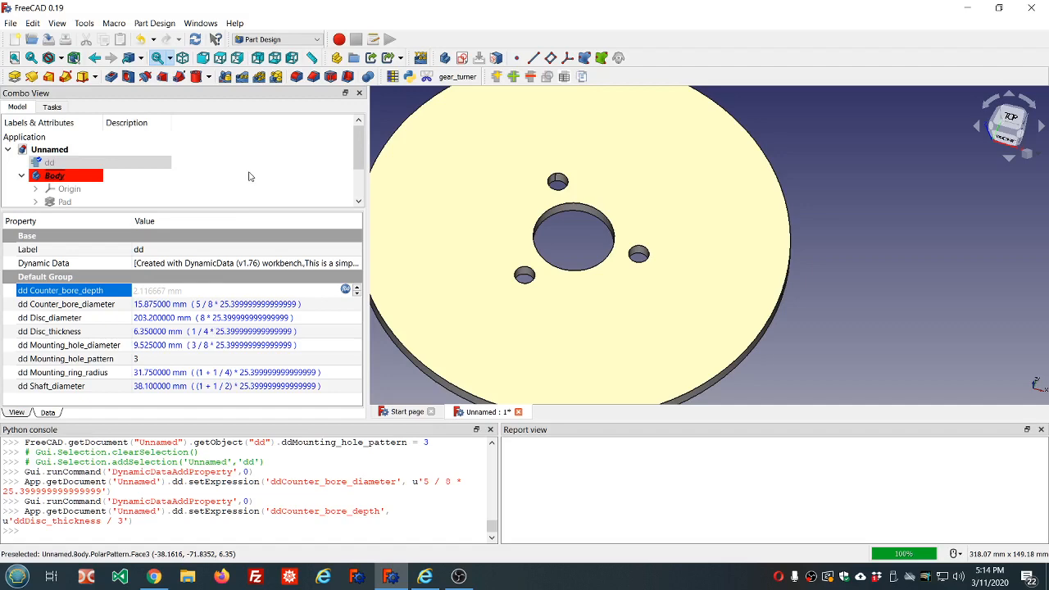
pyautogui.click(250, 176)
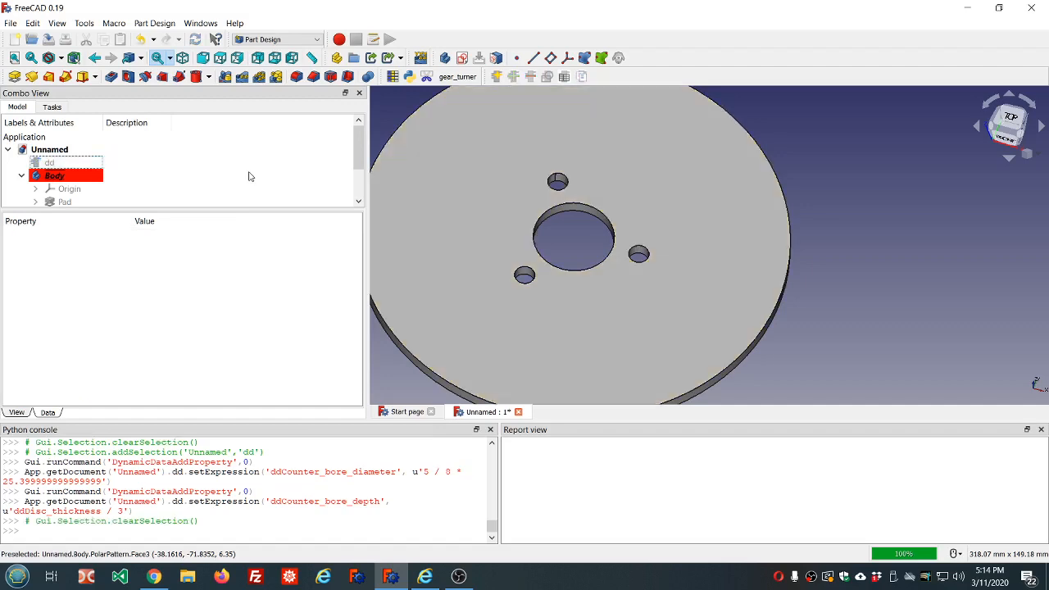
pyautogui.click(66, 164)
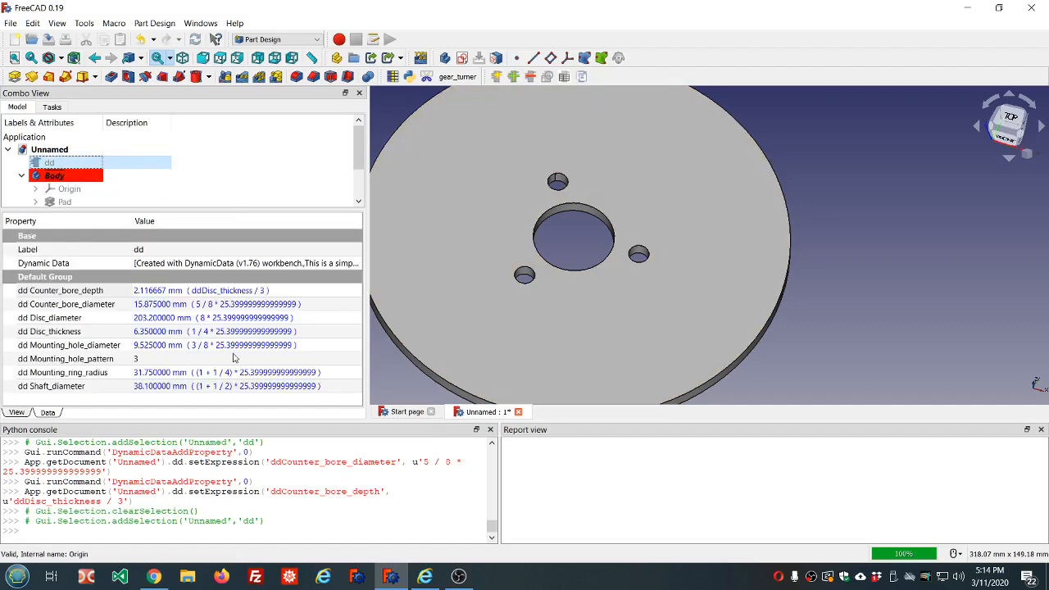
# Add a subtractive cone and attach it concentrically to the upper circular edge of one mounting hole, right of the shaft hole
pyautogui.scroll(-2, 424, 304)
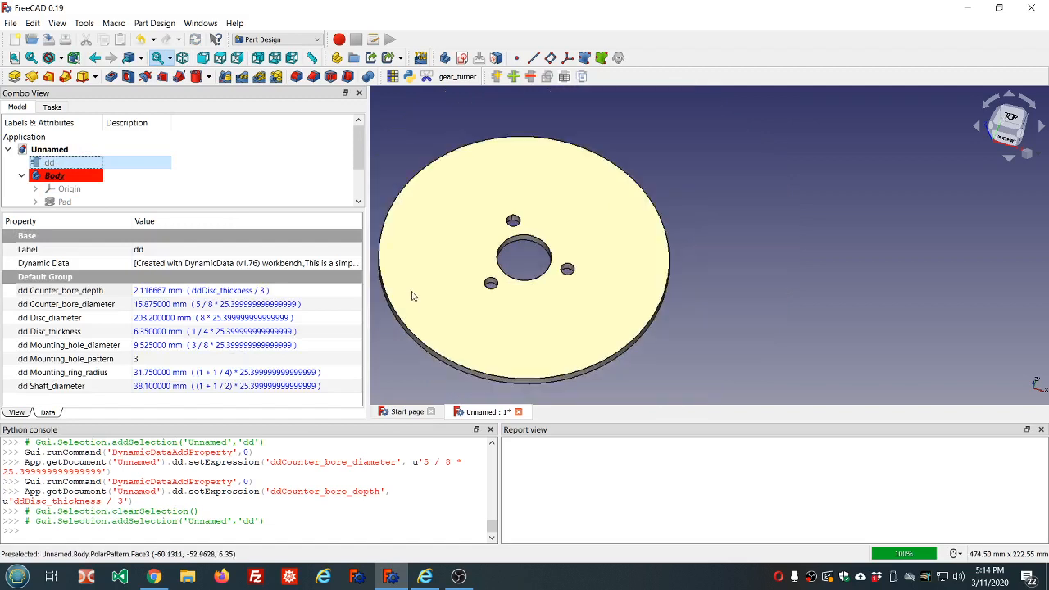
pyautogui.scroll(2, 411, 295)
pyautogui.scroll(-2, 411, 295)
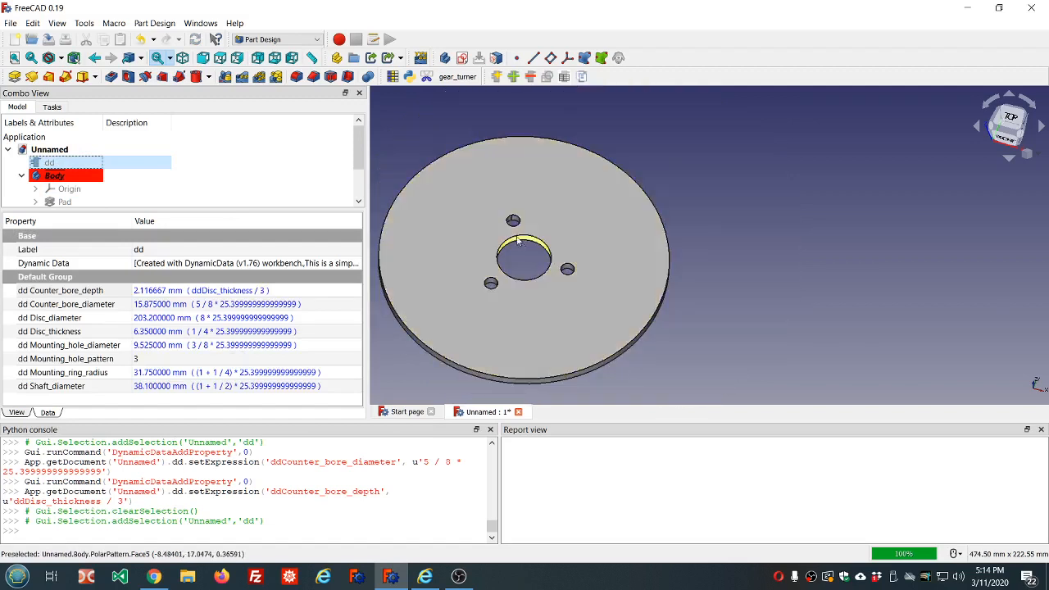
pyautogui.scroll(2, 513, 219)
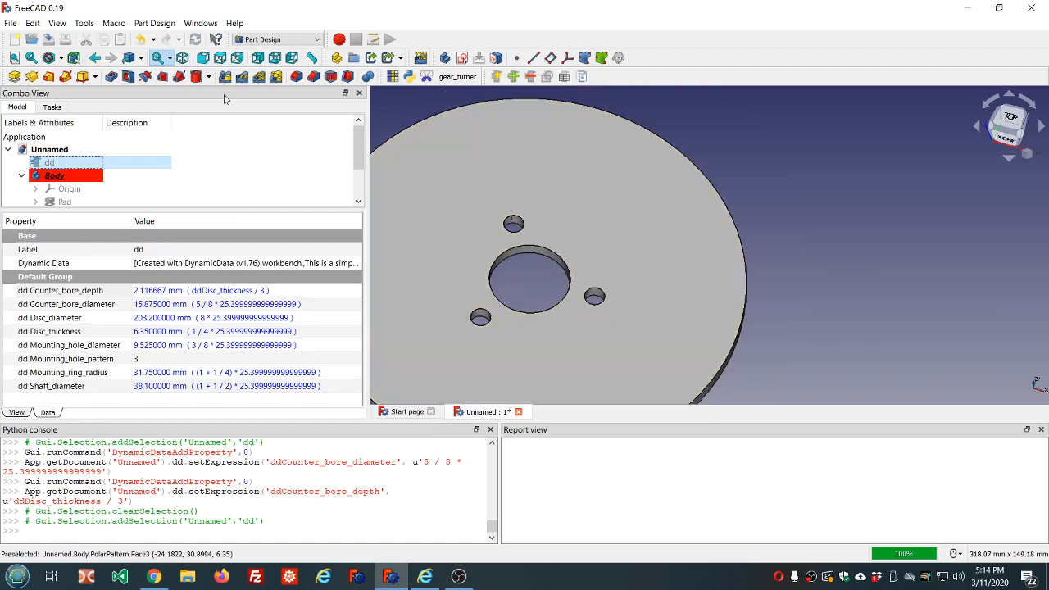
pyautogui.click(209, 77)
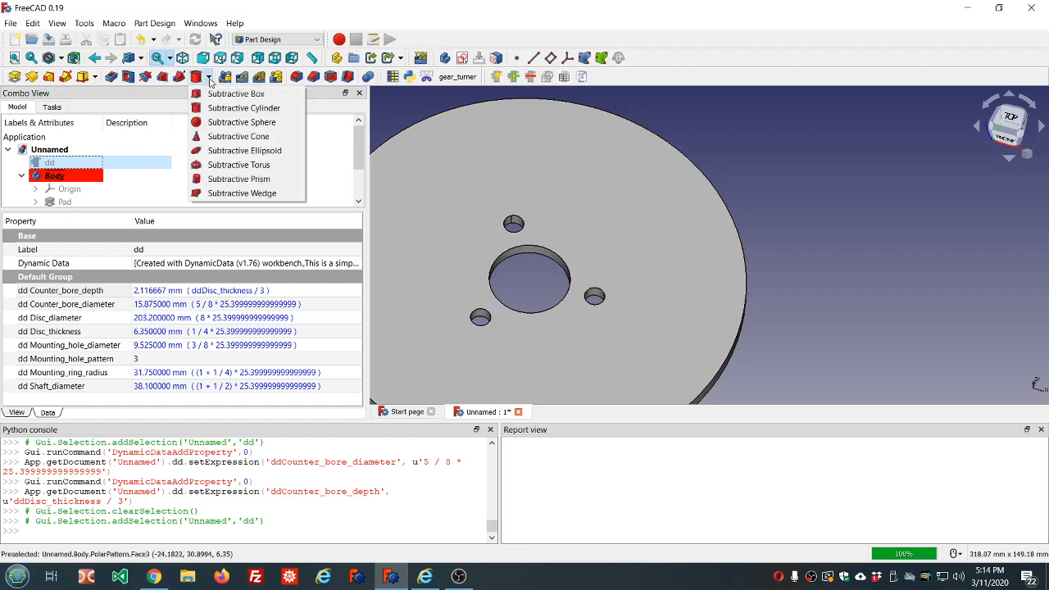
pyautogui.click(222, 139)
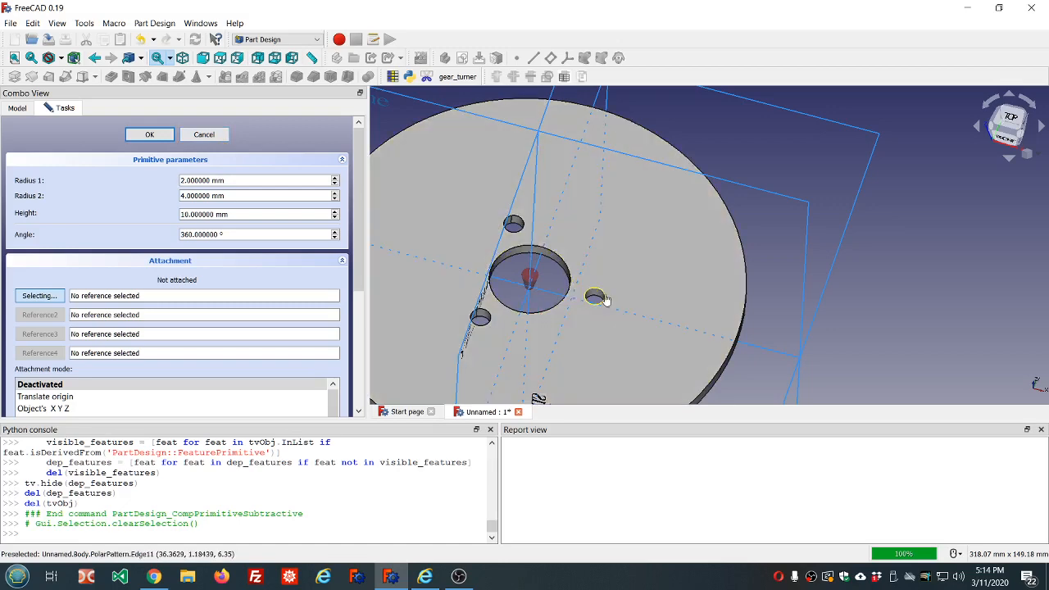
pyautogui.click(603, 298)
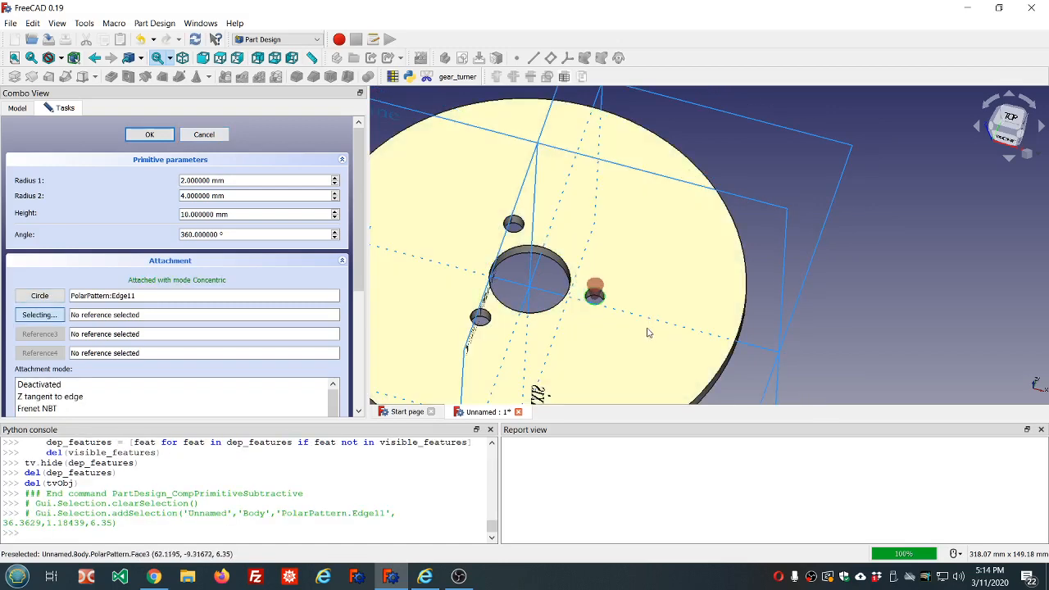
# Drive the subtractive cone's attachment offset in the z-direction with the formula dd.ddCounter_bore_depth*-1 and accept the cone
pyautogui.moveTo(639, 324); pyautogui.dragTo(643, 306, button='middle')
pyautogui.moveTo(357, 235); pyautogui.dragTo(339, 206)
pyautogui.scroll(-5, 270, 377)
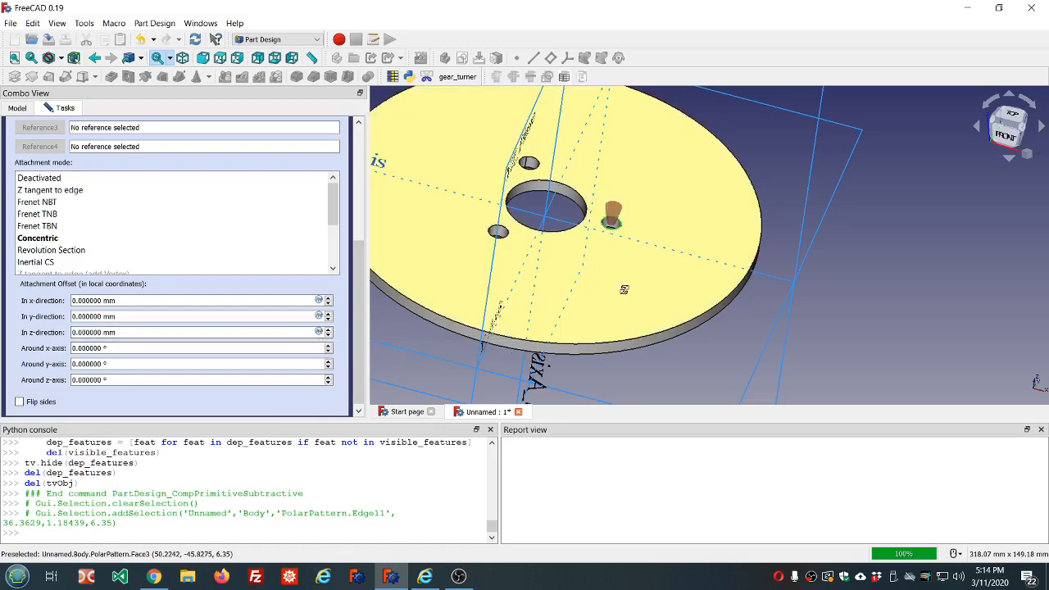
pyautogui.moveTo(625, 292); pyautogui.dragTo(632, 271, button='middle')
pyautogui.scroll(5, 635, 171)
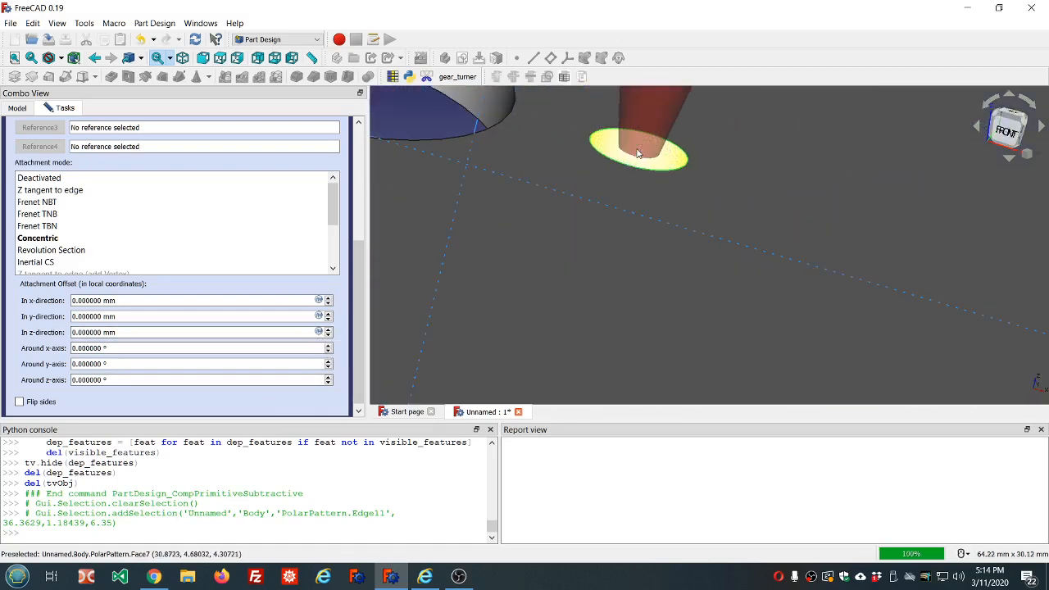
pyautogui.scroll(-3, 635, 172)
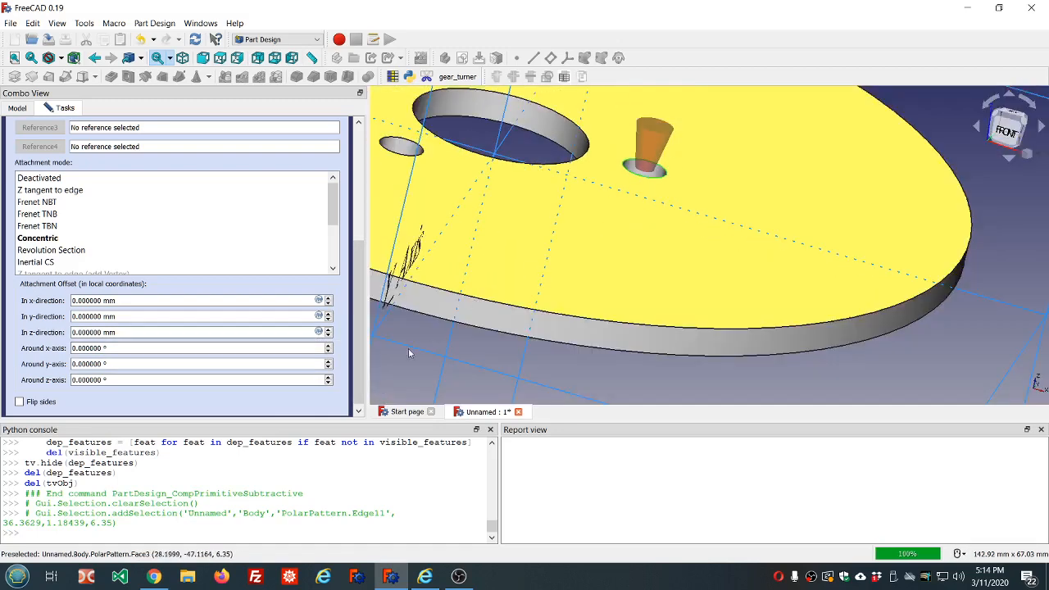
pyautogui.click(319, 331)
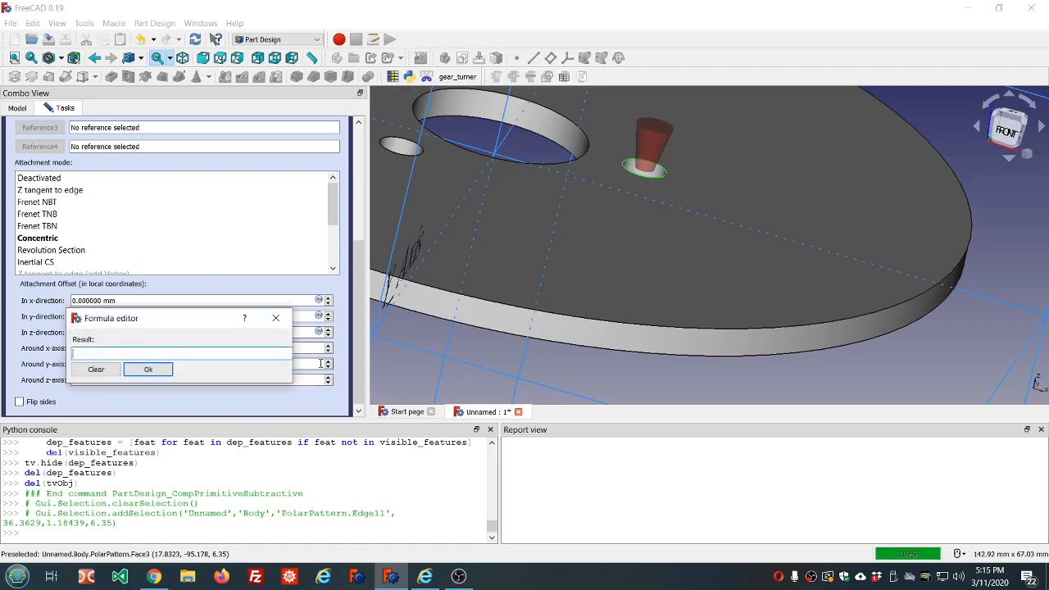
pyautogui.write('dd.dd')
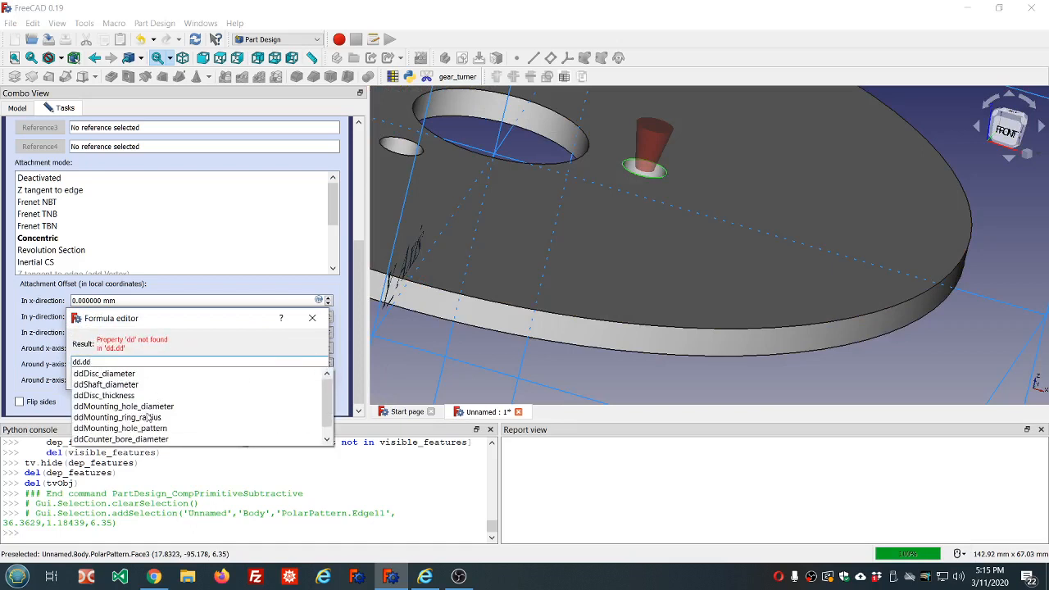
pyautogui.scroll(-1, 142, 426)
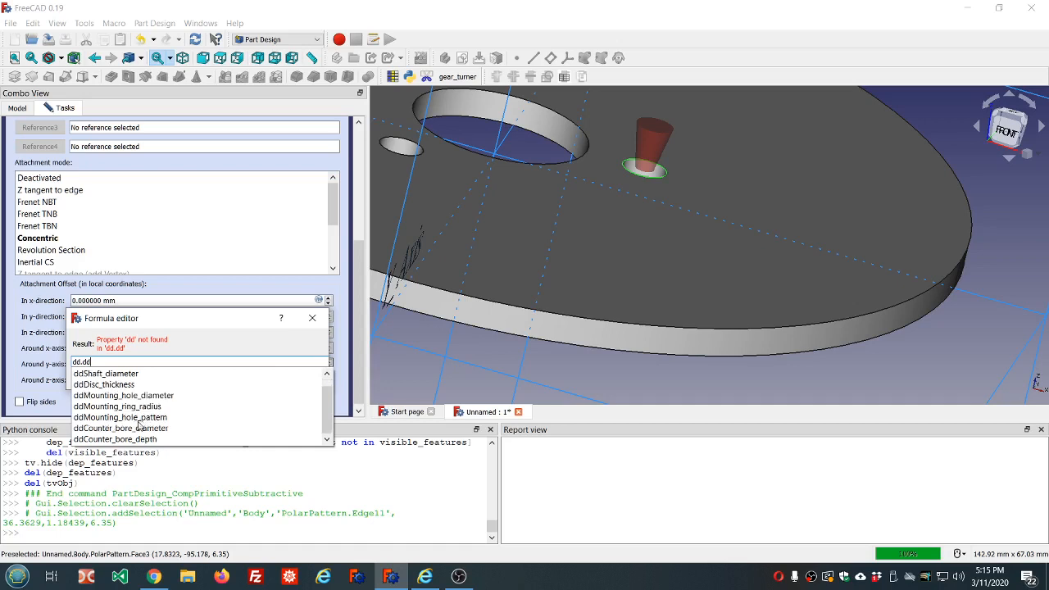
pyautogui.click(112, 438)
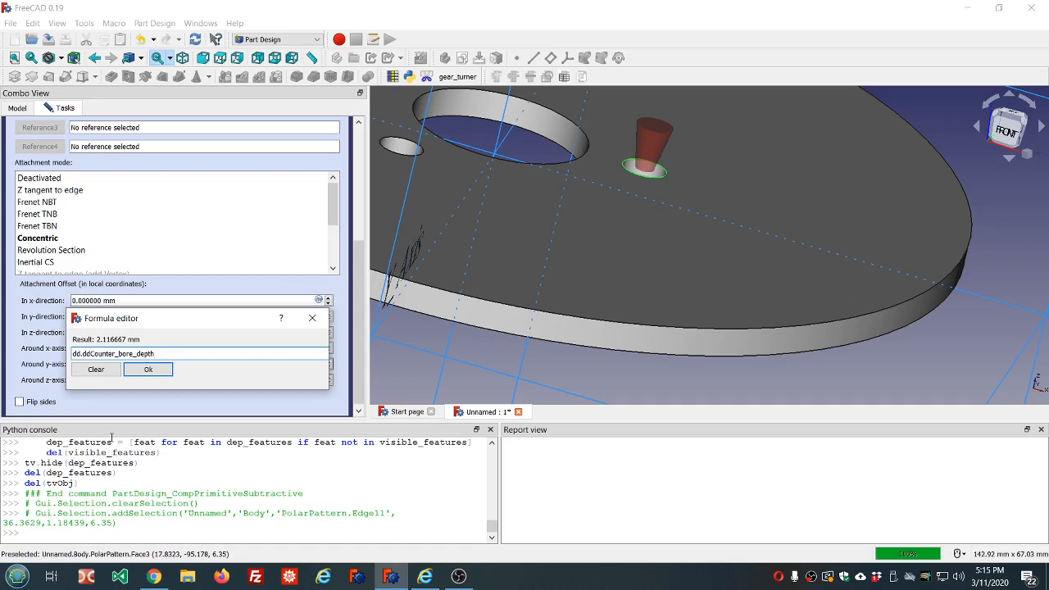
pyautogui.write('*-1')
pyautogui.click(148, 370)
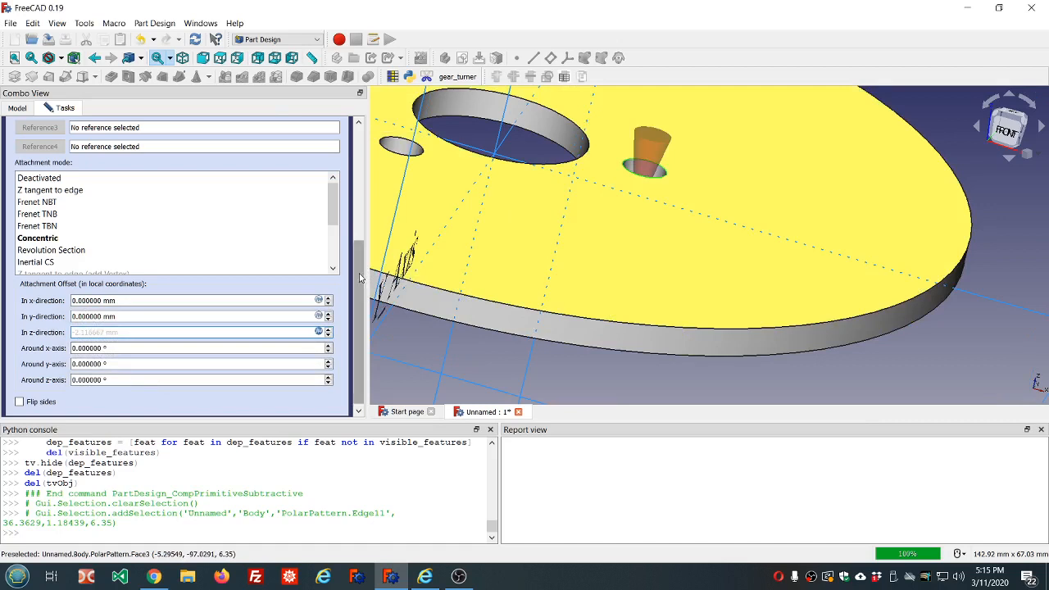
pyautogui.moveTo(359, 277); pyautogui.dragTo(357, 141)
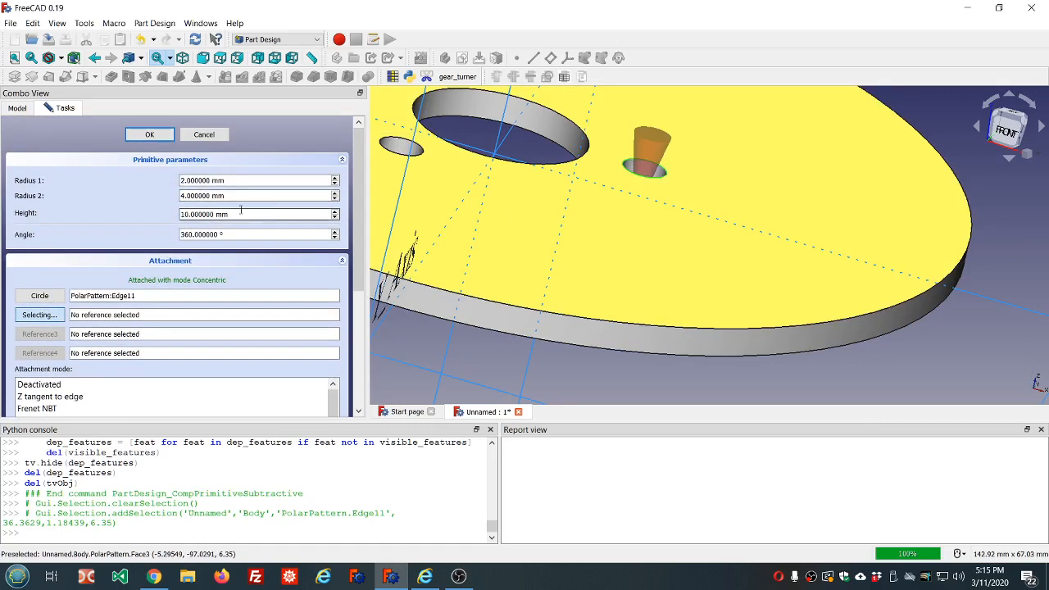
pyautogui.click(149, 136)
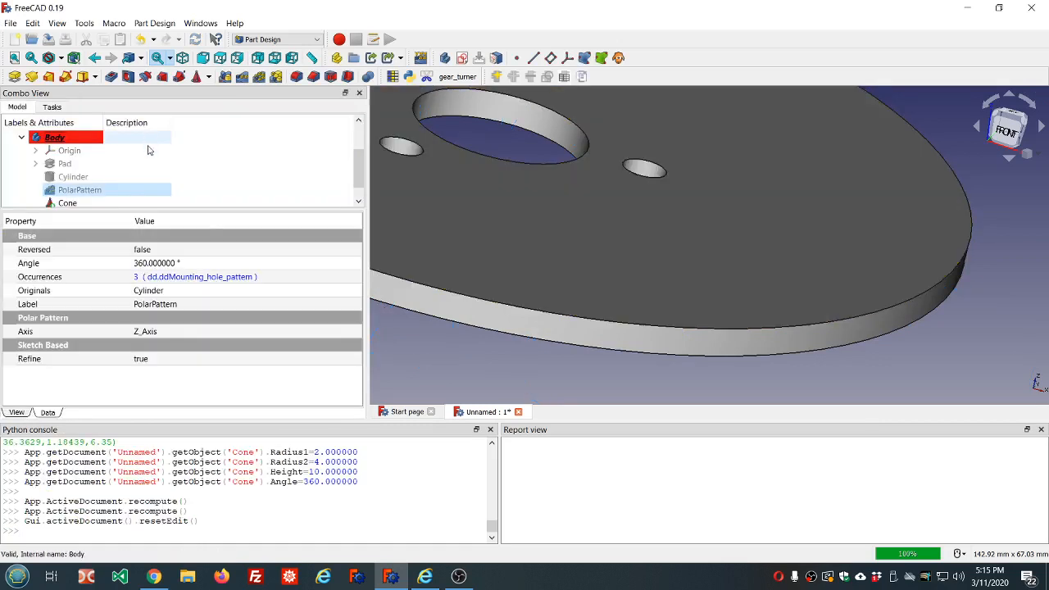
pyautogui.click(68, 205)
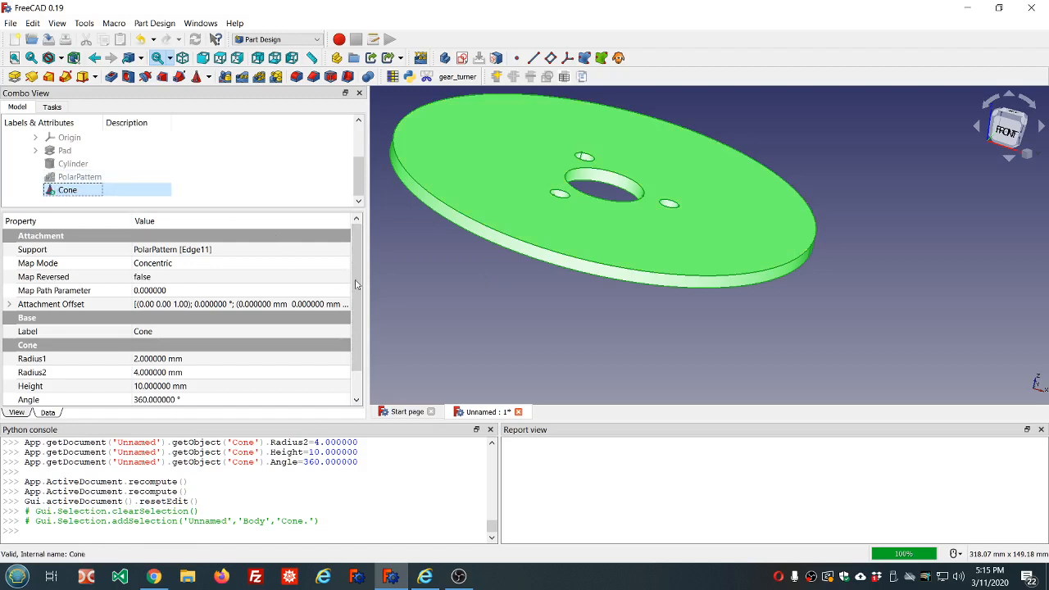
pyautogui.moveTo(358, 294); pyautogui.dragTo(357, 319)
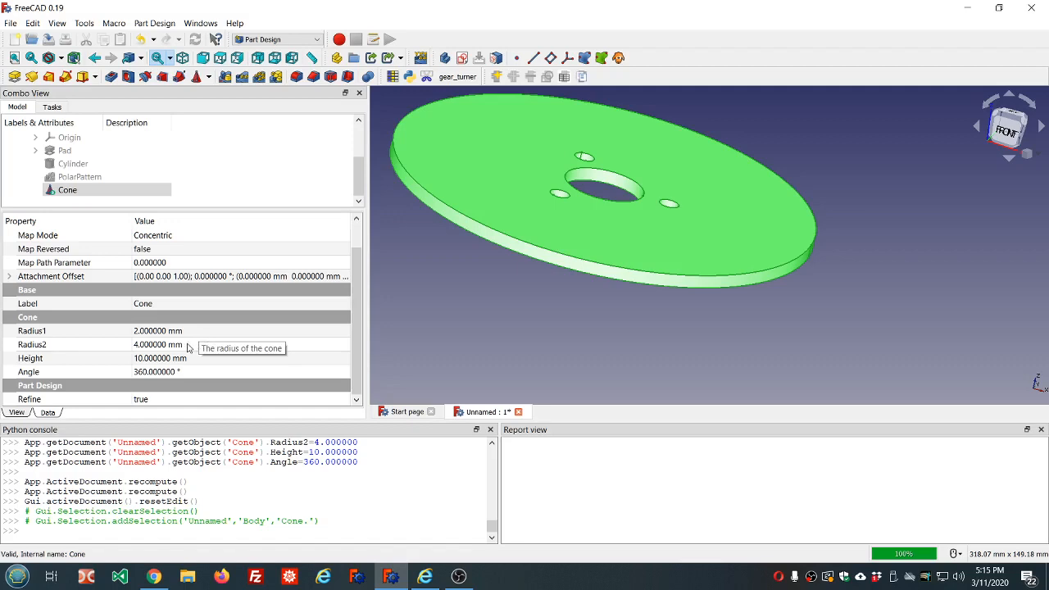
pyautogui.click(73, 190)
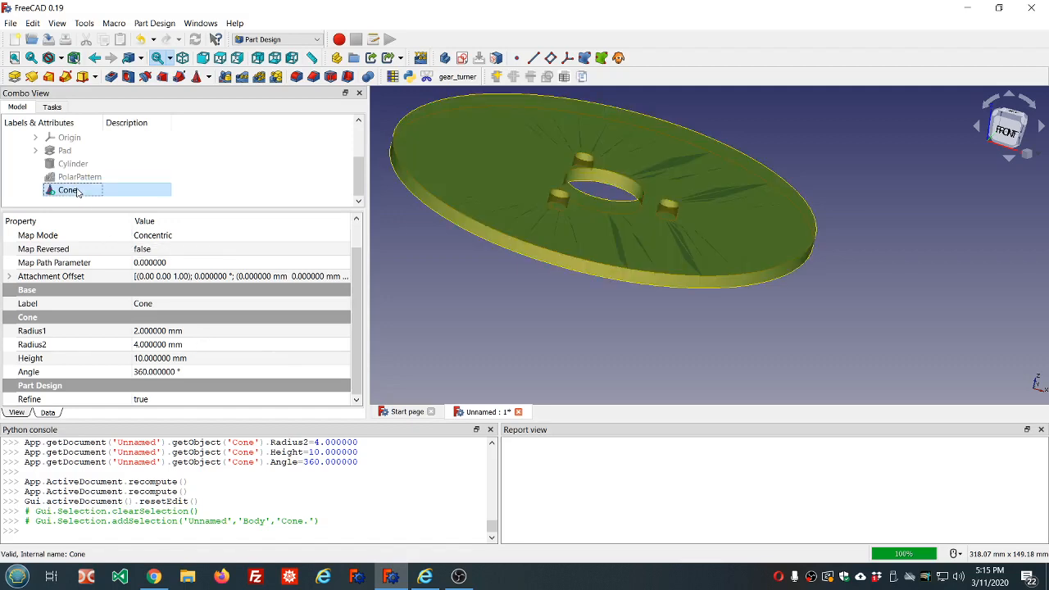
pyautogui.doubleClick(75, 191)
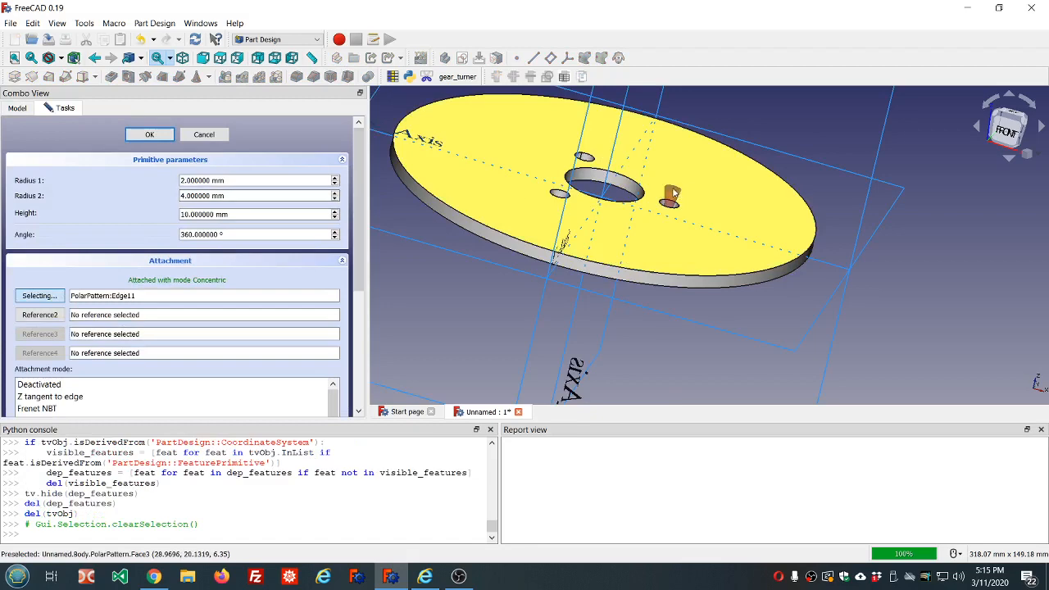
pyautogui.click(152, 136)
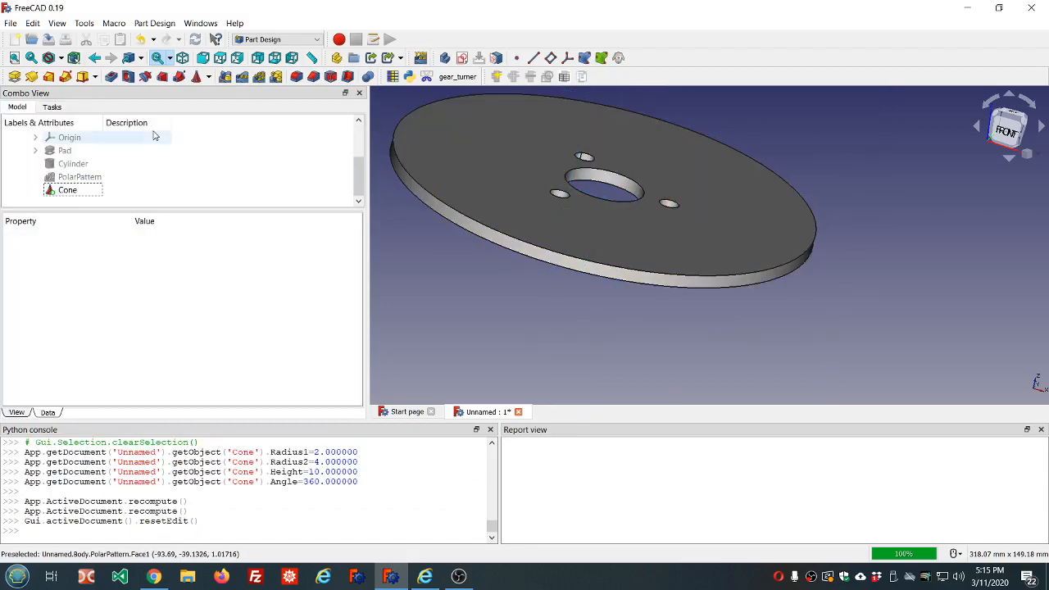
# Drive the cone's Radius2 with the formula dd.ddCounter_bore_diameter/2
pyautogui.click(139, 190)
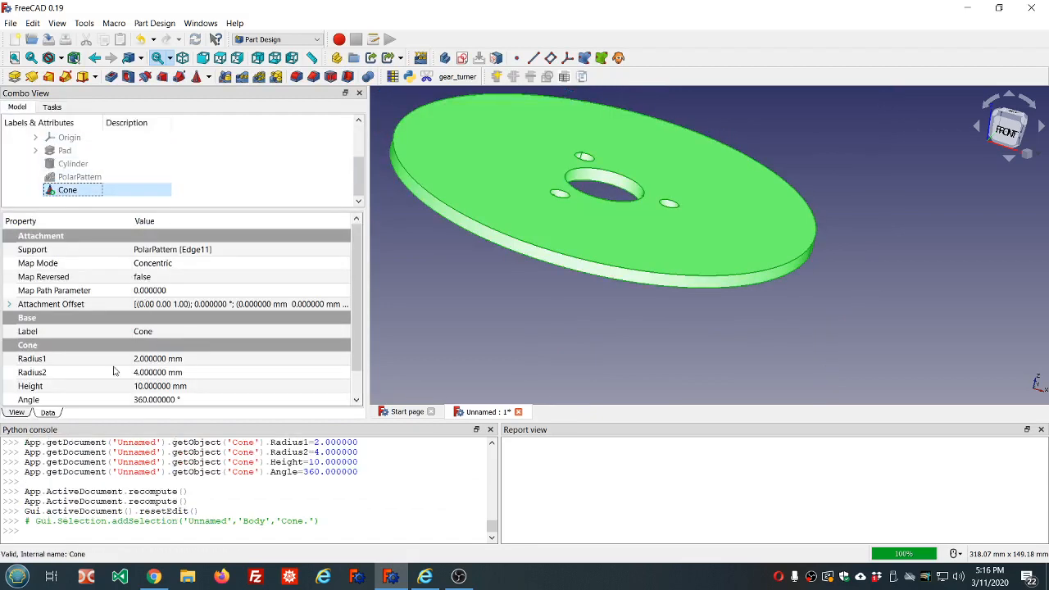
pyautogui.click(203, 372)
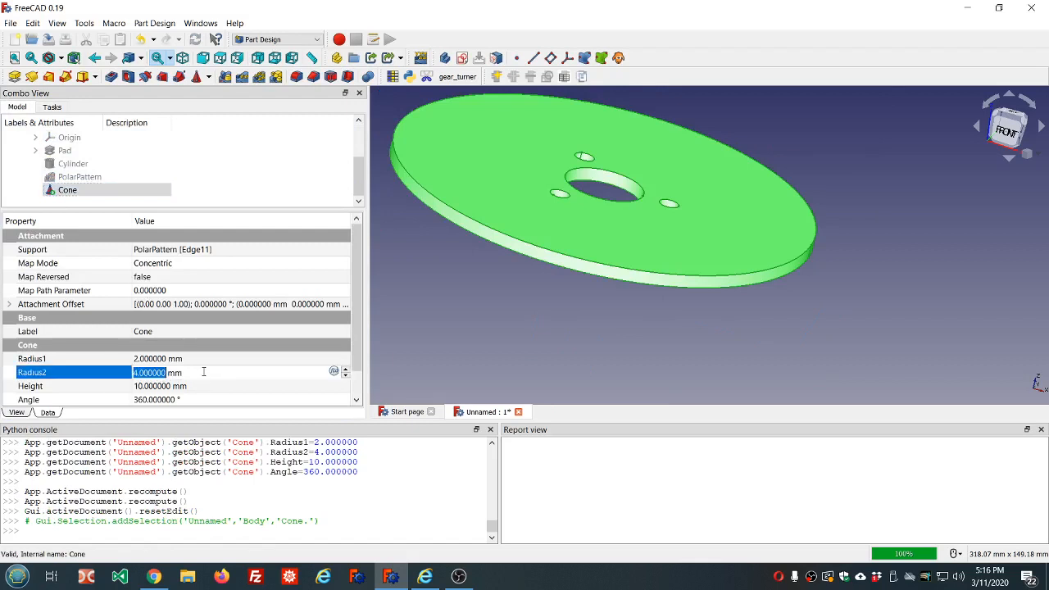
pyautogui.click(333, 371)
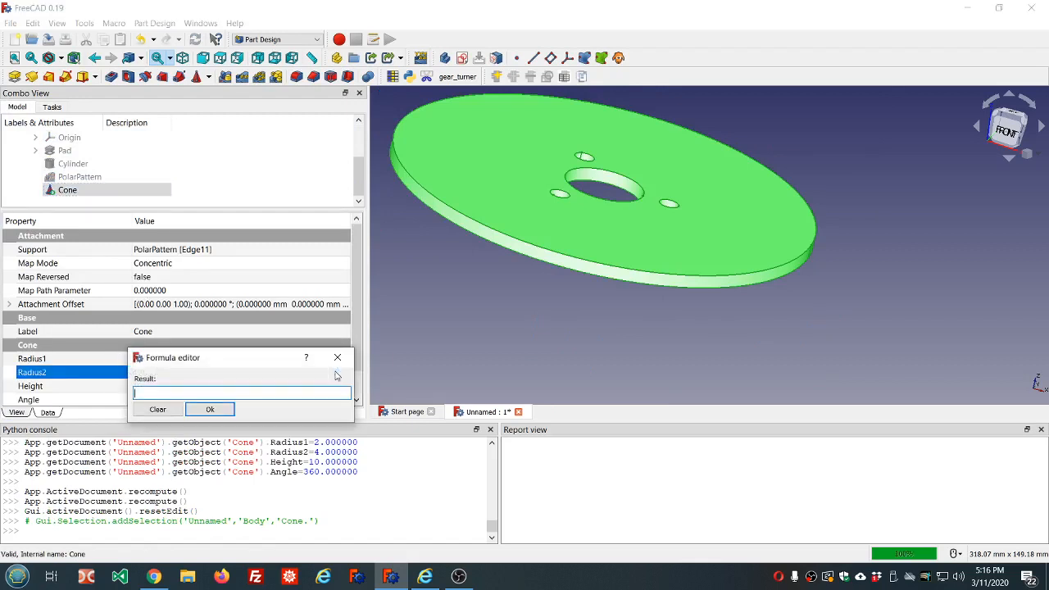
pyautogui.write('dd.dd')
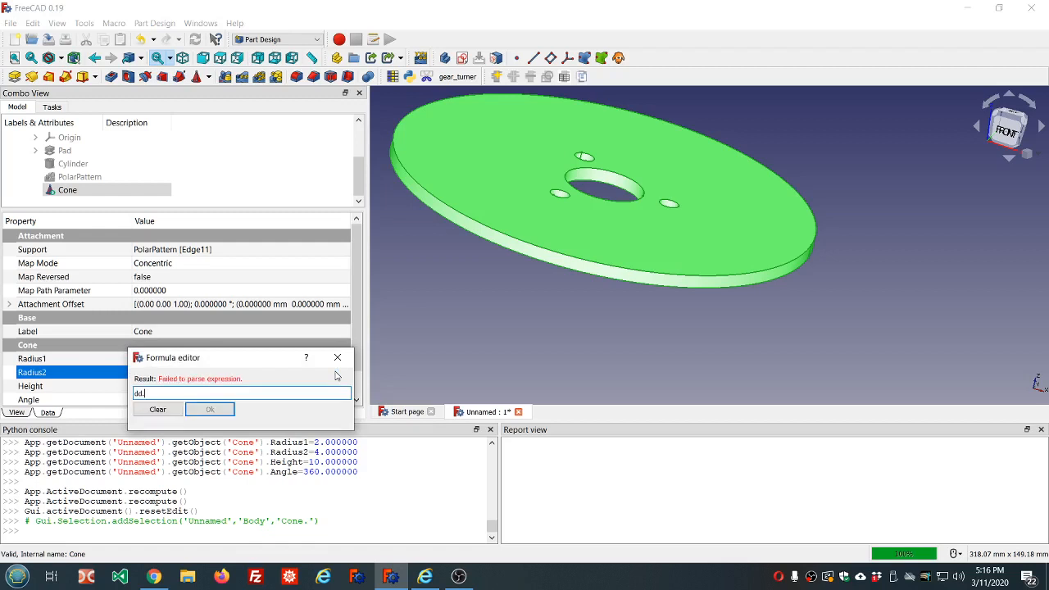
pyautogui.press('Down')
pyautogui.press('Down')
pyautogui.press('Down')
pyautogui.press('Down')
pyautogui.press('Down')
pyautogui.press('Down')
pyautogui.press('Down')
pyautogui.press('Down')
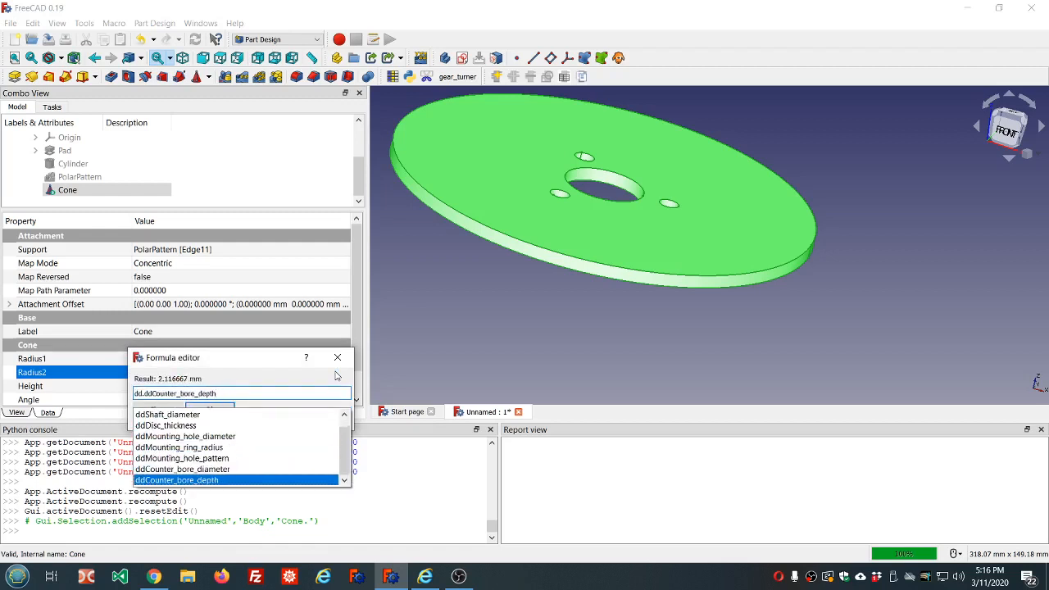
pyautogui.press('Down')
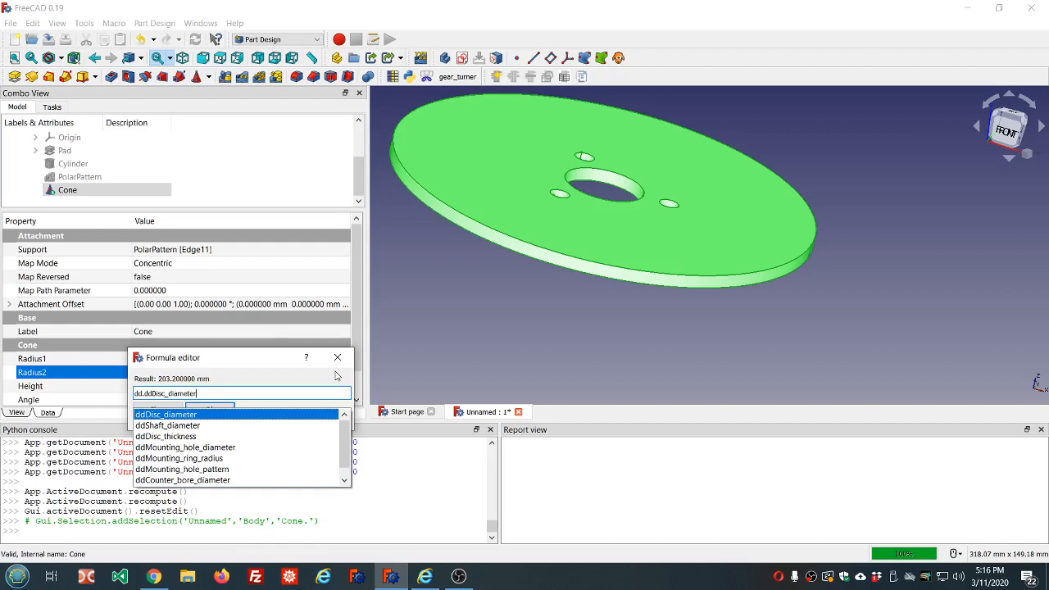
pyautogui.press('Down')
pyautogui.press('Down')
pyautogui.press('Down')
pyautogui.press('Down')
pyautogui.press('Down')
pyautogui.press('Down')
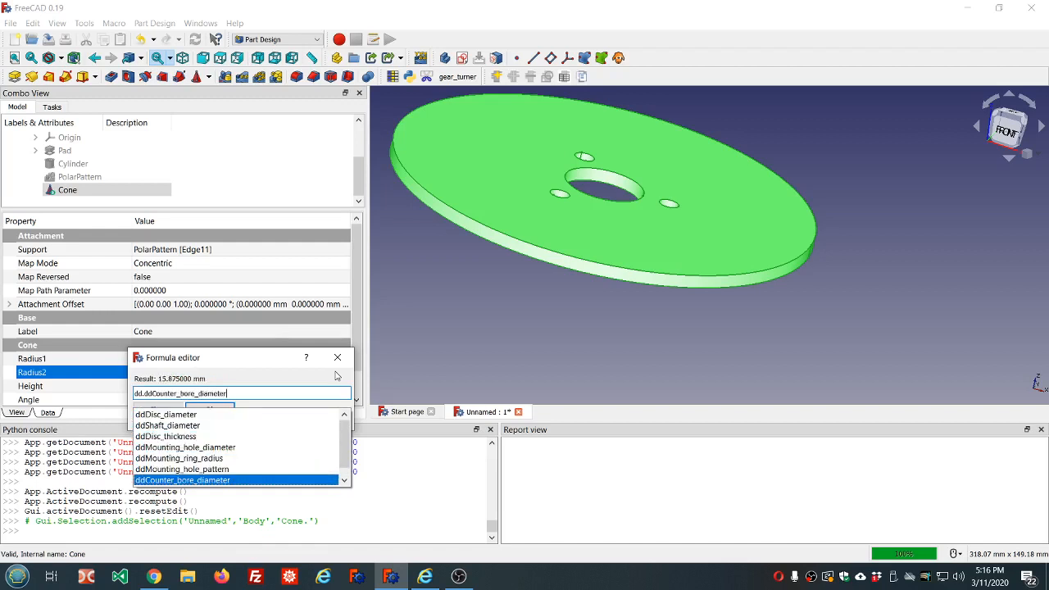
pyautogui.press('Return')
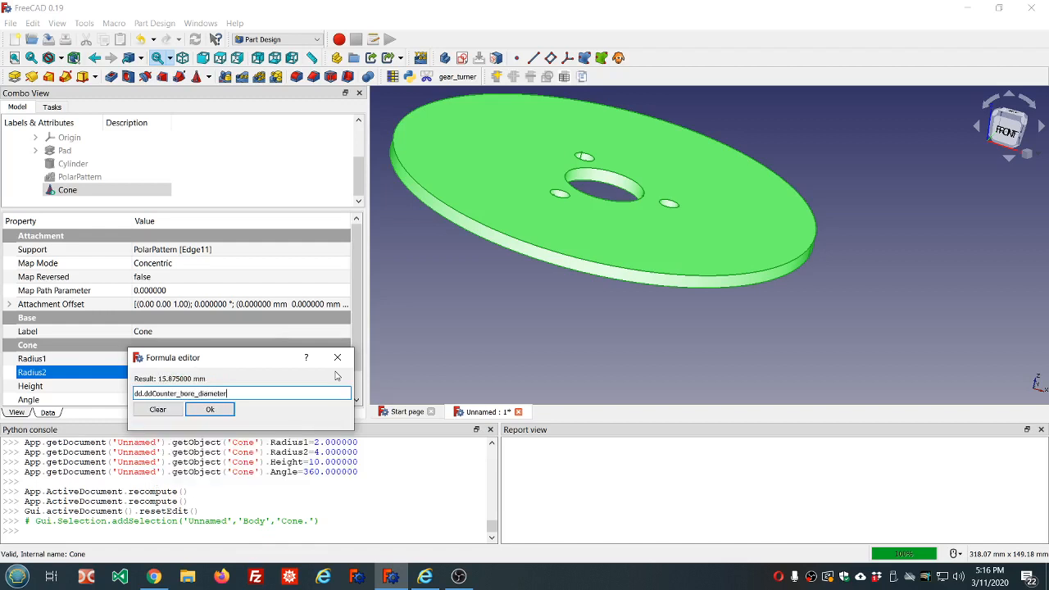
pyautogui.write('/2')
pyautogui.click(210, 408)
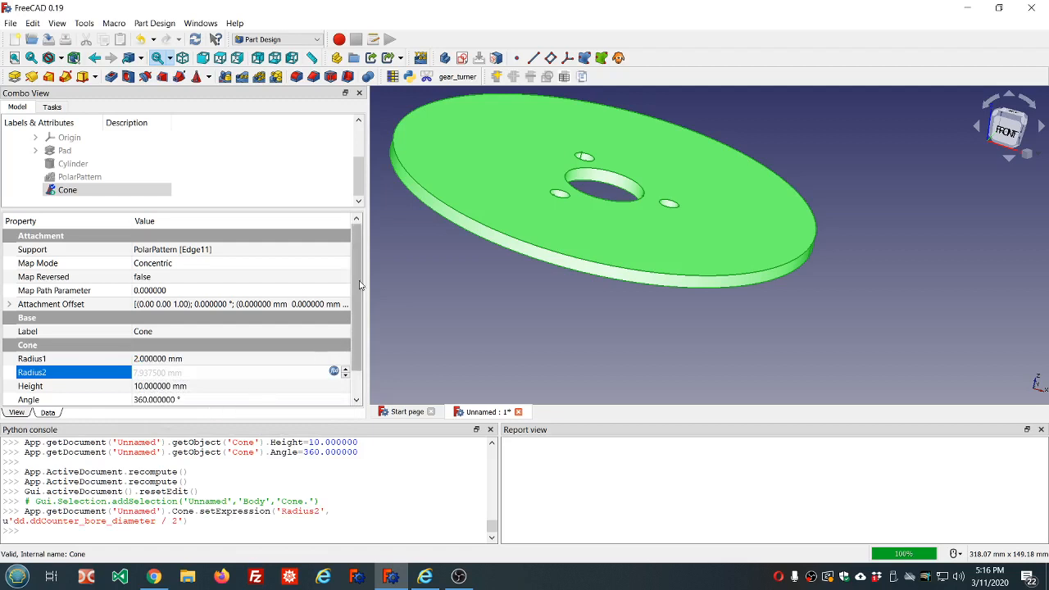
# Drive the cone's Radius1 with the formula dd.ddMounting_hole_diameter/2
pyautogui.scroll(-1, 359, 285)
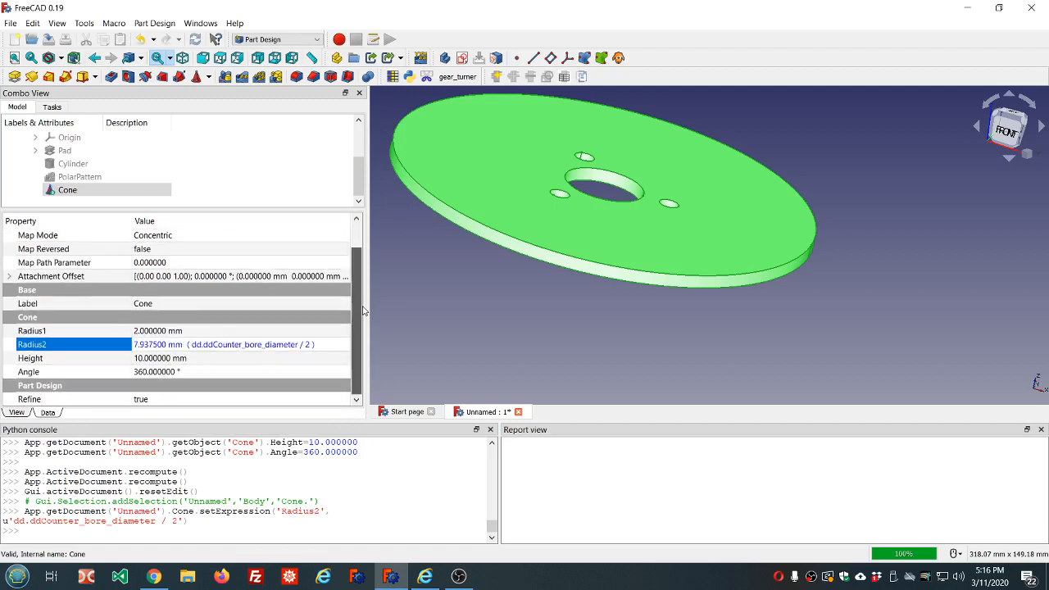
pyautogui.click(243, 360)
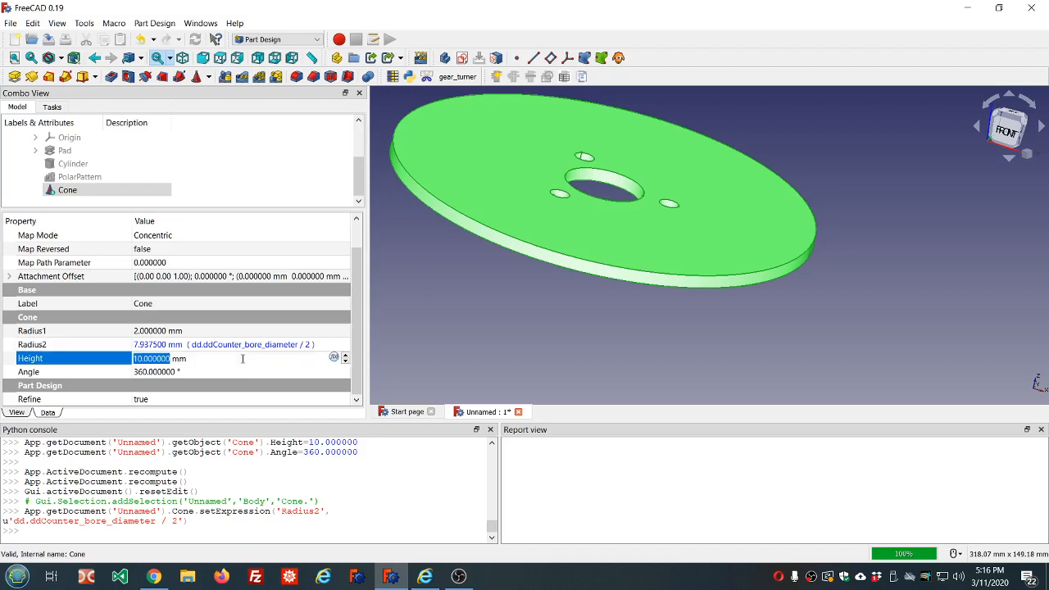
pyautogui.click(259, 331)
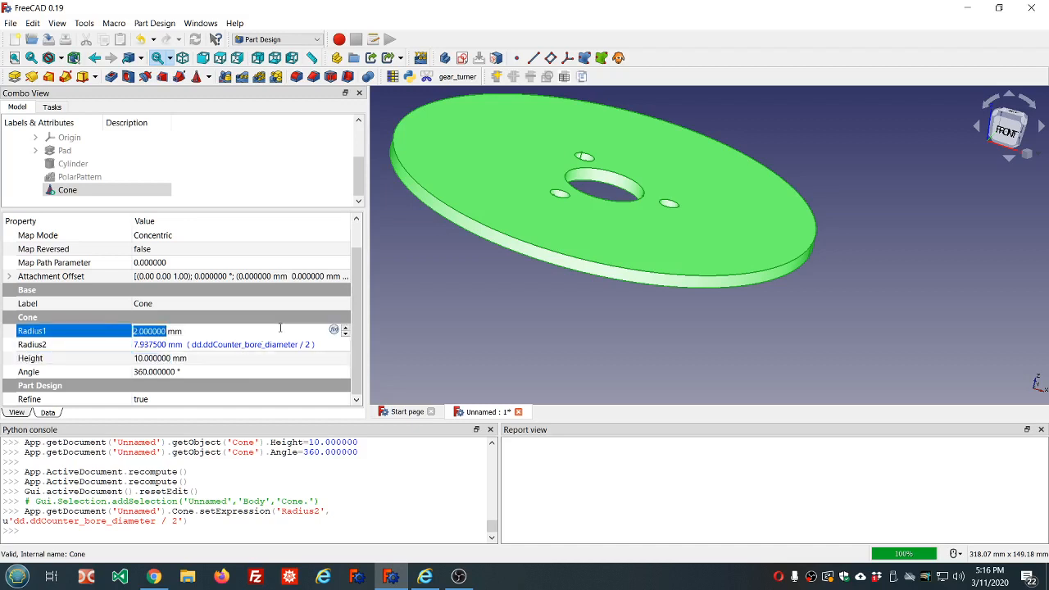
pyautogui.click(333, 330)
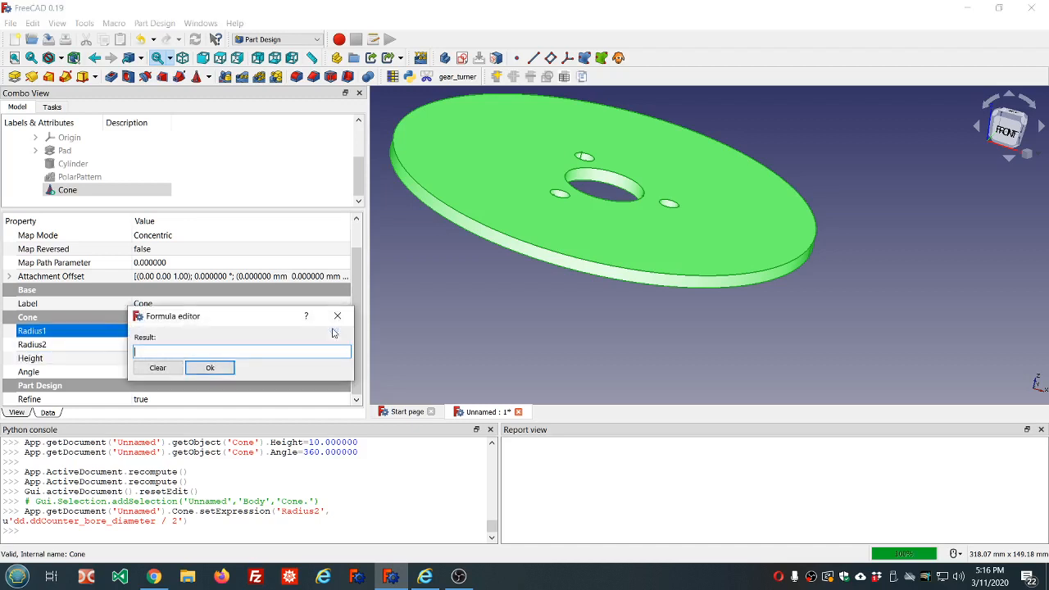
pyautogui.write('dd.dd')
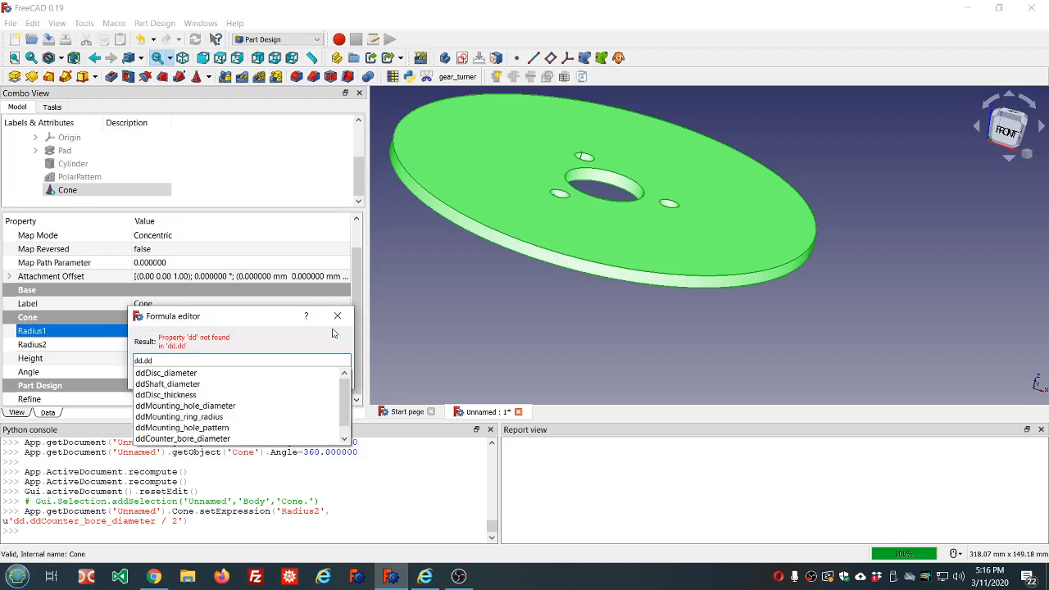
pyautogui.scroll(-1, 234, 405)
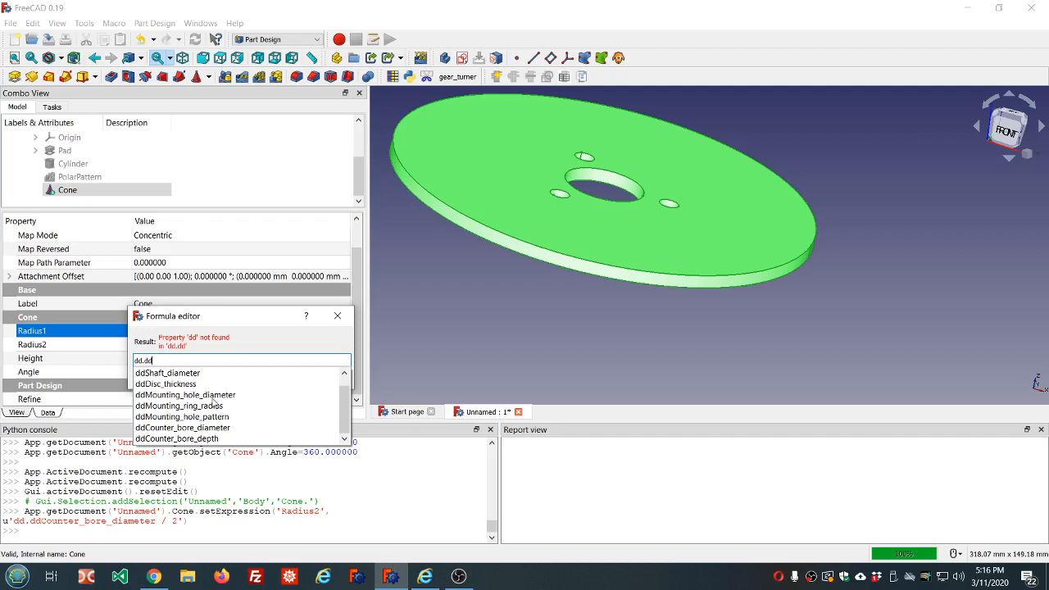
pyautogui.click(212, 396)
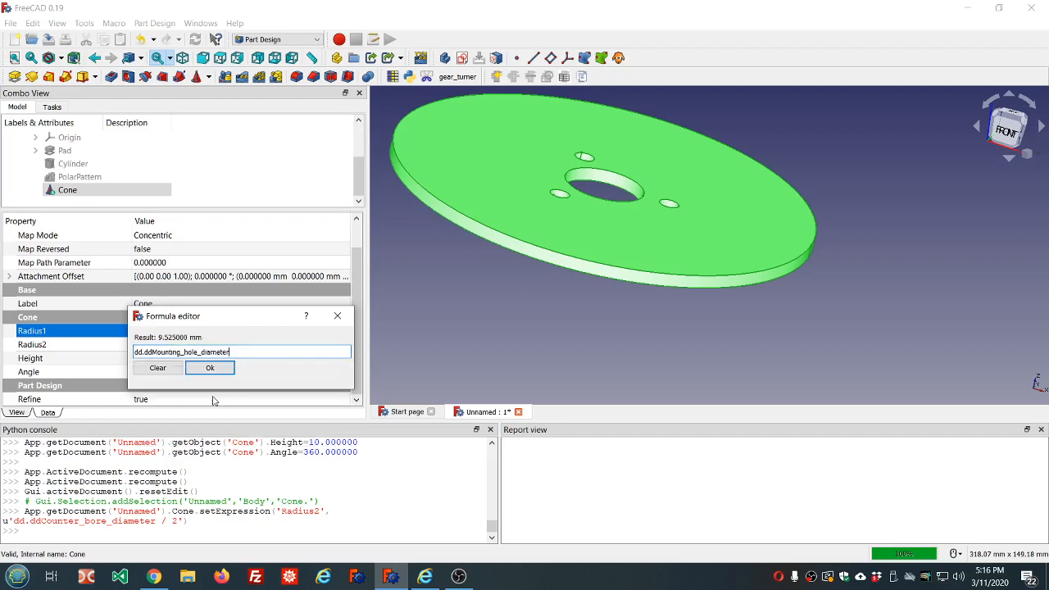
pyautogui.write('/2')
pyautogui.click(214, 368)
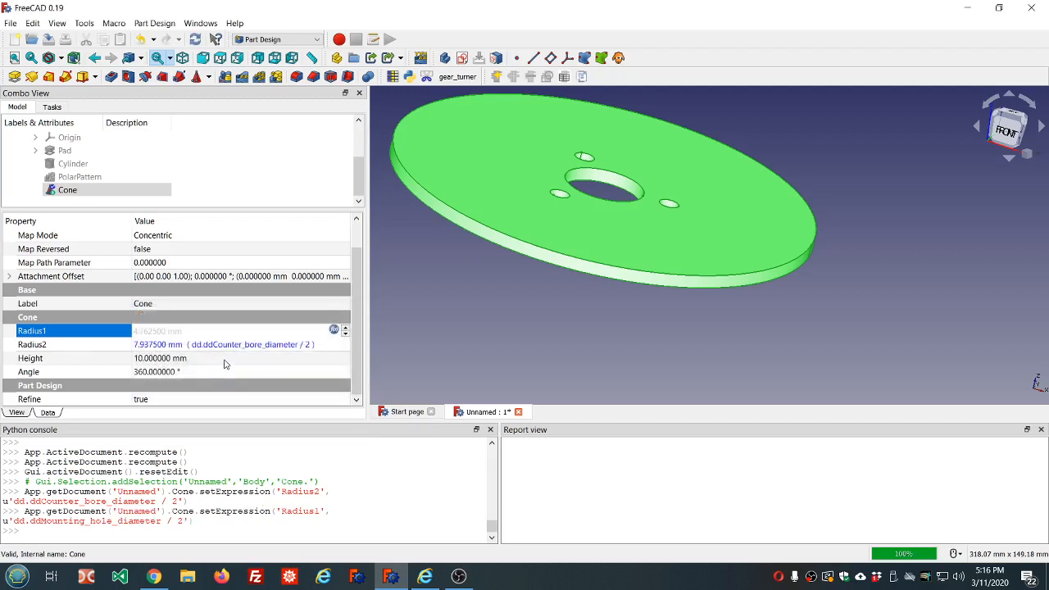
# Drive the cone's Height with the formula dd.ddDisc_thickness-dd.ddCounter_bore_depth and clear the selection
pyautogui.click(226, 359)
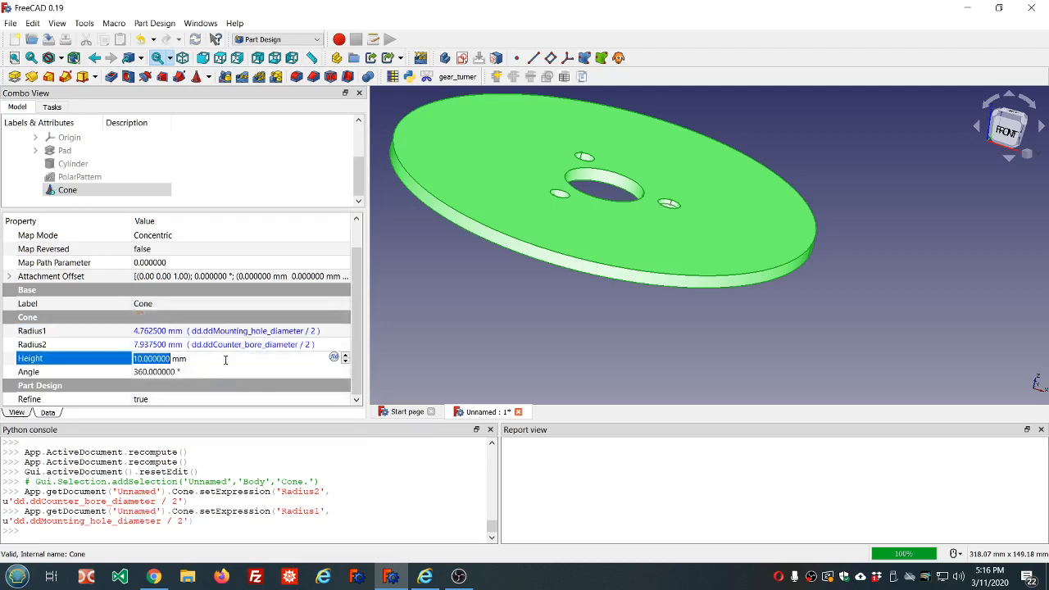
pyautogui.click(334, 358)
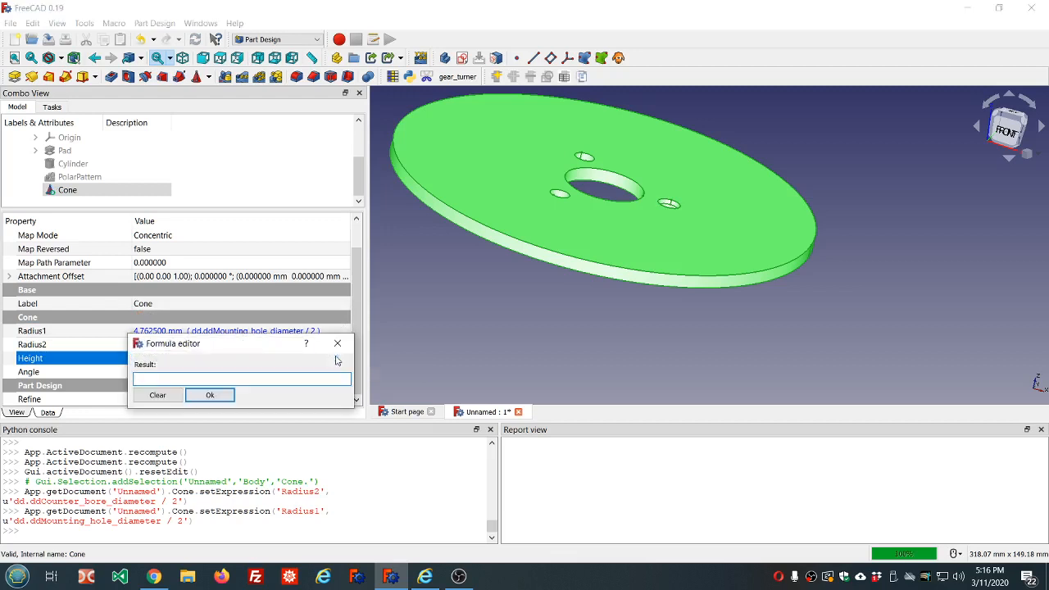
pyautogui.write('dd.dd')
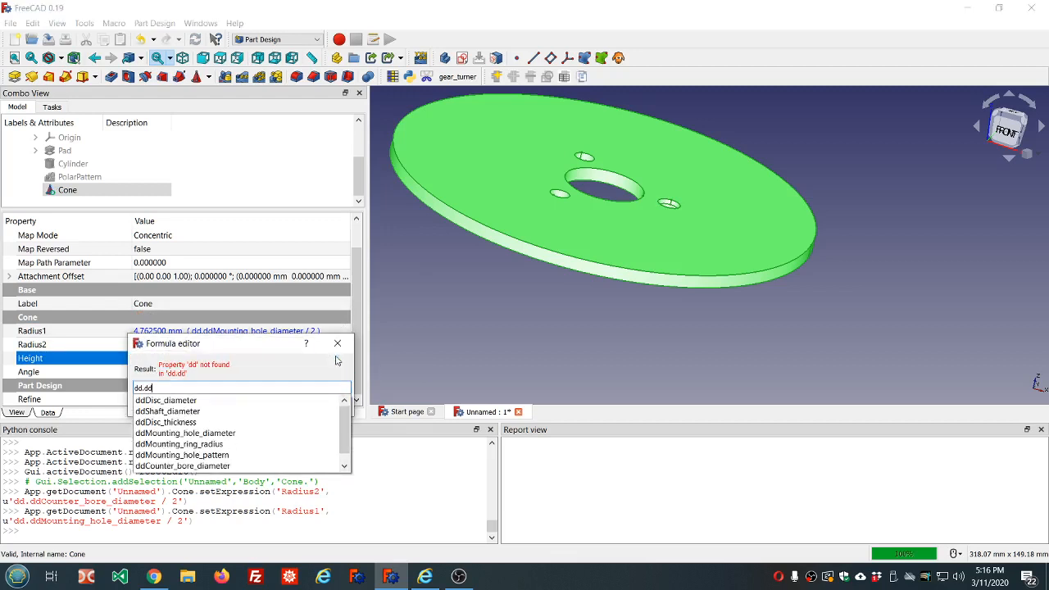
pyautogui.press('Down')
pyautogui.press('Down')
pyautogui.press('Down')
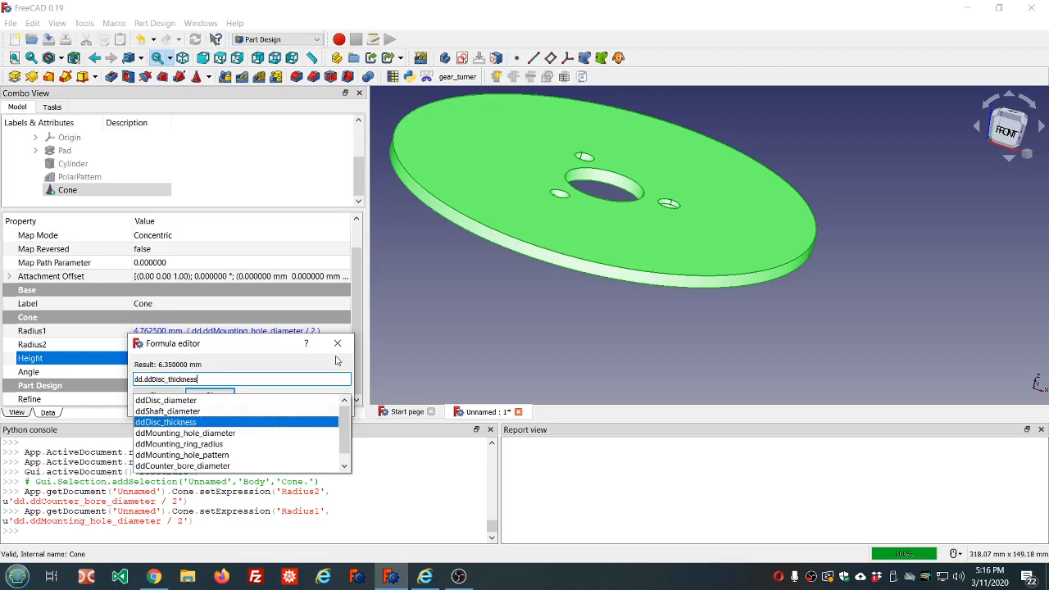
pyautogui.press('Return')
pyautogui.write('-dd')
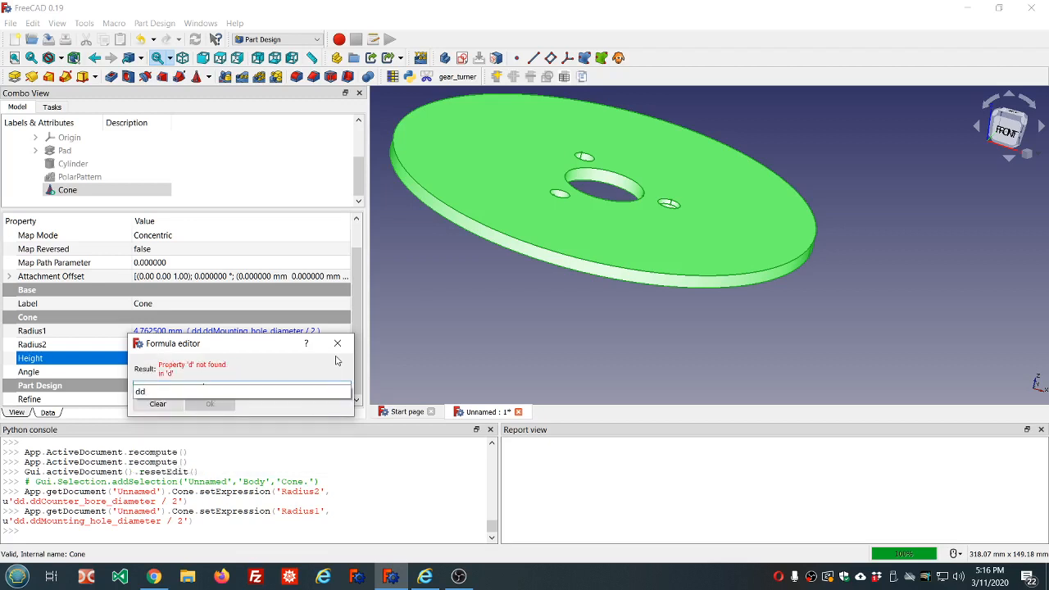
pyautogui.write('.ddDisc_thickness-dd.dd')
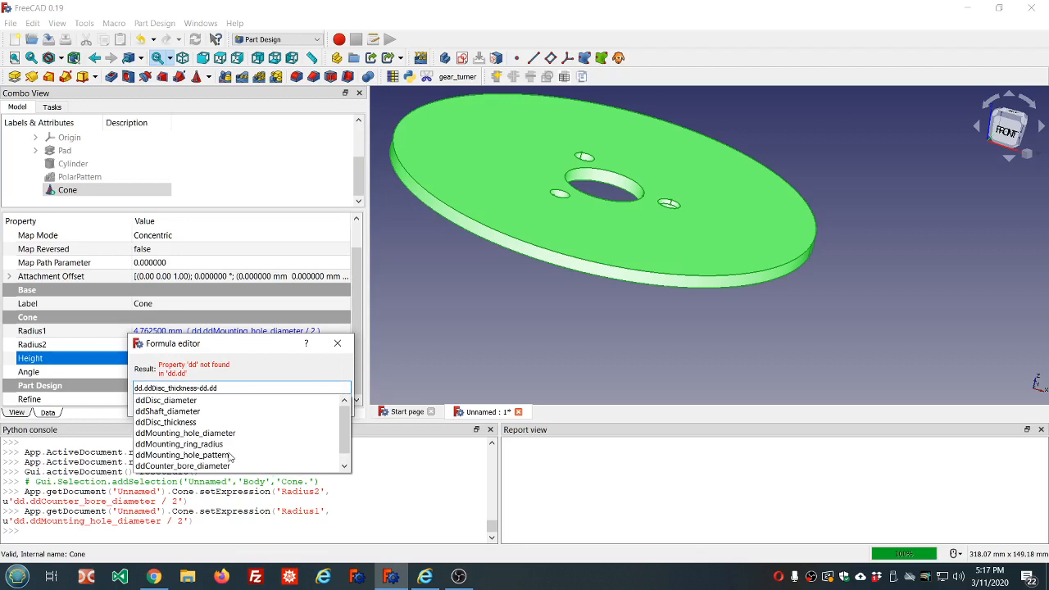
pyautogui.scroll(-1, 230, 457)
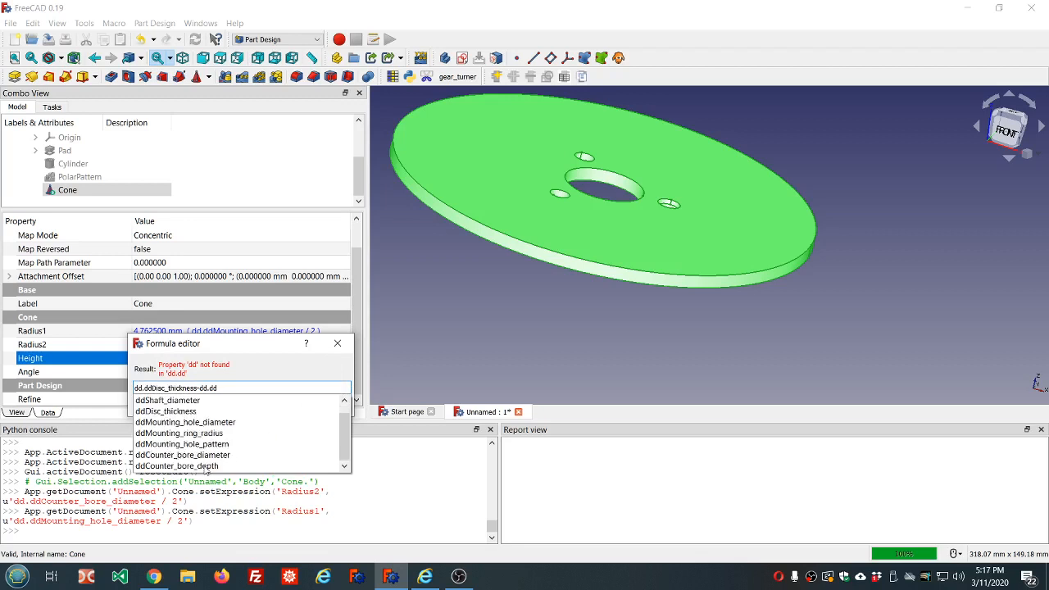
pyautogui.click(207, 467)
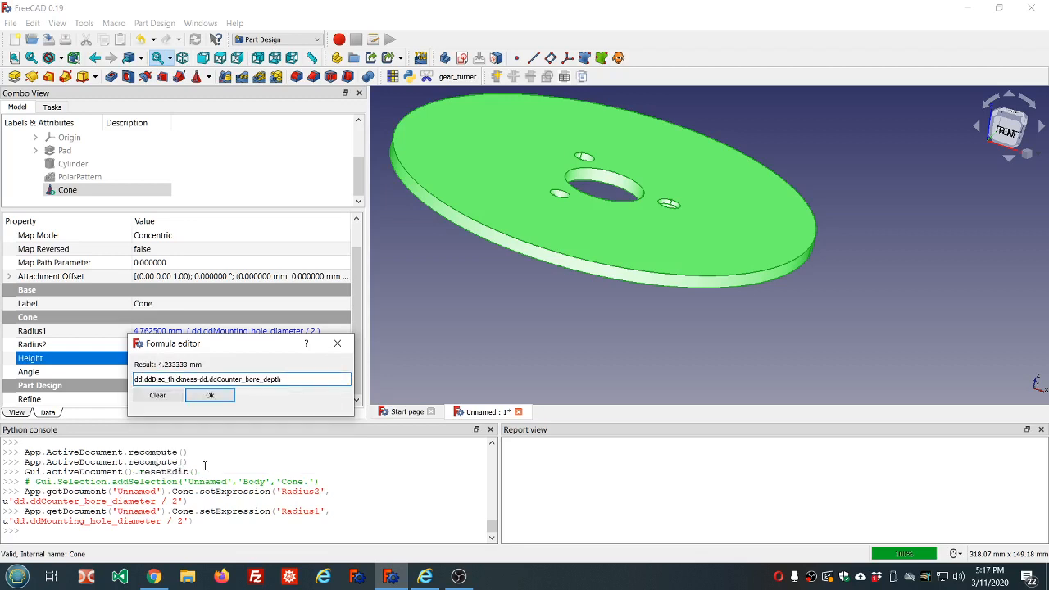
pyautogui.click(211, 396)
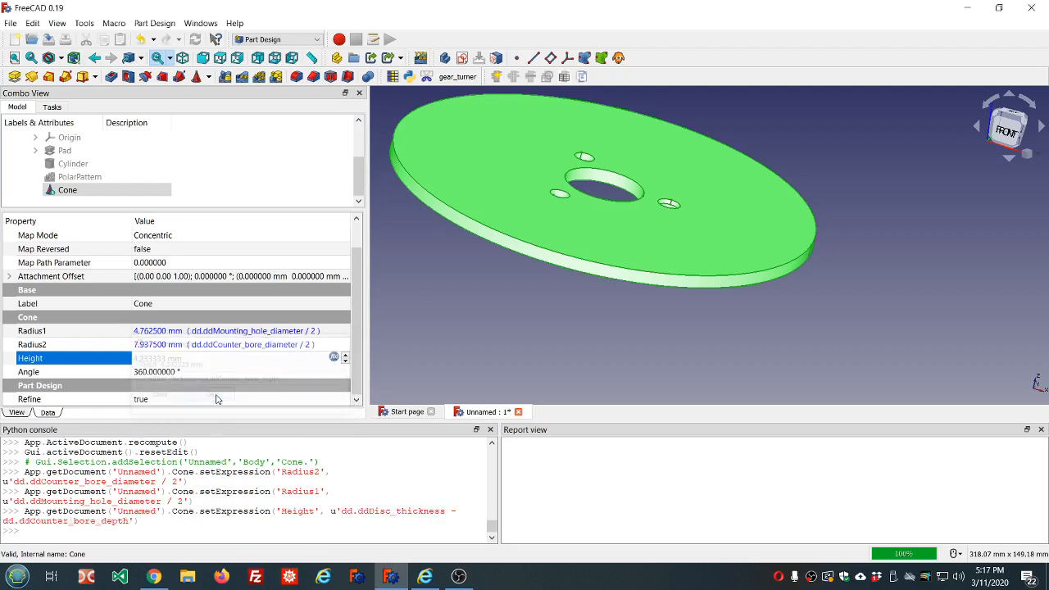
pyautogui.click(470, 309)
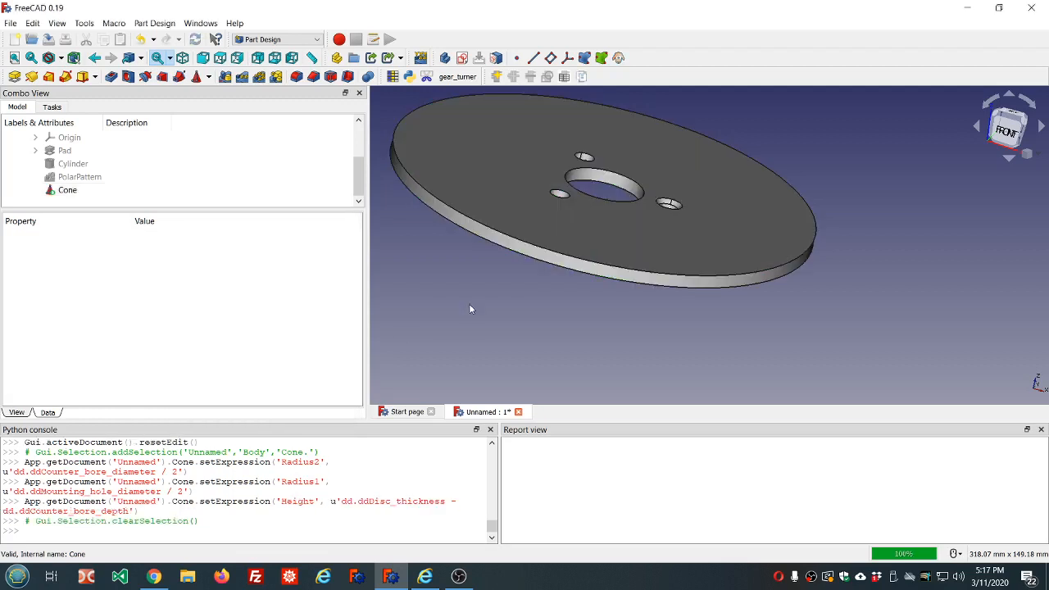
# Change the formula of the dd object's Counter_bore_depth property to ddDisc_thickness/2 to deepen the counterbore
pyautogui.moveTo(663, 229); pyautogui.dragTo(677, 275, button='middle')
pyautogui.scroll(-3, 643, 295)
pyautogui.scroll(6, 666, 333)
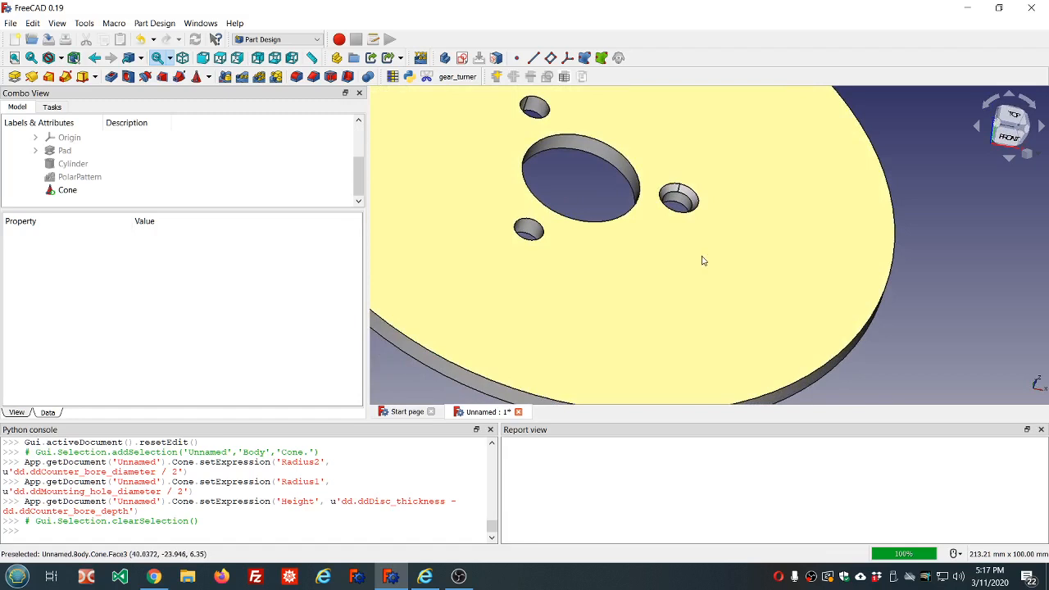
pyautogui.moveTo(699, 259); pyautogui.dragTo(700, 264, button='middle')
pyautogui.scroll(2, 148, 191)
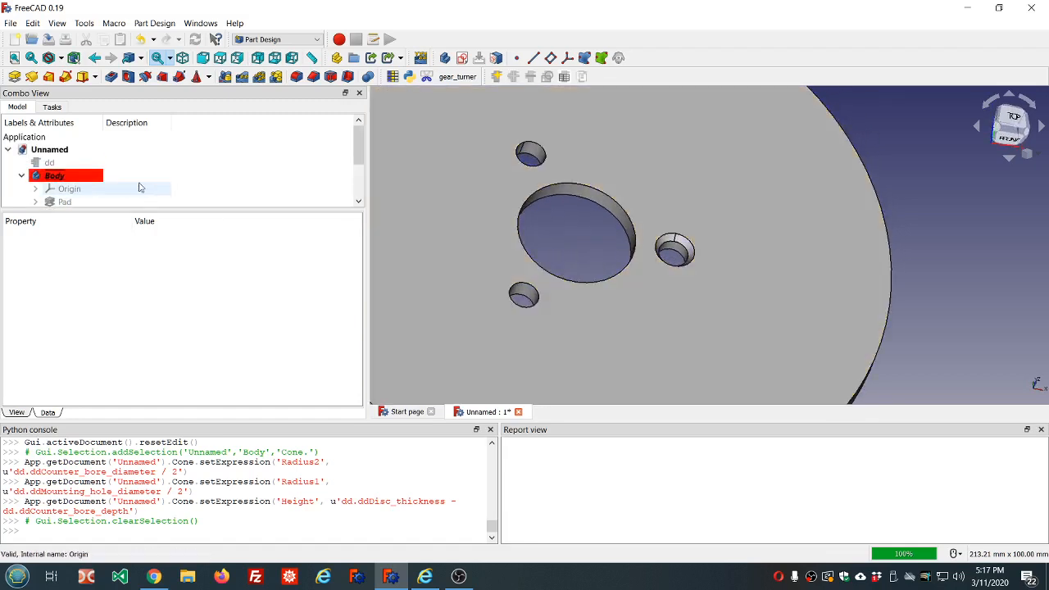
pyautogui.click(62, 162)
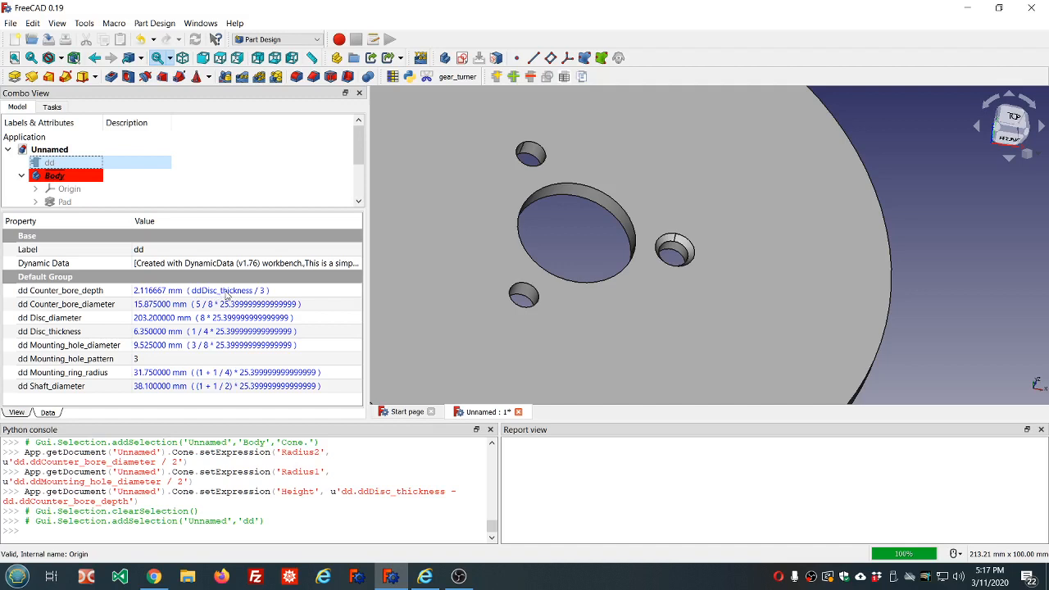
pyautogui.click(258, 292)
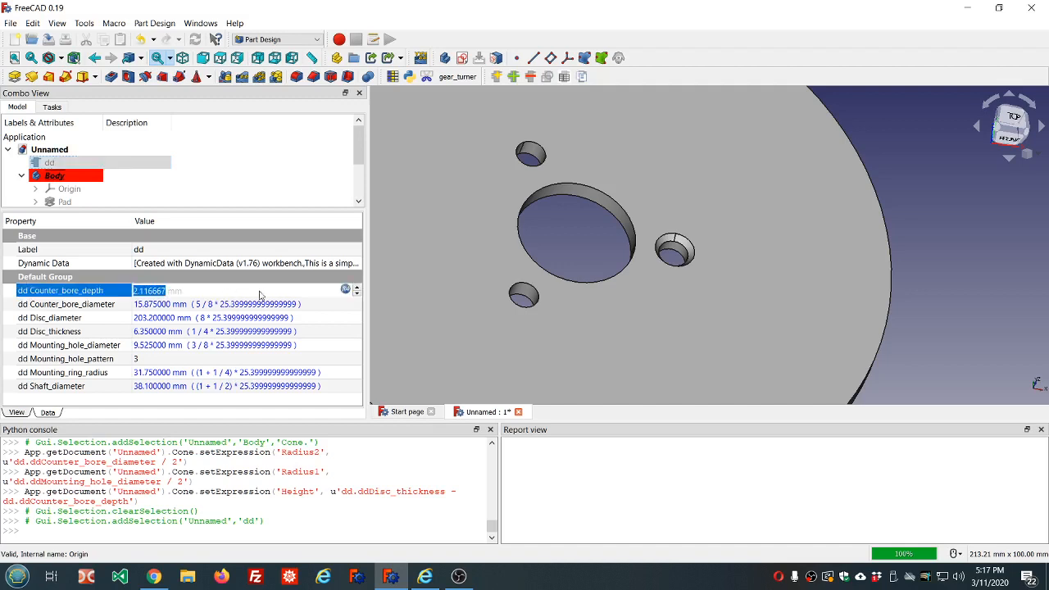
pyautogui.click(345, 291)
pyautogui.click(226, 312)
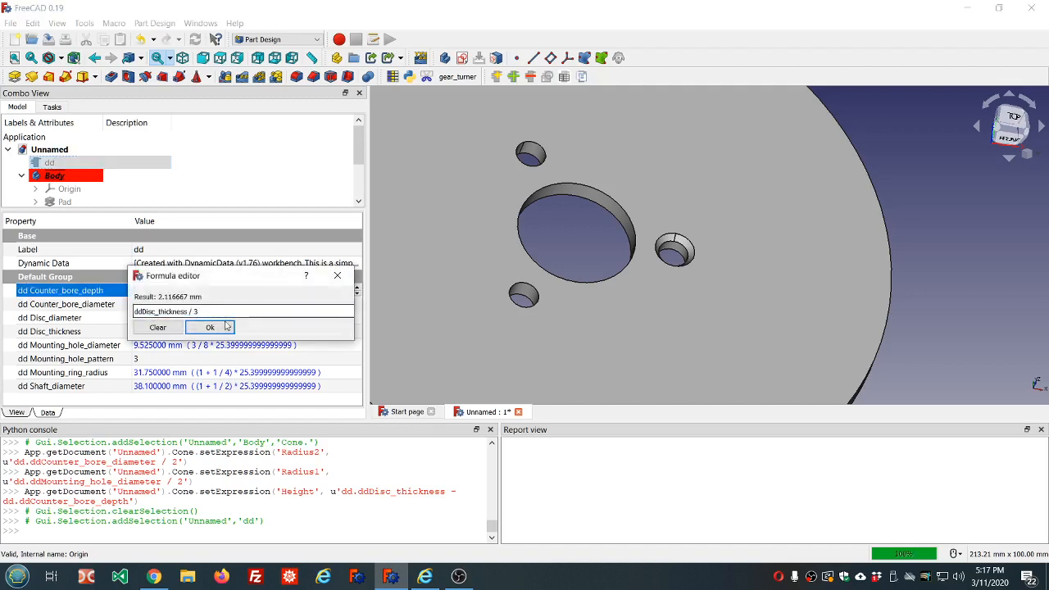
pyautogui.write('2')
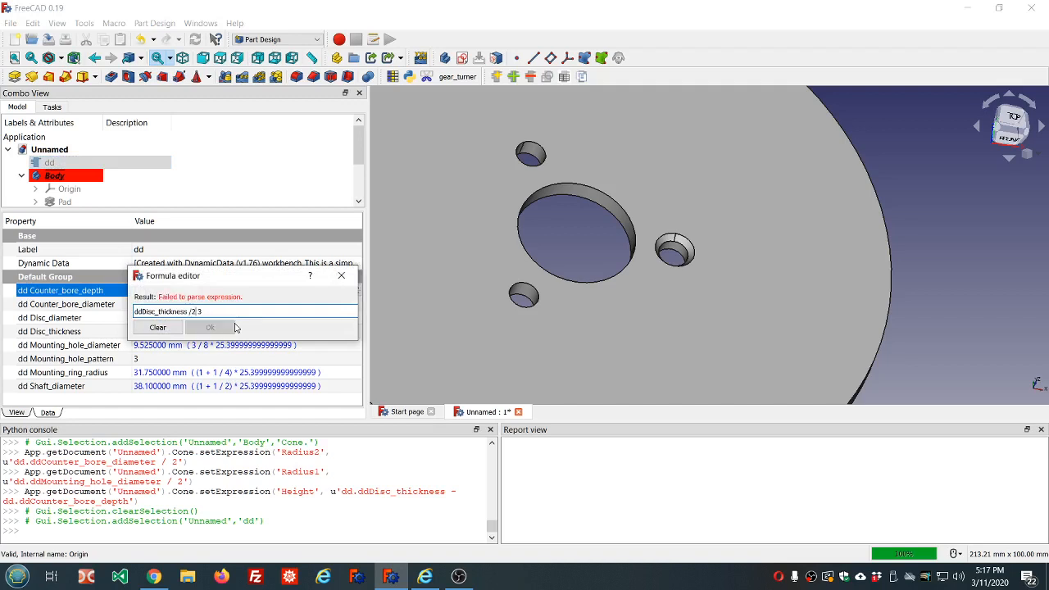
pyautogui.press('Delete')
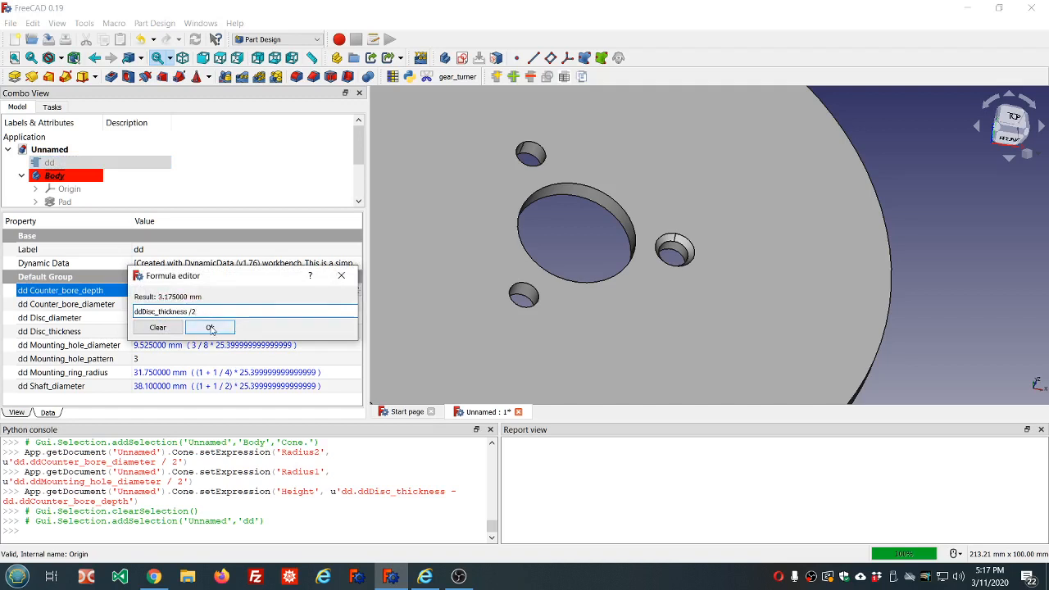
pyautogui.click(211, 327)
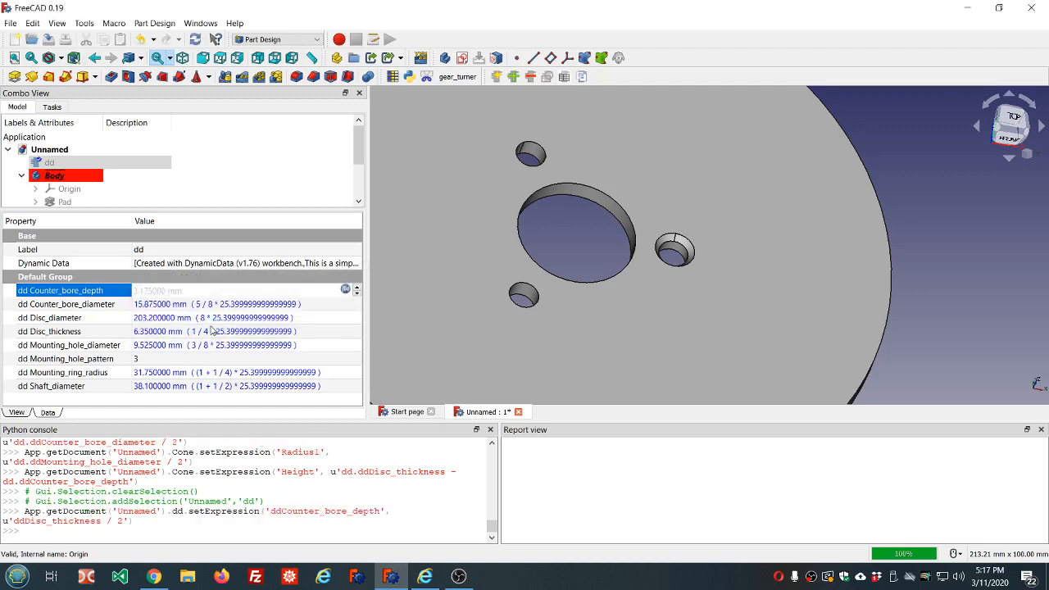
pyautogui.click(255, 164)
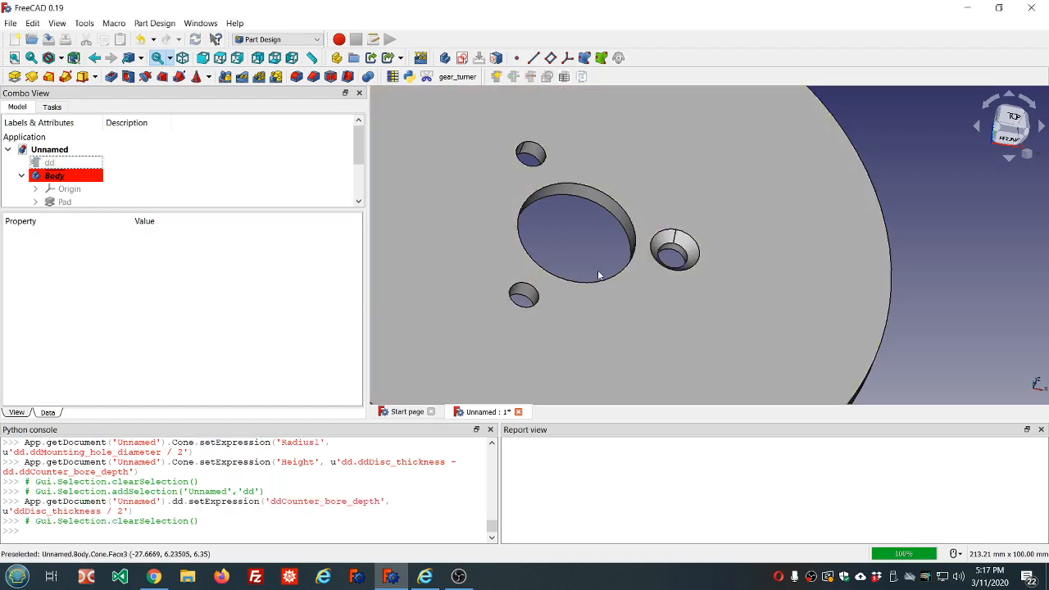
# Create a 360° polar pattern of the cone around the base Z axis
pyautogui.moveTo(670, 293); pyautogui.dragTo(668, 310, button='middle')
pyautogui.scroll(-4, 669, 311)
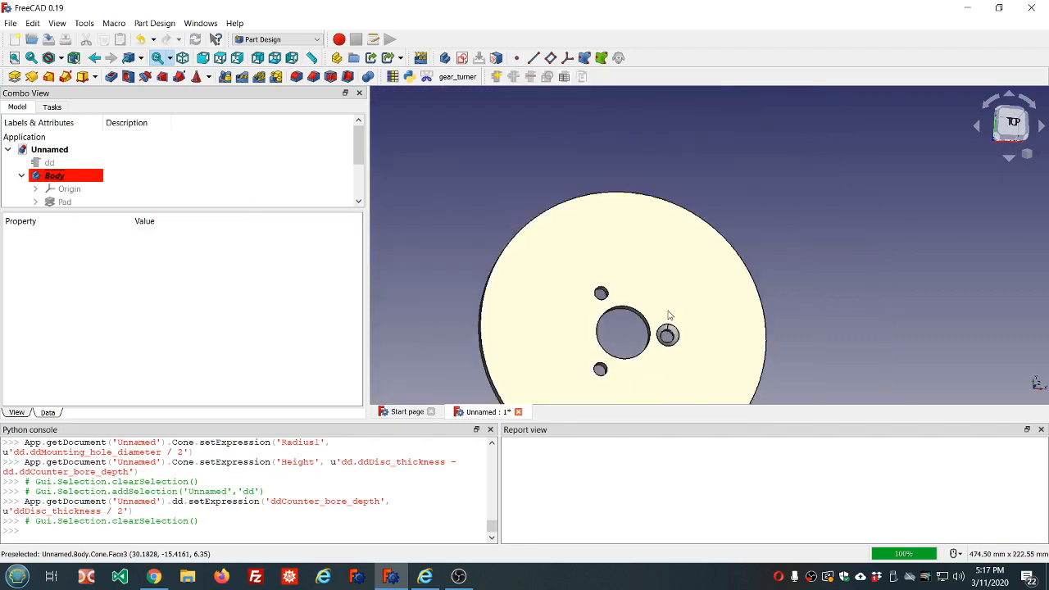
pyautogui.scroll(2, 675, 358)
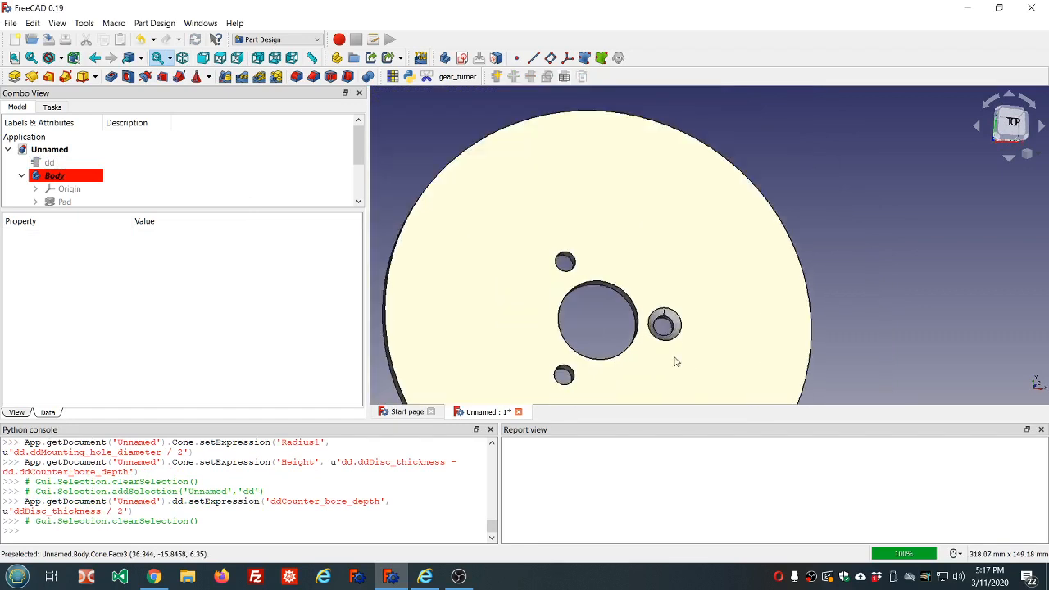
pyautogui.scroll(-2, 676, 361)
pyautogui.scroll(-2, 300, 163)
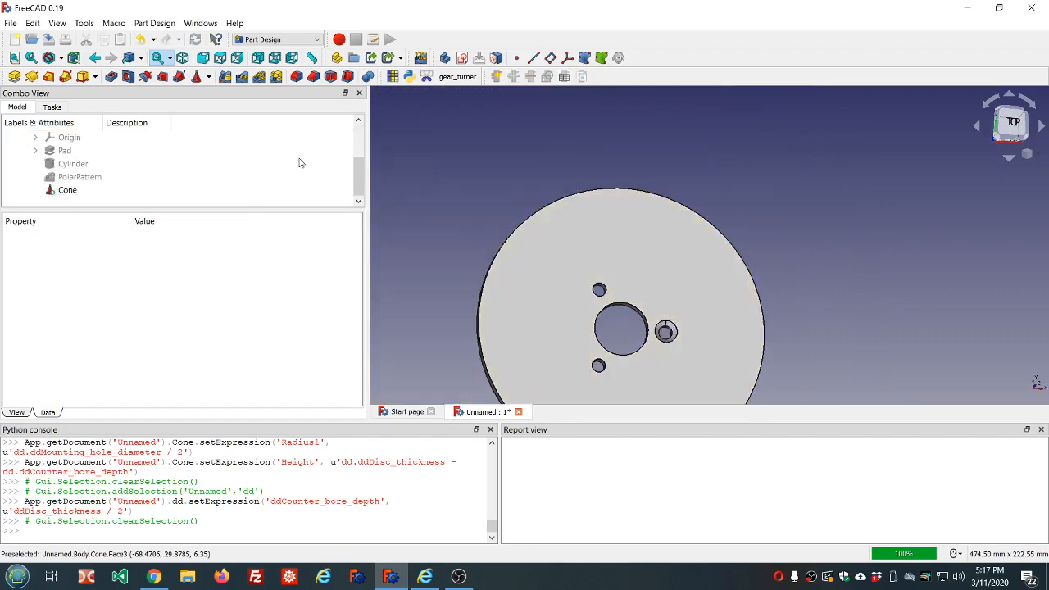
pyautogui.click(72, 190)
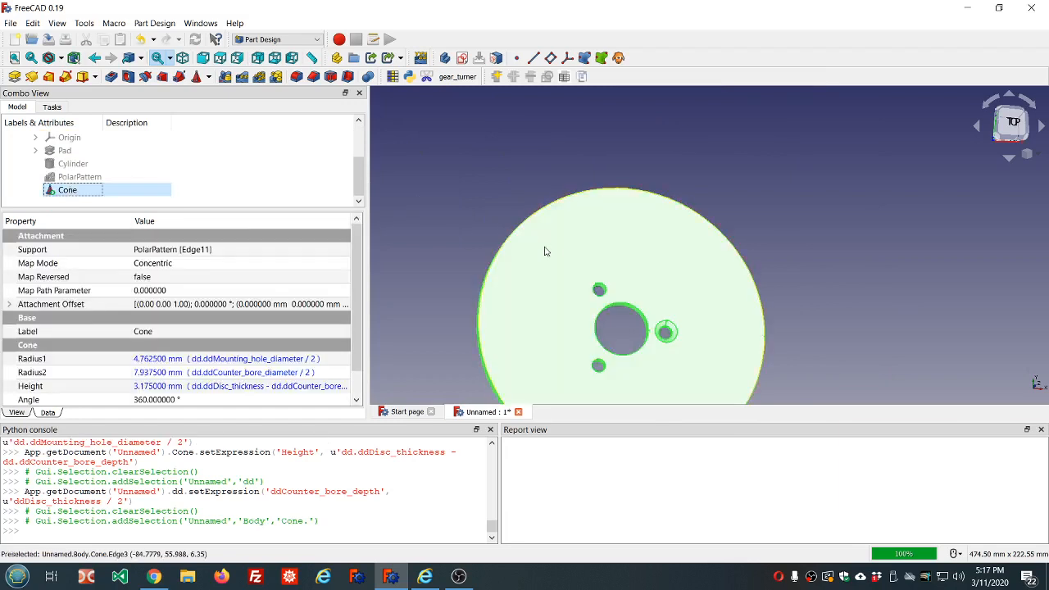
pyautogui.scroll(-3, 547, 254)
pyautogui.scroll(3, 491, 226)
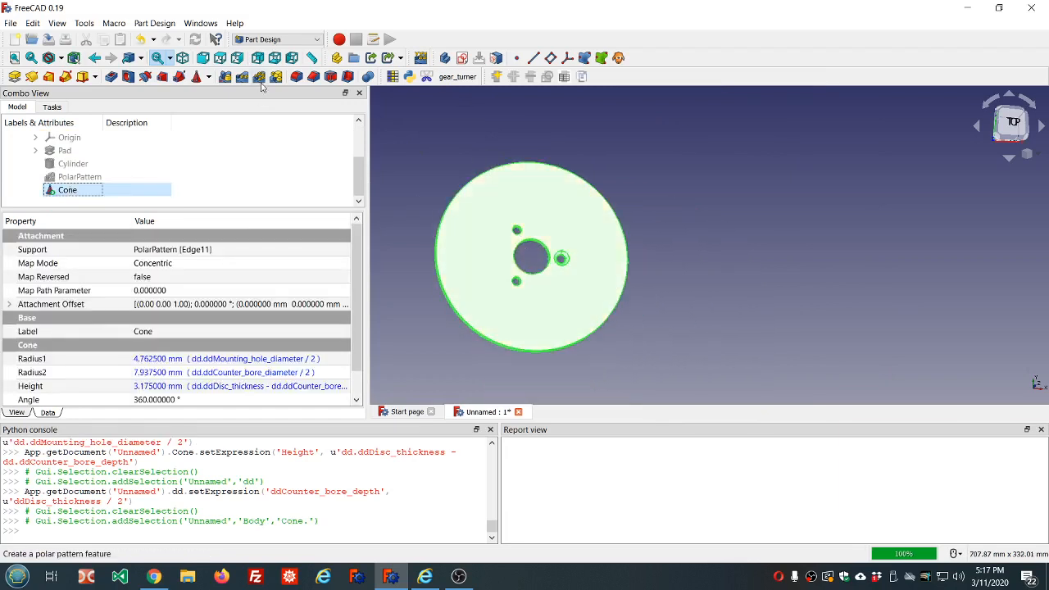
pyautogui.click(259, 77)
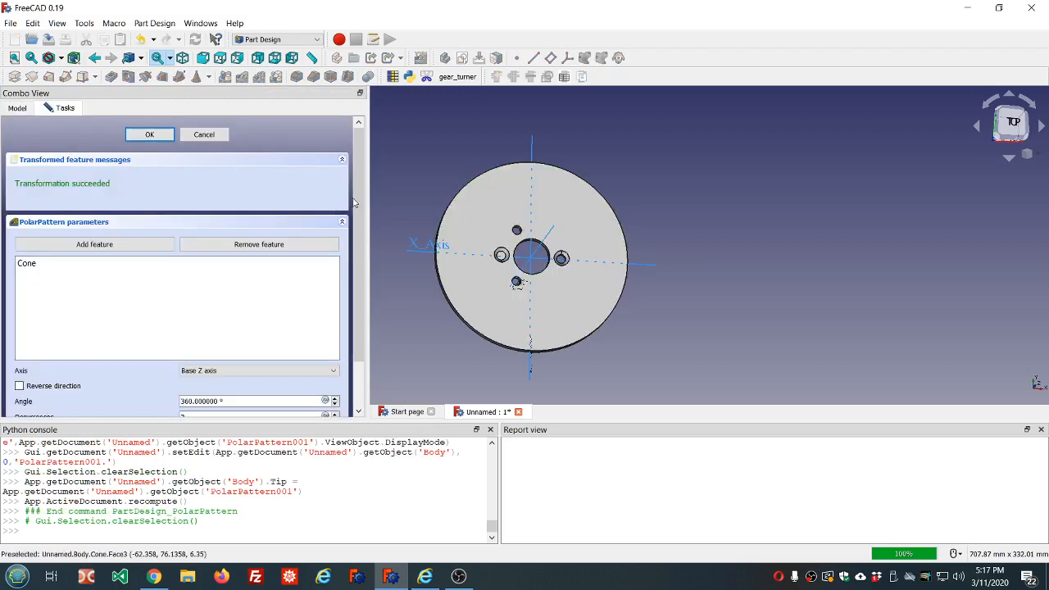
# Drive the cone pattern's number of occurrences with the formula dd.ddMounting_hole_pattern and accept the pattern
pyautogui.moveTo(358, 197); pyautogui.dragTo(383, 272)
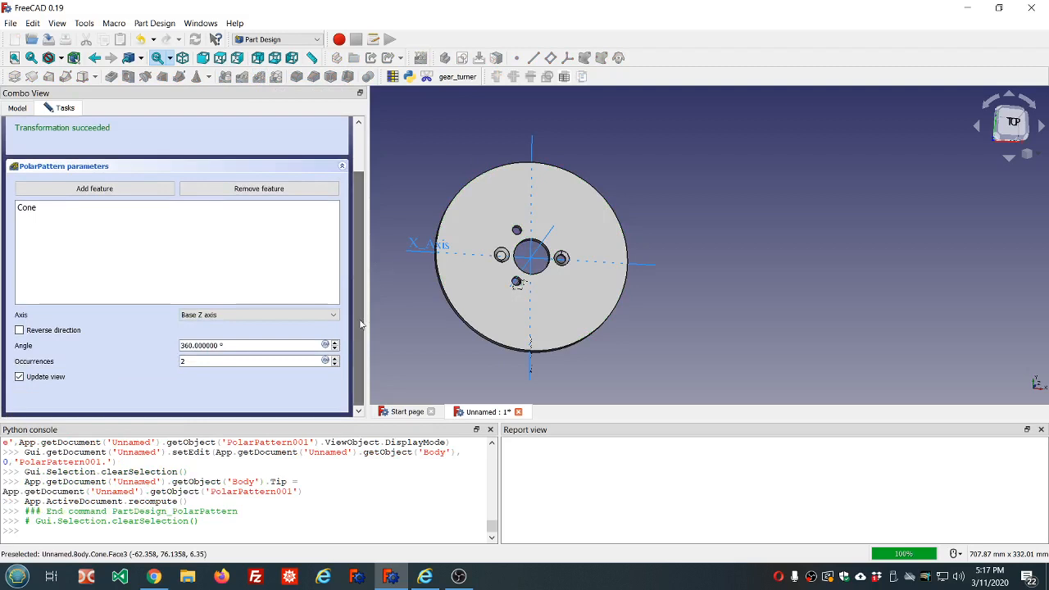
pyautogui.click(325, 361)
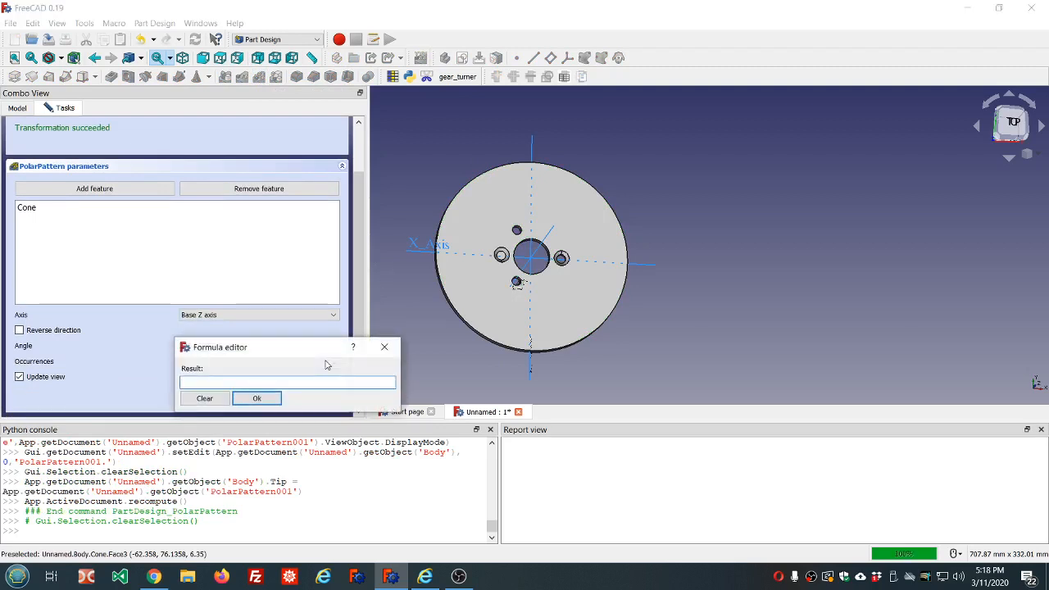
pyautogui.write('dd.dd')
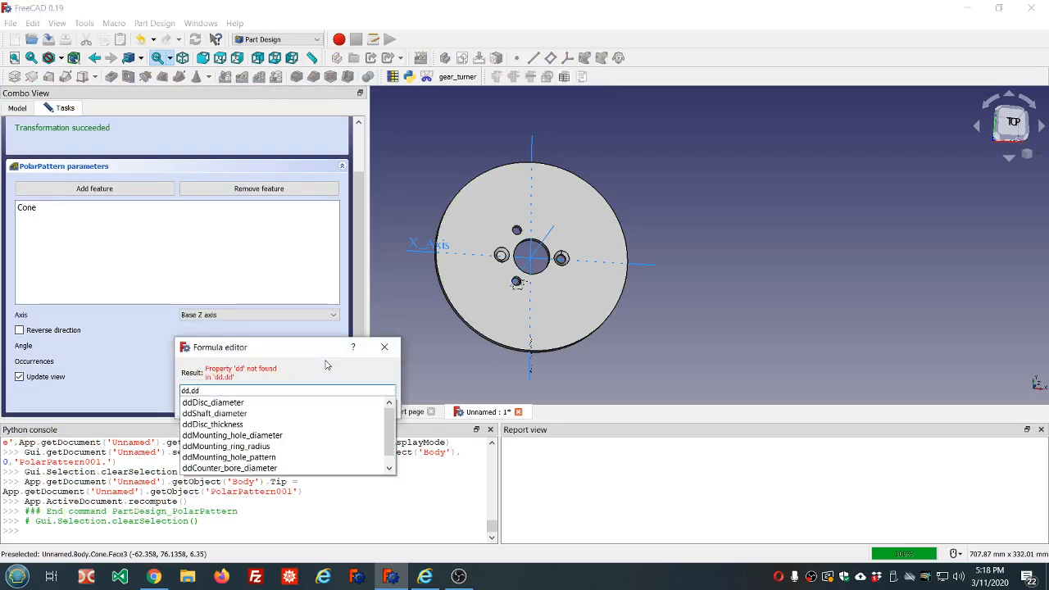
pyautogui.scroll(-1, 301, 440)
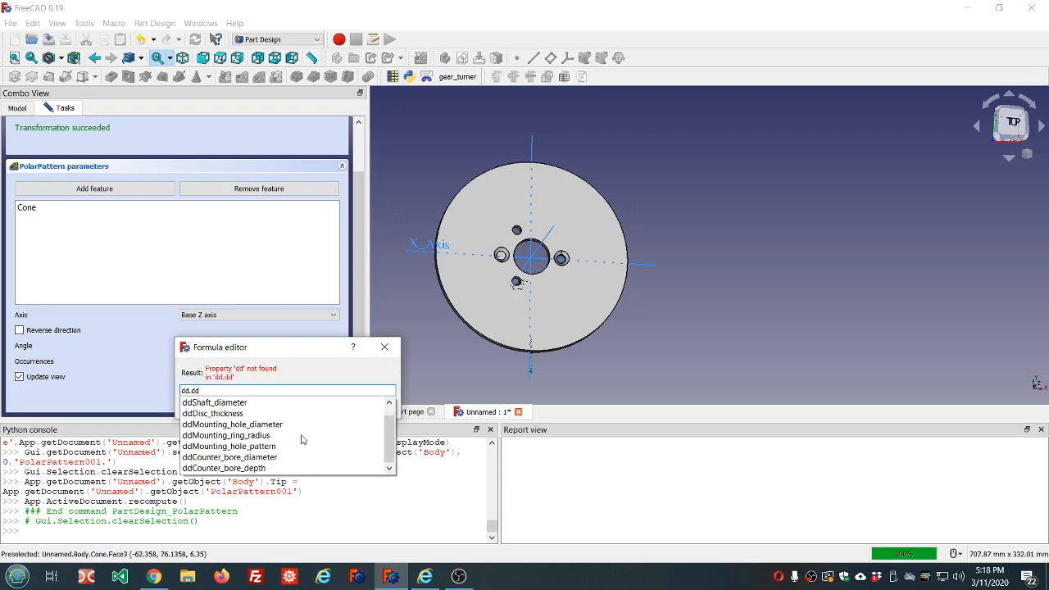
pyautogui.click(244, 449)
pyautogui.click(256, 399)
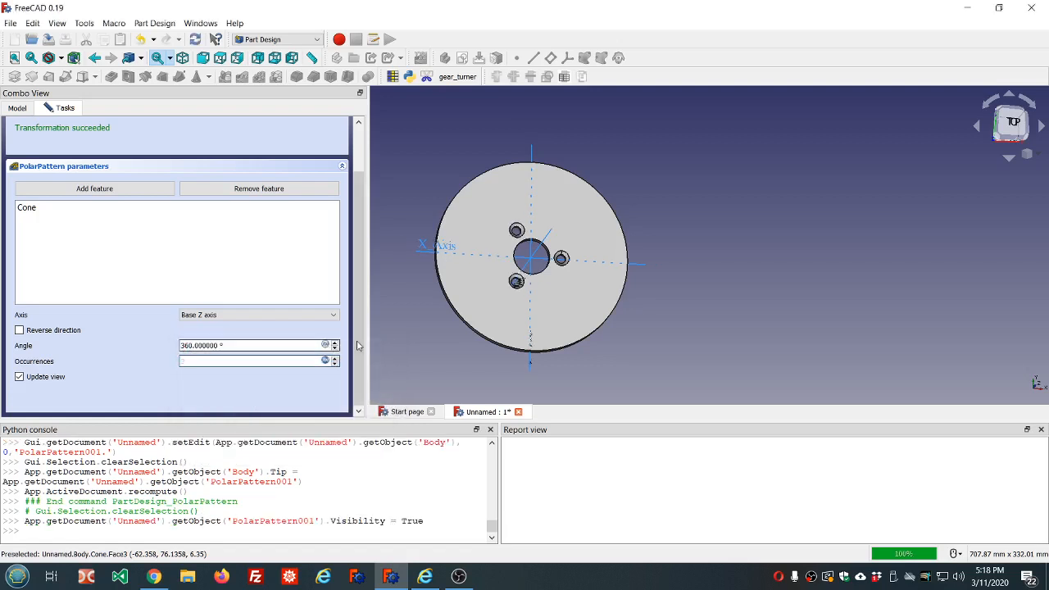
pyautogui.scroll(2, 365, 225)
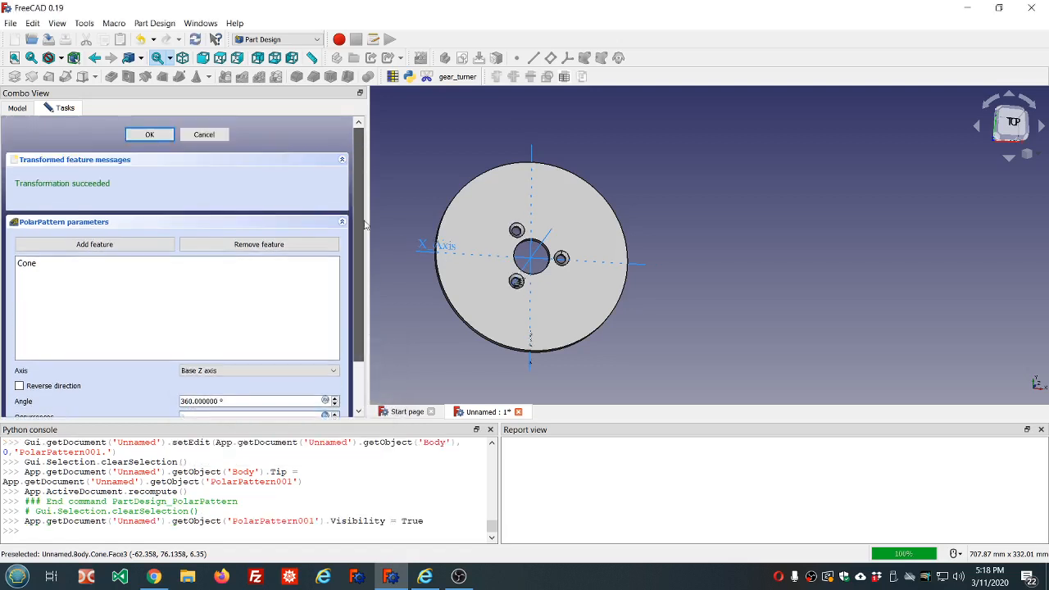
pyautogui.click(163, 139)
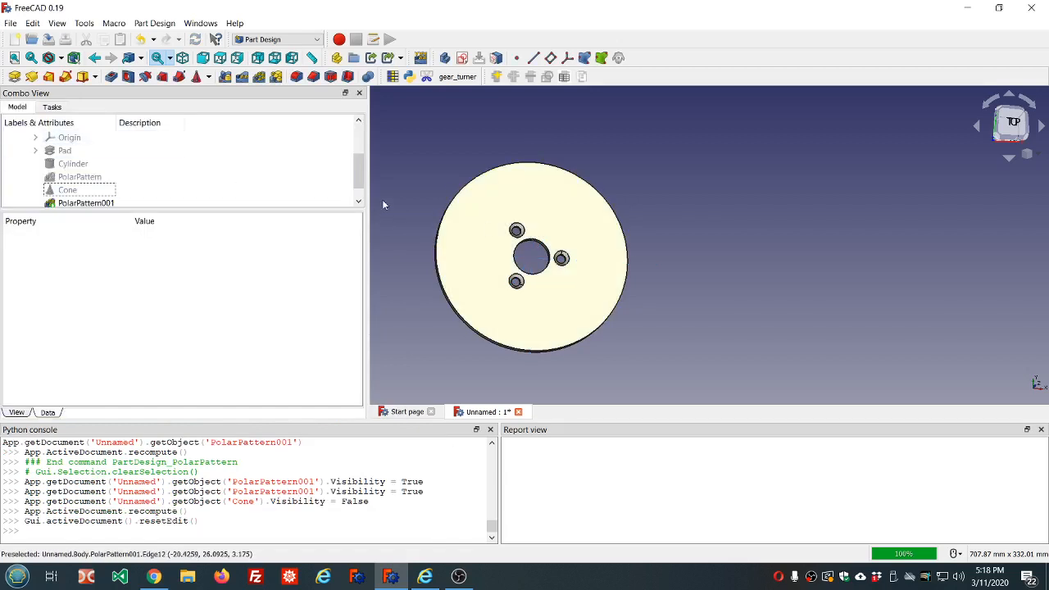
# Examine the counterbored mounting holes on the finished plate from several angles and distances
pyautogui.scroll(-6, 560, 245)
pyautogui.moveTo(604, 310); pyautogui.dragTo(598, 264, button='middle')
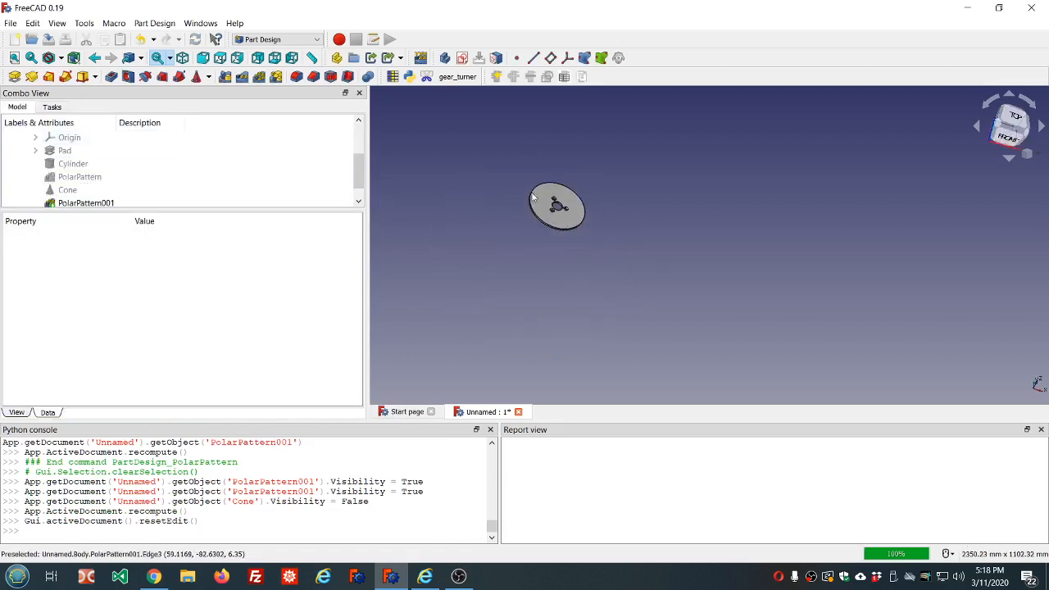
pyautogui.scroll(6, 534, 194)
pyautogui.scroll(2, 533, 194)
pyautogui.moveTo(788, 240); pyautogui.dragTo(727, 213, button='middle')
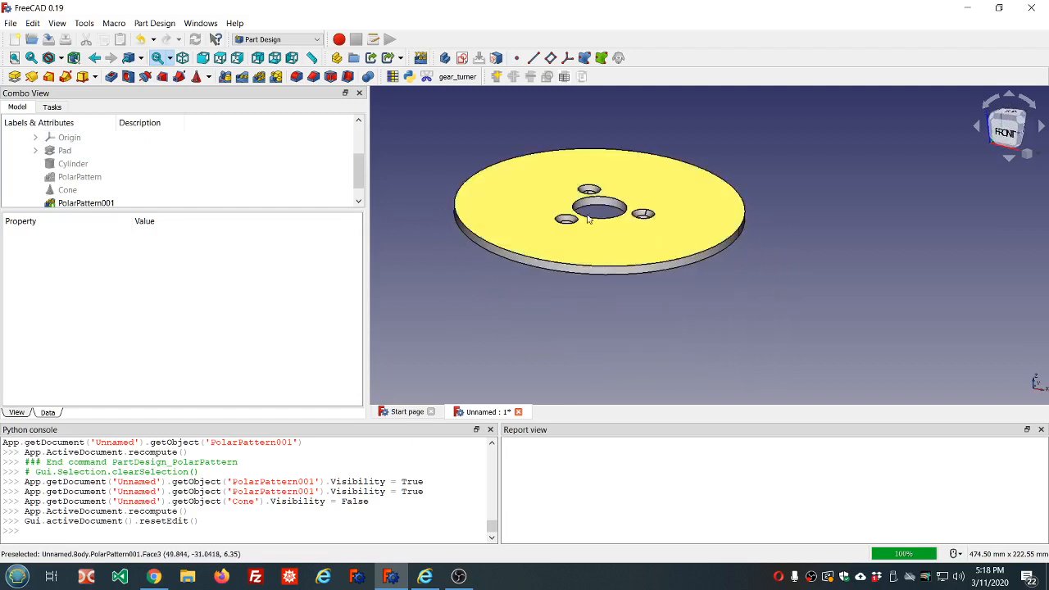
pyautogui.scroll(2, 192, 163)
# Change the multiplier in the dd object's Disc_diameter formula to 6 and recompute the model to test the resizing
pyautogui.click(190, 163)
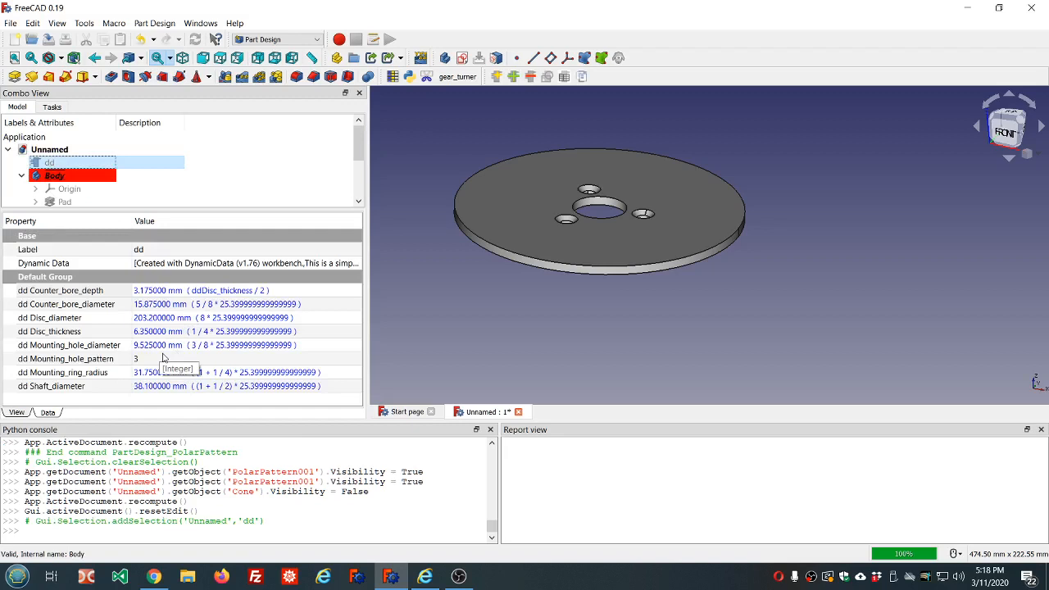
pyautogui.click(280, 319)
pyautogui.click(344, 317)
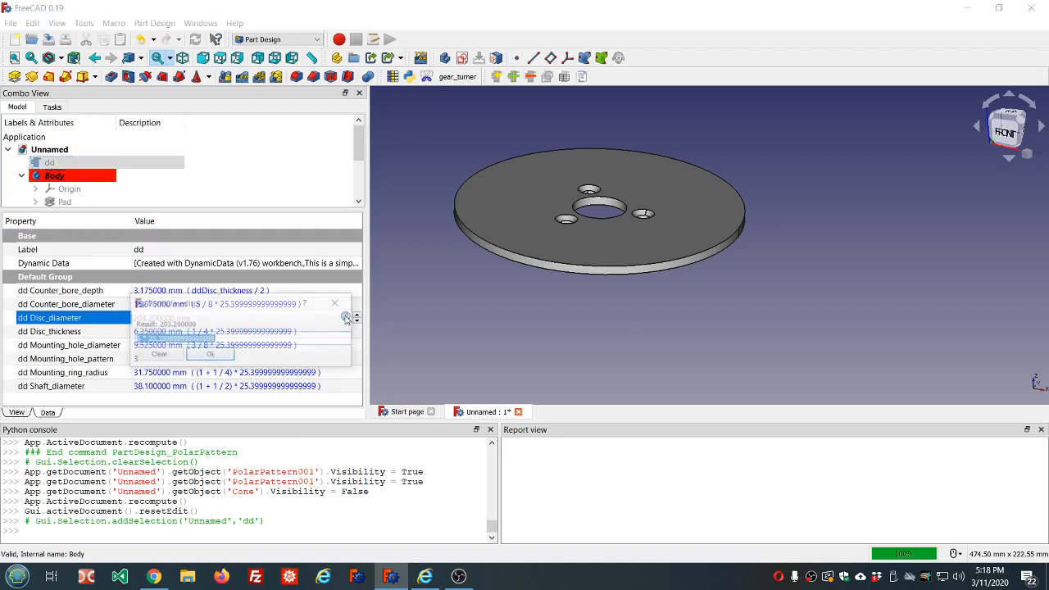
pyautogui.click(136, 338)
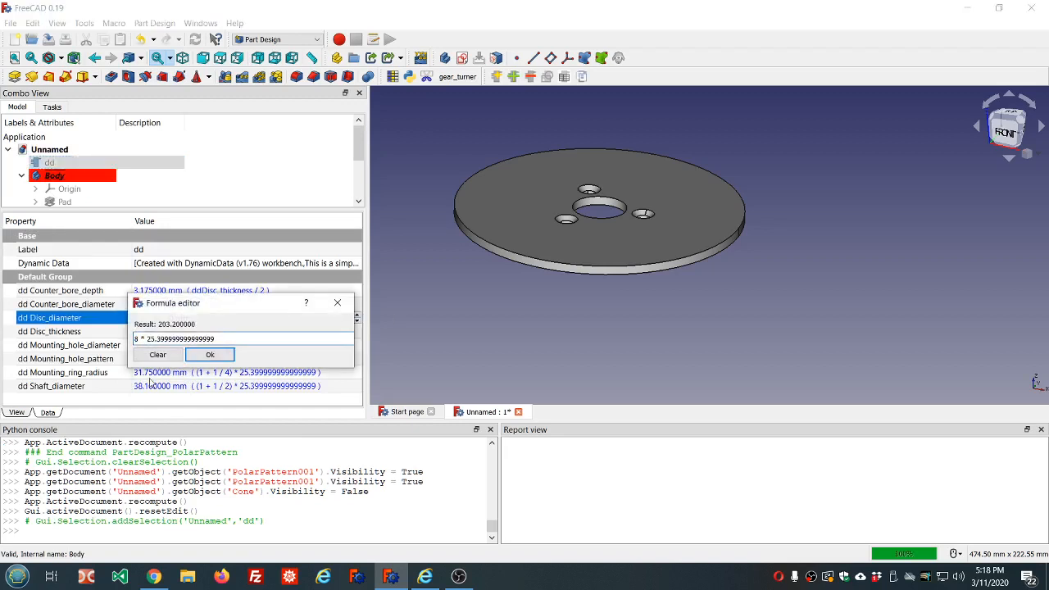
pyautogui.write('6')
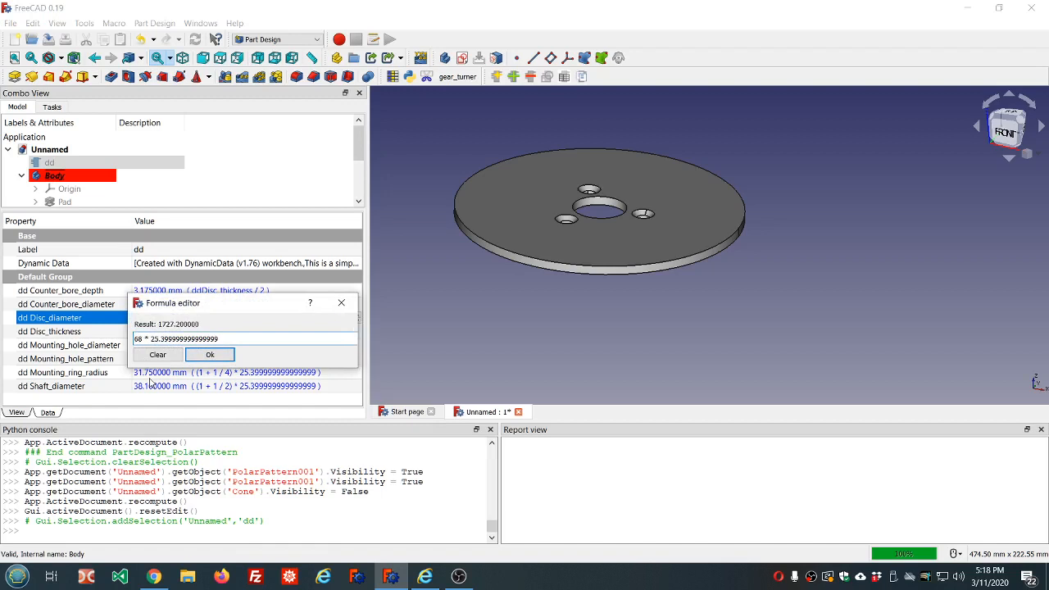
pyautogui.press('Delete')
pyautogui.click(211, 354)
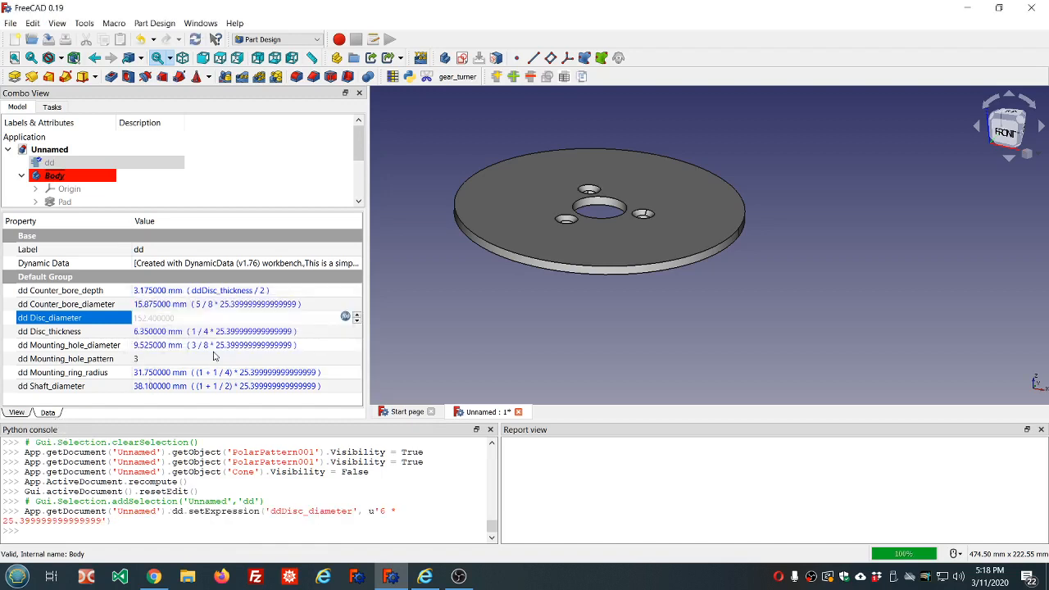
pyautogui.click(194, 40)
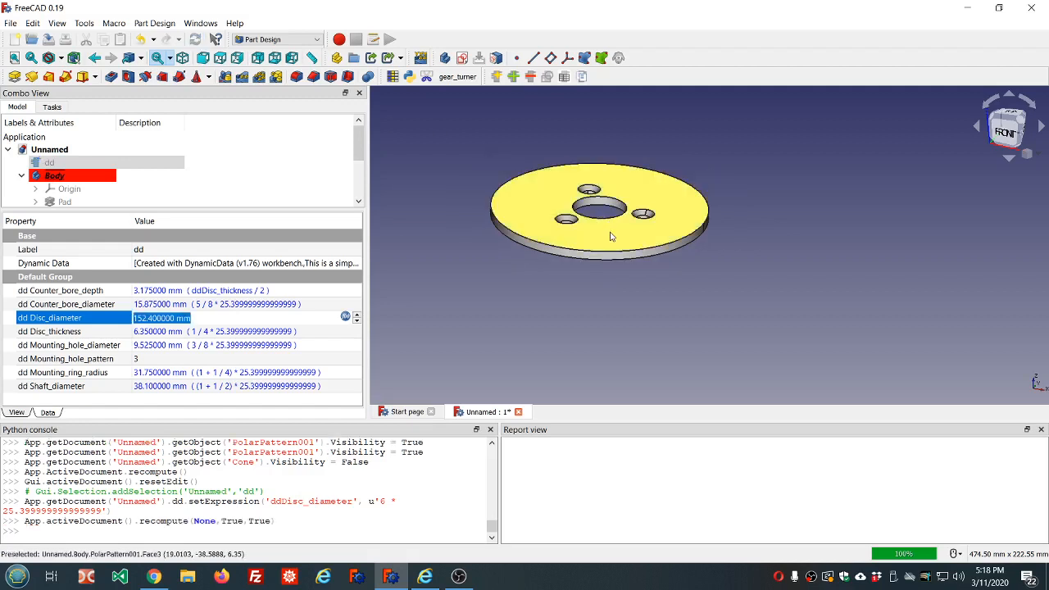
pyautogui.moveTo(610, 236); pyautogui.dragTo(610, 273, button='middle')
pyautogui.scroll(-3, 613, 287)
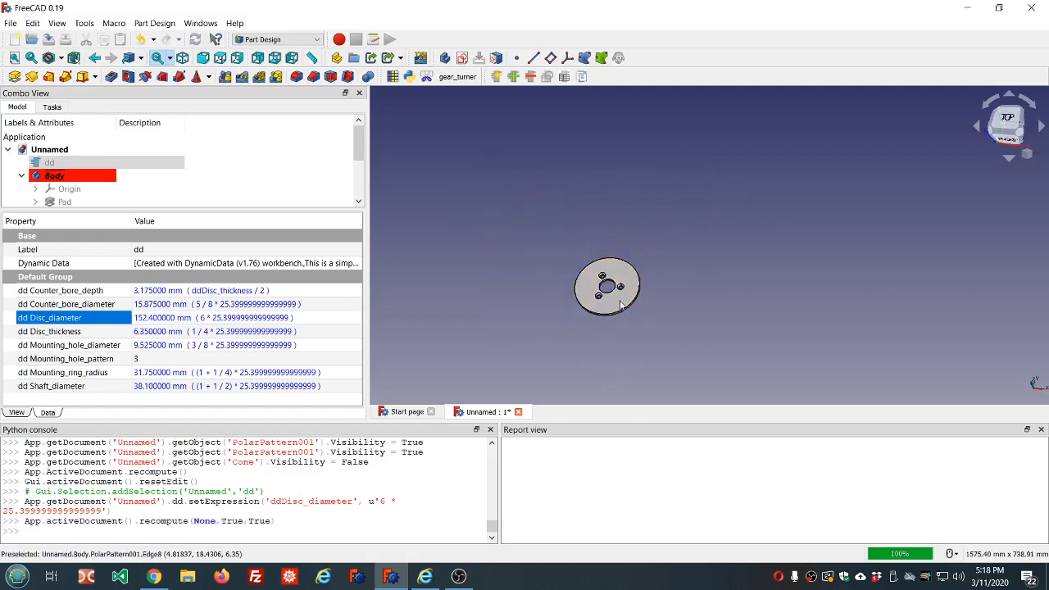
pyautogui.scroll(5, 618, 299)
pyautogui.moveTo(592, 298); pyautogui.dragTo(620, 292, button='middle')
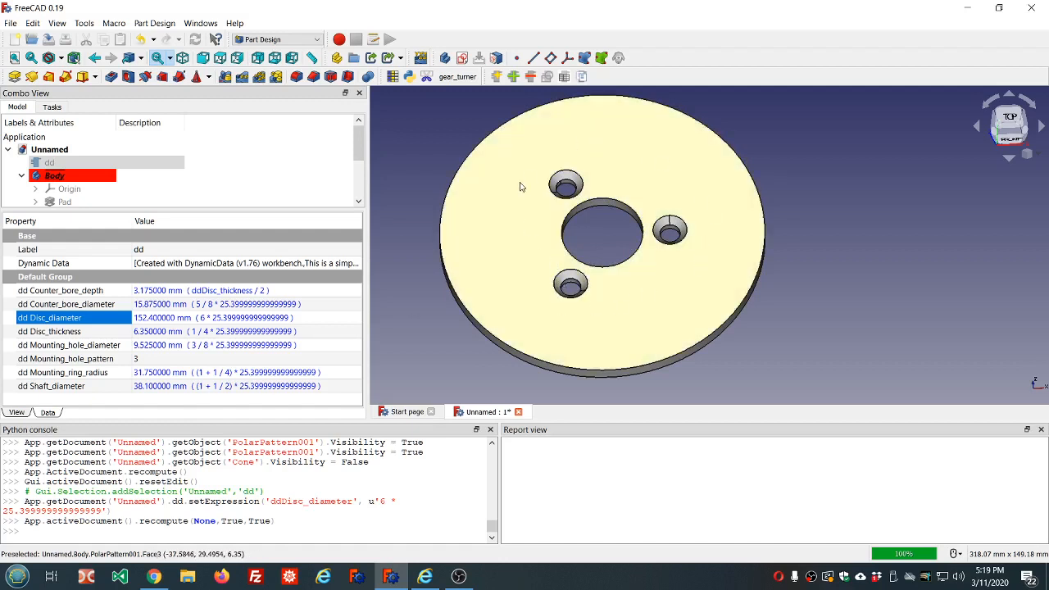
# Restore the multiplier in the Disc_diameter formula to 8 and update the plate, clearing the selection
pyautogui.click(244, 320)
pyautogui.click(345, 318)
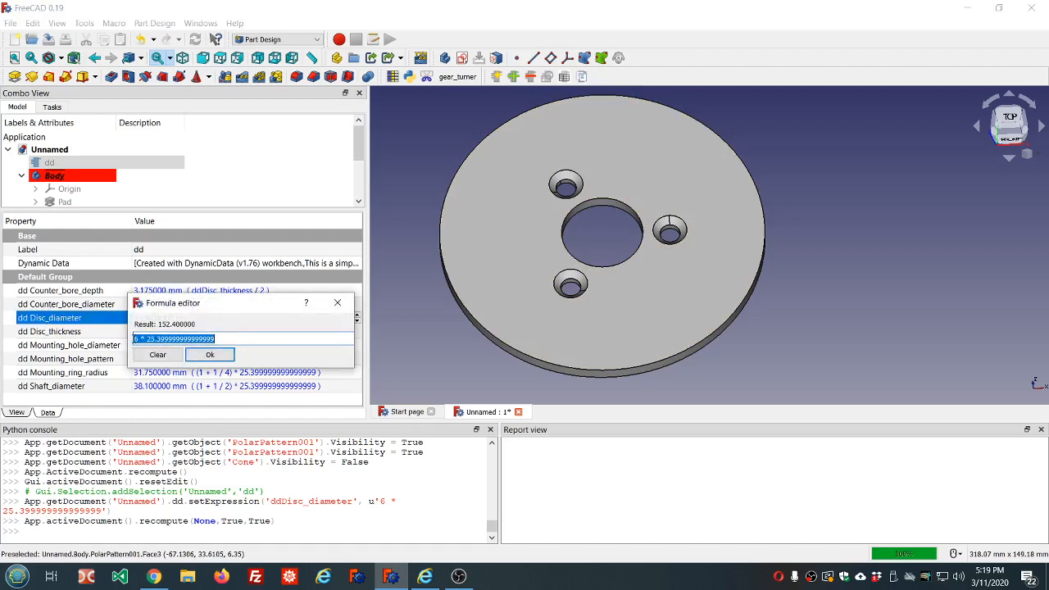
pyautogui.click(138, 338)
pyautogui.press('BackSpace')
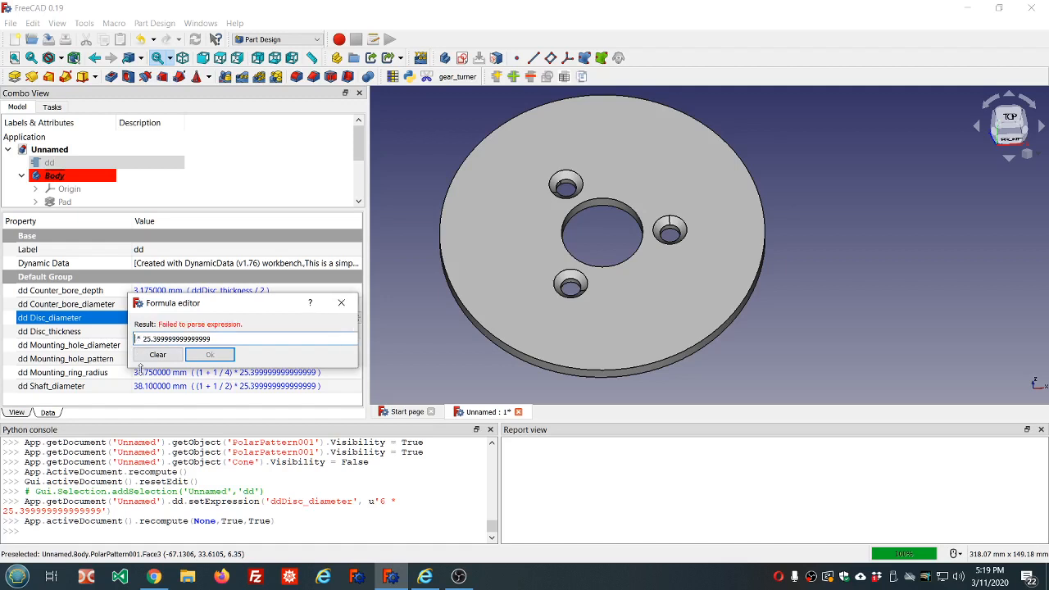
pyautogui.write('8')
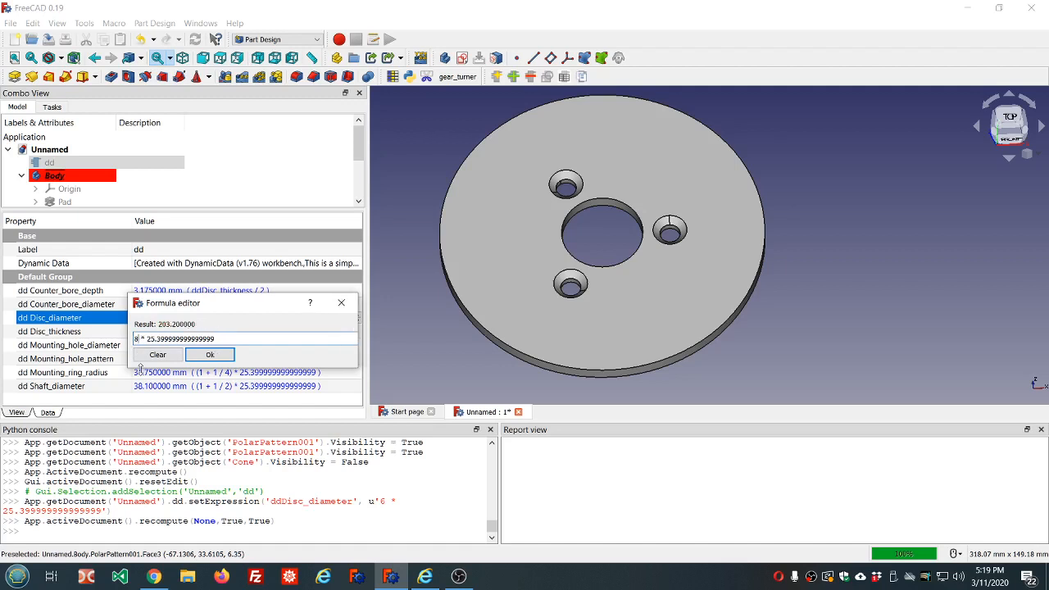
pyautogui.click(209, 355)
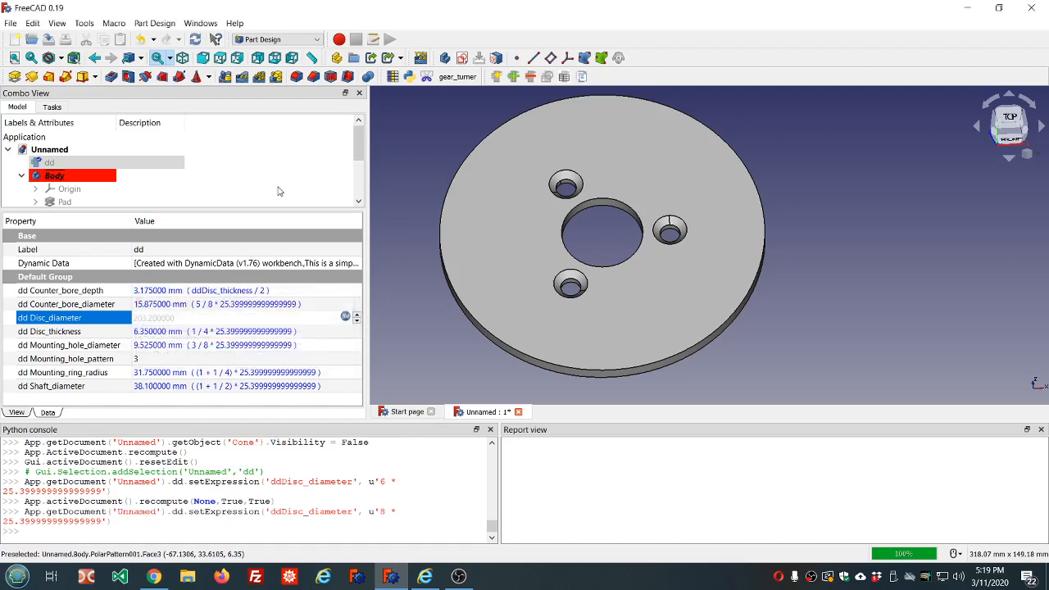
pyautogui.click(278, 191)
pyautogui.scroll(-4, 533, 198)
pyautogui.scroll(2, 558, 210)
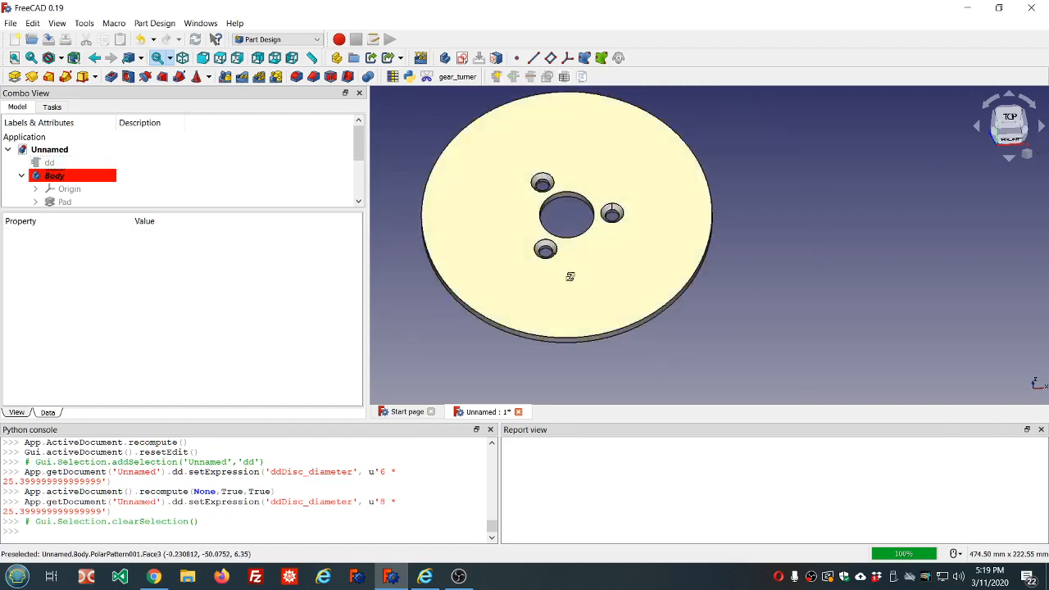
pyautogui.moveTo(569, 276); pyautogui.dragTo(569, 283, button='middle')
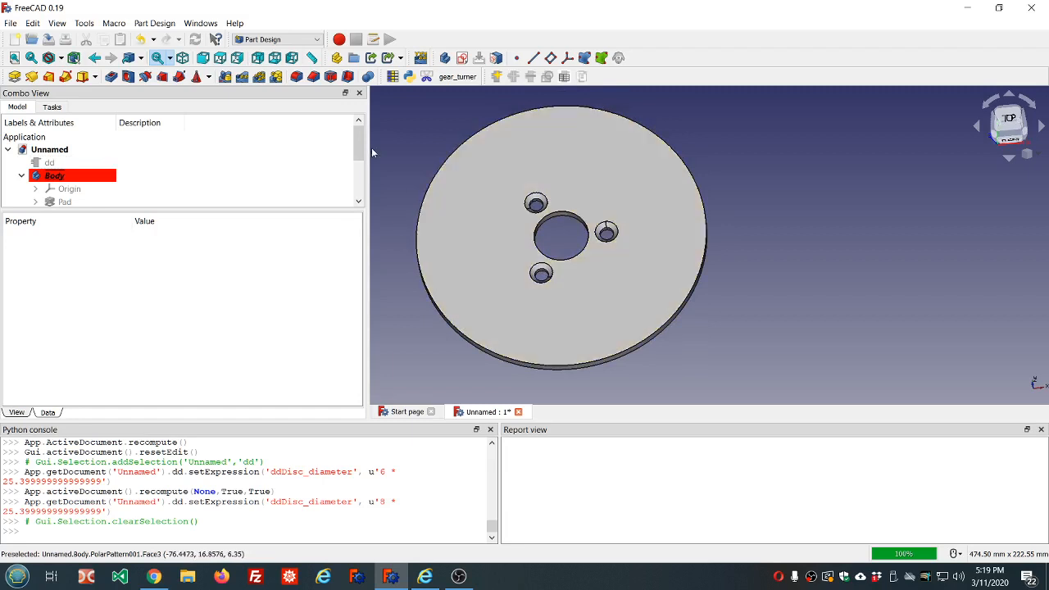
# Switch to Chrome to examine the hole rings on the dividing head plates in the reference video, and return to FreeCAD
pyautogui.moveTo(361, 142); pyautogui.dragTo(363, 195)
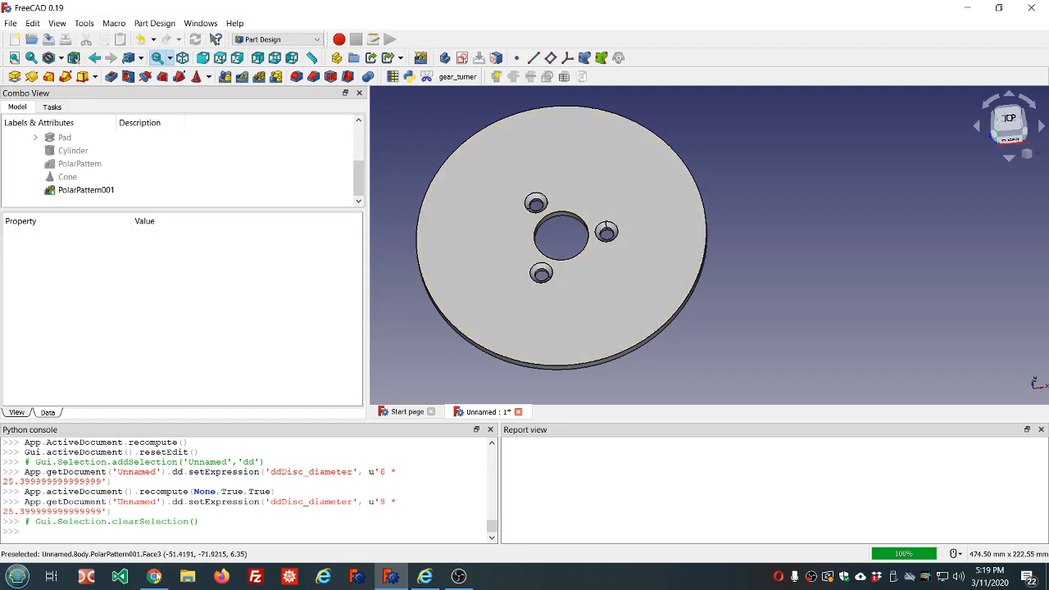
pyautogui.click(154, 576)
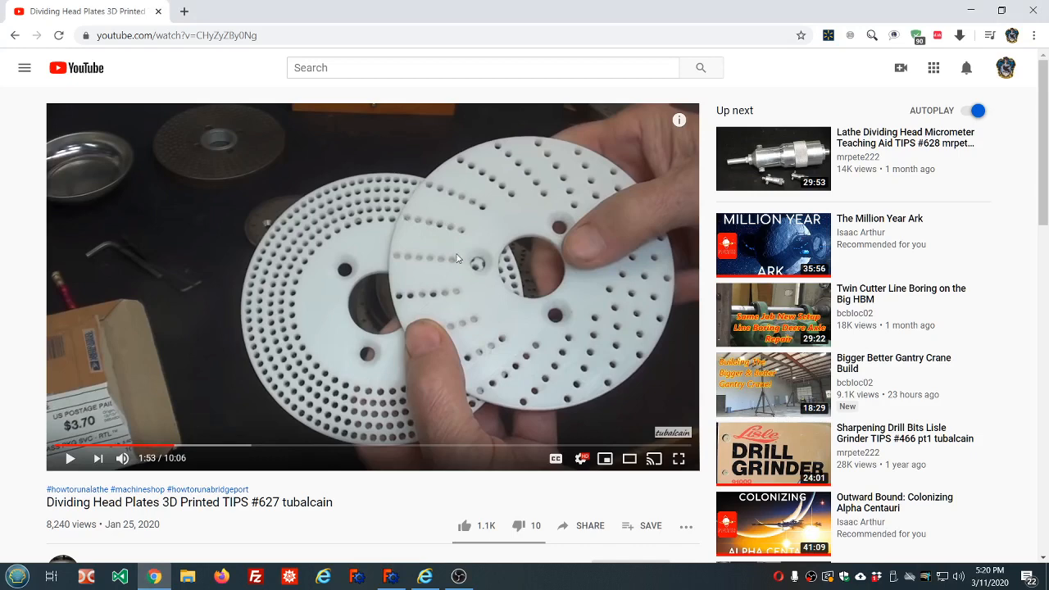
pyautogui.click(394, 576)
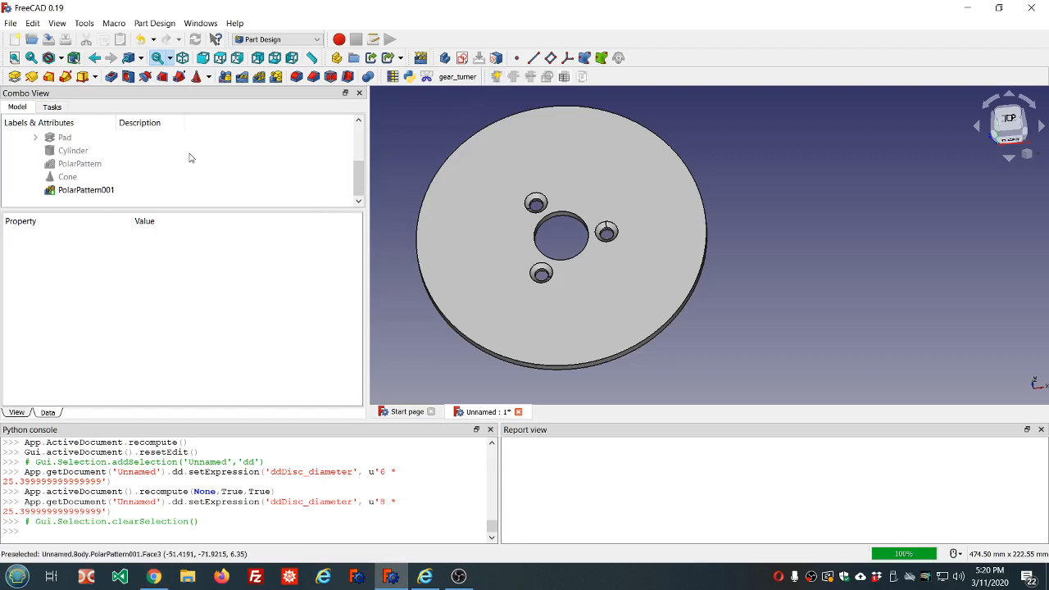
# Add a Length property named ring1_radius to the dd object without entering a value
pyautogui.scroll(3, 190, 158)
pyautogui.click(49, 162)
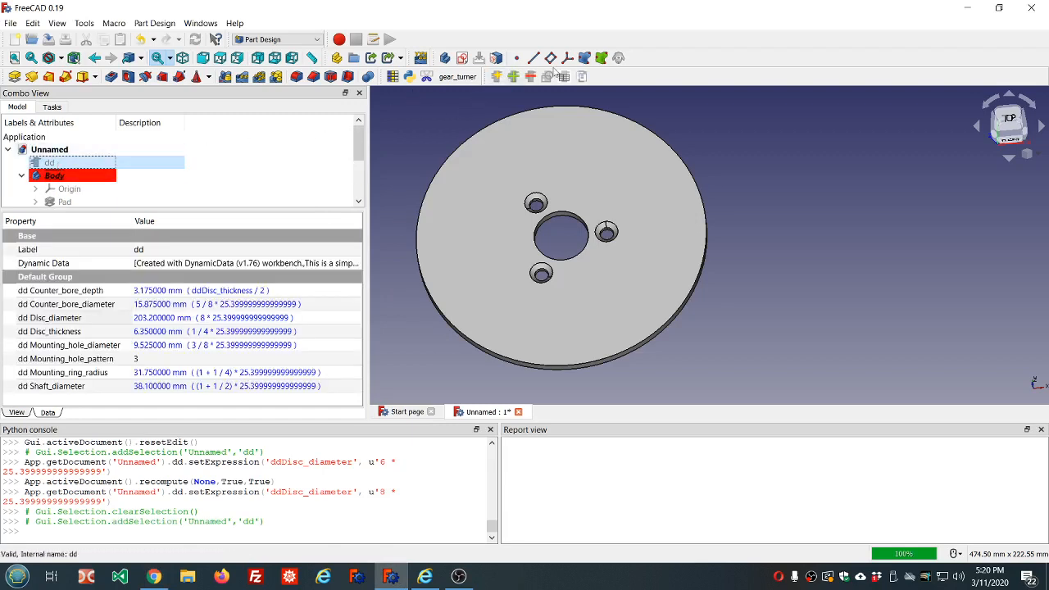
pyautogui.click(512, 76)
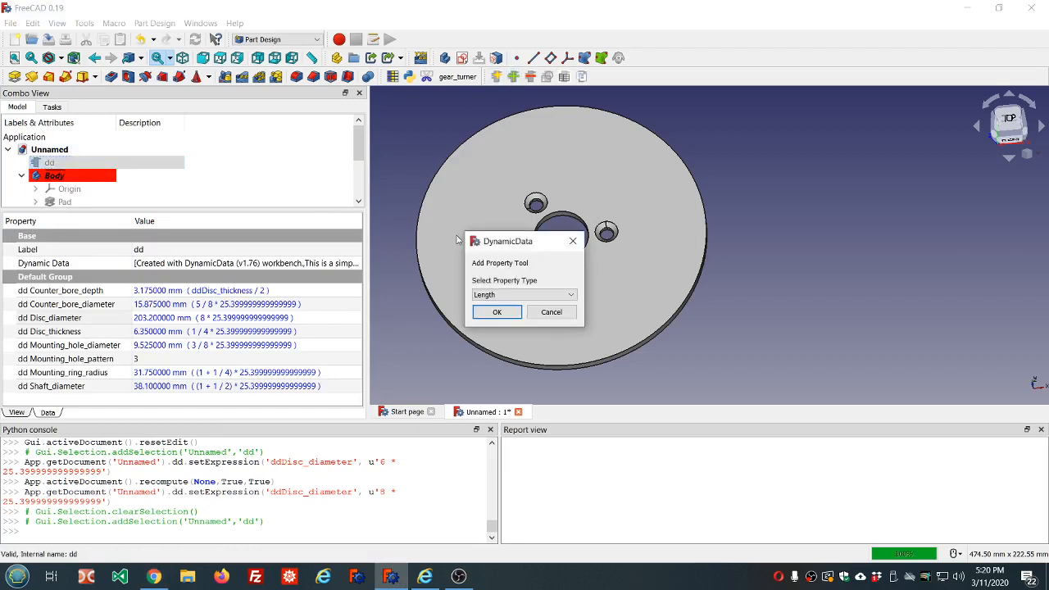
pyautogui.click(516, 317)
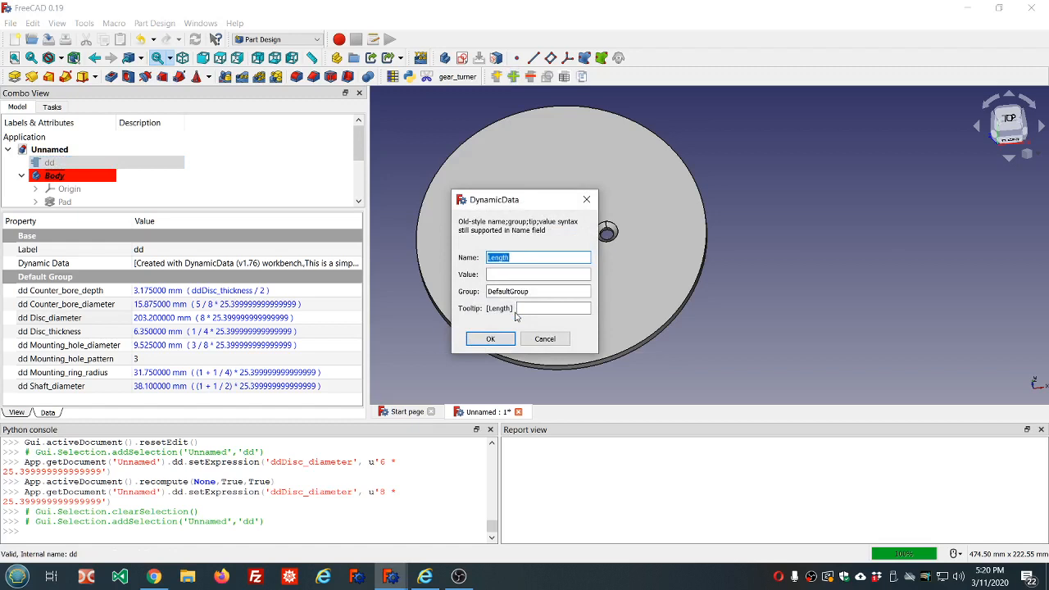
pyautogui.write('ring1_radius')
pyautogui.click(490, 340)
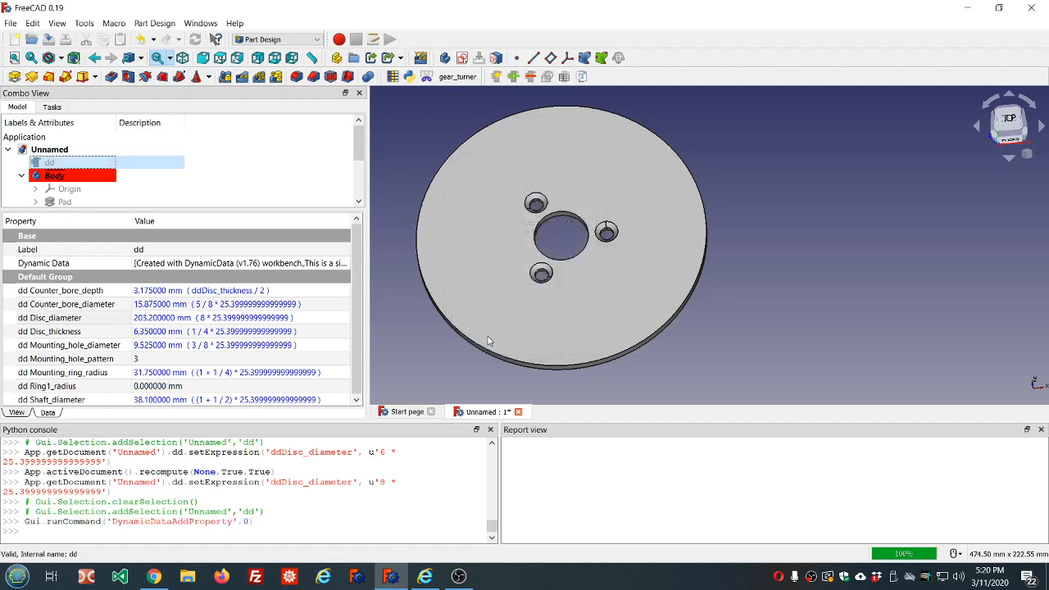
# Add a Length property named small_hole_diameter to the dd object, leaving its value empty
pyautogui.click(74, 317)
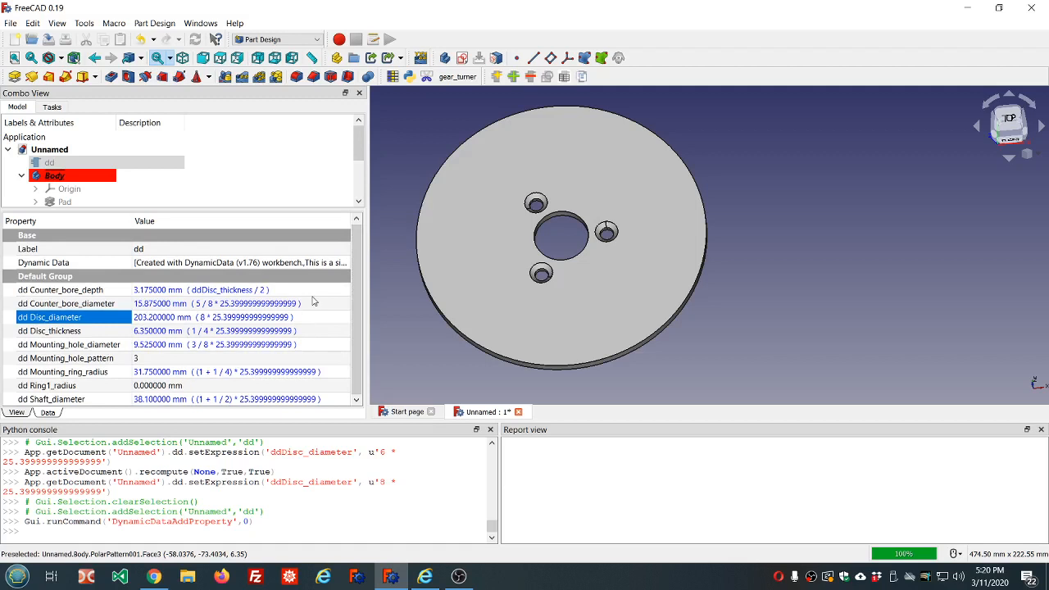
pyautogui.click(513, 77)
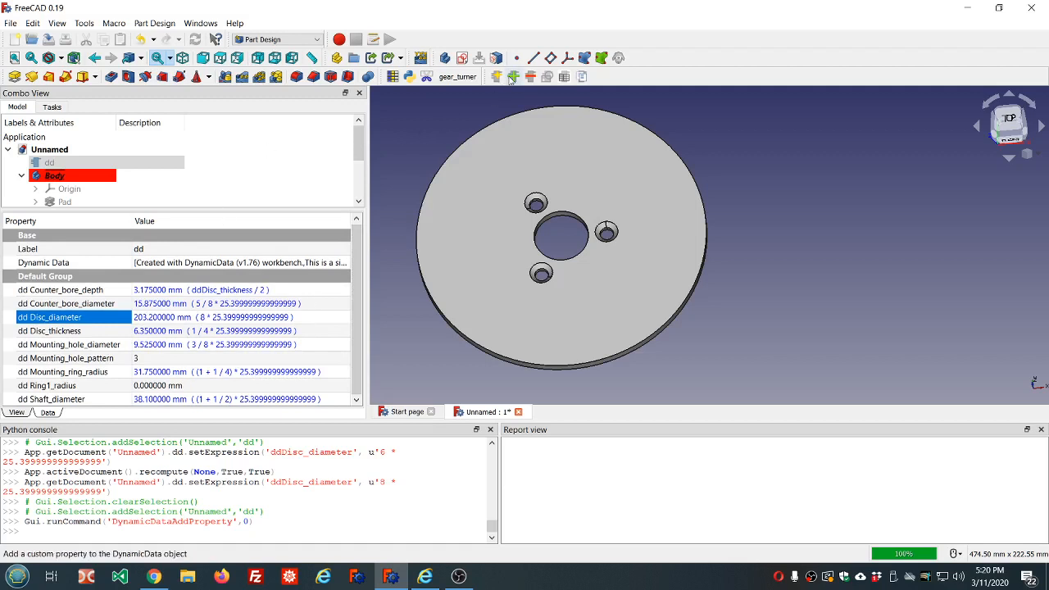
pyautogui.click(497, 313)
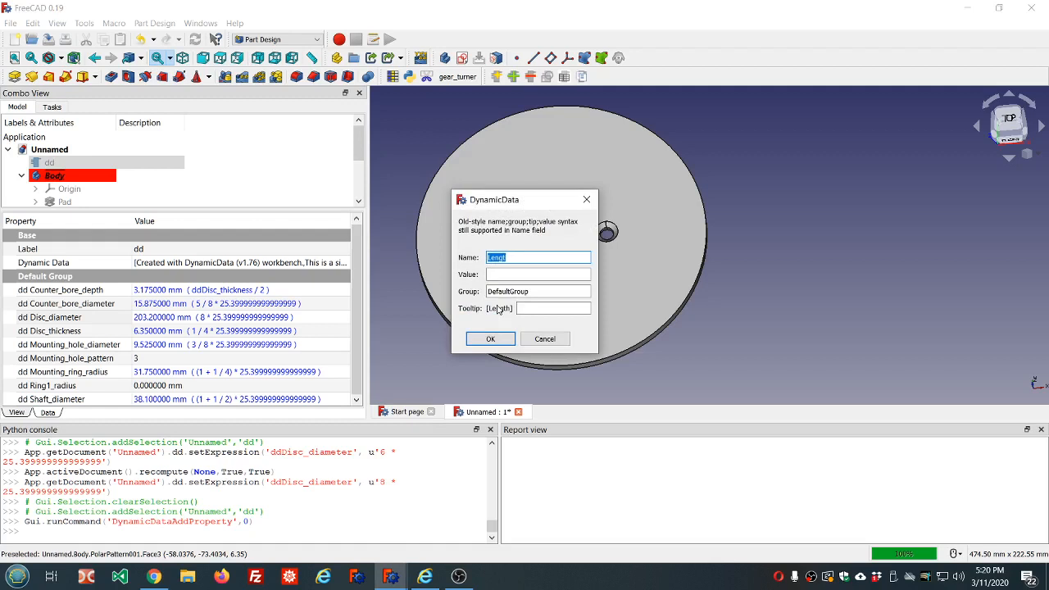
pyautogui.write('small_hole_di')
pyautogui.write('ameter')
pyautogui.click(490, 338)
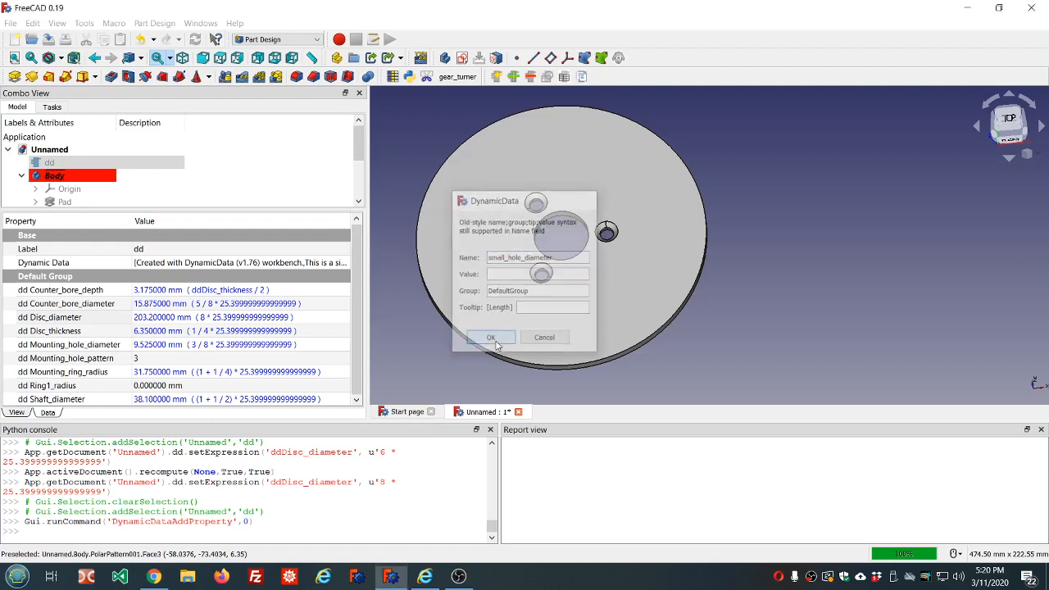
# Enlarge the property area and set the Small_hole_diameter property with the formula (1/8)*25.4
pyautogui.scroll(-2, 228, 358)
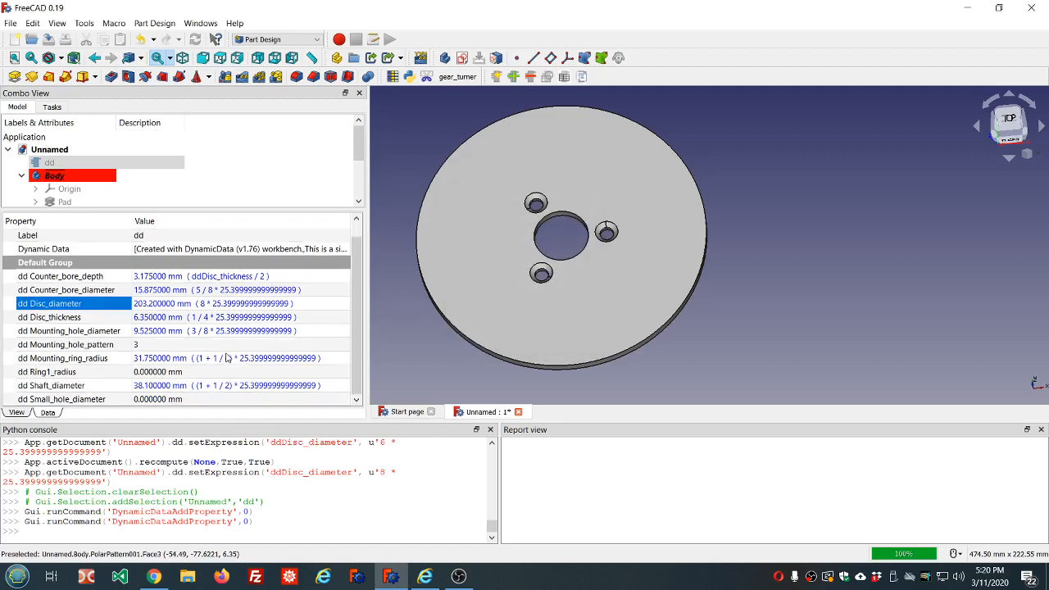
pyautogui.click(174, 399)
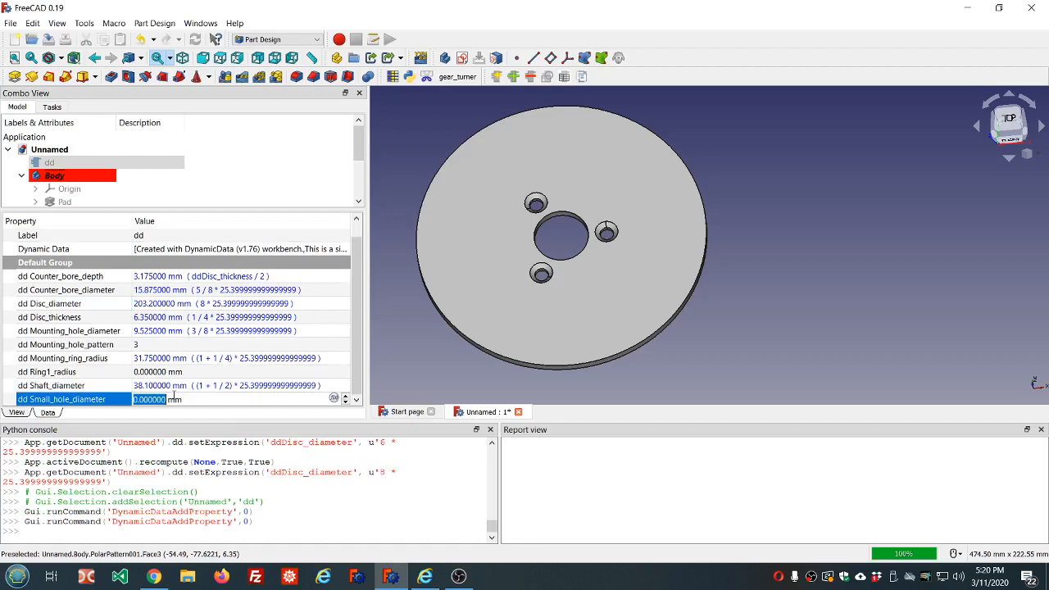
pyautogui.moveTo(246, 207); pyautogui.dragTo(246, 174)
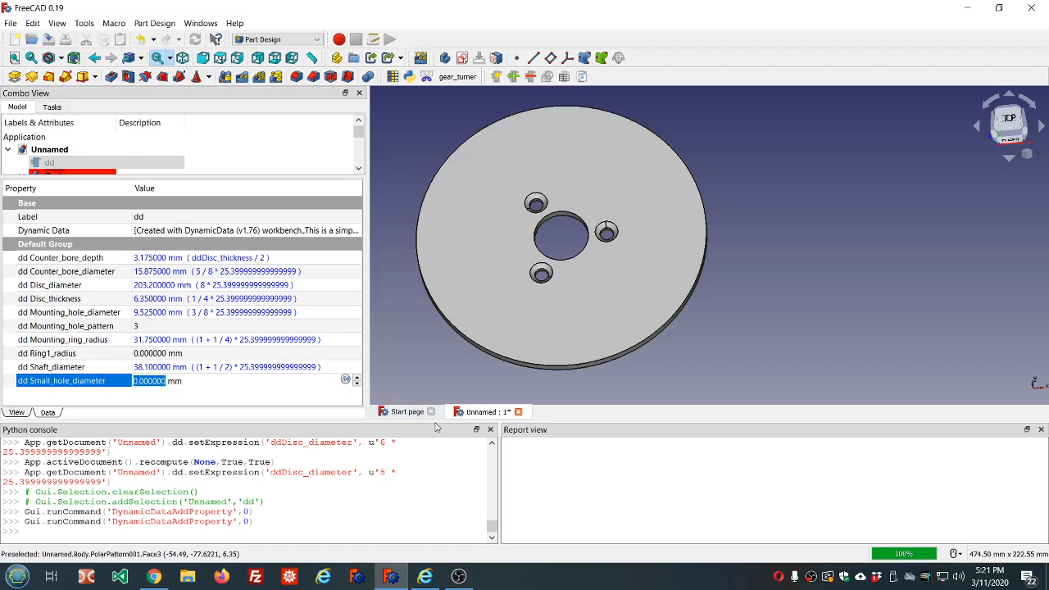
pyautogui.moveTo(436, 422); pyautogui.dragTo(435, 470)
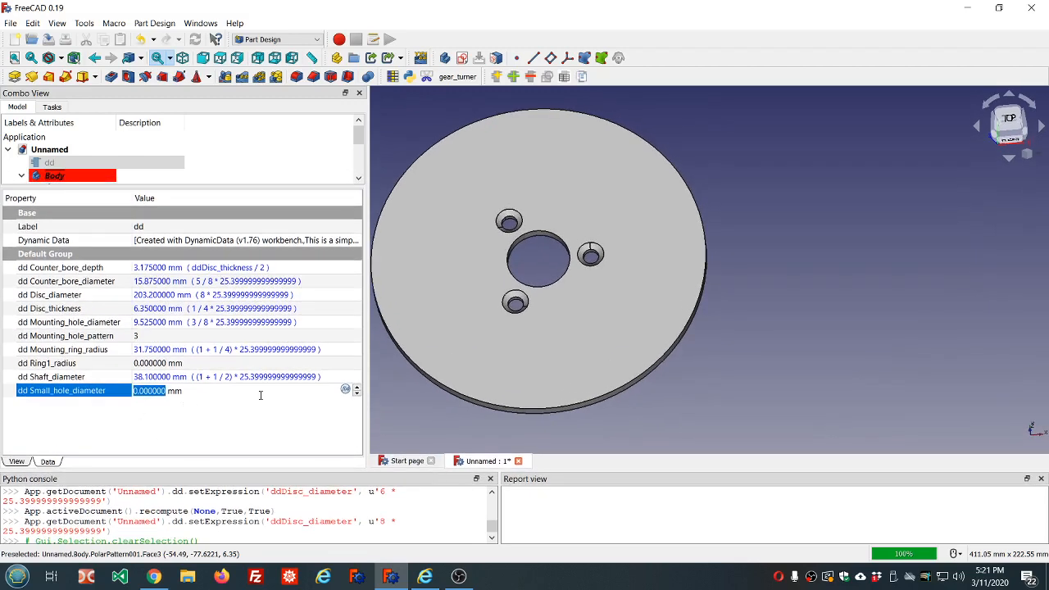
pyautogui.click(346, 390)
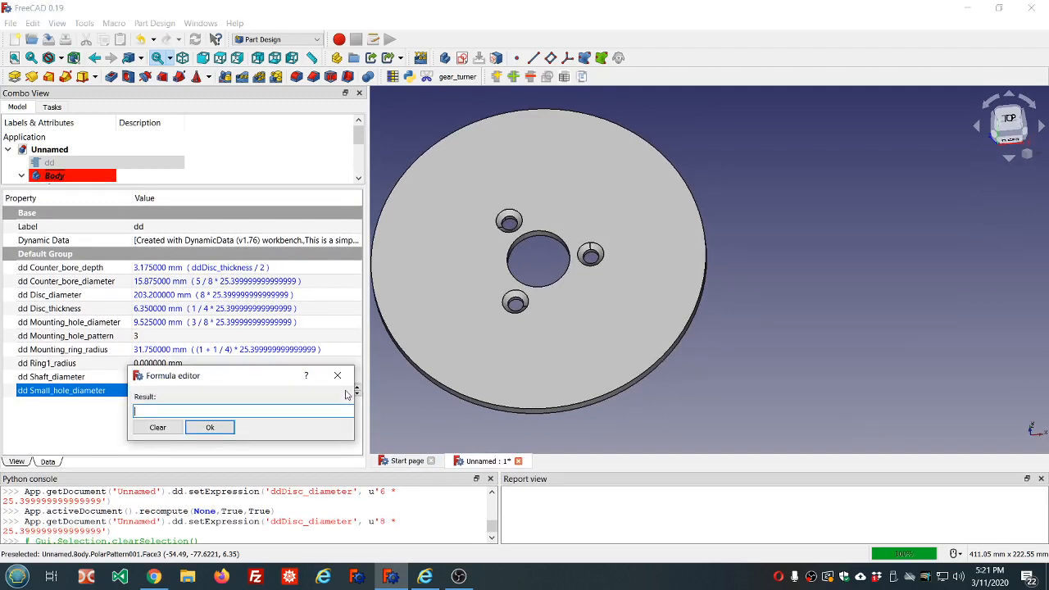
pyautogui.write('(1/8')
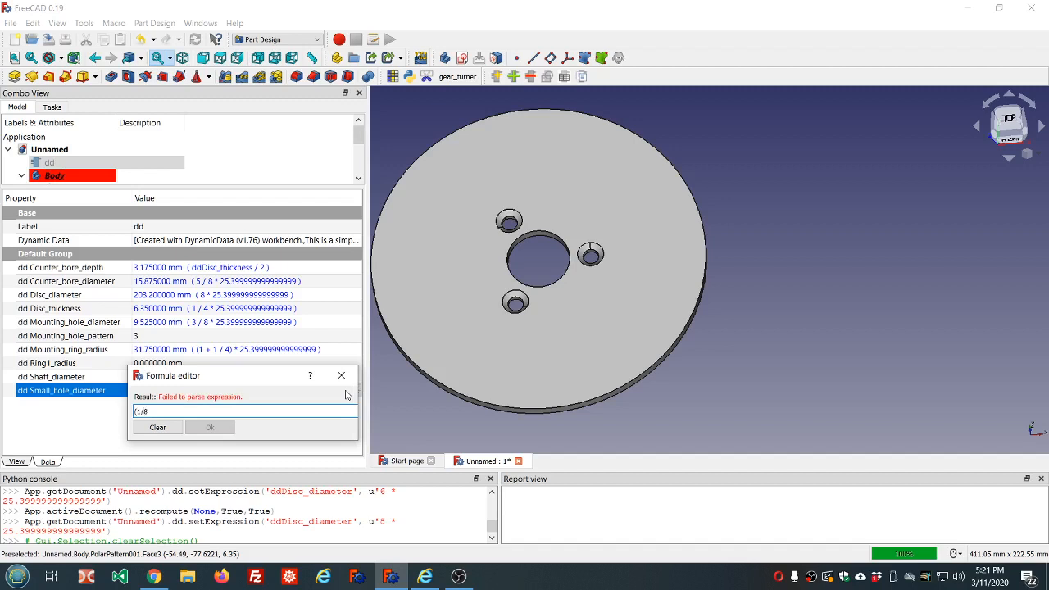
pyautogui.write(')*25.4')
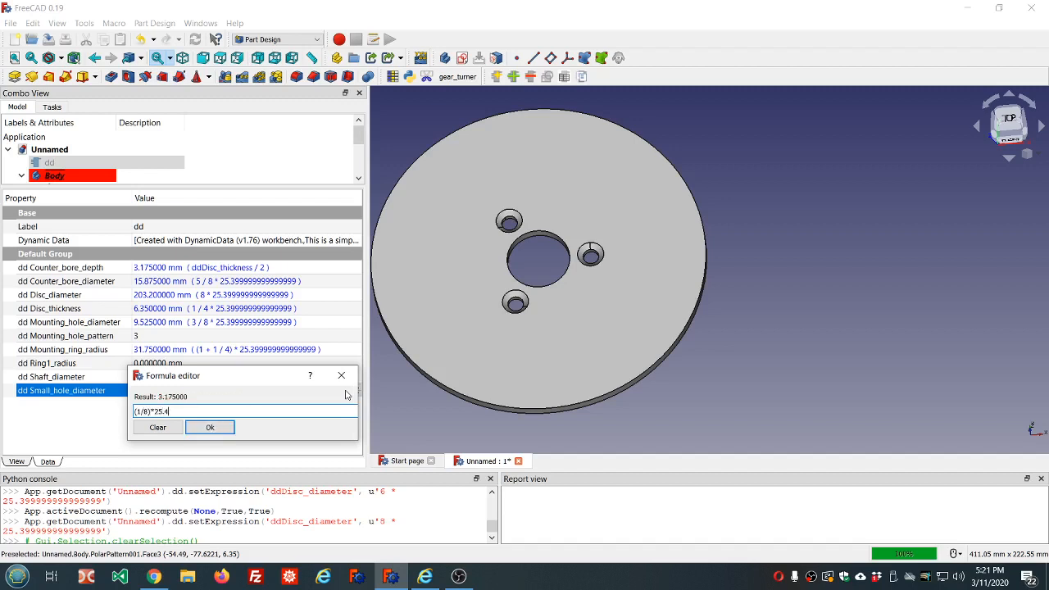
pyautogui.press('Return')
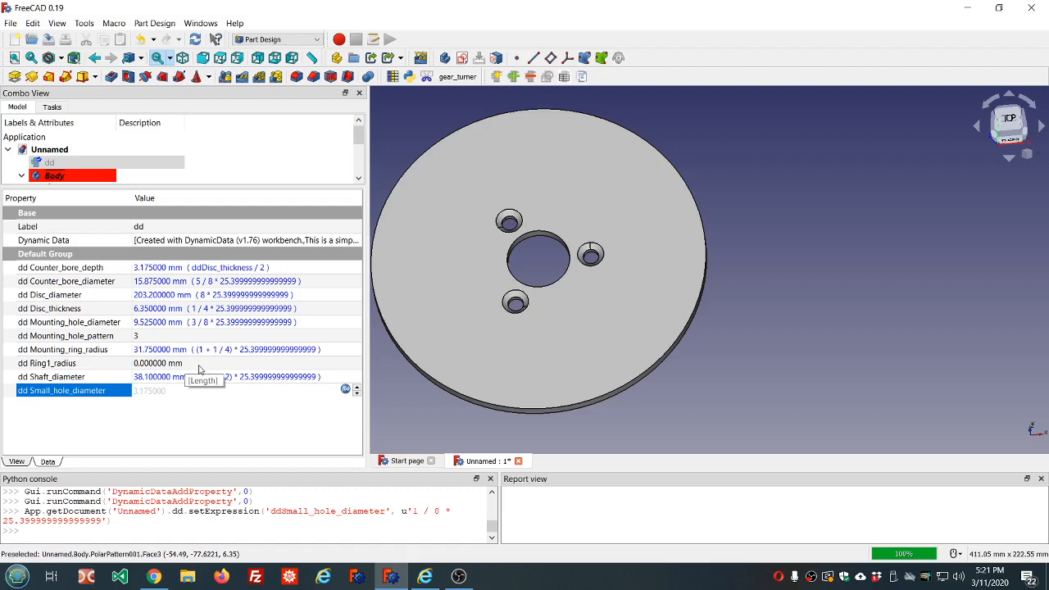
# Set the Ring1_radius property with the formula 2*25.4 and recompute the document
pyautogui.click(199, 365)
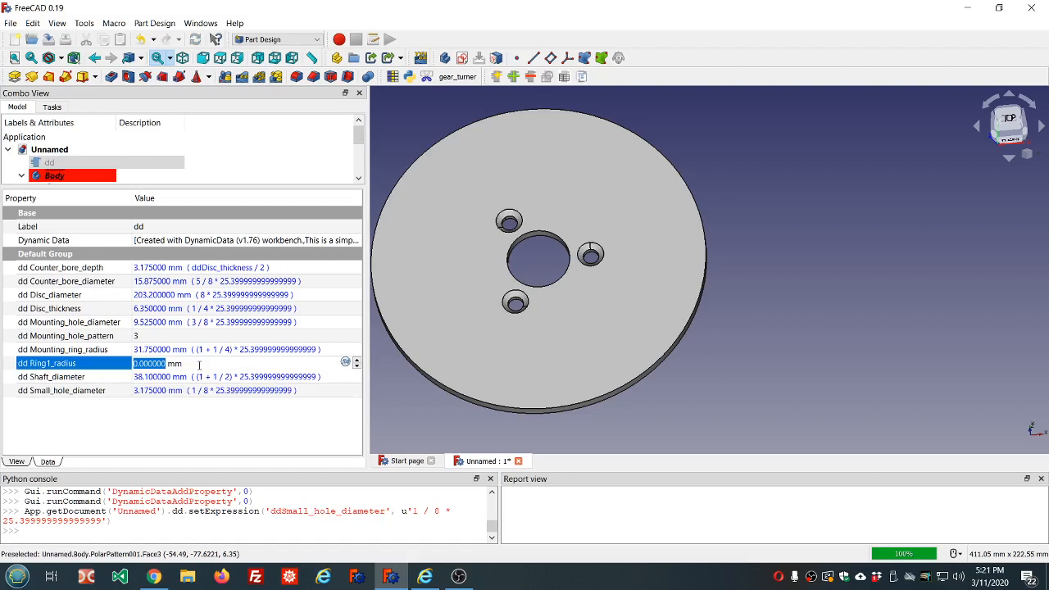
pyautogui.click(345, 361)
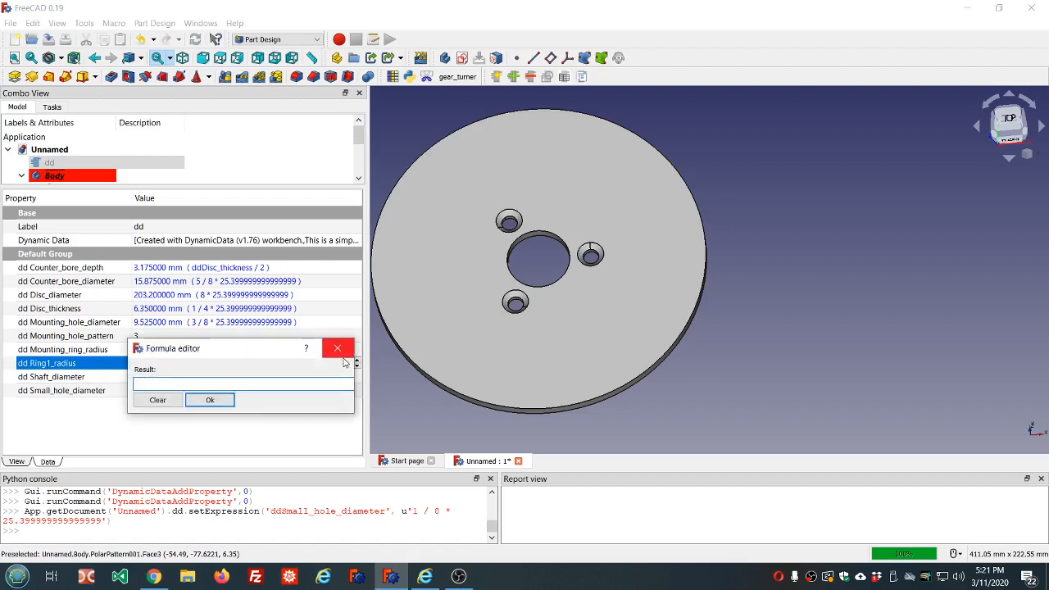
pyautogui.write('2*25.4')
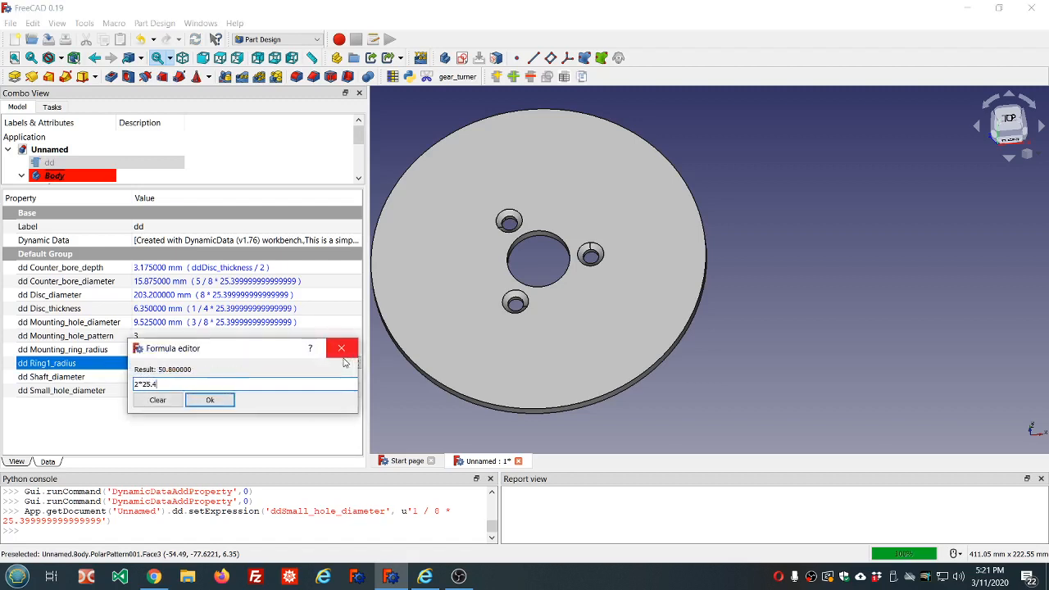
pyautogui.press('Return')
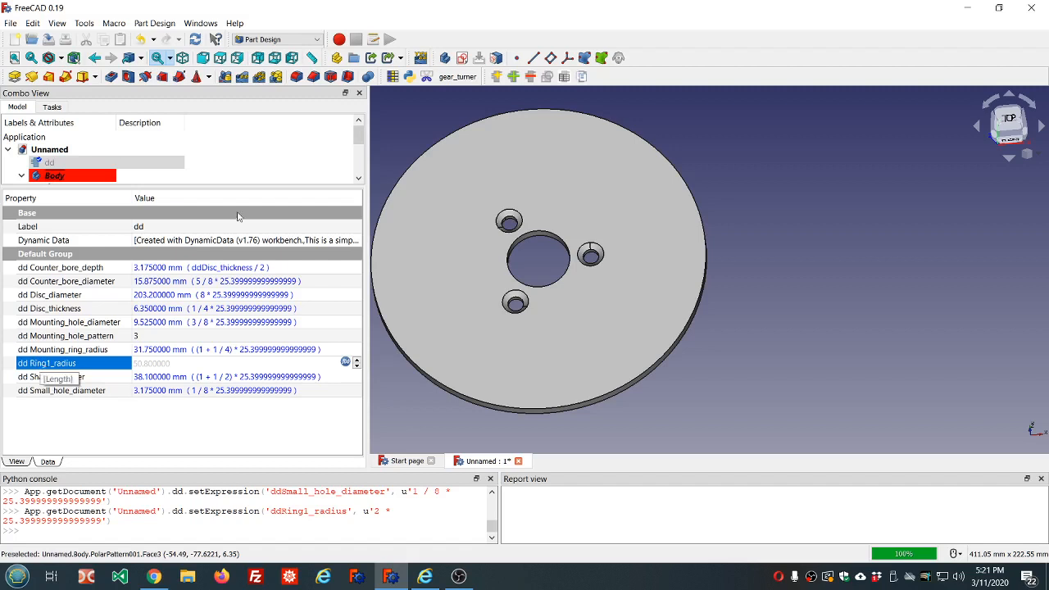
pyautogui.click(195, 39)
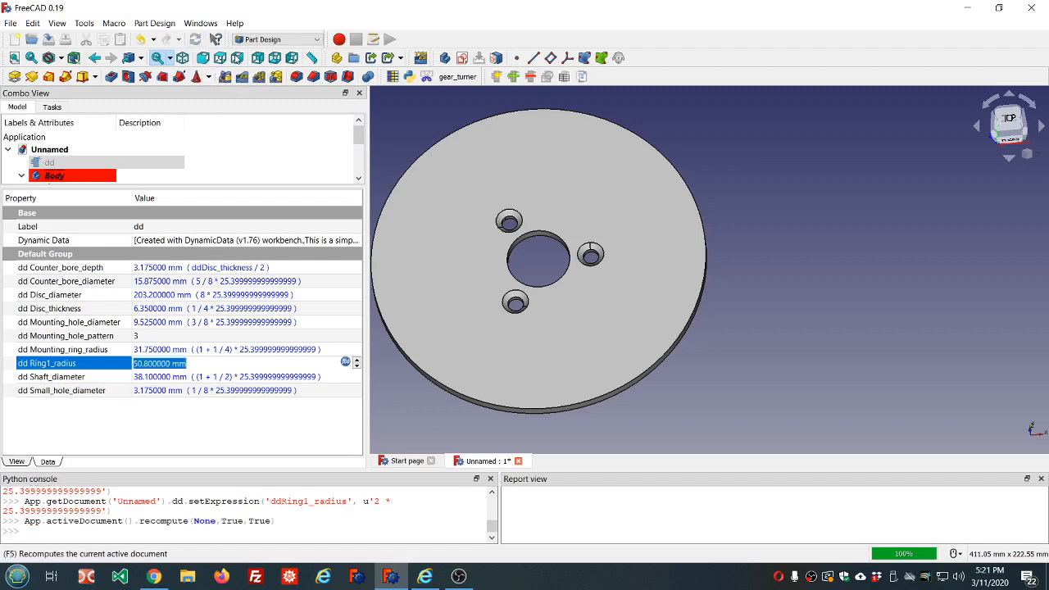
# Add an Integer property named ring1_hole_pattern to the dd object without entering a value
pyautogui.click(513, 77)
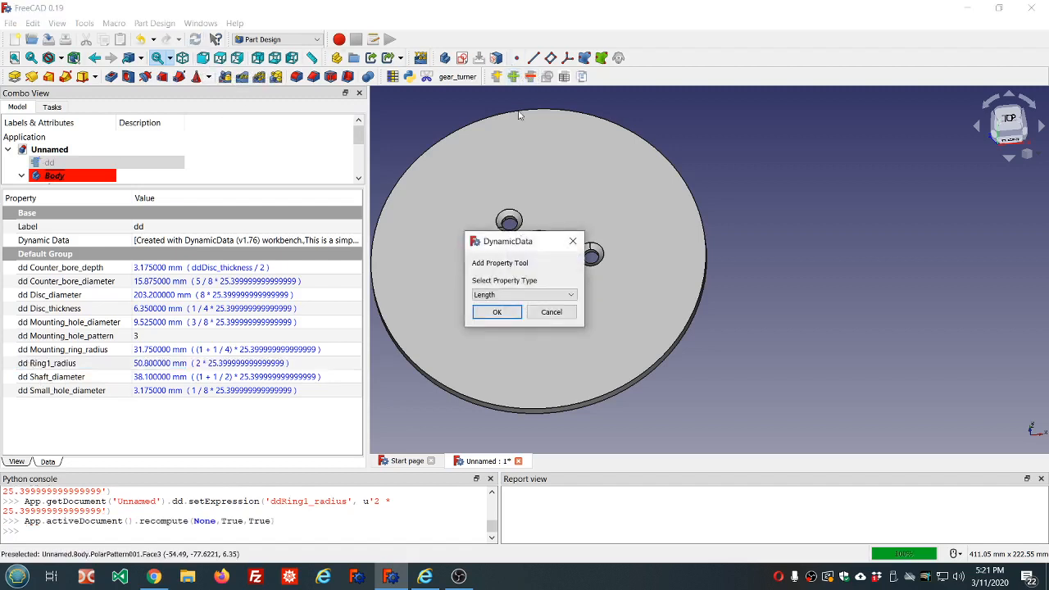
pyautogui.click(570, 296)
pyautogui.click(492, 314)
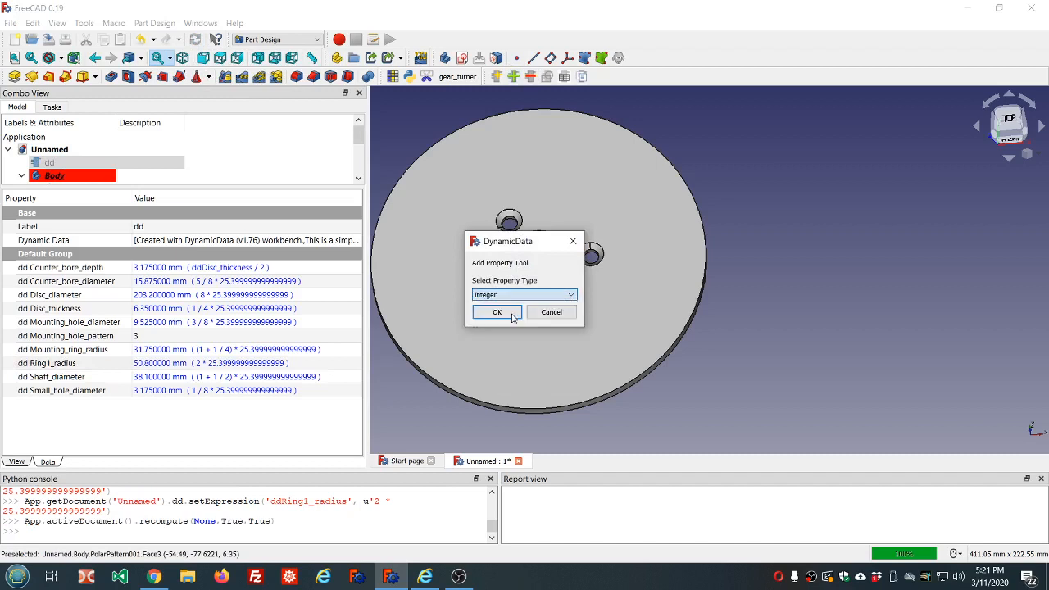
pyautogui.click(495, 315)
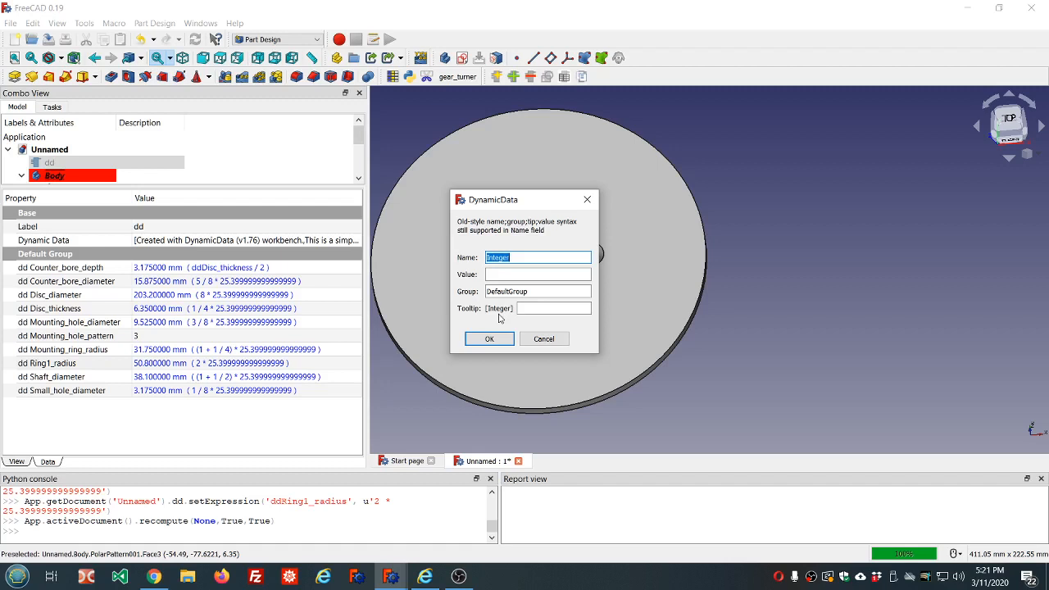
pyautogui.write('ring1_hole_pattern')
pyautogui.click(489, 339)
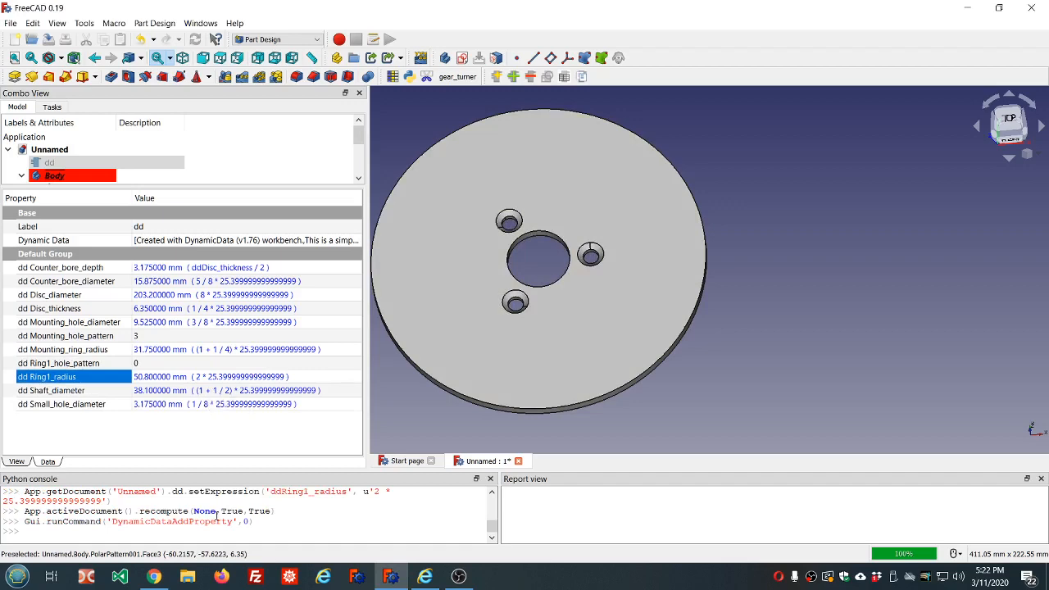
# Check the plate's hole rings in the reference video in Chrome, return to FreeCAD and set Ring1_hole_pattern to 18
pyautogui.click(155, 577)
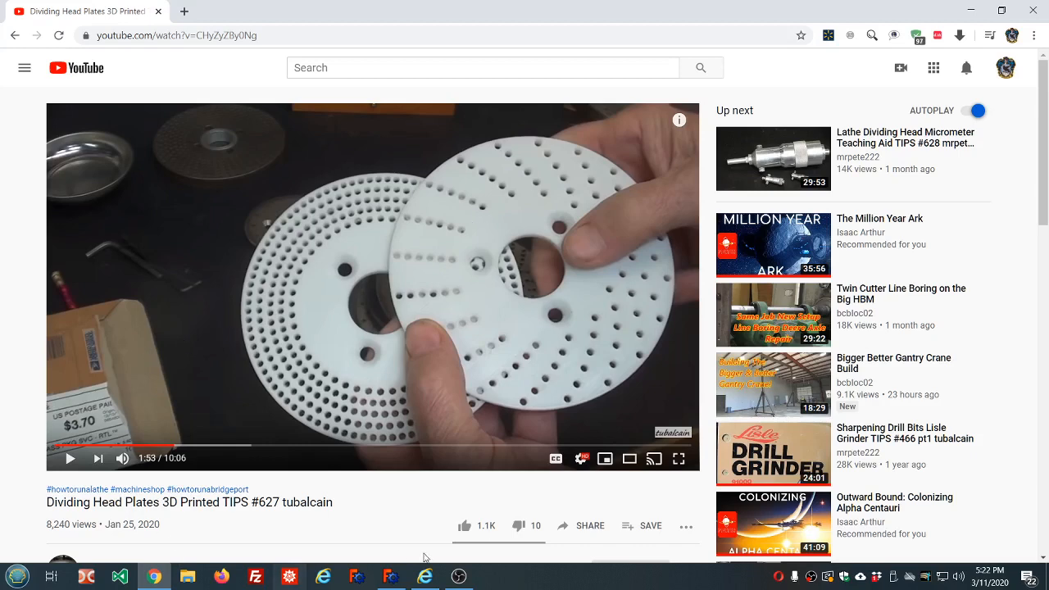
pyautogui.click(394, 578)
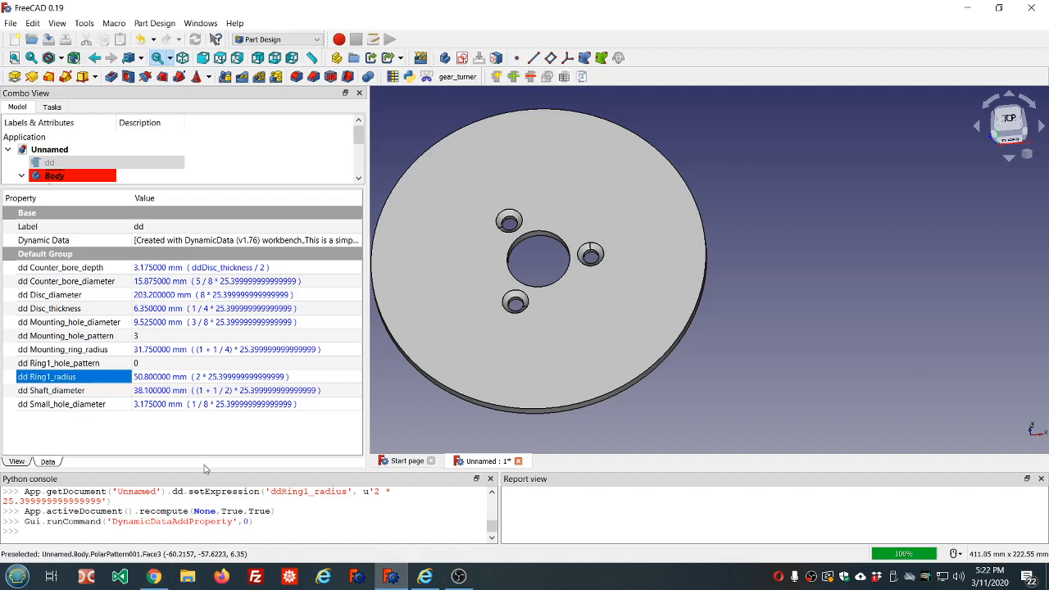
pyautogui.click(160, 363)
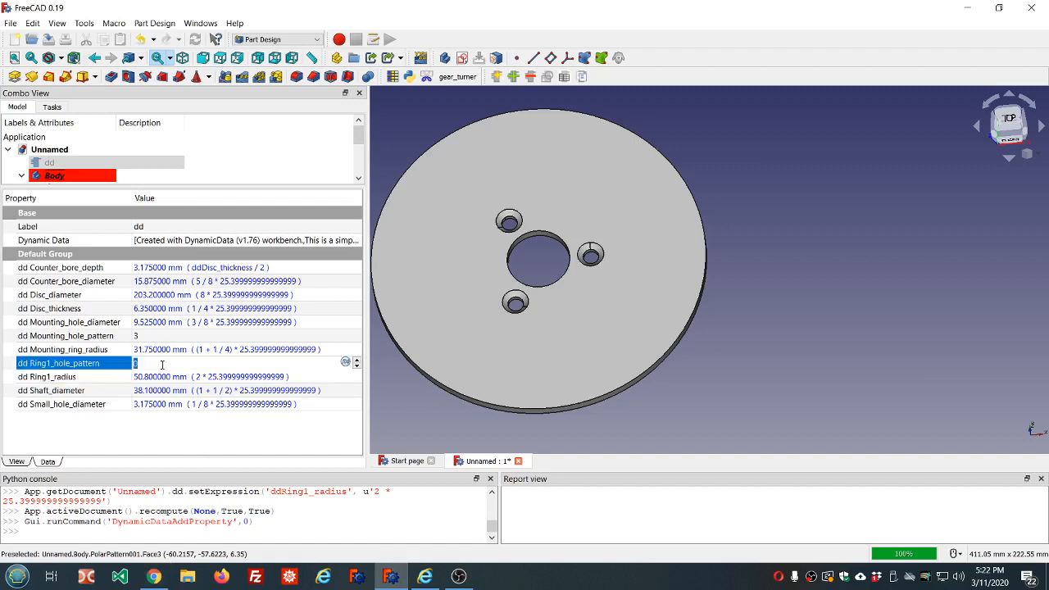
pyautogui.scroll(13, 162, 366)
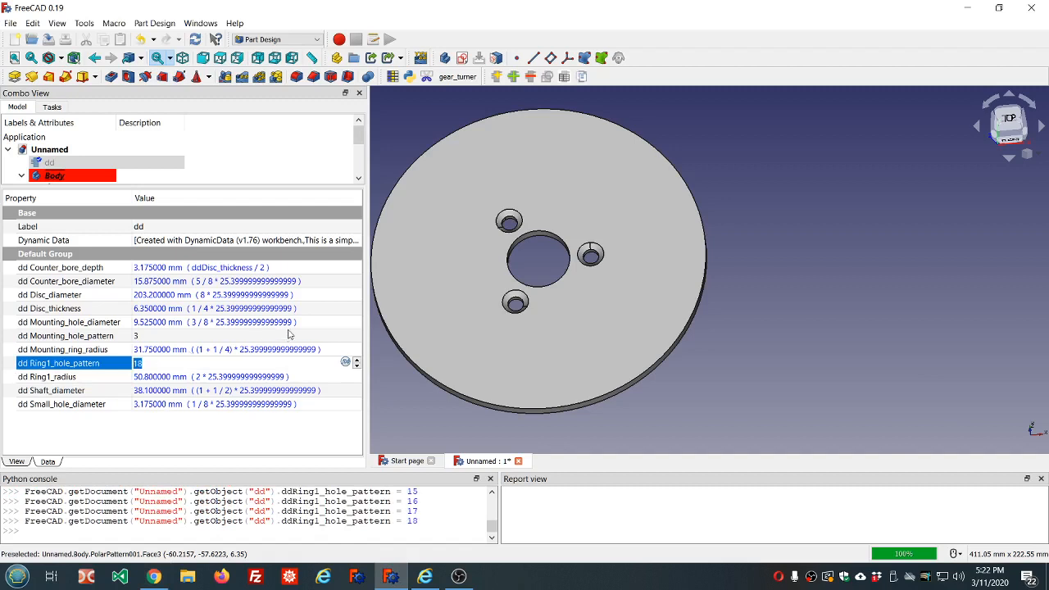
pyautogui.click(303, 150)
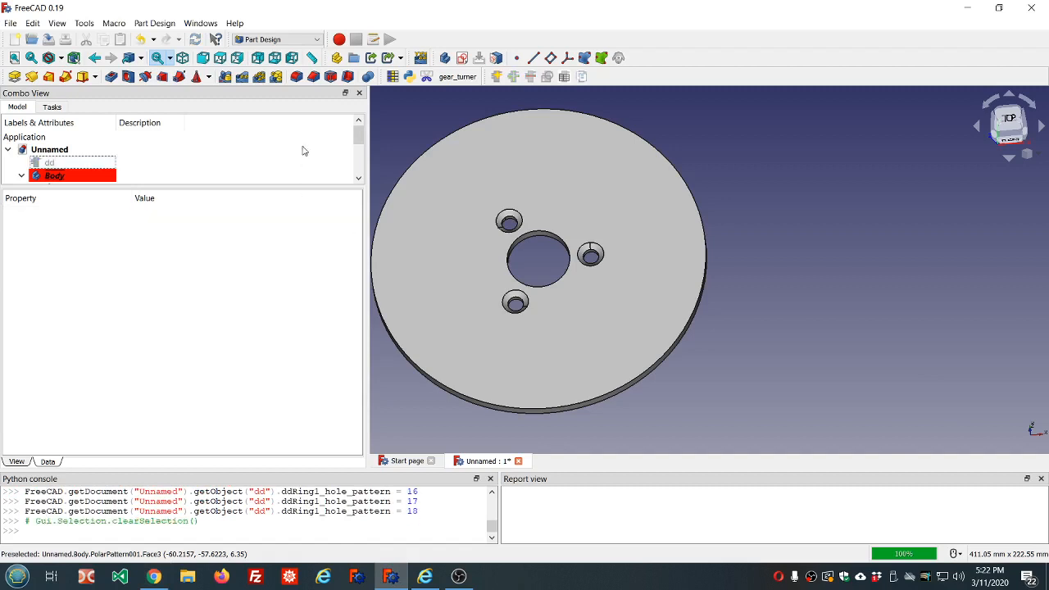
# Start a subtractive cylinder in the body and attach it to the XY_Plane with mode XY on plane
pyautogui.scroll(-4, 515, 159)
pyautogui.scroll(2, 506, 160)
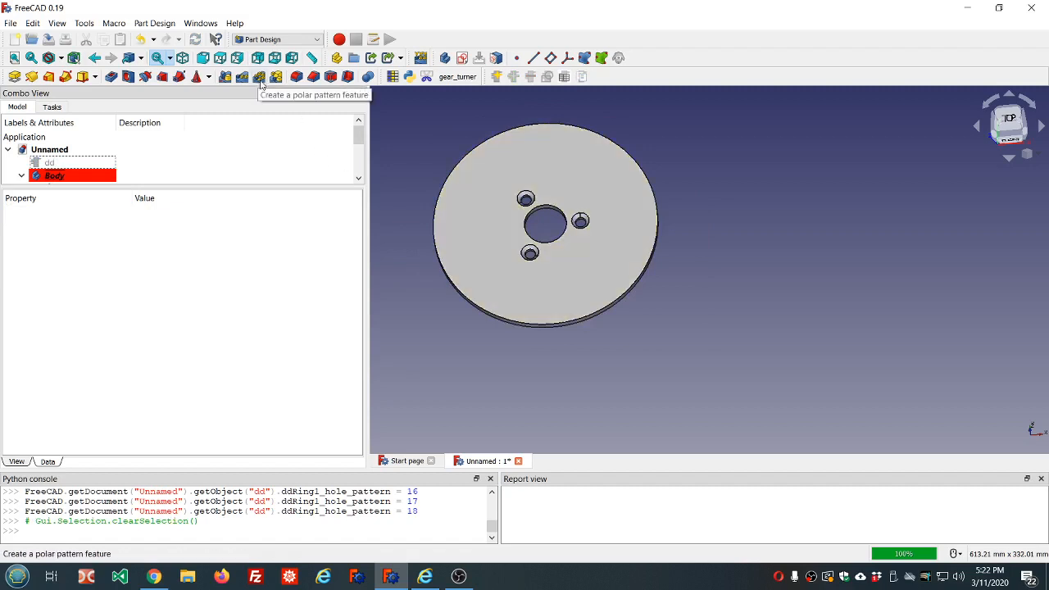
pyautogui.scroll(-1, 253, 118)
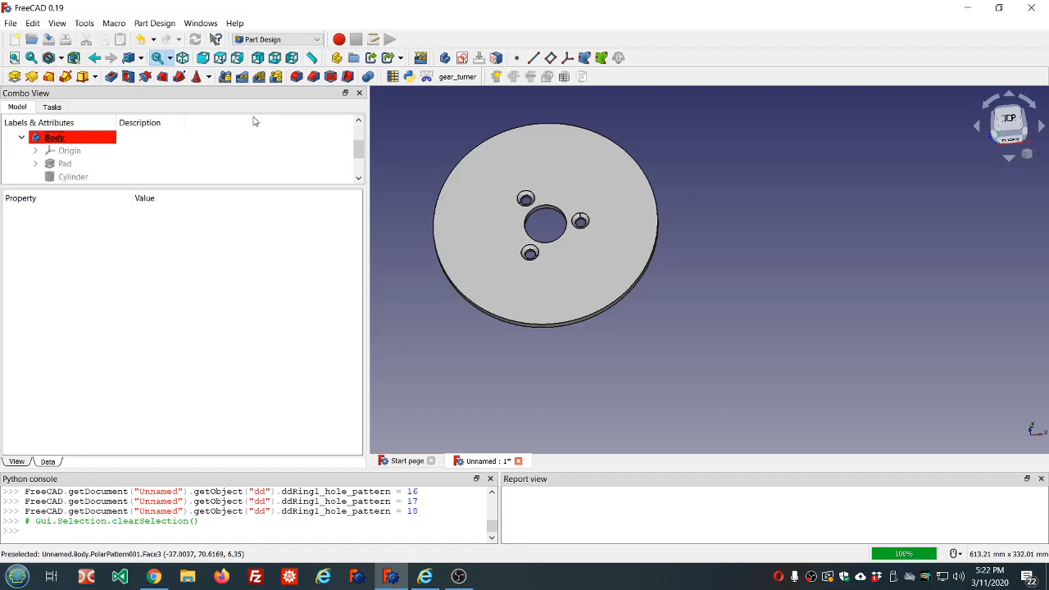
pyautogui.scroll(1, 253, 118)
pyautogui.click(209, 76)
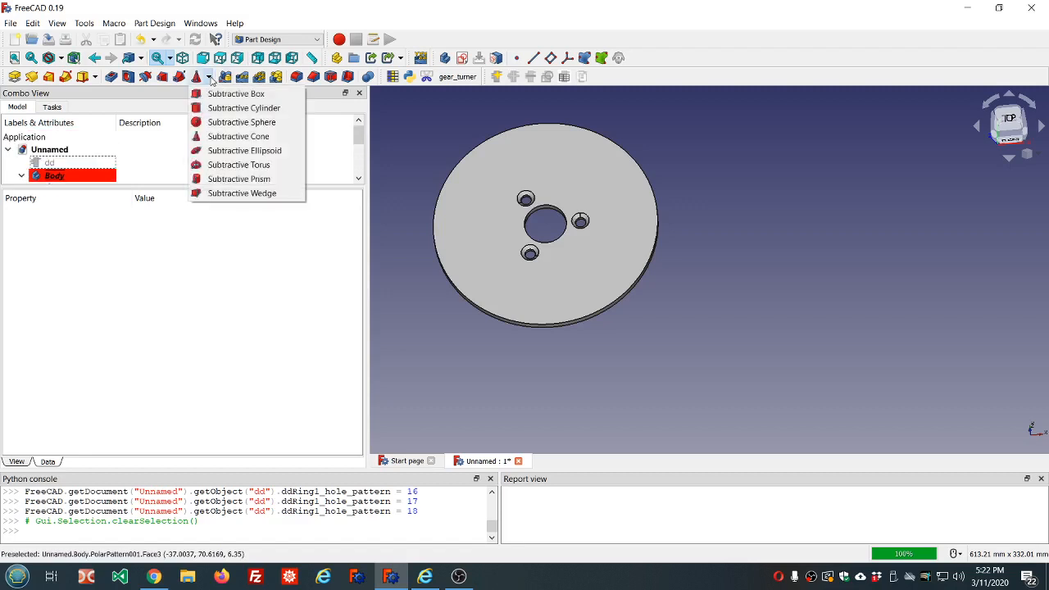
pyautogui.click(236, 108)
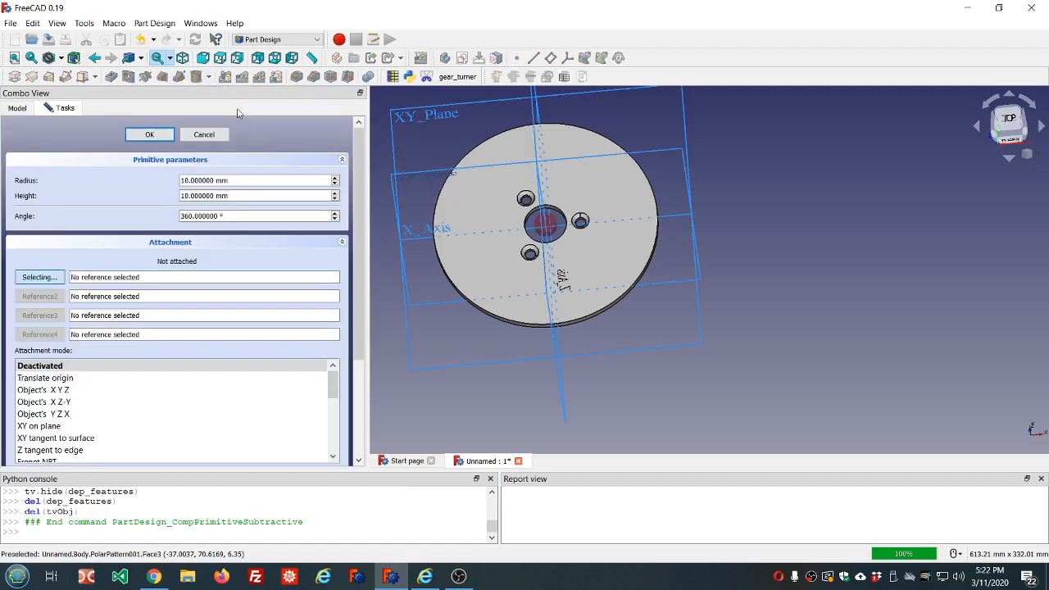
pyautogui.click(439, 108)
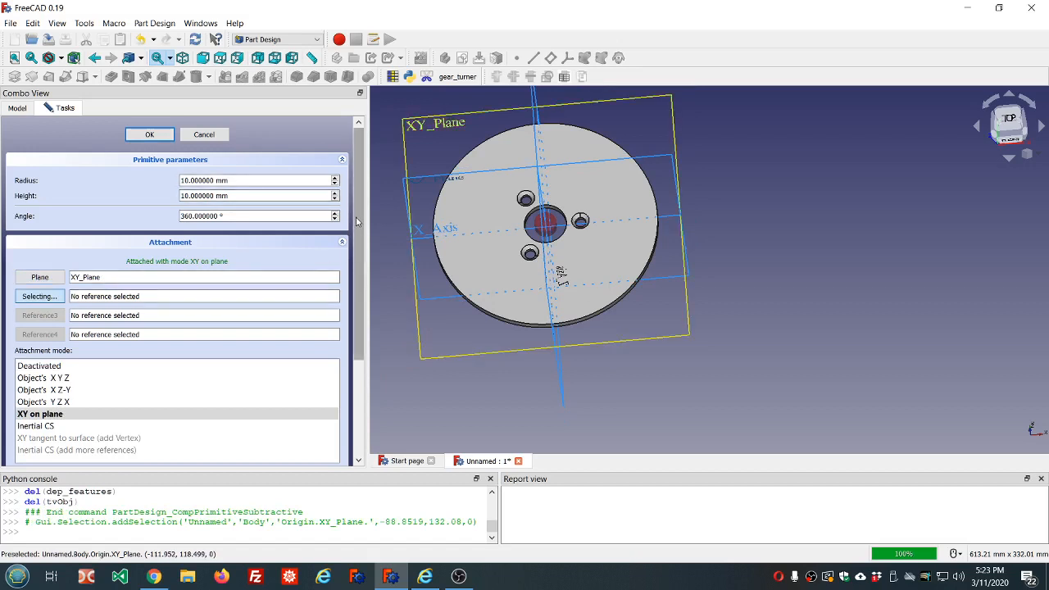
# Set the cylinder's attachment offset in the x-direction to the formula dd.ddRing1_radius and accept the primitive
pyautogui.moveTo(358, 223); pyautogui.dragTo(371, 358)
pyautogui.click(225, 346)
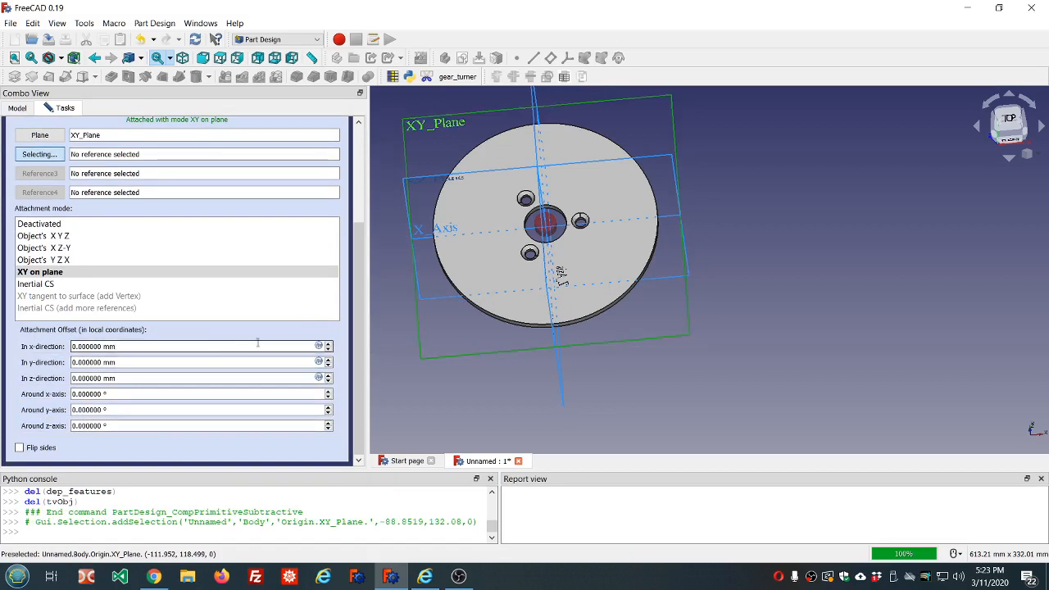
pyautogui.click(318, 346)
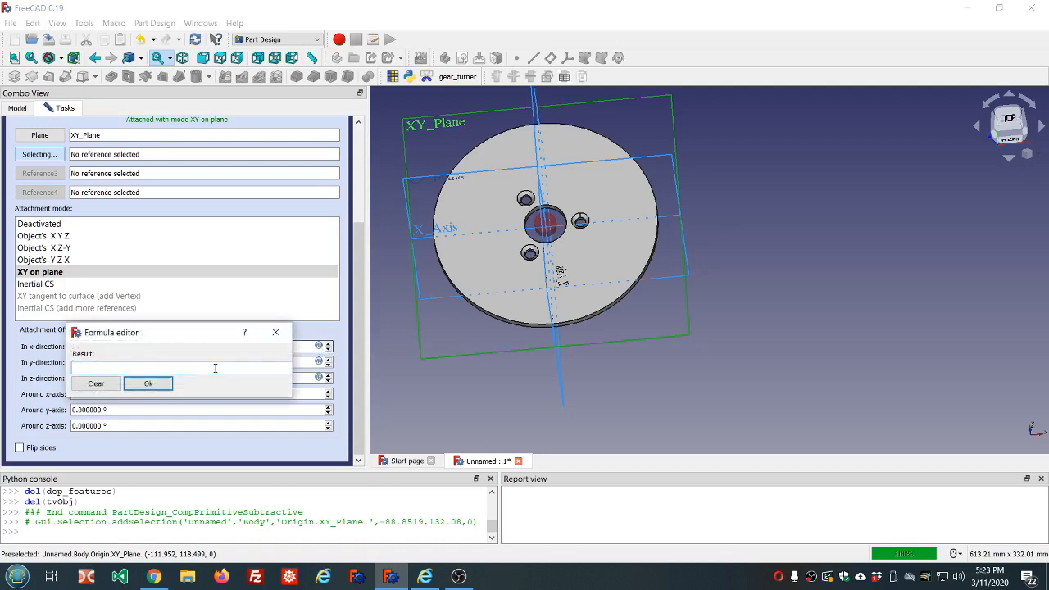
pyautogui.write('dd.dd')
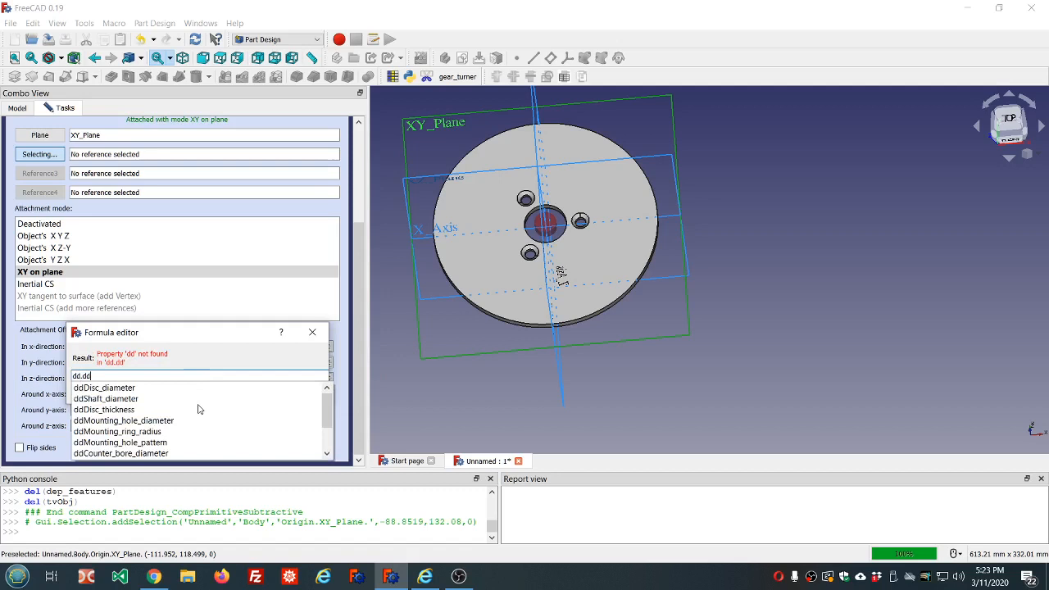
pyautogui.scroll(-2, 197, 407)
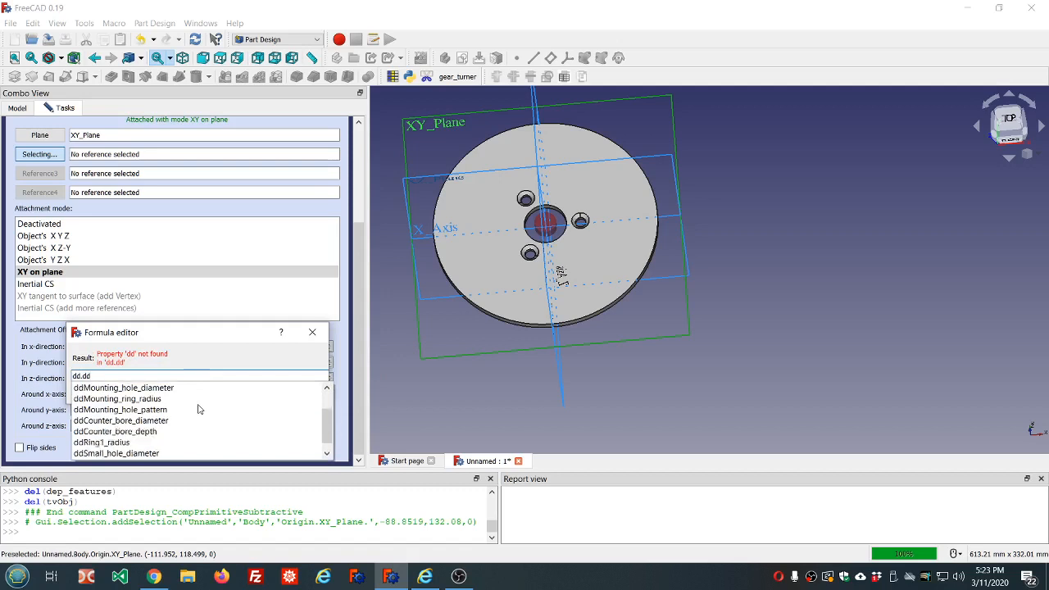
pyautogui.click(122, 430)
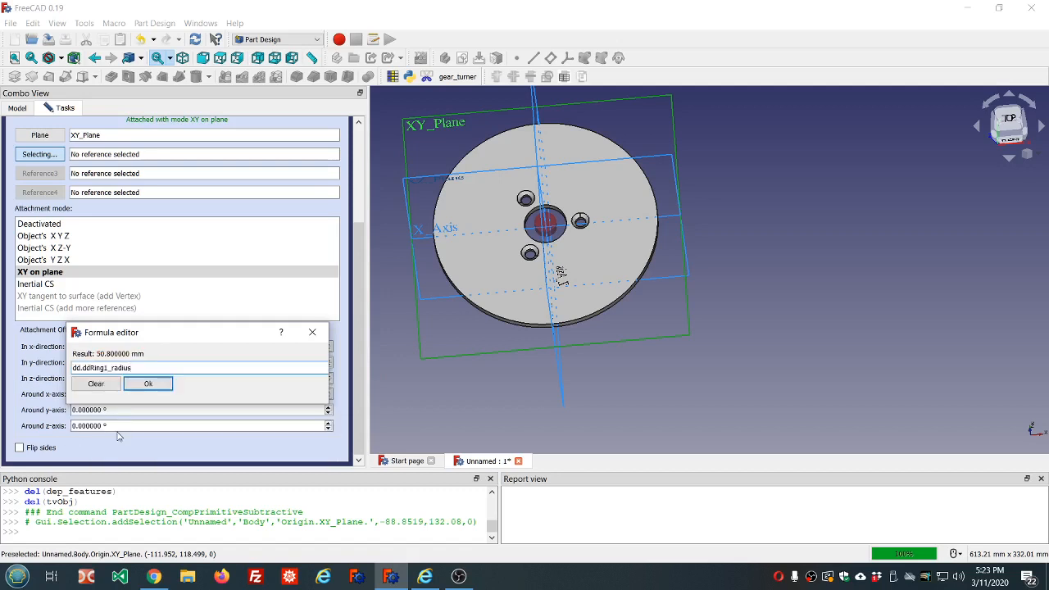
pyautogui.click(148, 384)
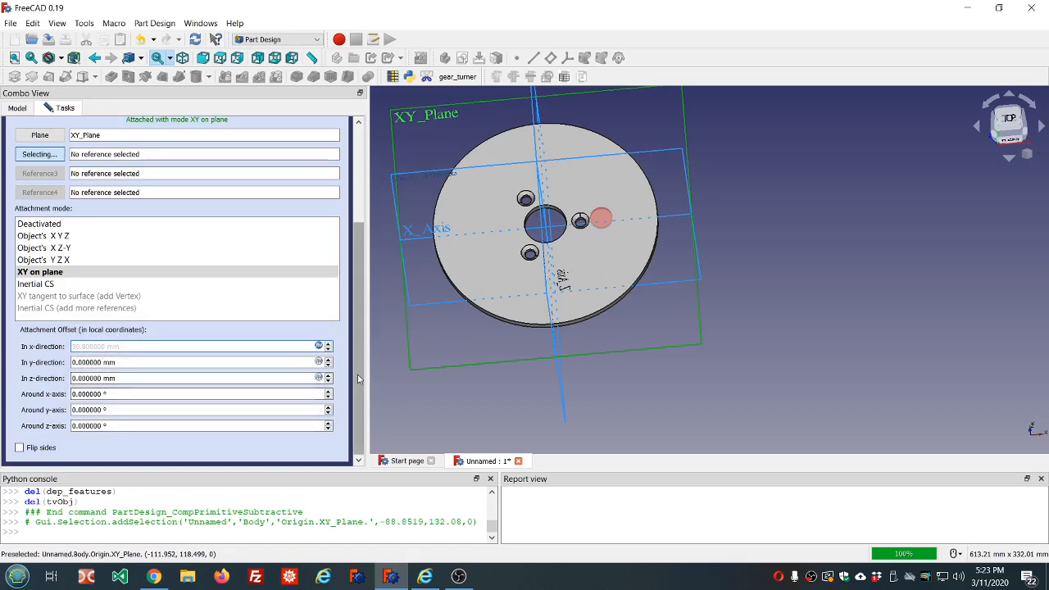
pyautogui.moveTo(358, 376); pyautogui.dragTo(371, 255)
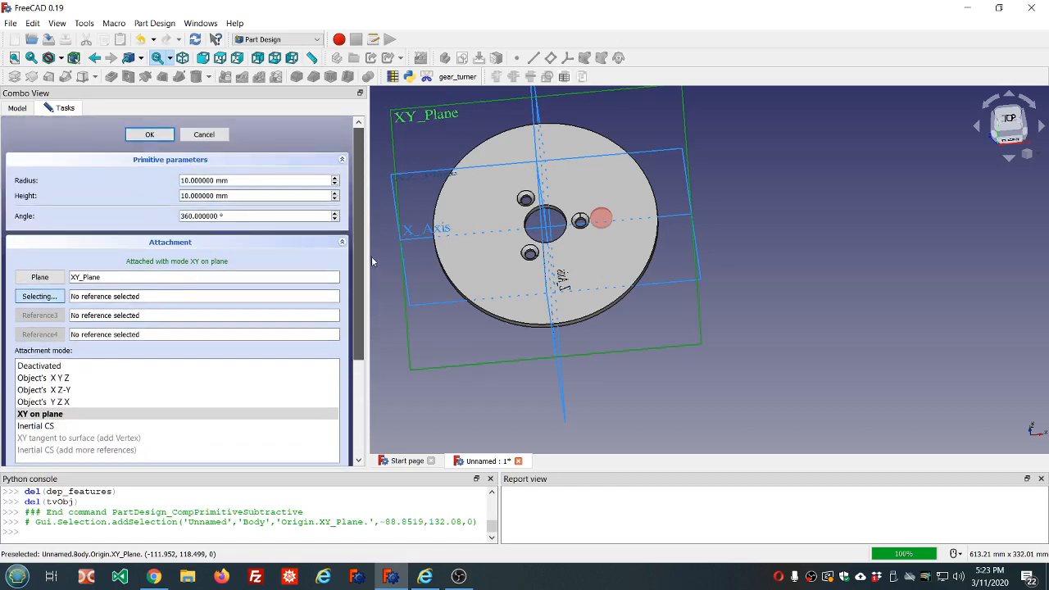
pyautogui.click(148, 135)
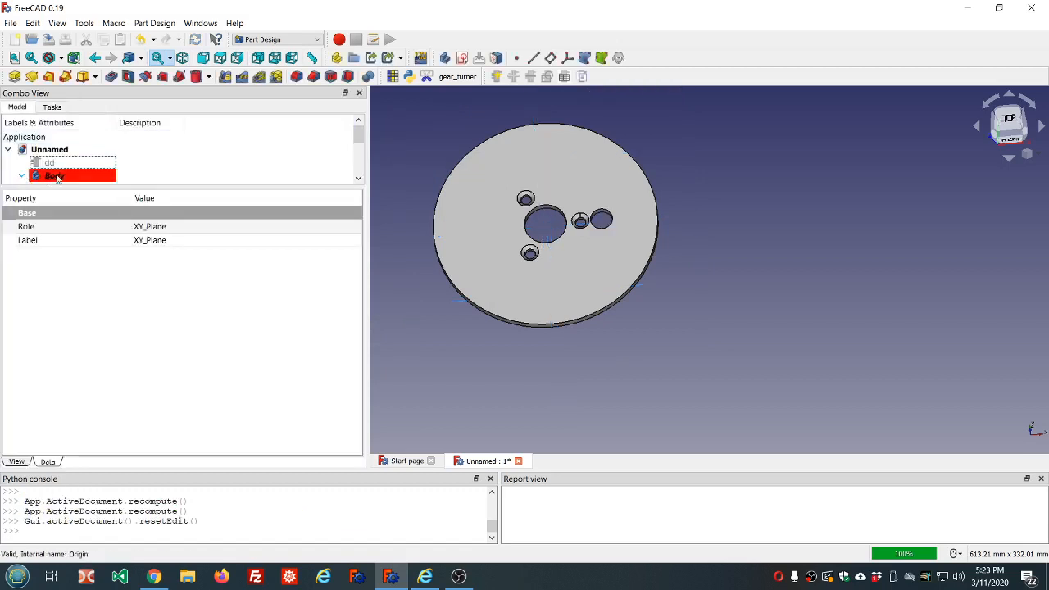
# Set the radius of Cylinder001 with the formula dd.ddSmall_hole_diameter/2 and recompute the document
pyautogui.scroll(-3, 182, 162)
pyautogui.scroll(-1, 182, 162)
pyautogui.click(91, 176)
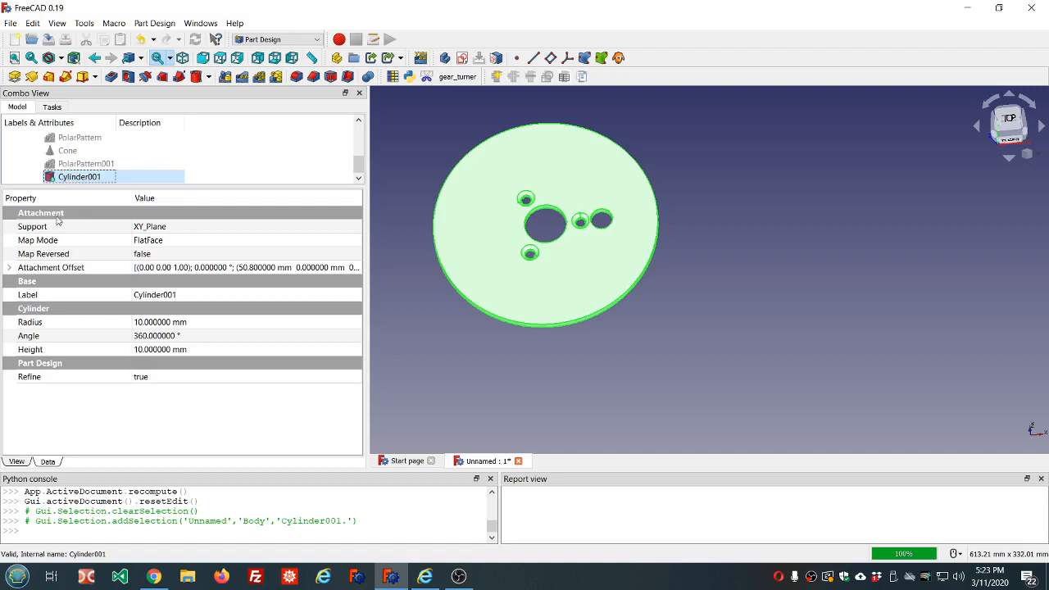
pyautogui.click(232, 326)
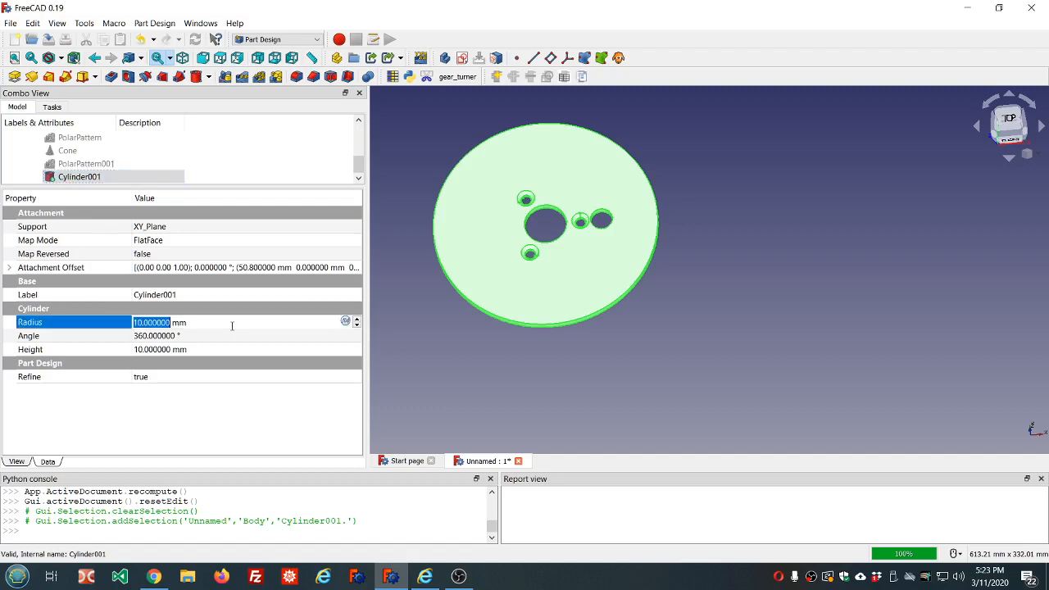
pyautogui.press('=')
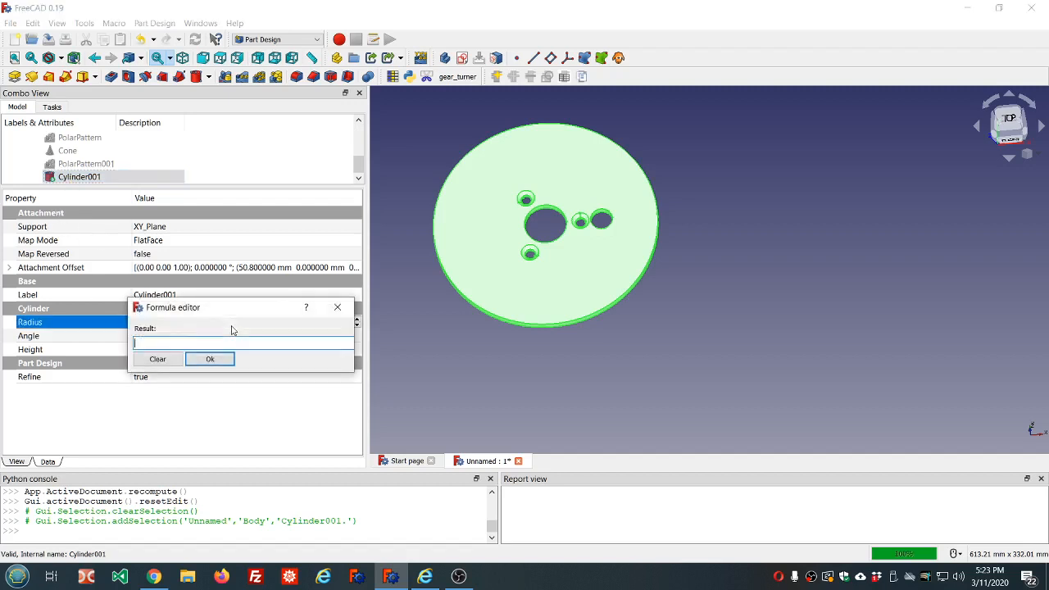
pyautogui.write('dd.dd')
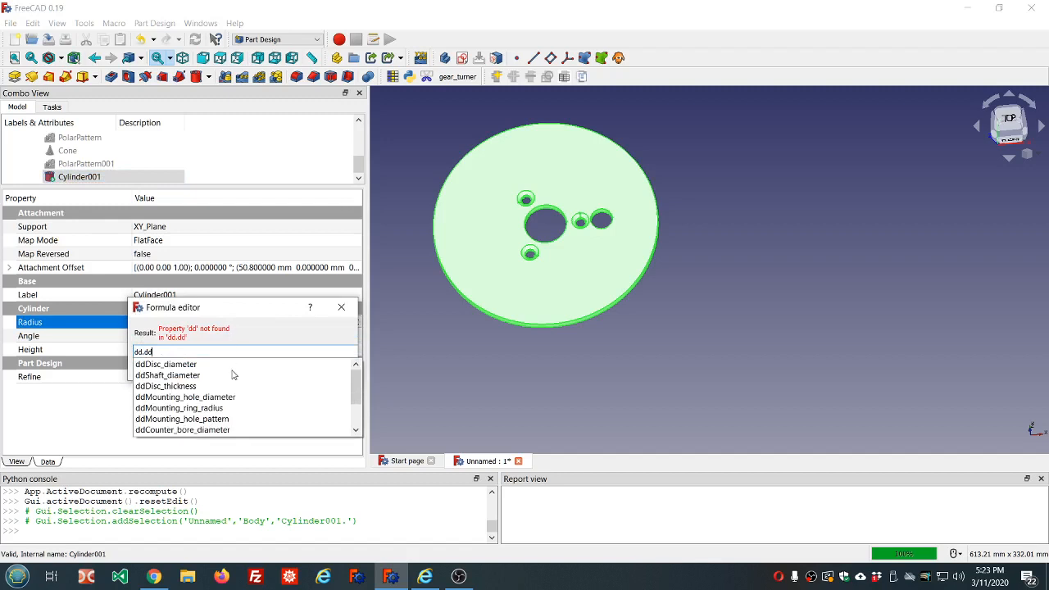
pyautogui.scroll(-1, 233, 374)
pyautogui.scroll(-1, 233, 374)
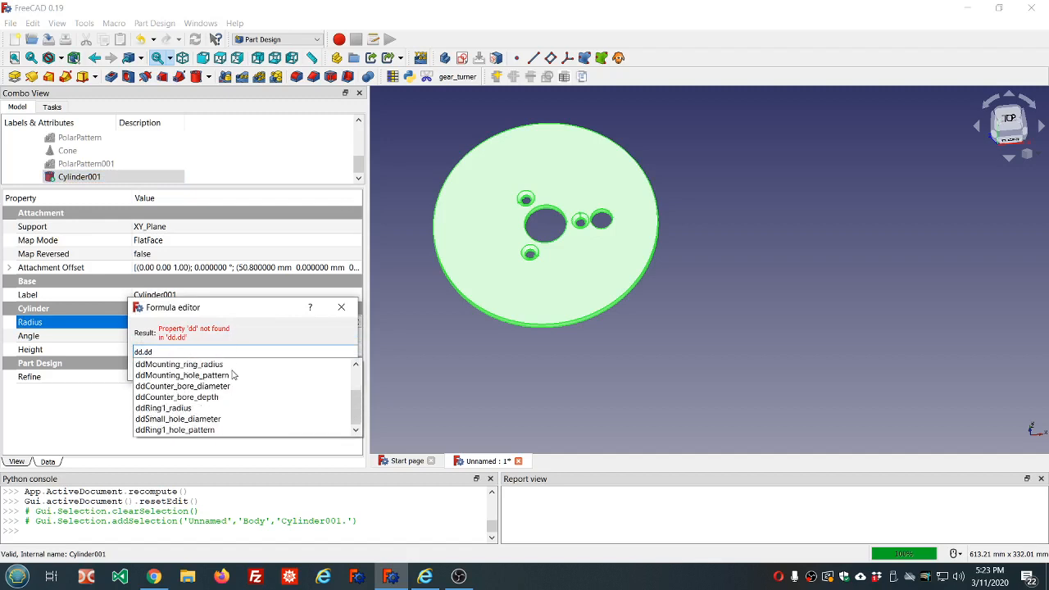
pyautogui.click(207, 420)
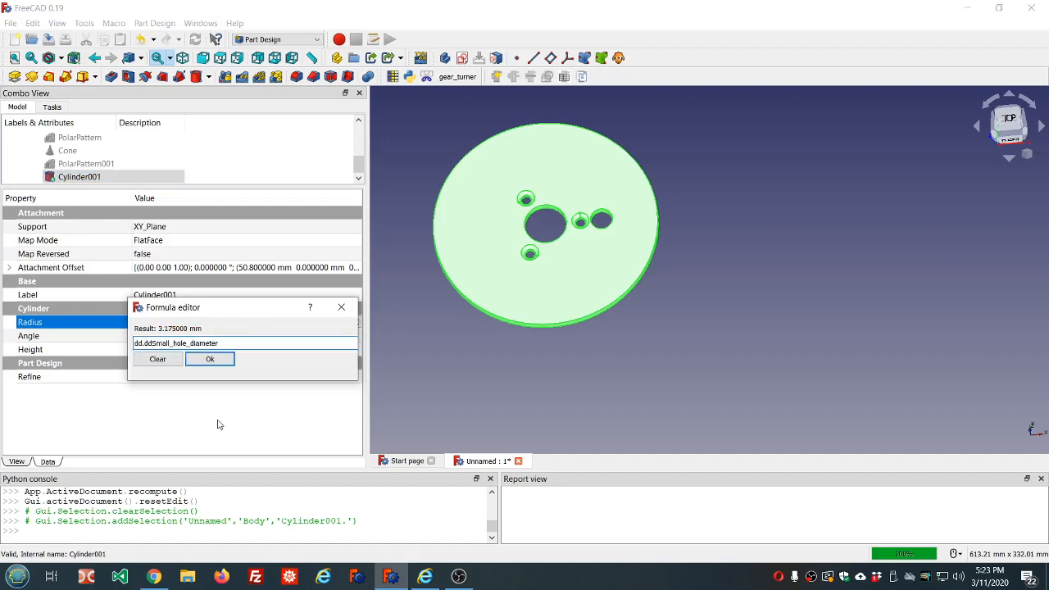
pyautogui.write('/2')
pyautogui.click(214, 362)
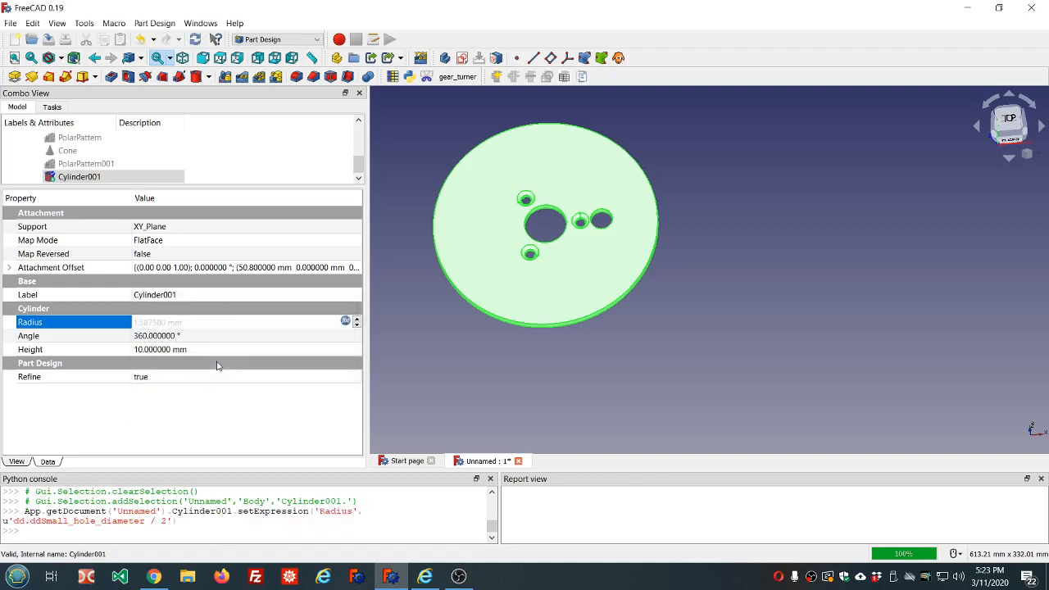
pyautogui.click(195, 39)
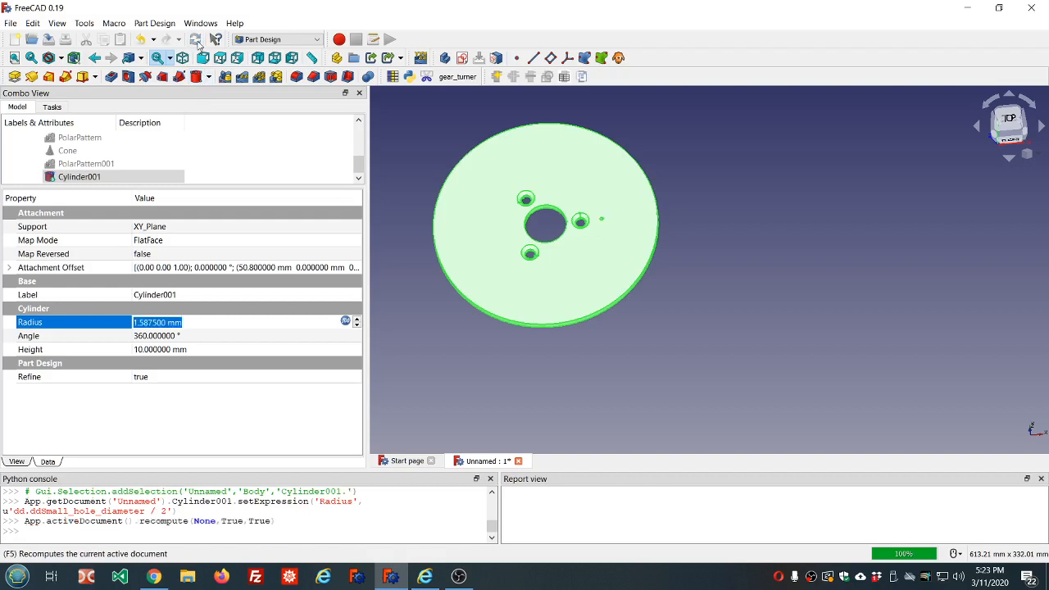
# Inspect the new small hole on the plate, compare it with the reference video in Chrome and return to FreeCAD
pyautogui.scroll(5, 595, 215)
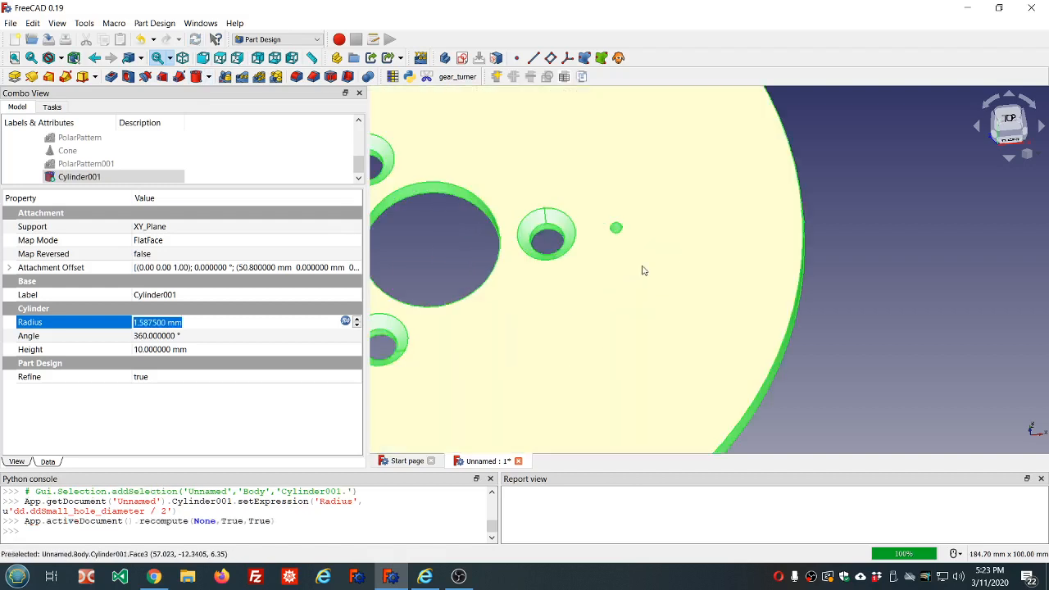
pyautogui.scroll(-8, 645, 283)
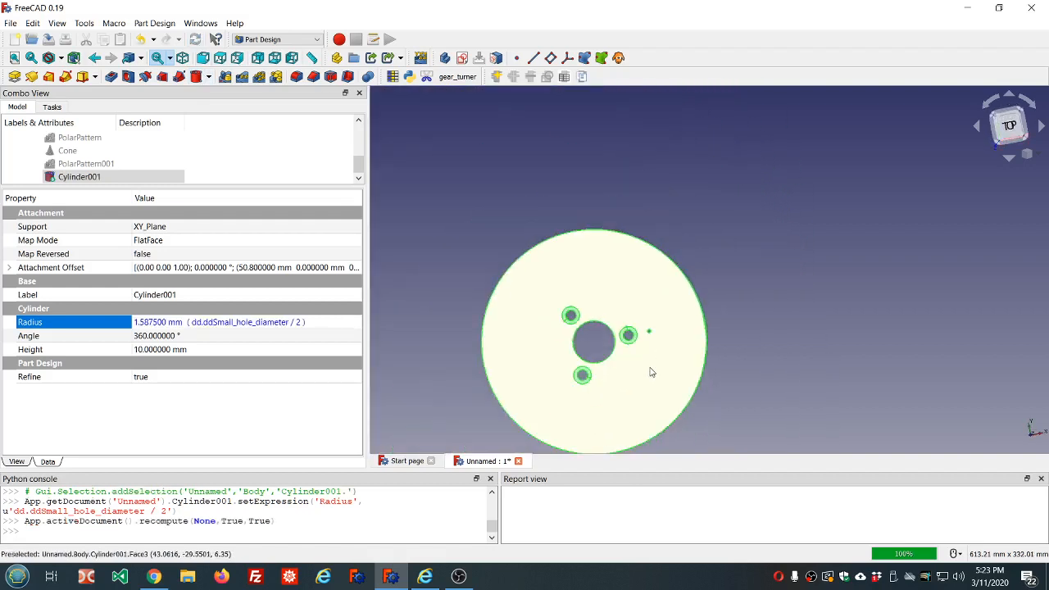
pyautogui.scroll(2, 647, 367)
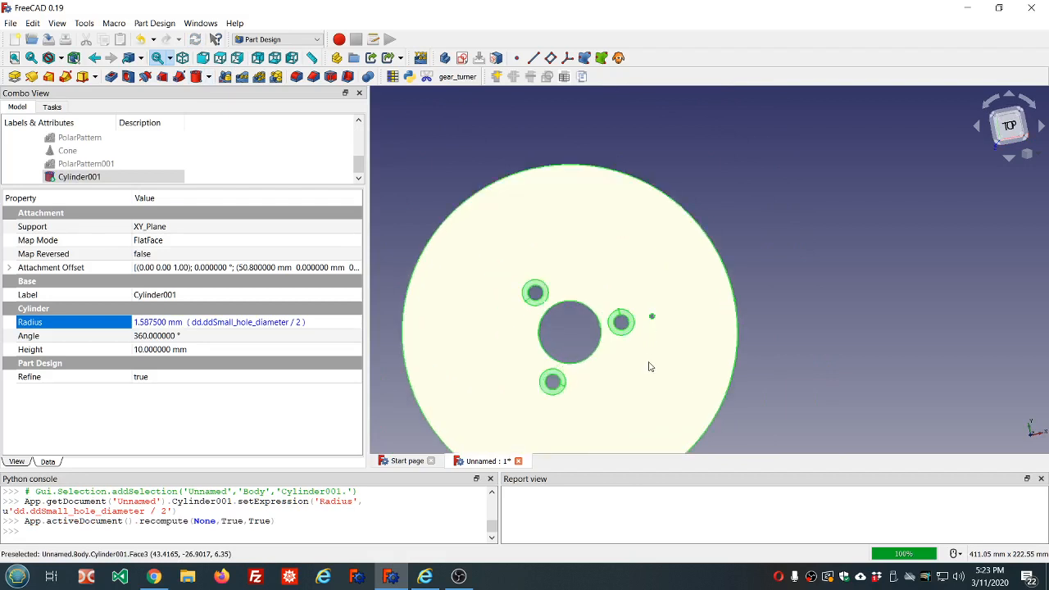
pyautogui.click(212, 492)
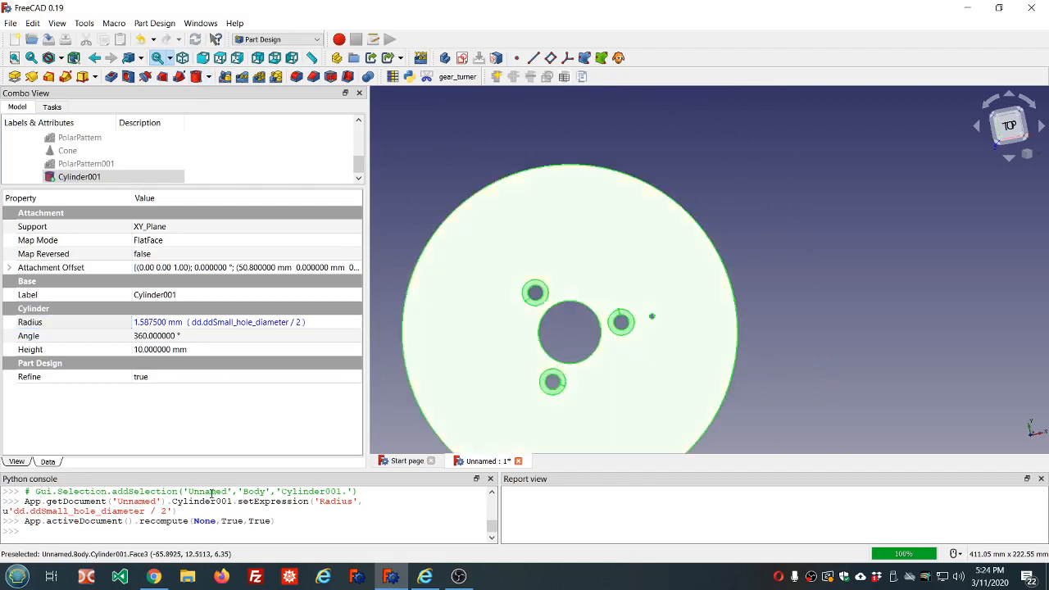
pyautogui.click(153, 577)
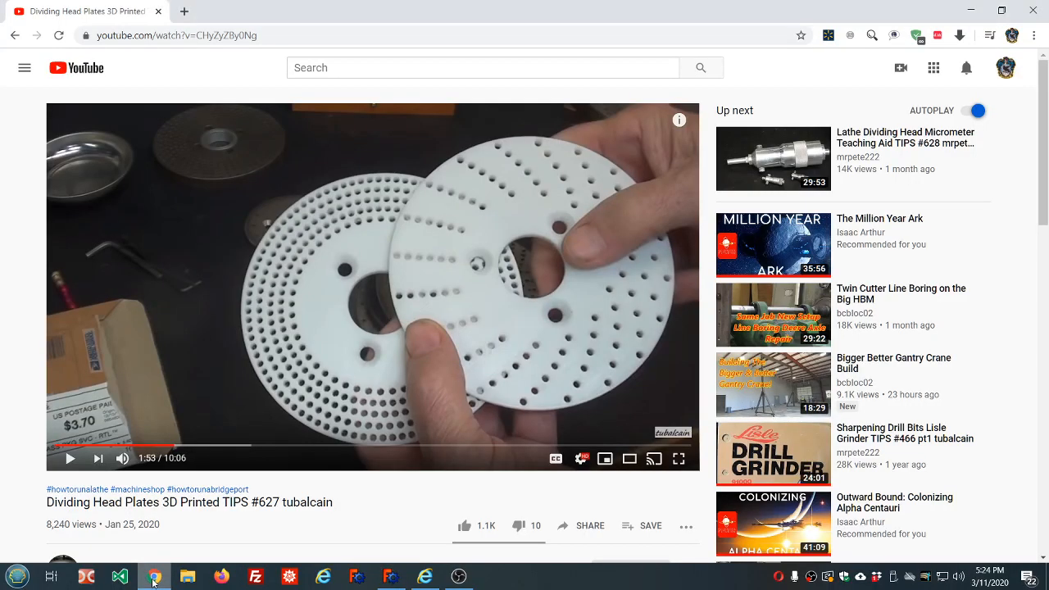
pyautogui.click(153, 579)
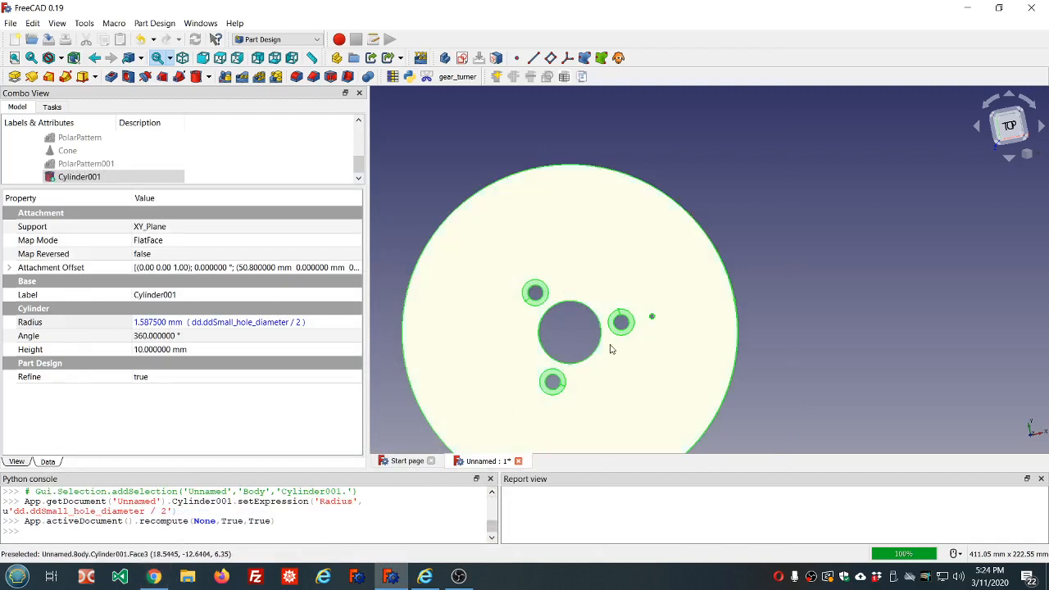
pyautogui.scroll(-3, 610, 349)
pyautogui.scroll(3, 603, 376)
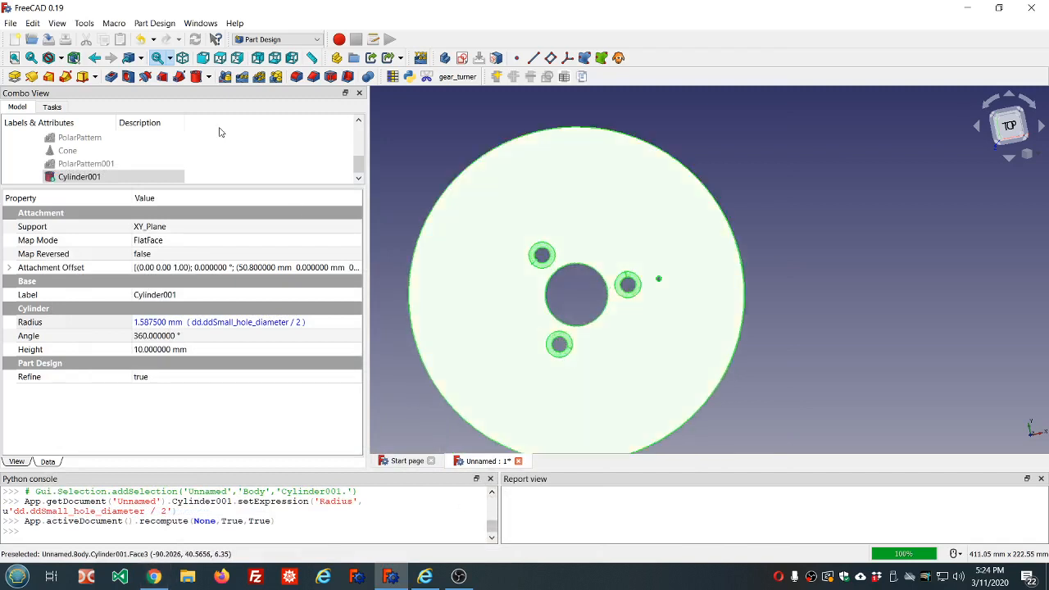
# Create a polar pattern of Cylinder001 about the base Z axis over 360°, with the occurrences formula dd.ddRing1_hole_pattern
pyautogui.click(86, 177)
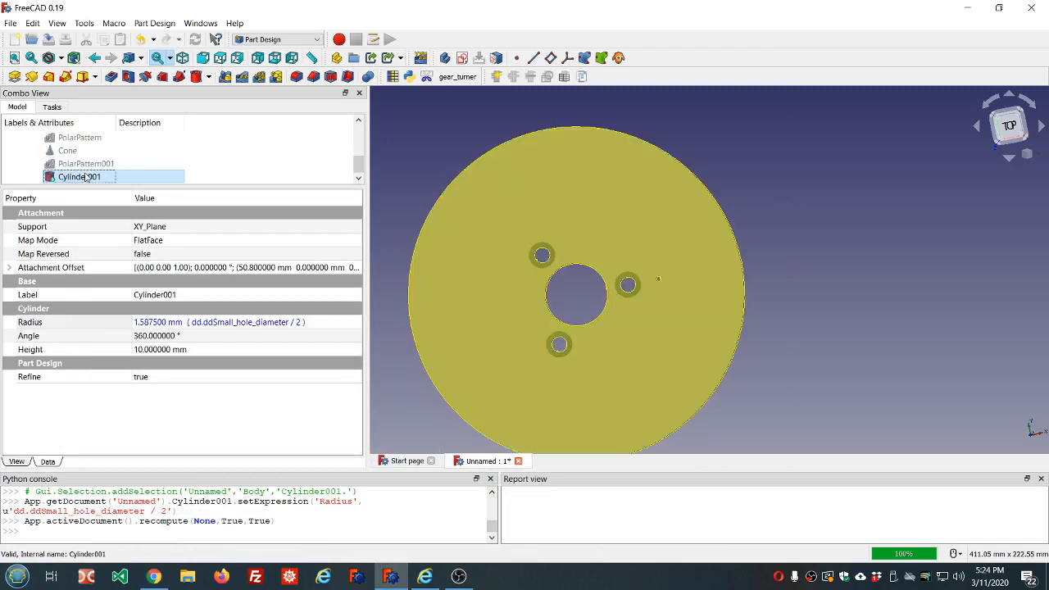
pyautogui.click(259, 77)
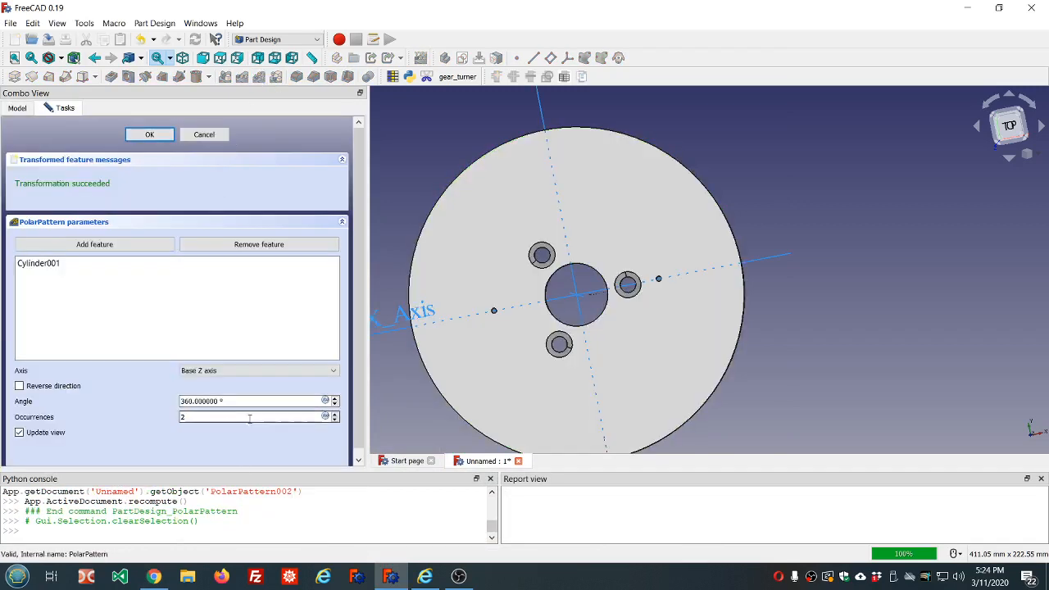
pyautogui.click(325, 416)
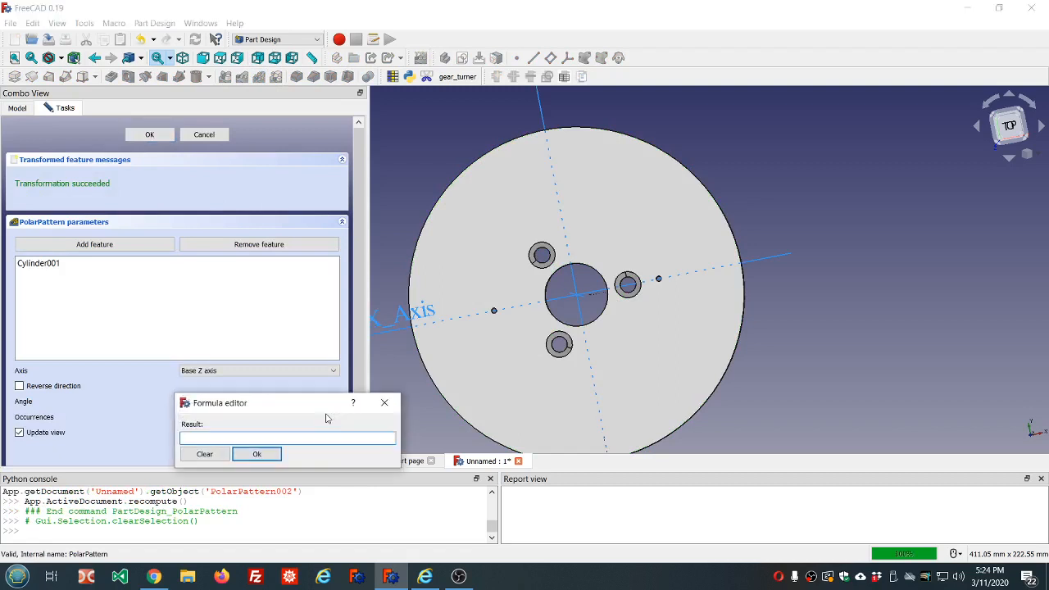
pyautogui.write('dd.dd')
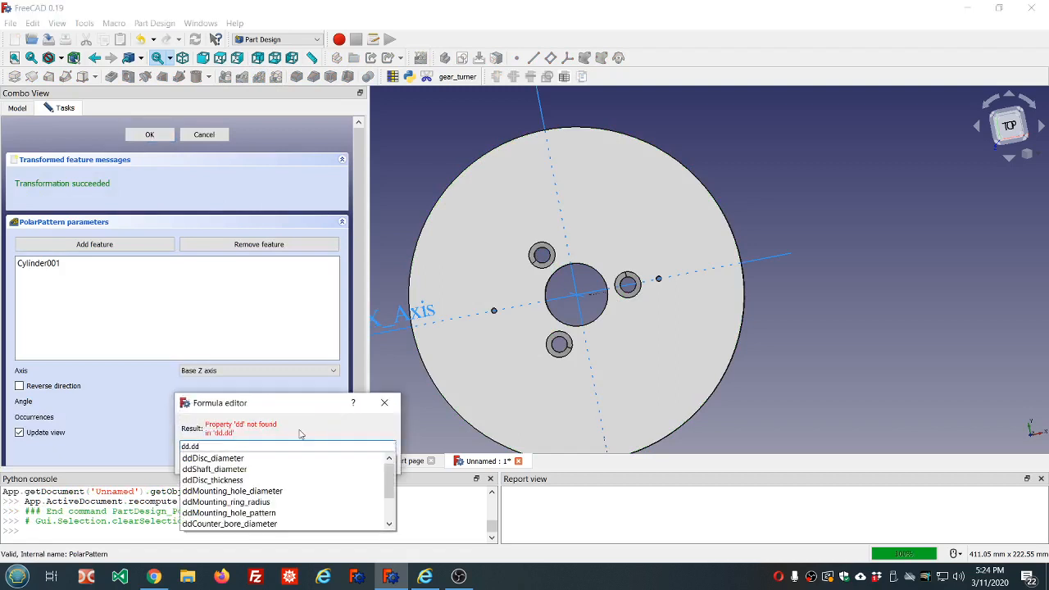
pyautogui.scroll(-2, 275, 478)
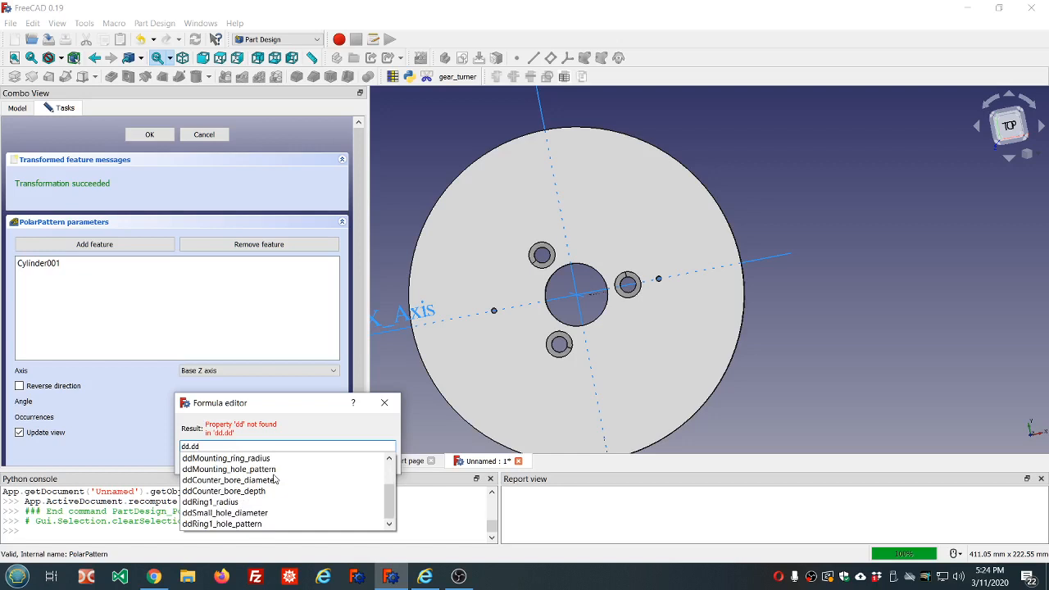
pyautogui.click(253, 524)
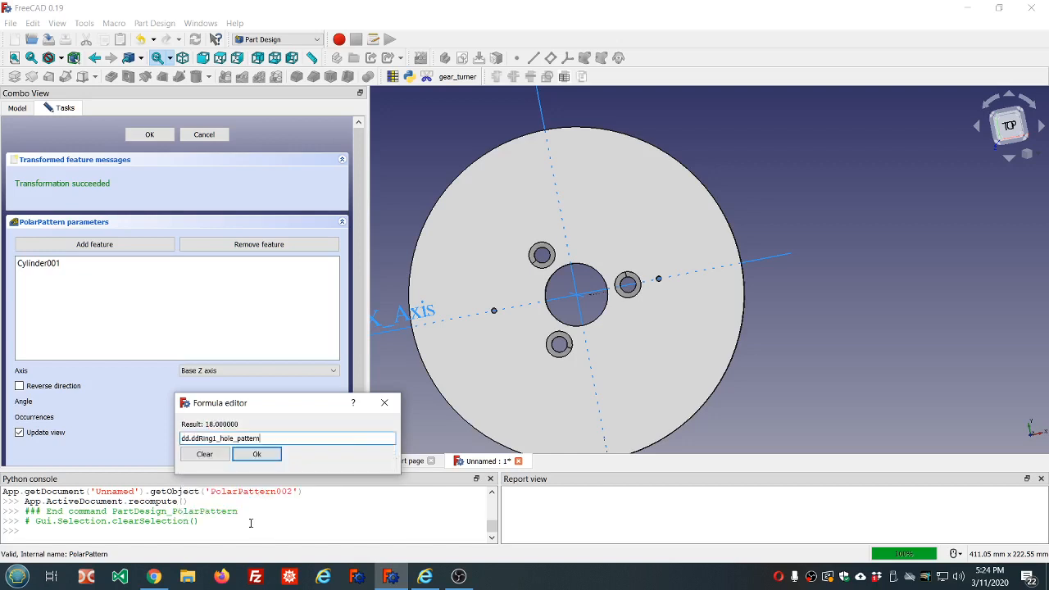
pyautogui.click(256, 455)
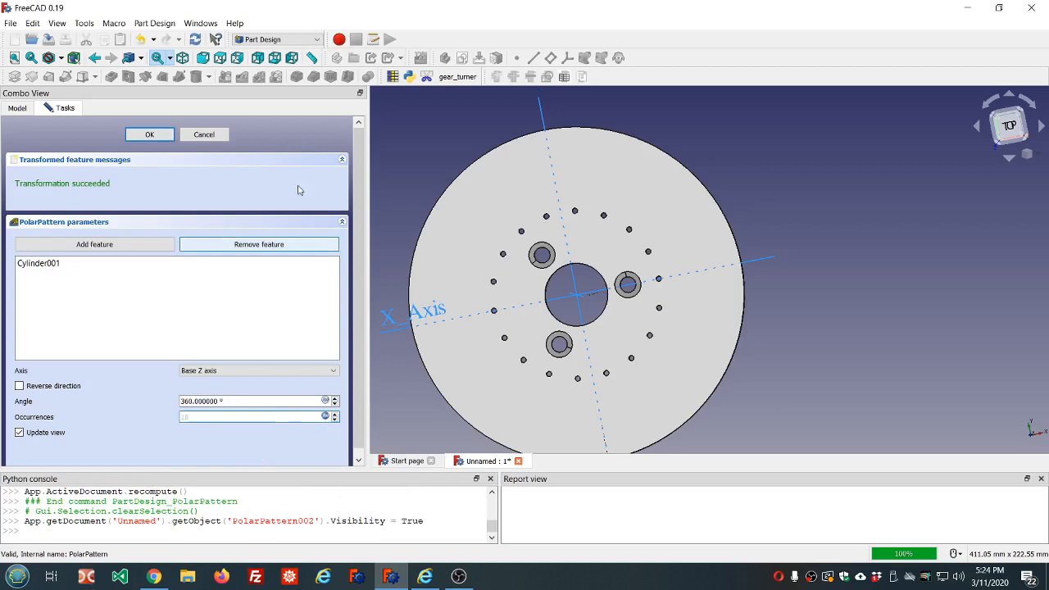
pyautogui.click(151, 135)
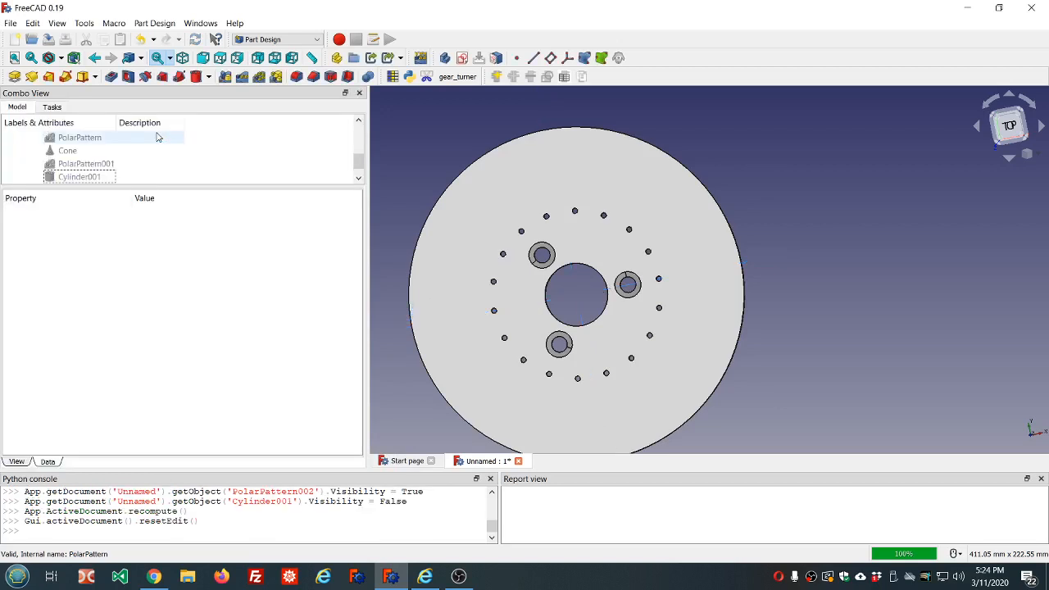
pyautogui.scroll(-5, 498, 156)
pyautogui.scroll(3, 533, 200)
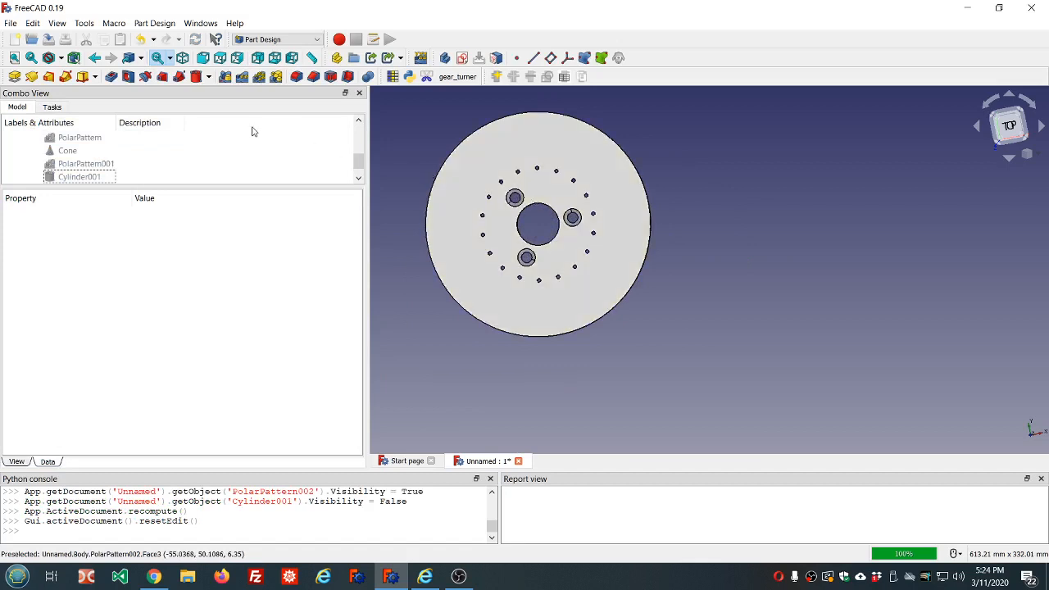
# Enlarge the model tree and add another subtractive cylinder with default dimensions, attached to the XY_Plane with mode XY on plane
pyautogui.scroll(-1, 252, 131)
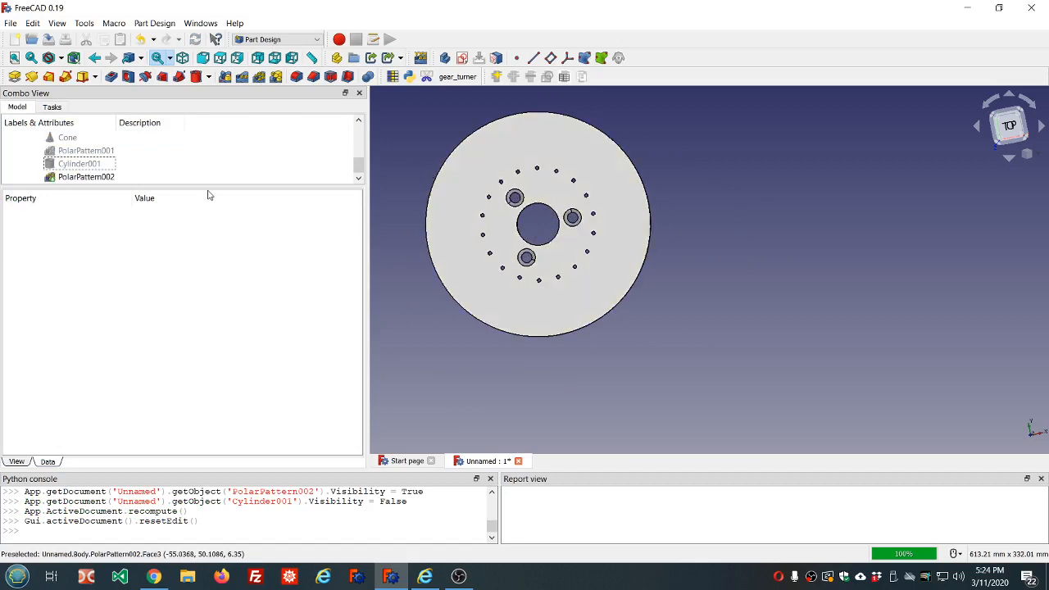
pyautogui.moveTo(208, 188); pyautogui.dragTo(209, 217)
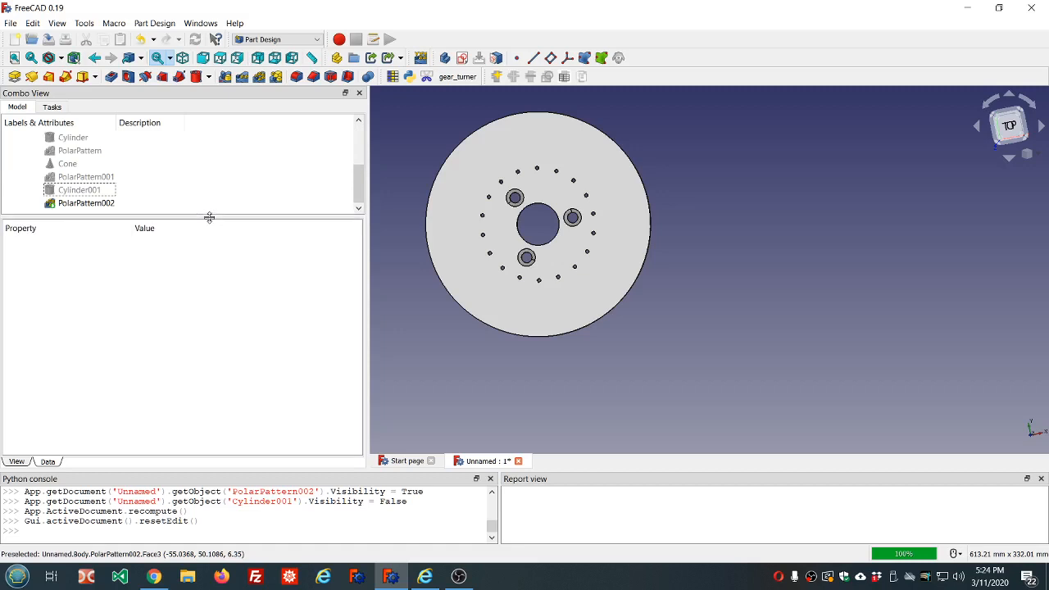
pyautogui.click(196, 76)
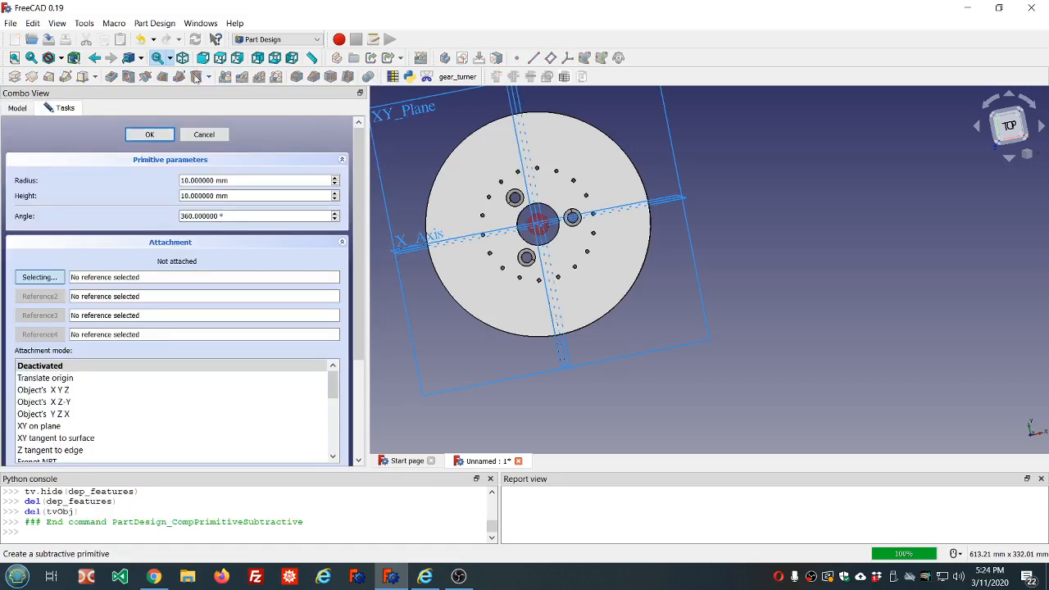
pyautogui.click(412, 109)
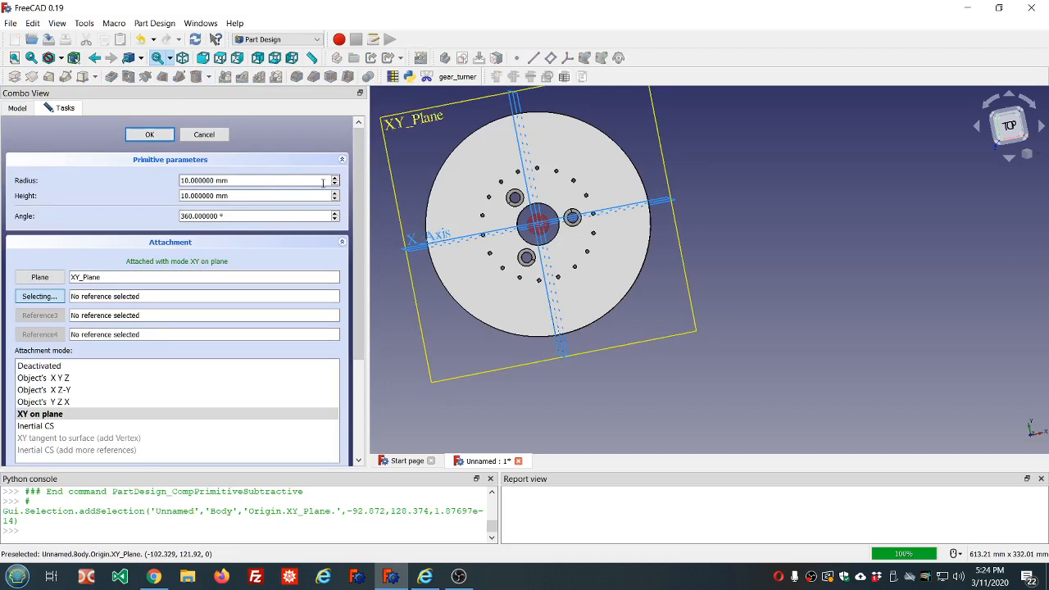
pyautogui.moveTo(361, 183); pyautogui.dragTo(366, 287)
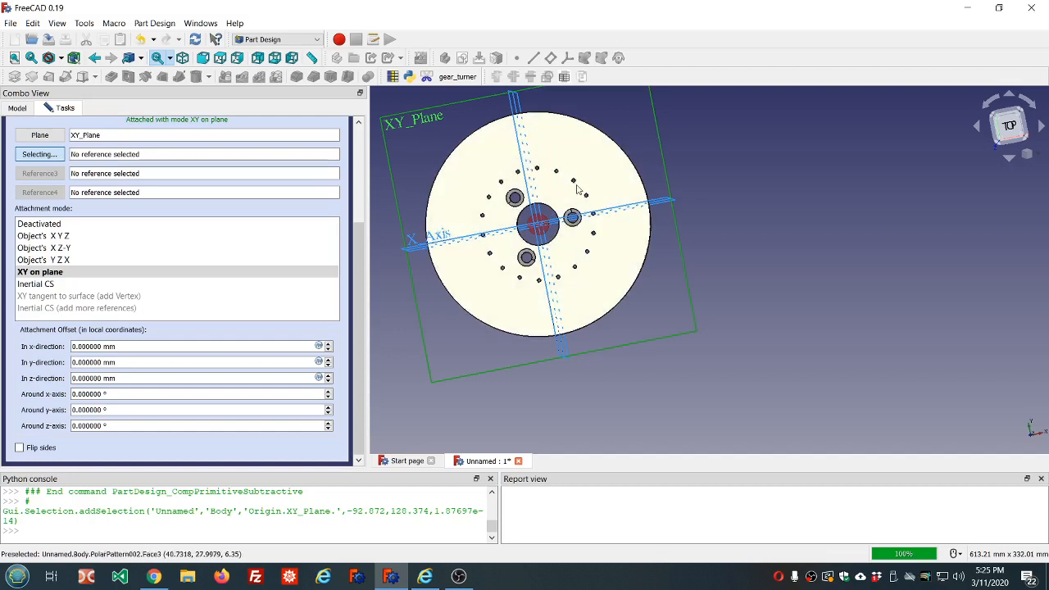
pyautogui.scroll(-4, 576, 190)
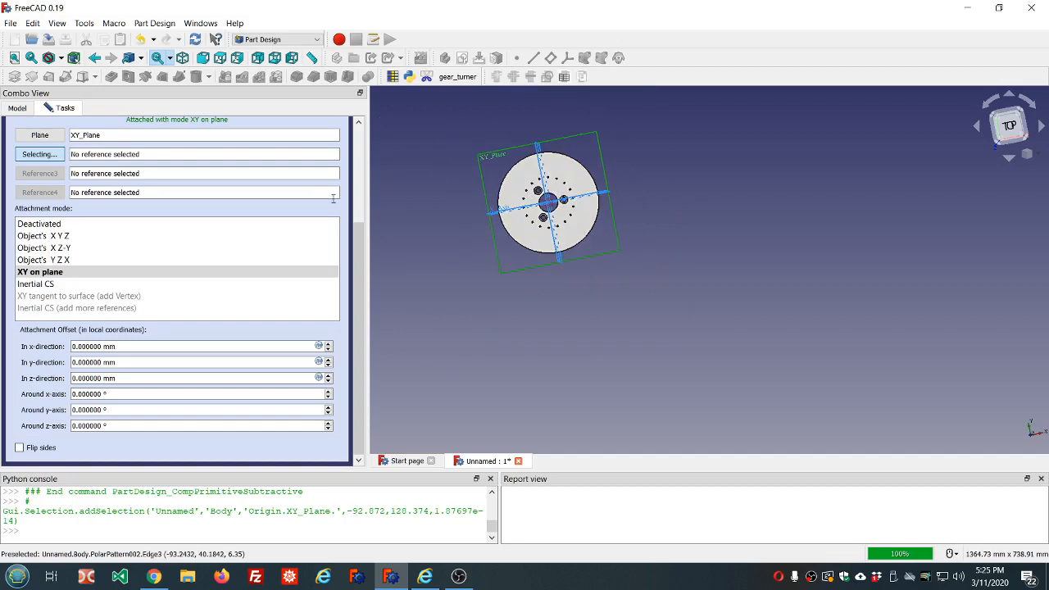
pyautogui.scroll(5, 356, 247)
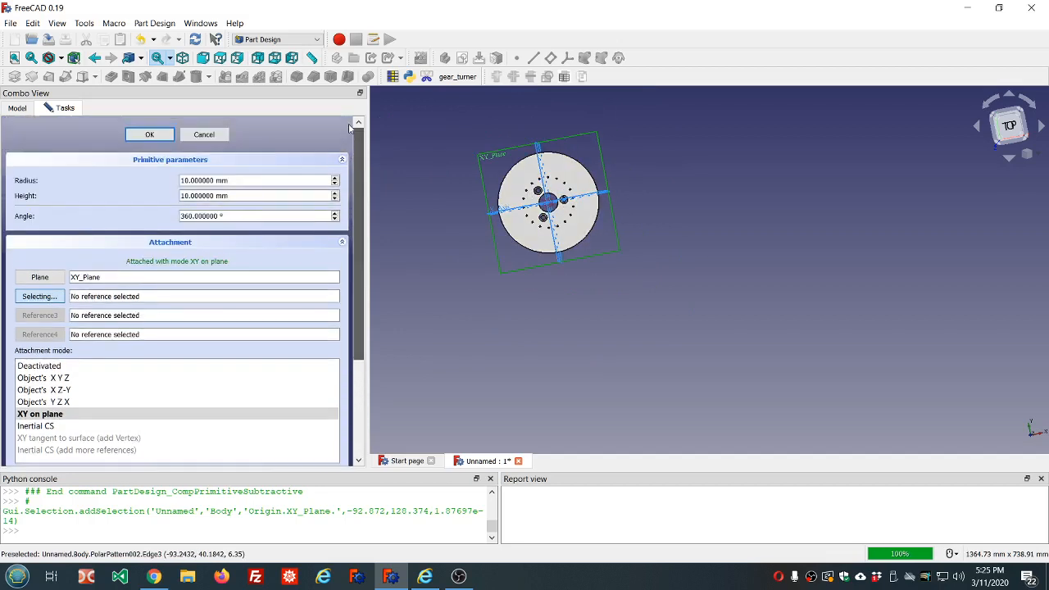
pyautogui.click(149, 135)
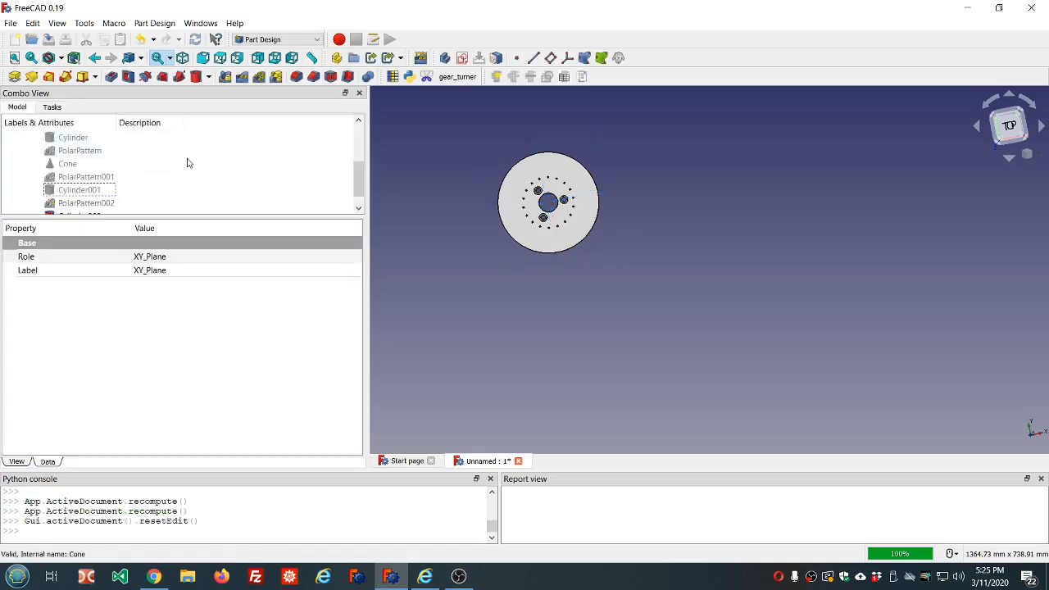
pyautogui.scroll(-1, 187, 161)
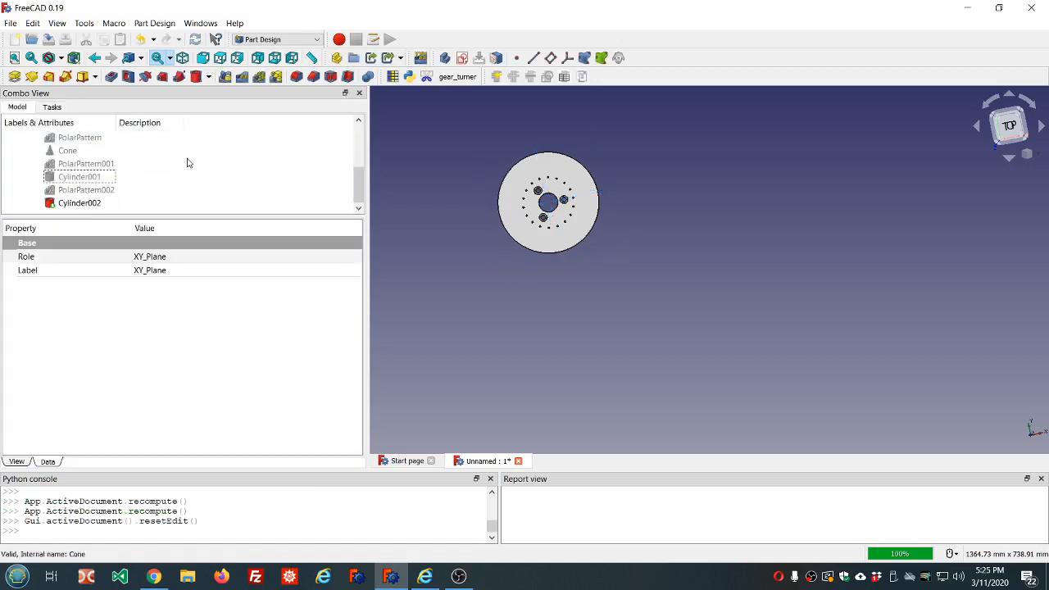
pyautogui.click(79, 203)
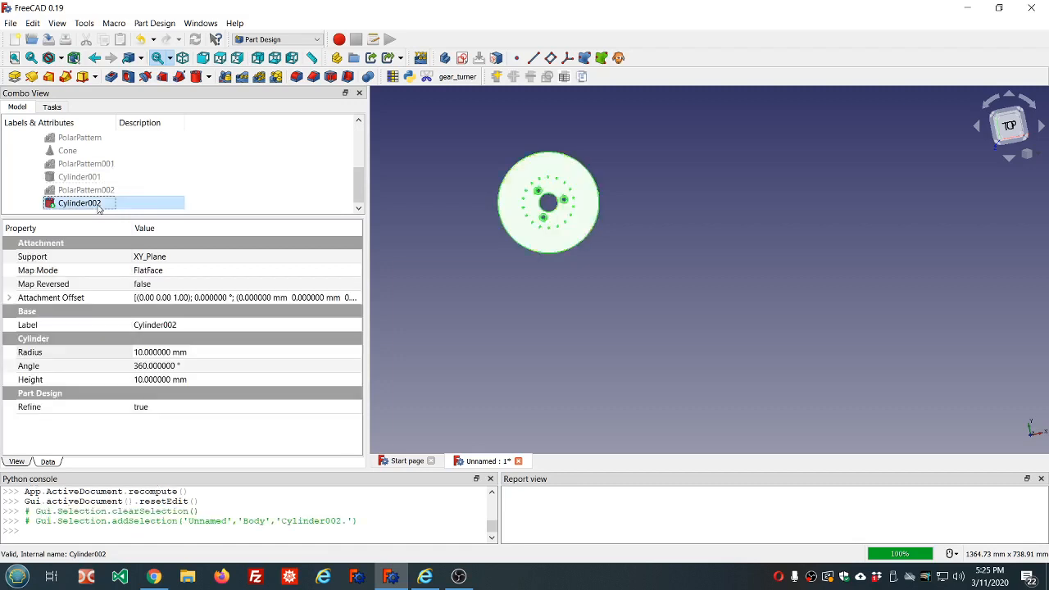
# Add a Length property named ring_separation to the dd object in DefaultGroup, leaving its value empty
pyautogui.scroll(5, 197, 176)
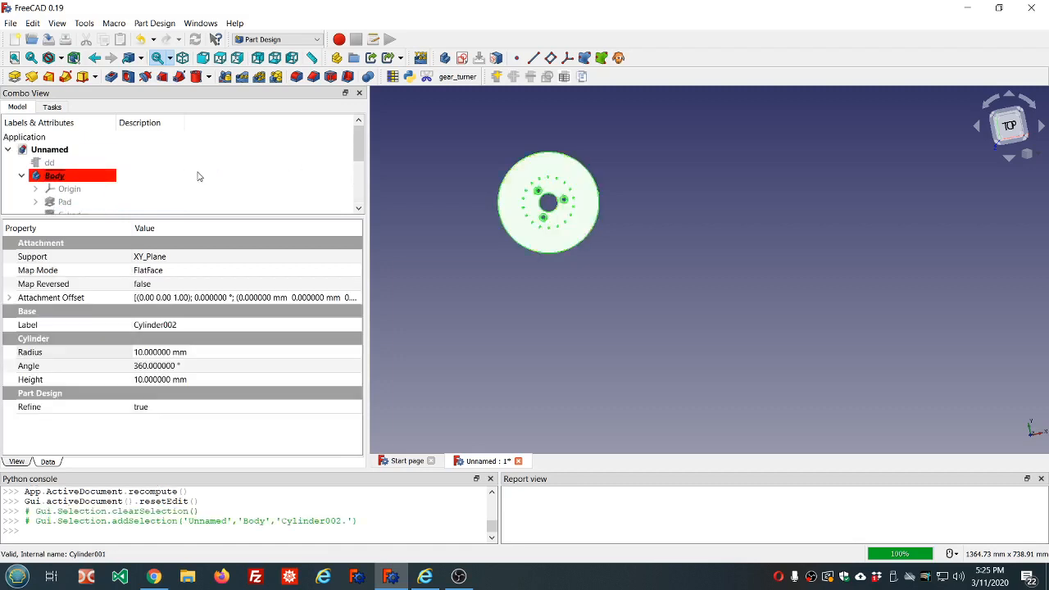
pyautogui.click(156, 162)
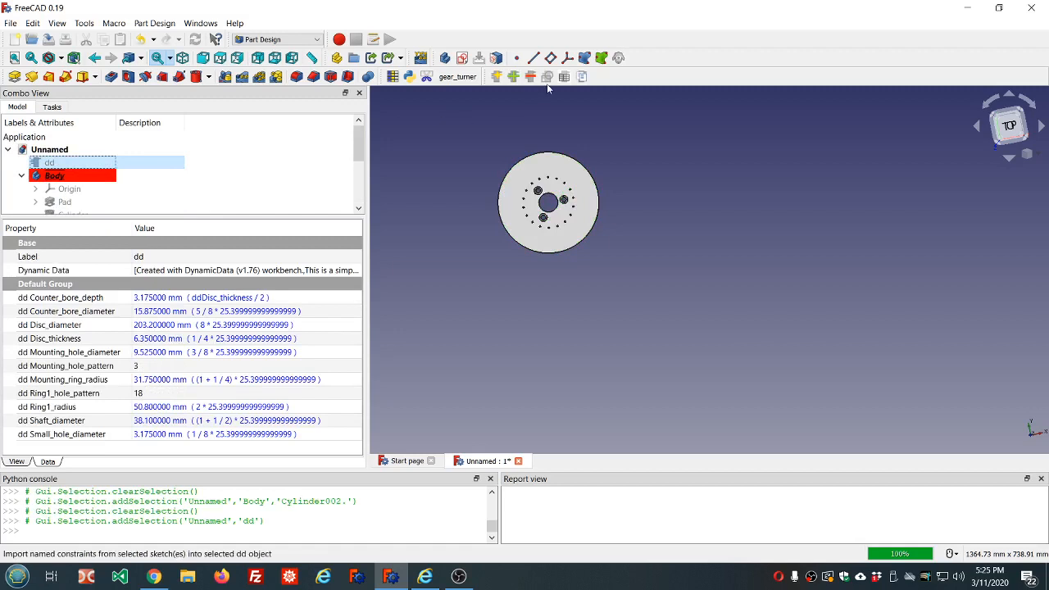
pyautogui.click(515, 77)
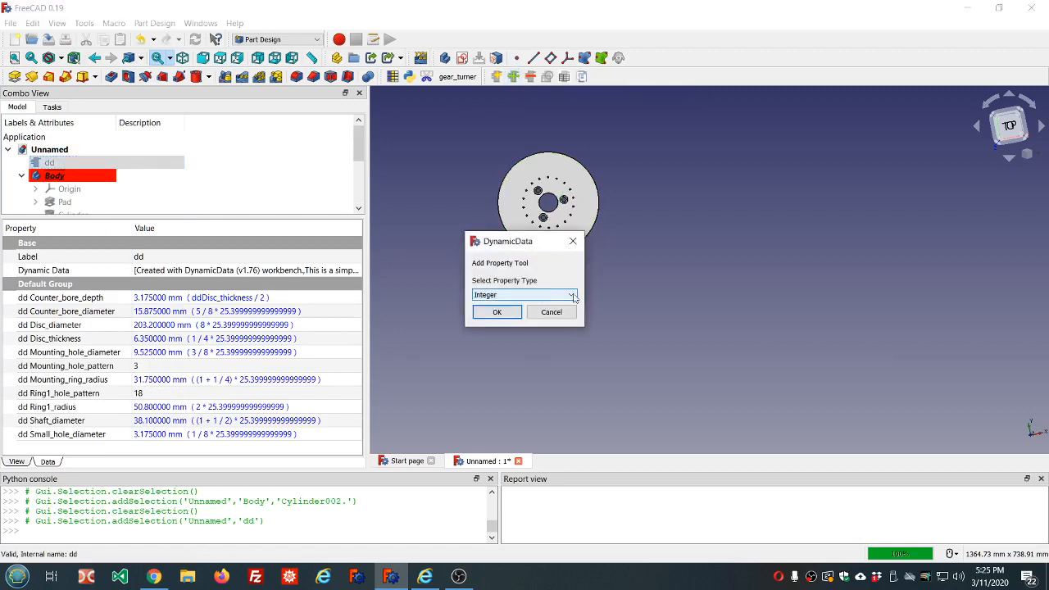
pyautogui.click(539, 297)
pyautogui.click(502, 314)
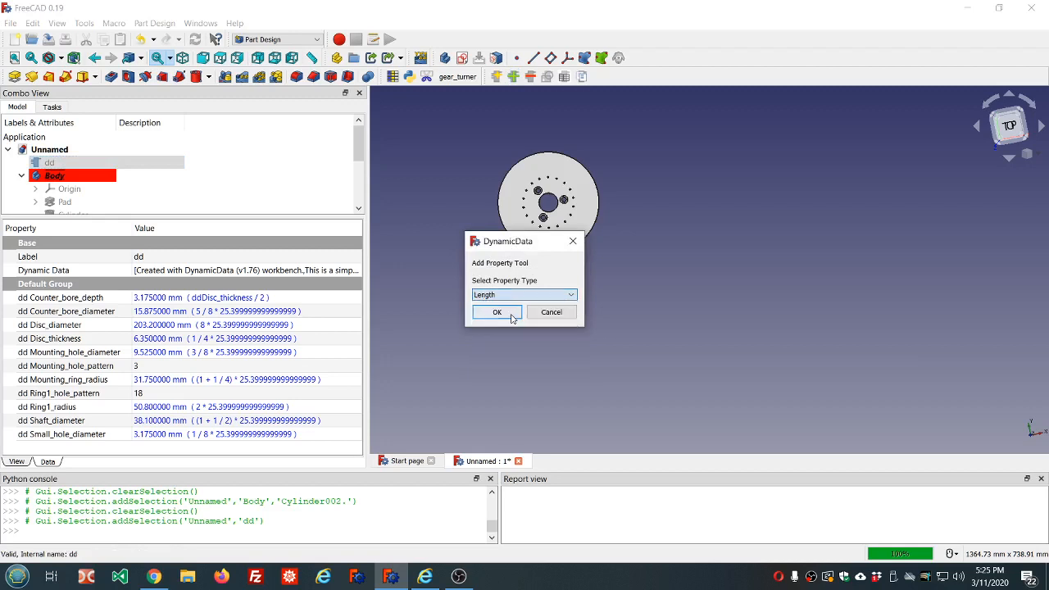
pyautogui.click(500, 312)
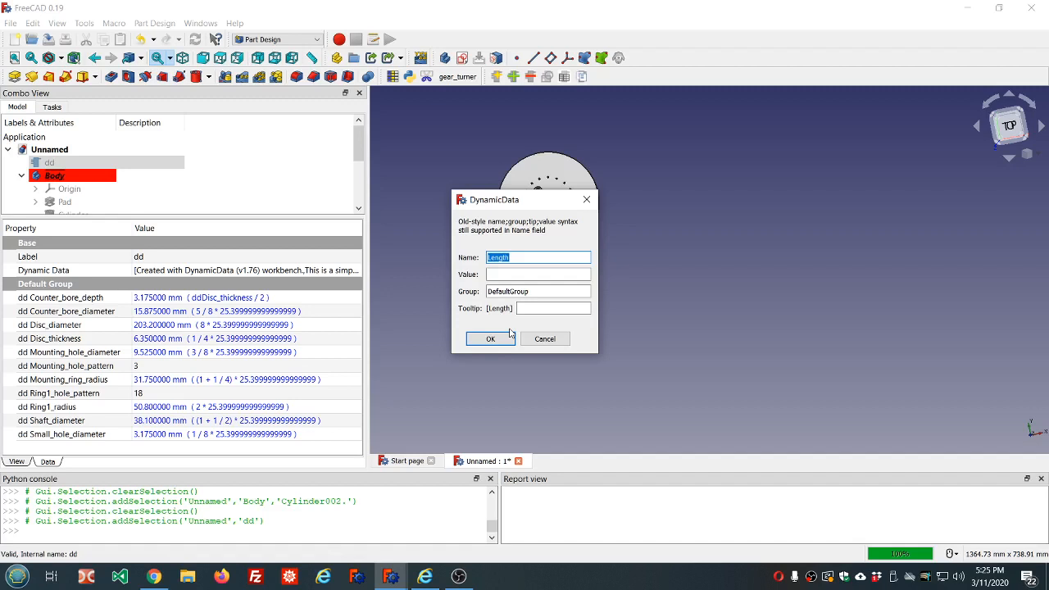
pyautogui.write('ring_separation')
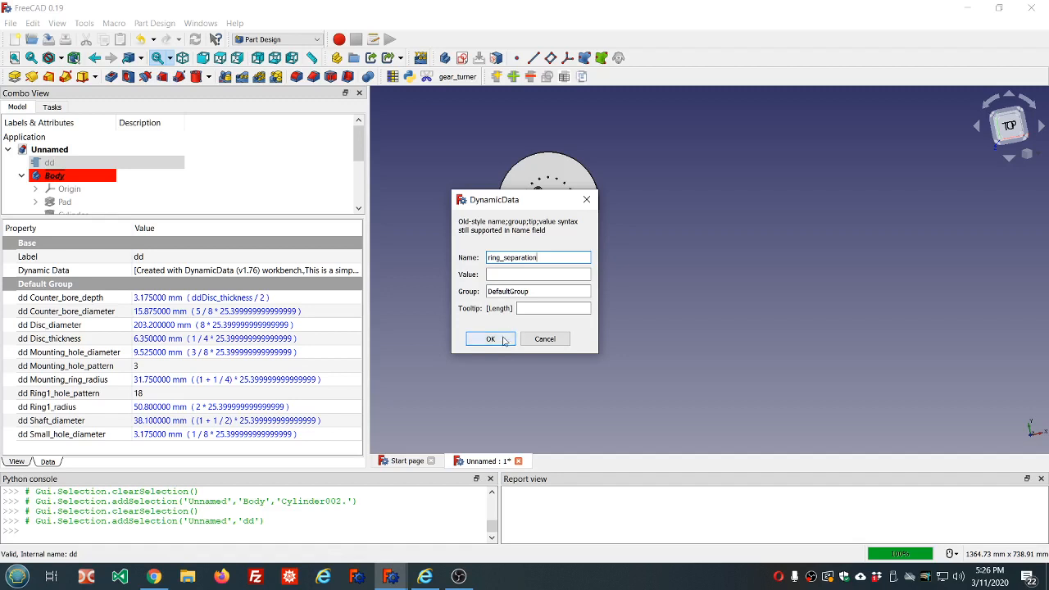
pyautogui.click(503, 274)
pyautogui.click(503, 275)
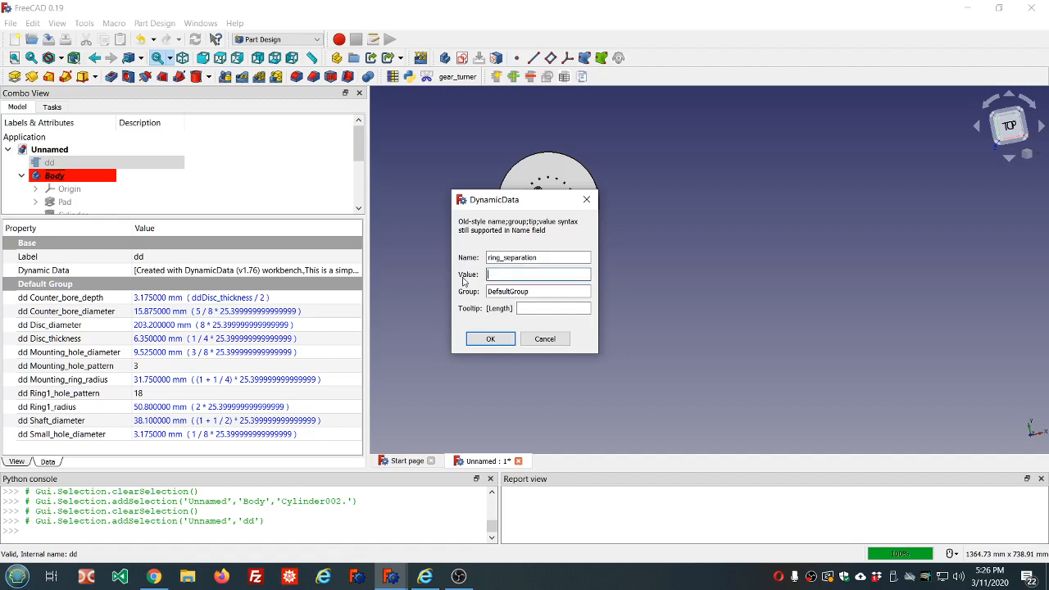
pyautogui.click(489, 340)
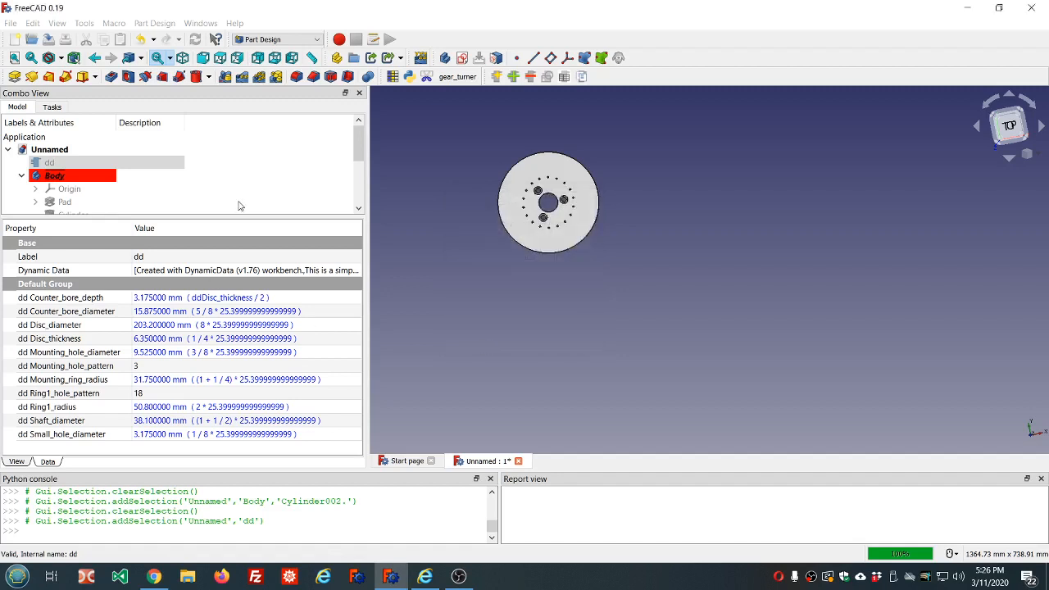
pyautogui.scroll(-2, 230, 174)
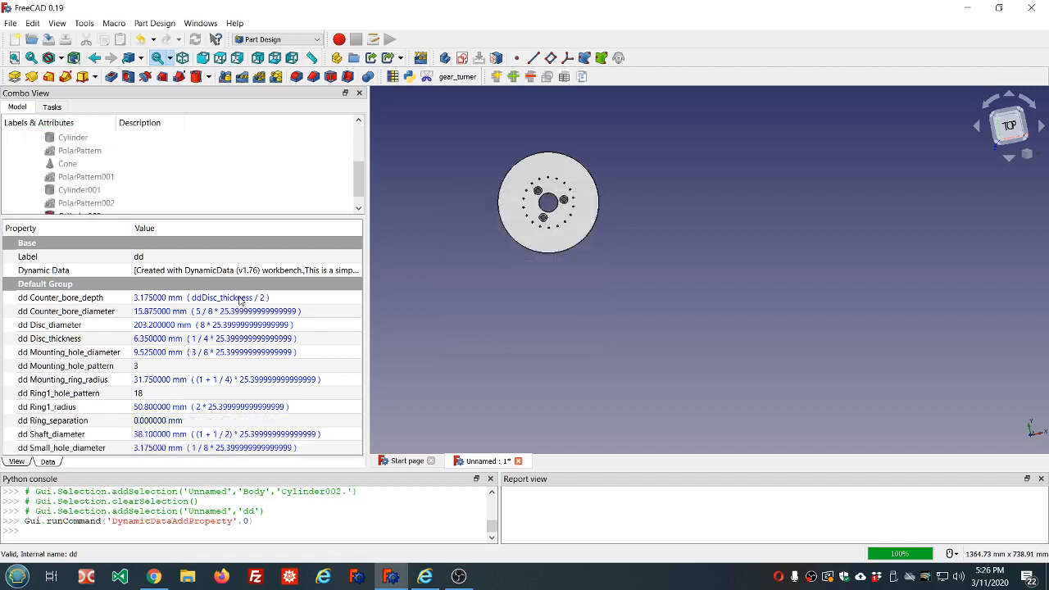
# Set the dd object's Ring_separation property with the formula (1/4)*25.4
pyautogui.click(169, 420)
pyautogui.click(344, 419)
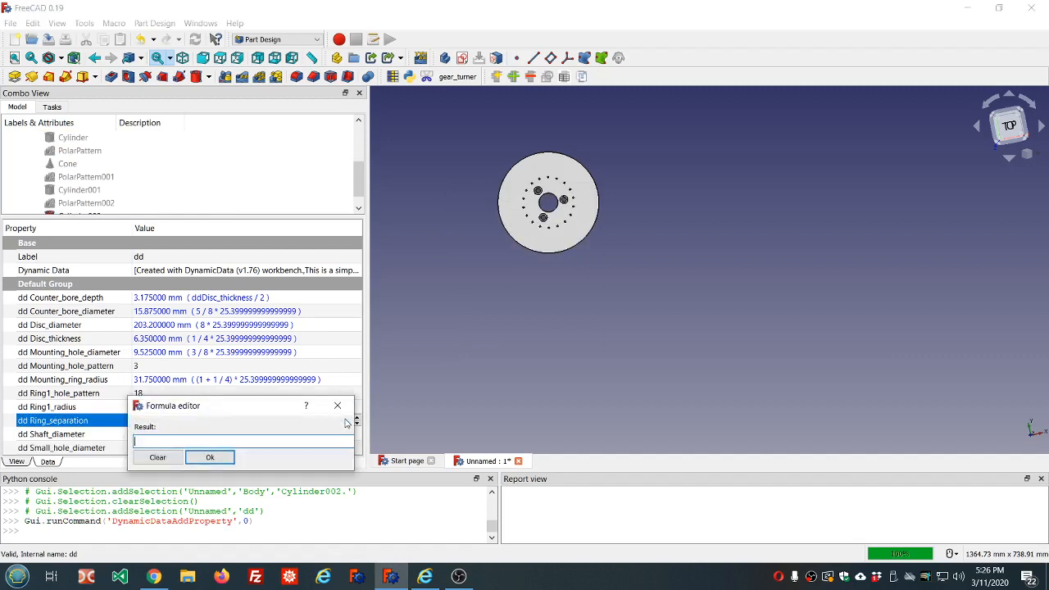
pyautogui.write('(1/4)')
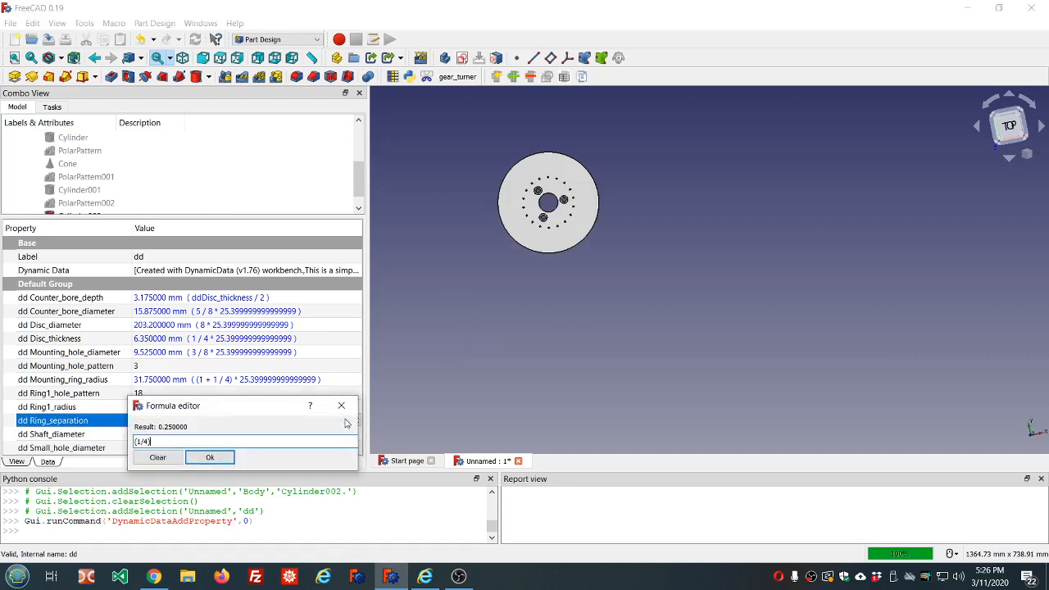
pyautogui.write('*25.4')
pyautogui.press('Return')
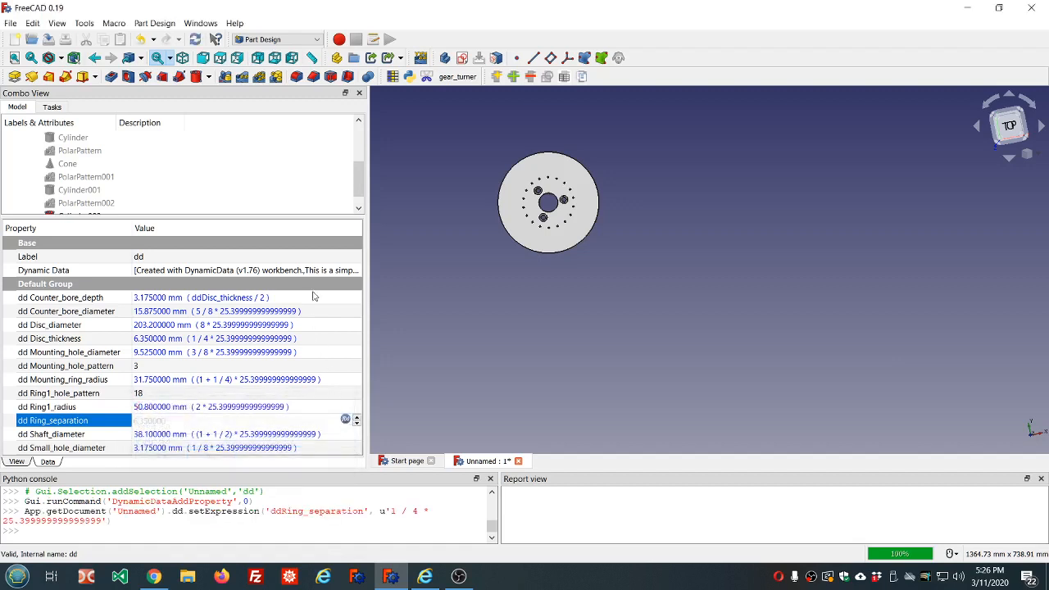
# Add an Integer property named ring2_hole_pattern with value 19 to the dd object in DefaultGroup
pyautogui.click(347, 171)
pyautogui.scroll(-1, 150, 188)
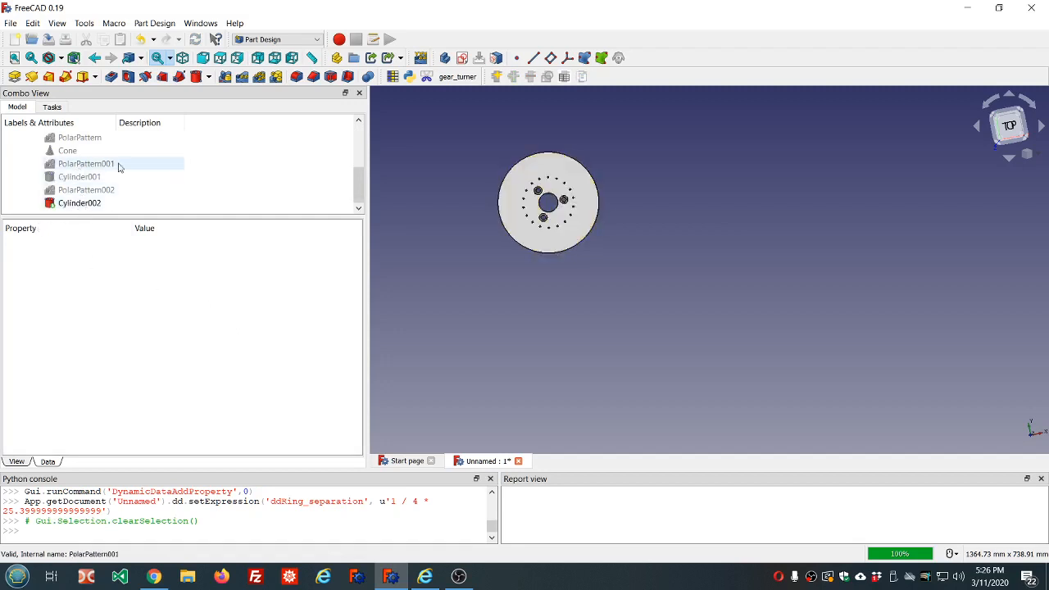
pyautogui.scroll(4, 117, 164)
pyautogui.click(74, 154)
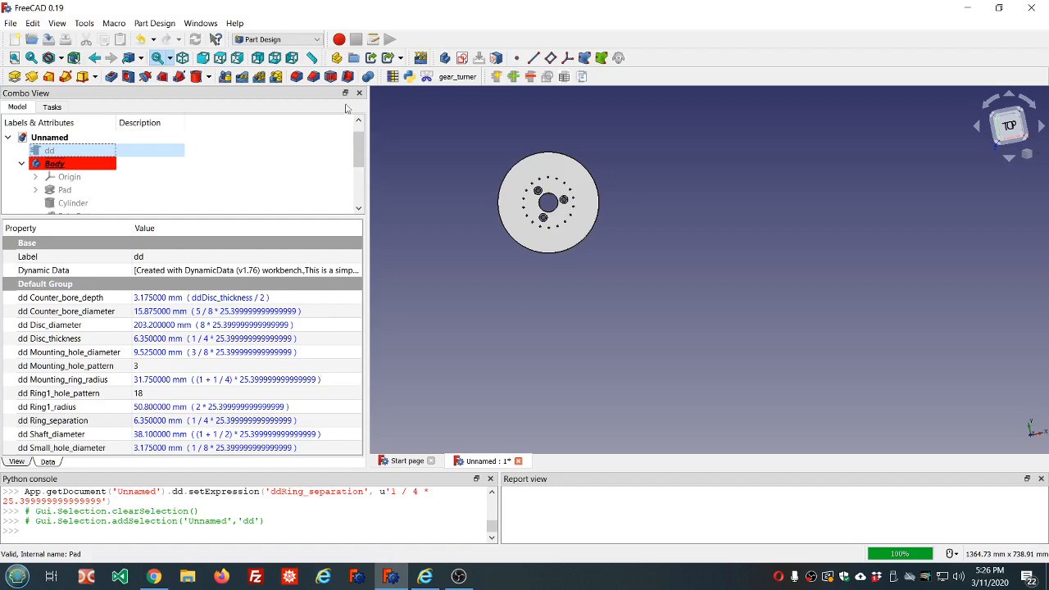
pyautogui.click(513, 77)
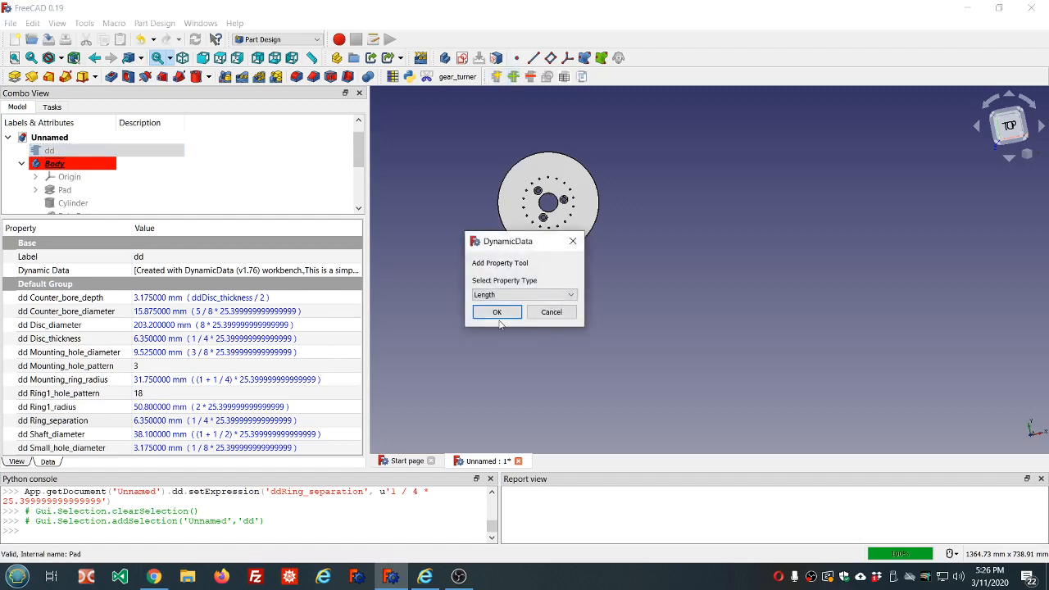
pyautogui.click(570, 295)
pyautogui.click(513, 316)
pyautogui.click(514, 315)
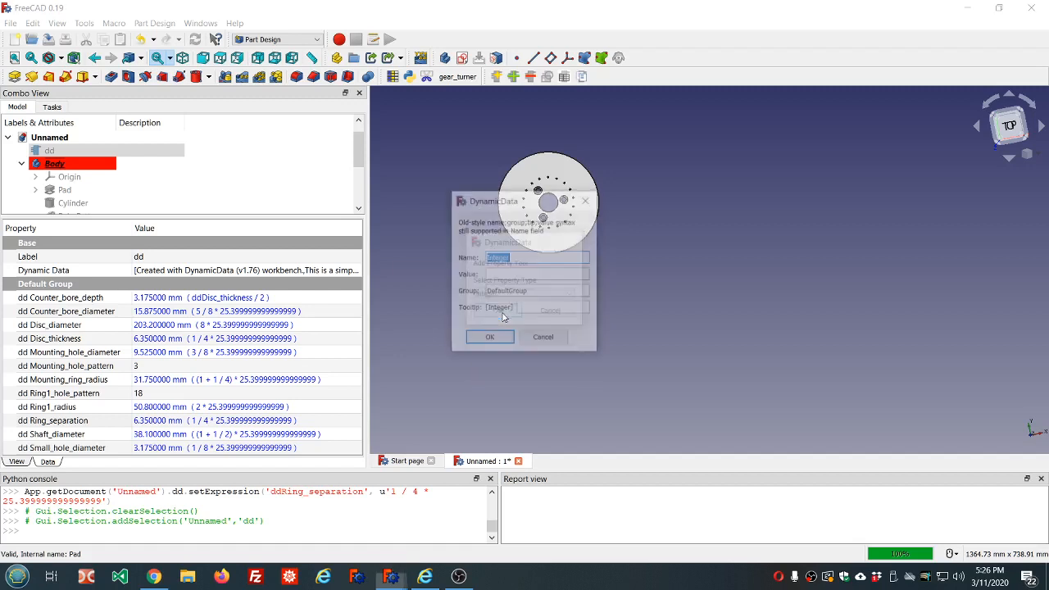
pyautogui.write('r')
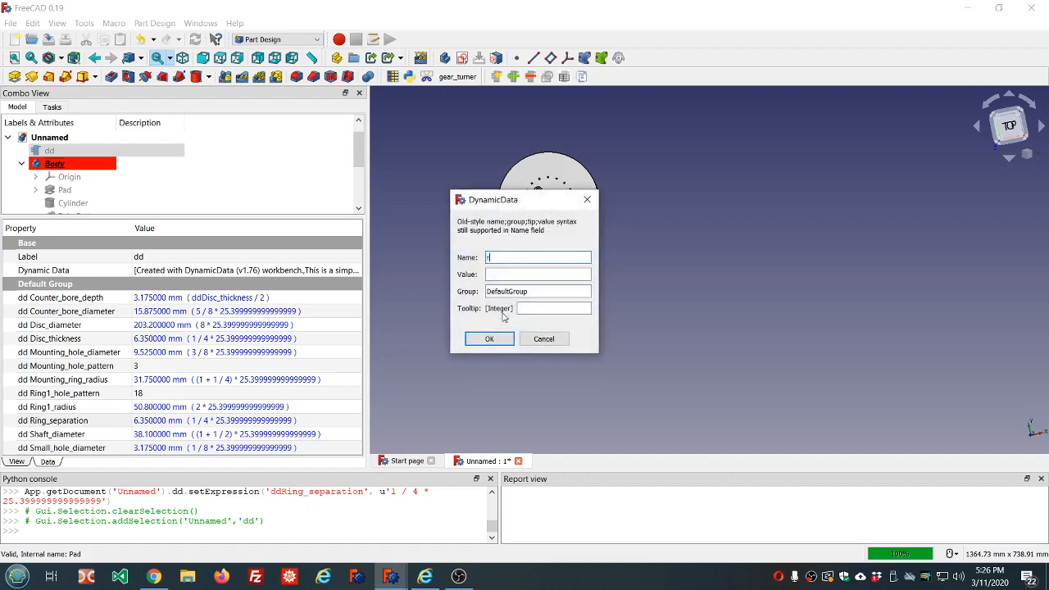
pyautogui.write('ing2_hole_pattern')
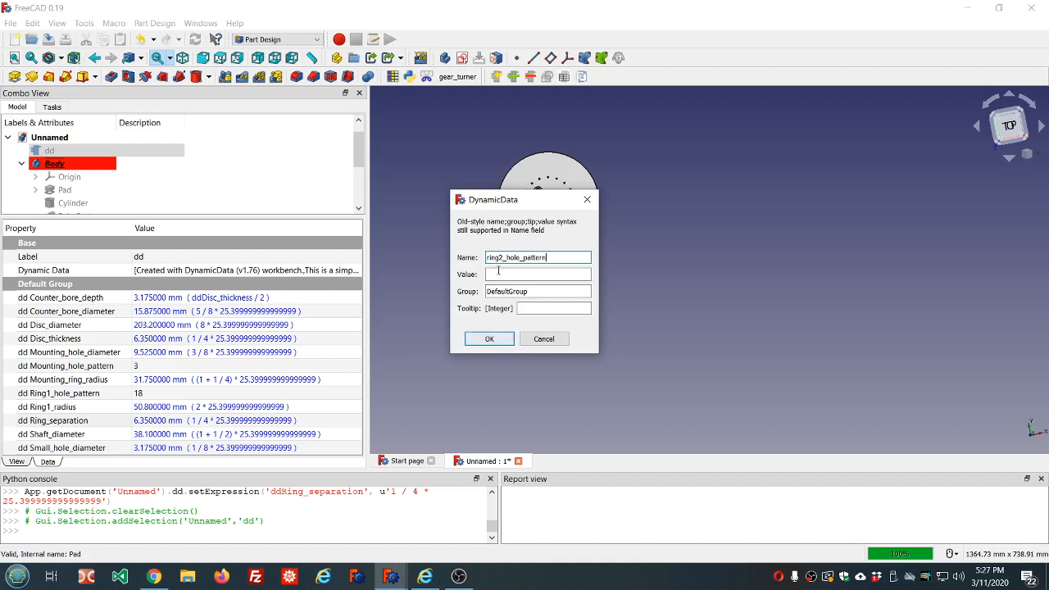
pyautogui.click(498, 274)
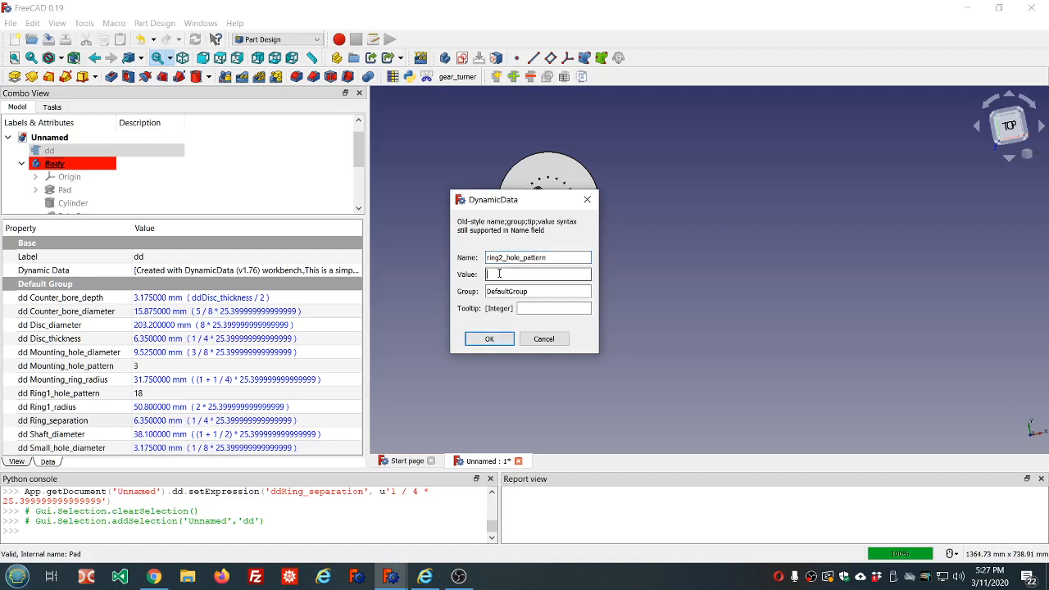
pyautogui.write('18')
pyautogui.click(489, 338)
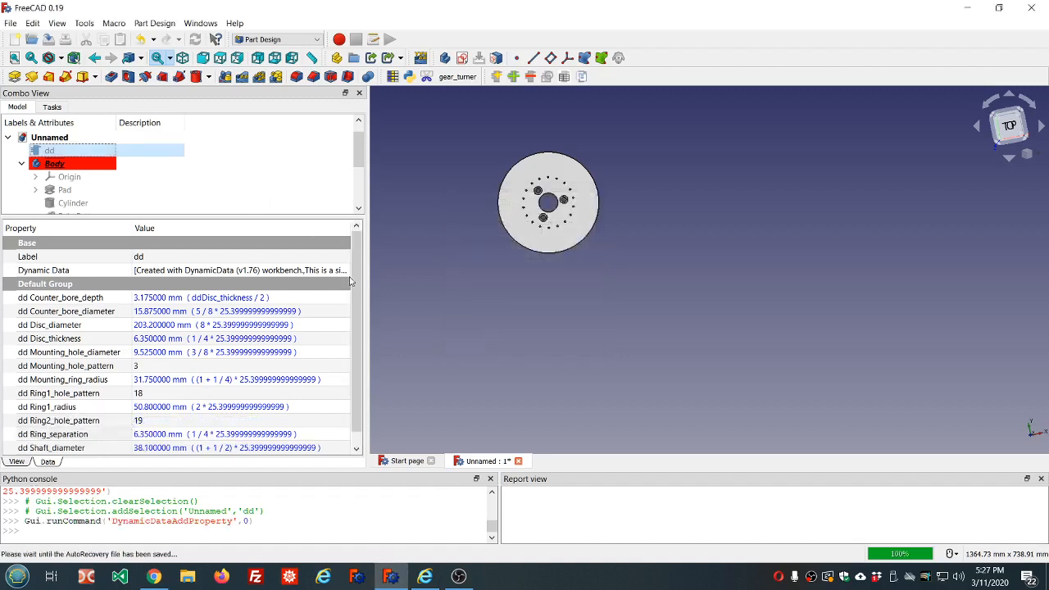
# Check the dd object's property list and select Cylinder002 in the model tree to show its properties
pyautogui.moveTo(354, 271); pyautogui.dragTo(357, 313)
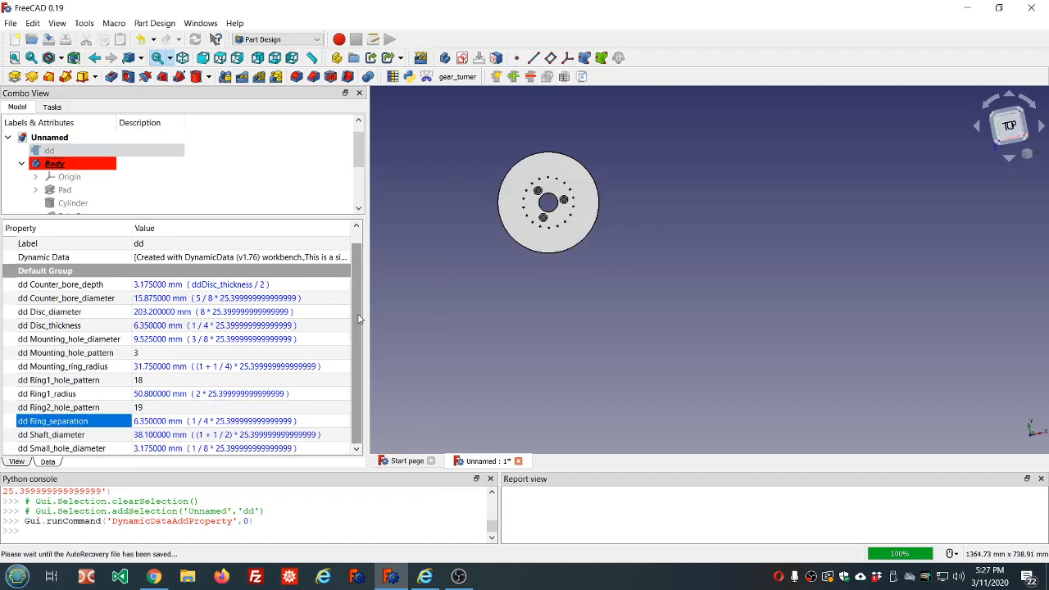
pyautogui.scroll(-3, 312, 164)
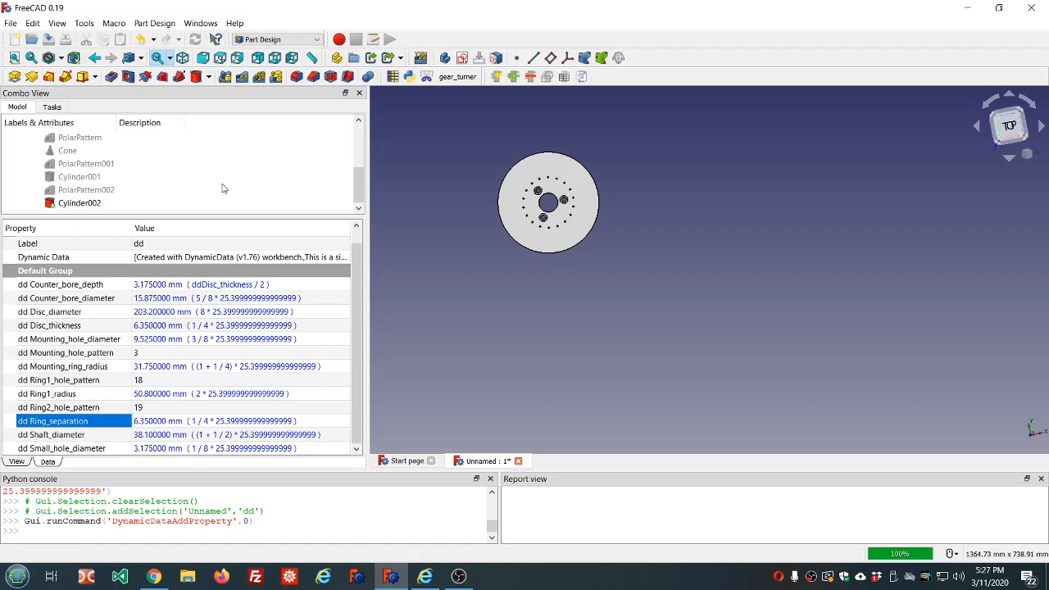
pyautogui.click(80, 209)
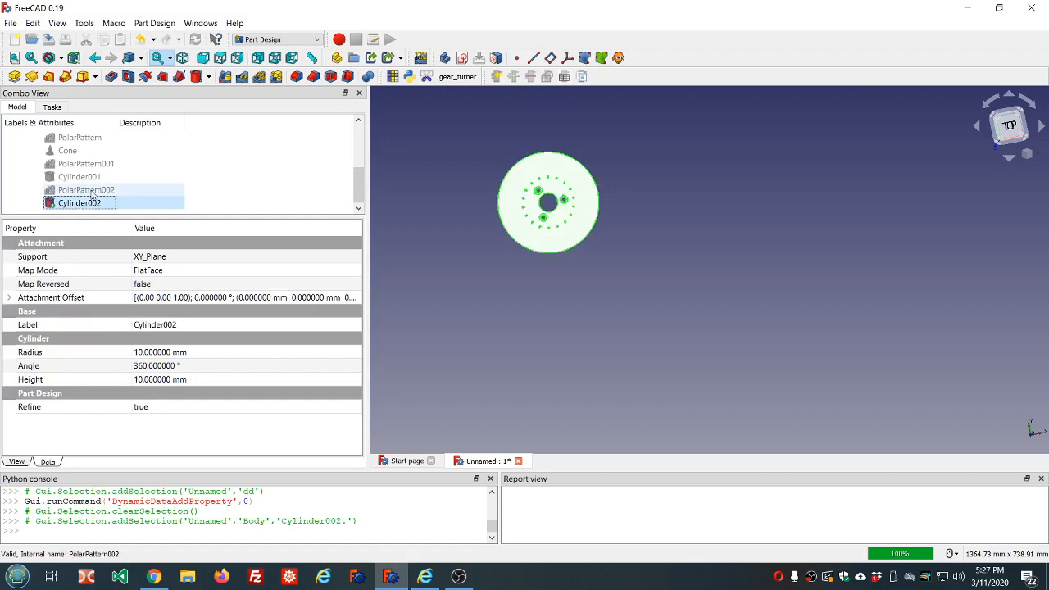
# Compare the disc with and without the Cylinder002 hole by toggling visibility between PolarPattern002 and Cylinder002
pyautogui.click(93, 190)
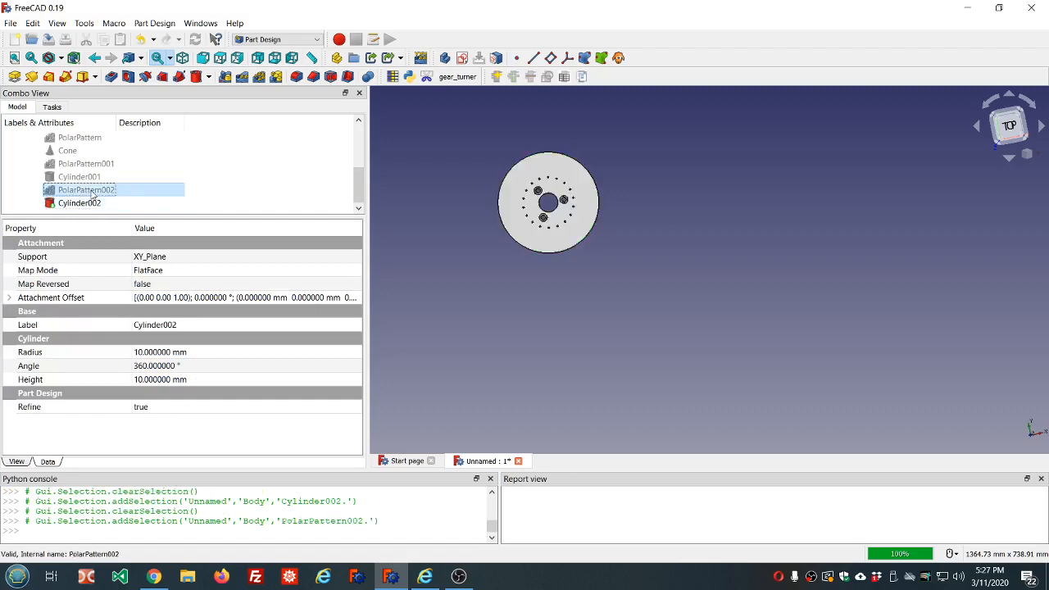
pyautogui.press('space')
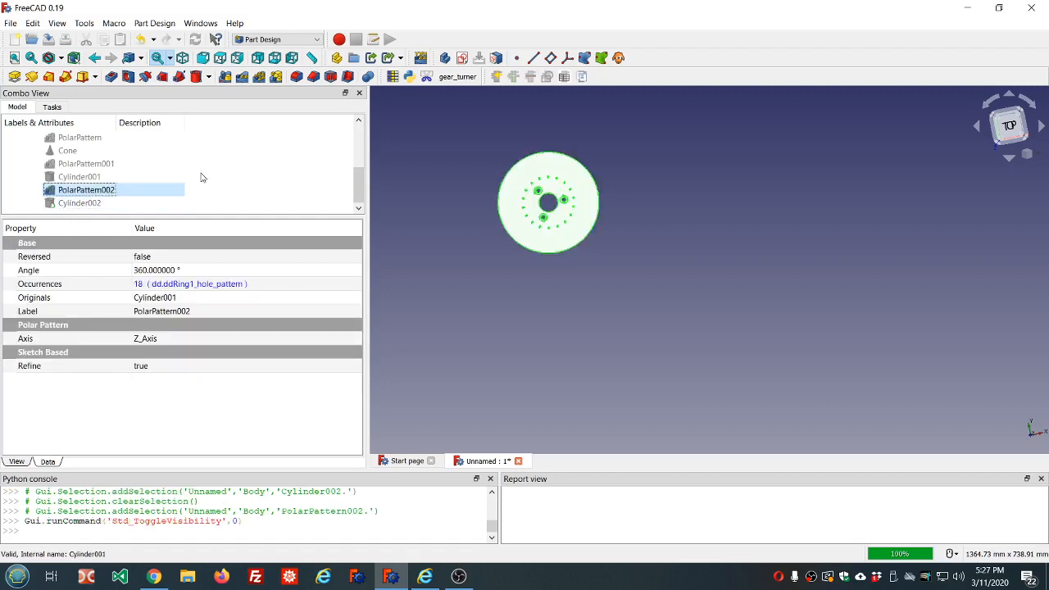
pyautogui.click(107, 203)
pyautogui.press('space')
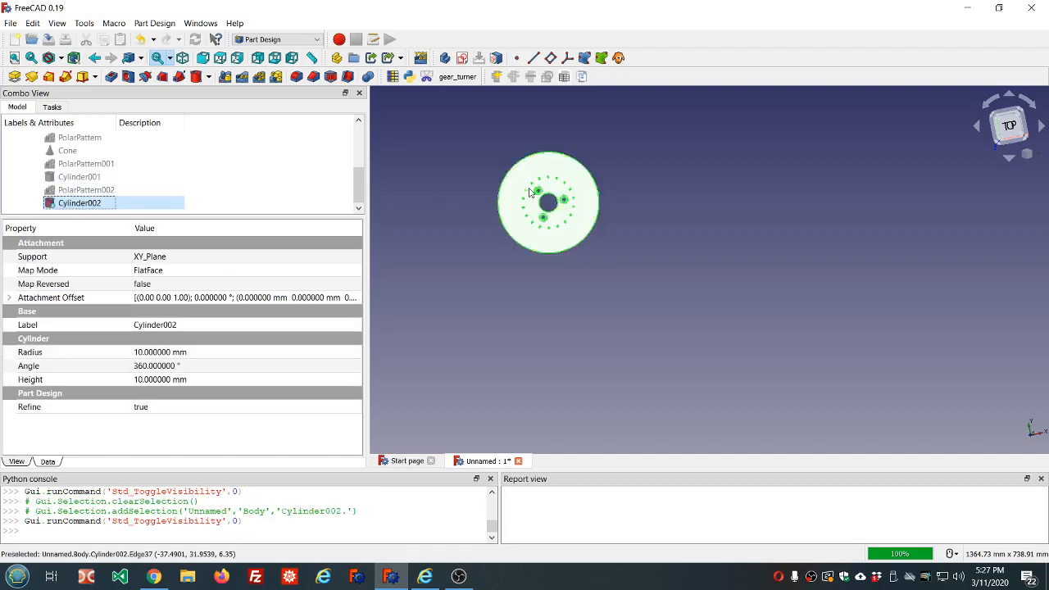
pyautogui.scroll(2, 578, 195)
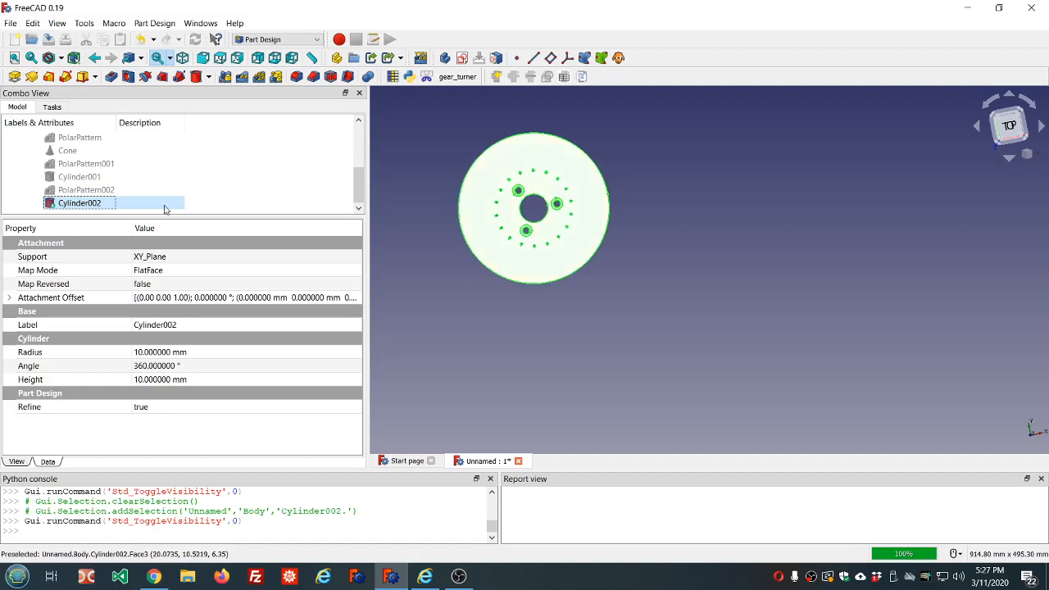
# Edit Cylinder002 and begin a formula for its x-direction attachment offset with dd.ddRing1_radius
pyautogui.doubleClick(82, 205)
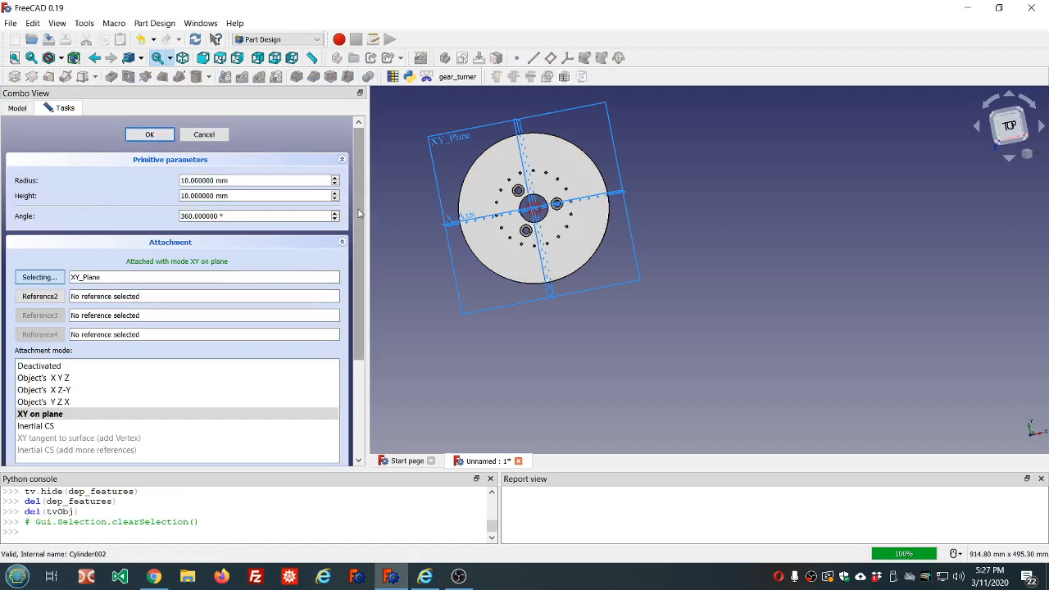
pyautogui.scroll(-2, 363, 270)
pyautogui.scroll(-2, 363, 271)
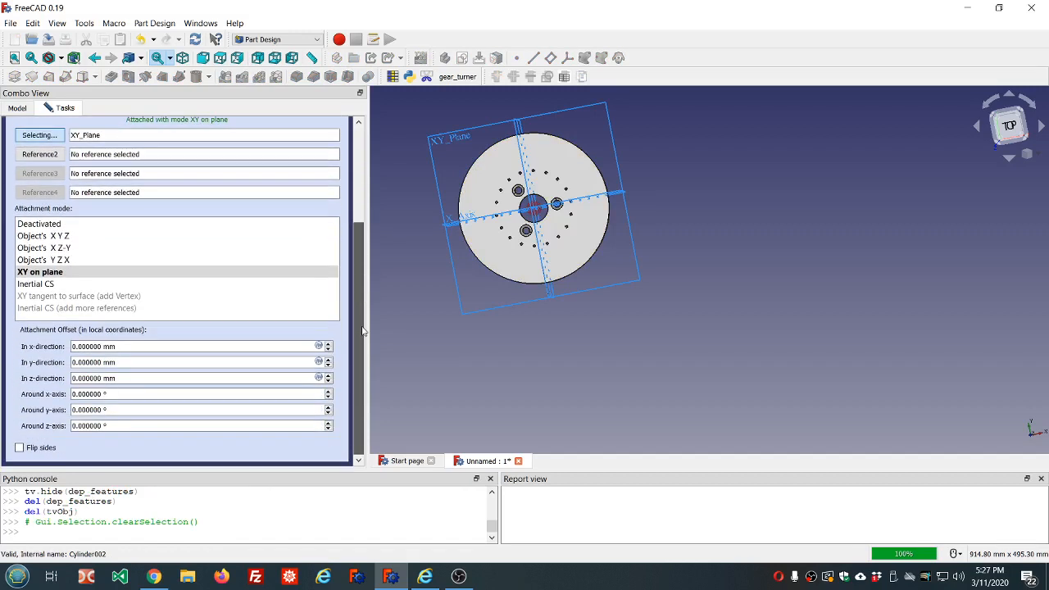
pyautogui.click(318, 345)
pyautogui.write('dd')
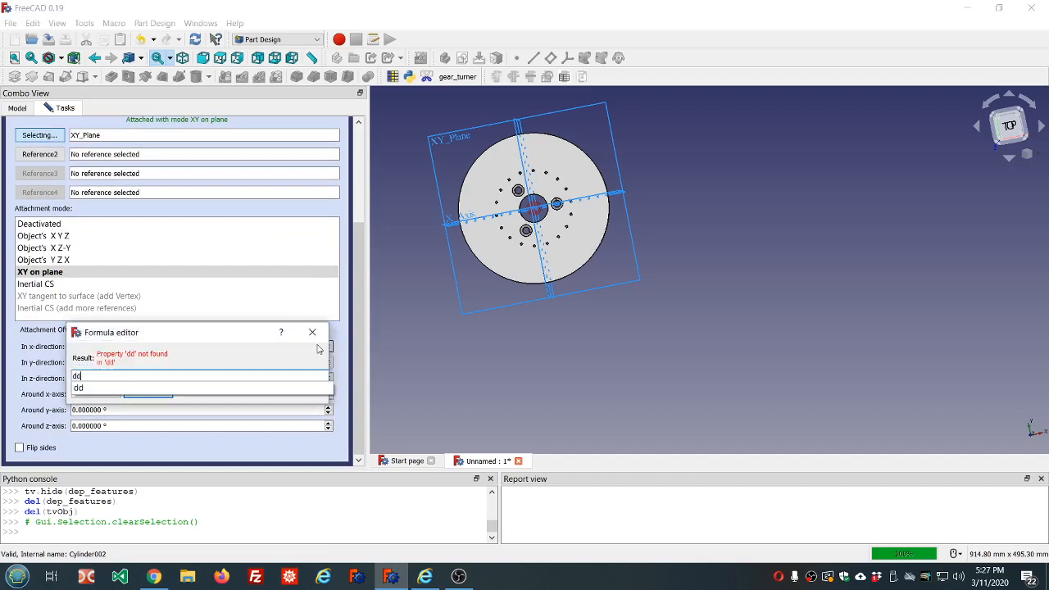
pyautogui.write('.dd')
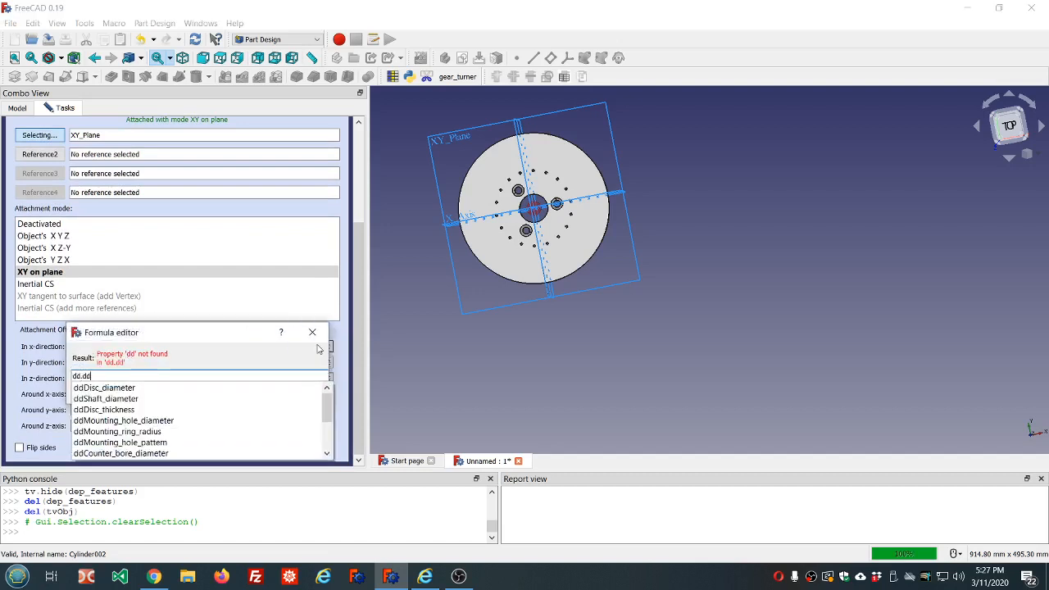
pyautogui.press('Down')
pyautogui.press('Down')
pyautogui.press('Down')
pyautogui.press('Down')
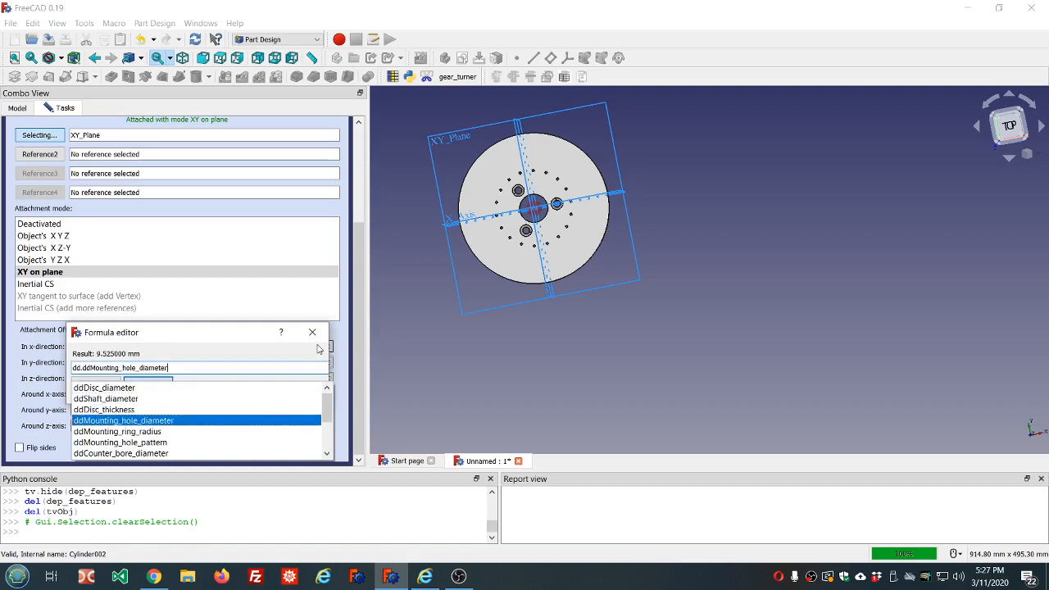
pyautogui.press('Down')
pyautogui.press('Down')
pyautogui.press('Down')
pyautogui.press('Down')
pyautogui.press('Down')
pyautogui.press('Down')
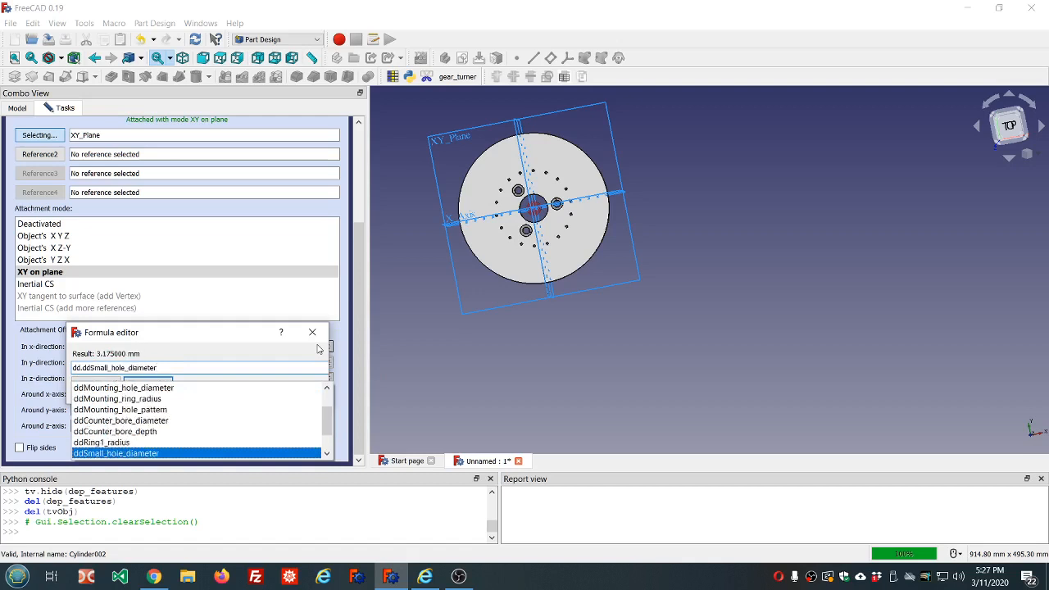
pyautogui.press('Down')
pyautogui.press('Down')
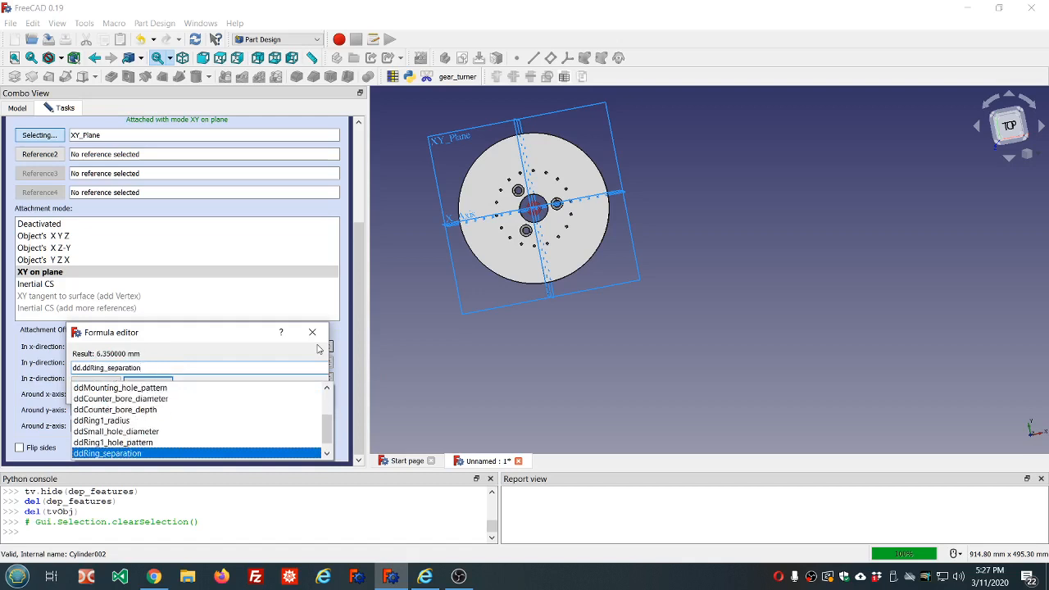
pyautogui.press('Up')
pyautogui.press('Up')
pyautogui.press('Up')
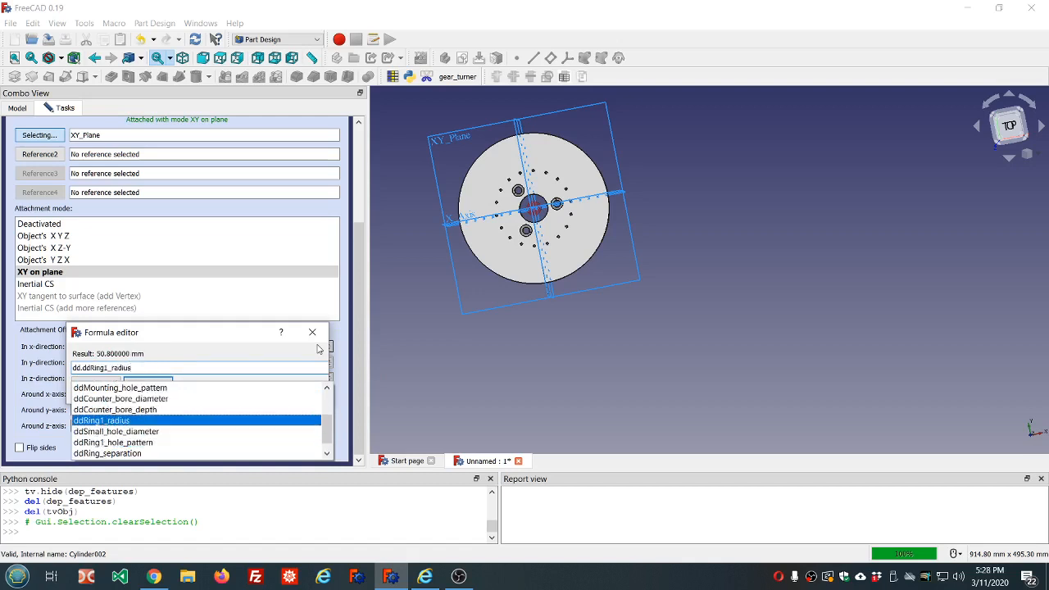
# Complete the x-offset formula as dd.ddRing1_radius+dd.ddRing_separation and apply the cylinder's edit
pyautogui.write('+')
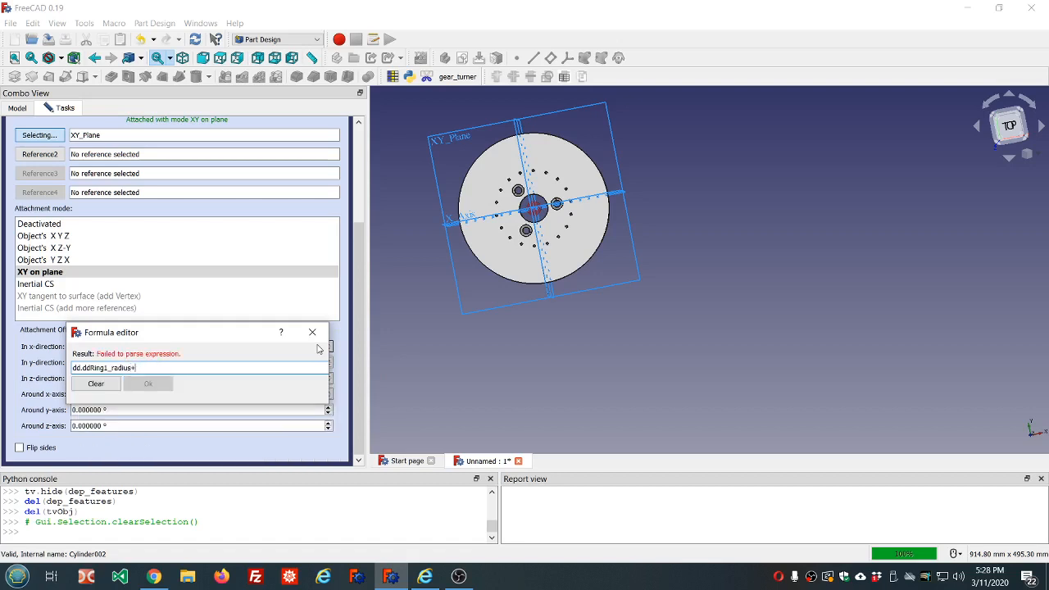
pyautogui.write('dd.dd')
pyautogui.press('Down')
pyautogui.press('Down')
pyautogui.press('Down')
pyautogui.press('Down')
pyautogui.press('Down')
pyautogui.press('Down')
pyautogui.press('Down')
pyautogui.press('Down')
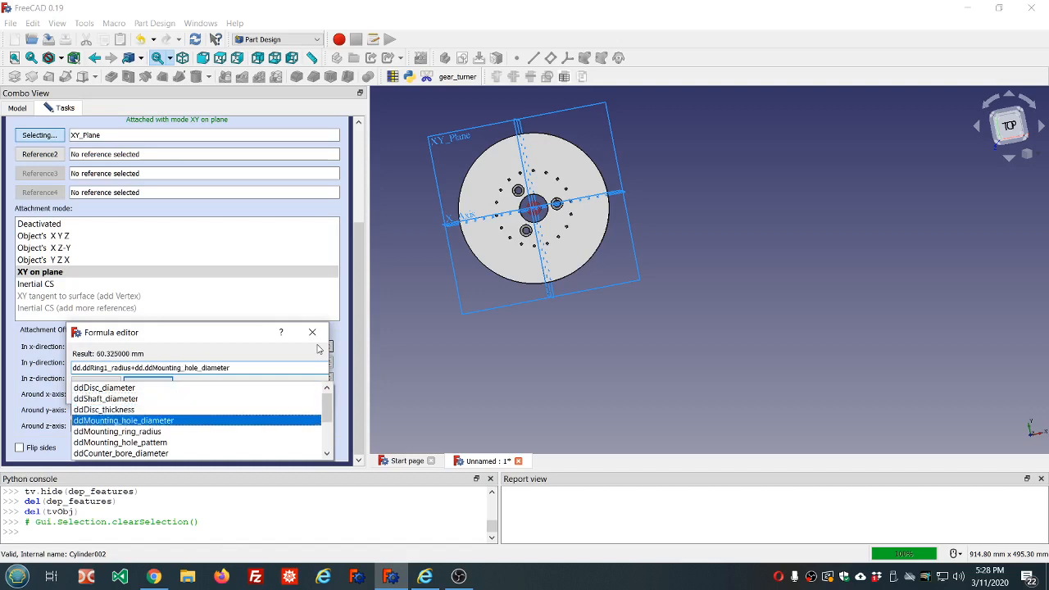
pyautogui.press('Down')
pyautogui.press('Down')
pyautogui.press('Down')
pyautogui.press('Down')
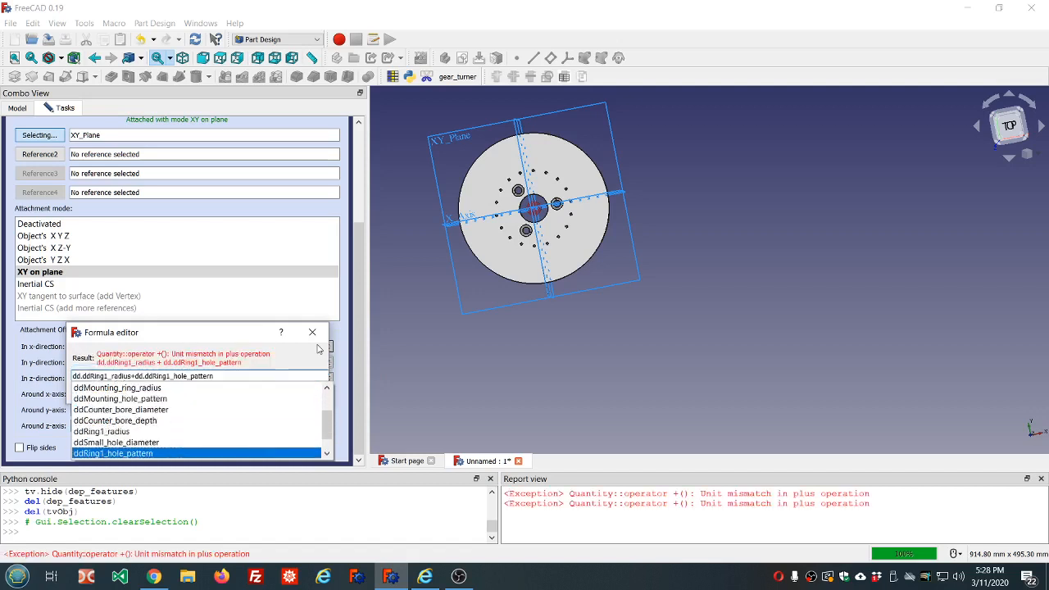
pyautogui.press('Return')
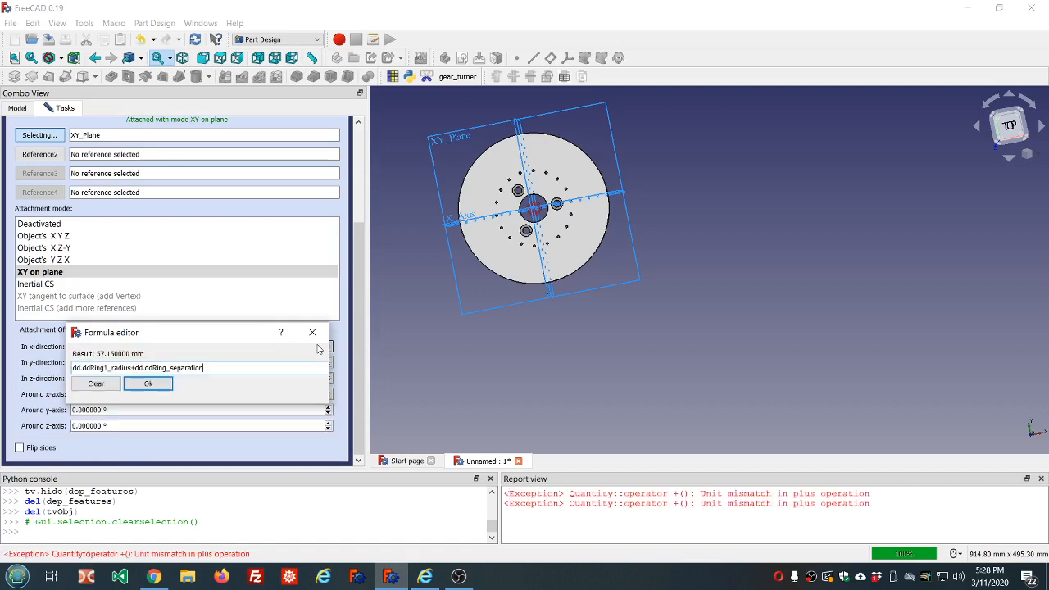
pyautogui.click(146, 384)
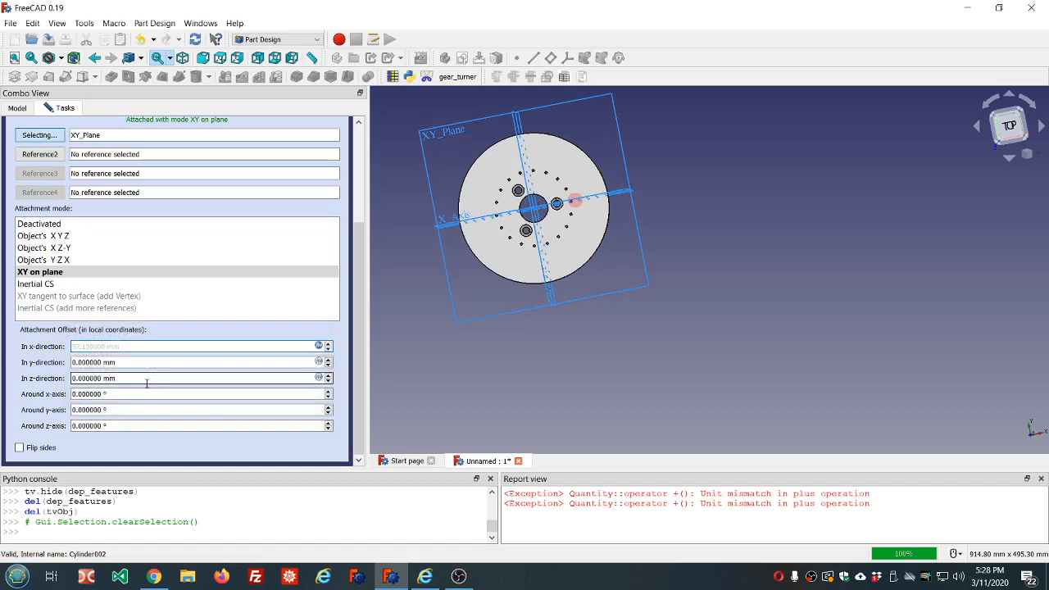
pyautogui.moveTo(358, 274); pyautogui.dragTo(361, 169)
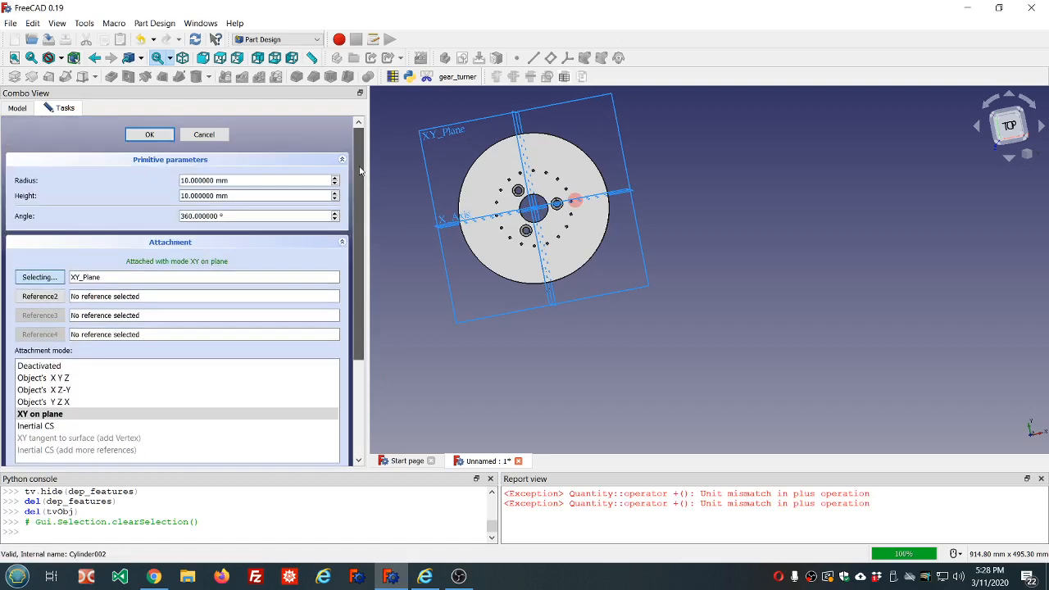
pyautogui.click(147, 135)
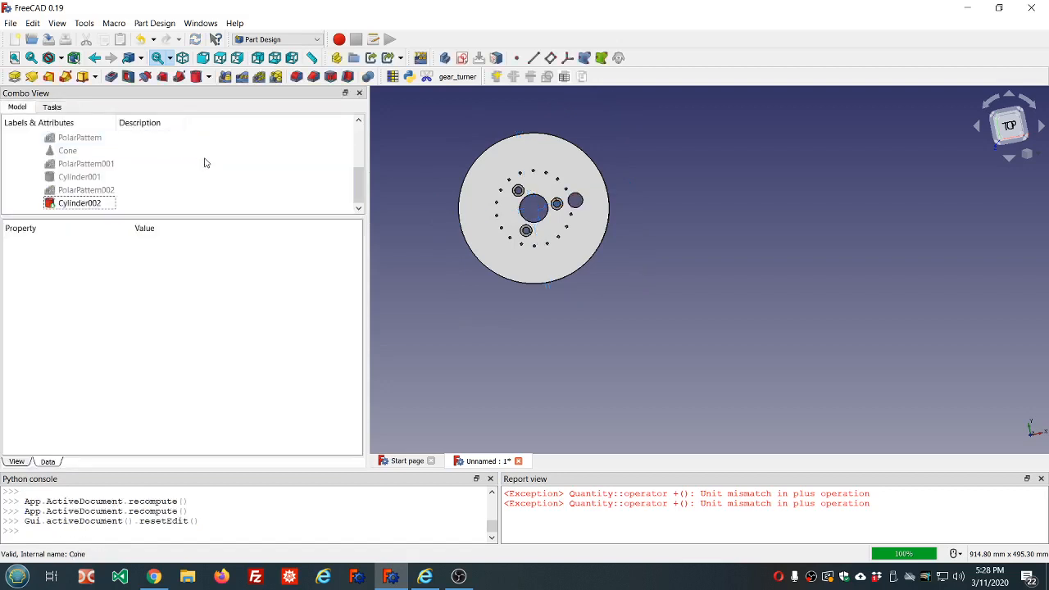
# Set Cylinder002's radius with the formula dd.ddSmall_hole_diameter/2
pyautogui.click(176, 202)
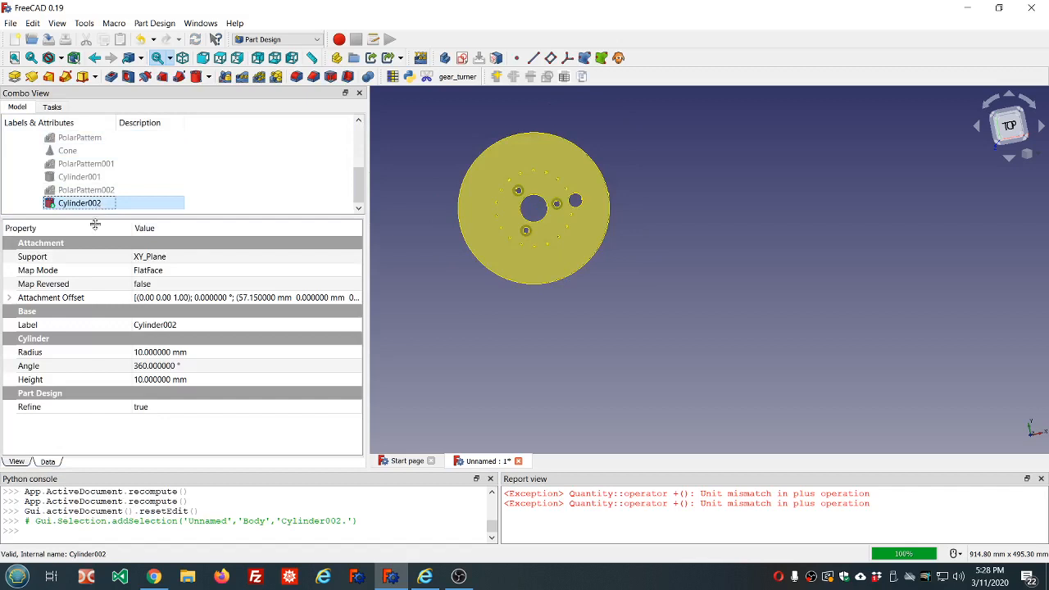
pyautogui.click(228, 357)
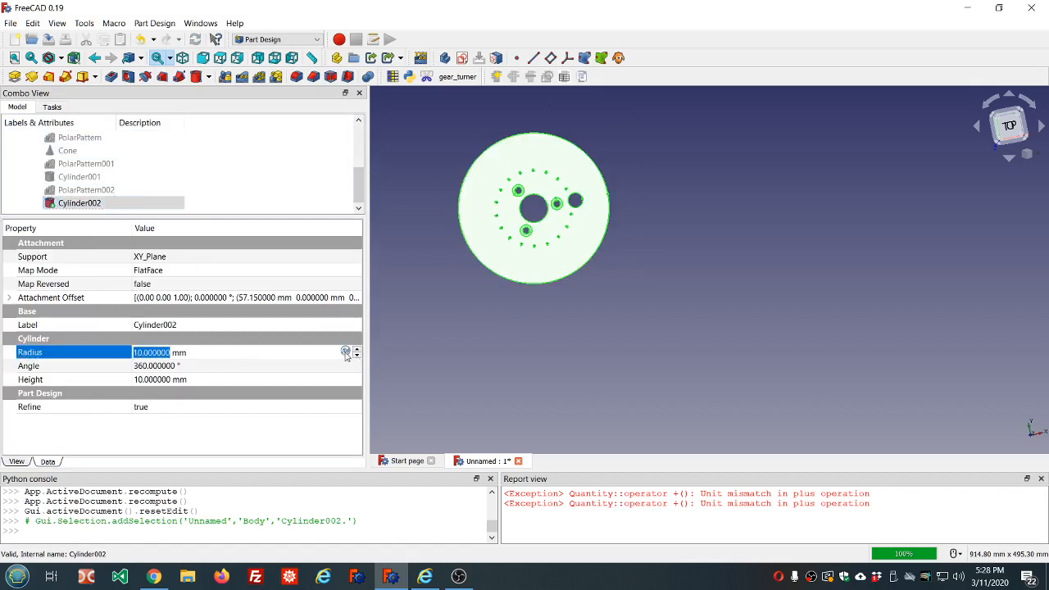
pyautogui.click(344, 353)
pyautogui.write('dd.dd')
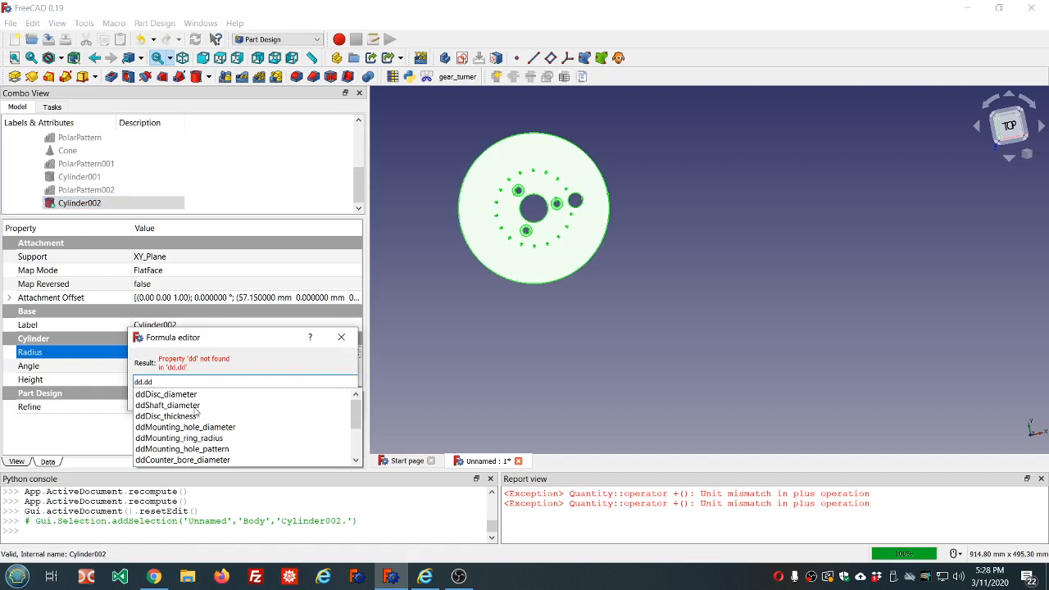
pyautogui.scroll(-1, 215, 427)
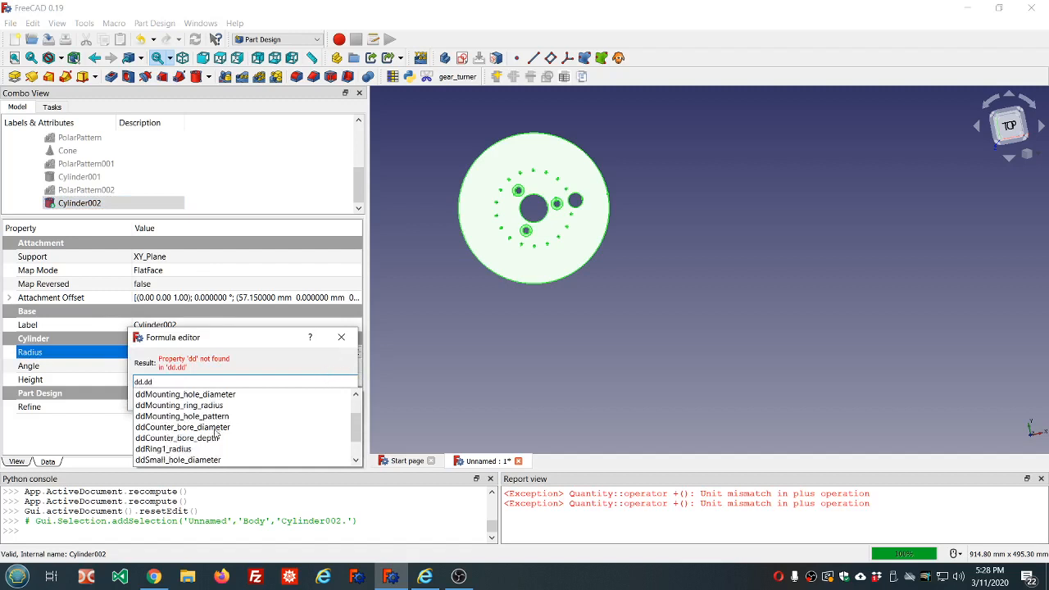
pyautogui.click(204, 460)
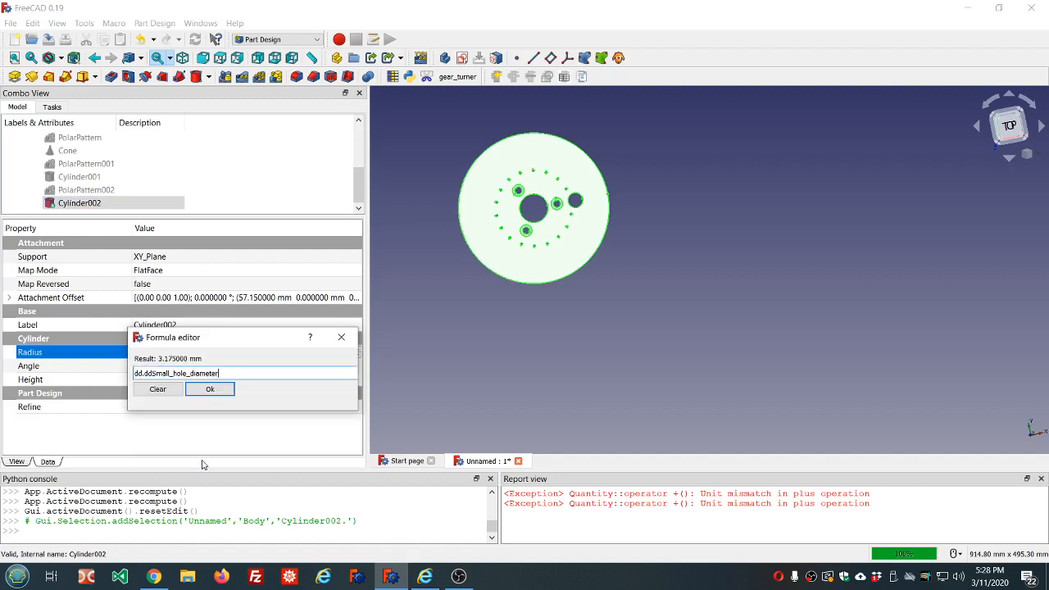
pyautogui.write('/2')
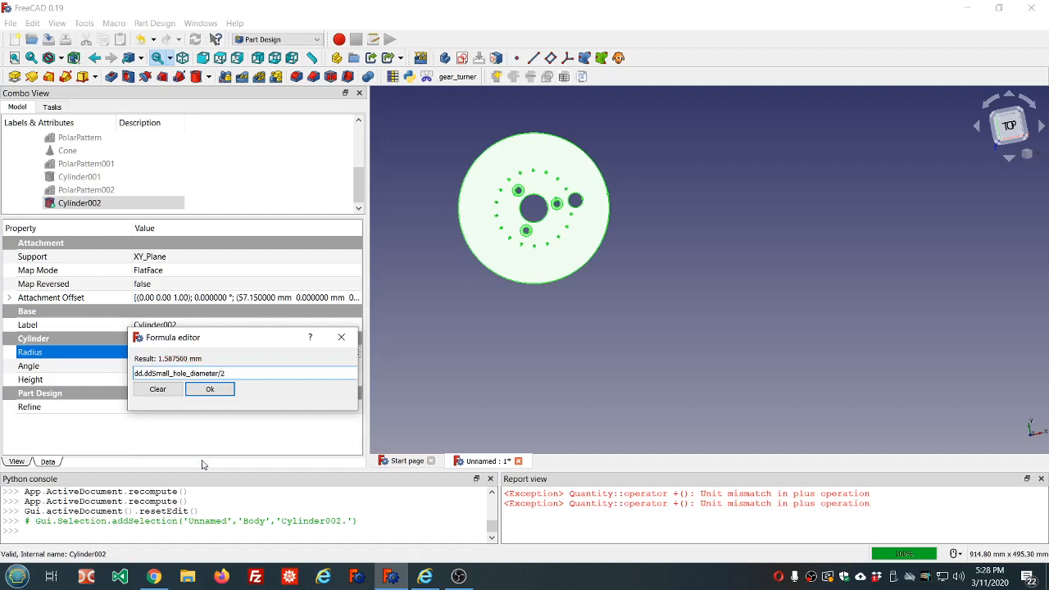
pyautogui.click(211, 388)
pyautogui.click(178, 428)
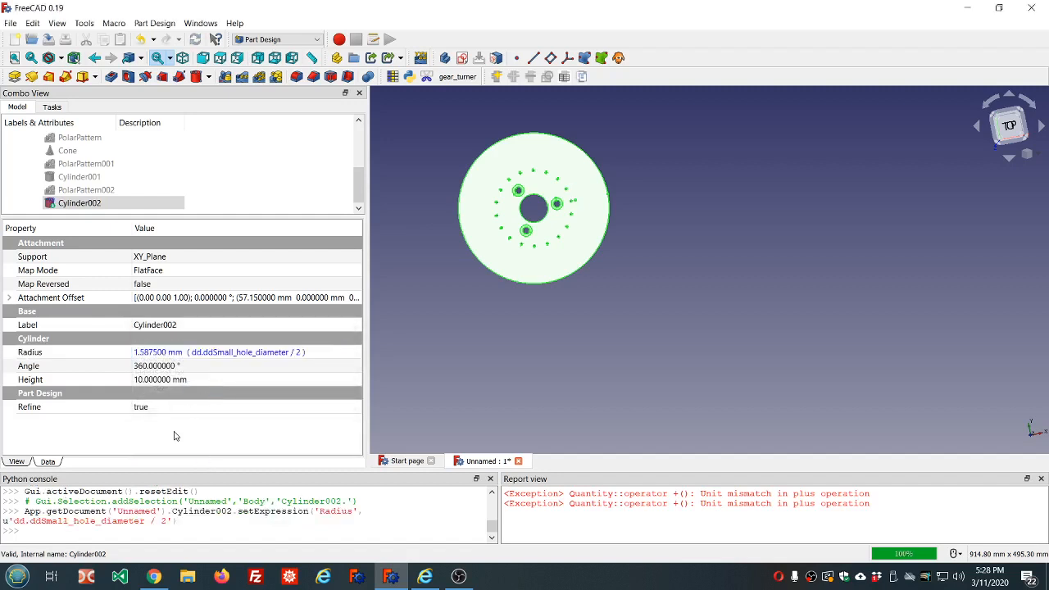
# Inspect the new small hole beside the first ring and compare it with the dividing plates shown in Chrome, returning to FreeCAD
pyautogui.scroll(5, 575, 208)
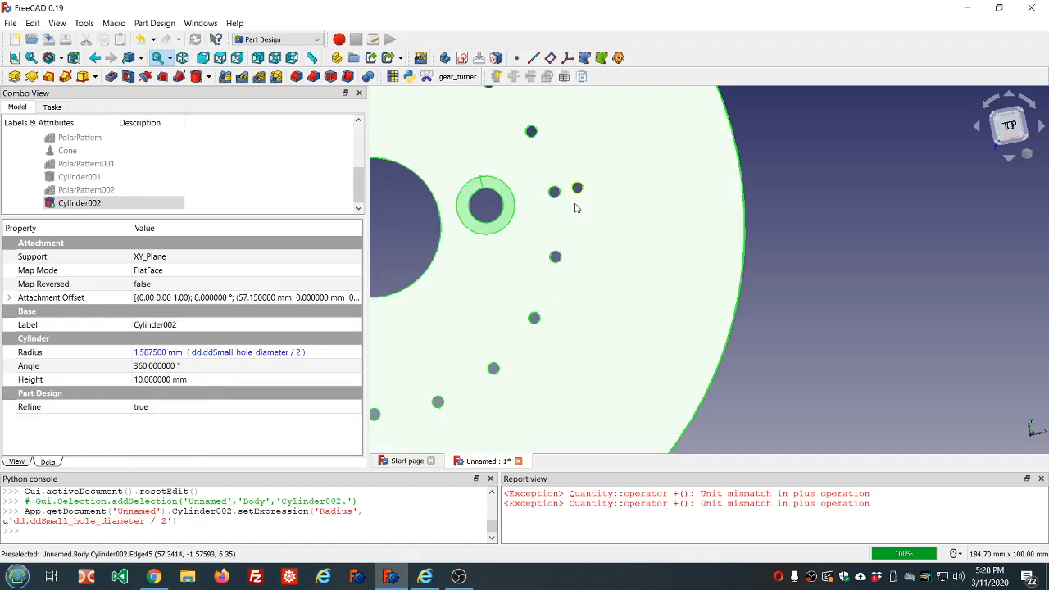
pyautogui.scroll(-3, 576, 208)
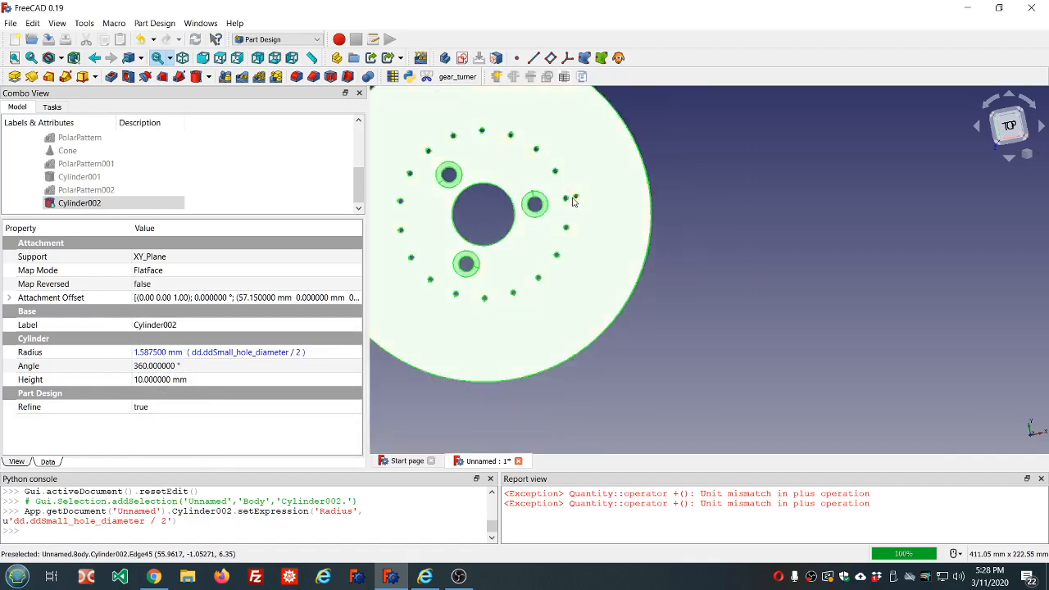
pyautogui.click(154, 576)
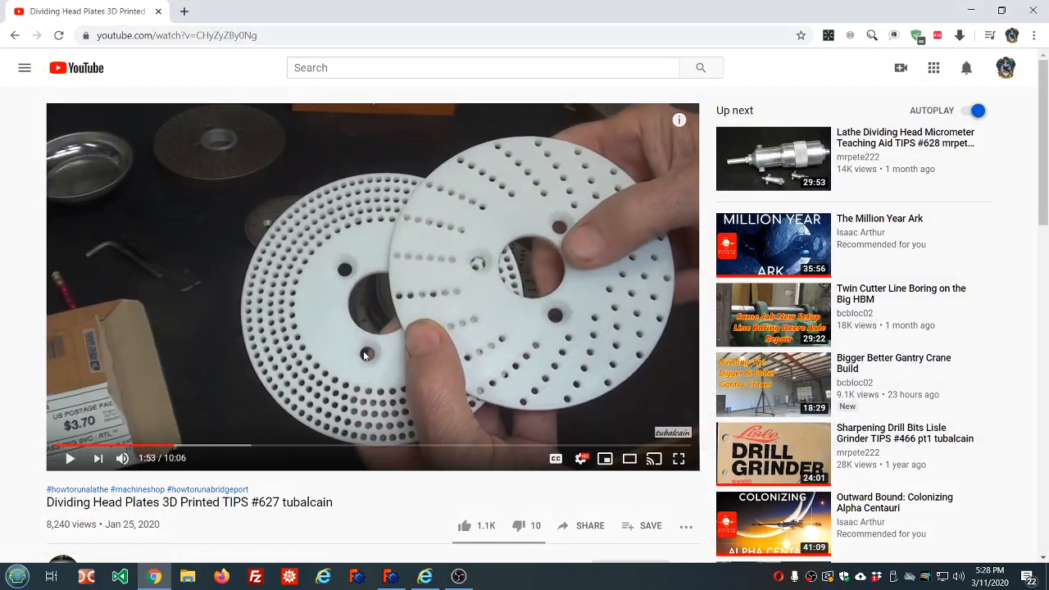
pyautogui.click(390, 578)
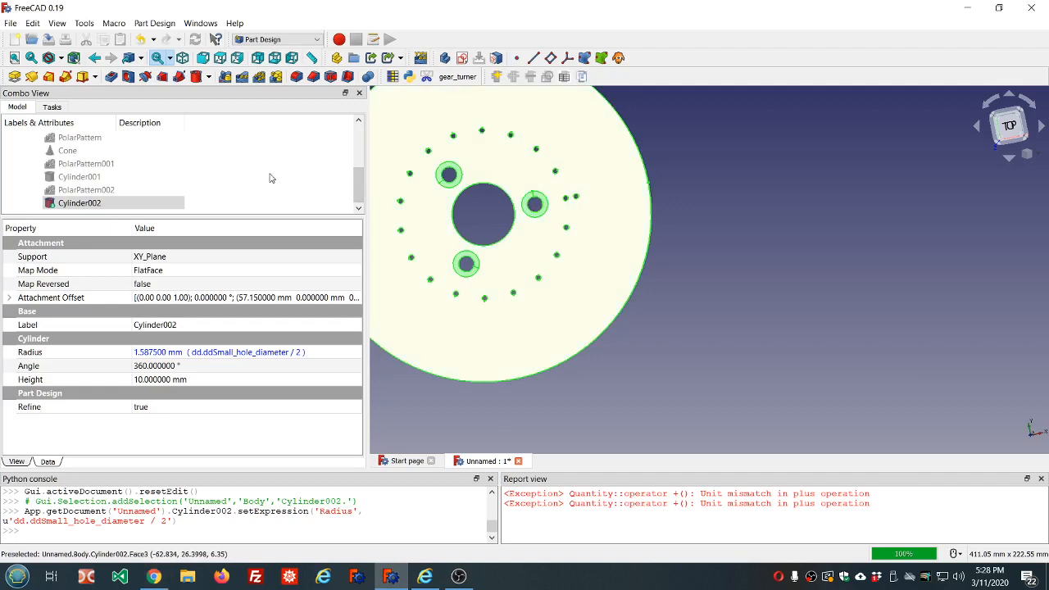
# Create a polar pattern of Cylinder002 about the Base Z axis over 360°, with occurrences driven by the formula dd.ddRing2_hole_pattern
pyautogui.click(259, 77)
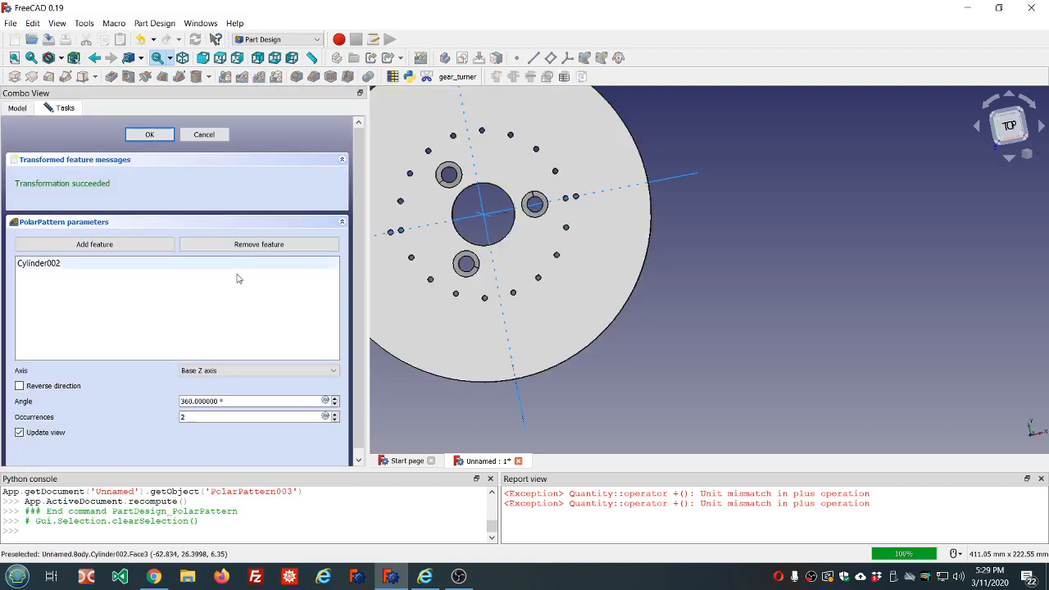
pyautogui.click(326, 417)
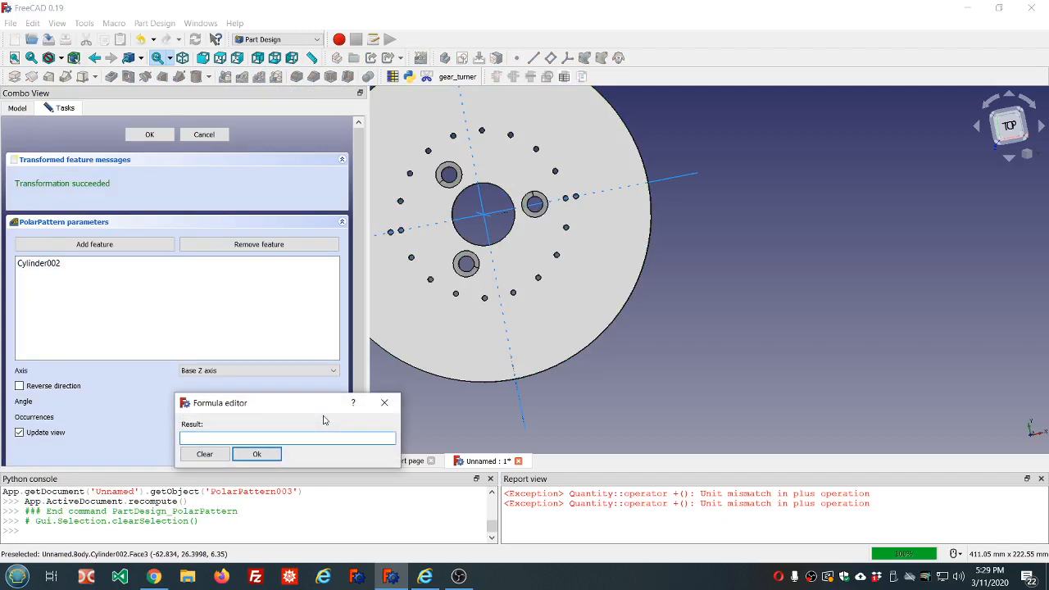
pyautogui.write('dd.dd')
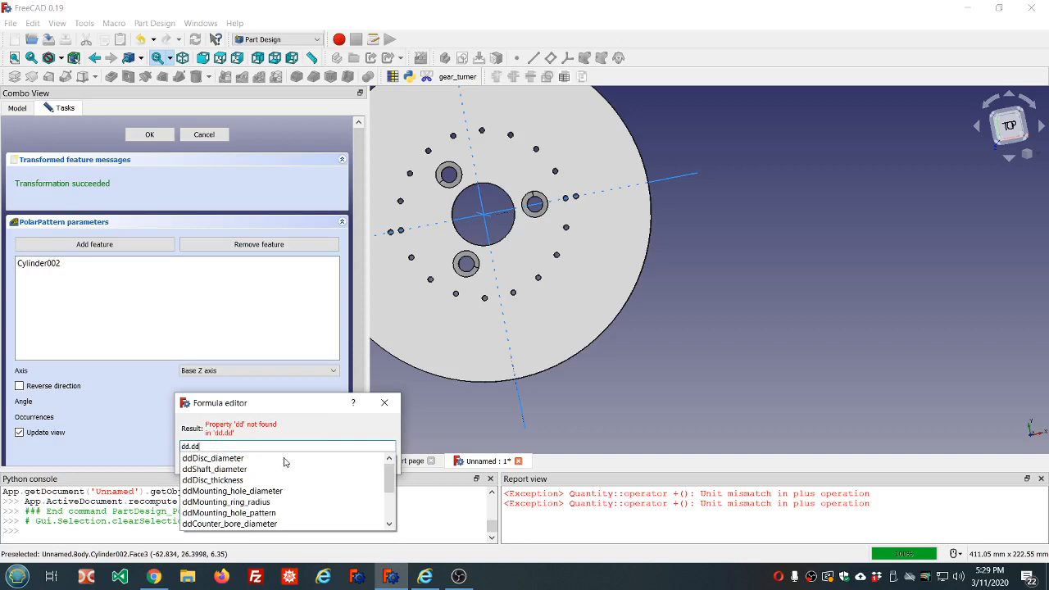
pyautogui.scroll(-2, 285, 463)
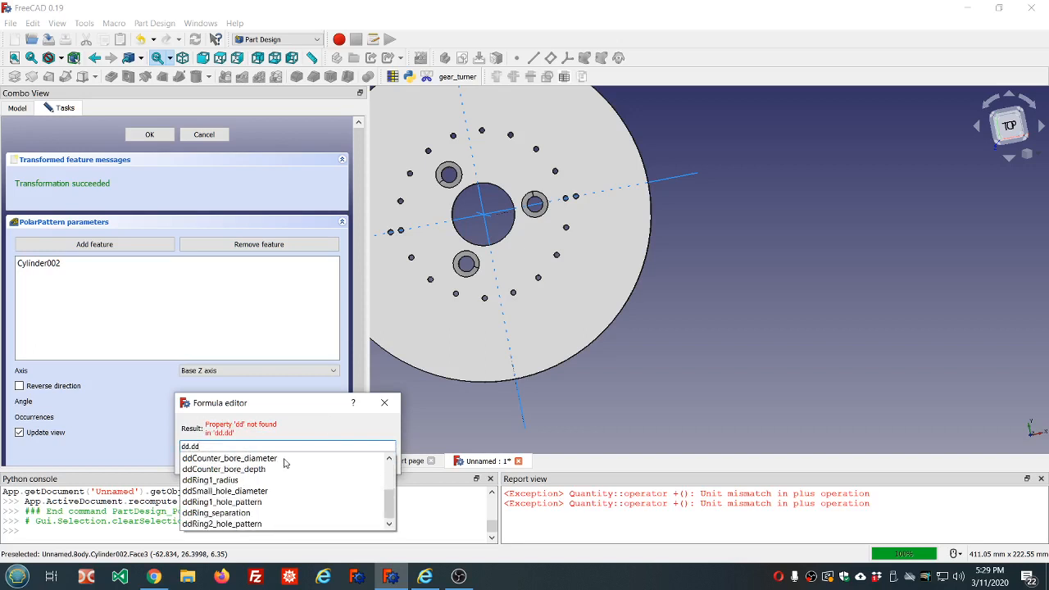
pyautogui.click(246, 523)
pyautogui.click(257, 456)
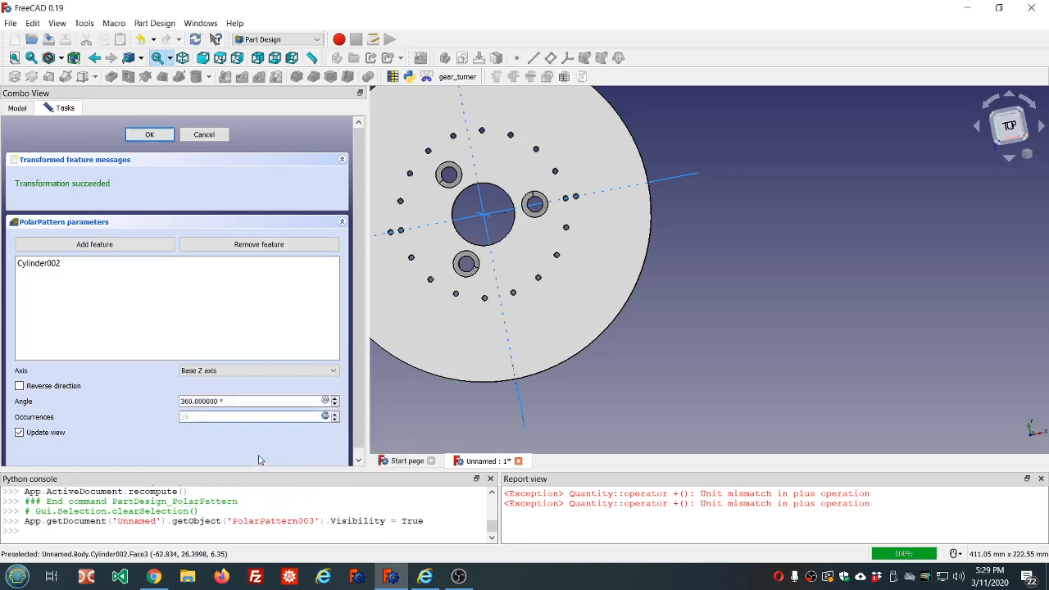
pyautogui.click(150, 135)
pyautogui.scroll(-4, 514, 167)
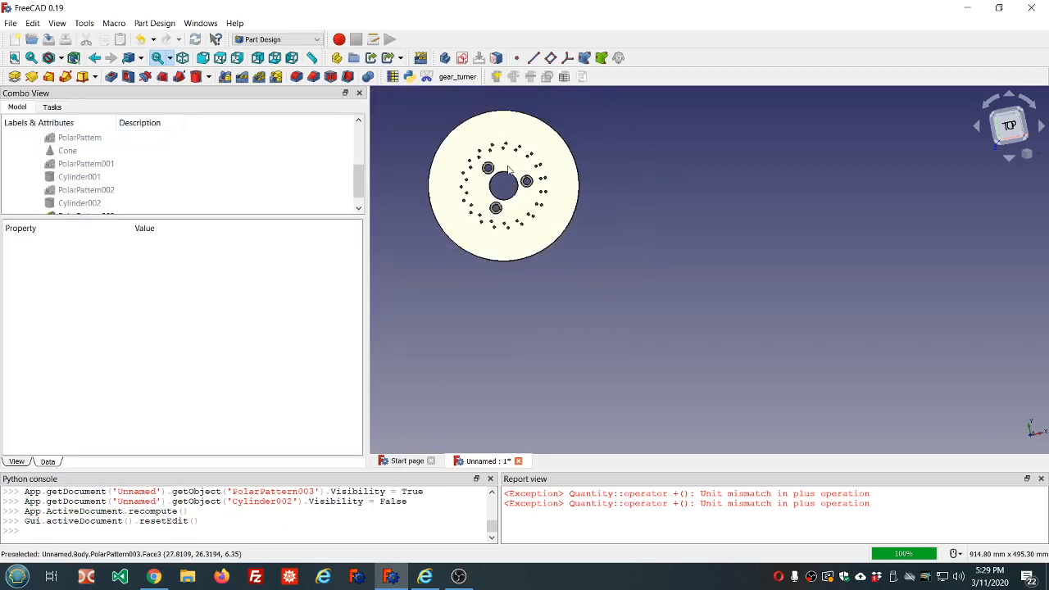
pyautogui.scroll(2, 471, 154)
pyautogui.scroll(-1, 336, 149)
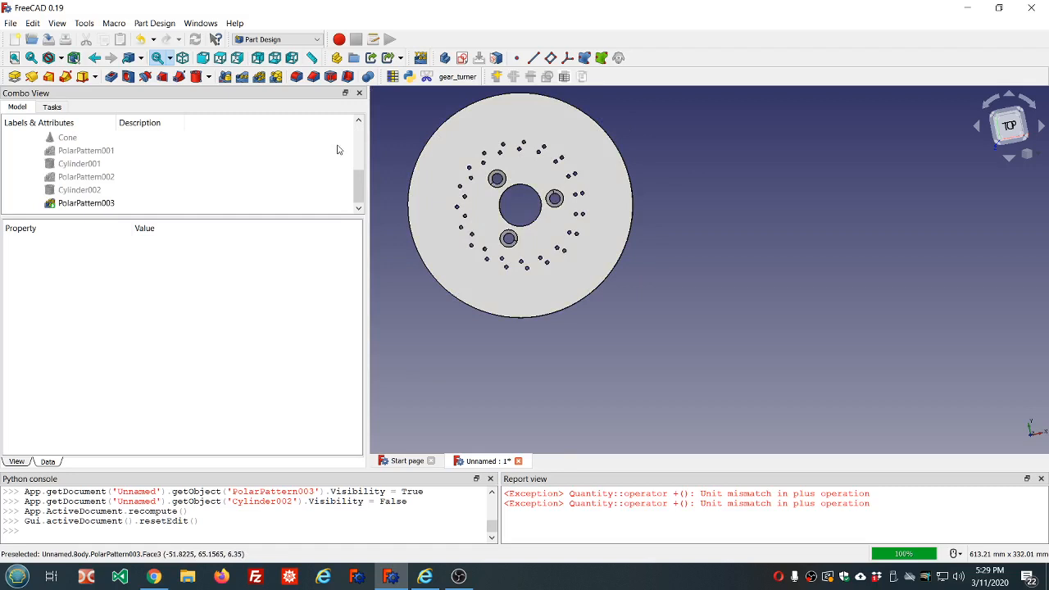
# Add an Integer dynamic data property named ring3_hole_pattern with value 20 to the dd object
pyautogui.click(210, 77)
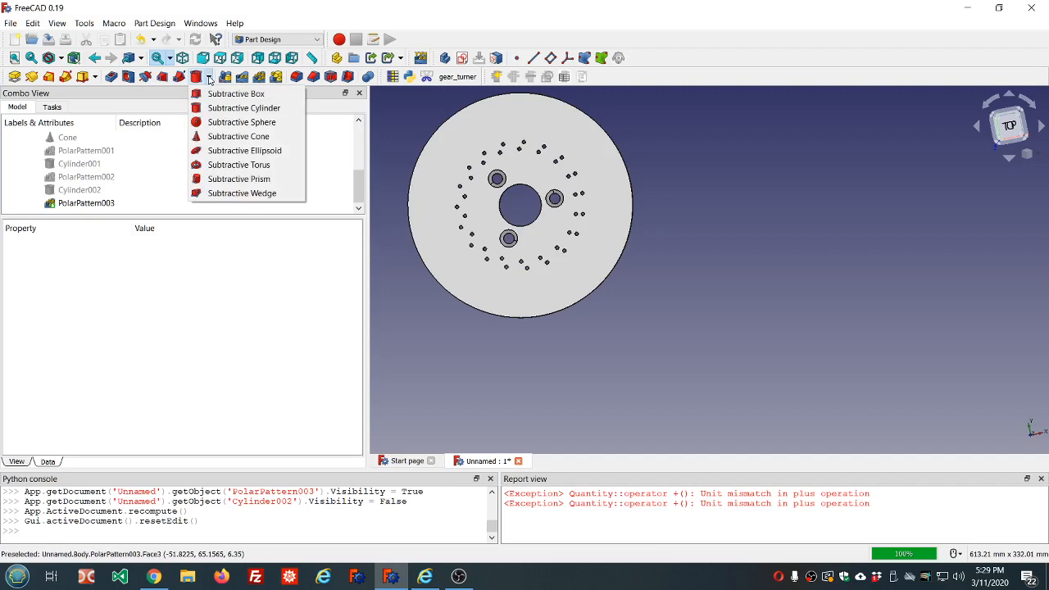
pyautogui.click(332, 147)
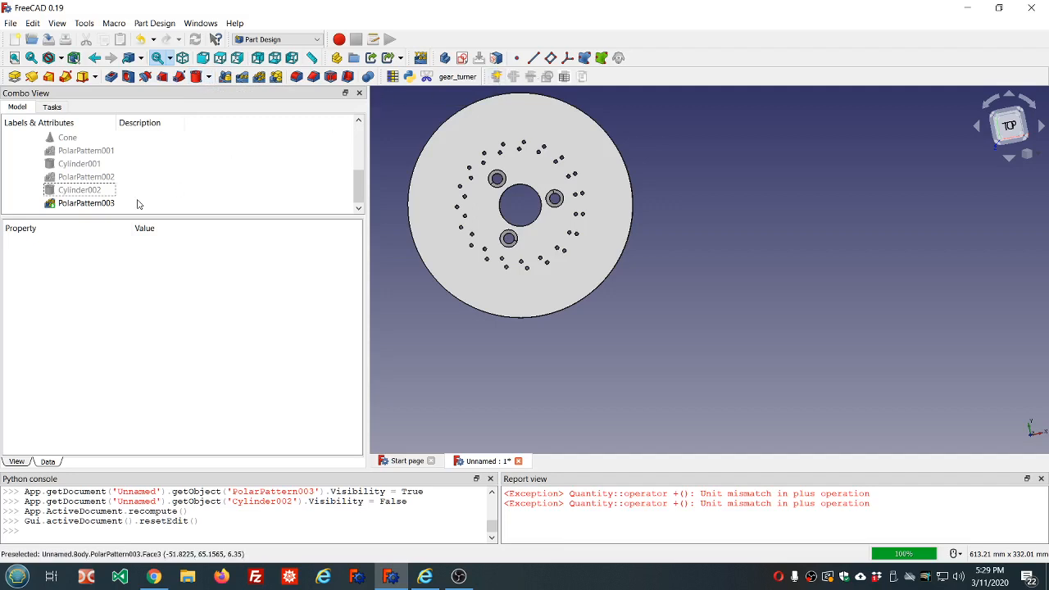
pyautogui.scroll(5, 123, 209)
pyautogui.click(81, 163)
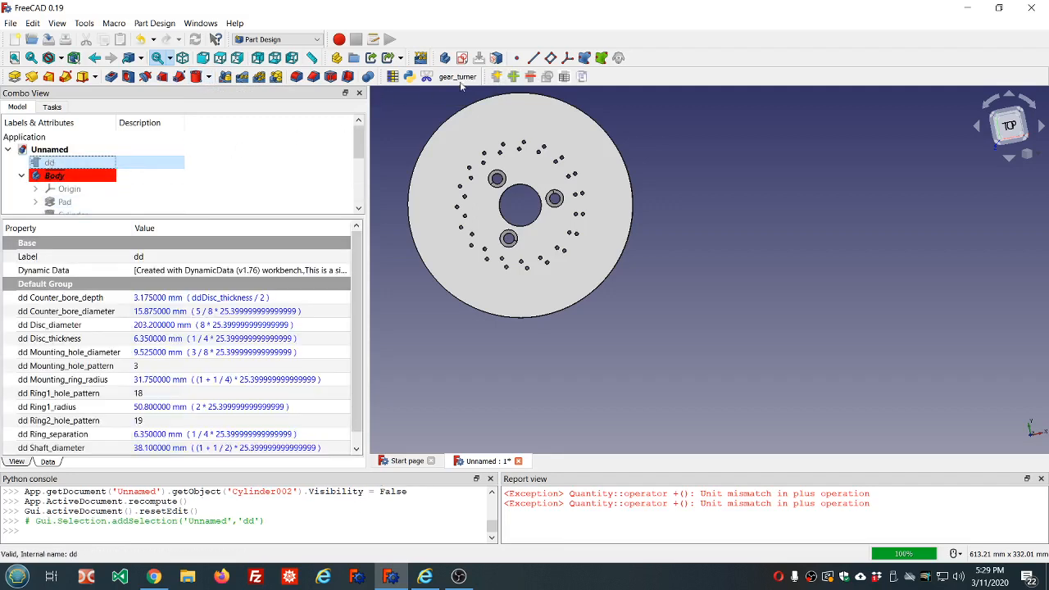
pyautogui.click(516, 77)
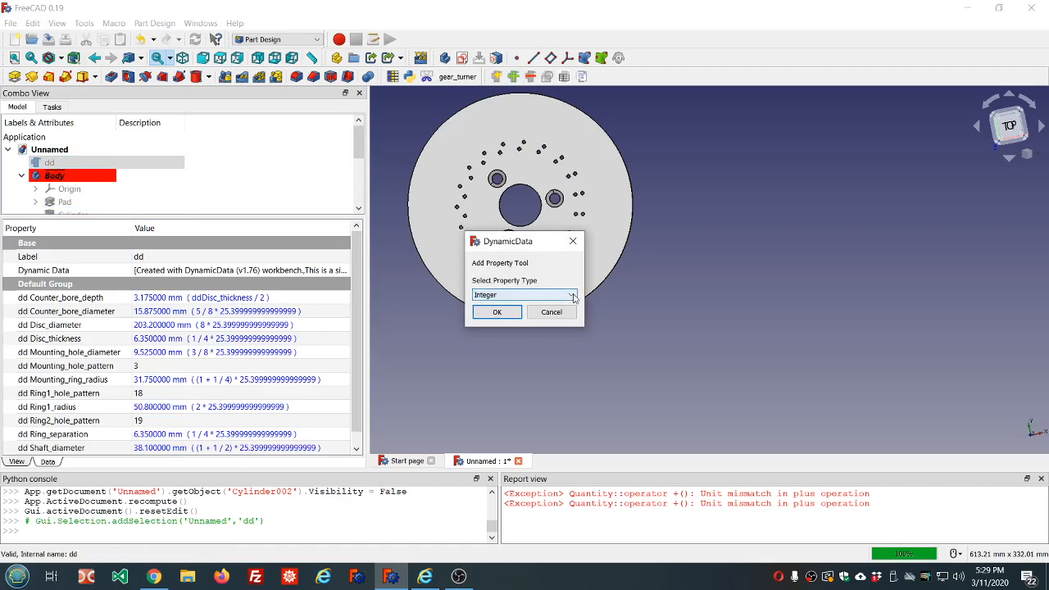
pyautogui.click(497, 313)
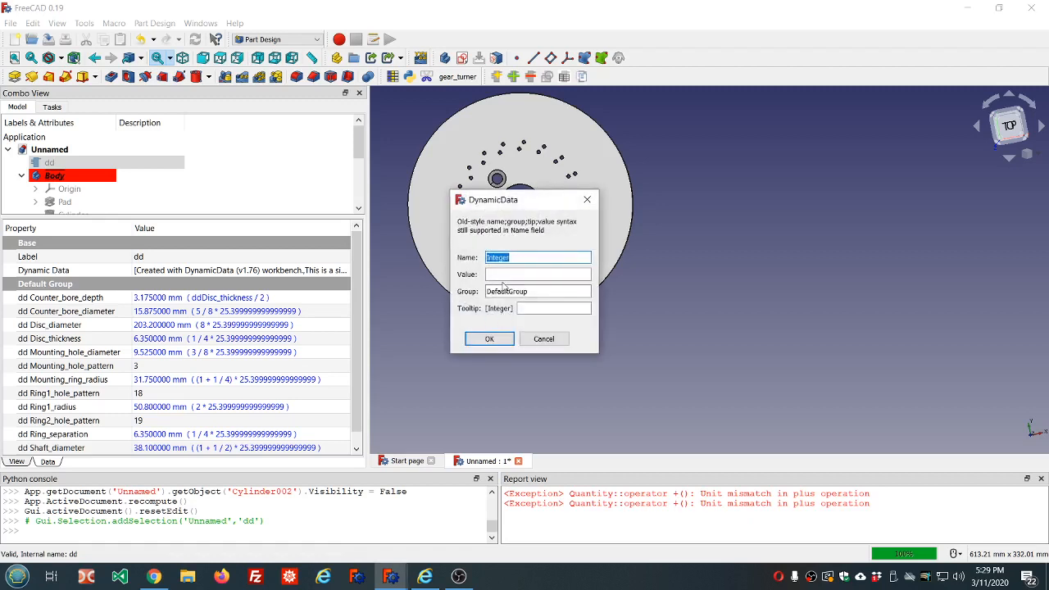
pyautogui.write('ring3_hole_pattern')
pyautogui.click(499, 276)
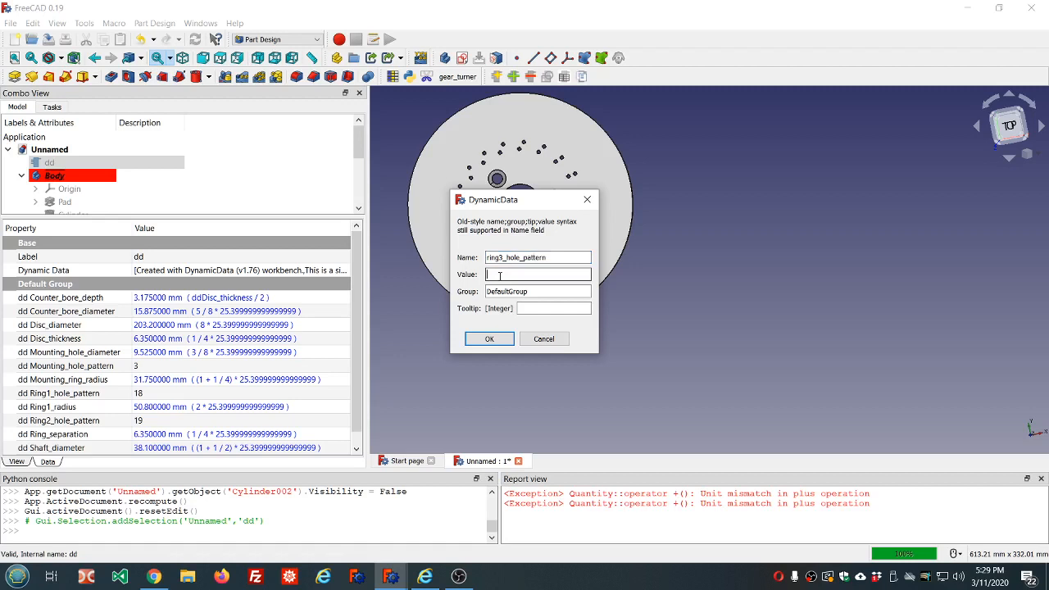
pyautogui.write('20')
pyautogui.click(489, 339)
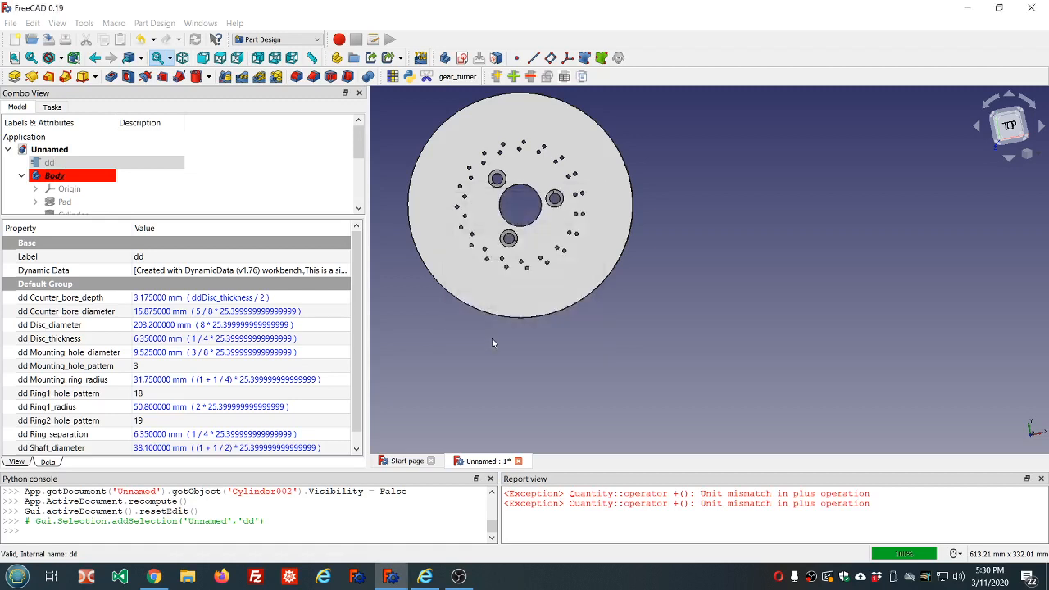
# Add another subtractive cylinder to the body and attach it to the XY plane
pyautogui.click(277, 176)
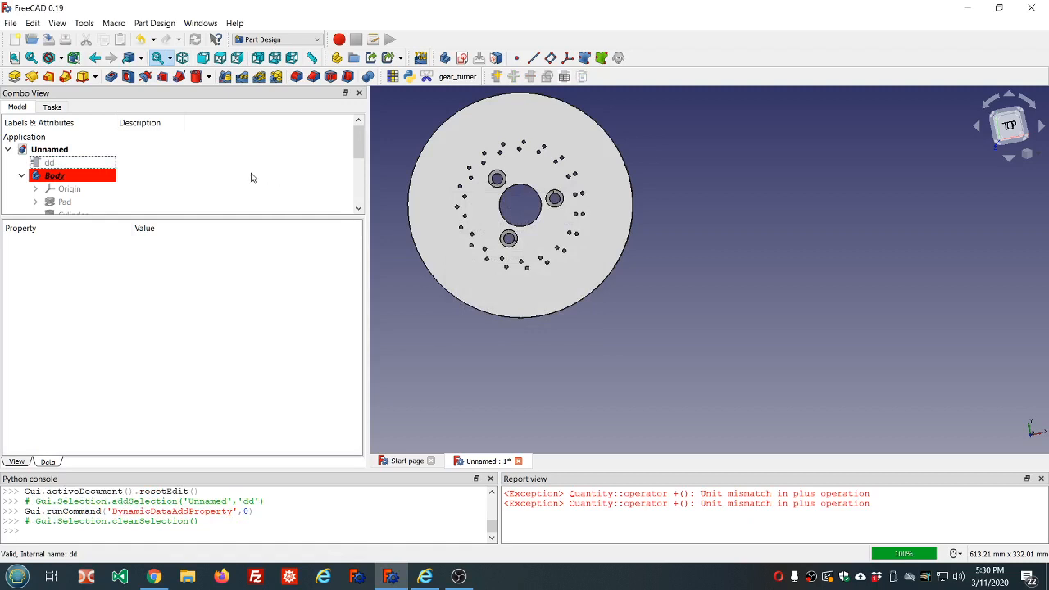
pyautogui.click(209, 77)
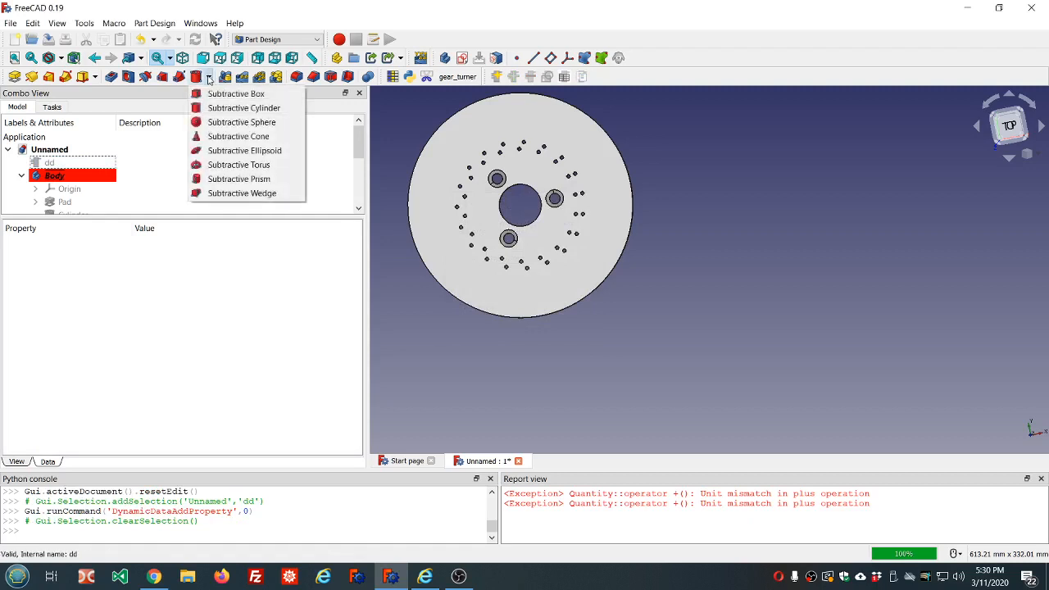
pyautogui.click(230, 108)
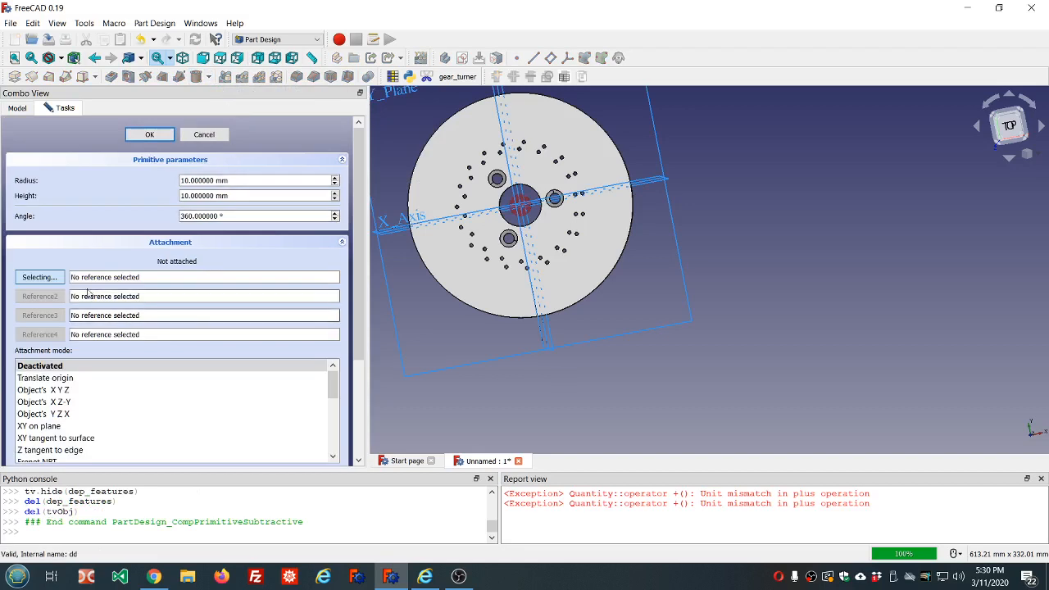
pyautogui.scroll(-5, 424, 177)
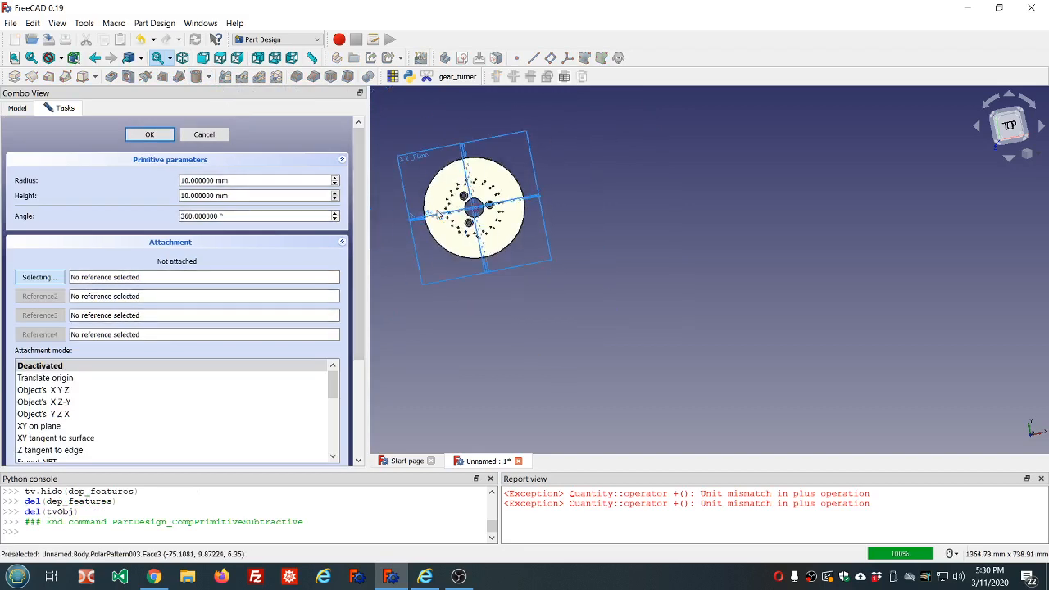
pyautogui.click(424, 177)
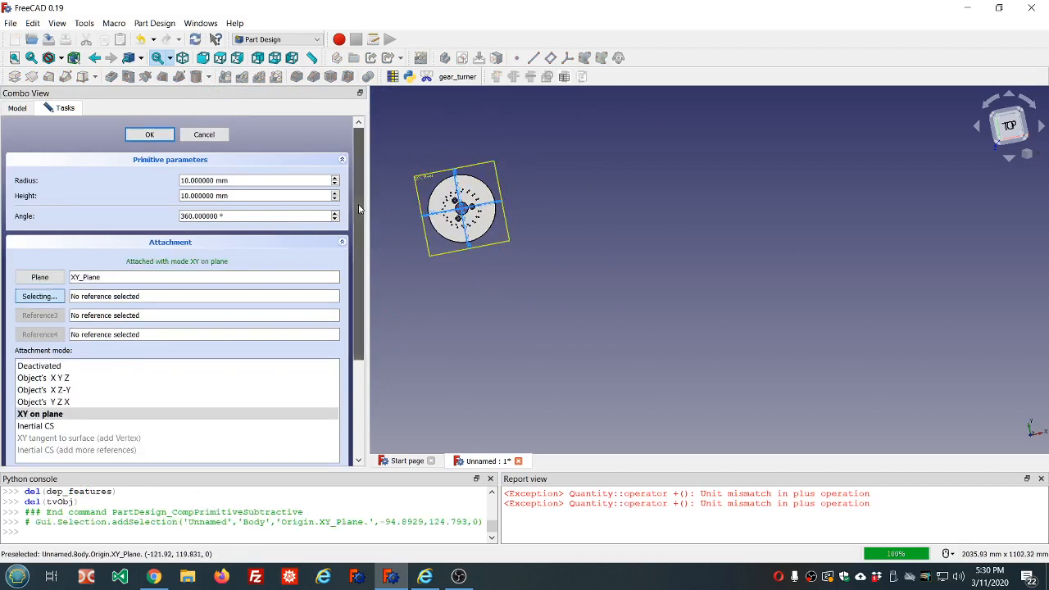
# Set the new cylinder's x-direction attachment offset with the formula dd.ddRing1_radius+dd.ddRing_separation*2
pyautogui.moveTo(357, 209); pyautogui.dragTo(369, 325)
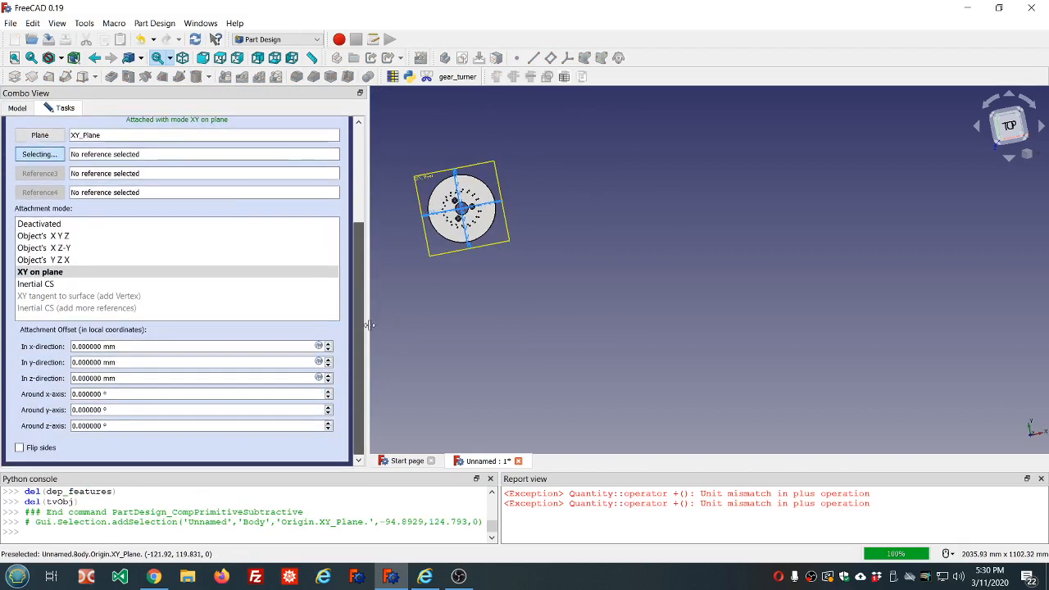
pyautogui.click(318, 346)
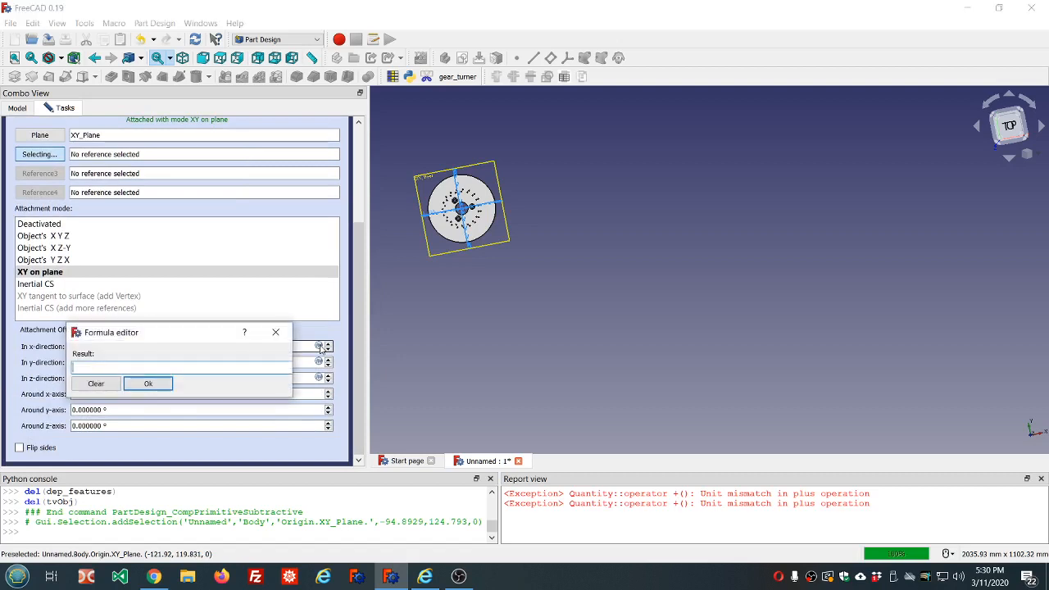
pyautogui.write('dd.dd')
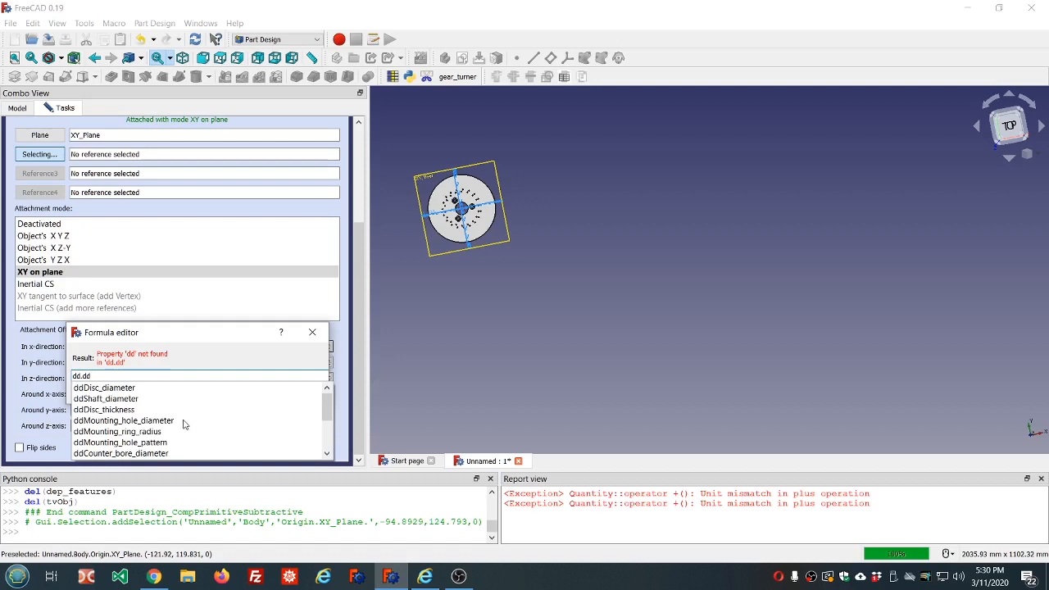
pyautogui.scroll(-2, 139, 438)
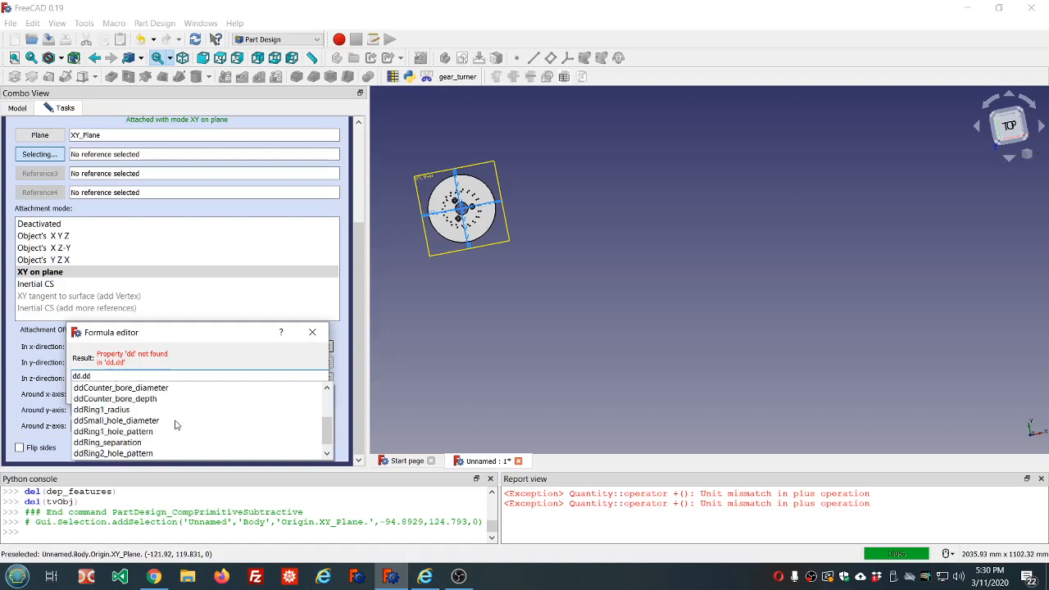
pyautogui.scroll(-1, 175, 425)
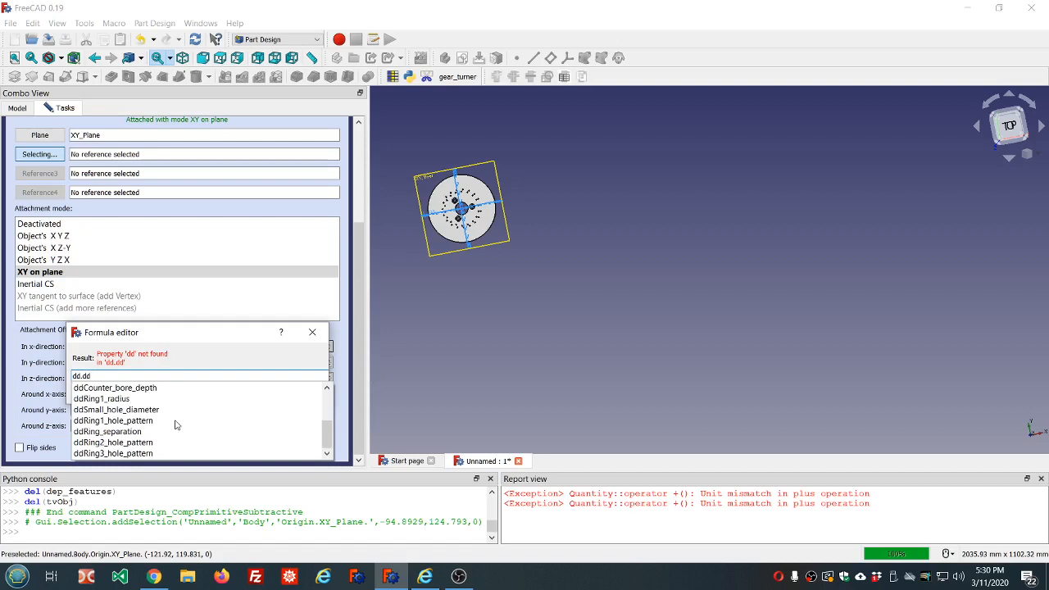
pyautogui.click(123, 399)
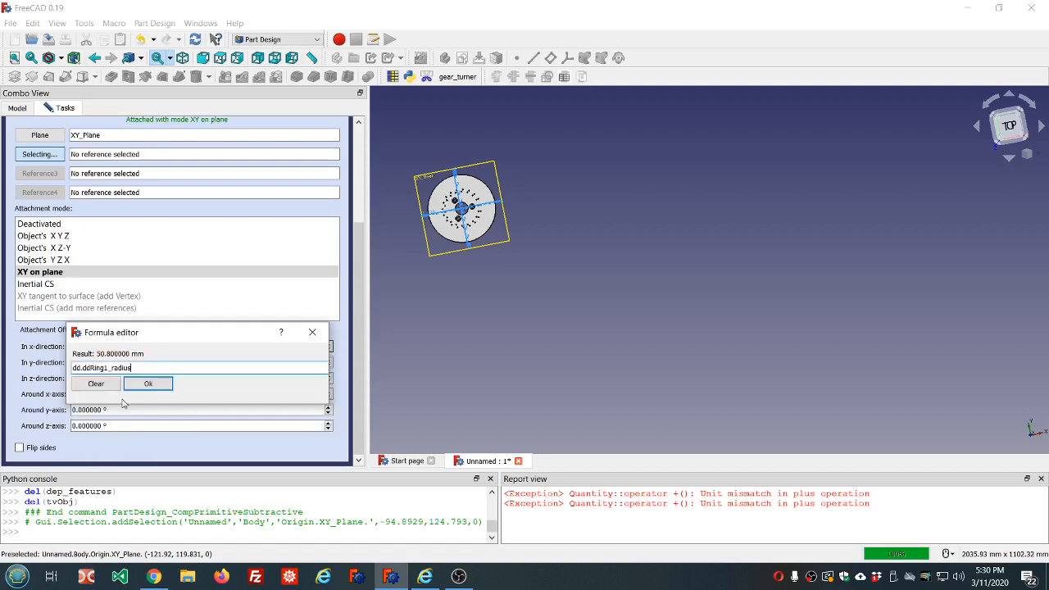
pyautogui.write('+')
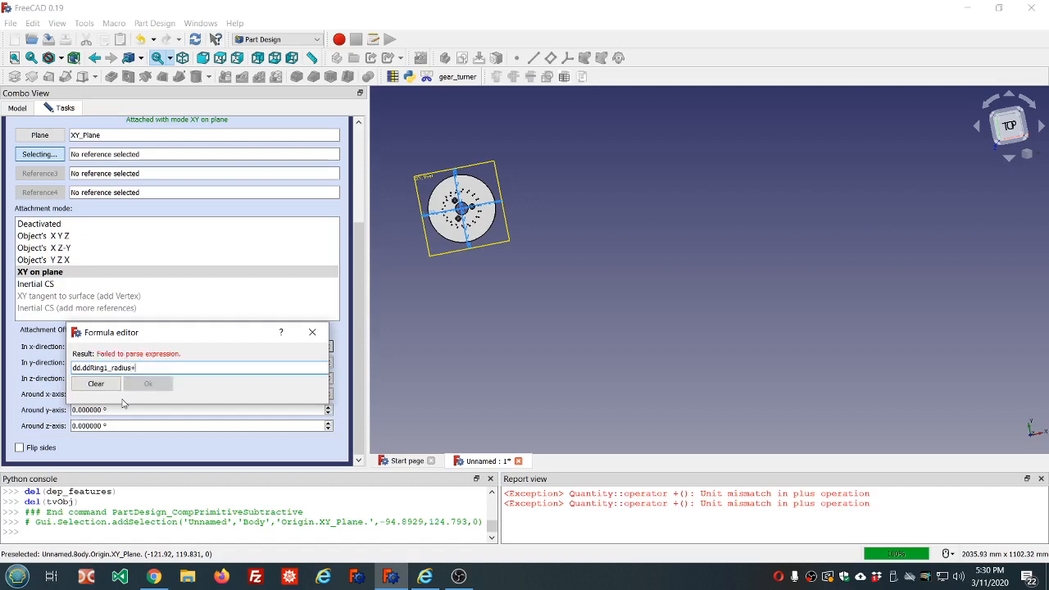
pyautogui.write('dd.dd')
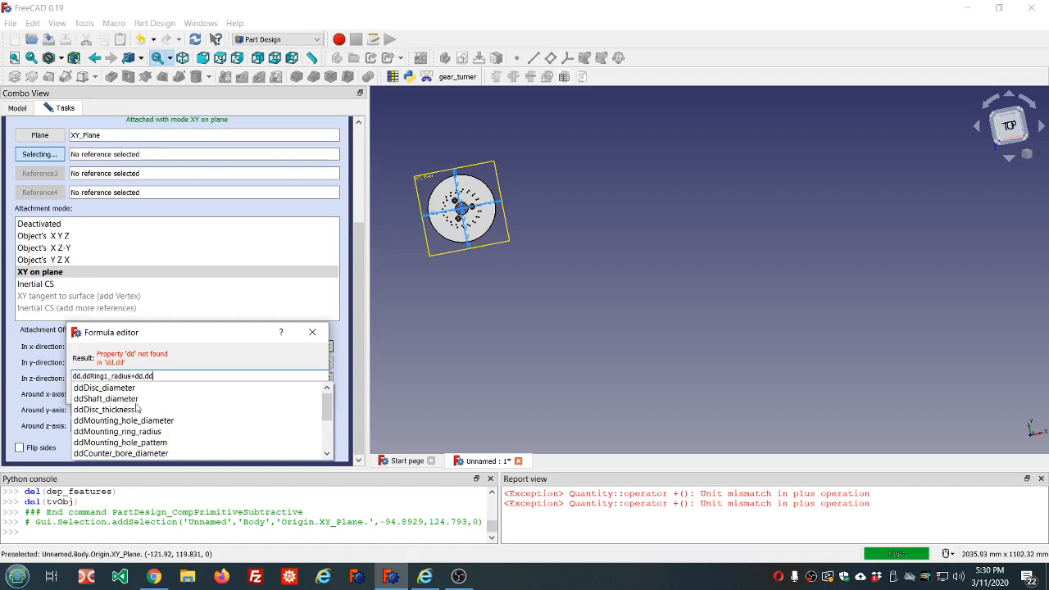
pyautogui.scroll(-1, 185, 416)
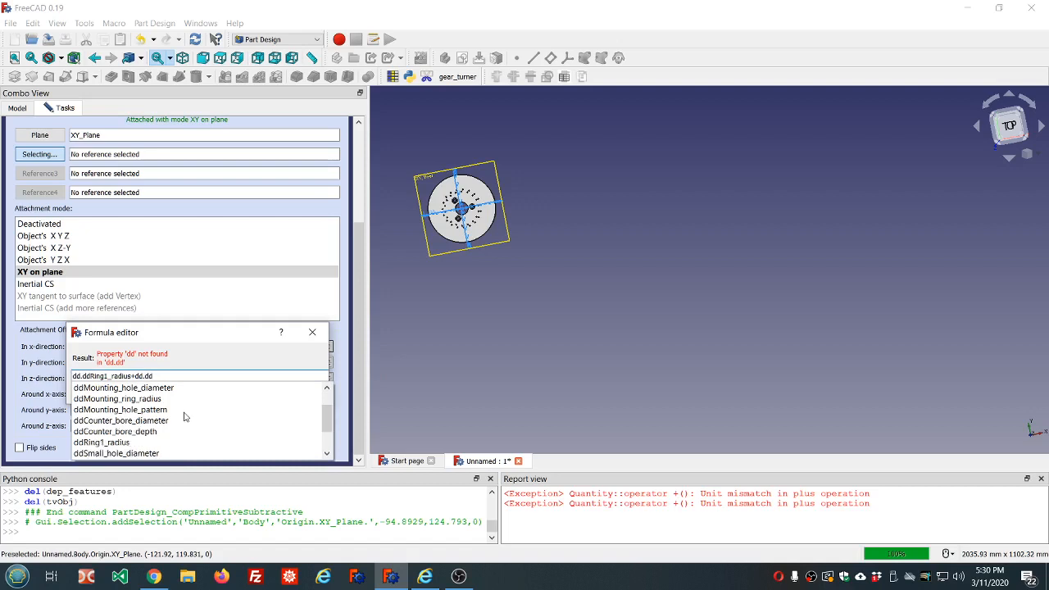
pyautogui.scroll(-1, 185, 416)
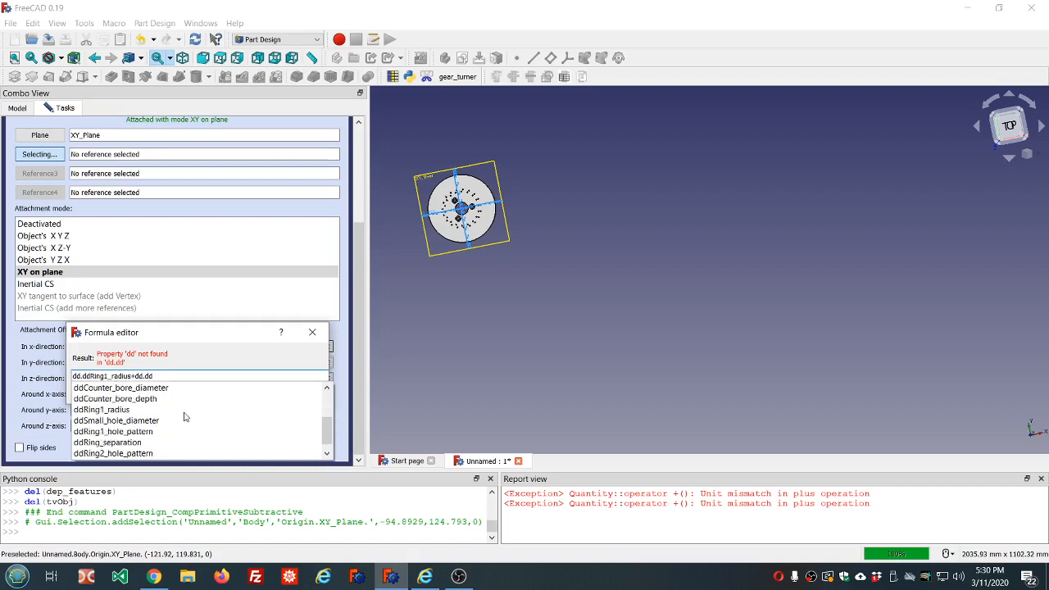
pyautogui.click(120, 443)
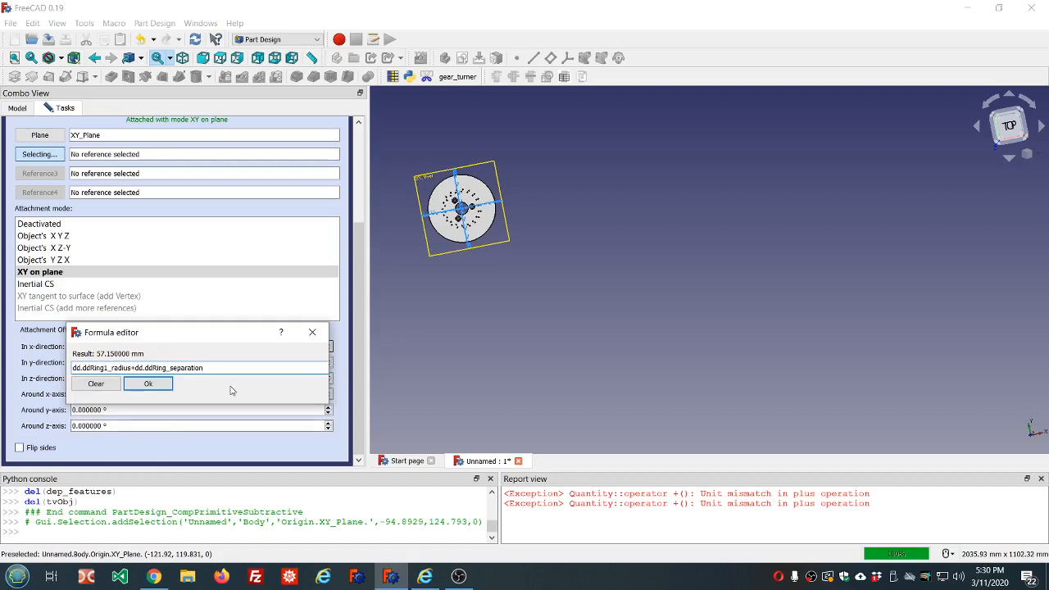
pyautogui.write('*')
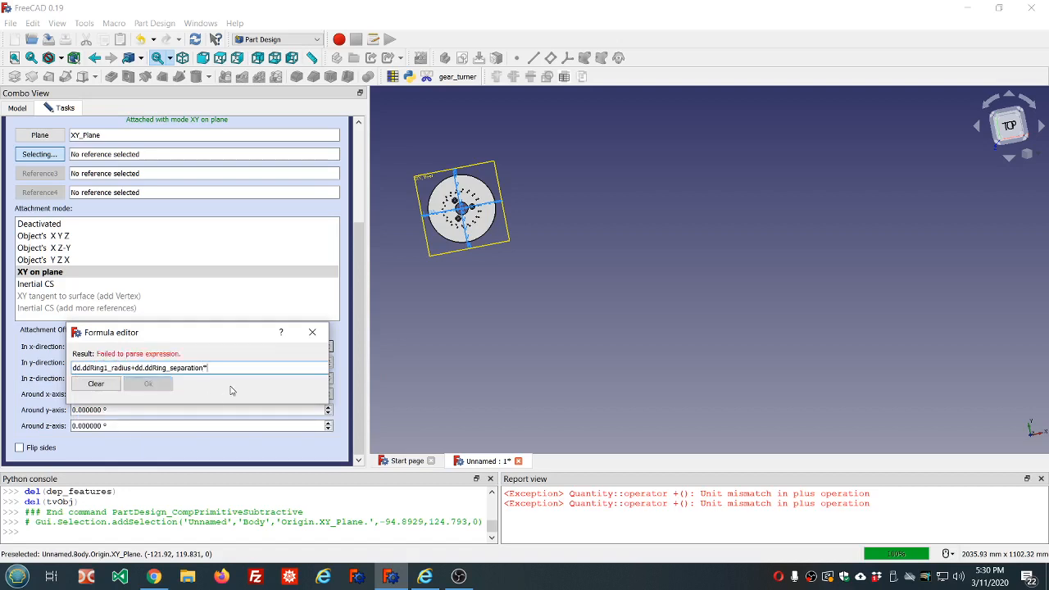
pyautogui.write('2')
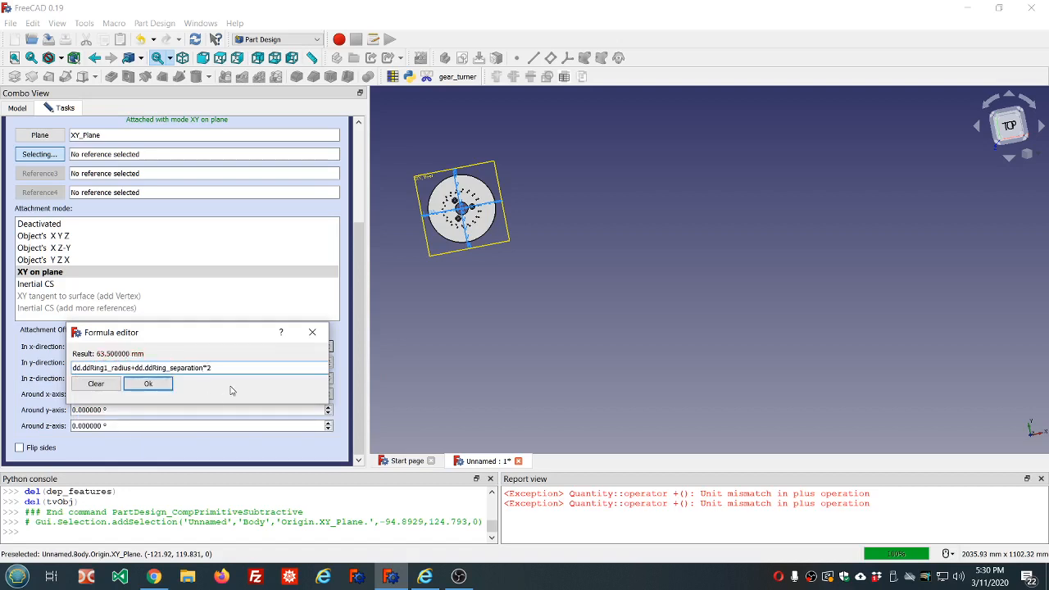
pyautogui.click(148, 385)
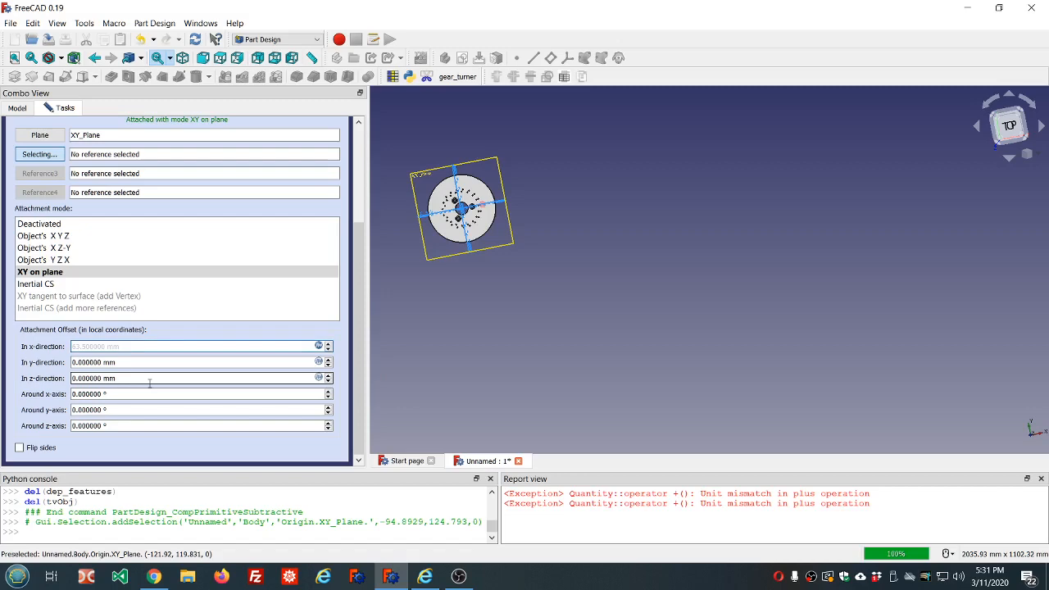
pyautogui.scroll(8, 484, 212)
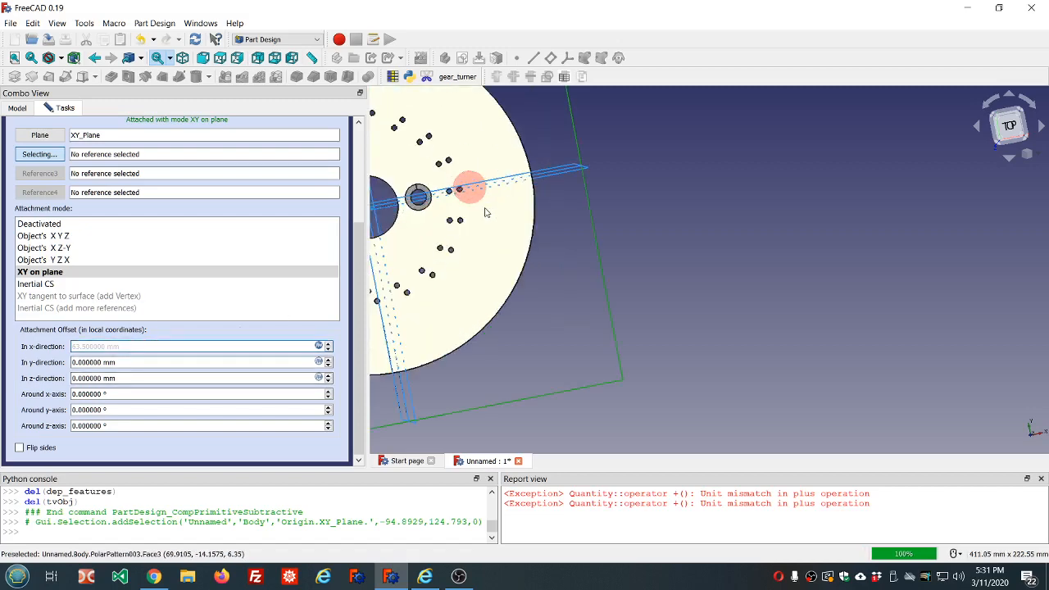
pyautogui.scroll(-8, 484, 213)
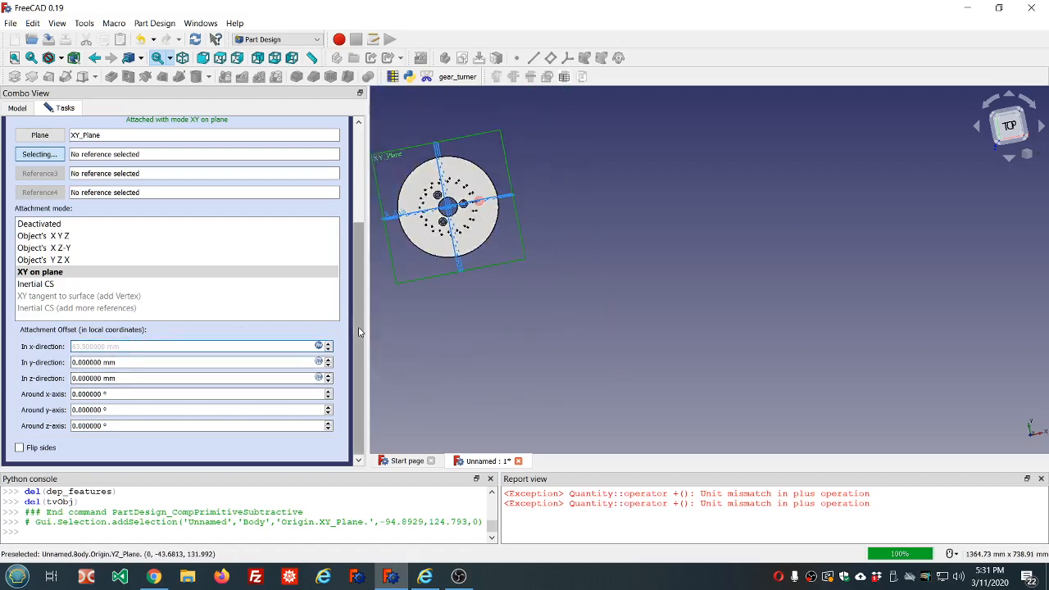
# Accept the new subtractive cylinder and drive the radius of Cylinder003 with the formula dd.ddSmall_hole_diameter
pyautogui.scroll(3, 358, 332)
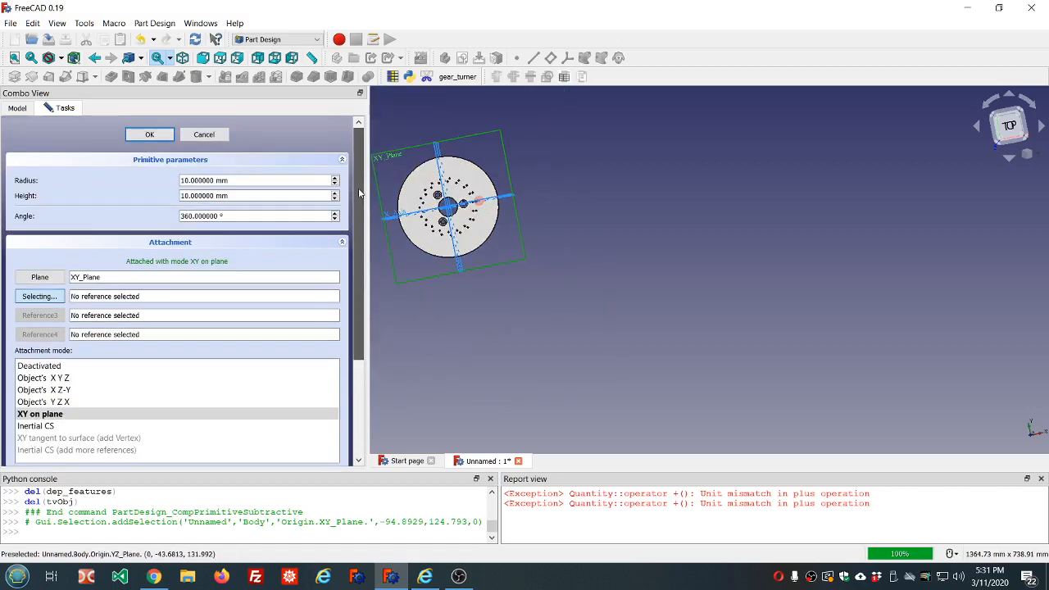
pyautogui.click(151, 135)
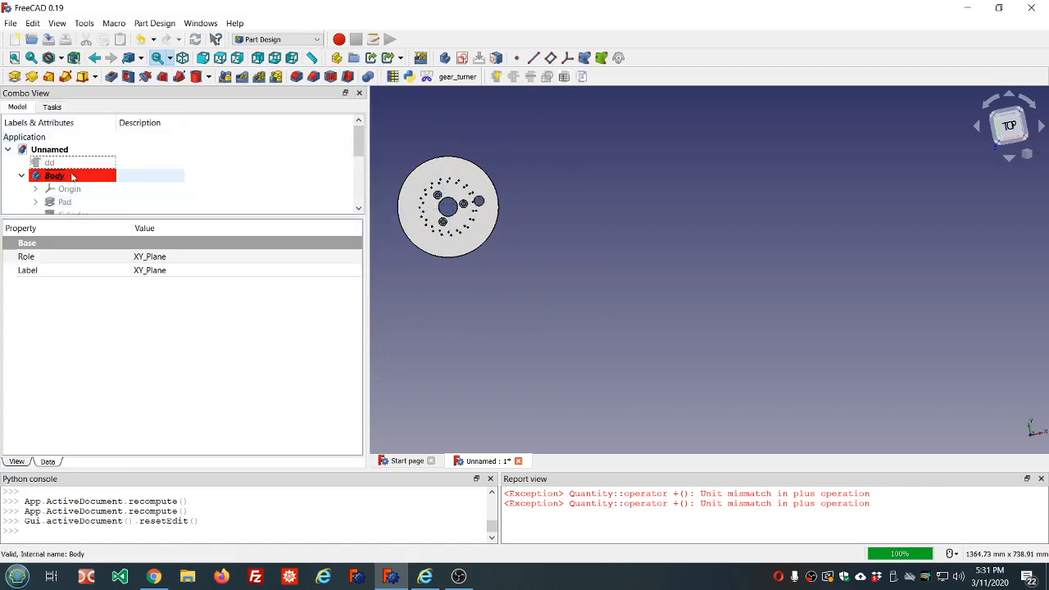
pyautogui.click(73, 203)
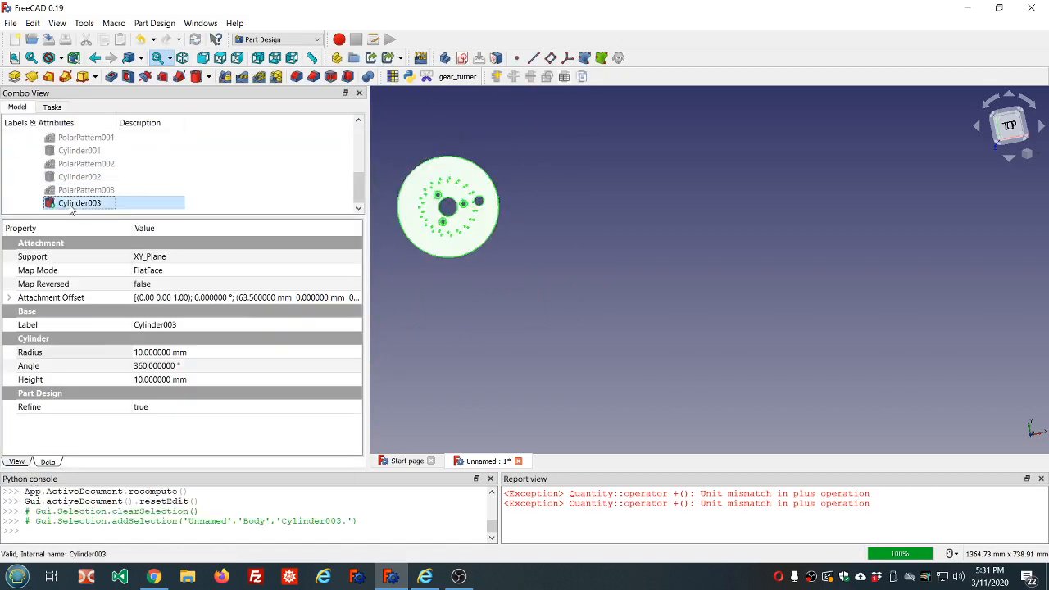
pyautogui.click(246, 351)
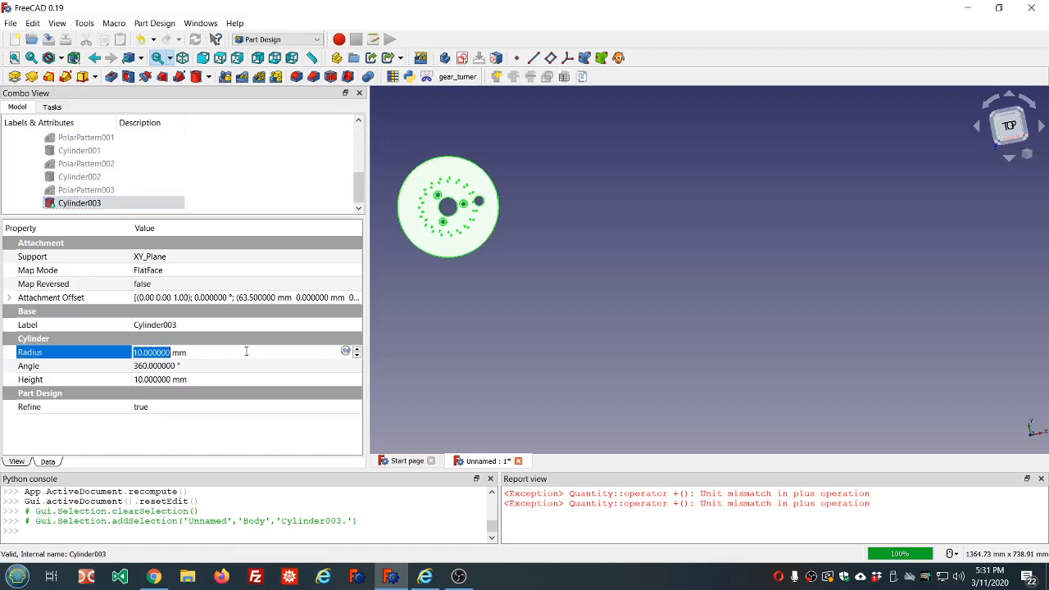
pyautogui.press('=')
pyautogui.write('dd.dd')
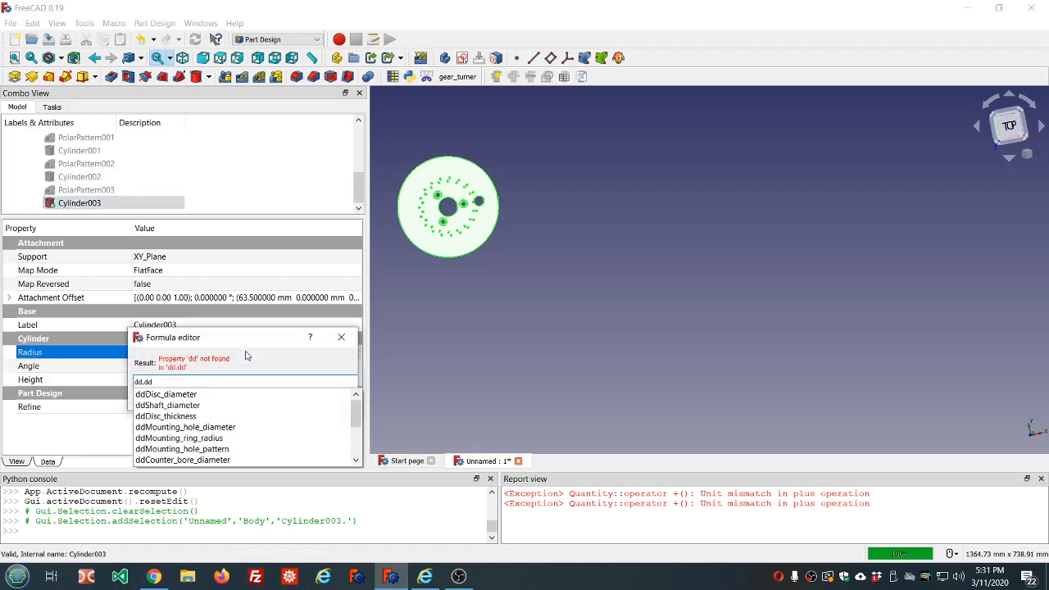
pyautogui.press('Down')
pyautogui.press('Down')
pyautogui.press('Down')
pyautogui.press('Down')
pyautogui.press('Down')
pyautogui.press('Down')
pyautogui.press('Down')
pyautogui.press('Down')
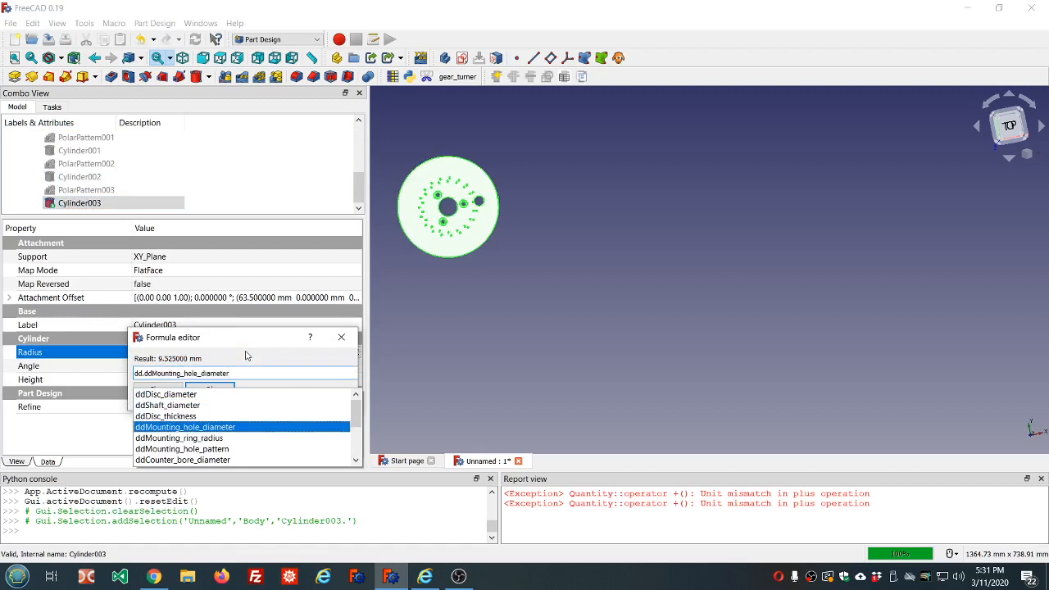
pyautogui.press('Down')
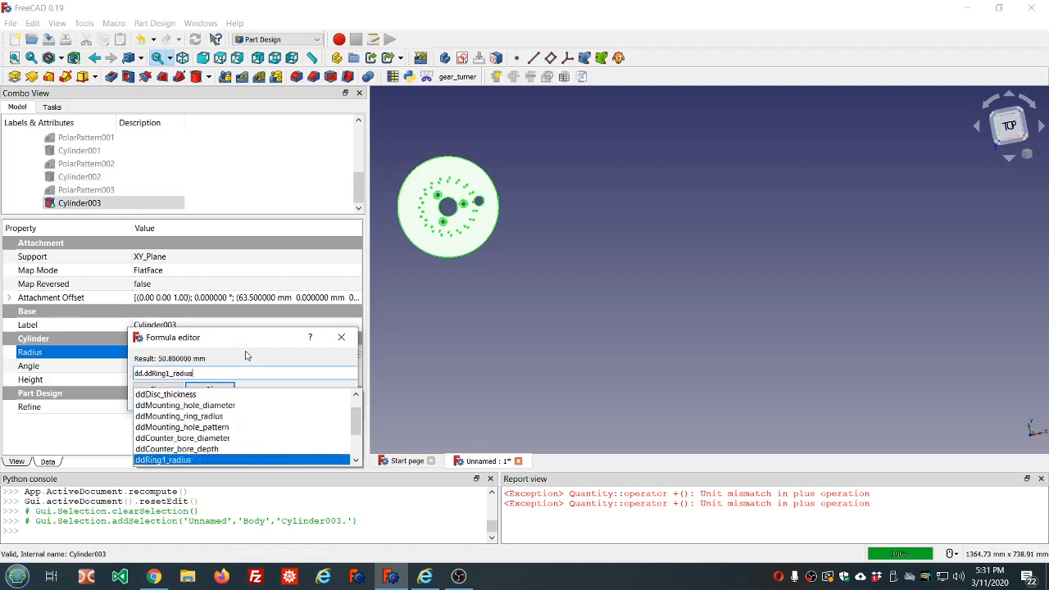
pyautogui.press('Down')
pyautogui.press('Down')
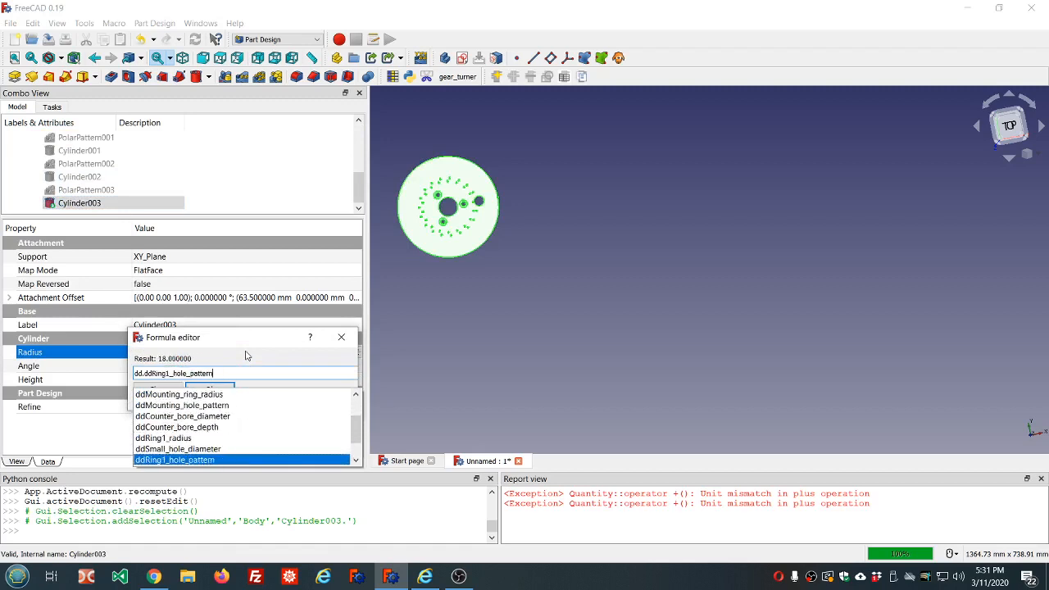
pyautogui.press('Down')
pyautogui.press('Down')
pyautogui.press('Down')
pyautogui.press('Down')
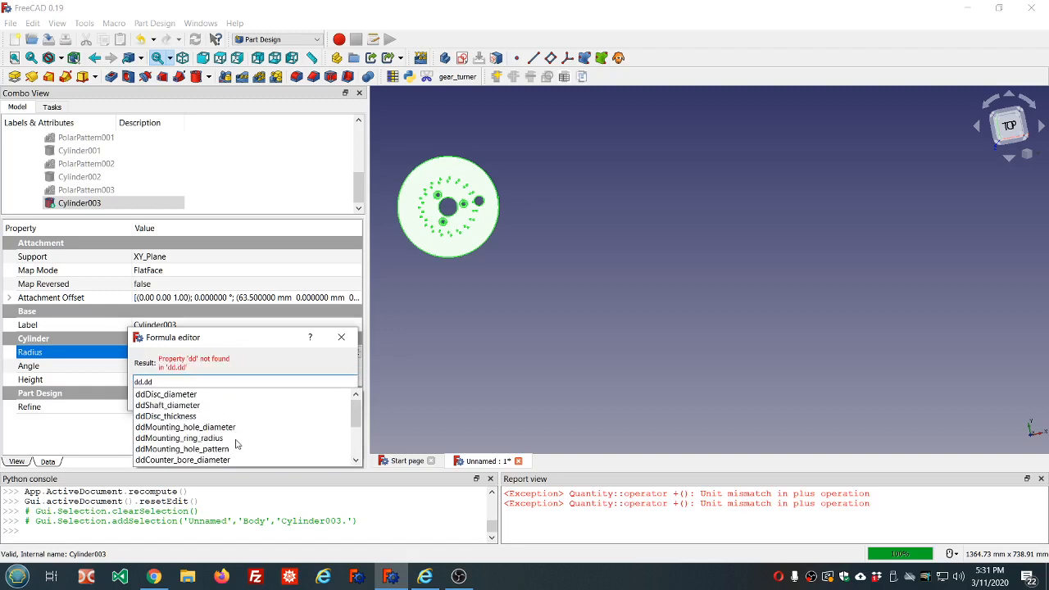
pyautogui.scroll(-1, 257, 423)
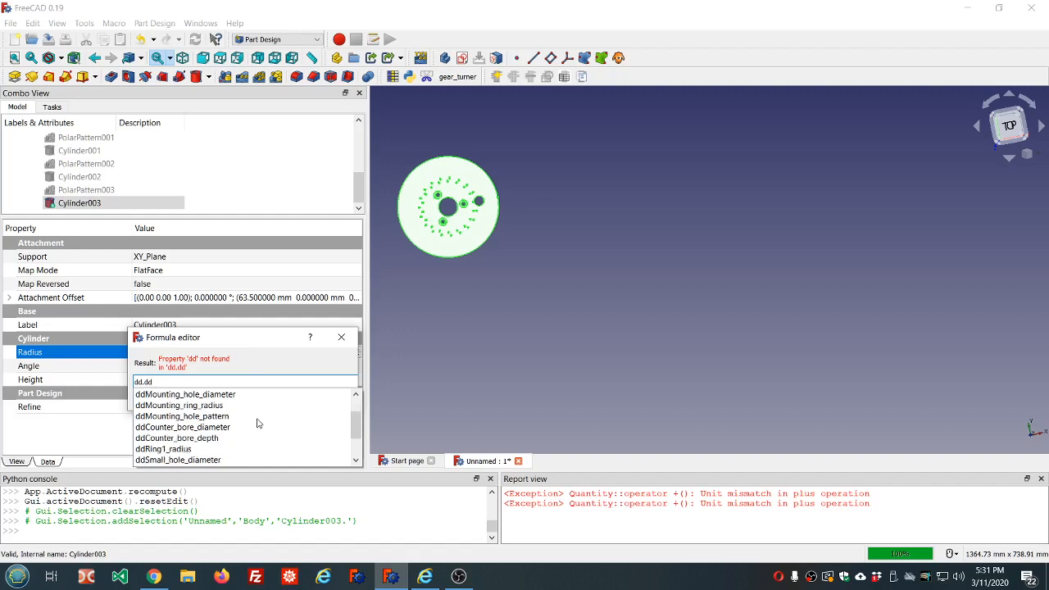
pyautogui.click(197, 460)
pyautogui.click(210, 390)
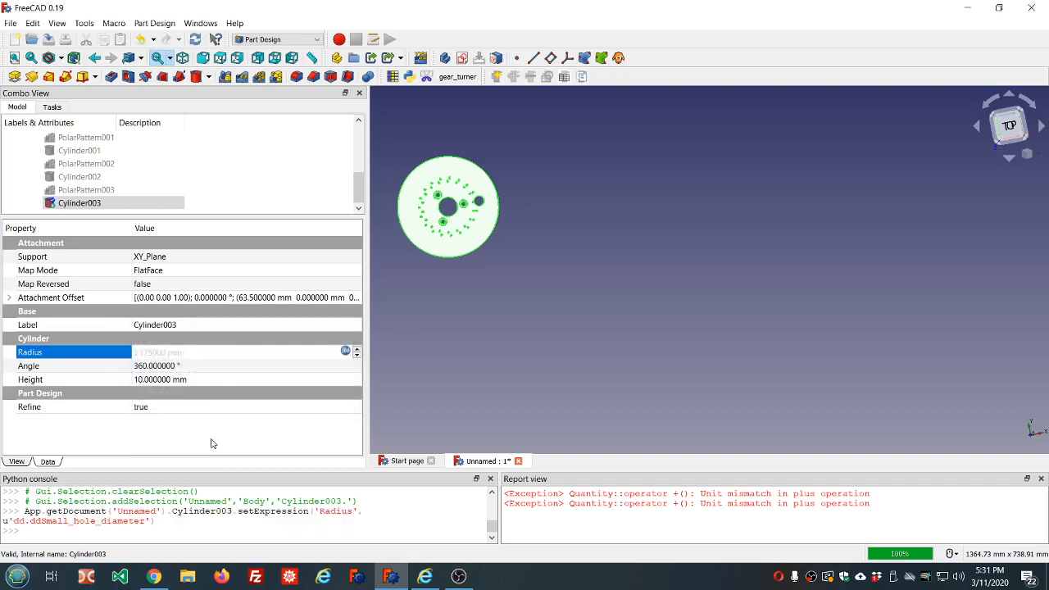
# Drive the height of Cylinder003 with the formula dd.ddDisc_thickness
pyautogui.click(310, 381)
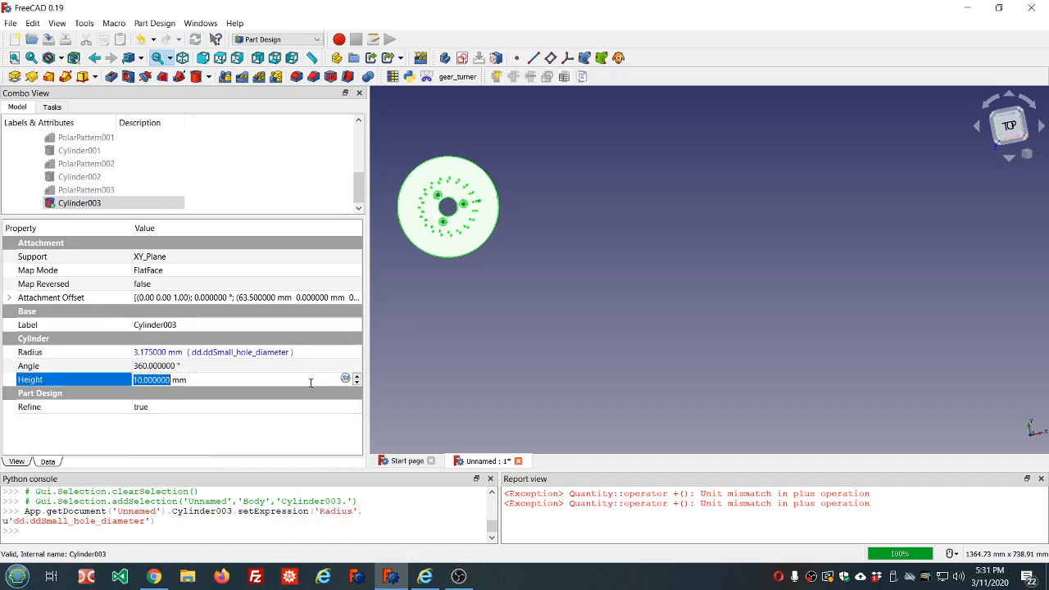
pyautogui.click(345, 378)
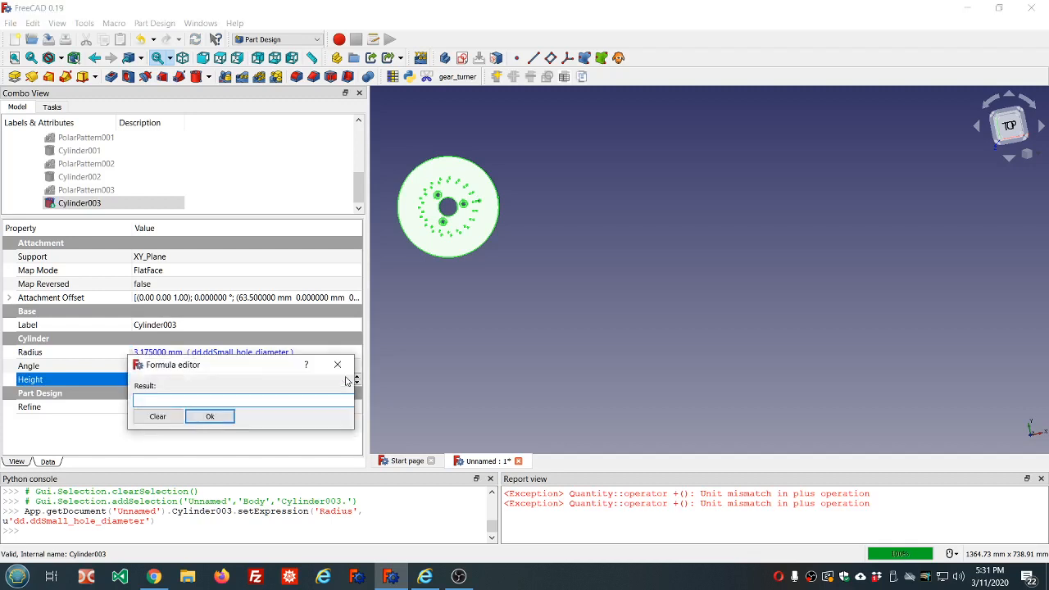
pyautogui.write('dd.dd')
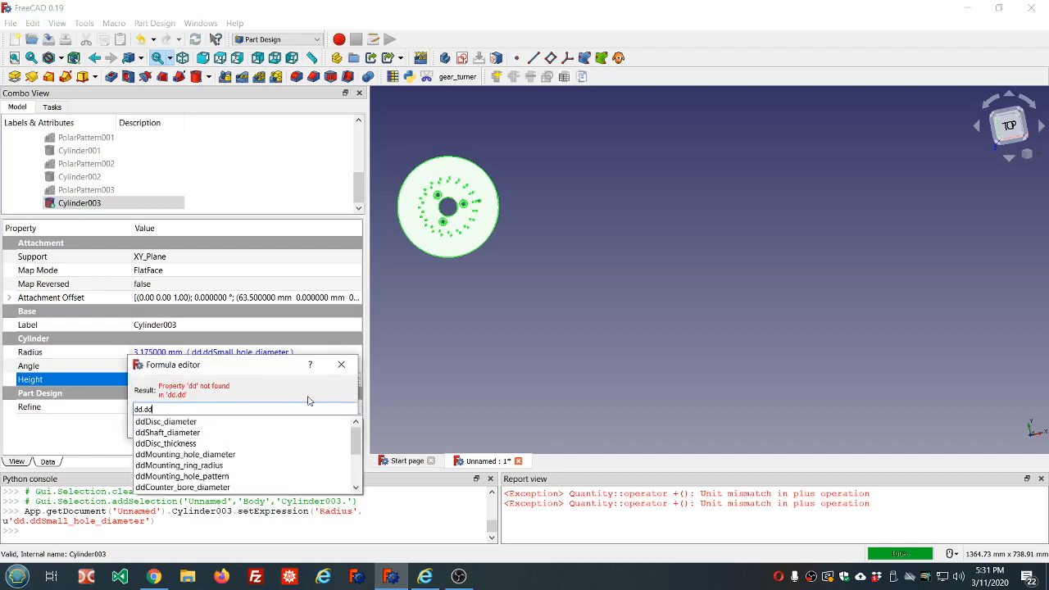
pyautogui.click(178, 444)
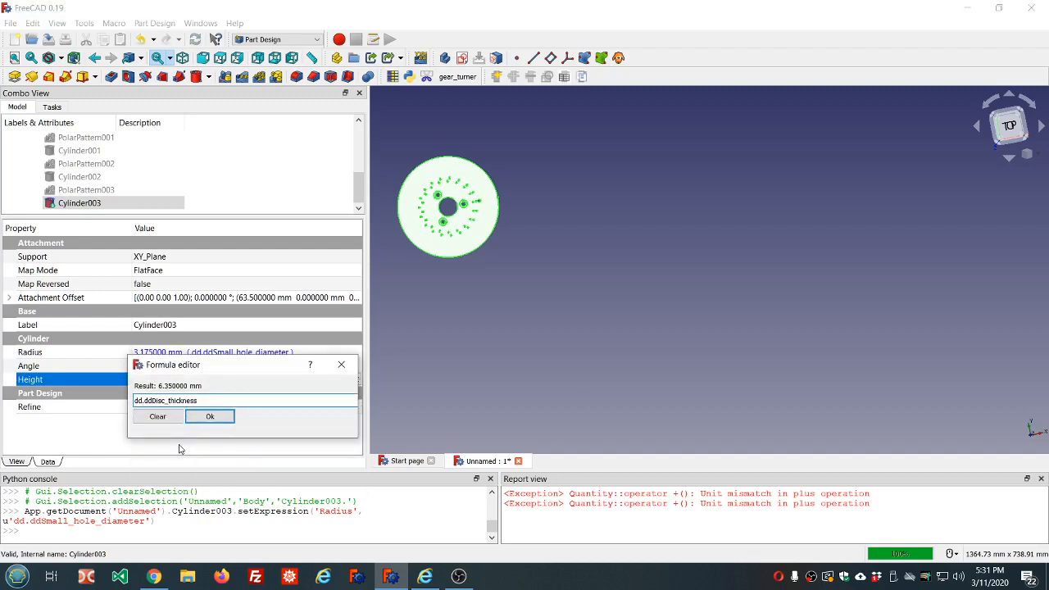
pyautogui.click(213, 417)
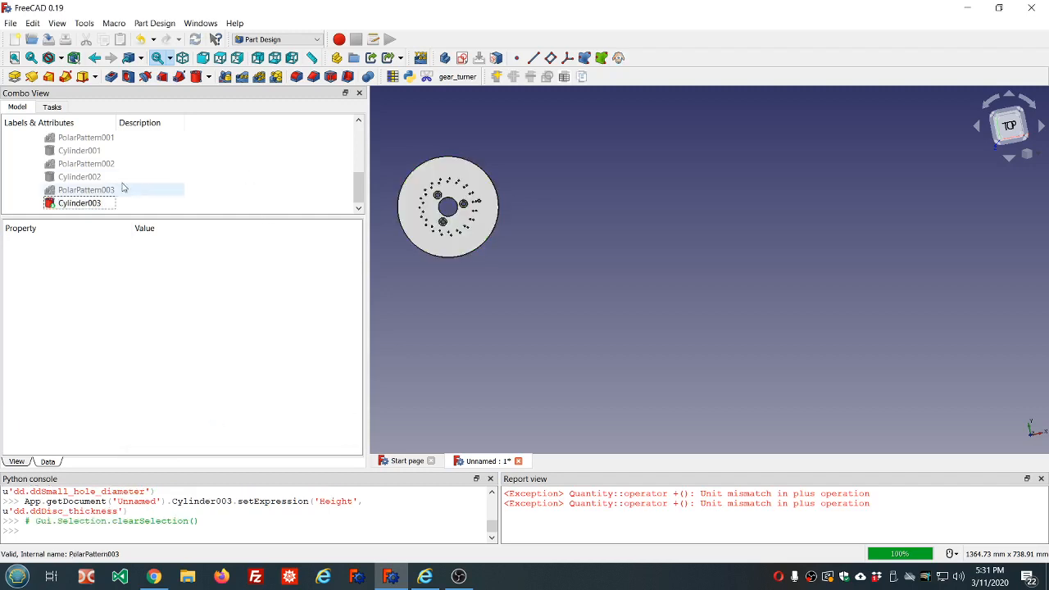
# Drive the height of Cylinder002 with the formula dd.ddDisc_thickness
pyautogui.click(98, 176)
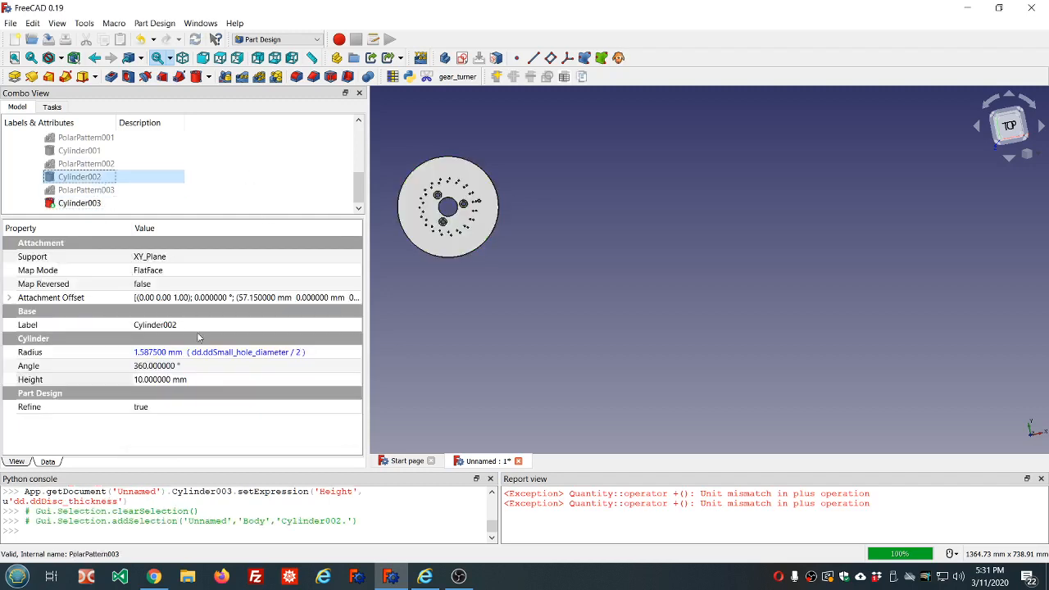
pyautogui.click(334, 384)
pyautogui.click(345, 379)
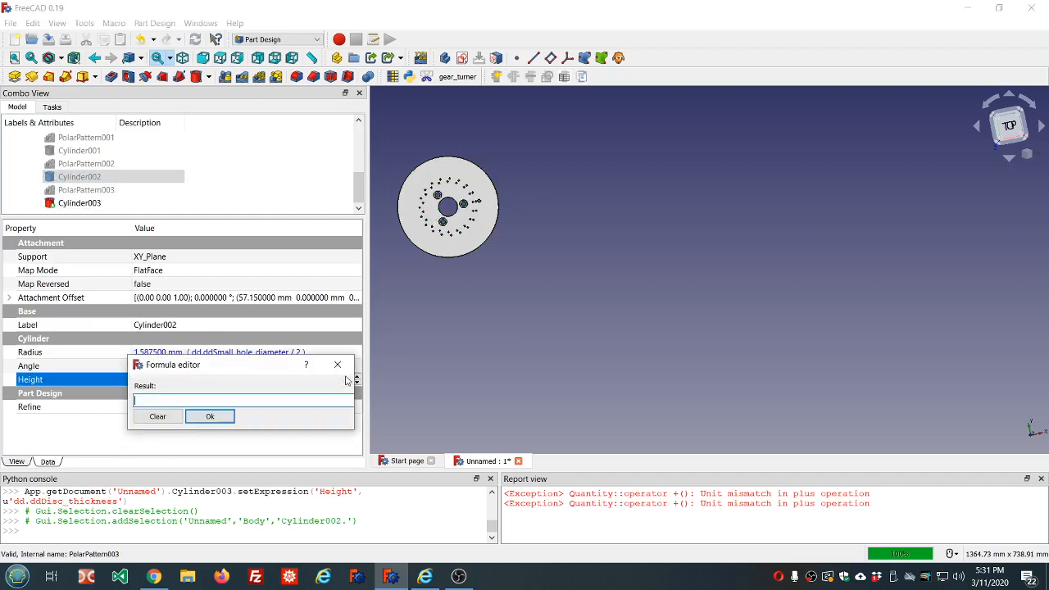
pyautogui.write('dd.dd')
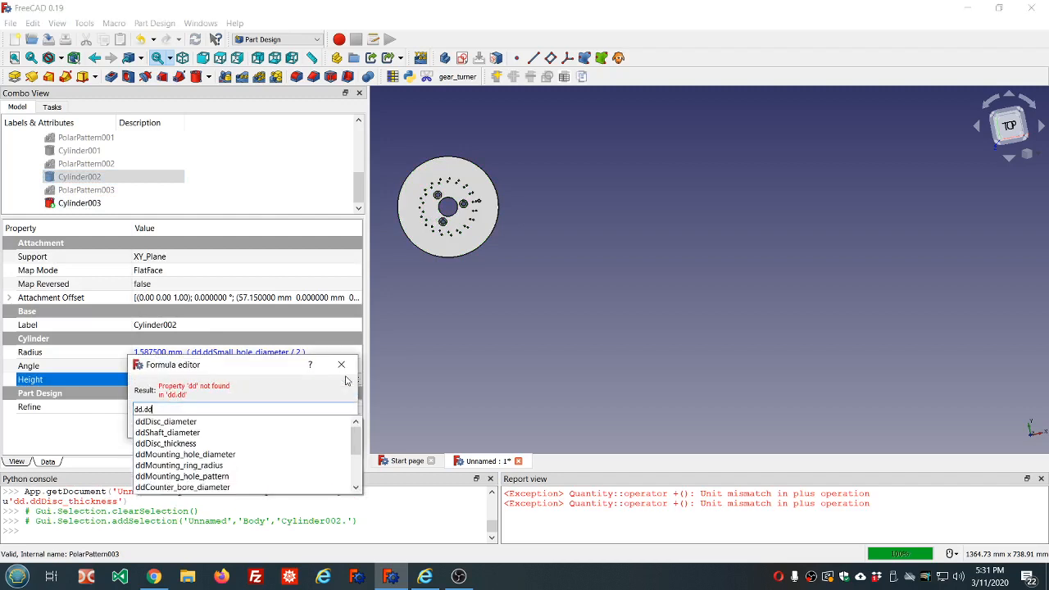
pyautogui.click(206, 443)
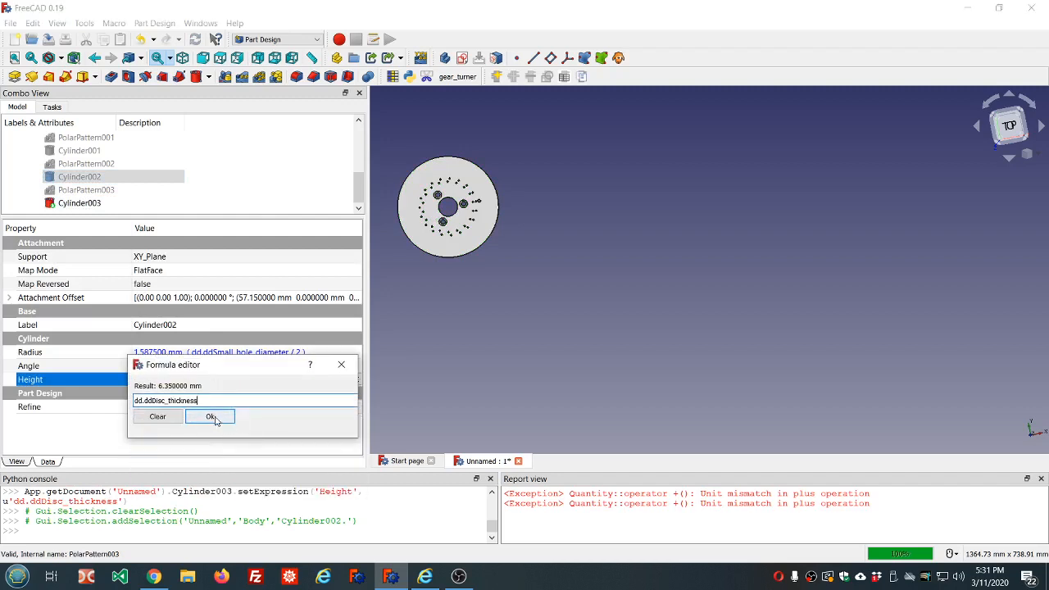
pyautogui.click(211, 417)
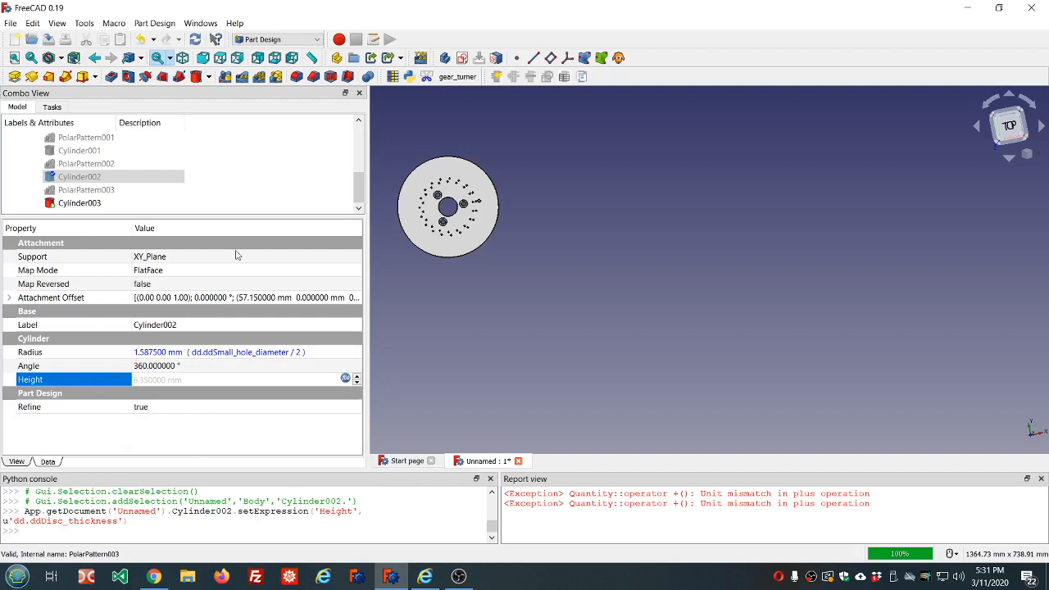
# Drive the height of Cylinder001 with the formula dd.ddDisc_thickness
pyautogui.click(83, 151)
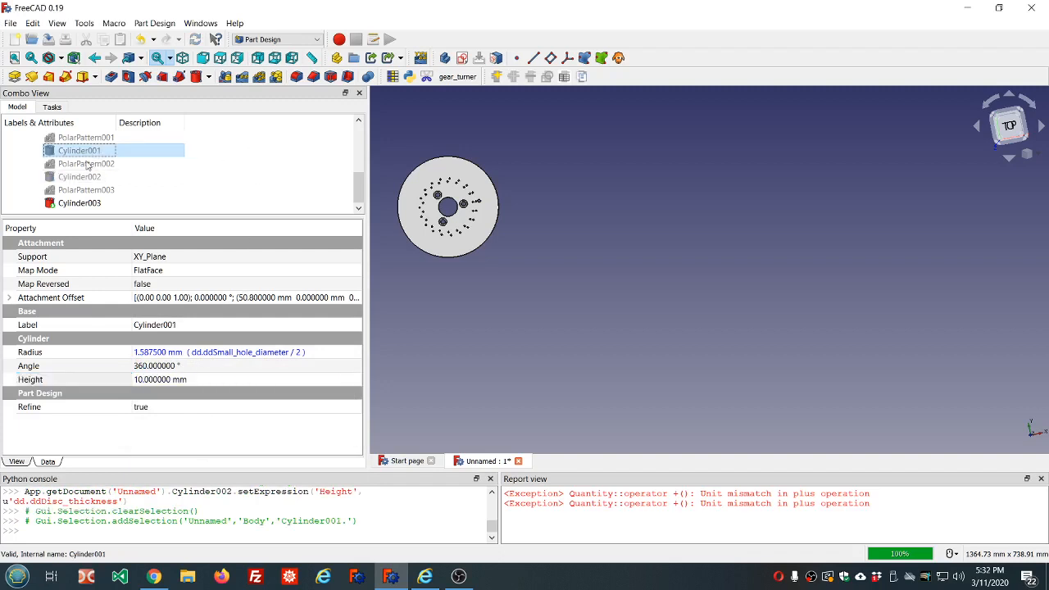
pyautogui.click(274, 380)
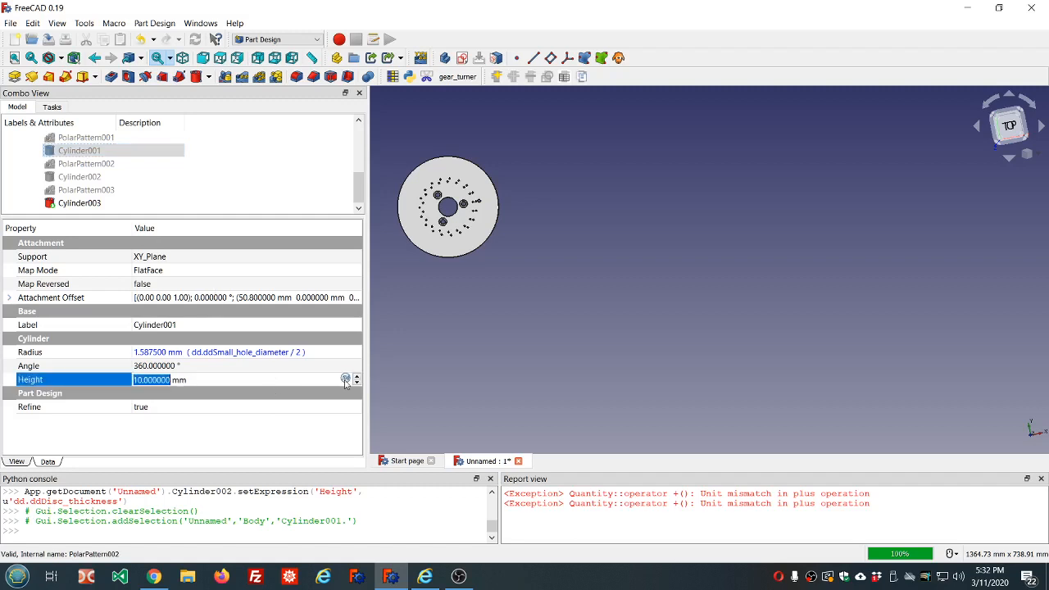
pyautogui.click(347, 380)
pyautogui.write('dd.dd')
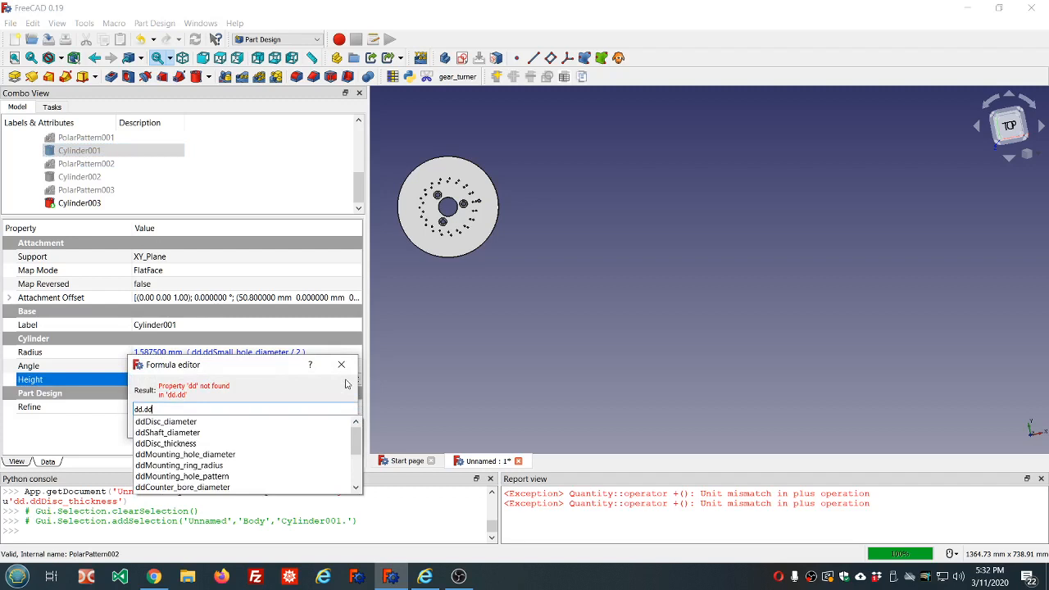
pyautogui.press('Down')
pyautogui.press('Down')
pyautogui.press('Down')
pyautogui.press('Return')
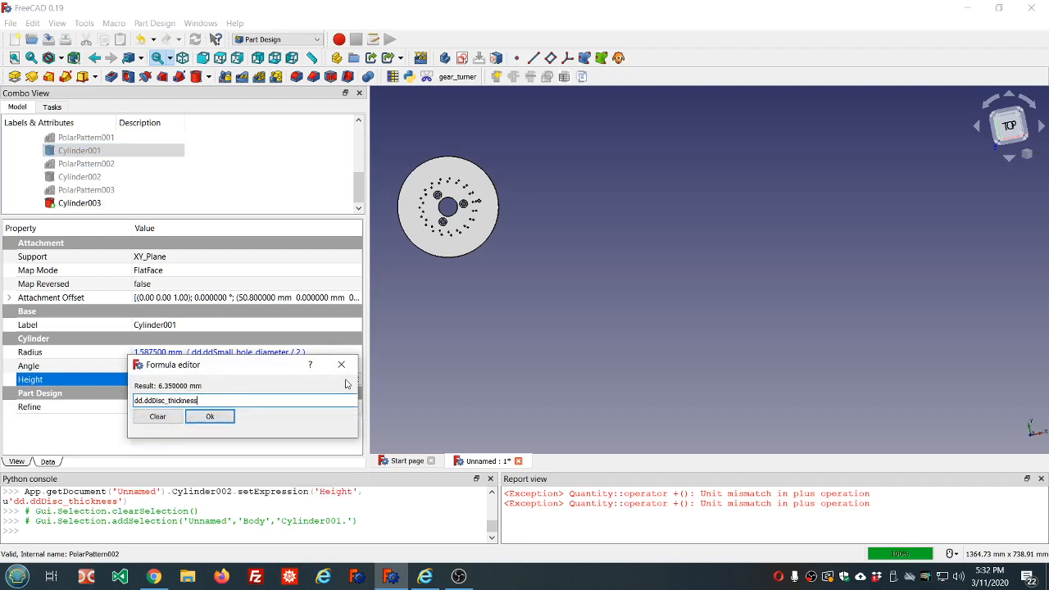
pyautogui.press('Return')
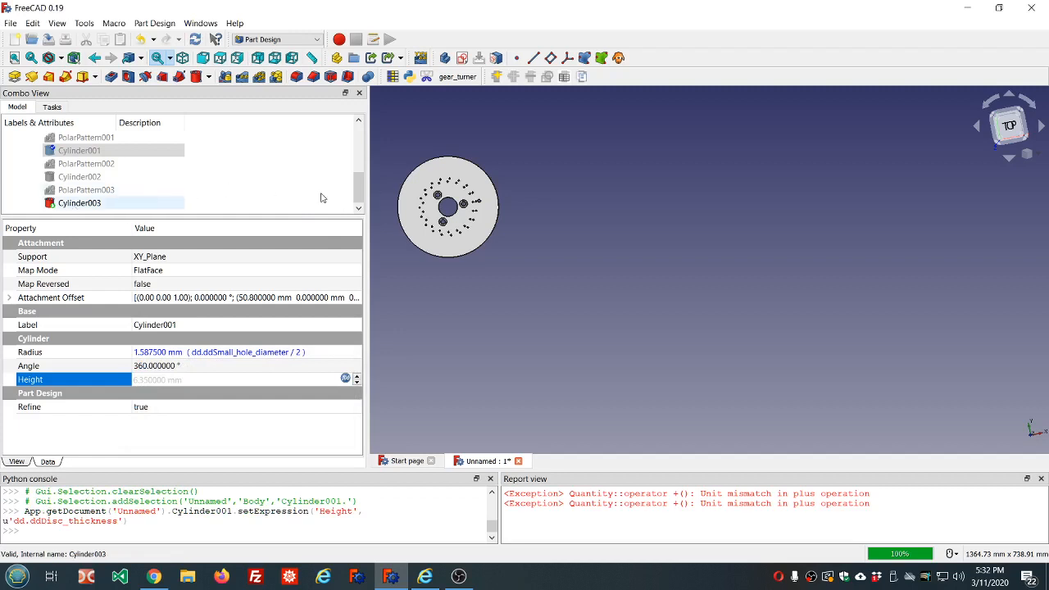
# Correct the radius formula of Cylinder003 to dd.ddSmall_hole_diameter/2 so the hole matches the other small holes
pyautogui.scroll(4, 475, 204)
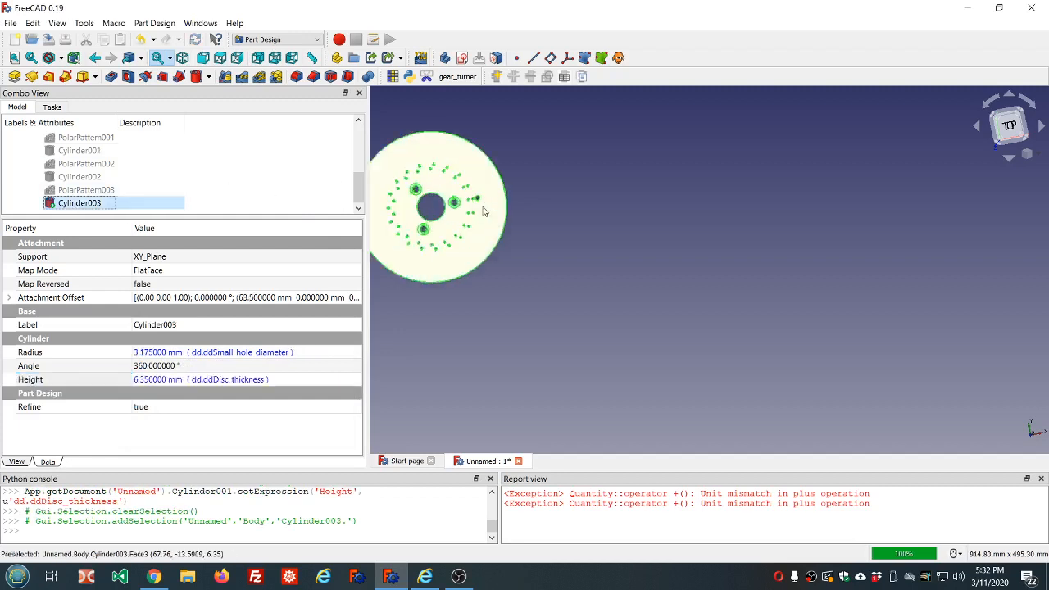
pyautogui.scroll(3, 454, 190)
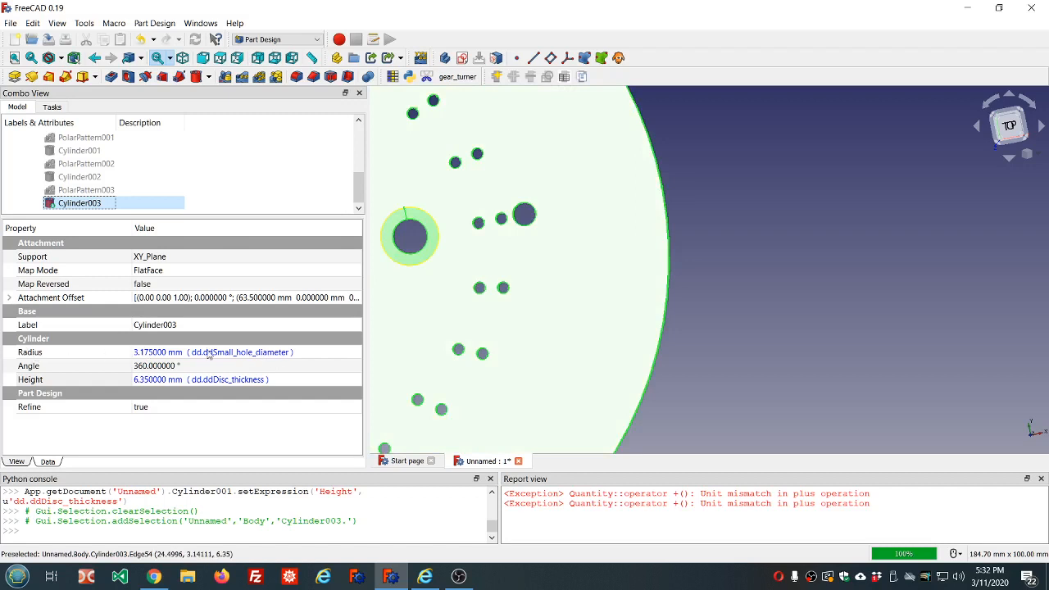
pyautogui.click(268, 356)
pyautogui.click(346, 352)
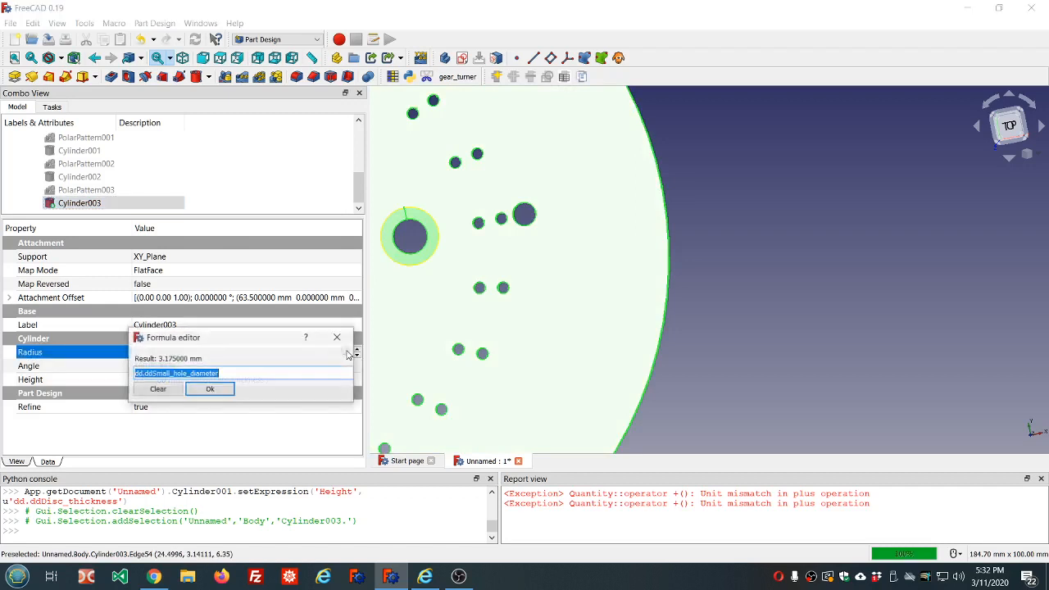
pyautogui.click(235, 373)
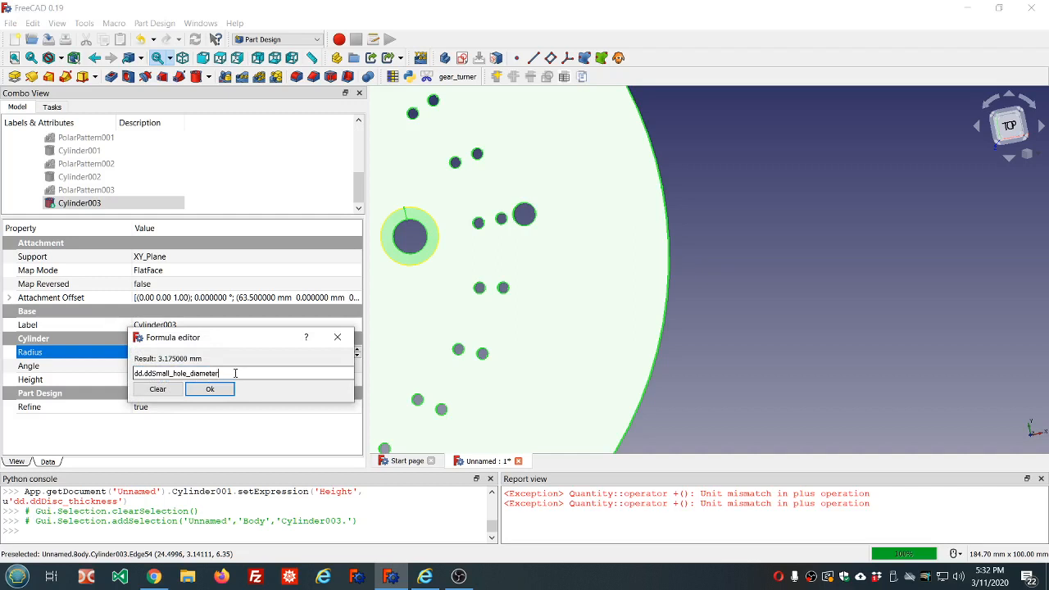
pyautogui.write('/2')
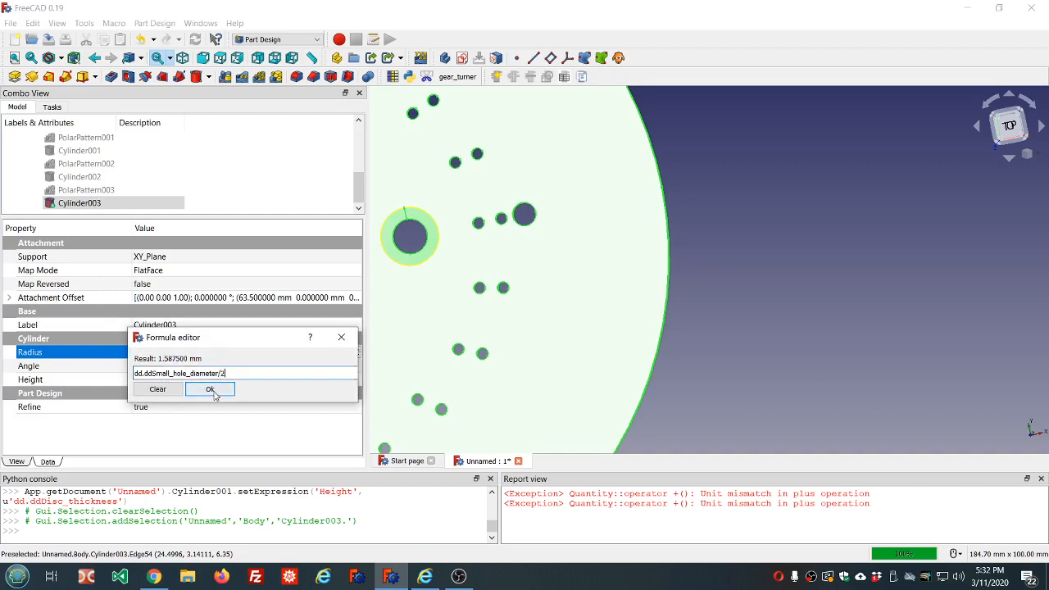
pyautogui.click(211, 391)
pyautogui.click(275, 167)
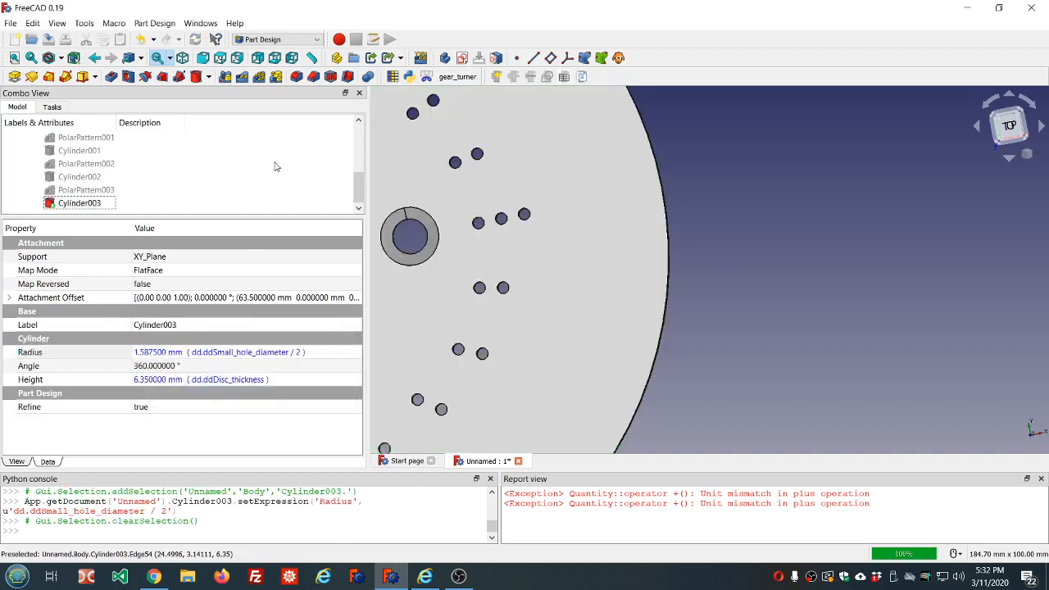
# Clear the unit mismatch exceptions from the report view
pyautogui.scroll(-5, 601, 274)
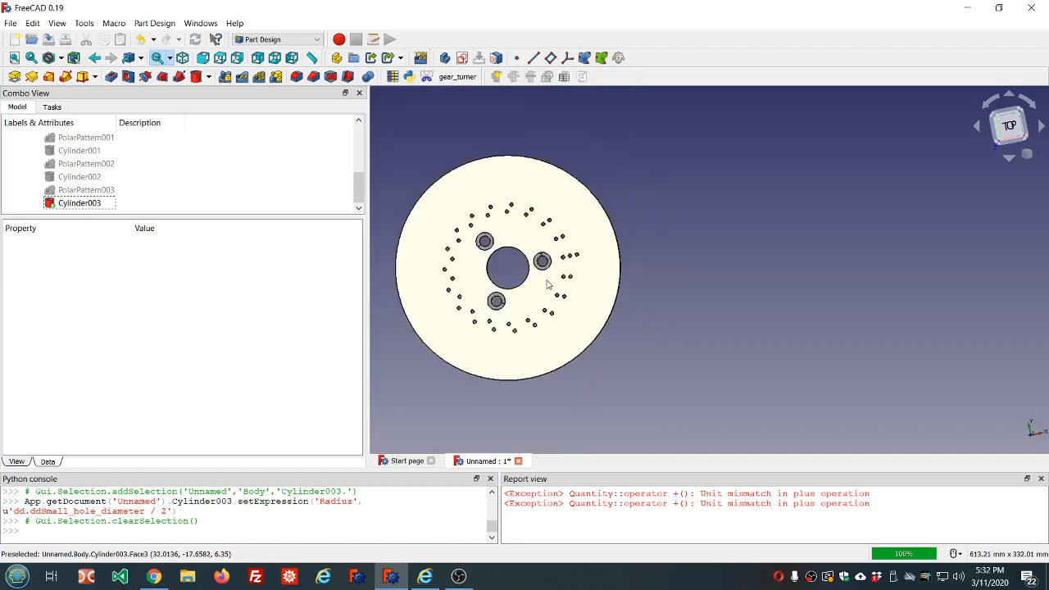
pyautogui.rightClick(644, 488)
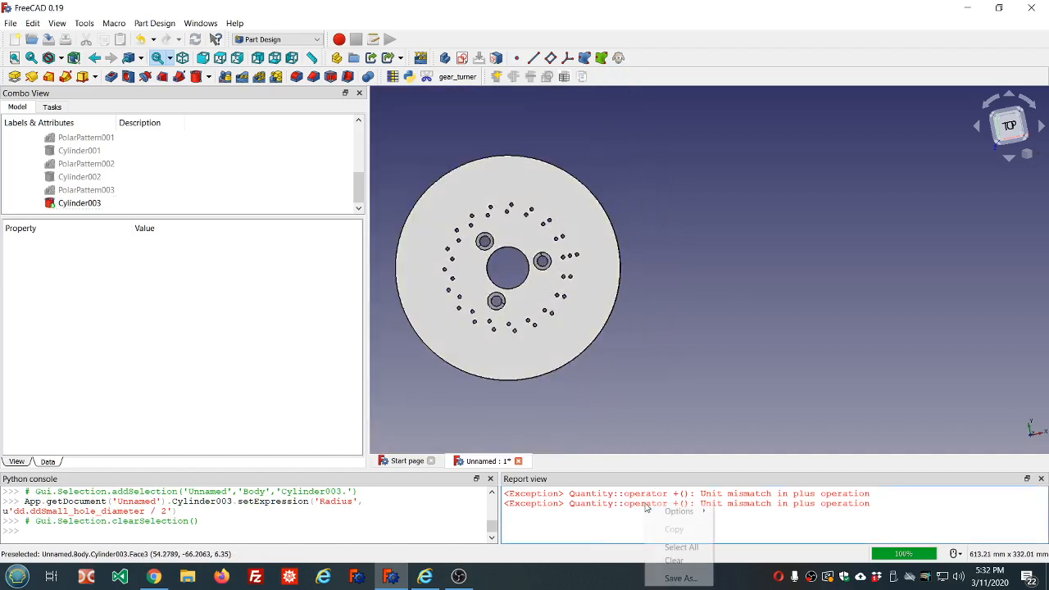
pyautogui.click(670, 560)
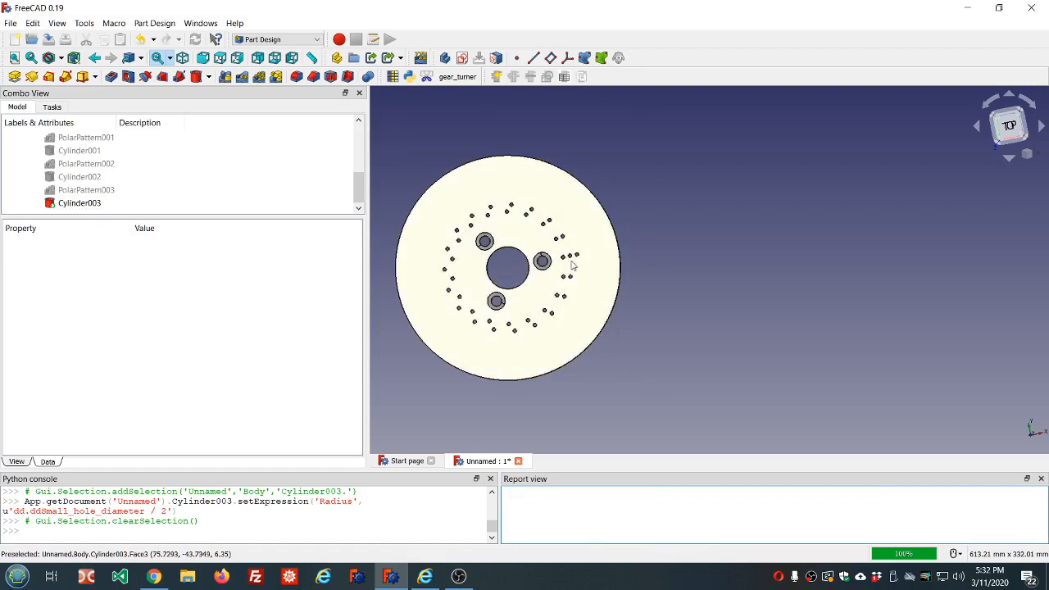
# Create a polar pattern of the Cylinder003 hole about the base Z axis
pyautogui.scroll(2, 569, 262)
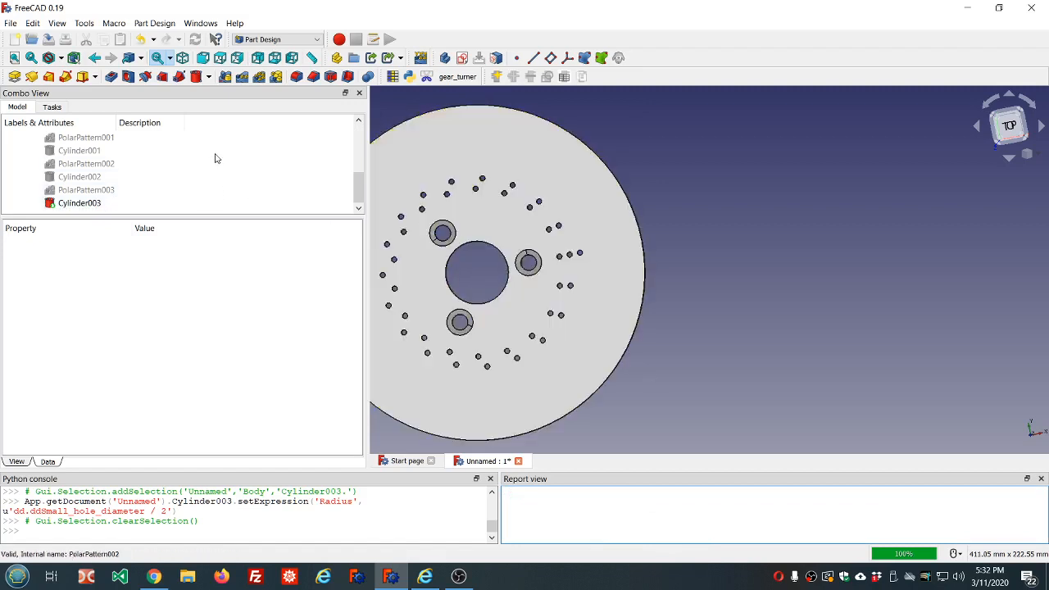
pyautogui.scroll(10, 215, 156)
pyautogui.click(63, 163)
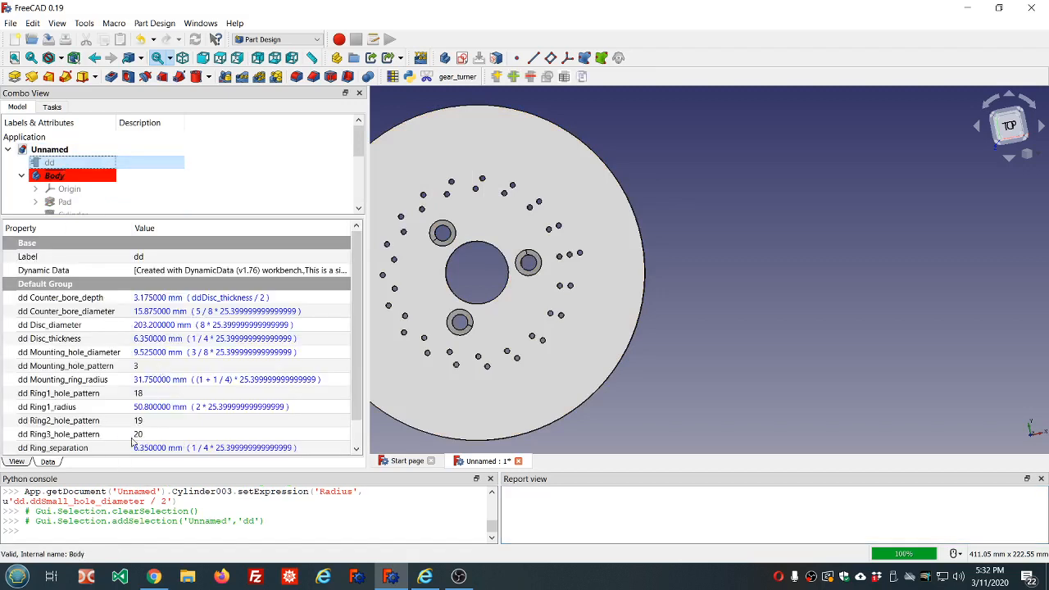
pyautogui.scroll(-10, 194, 140)
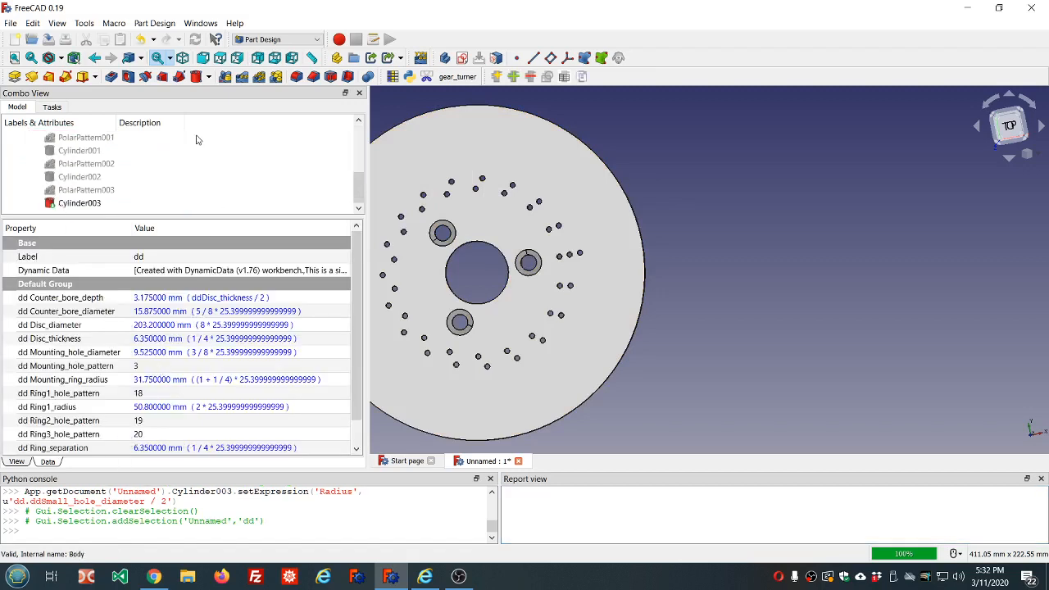
pyautogui.click(73, 204)
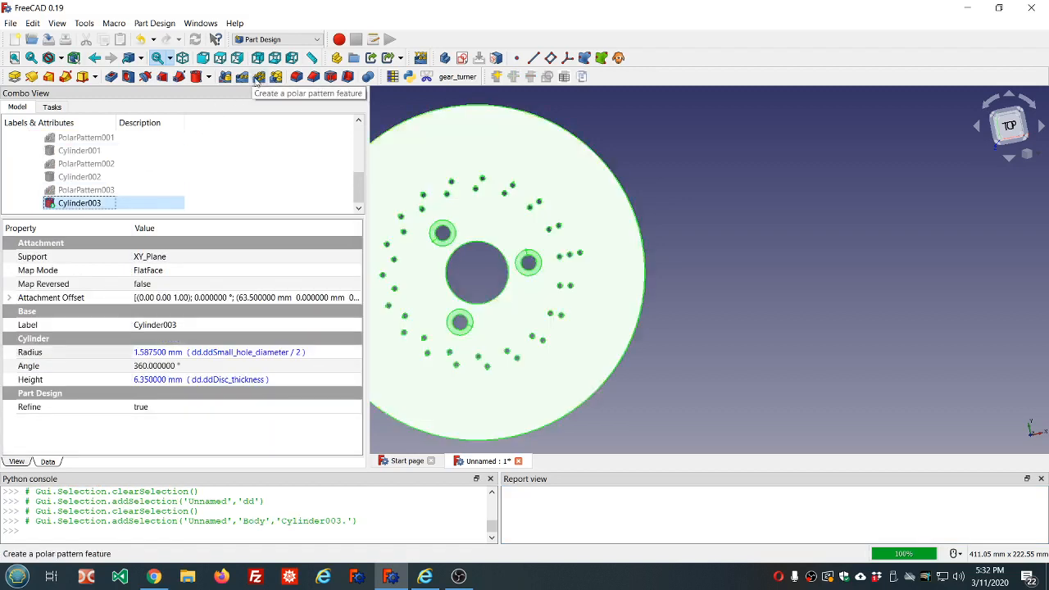
pyautogui.click(258, 77)
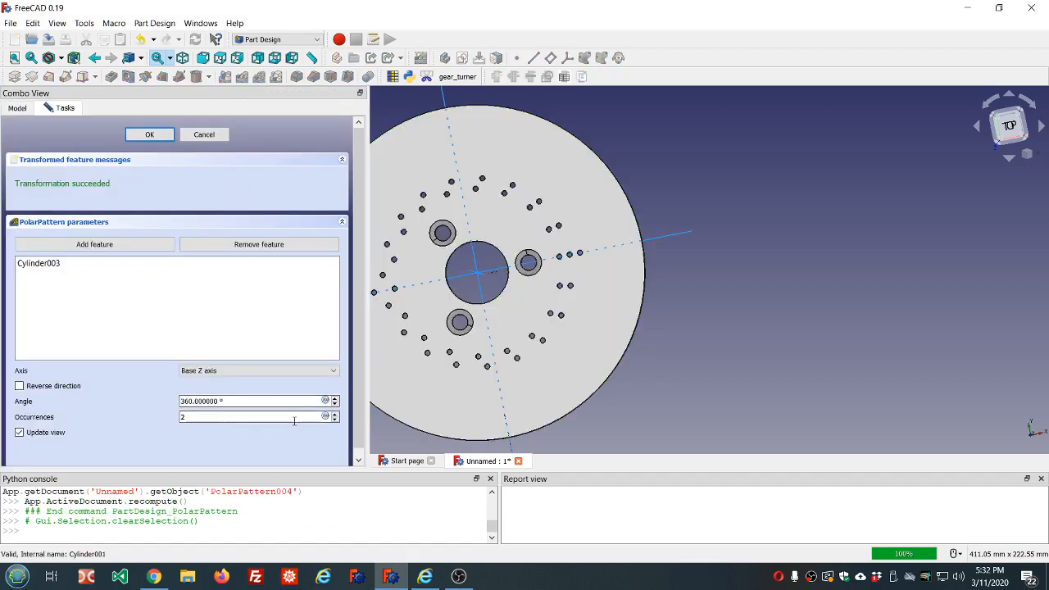
# Drive the polar pattern's occurrences with the formula dd.ddRing3_hole_pattern and accept the feature
pyautogui.click(325, 417)
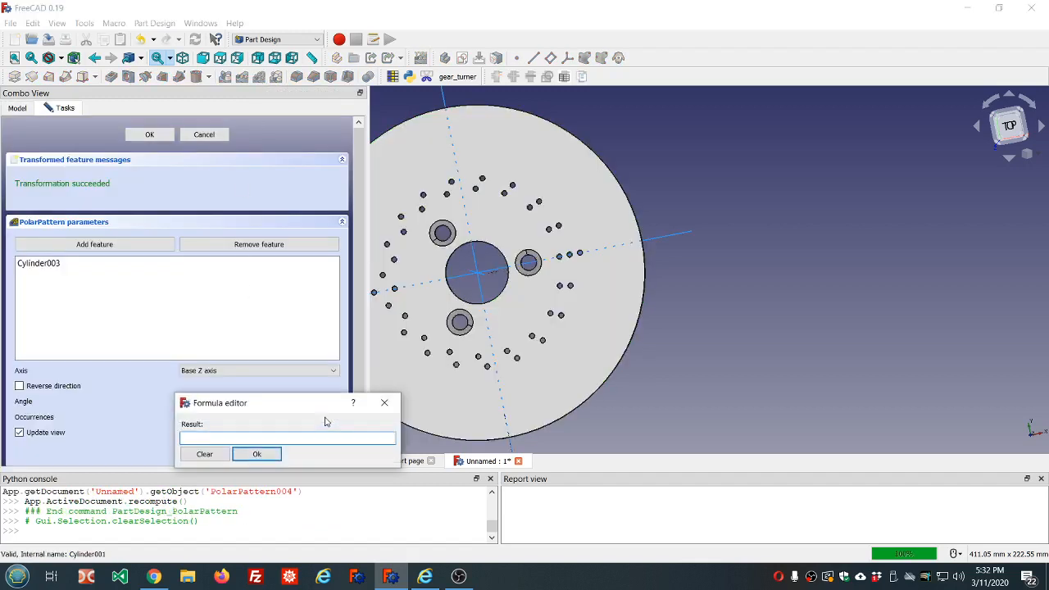
pyautogui.write('dd.dd')
pyautogui.press('Down')
pyautogui.press('Down')
pyautogui.press('Down')
pyautogui.press('Down')
pyautogui.press('Down')
pyautogui.press('Down')
pyautogui.press('Down')
pyautogui.press('Down')
pyautogui.press('Down')
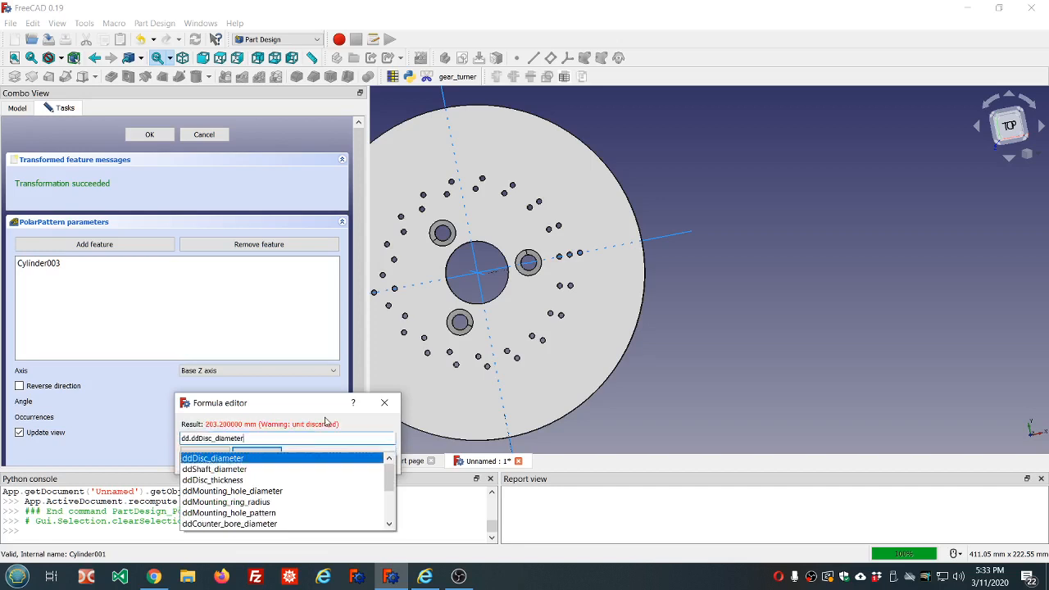
pyautogui.press('Down')
pyautogui.press('Down')
pyautogui.press('Down')
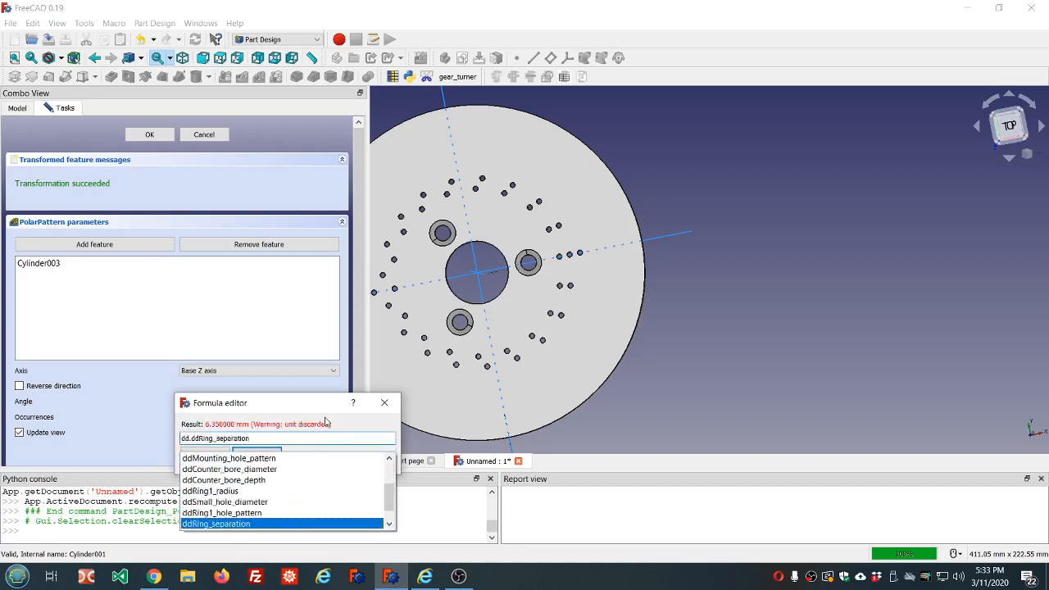
pyautogui.press('Down')
pyautogui.press('Down')
pyautogui.press('Down')
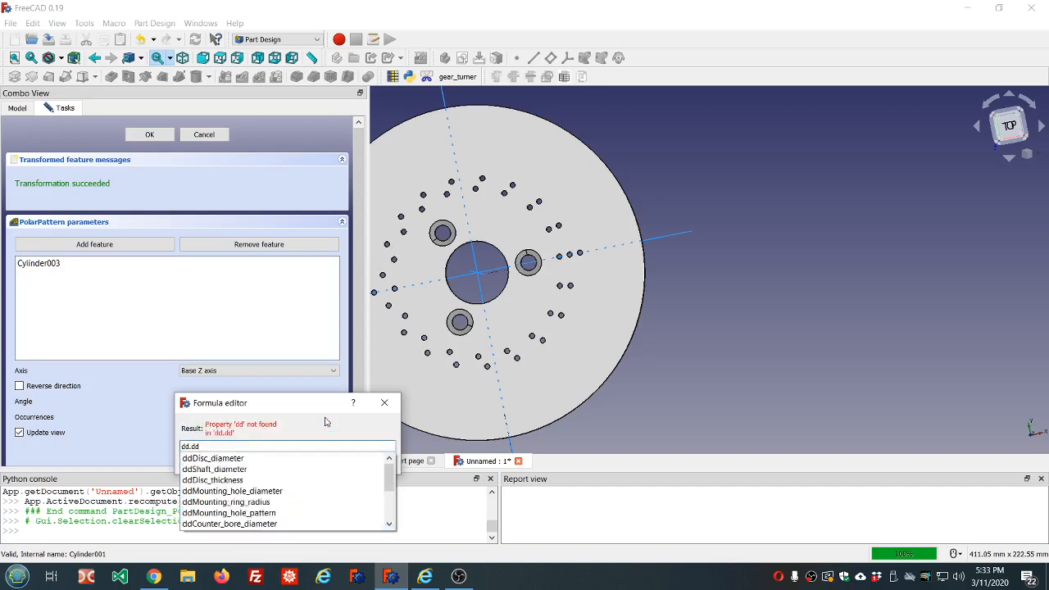
pyautogui.press('Up')
pyautogui.press('Return')
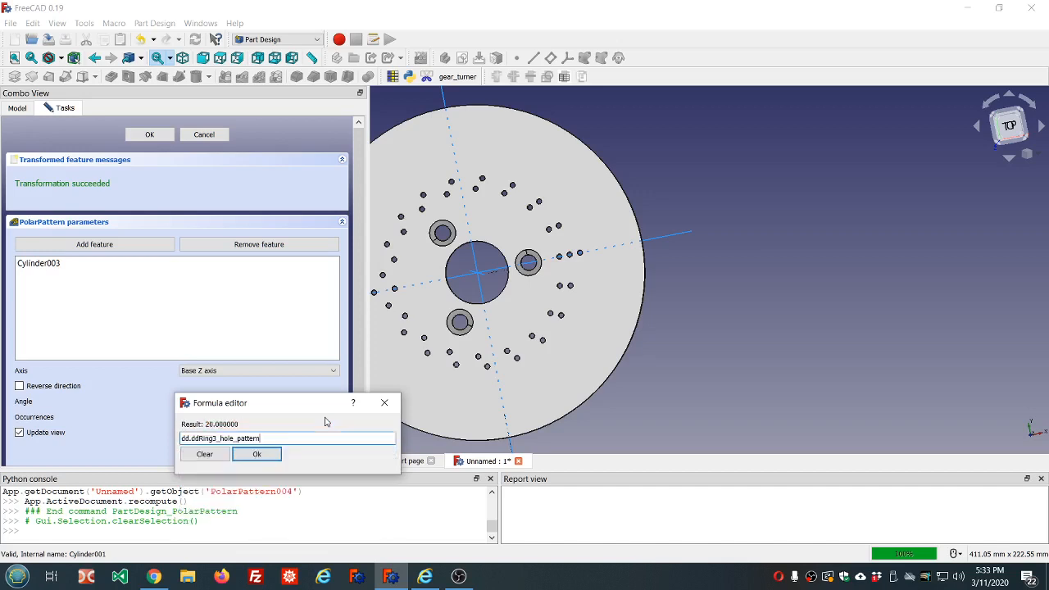
pyautogui.press('Return')
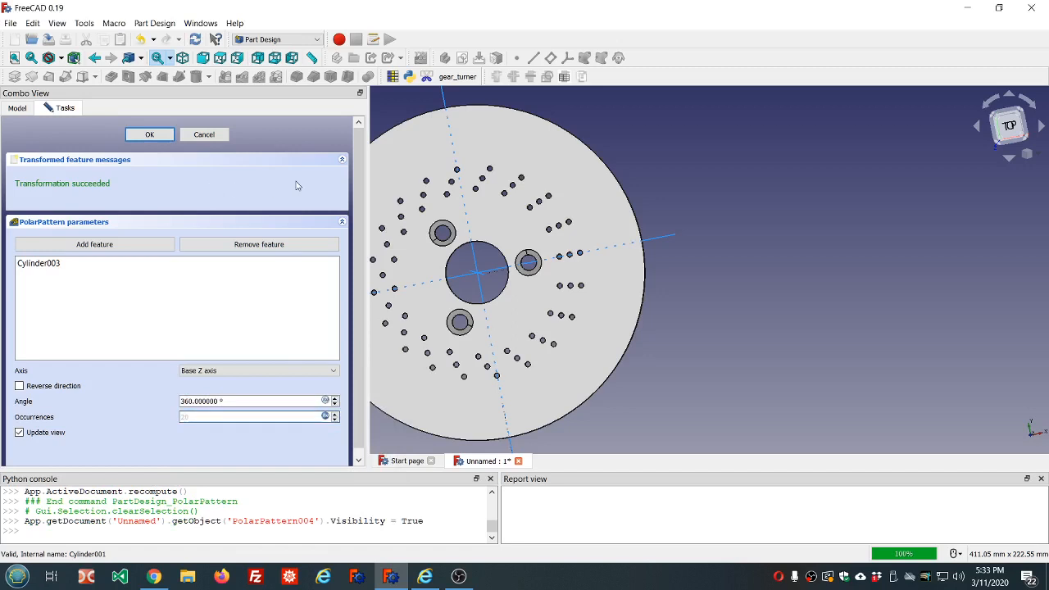
pyautogui.click(150, 135)
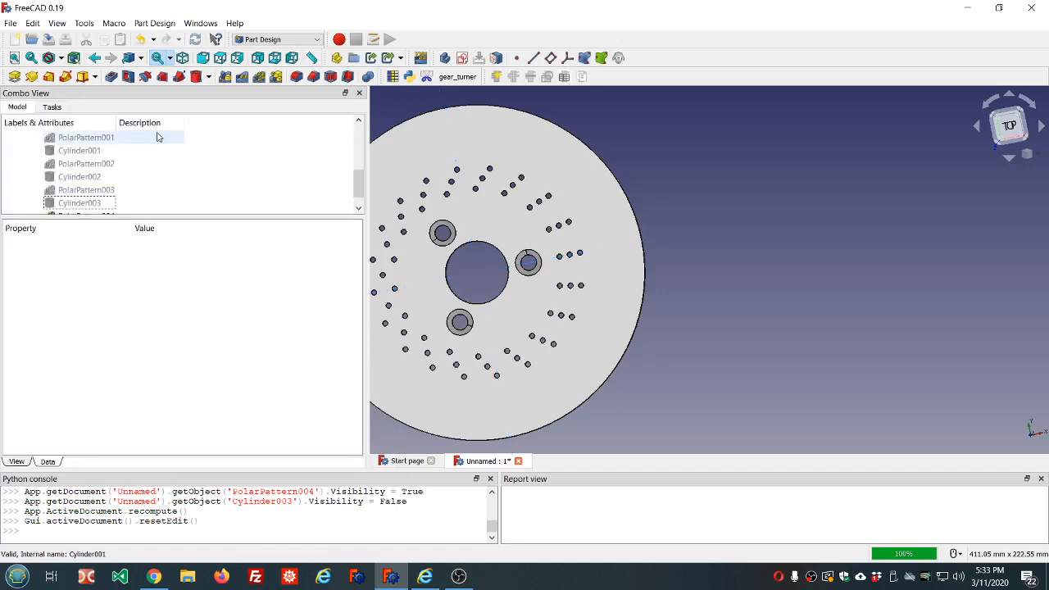
# Add an integer property named ring4_hole_pattern with the value 21 to the dd object
pyautogui.scroll(-5, 449, 194)
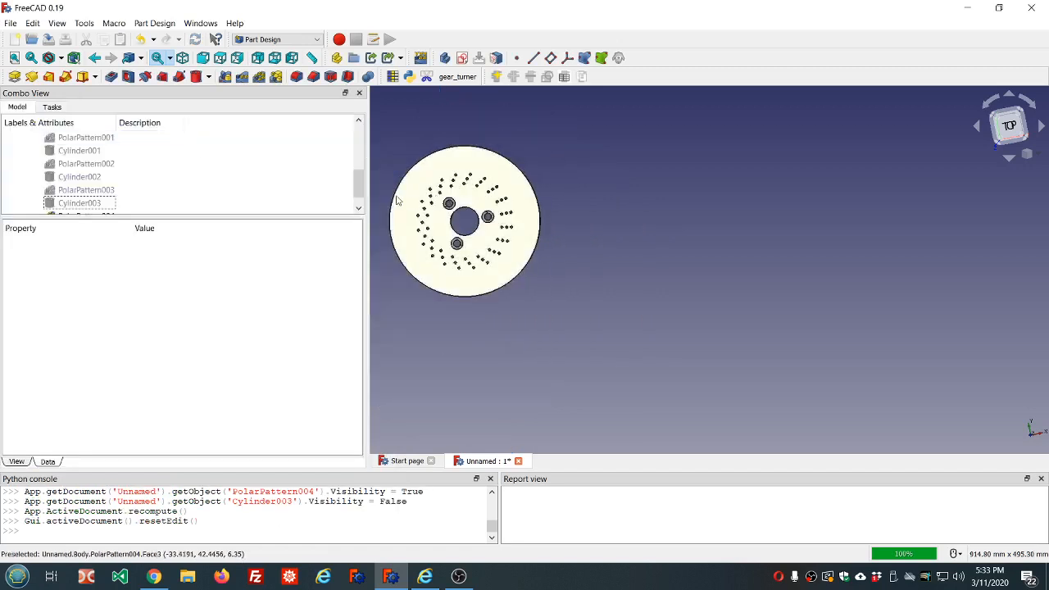
pyautogui.scroll(4, 430, 191)
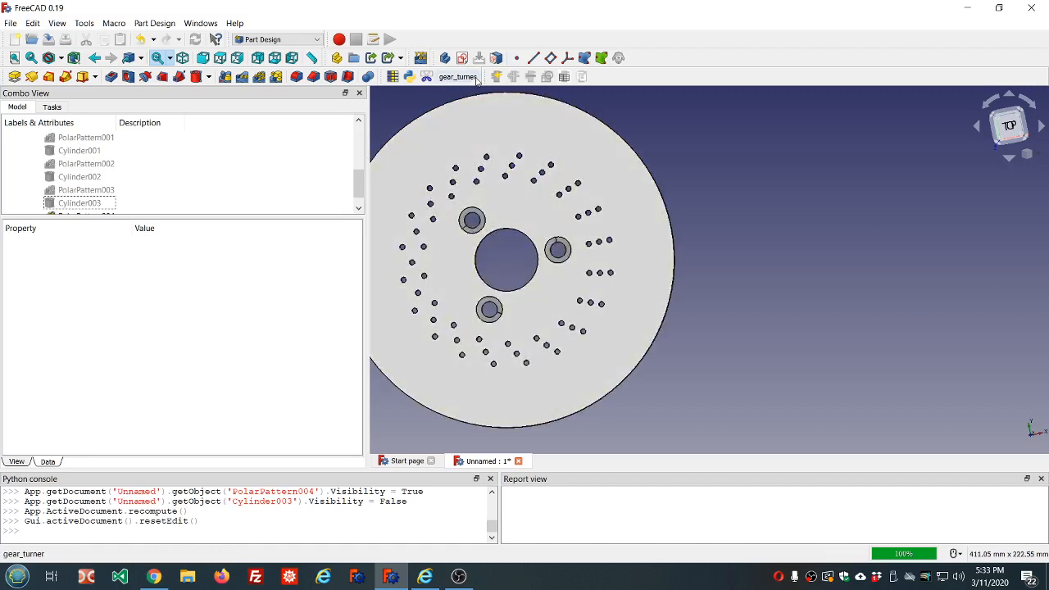
pyautogui.scroll(4, 49, 164)
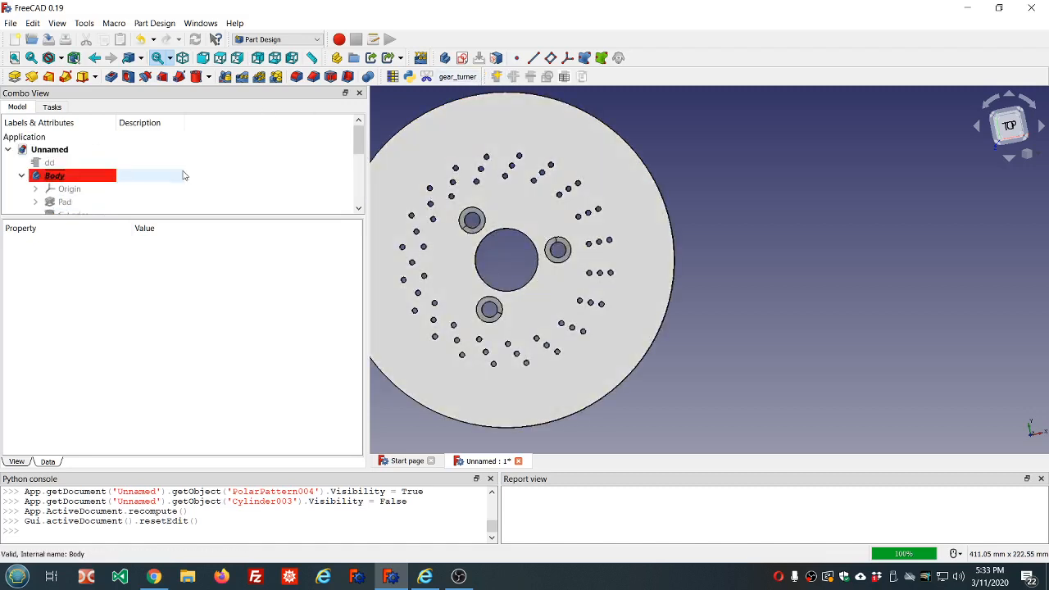
pyautogui.click(49, 163)
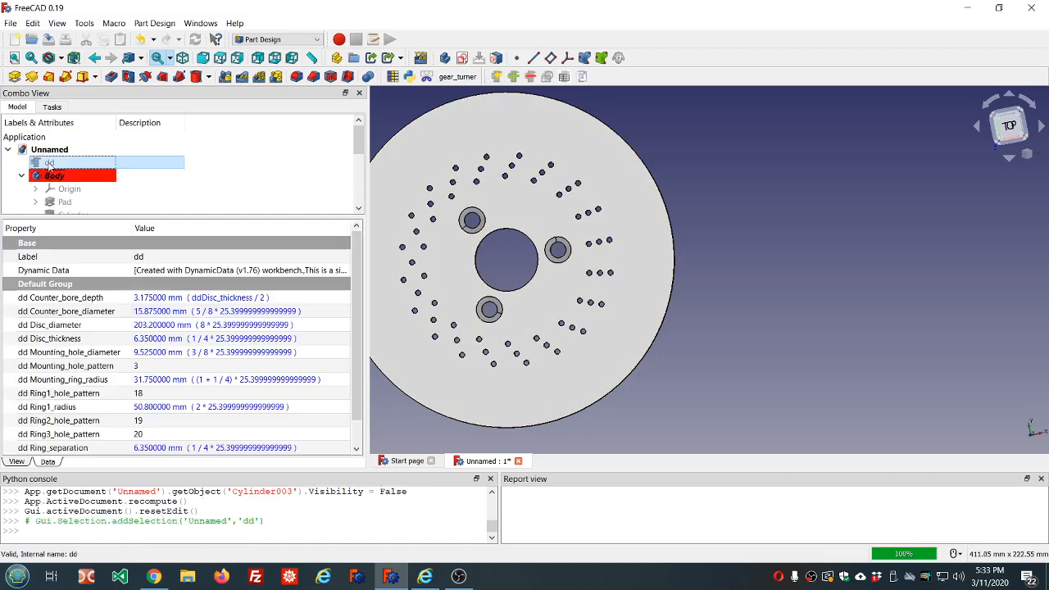
pyautogui.click(514, 76)
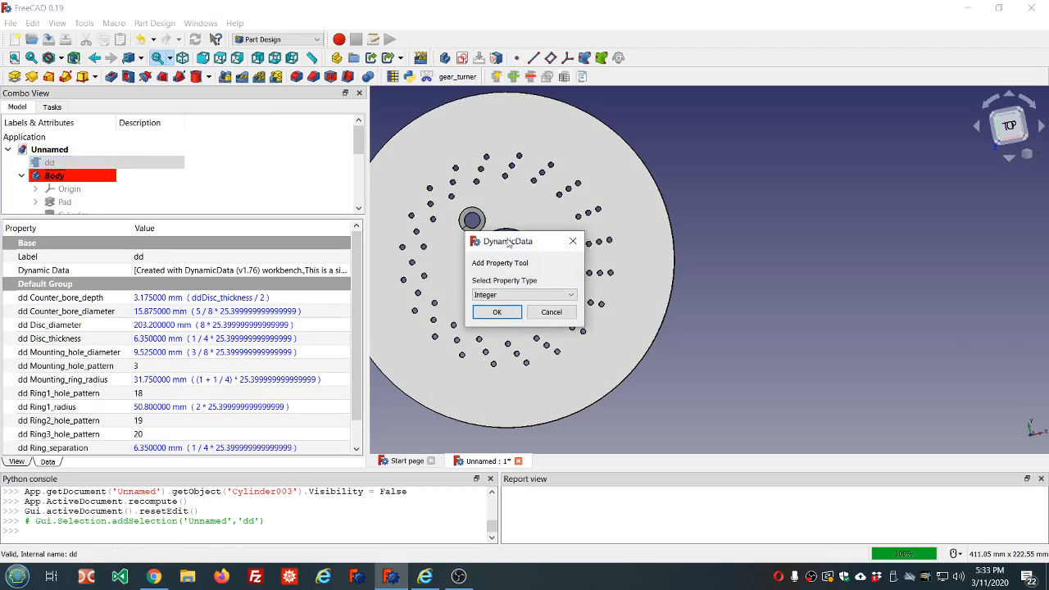
pyautogui.click(496, 312)
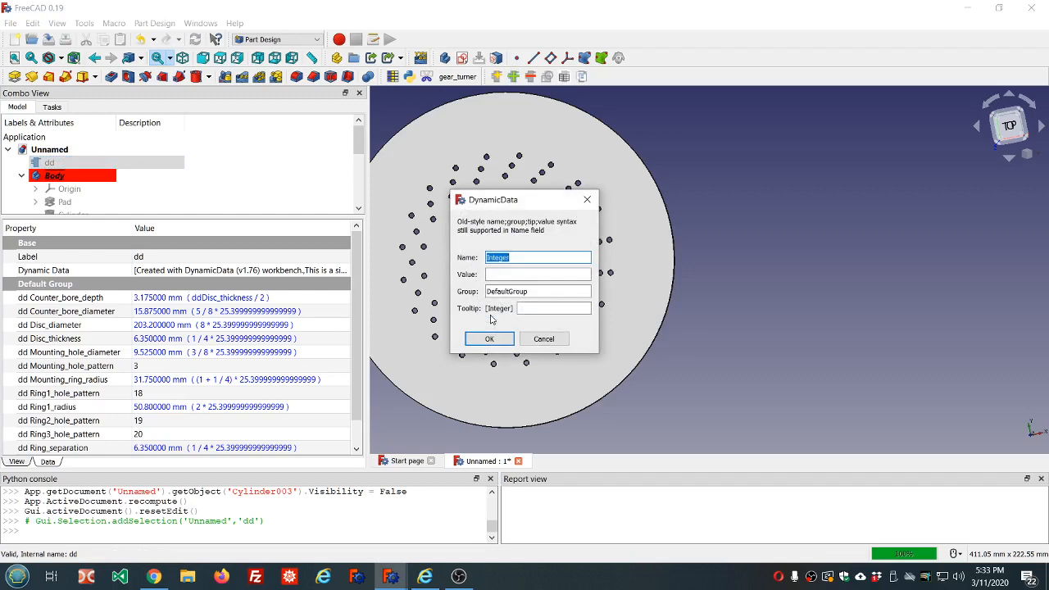
pyautogui.write('ring4_hole_pat')
pyautogui.click(499, 274)
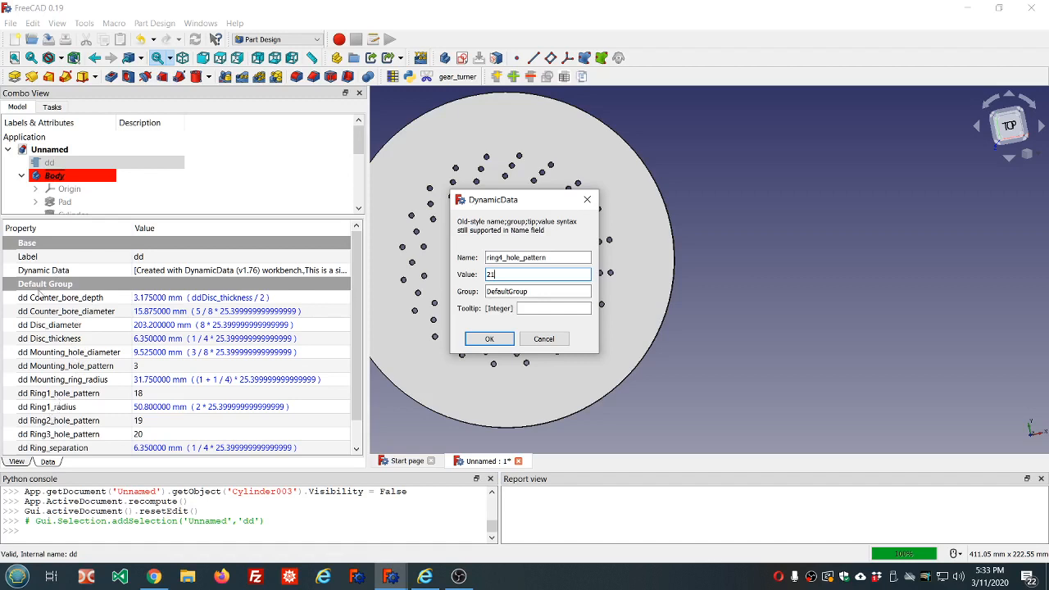
pyautogui.click(489, 339)
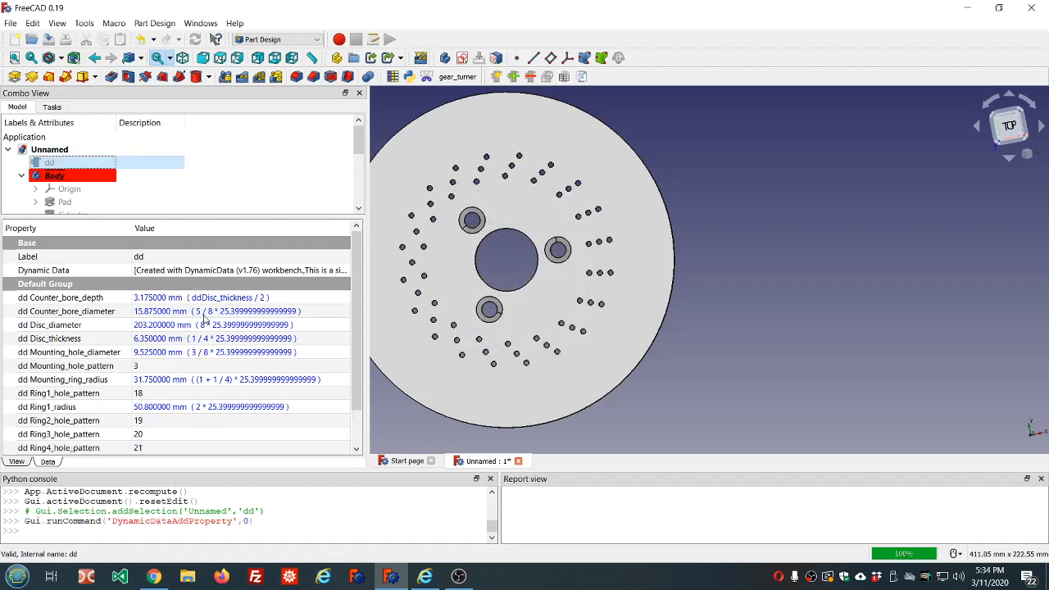
pyautogui.scroll(-2, 211, 345)
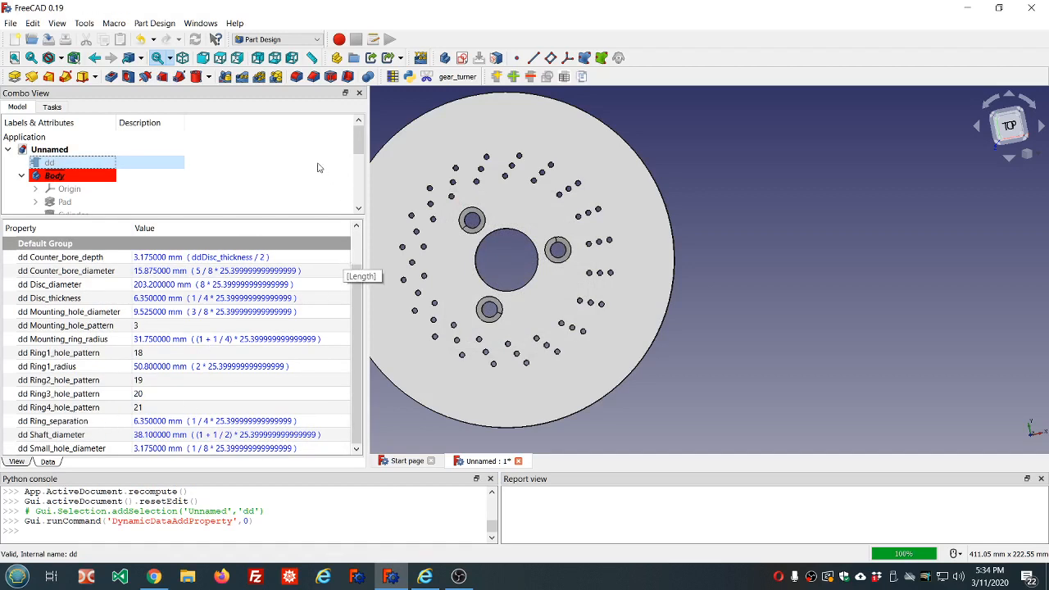
# Add a subtractive cylinder for the fourth ring and attach it to the XY plane
pyautogui.click(209, 78)
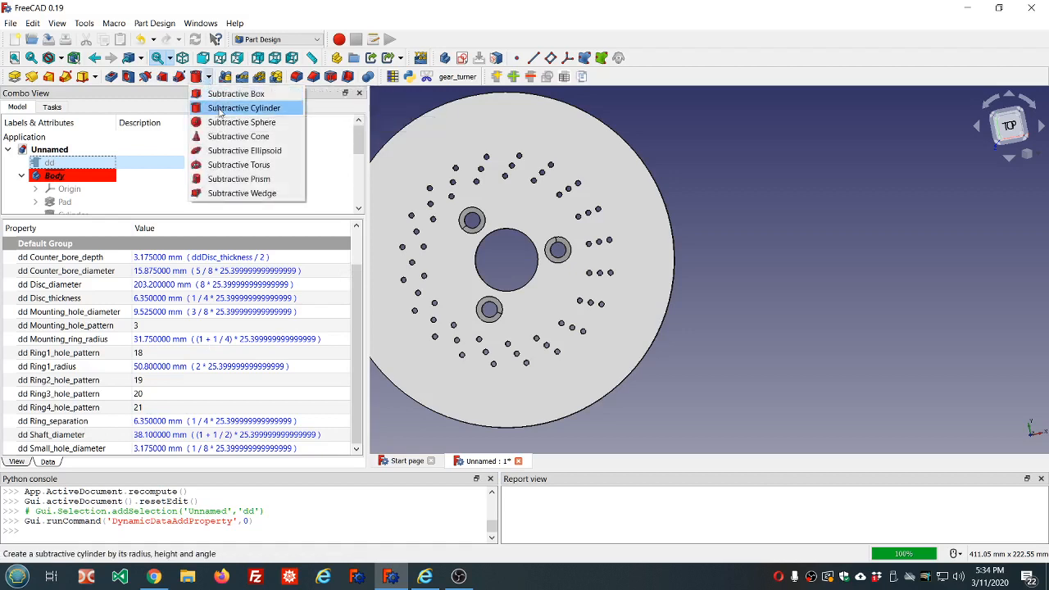
pyautogui.click(219, 109)
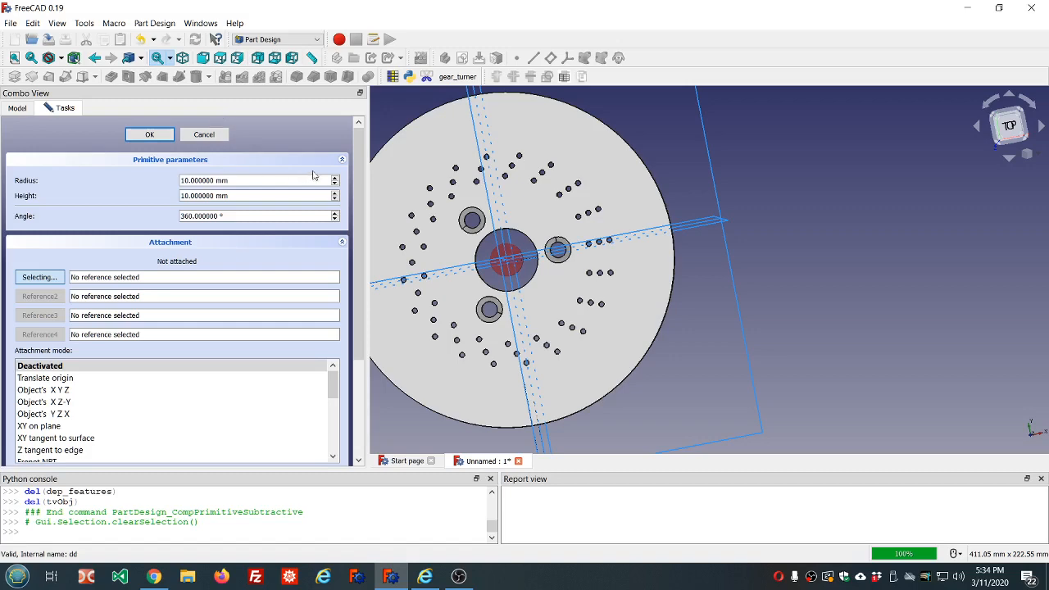
pyautogui.scroll(-5, 498, 181)
pyautogui.scroll(2, 494, 173)
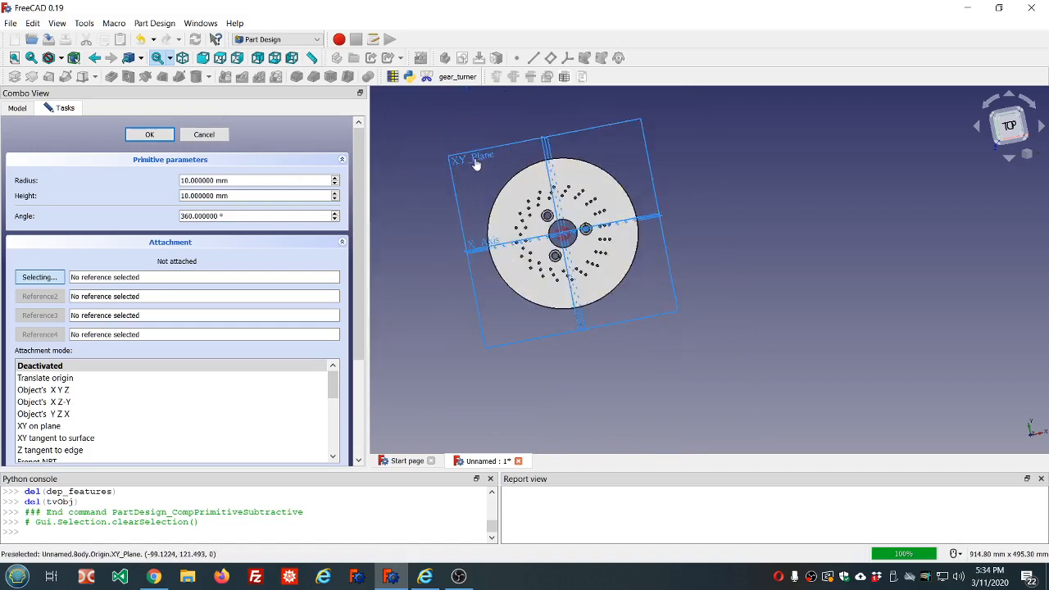
pyautogui.click(473, 159)
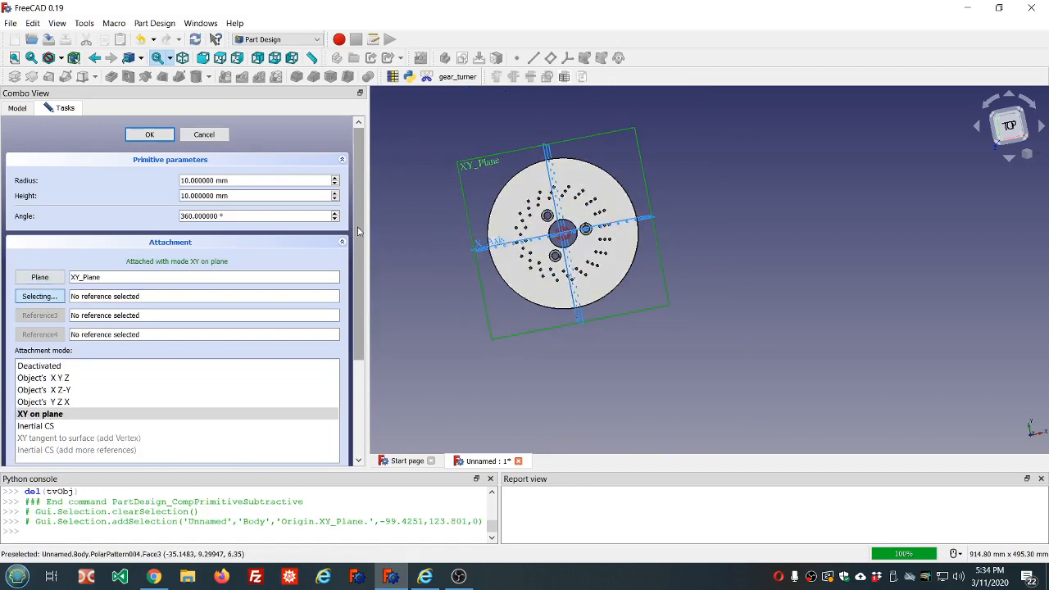
# Begin the formula for the fourth-ring cylinder's x-direction attachment offset with dd.ddRing1_radius
pyautogui.scroll(-3, 355, 279)
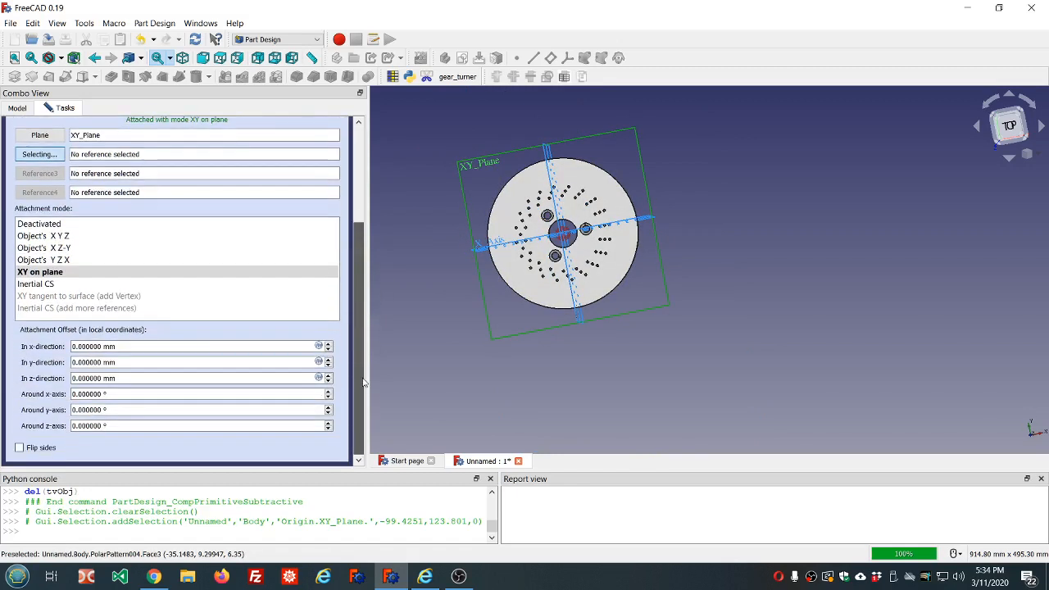
pyautogui.click(319, 346)
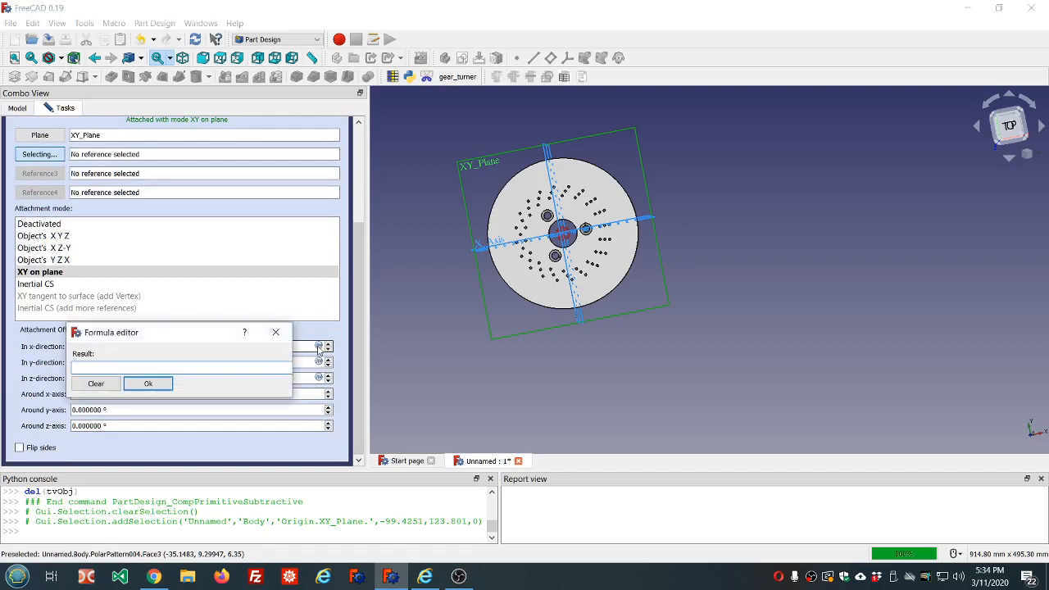
pyautogui.write('dd.dd')
pyautogui.press('Down')
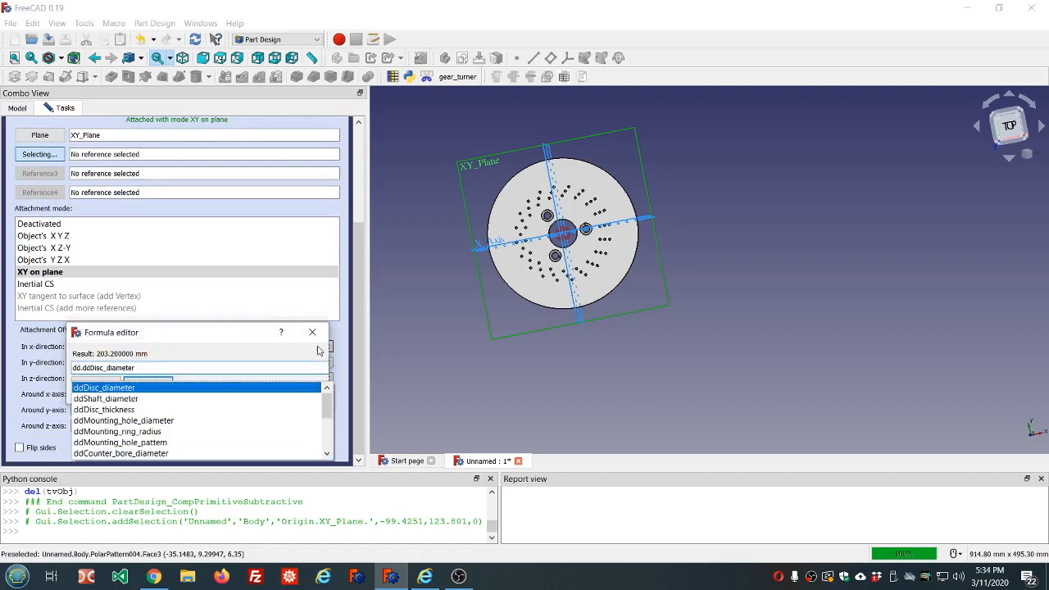
pyautogui.press('Down')
pyautogui.press('Down')
pyautogui.press('Down')
pyautogui.press('Down')
pyautogui.press('Down')
pyautogui.press('Down')
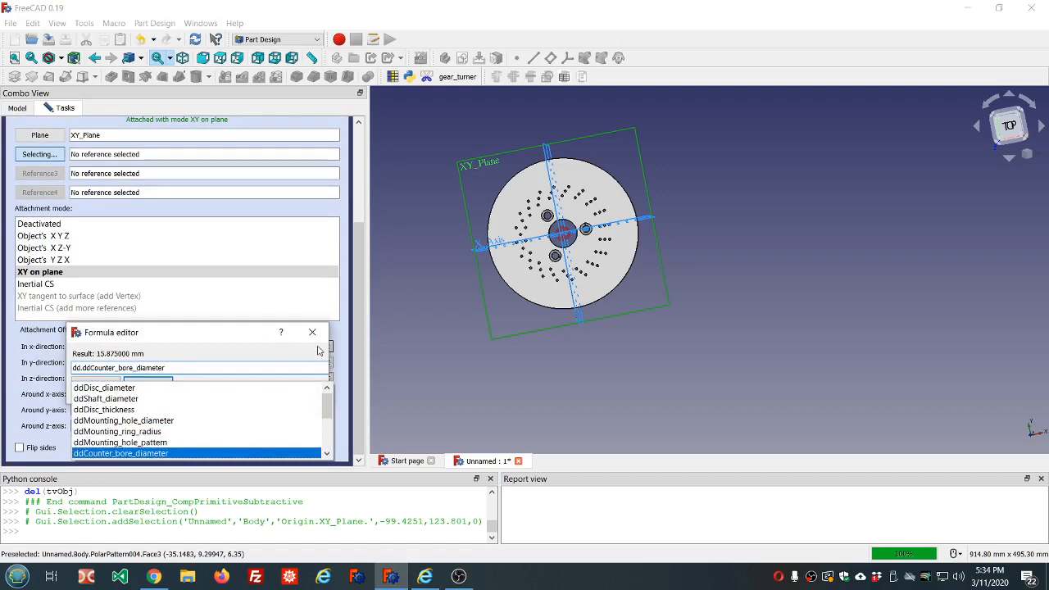
pyautogui.press('Down')
pyautogui.press('Down')
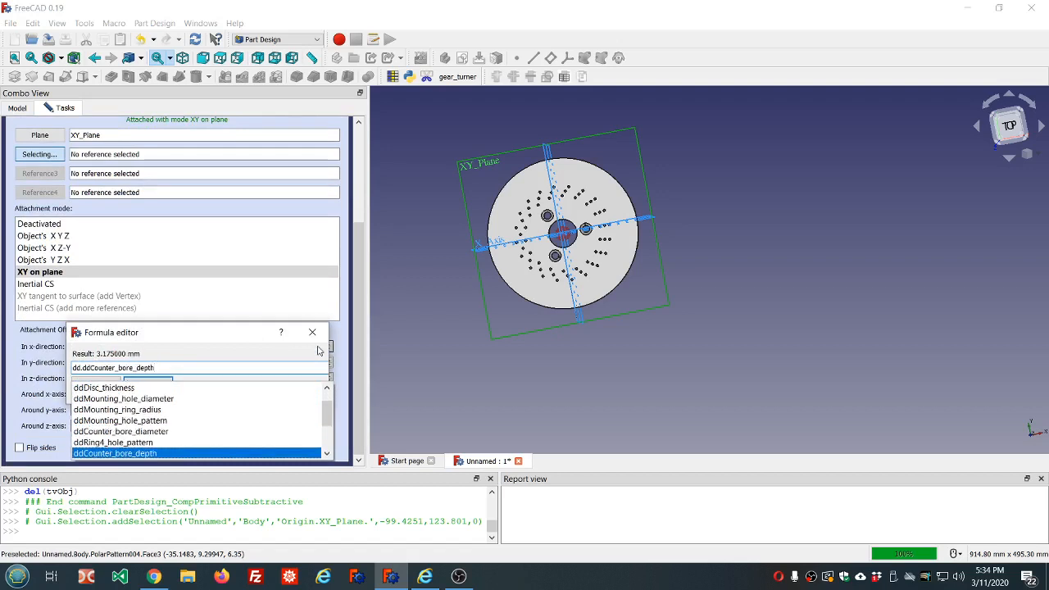
pyautogui.press('Down')
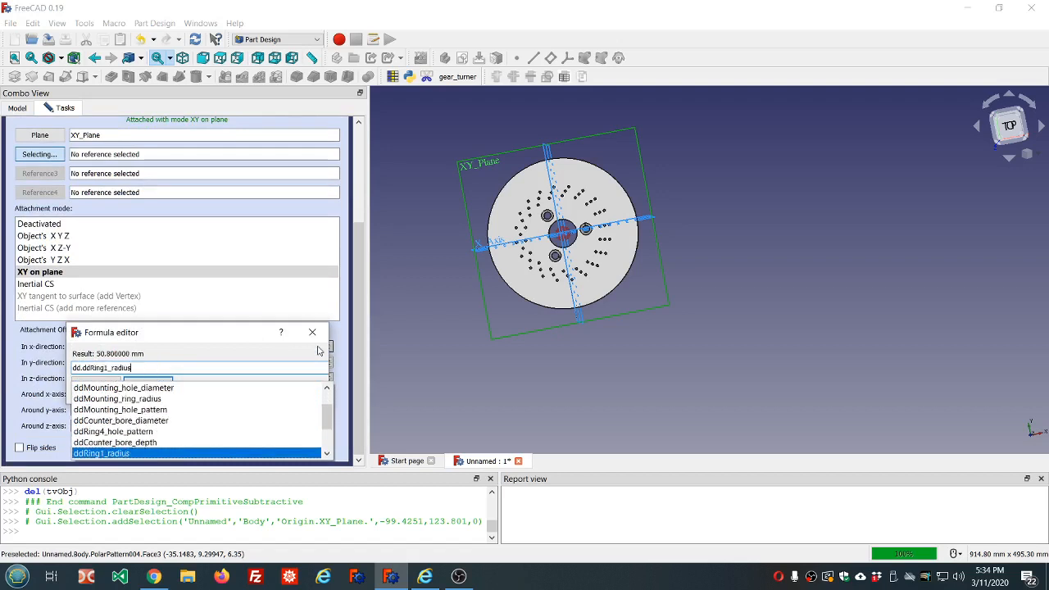
pyautogui.press('Return')
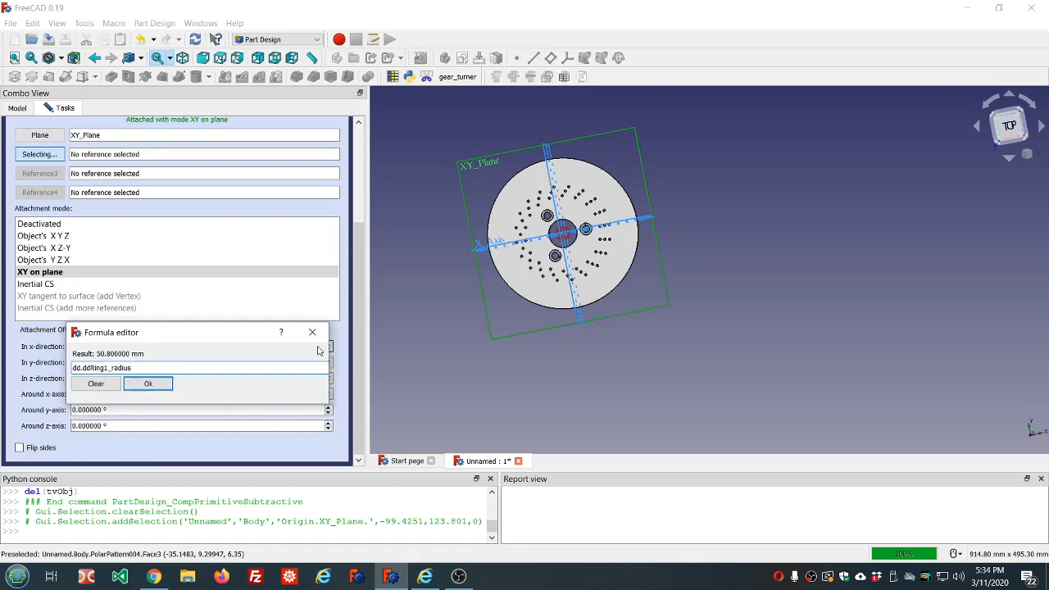
# Complete the x-direction offset formula by adding dd.ddRing_separation*3, and accept the subtractive cylinder
pyautogui.write('+')
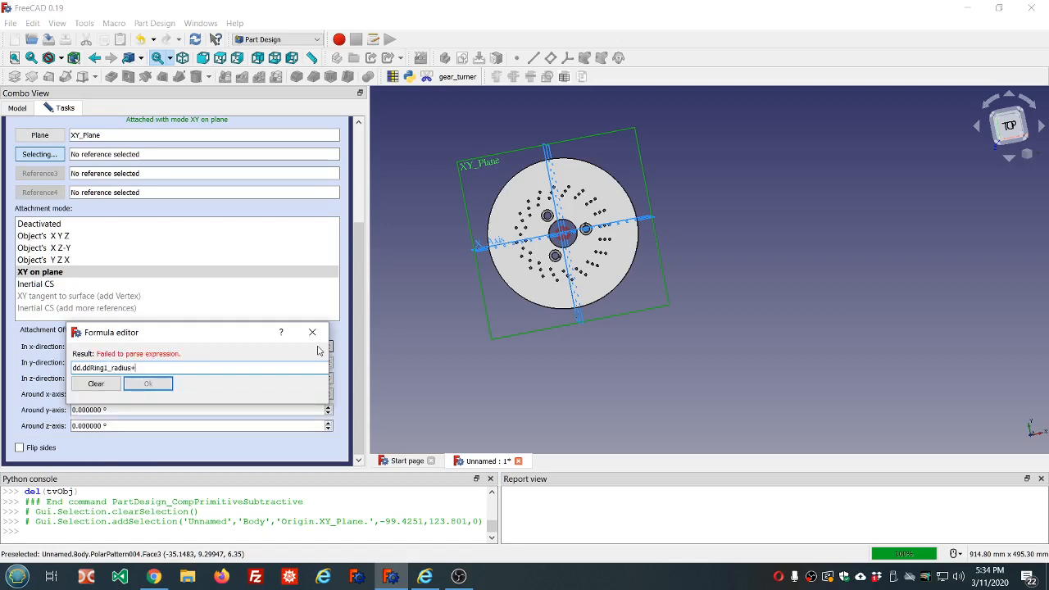
pyautogui.write('dd.dd')
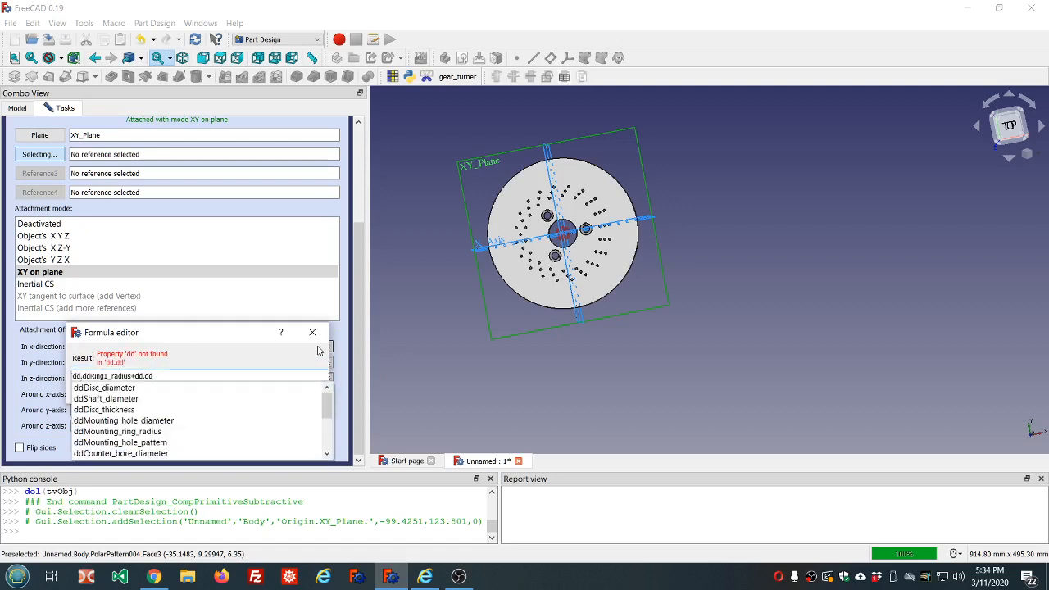
pyautogui.press('Down')
pyautogui.press('Down')
pyautogui.press('Down')
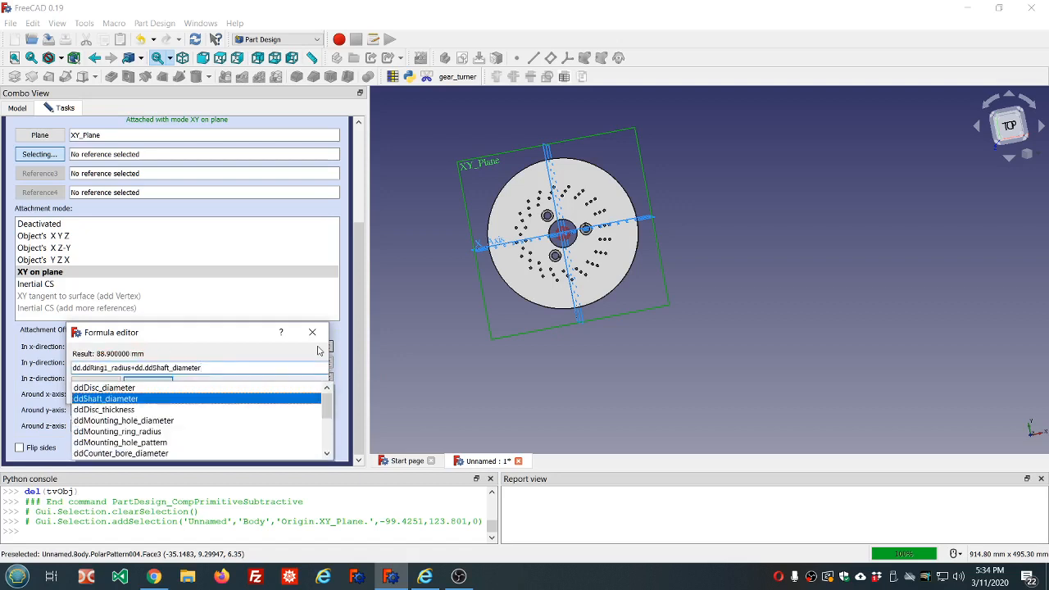
pyautogui.press('Down')
pyautogui.press('Down')
pyautogui.press('Down')
pyautogui.press('Down')
pyautogui.press('Down')
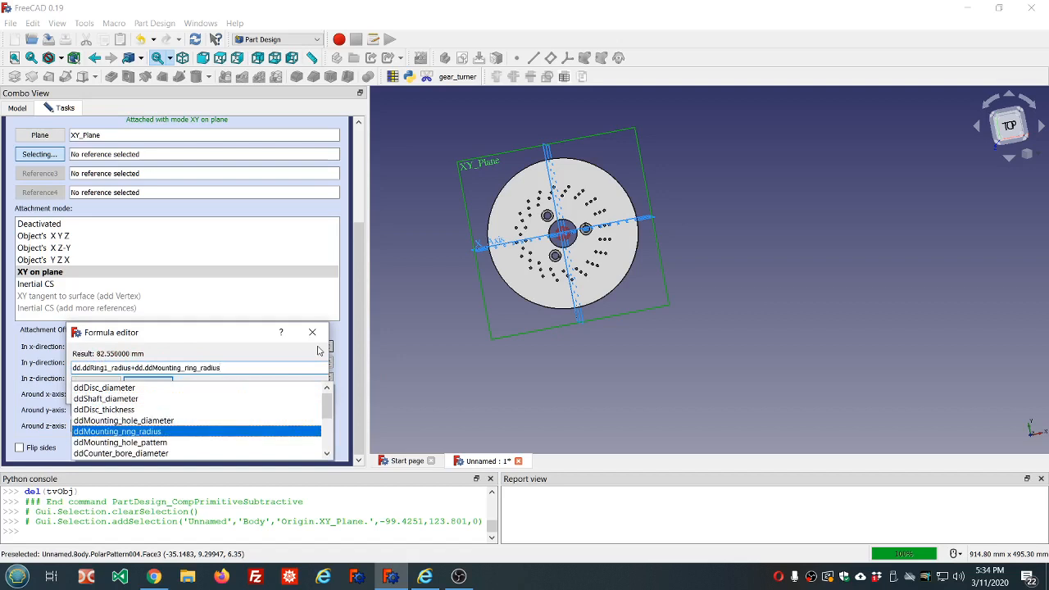
pyautogui.press('Down')
pyautogui.press('Down')
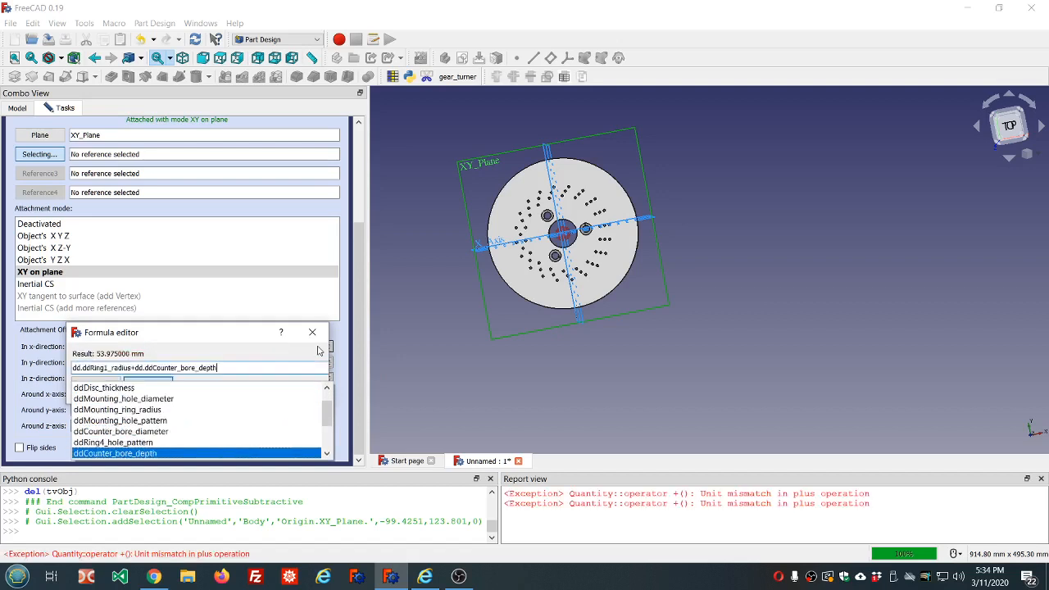
pyautogui.press('Down')
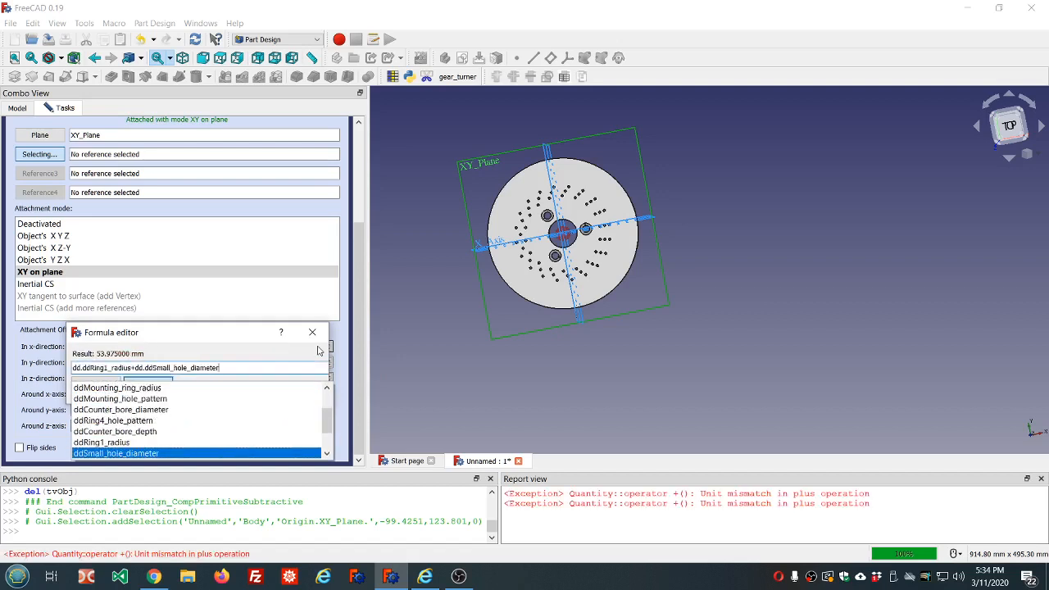
pyautogui.press('Down')
pyautogui.press('Down')
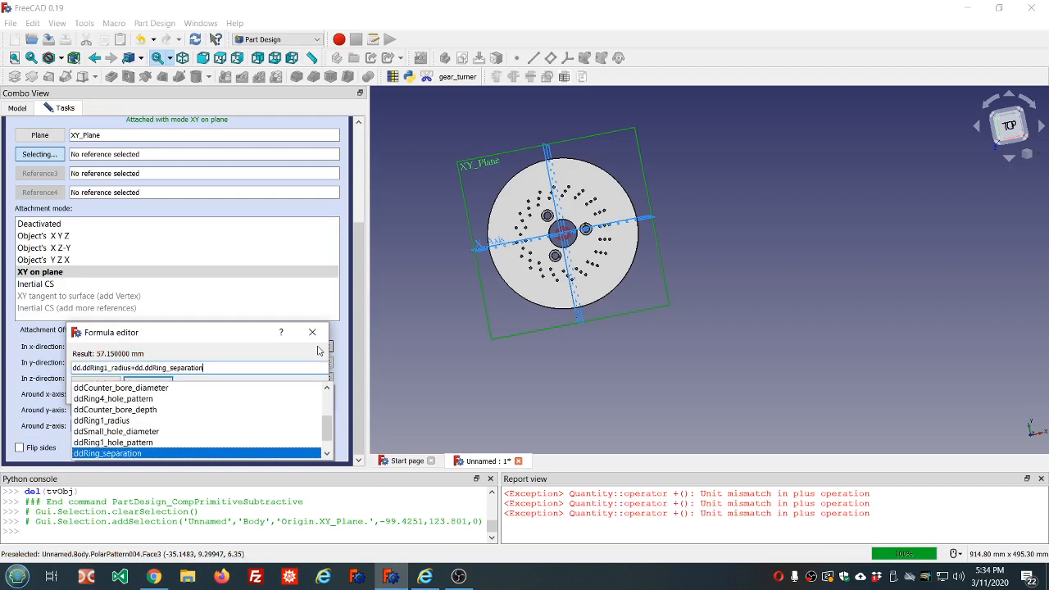
pyautogui.press('Return')
pyautogui.write('*')
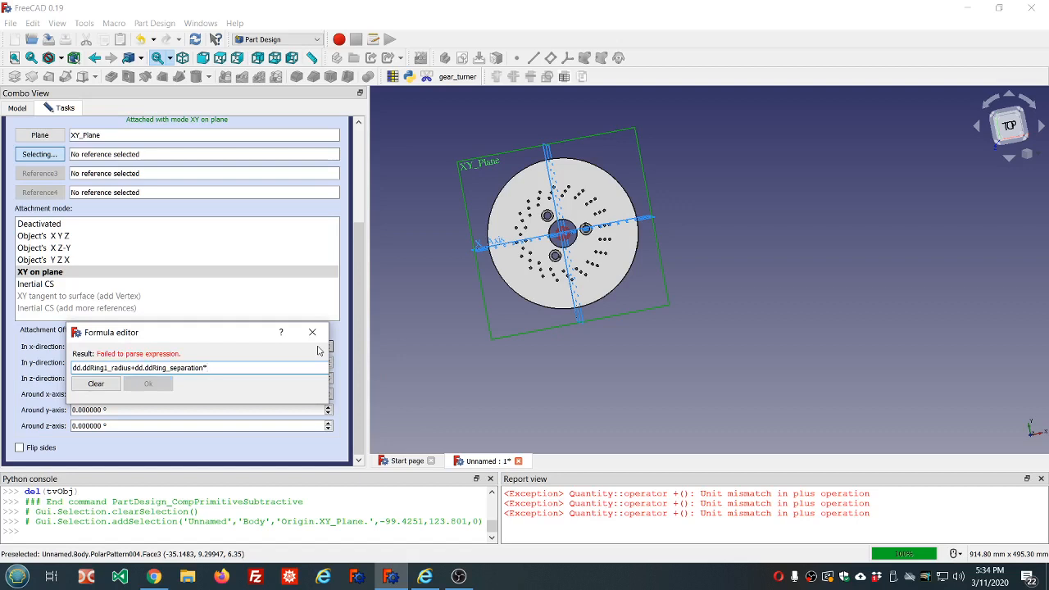
pyautogui.write('3')
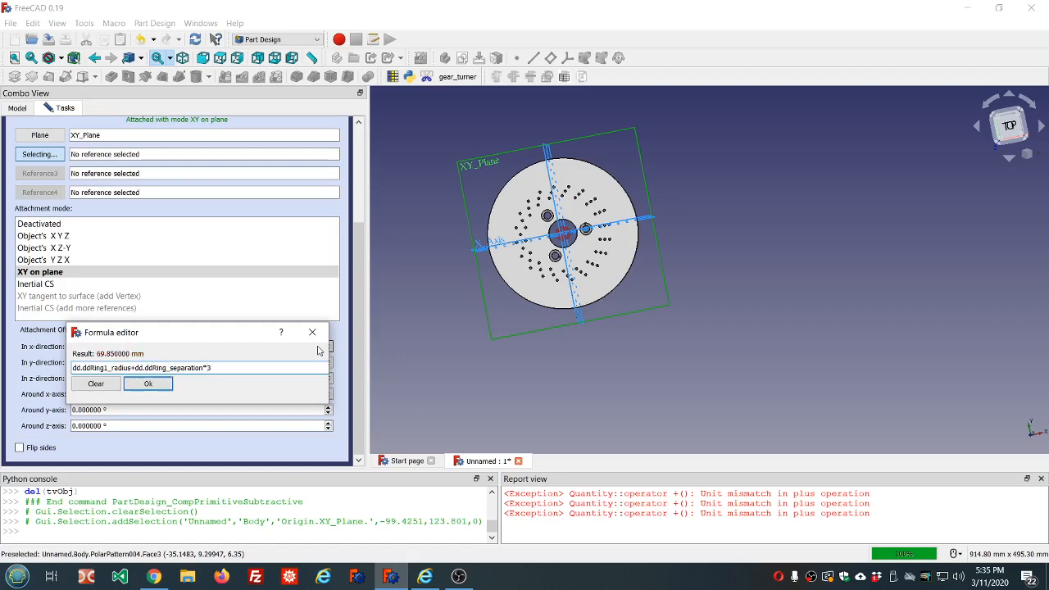
pyautogui.click(161, 384)
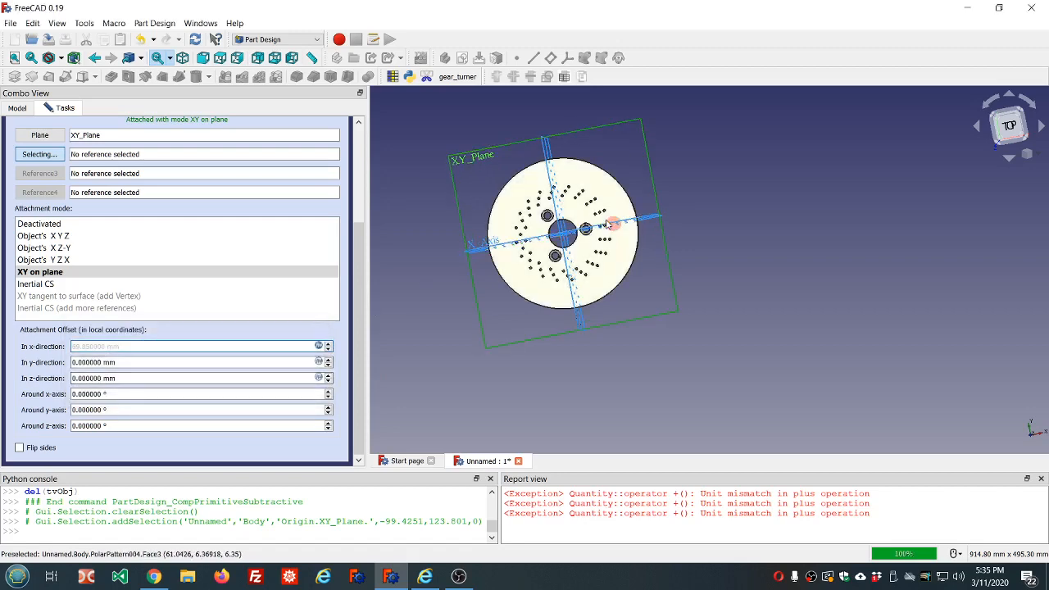
pyautogui.scroll(5, 621, 235)
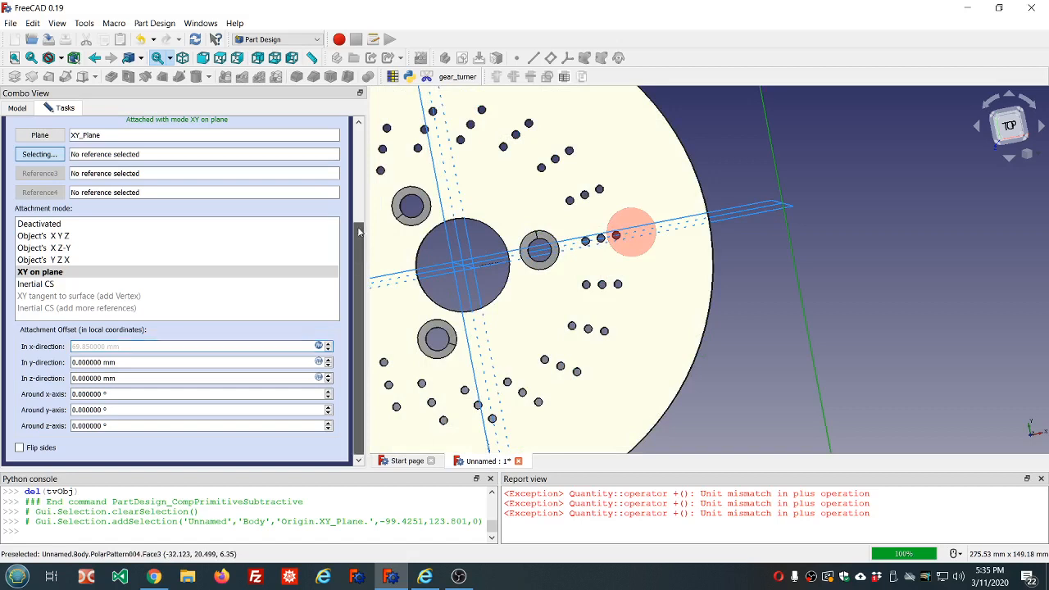
pyautogui.scroll(3, 358, 255)
pyautogui.click(139, 125)
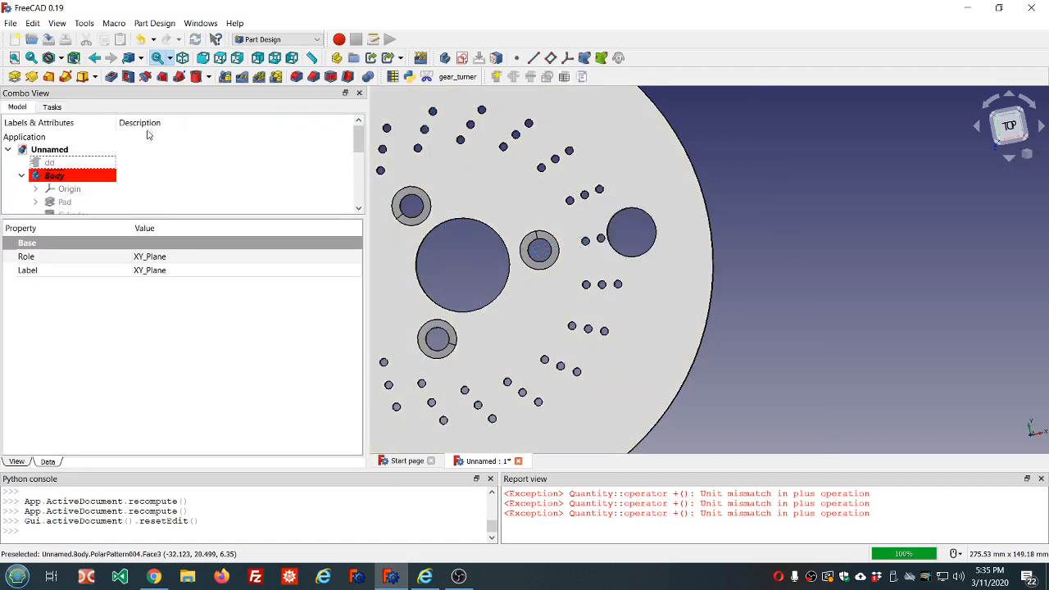
# Drive Cylinder004's radius with the formula dd.ddSmall_hole_diameter/2 and recompute the model
pyautogui.scroll(-3, 115, 205)
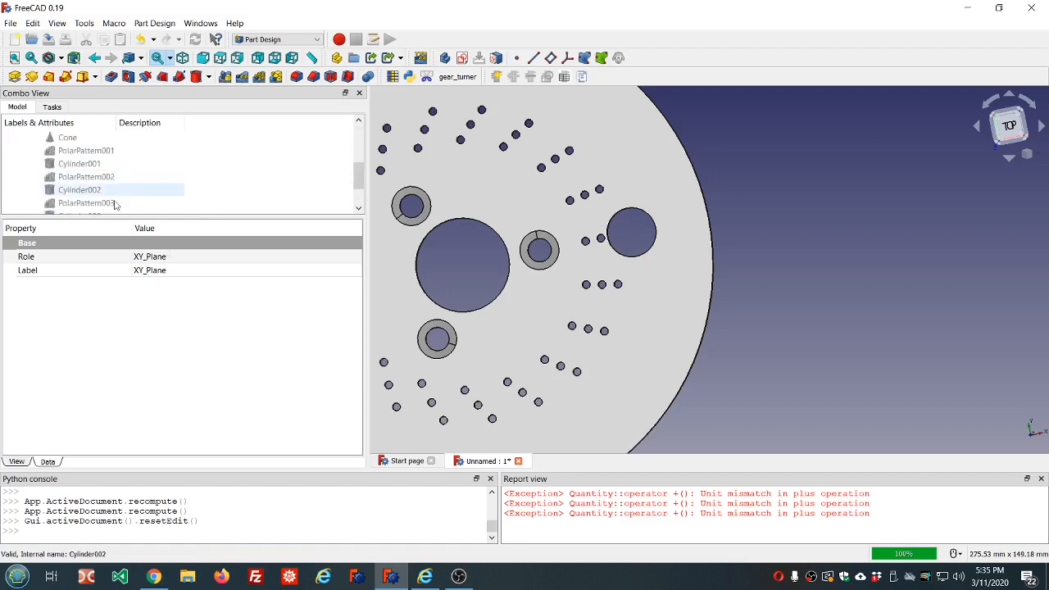
pyautogui.scroll(-1, 107, 203)
pyautogui.click(90, 203)
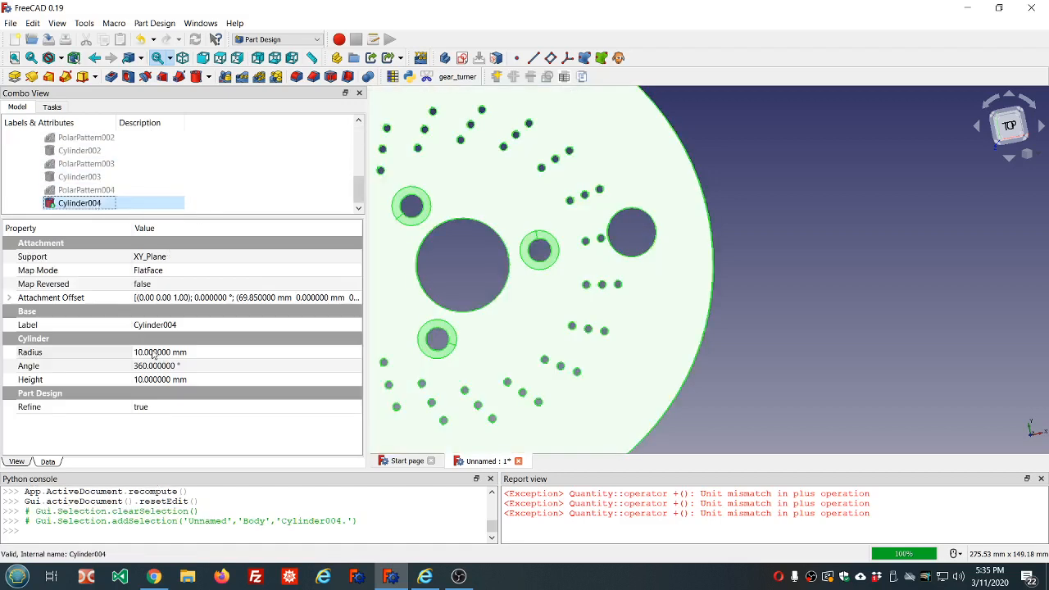
pyautogui.click(242, 354)
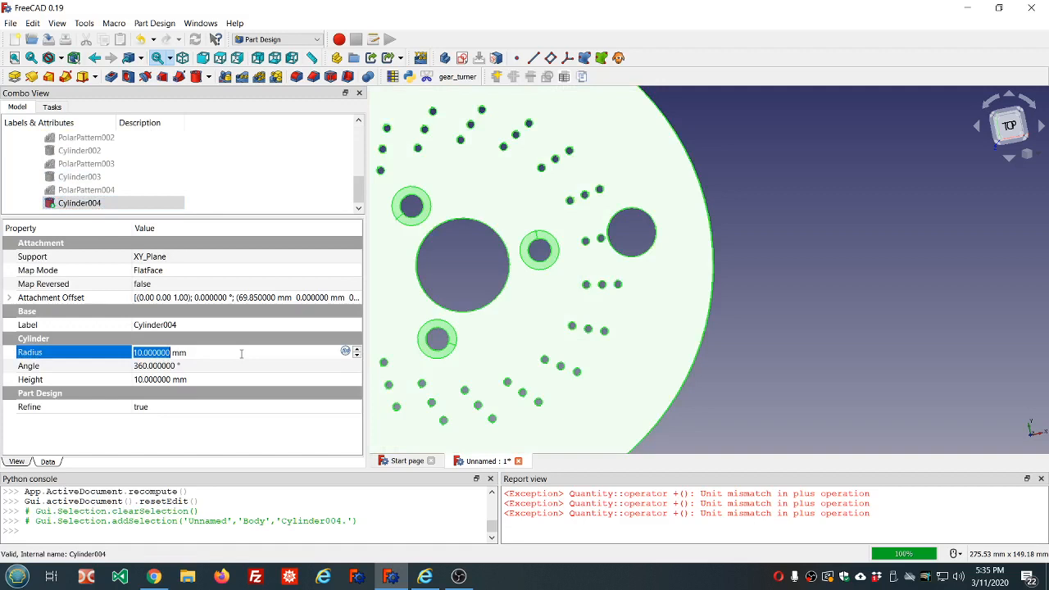
pyautogui.press('=')
pyautogui.write('dd.dd')
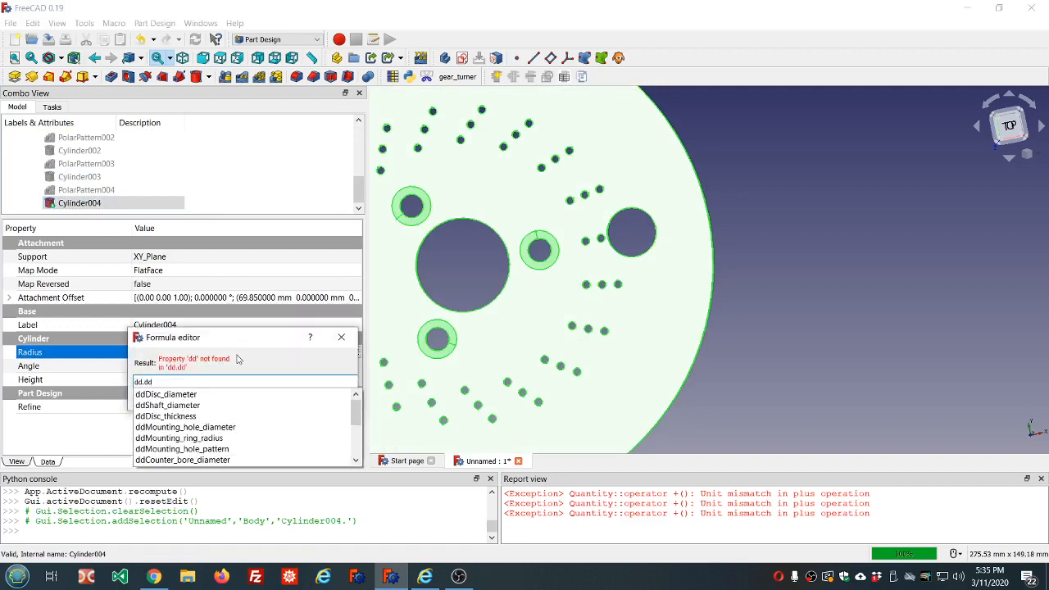
pyautogui.scroll(-2, 223, 395)
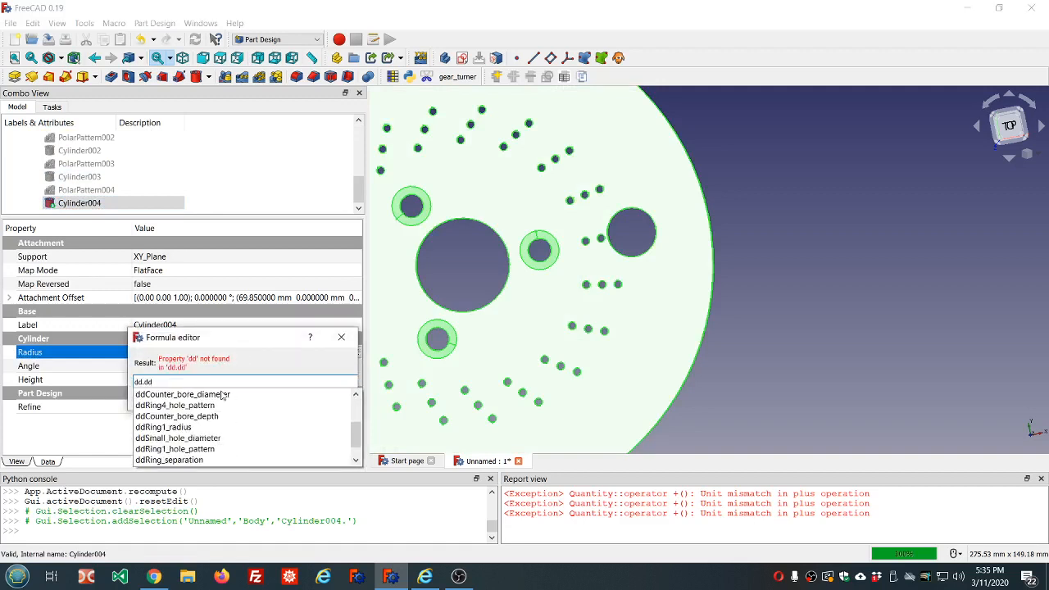
pyautogui.scroll(-1, 223, 396)
pyautogui.click(209, 417)
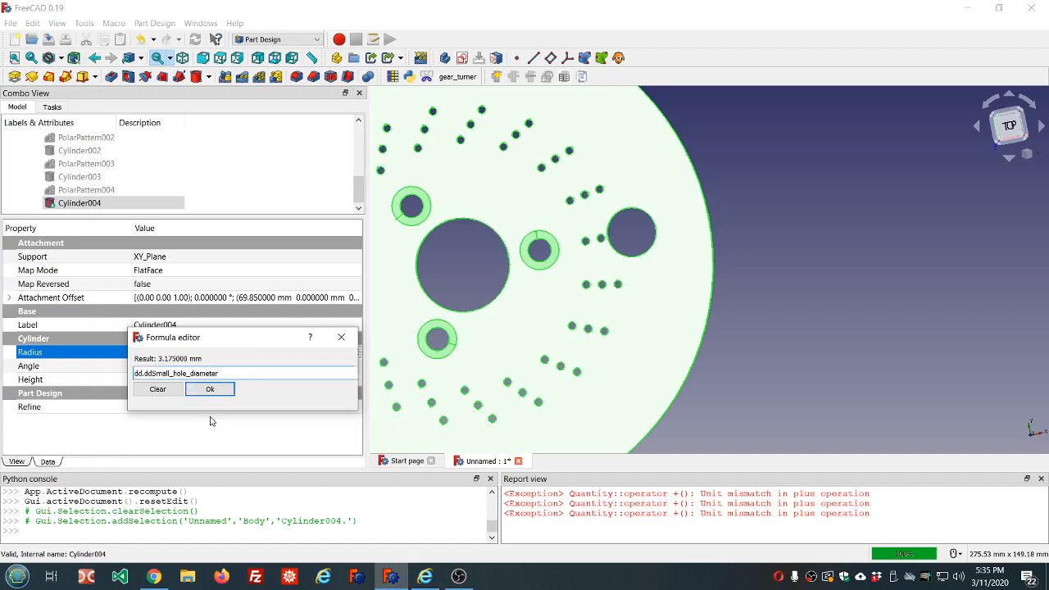
pyautogui.write('/2')
pyautogui.click(210, 389)
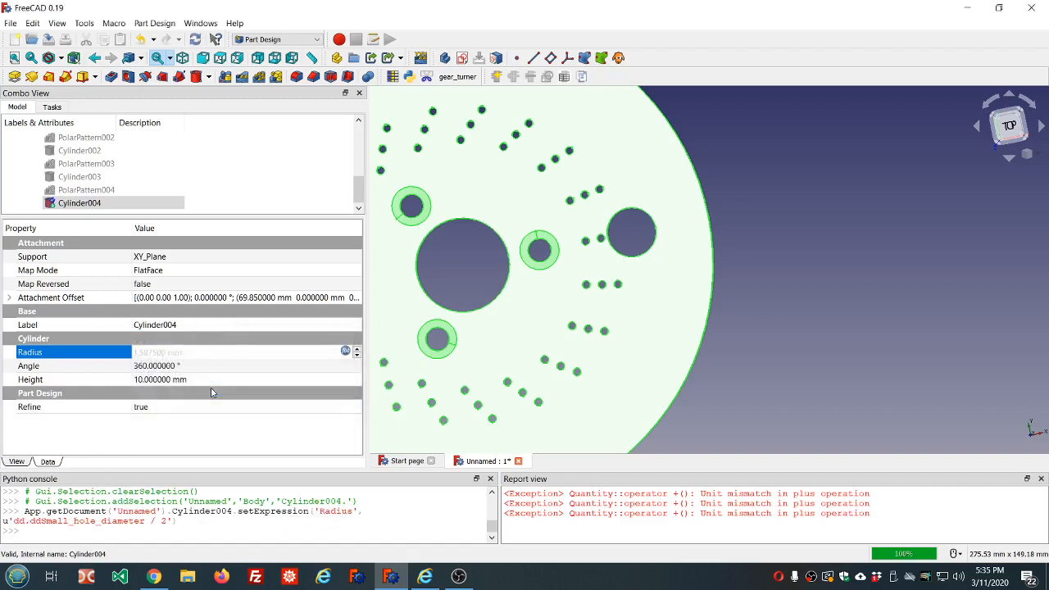
pyautogui.click(194, 40)
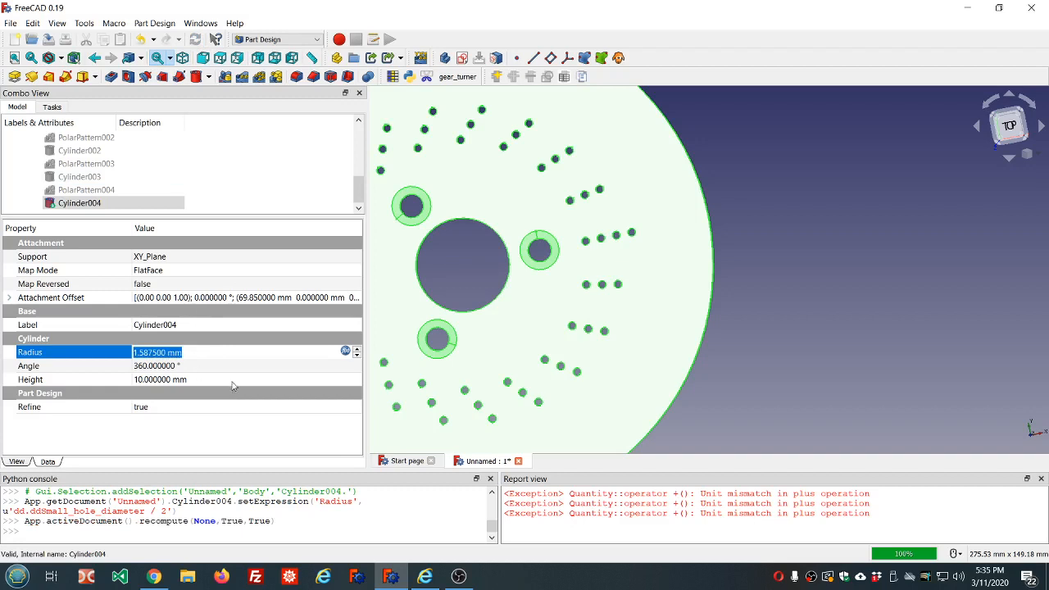
# Drive Cylinder004's height with the formula dd.ddDisc_thickness
pyautogui.click(233, 381)
pyautogui.click(347, 380)
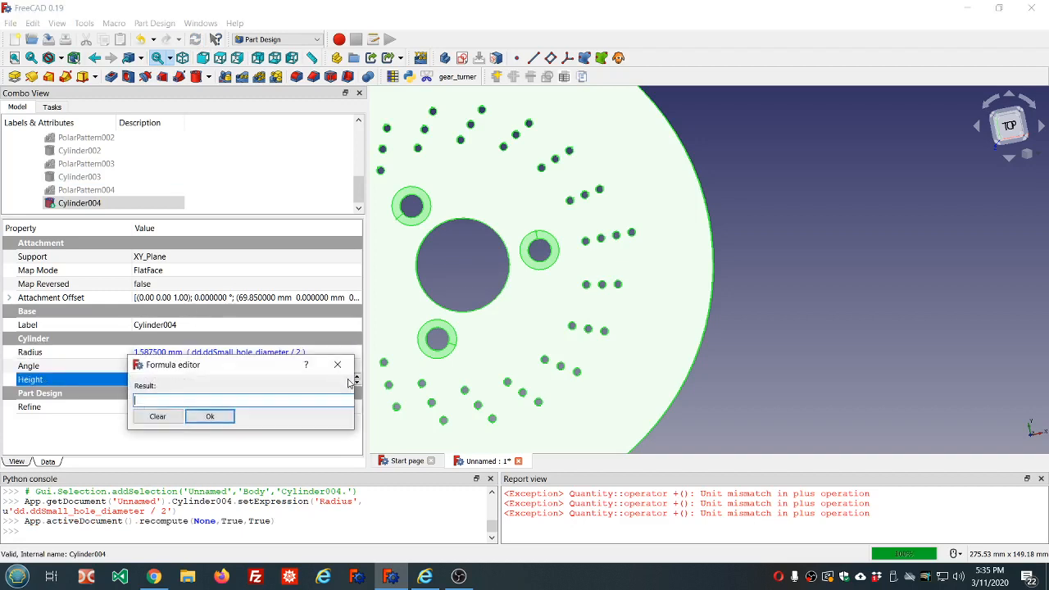
pyautogui.write('dd.dd')
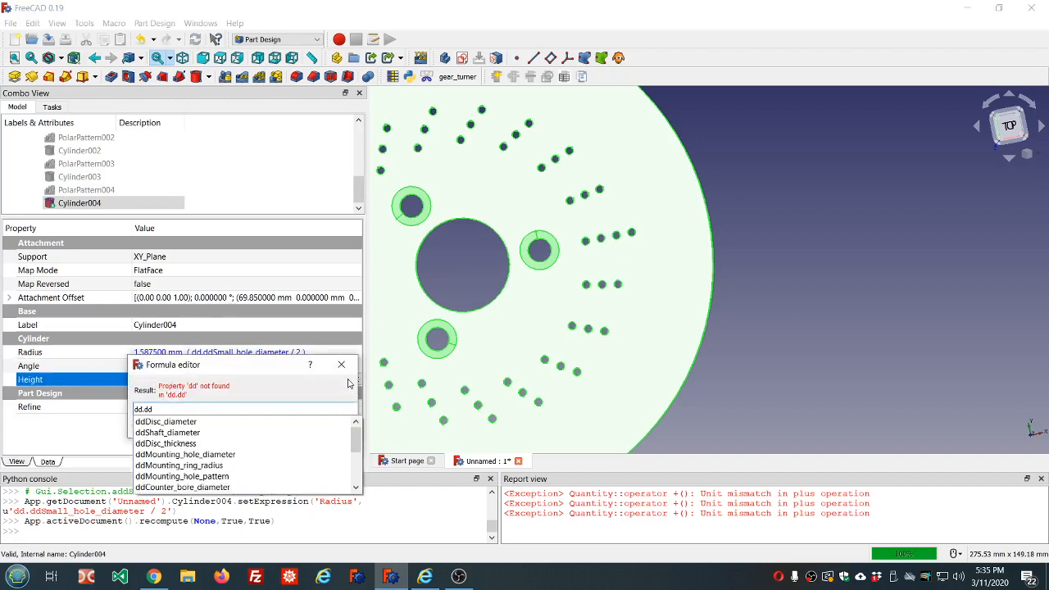
pyautogui.click(196, 443)
pyautogui.click(227, 420)
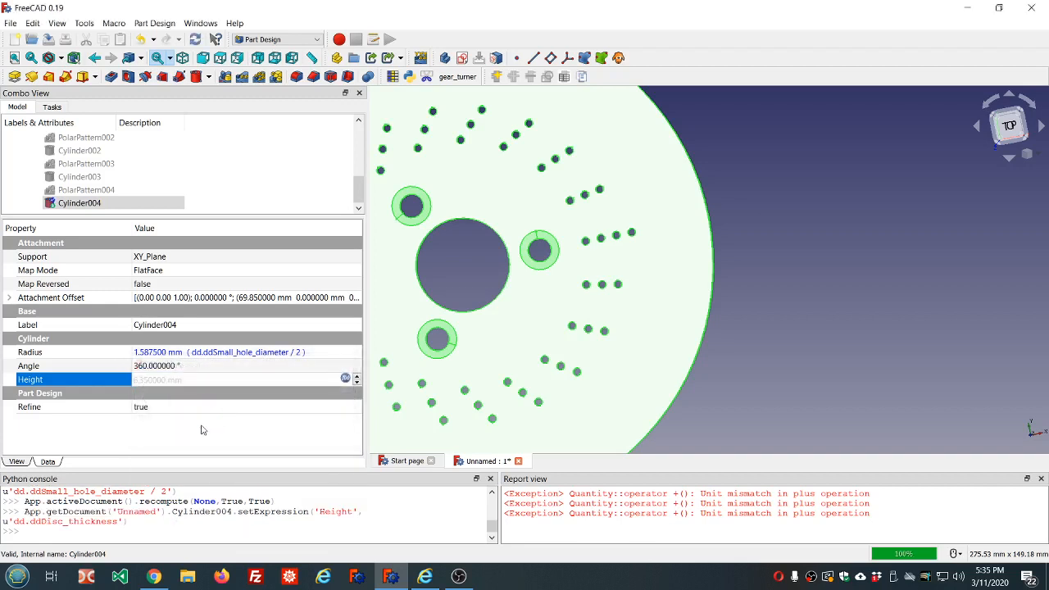
pyautogui.click(202, 429)
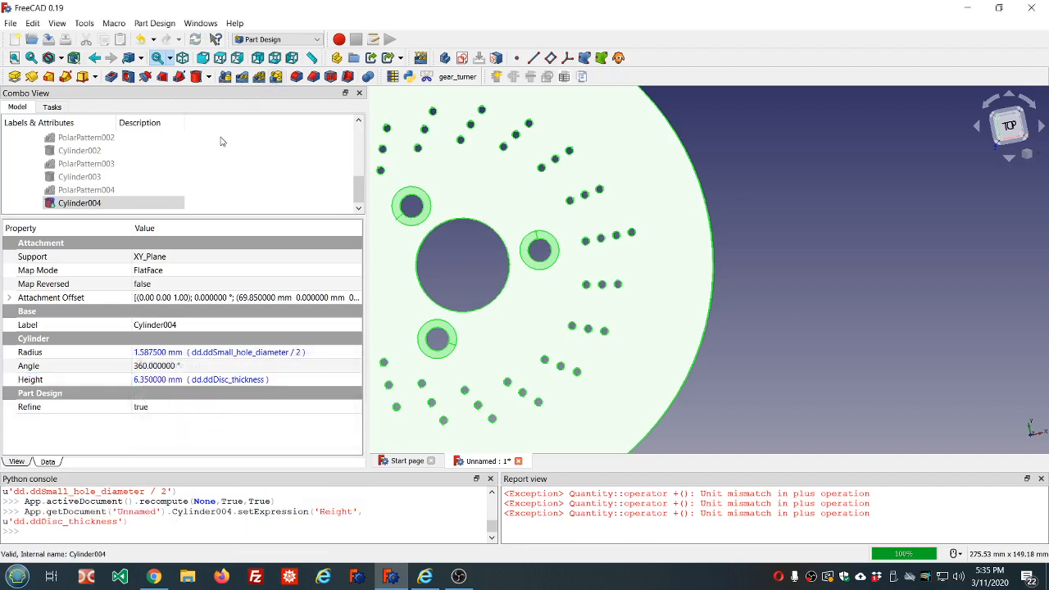
# Create a polar pattern of Cylinder004 around the base Z axis with 21 occurrences over 360°
pyautogui.click(259, 77)
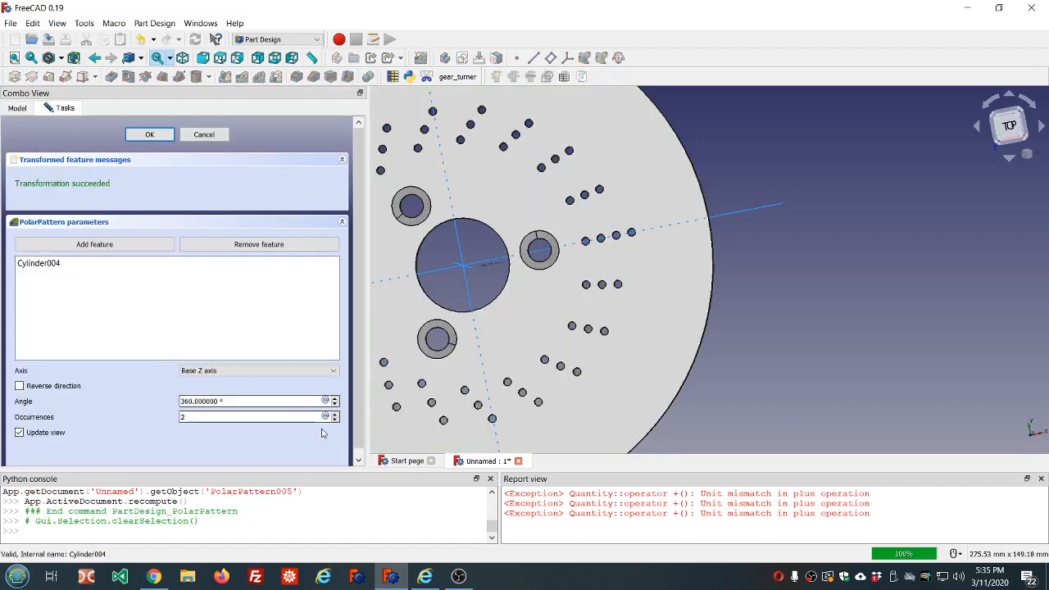
pyautogui.click(325, 416)
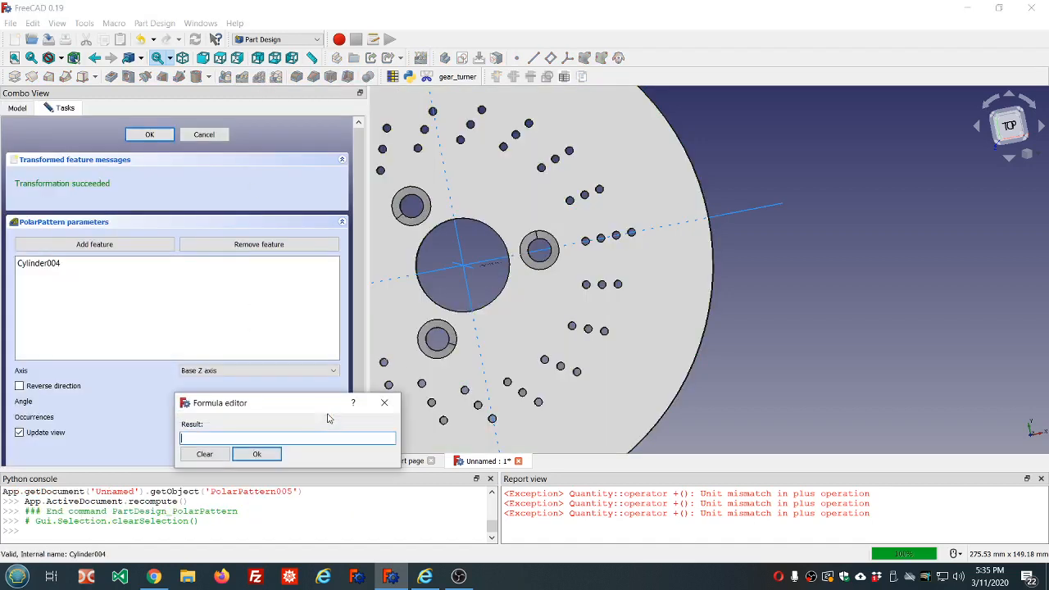
pyautogui.write('dd.dd')
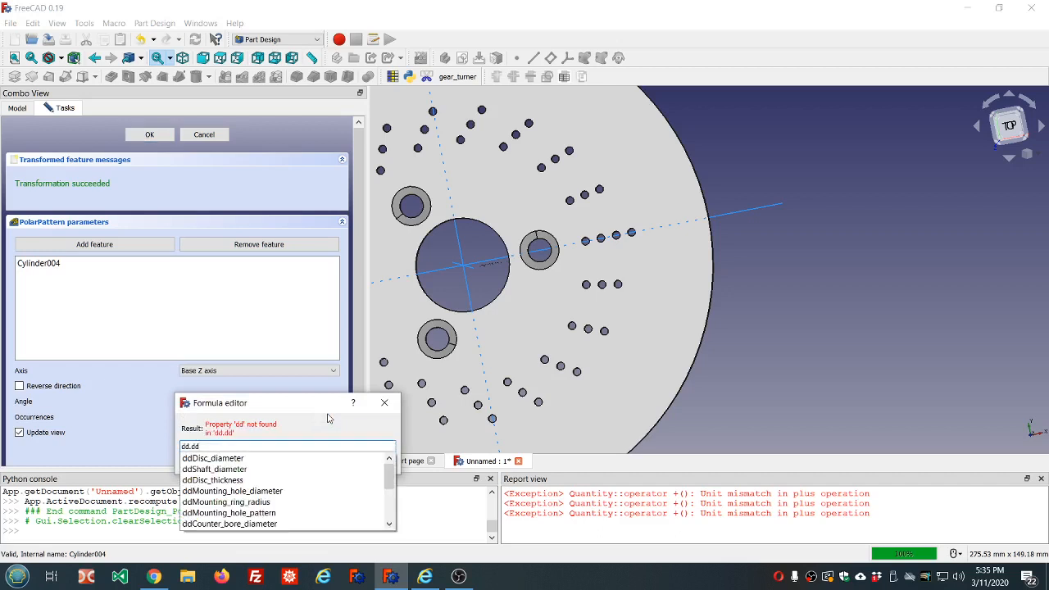
pyautogui.scroll(-3, 316, 473)
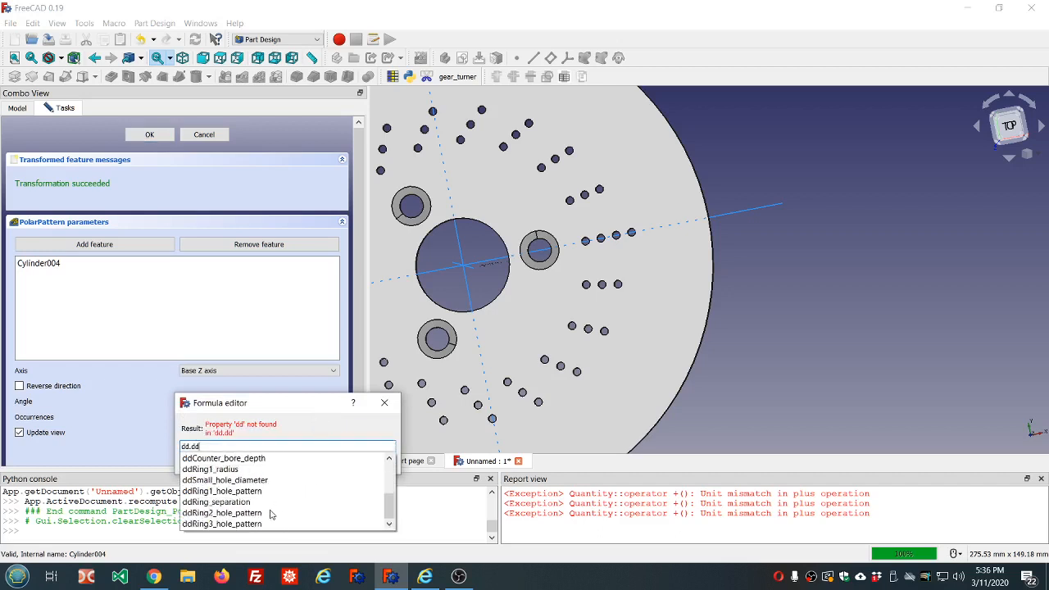
pyautogui.scroll(3, 266, 516)
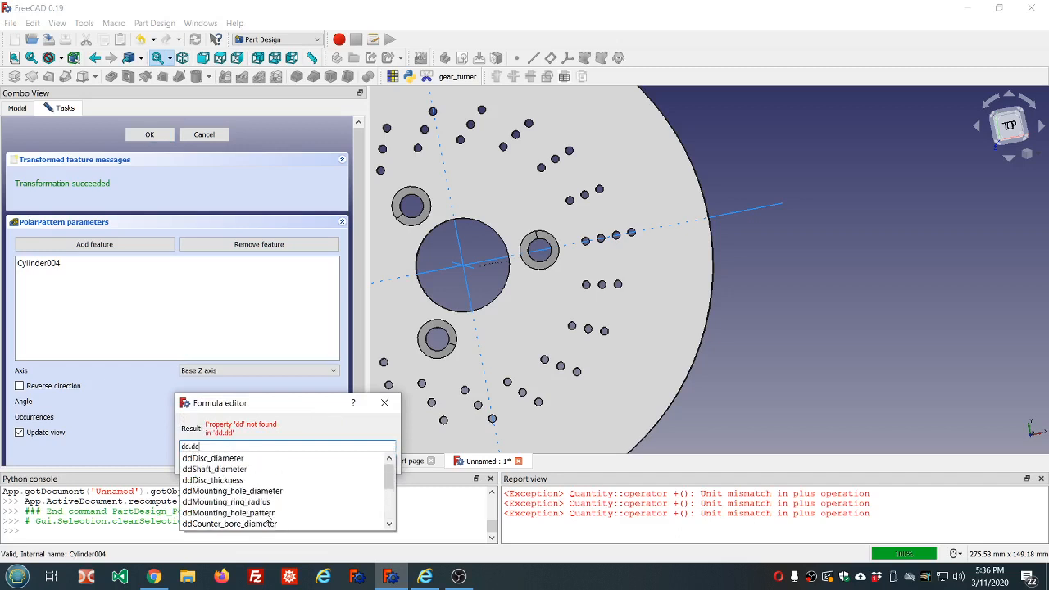
pyautogui.scroll(-3, 267, 517)
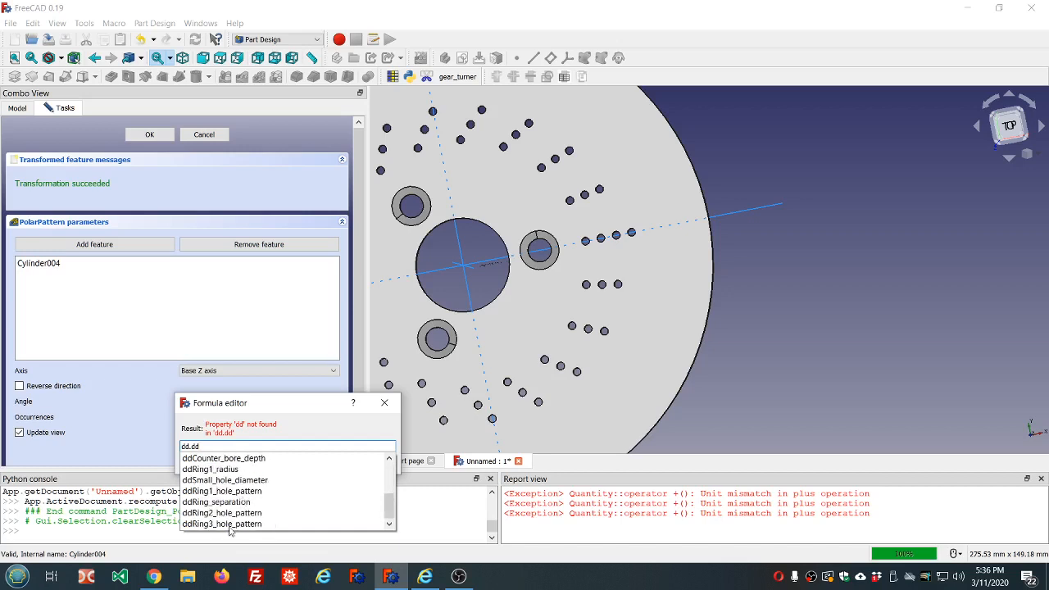
pyautogui.scroll(2, 230, 529)
pyautogui.scroll(-2, 231, 529)
pyautogui.hotkey('ctrl', 'a')
pyautogui.press('BackSpace')
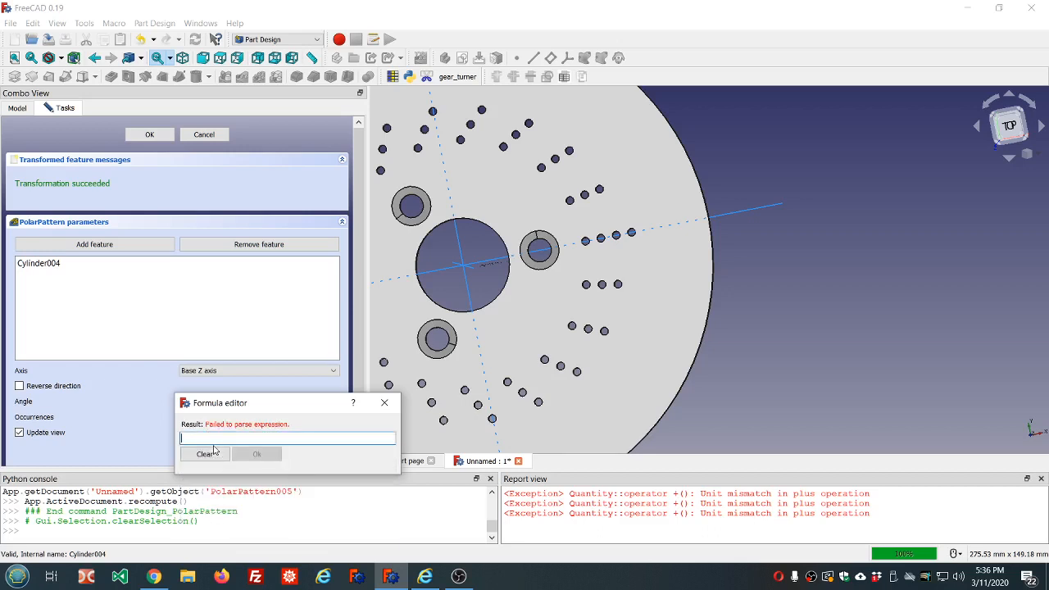
pyautogui.write('21')
pyautogui.click(239, 453)
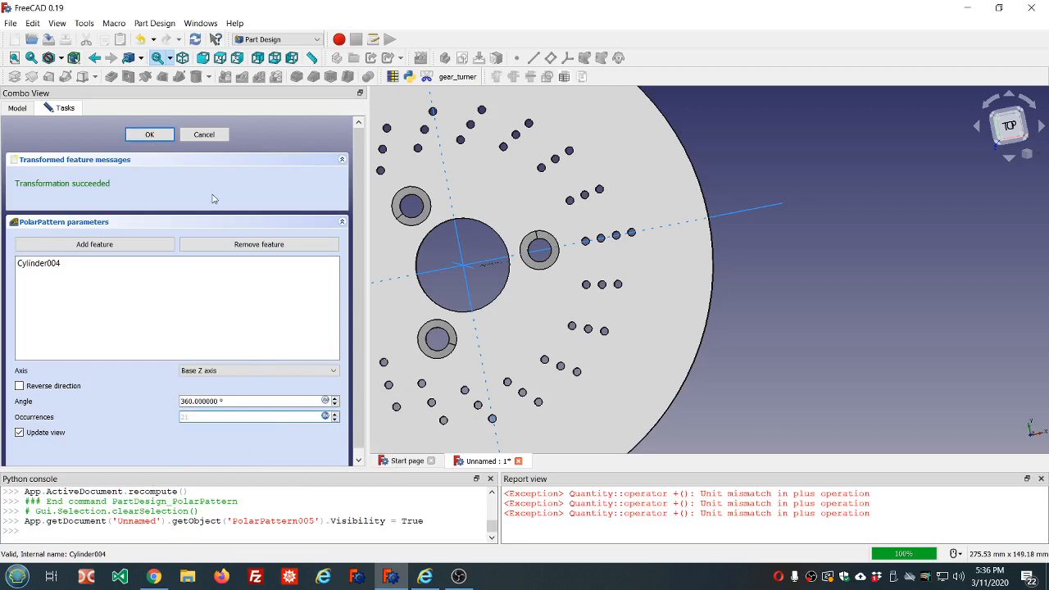
# Review the dd object's ring hole pattern properties
pyautogui.scroll(-1, 216, 187)
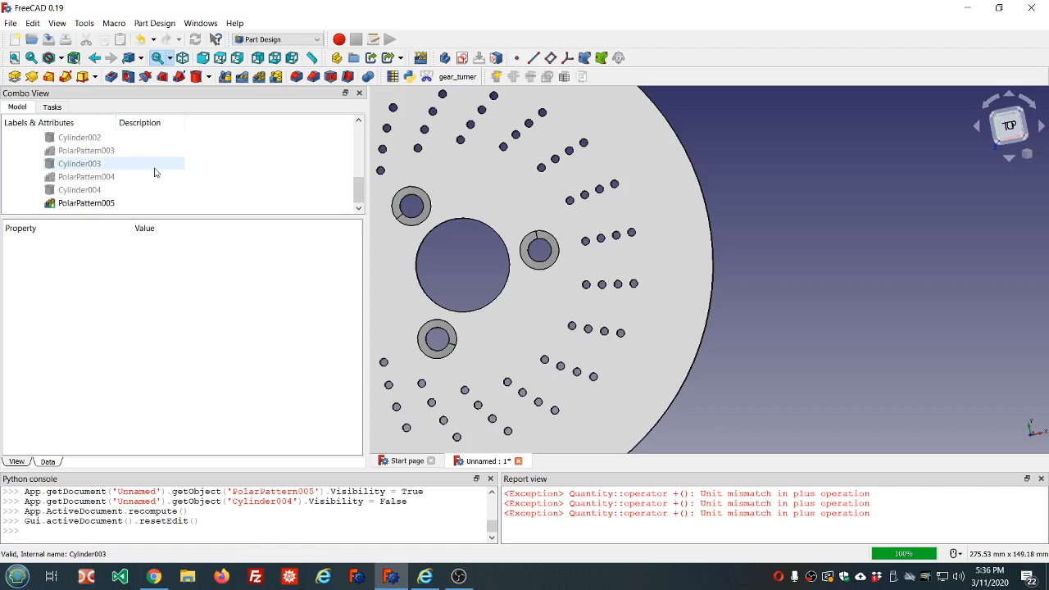
pyautogui.scroll(5, 155, 171)
pyautogui.click(74, 164)
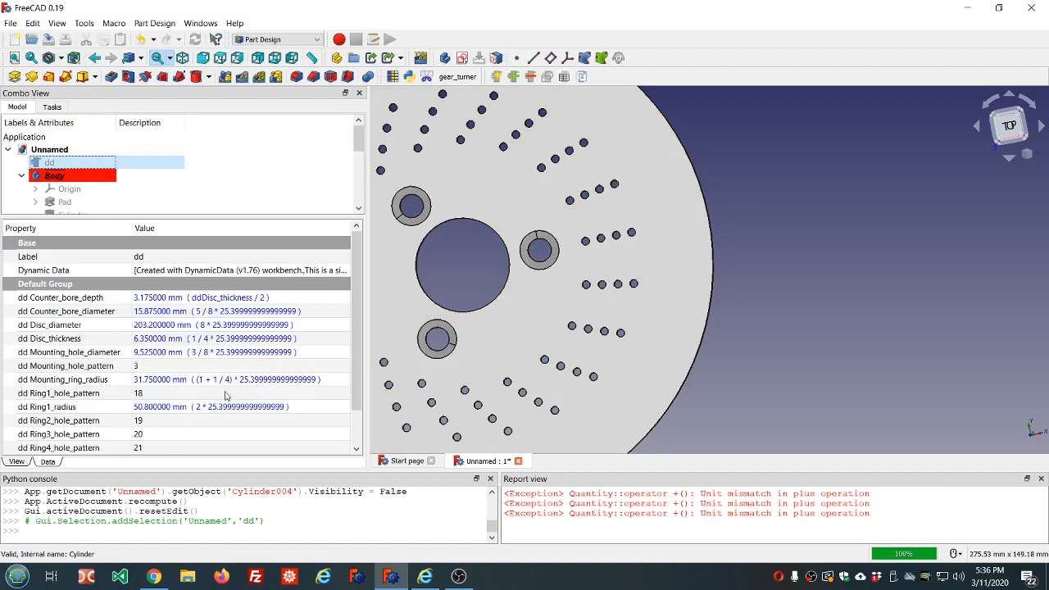
pyautogui.scroll(-1, 226, 396)
pyautogui.scroll(-5, 175, 151)
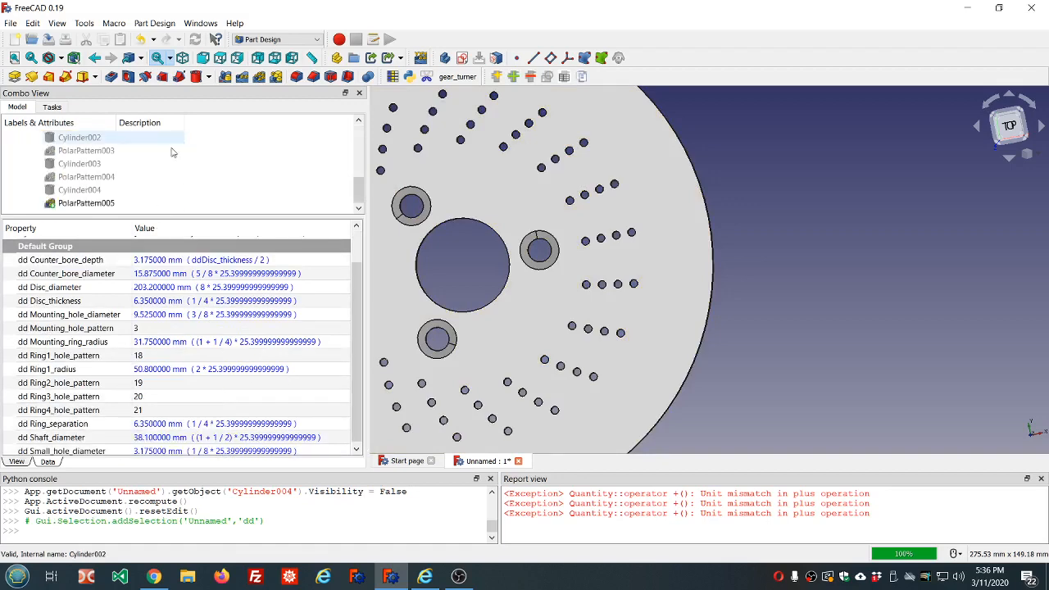
# Drive PolarPattern005's occurrences with the formula dd.ddRing4_hole_pattern and recompute the model
pyautogui.click(82, 204)
pyautogui.click(195, 291)
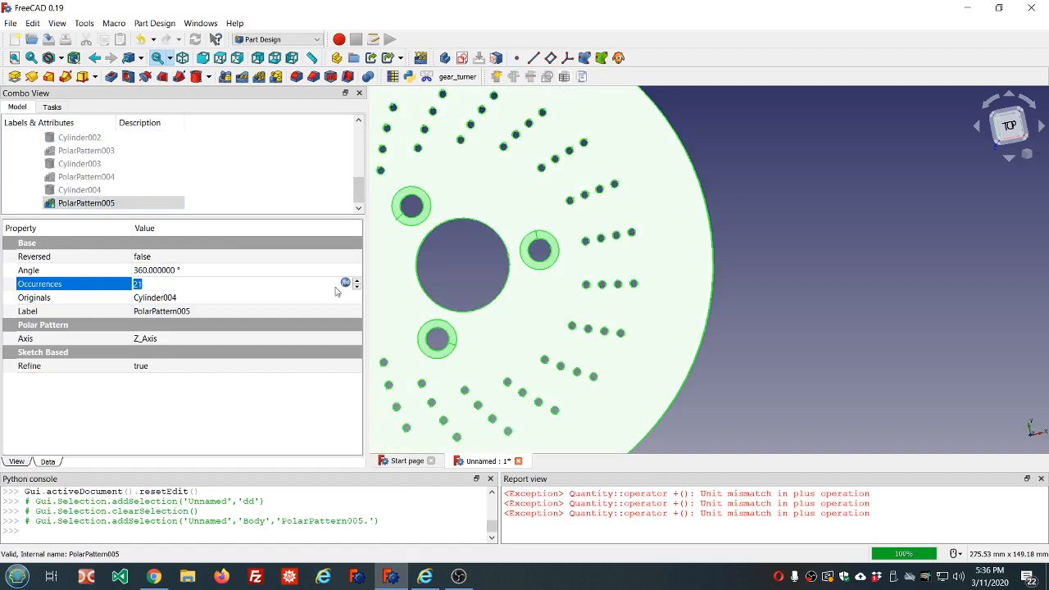
pyautogui.click(344, 284)
pyautogui.write('dd.dd')
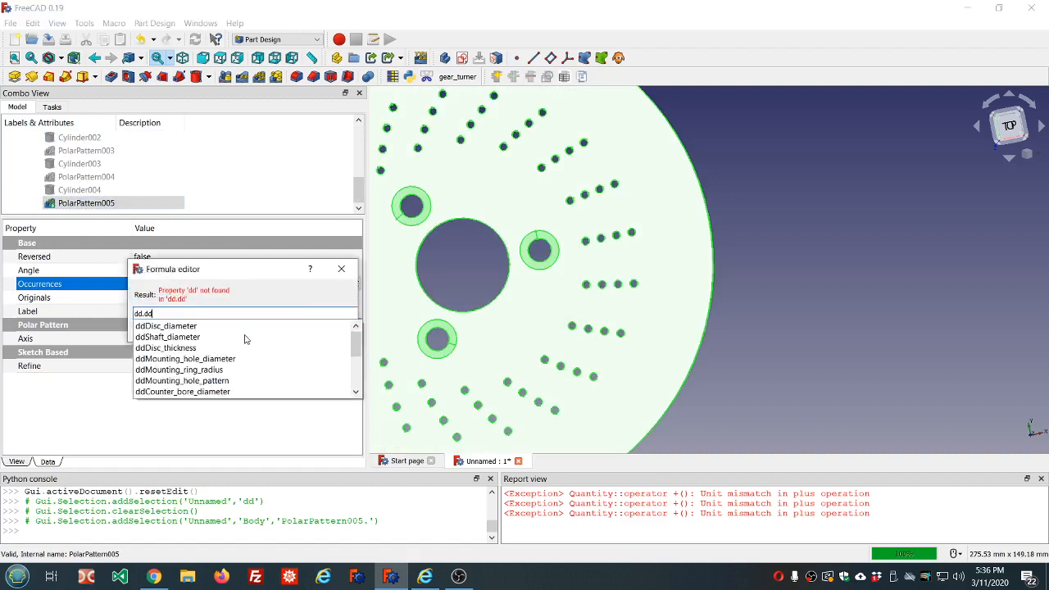
pyautogui.scroll(-1, 244, 338)
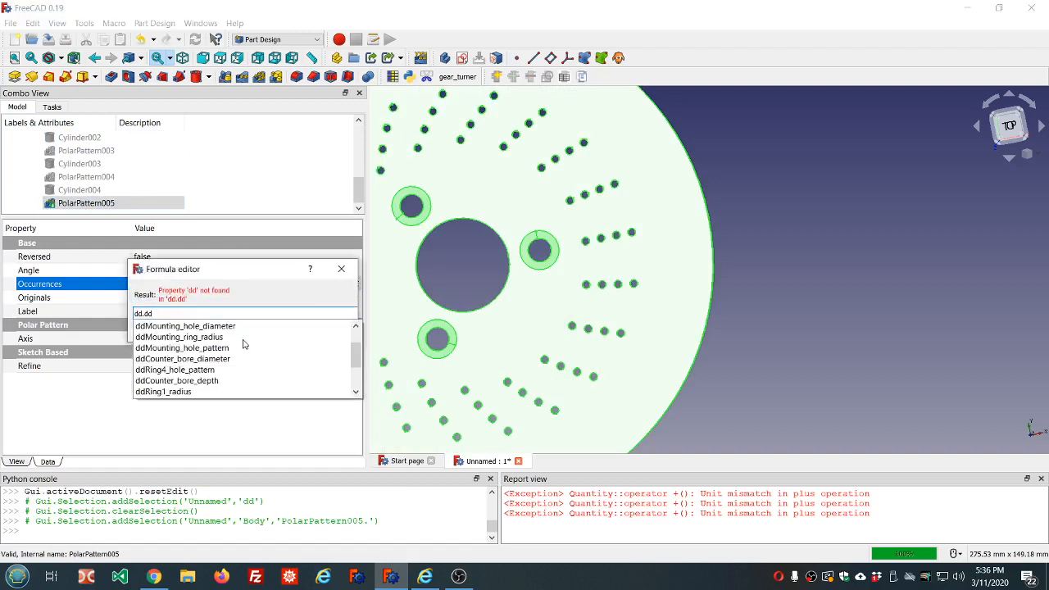
pyautogui.click(203, 369)
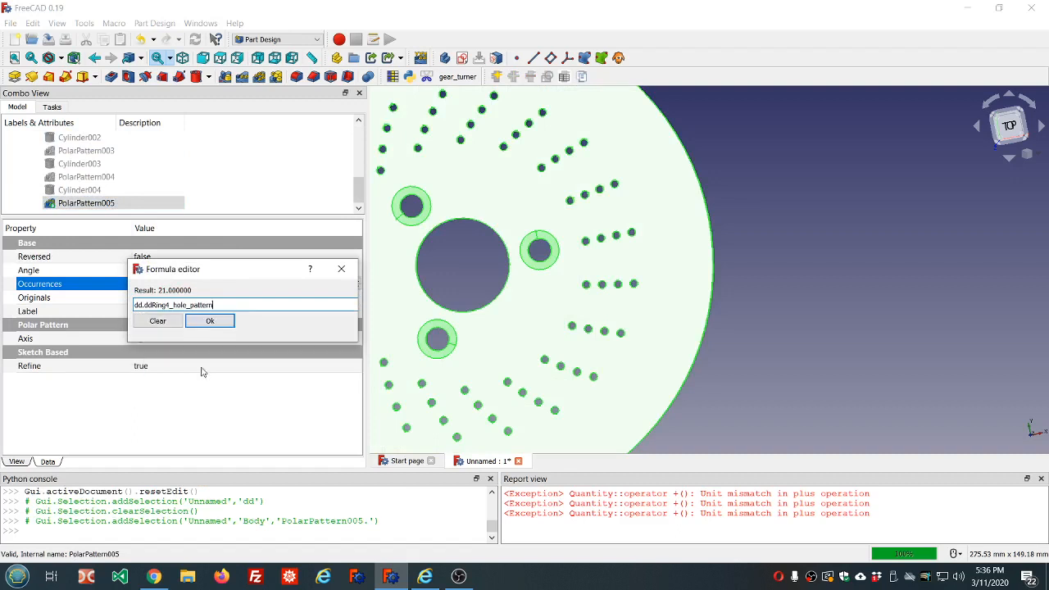
pyautogui.click(210, 321)
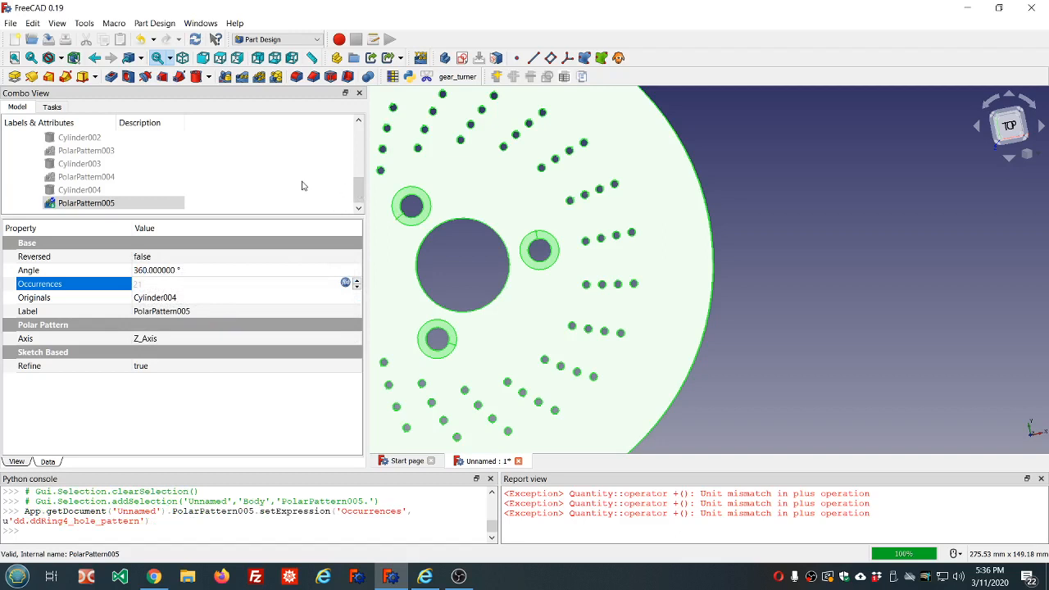
pyautogui.click(196, 40)
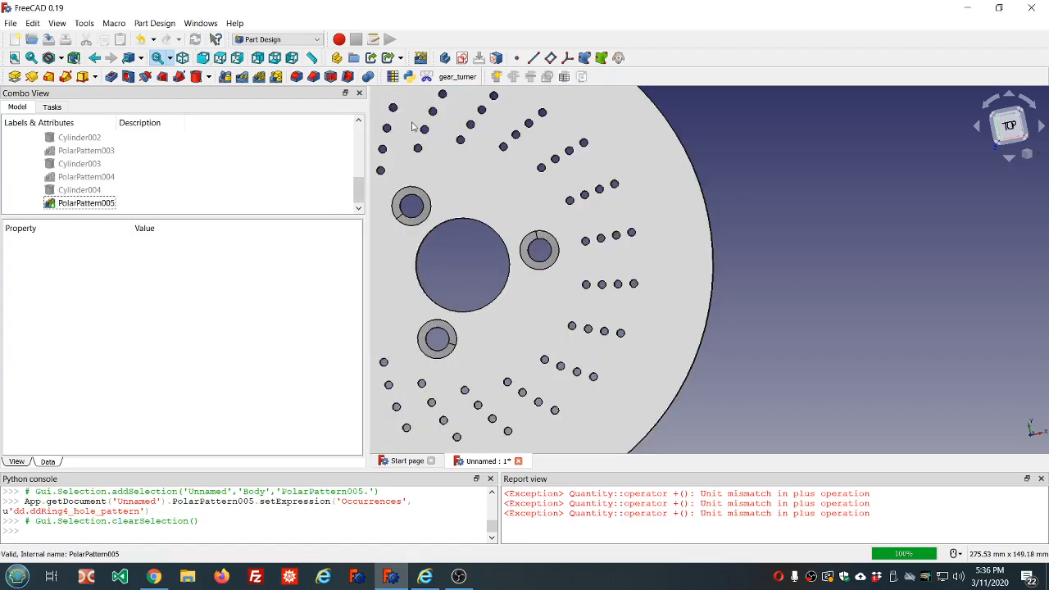
# Clear the old exception messages from the report view
pyautogui.scroll(-5, 519, 159)
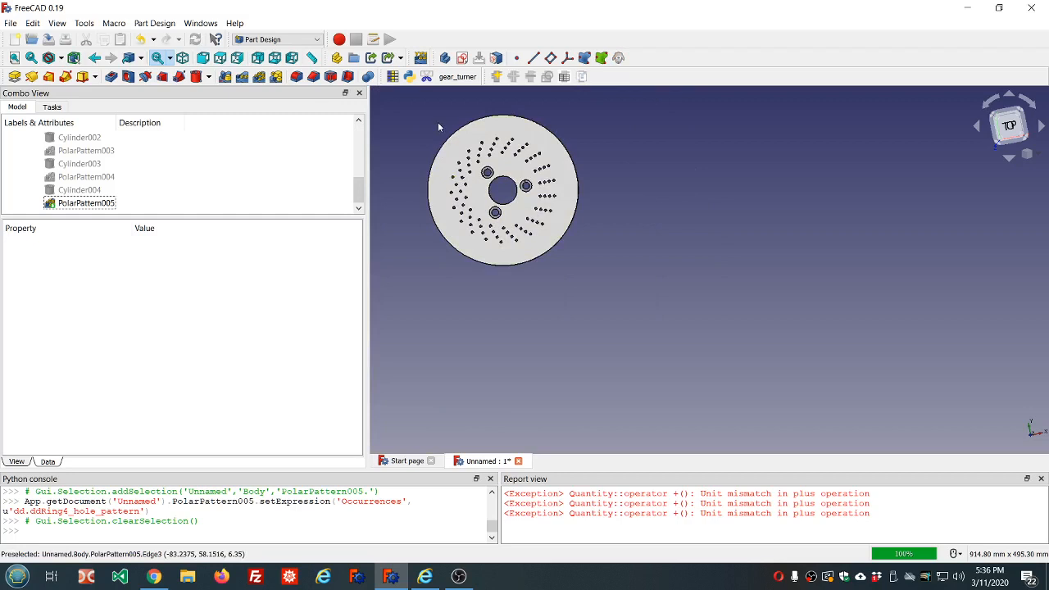
pyautogui.scroll(2, 437, 124)
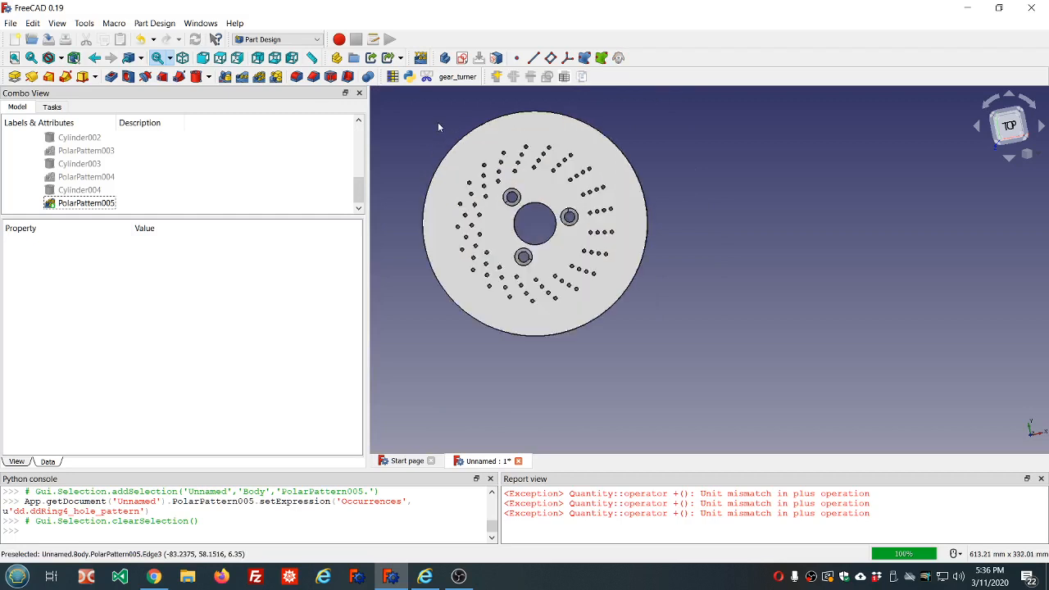
pyautogui.rightClick(654, 510)
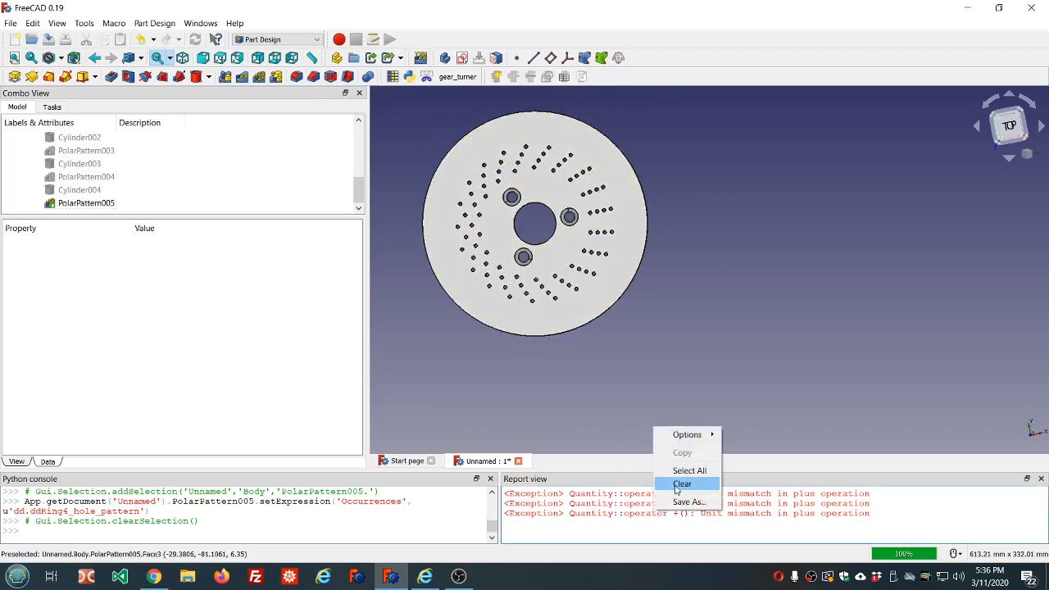
pyautogui.click(676, 484)
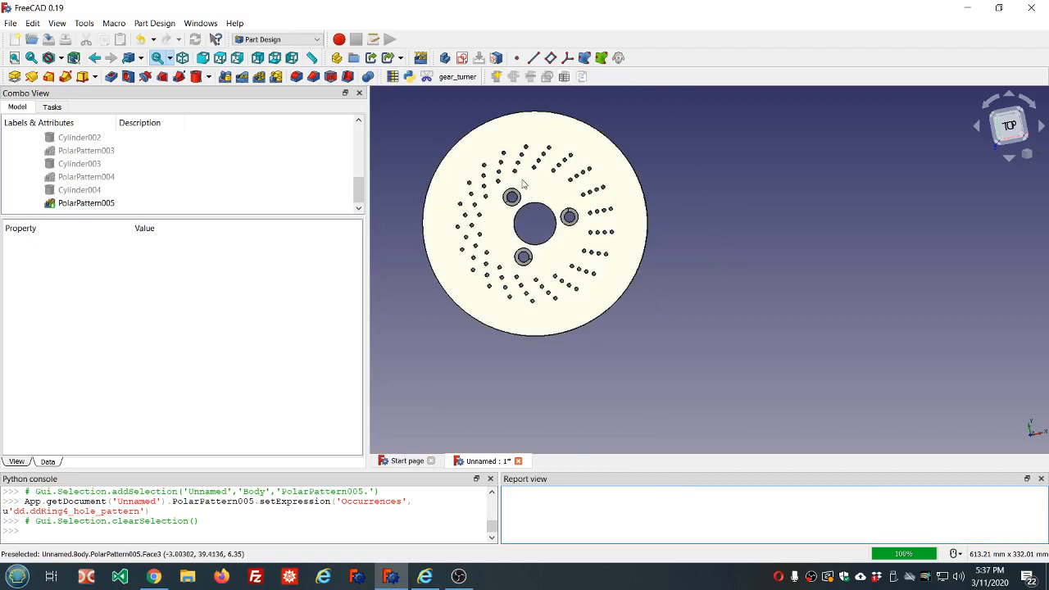
pyautogui.scroll(2, 531, 109)
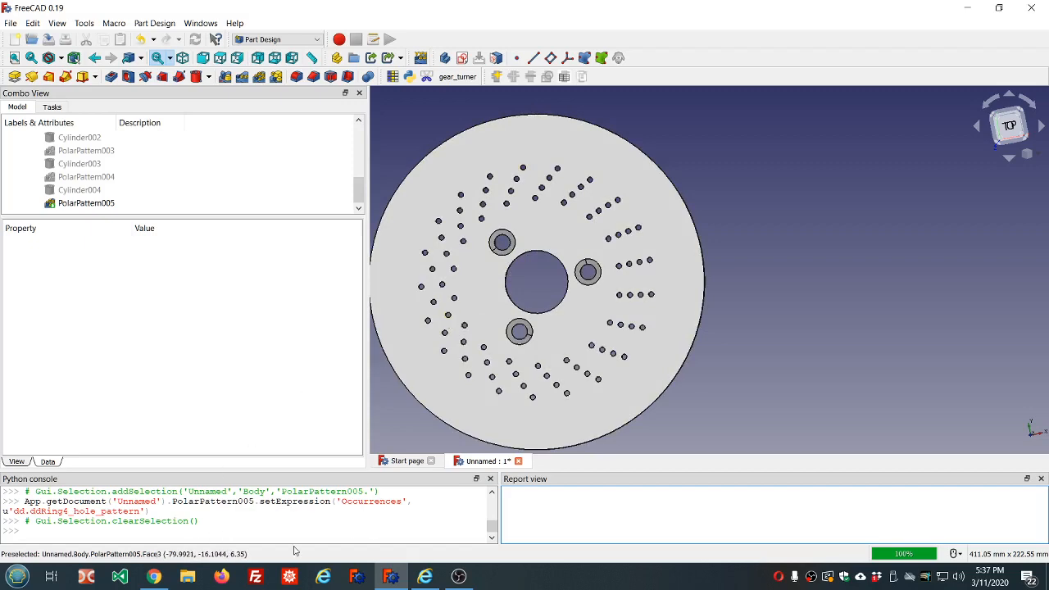
# Switch to Chrome to compare the plate with the YouTube dividing head plates video, and return to FreeCAD
pyautogui.click(154, 575)
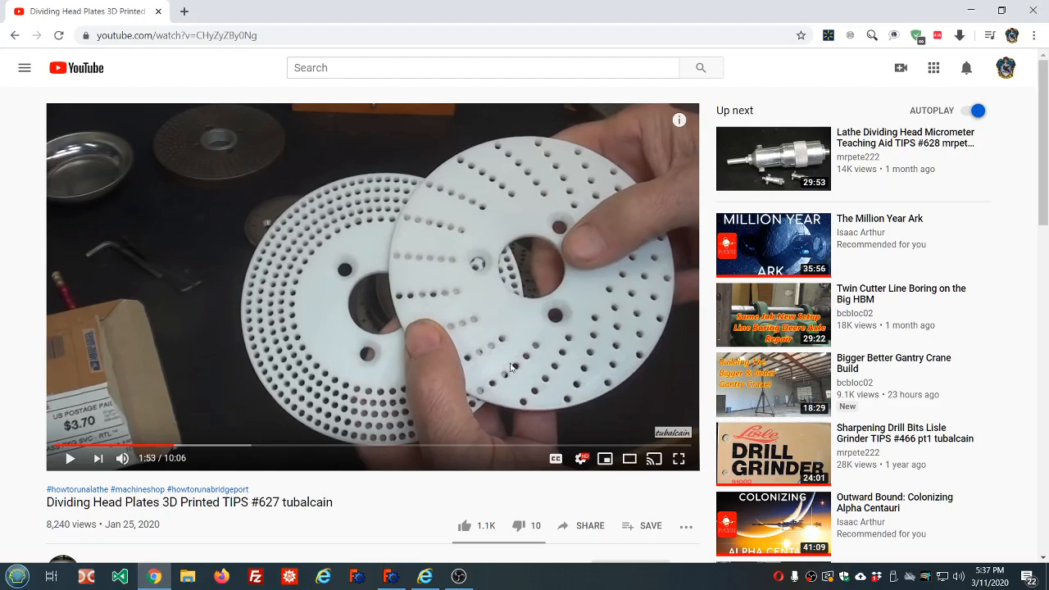
pyautogui.click(390, 576)
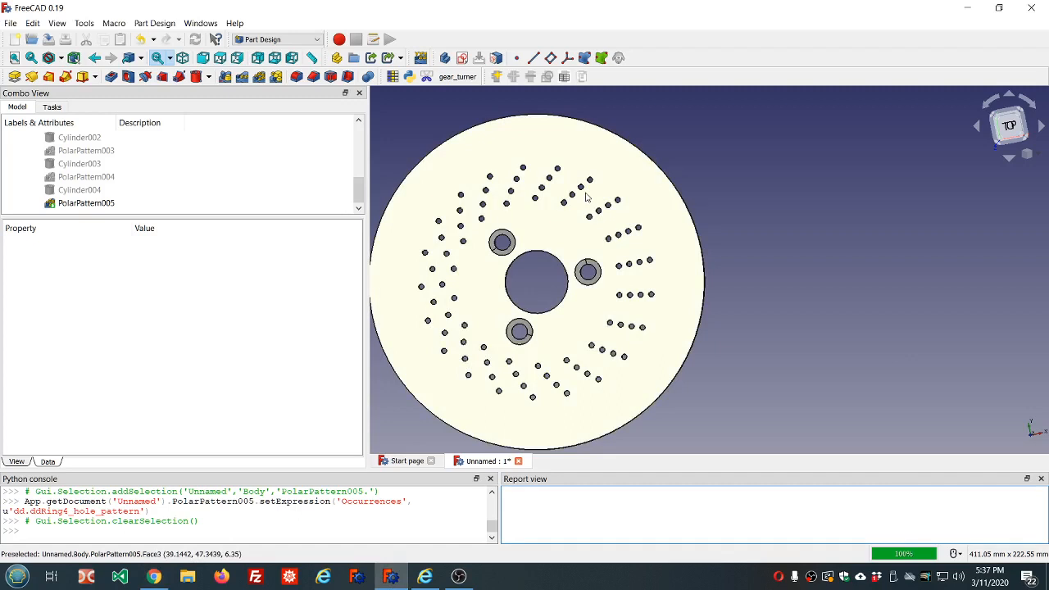
pyautogui.scroll(-2, 586, 197)
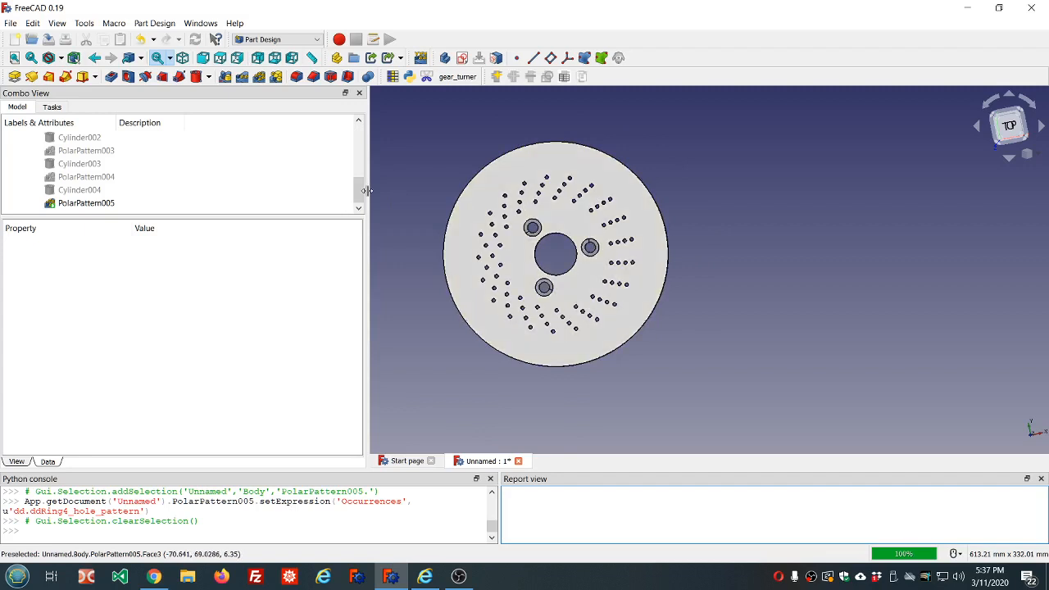
pyautogui.scroll(5, 280, 179)
pyautogui.scroll(-5, 280, 179)
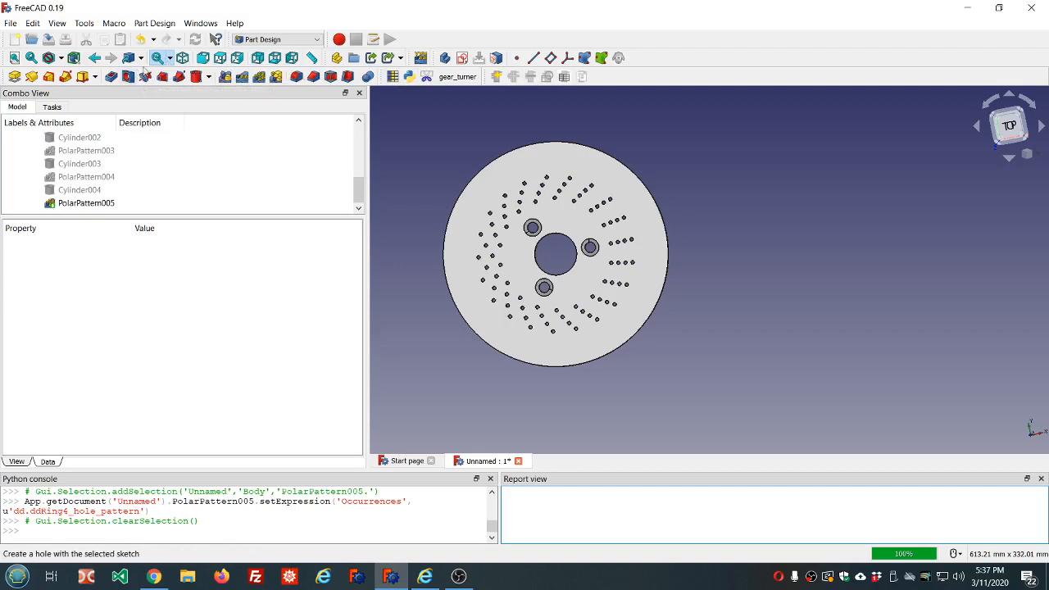
# Look up the DynamicData workbench in the Addon manager and close the manager
pyautogui.click(84, 24)
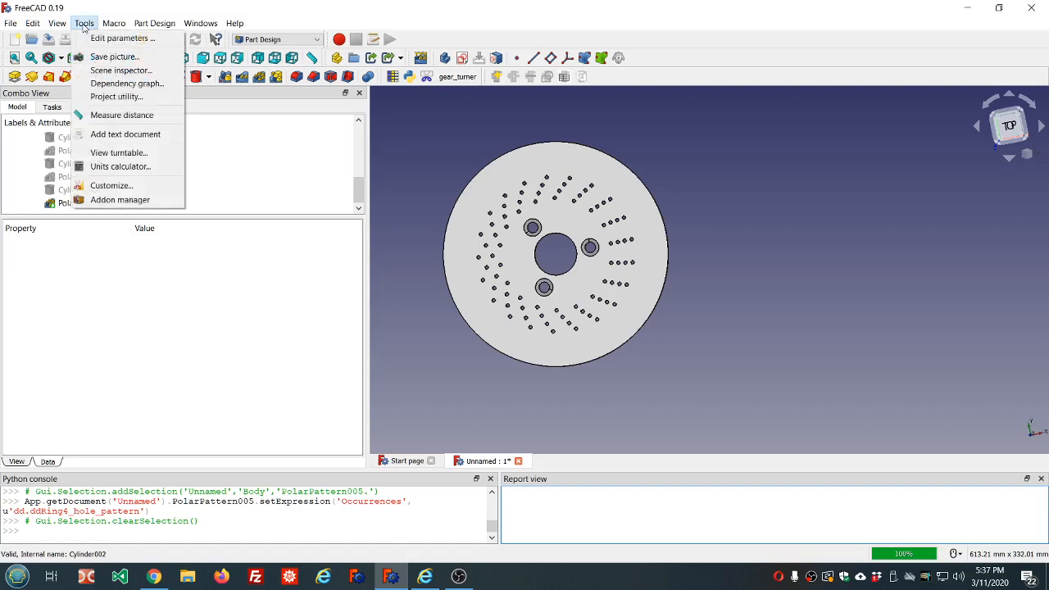
pyautogui.click(120, 199)
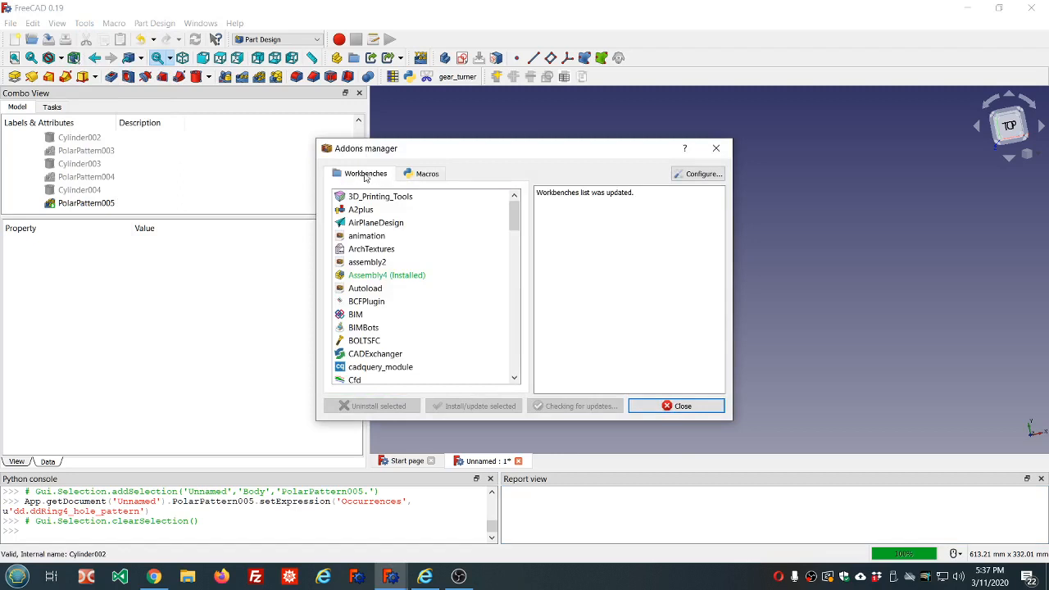
pyautogui.scroll(-3, 381, 257)
pyautogui.scroll(-4, 381, 256)
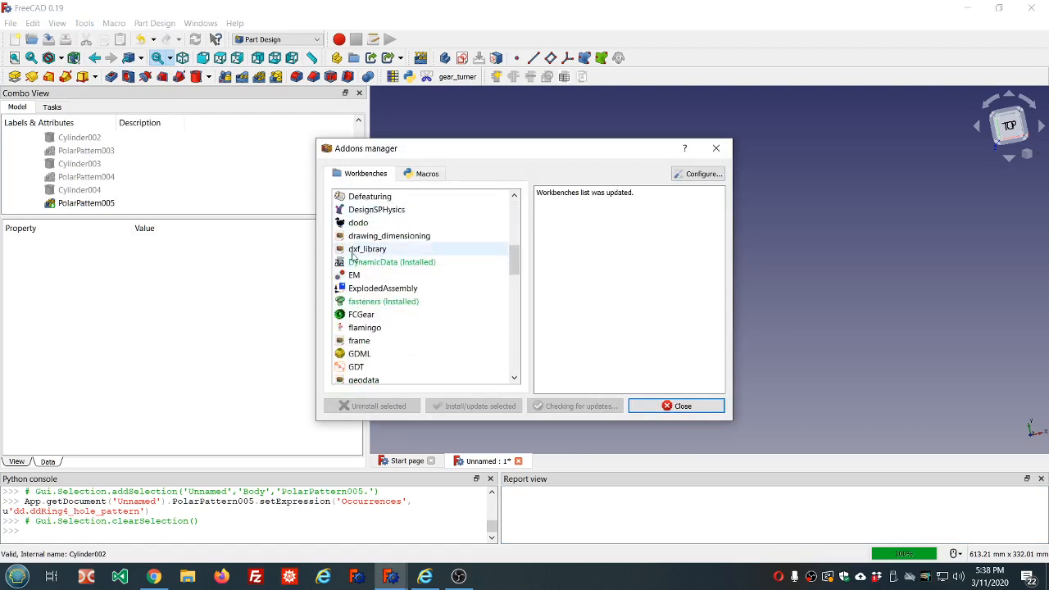
pyautogui.click(376, 263)
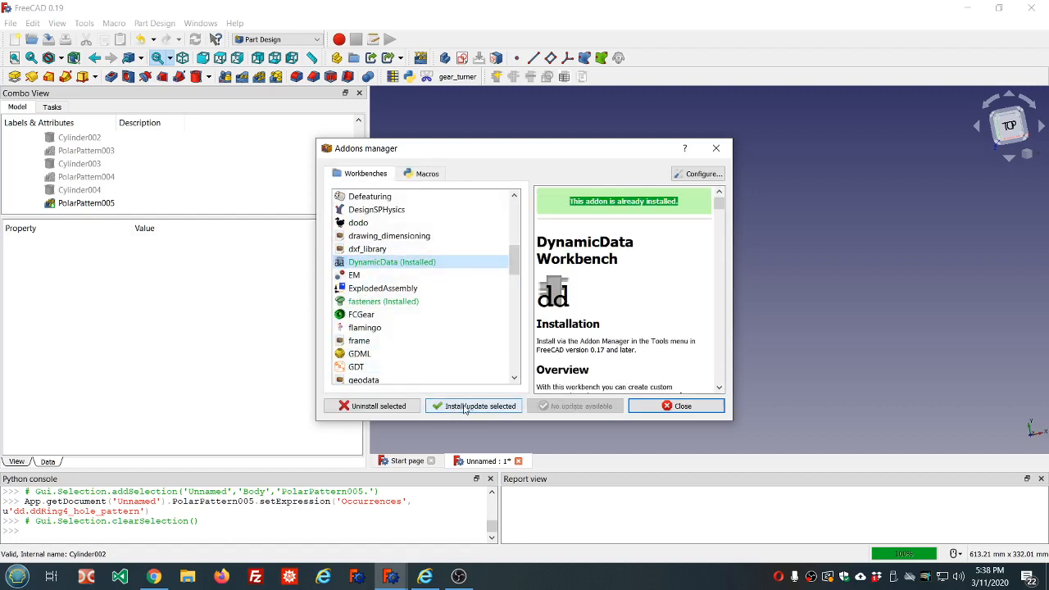
pyautogui.click(680, 406)
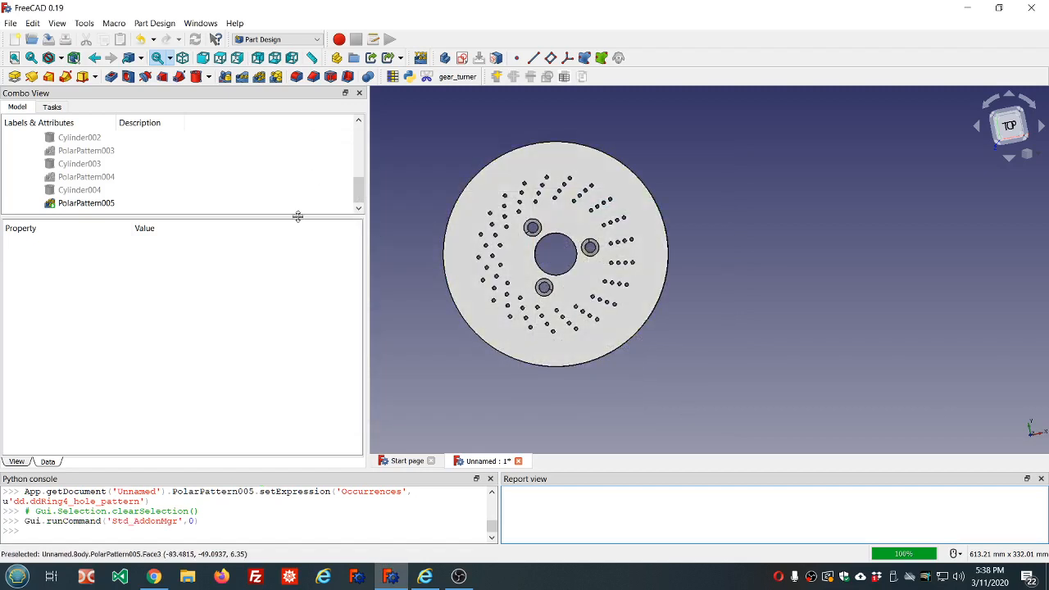
# Add an integer property named ring5_hole_pattern with the value 22 to the dd object
pyautogui.moveTo(297, 216); pyautogui.dragTo(299, 276)
pyautogui.scroll(3, 279, 204)
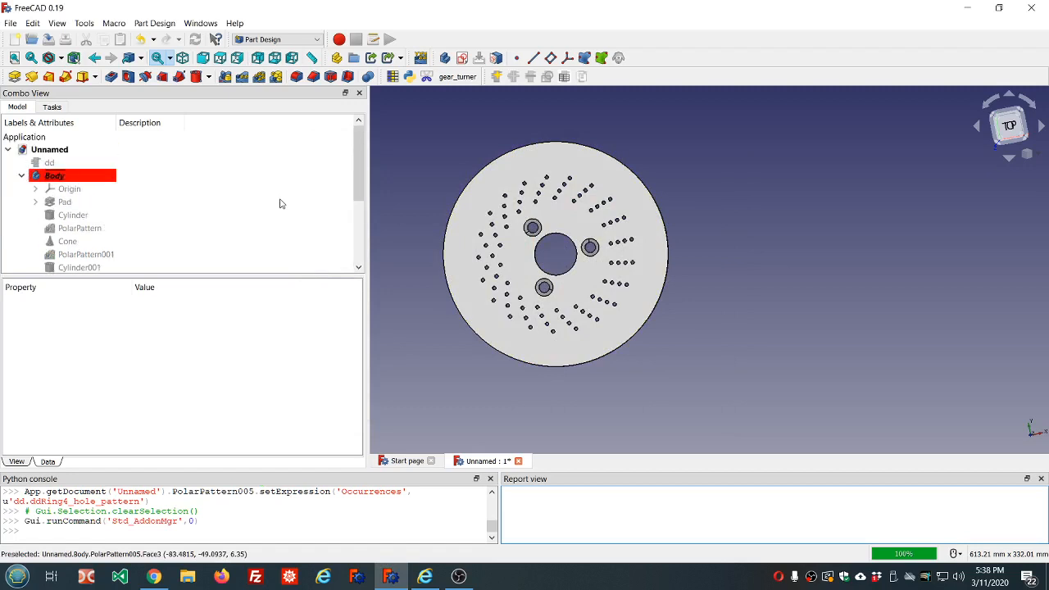
pyautogui.click(164, 162)
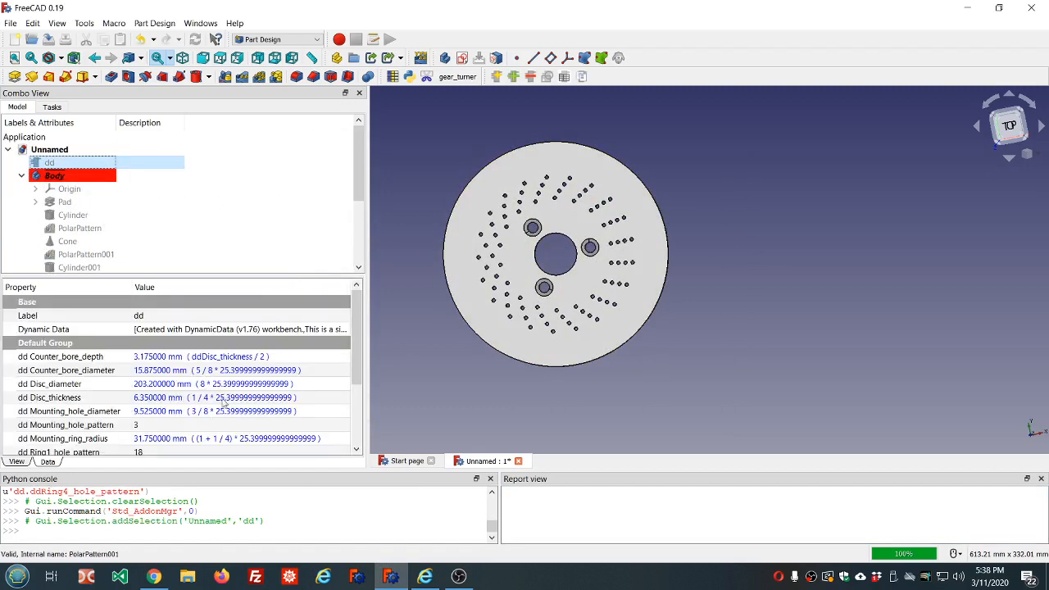
pyautogui.scroll(-3, 223, 399)
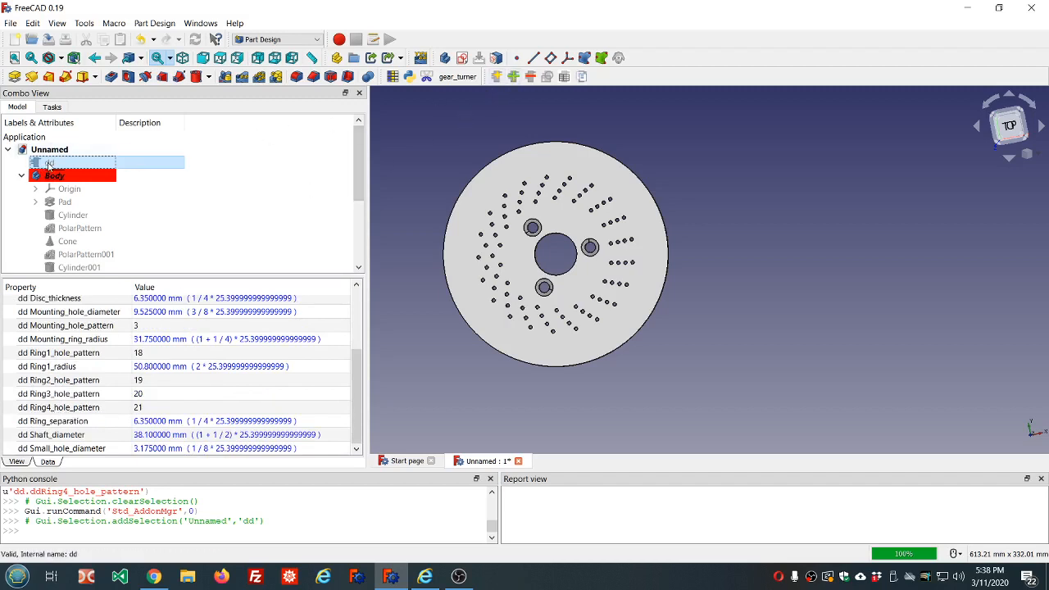
pyautogui.click(512, 77)
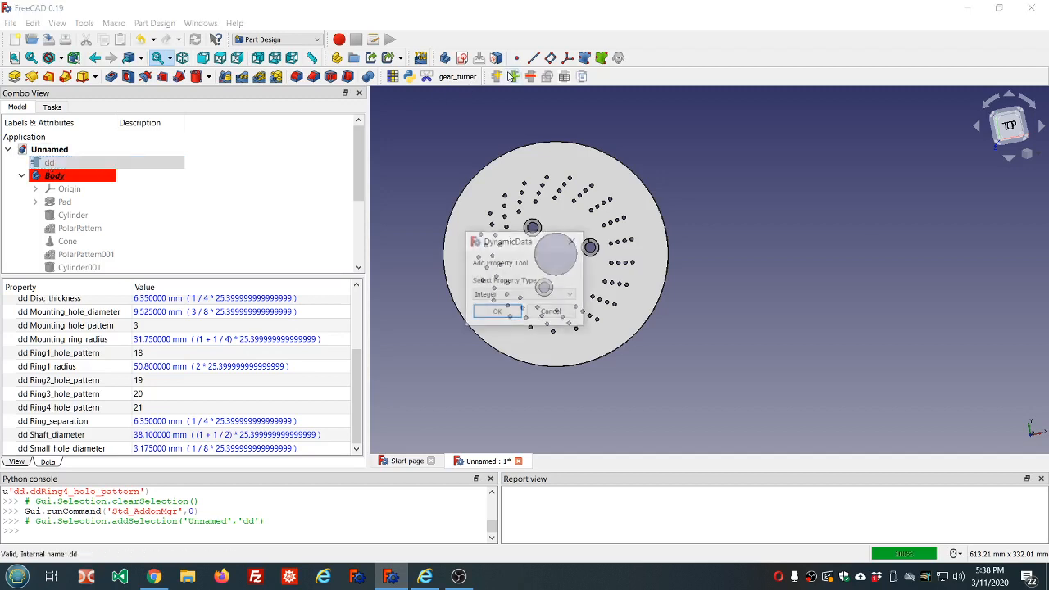
pyautogui.click(495, 314)
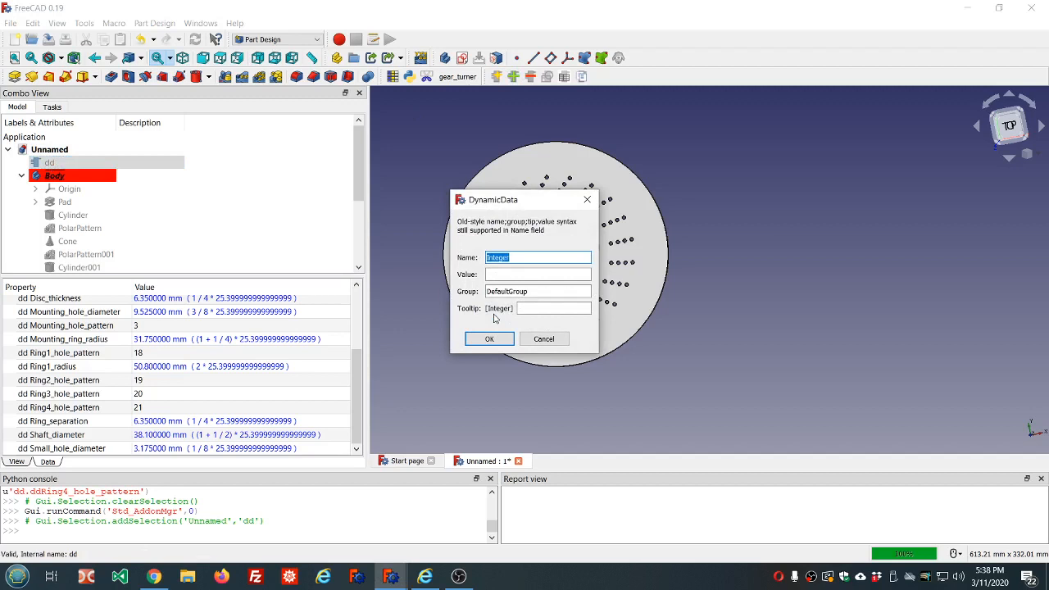
pyautogui.write('r')
pyautogui.write('ing5_hole_pattern')
pyautogui.click(509, 275)
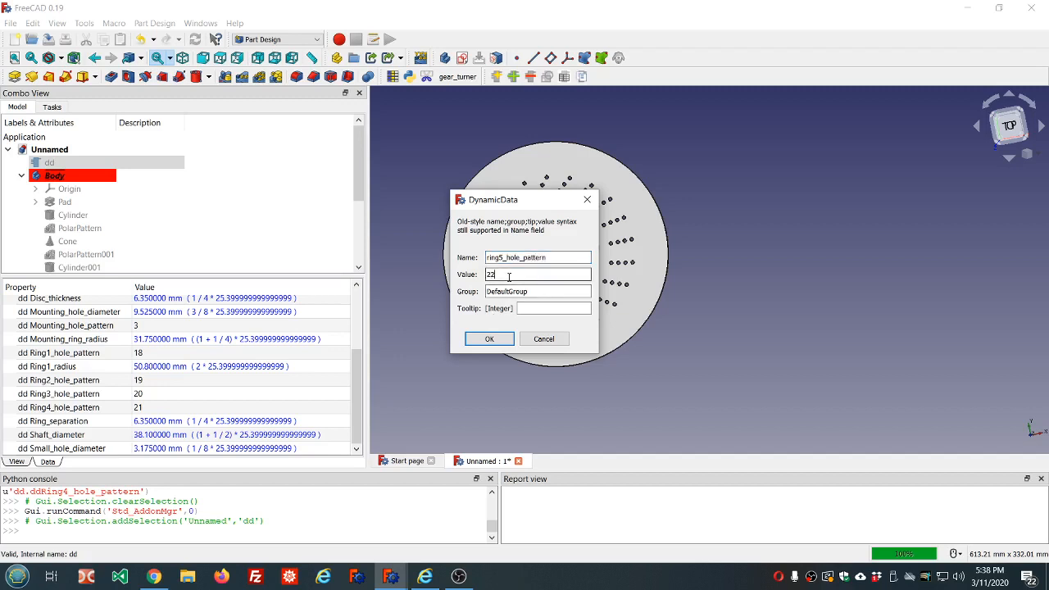
pyautogui.click(489, 339)
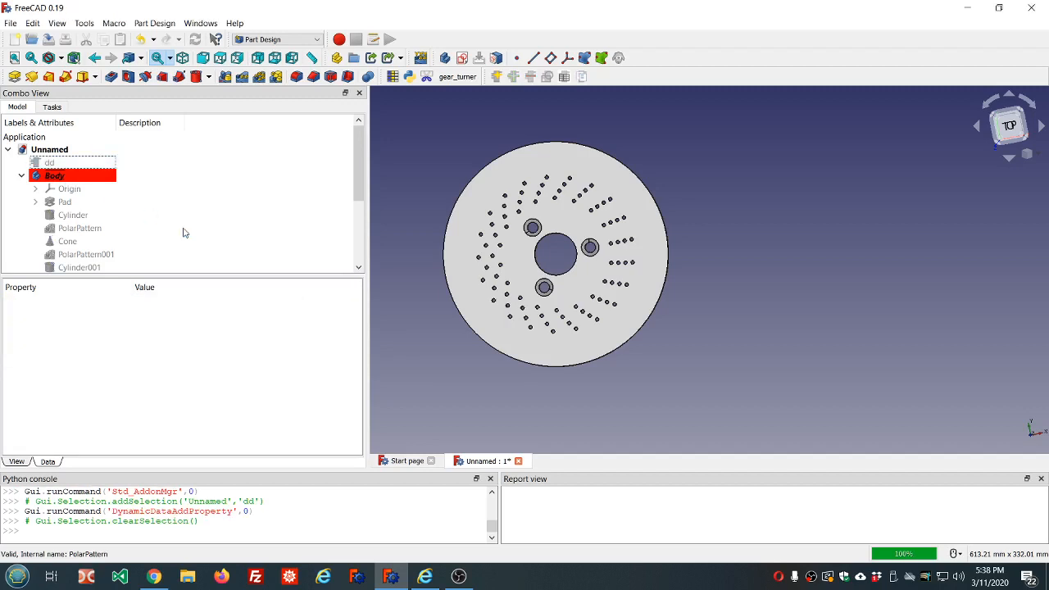
# Save the document as 043_dividing_head_plate in the youtube folder
pyautogui.click(49, 41)
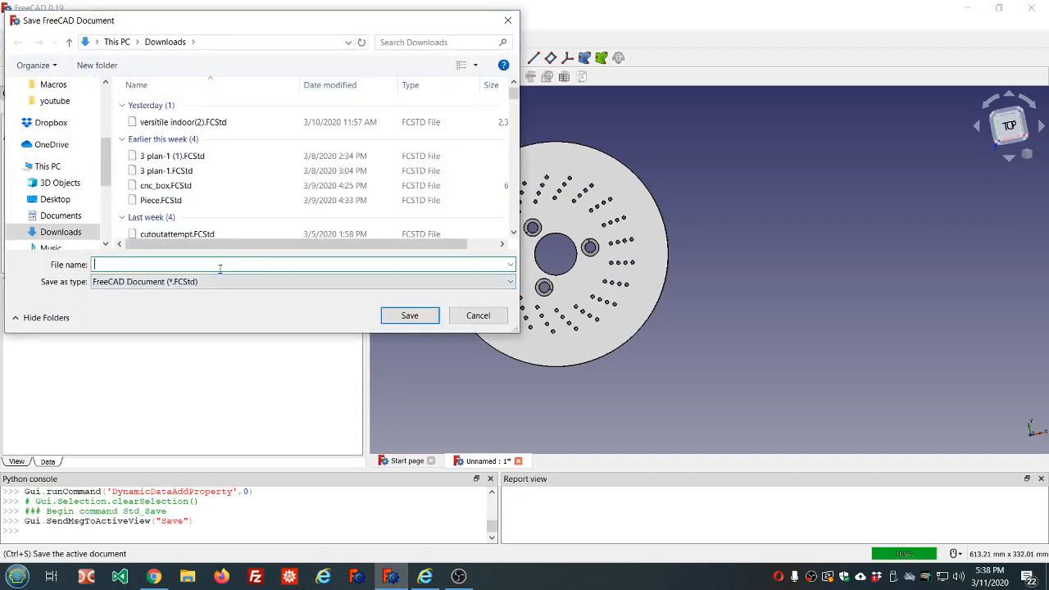
pyautogui.click(54, 100)
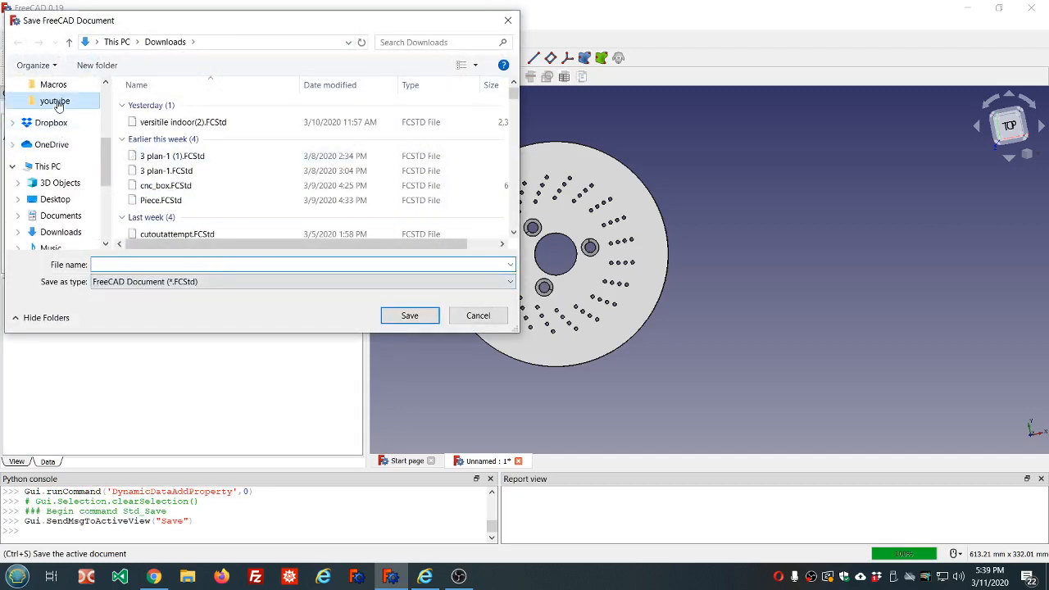
pyautogui.scroll(-10, 293, 135)
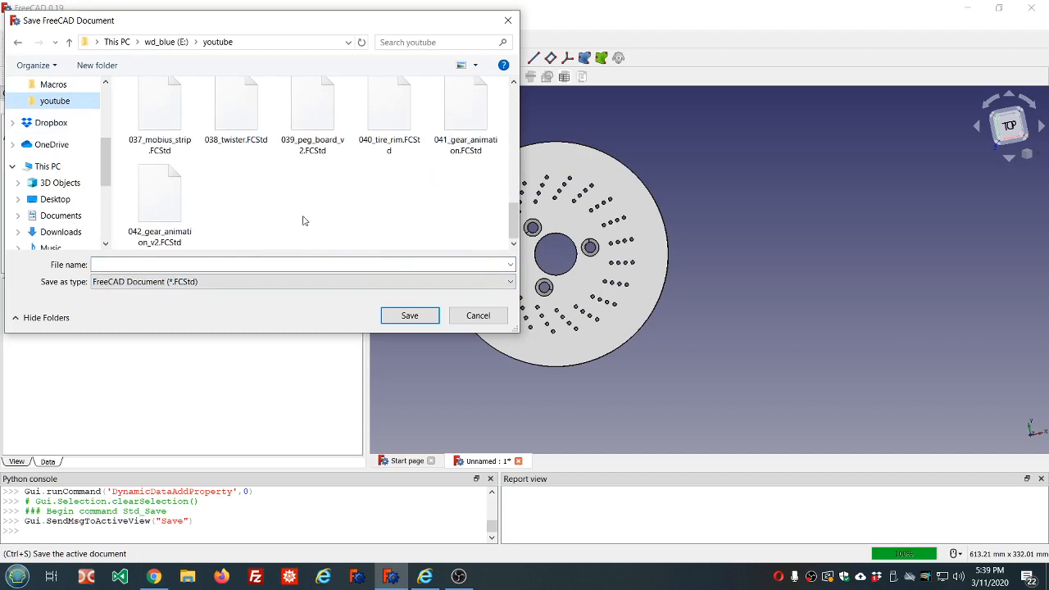
pyautogui.click(239, 266)
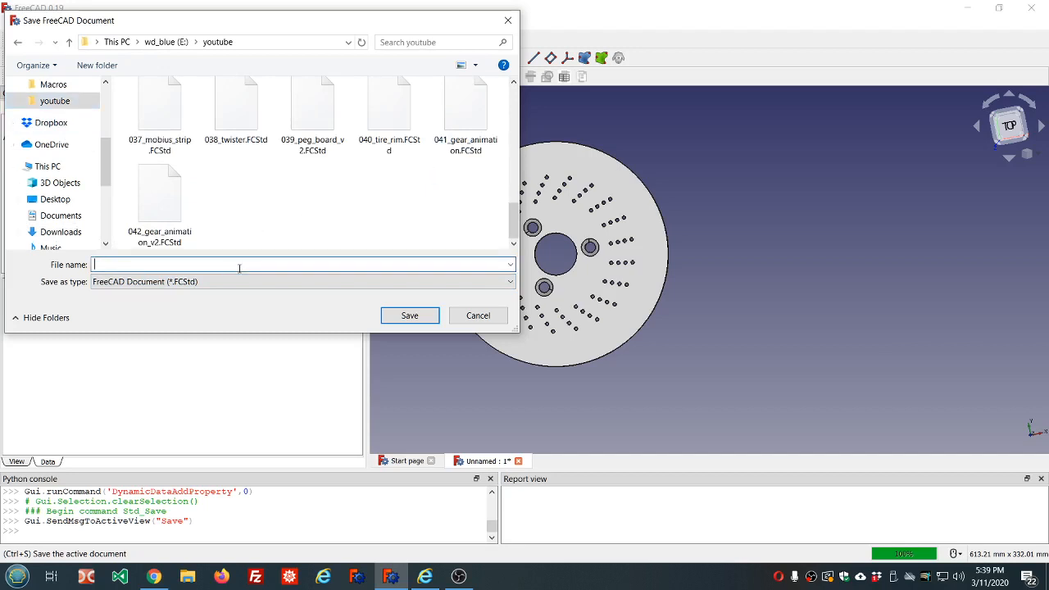
pyautogui.write('043_dividing_head_plate')
pyautogui.press('Return')
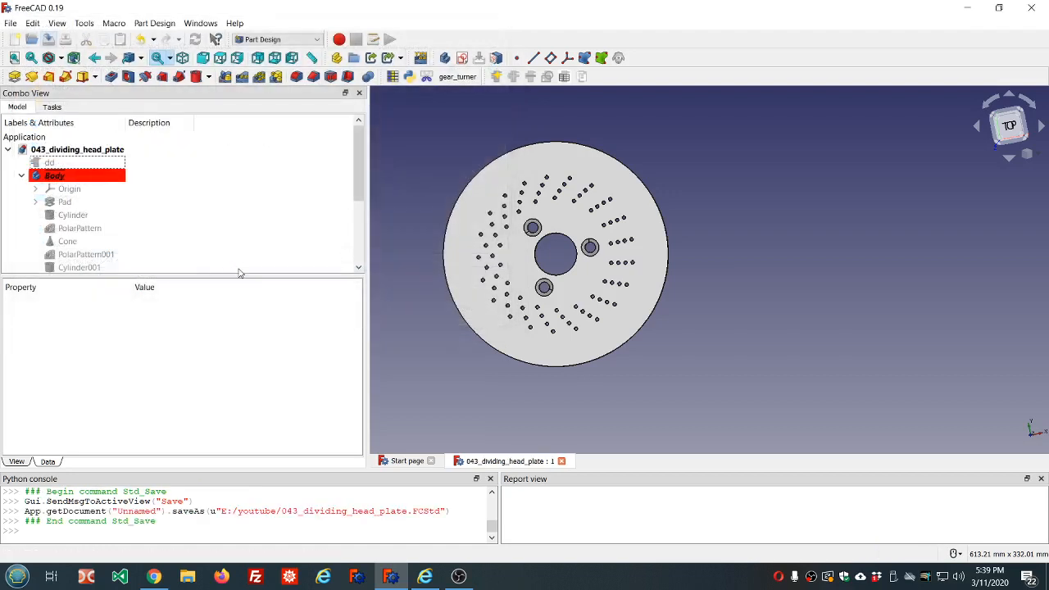
# Add an integer property named ring6_hole_pattern to the dd object and give it a hole count
pyautogui.scroll(-3, 263, 176)
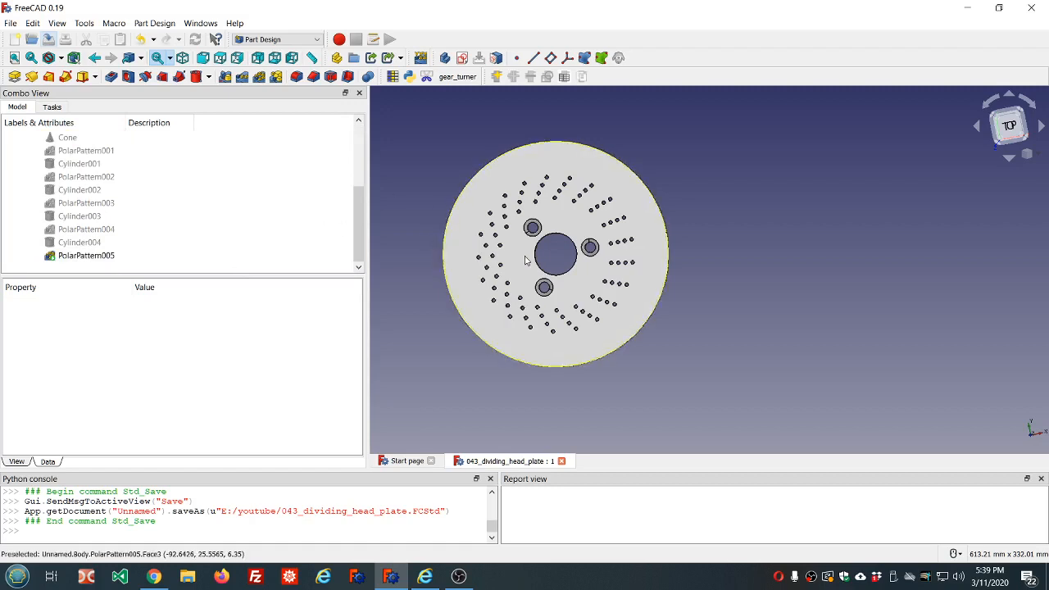
pyautogui.scroll(3, 524, 236)
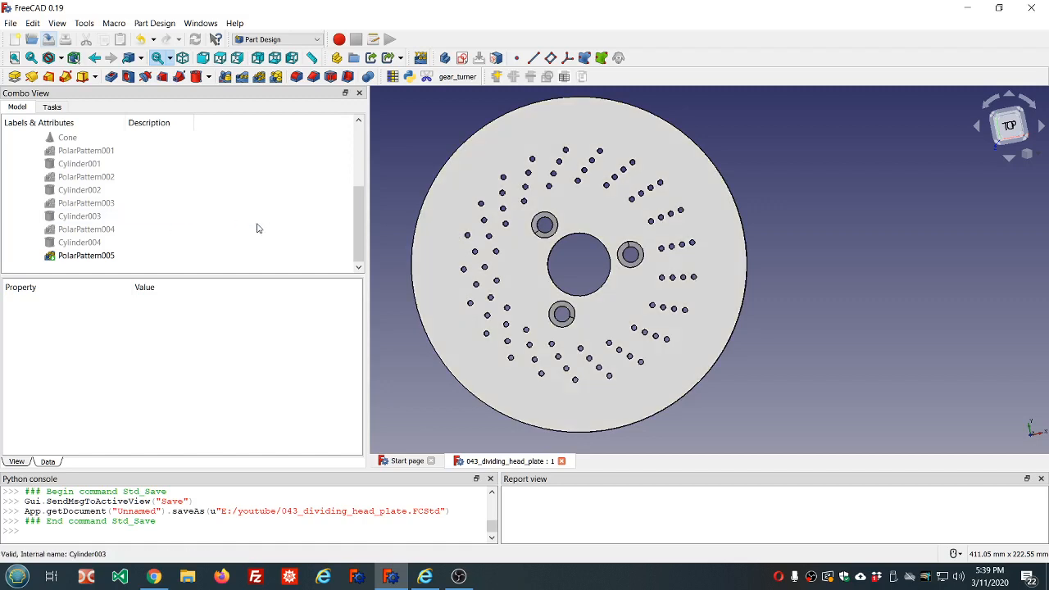
pyautogui.scroll(3, 256, 228)
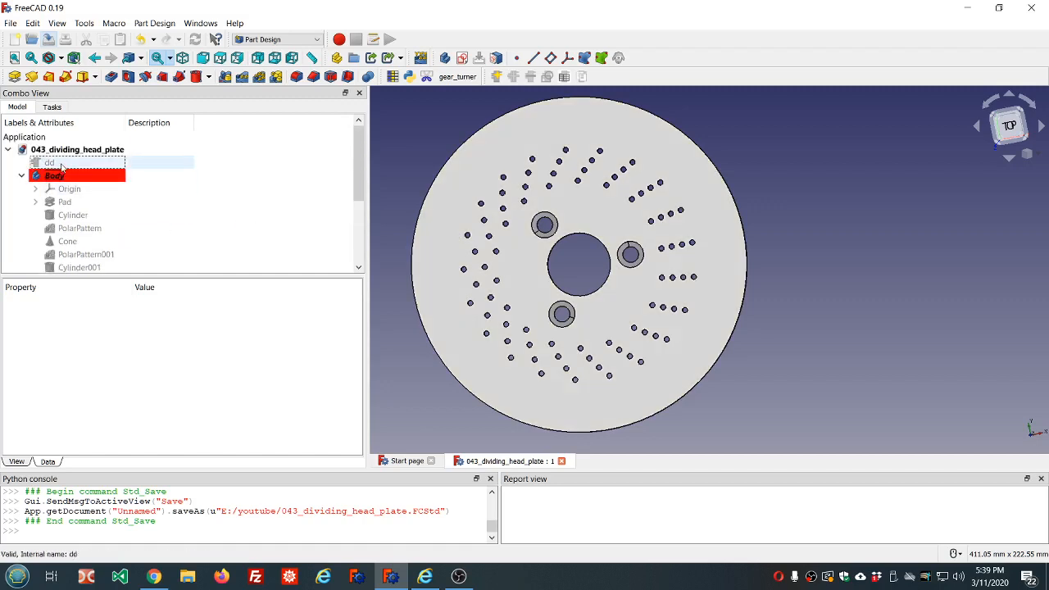
pyautogui.click(61, 164)
pyautogui.scroll(-3, 241, 403)
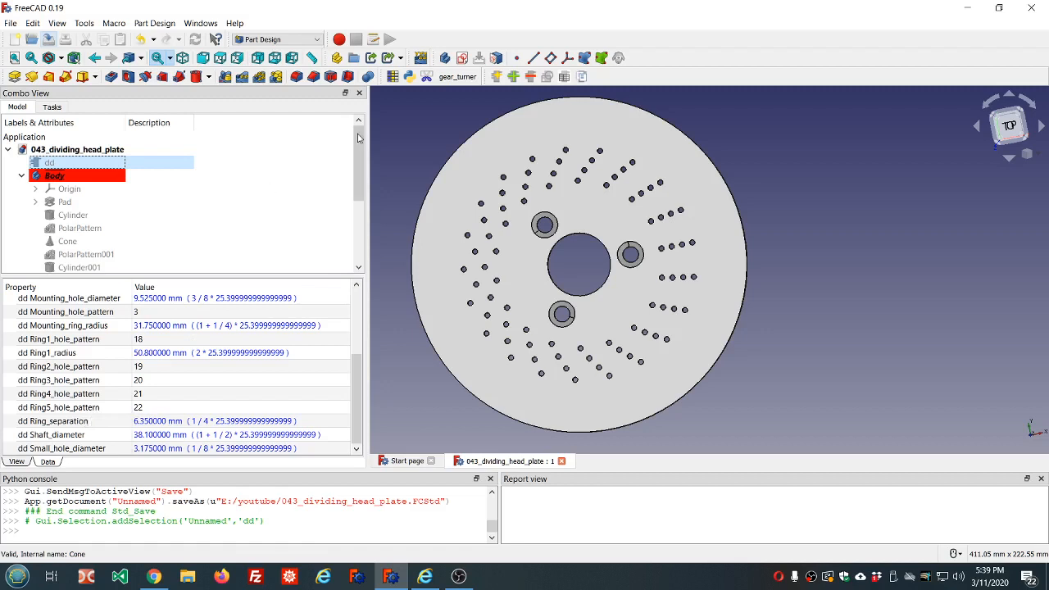
pyautogui.click(511, 77)
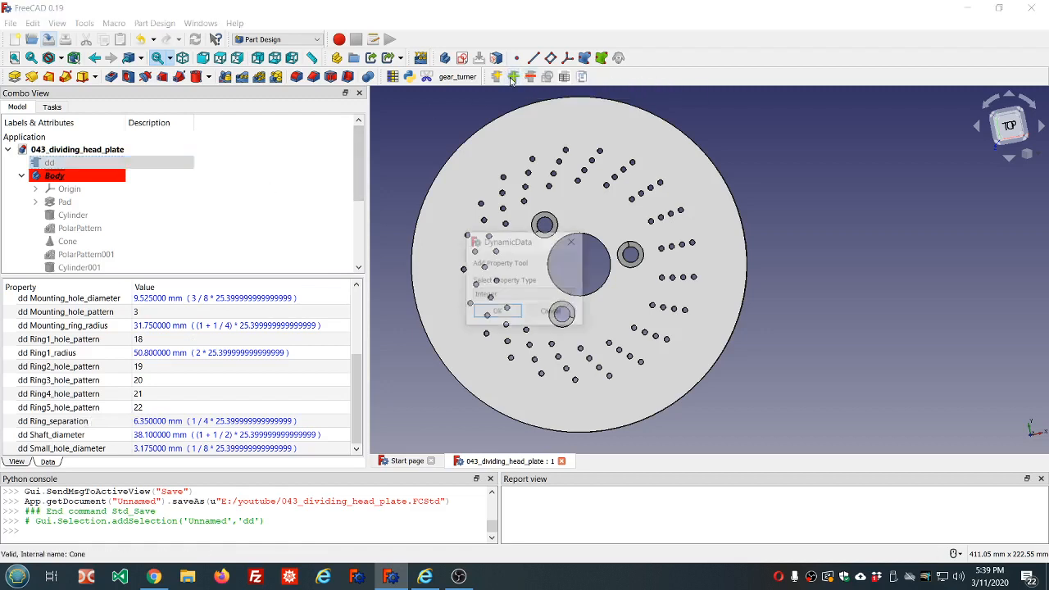
pyautogui.click(496, 312)
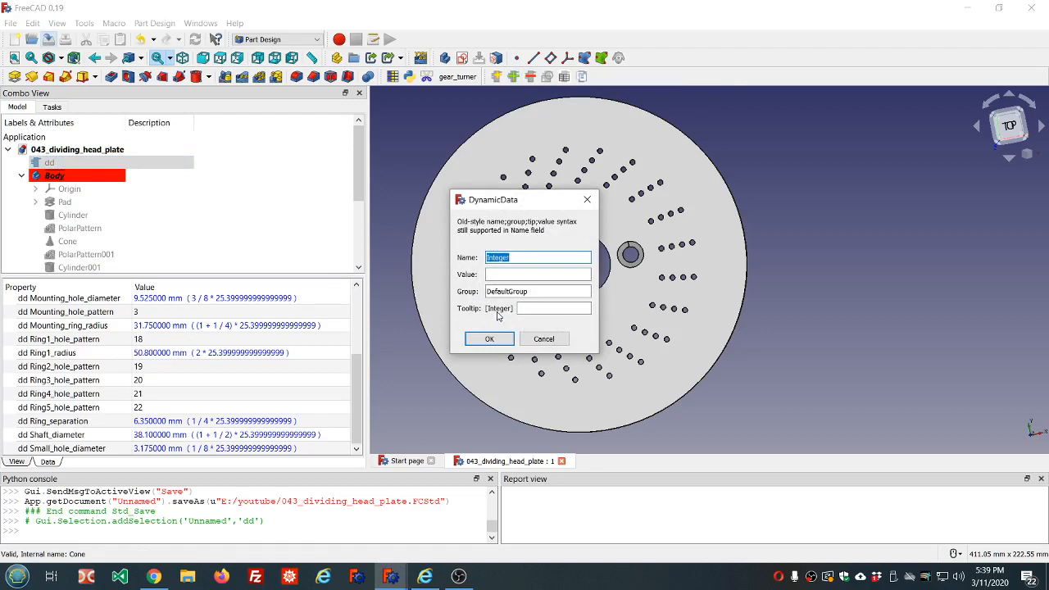
pyautogui.write('ring6_hole_pat')
pyautogui.click(507, 278)
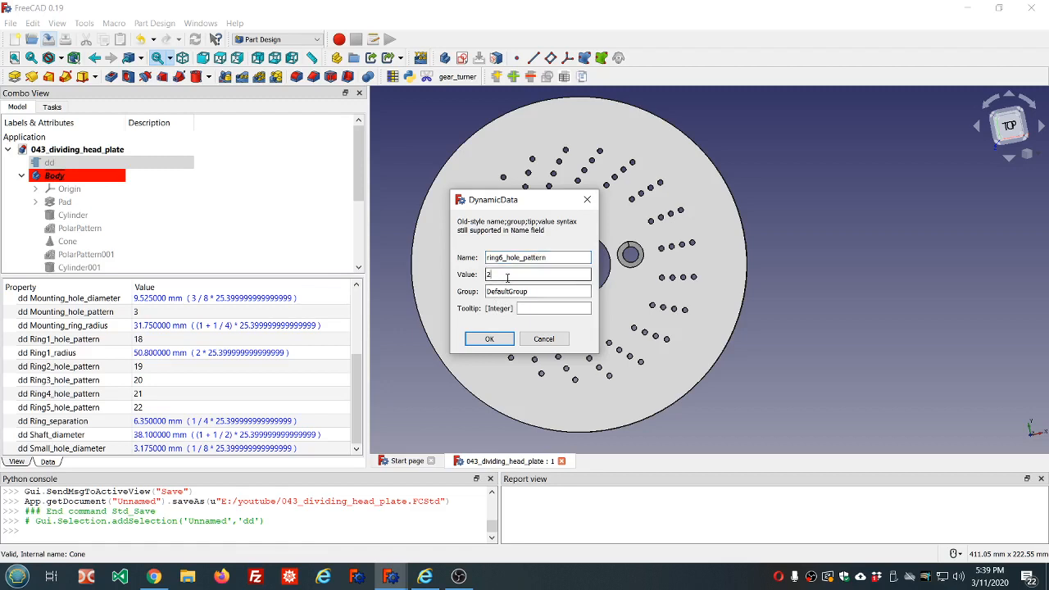
pyautogui.click(490, 338)
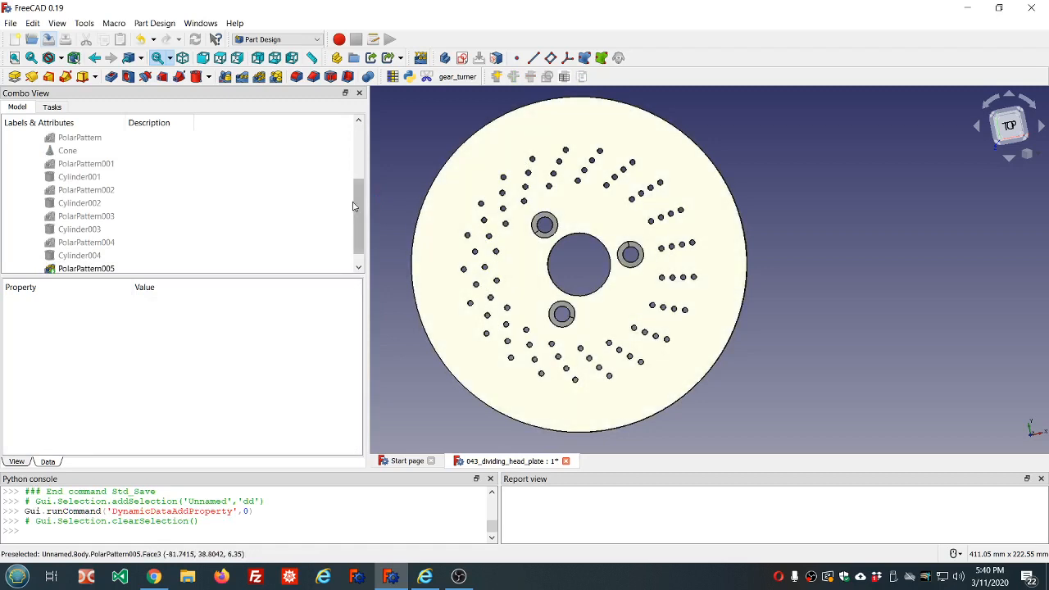
# Start a new subtractive cylinder in the body and attach it to the XY plane
pyautogui.moveTo(358, 201); pyautogui.dragTo(360, 229)
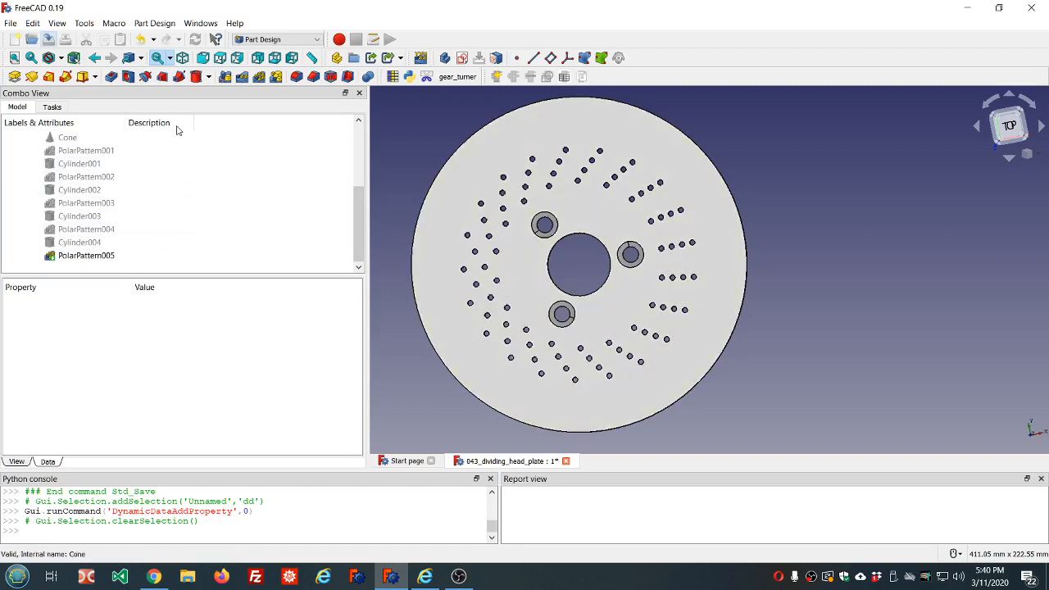
pyautogui.click(208, 77)
pyautogui.click(224, 105)
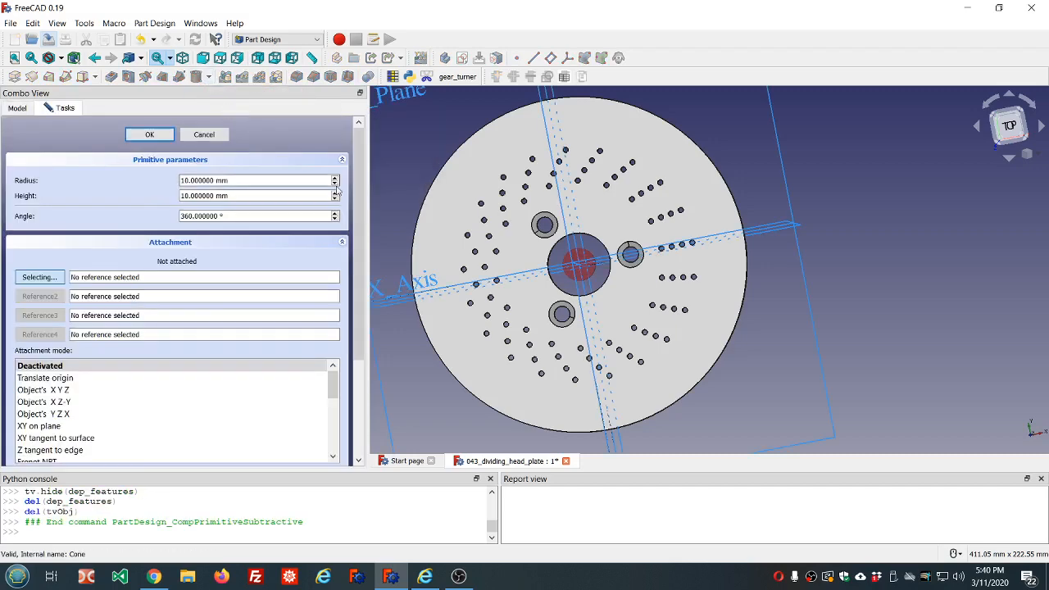
pyautogui.scroll(-4, 413, 146)
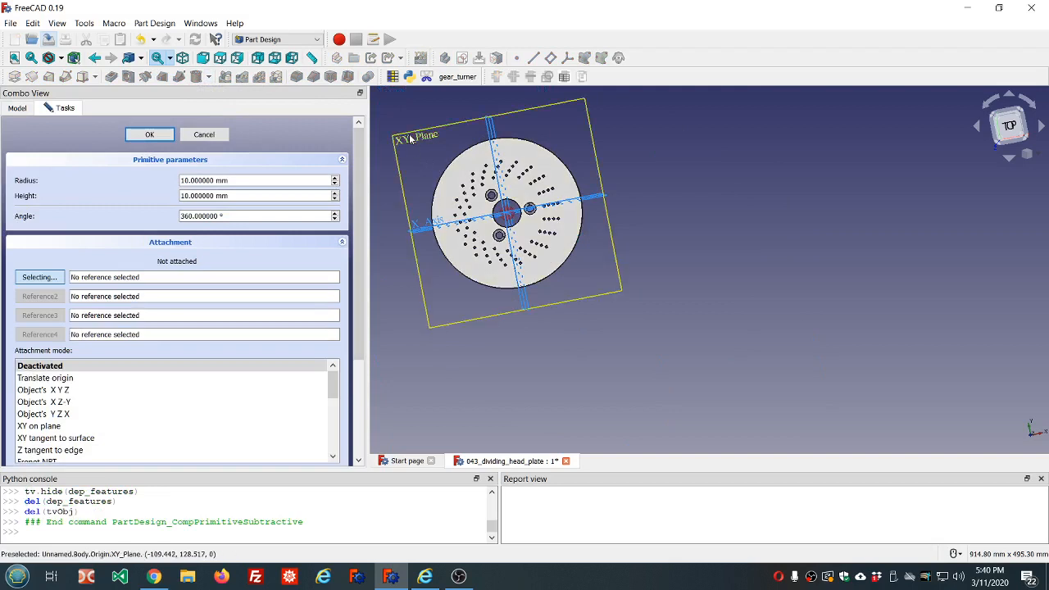
pyautogui.click(412, 140)
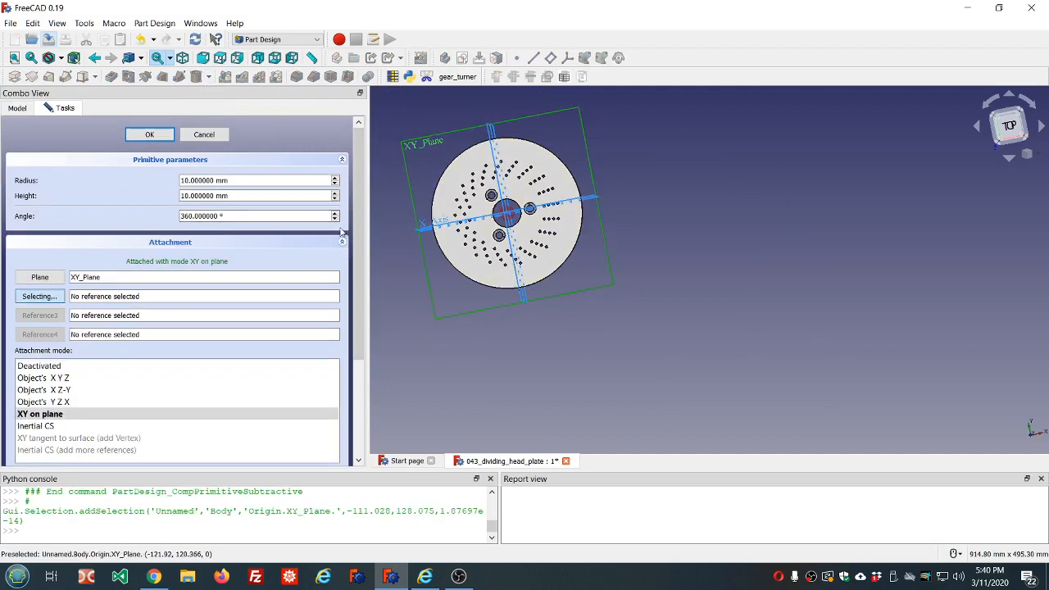
# Begin a formula for the cylinder's attachment offset in the x-direction with dd.ddRing1_radius
pyautogui.moveTo(359, 233); pyautogui.dragTo(372, 326)
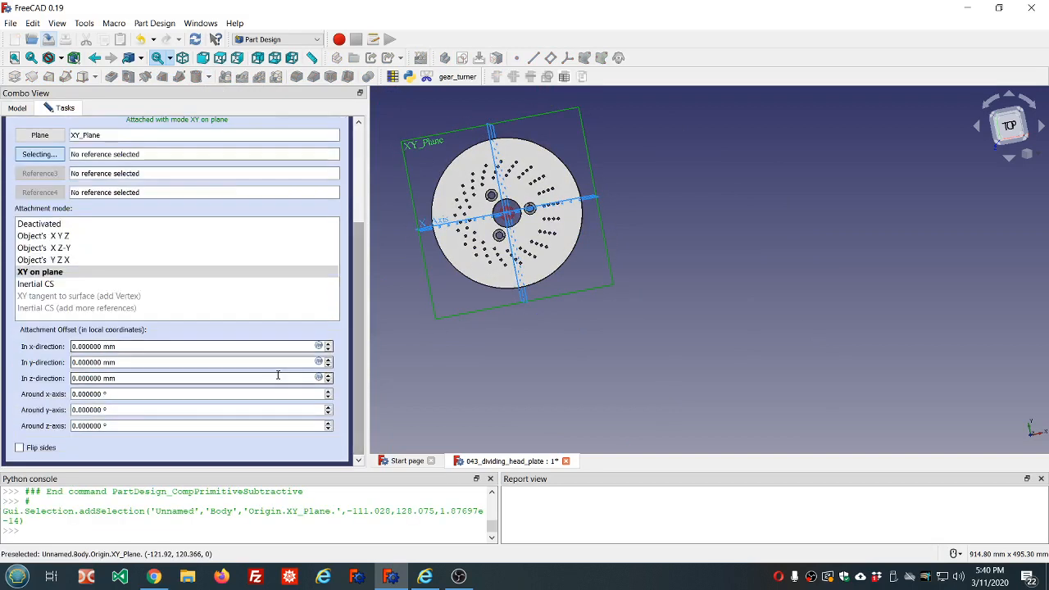
pyautogui.click(319, 345)
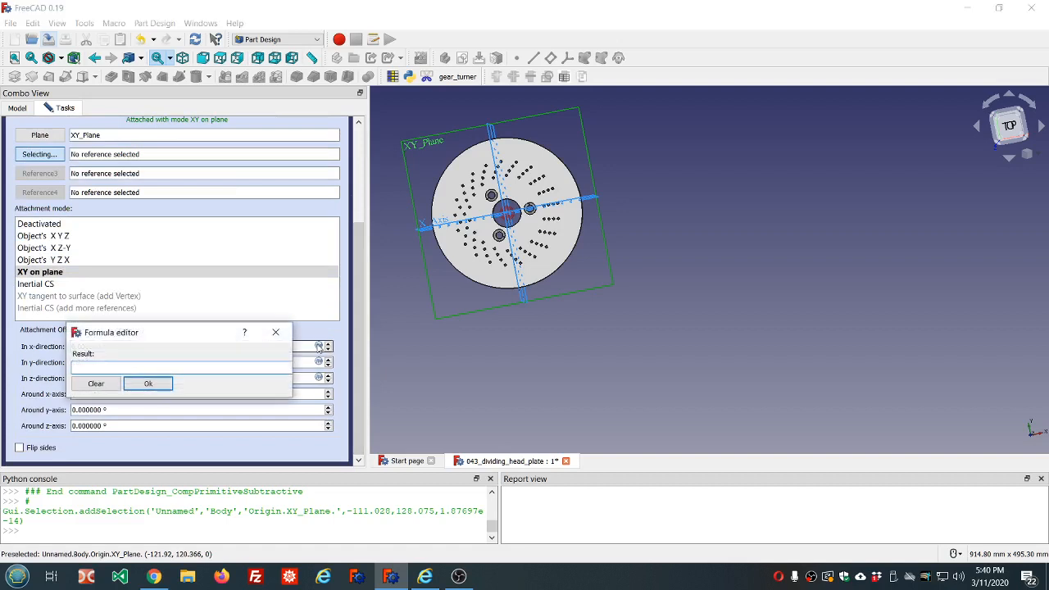
pyautogui.write('dd.dd')
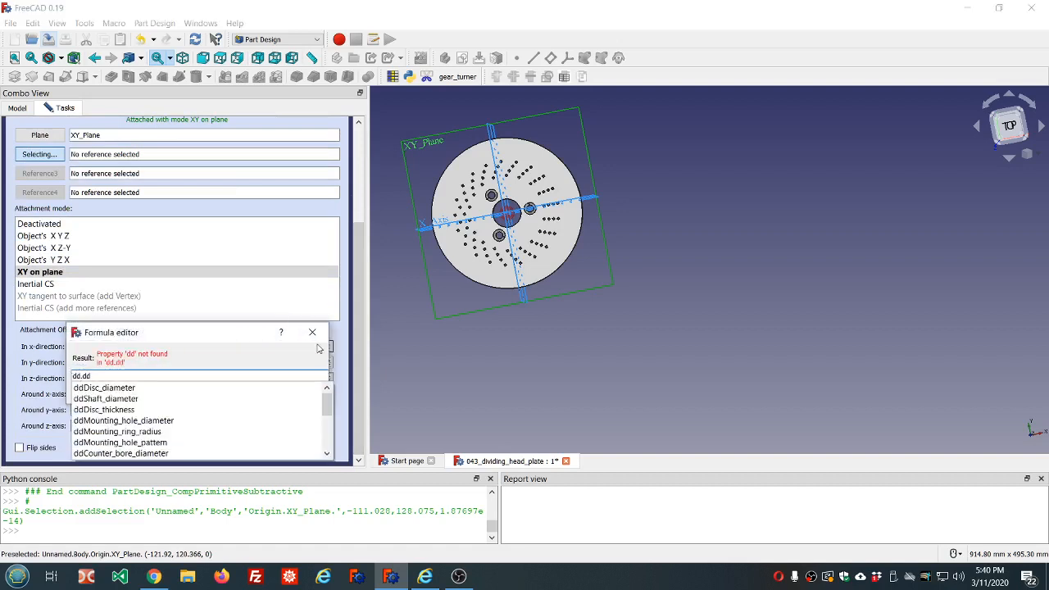
pyautogui.press('Down')
pyautogui.press('Down')
pyautogui.press('Down')
pyautogui.press('Down')
pyautogui.press('Down')
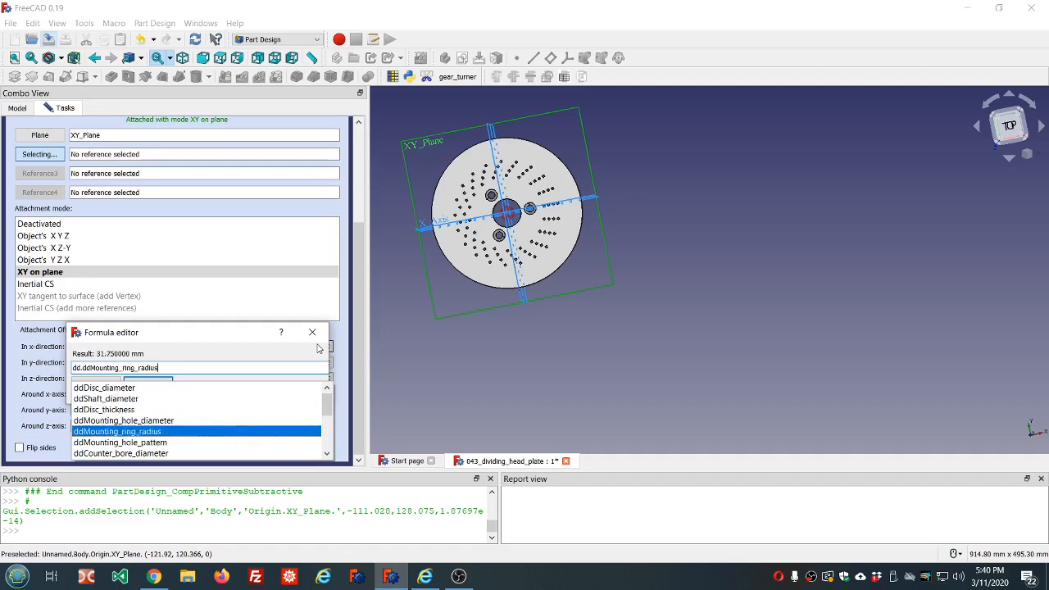
pyautogui.press('Down')
pyautogui.press('Down')
pyautogui.press('Down')
pyautogui.press('Down')
pyautogui.press('Down')
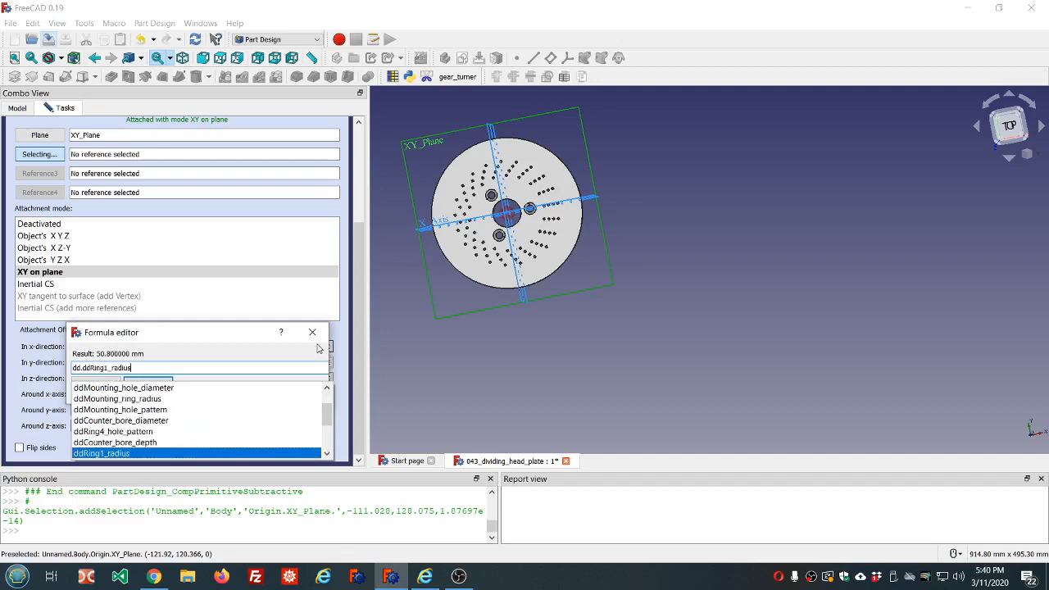
pyautogui.press('Return')
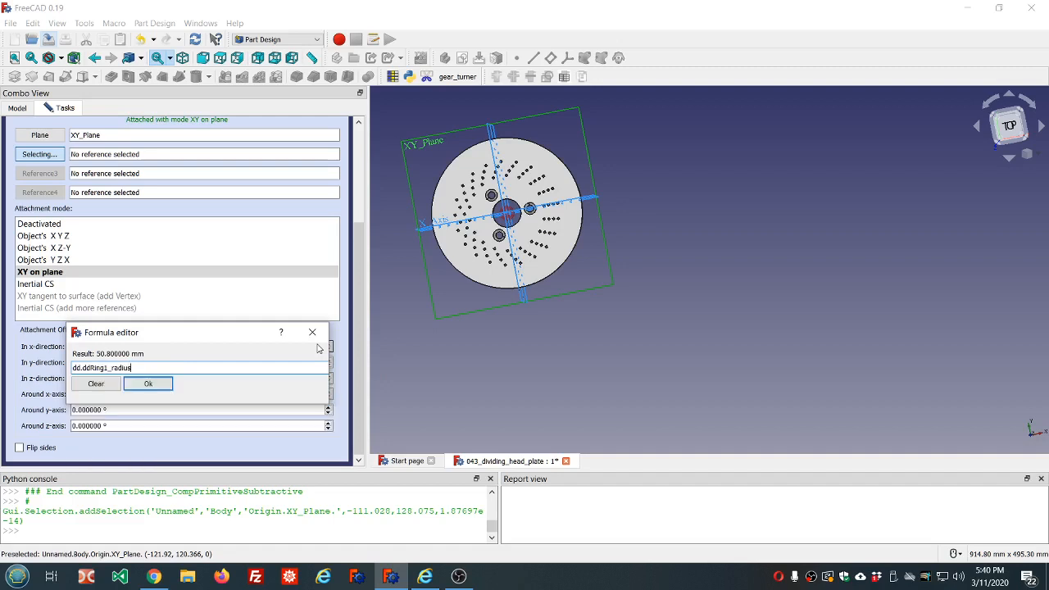
# Complete the x-direction offset formula as dd.ddRing1_radius+dd.ddRing_separation*4 and accept the subtractive cylinder
pyautogui.write('+')
pyautogui.write('dd')
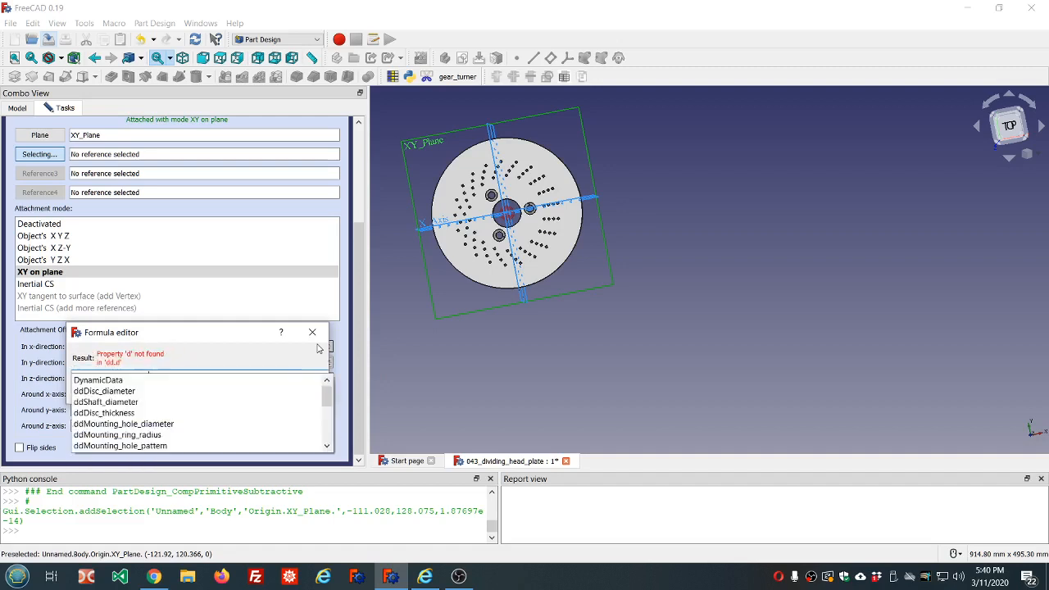
pyautogui.press('Down')
pyautogui.press('Down')
pyautogui.press('Down')
pyautogui.press('Down')
pyautogui.press('Down')
pyautogui.press('Down')
pyautogui.press('Down')
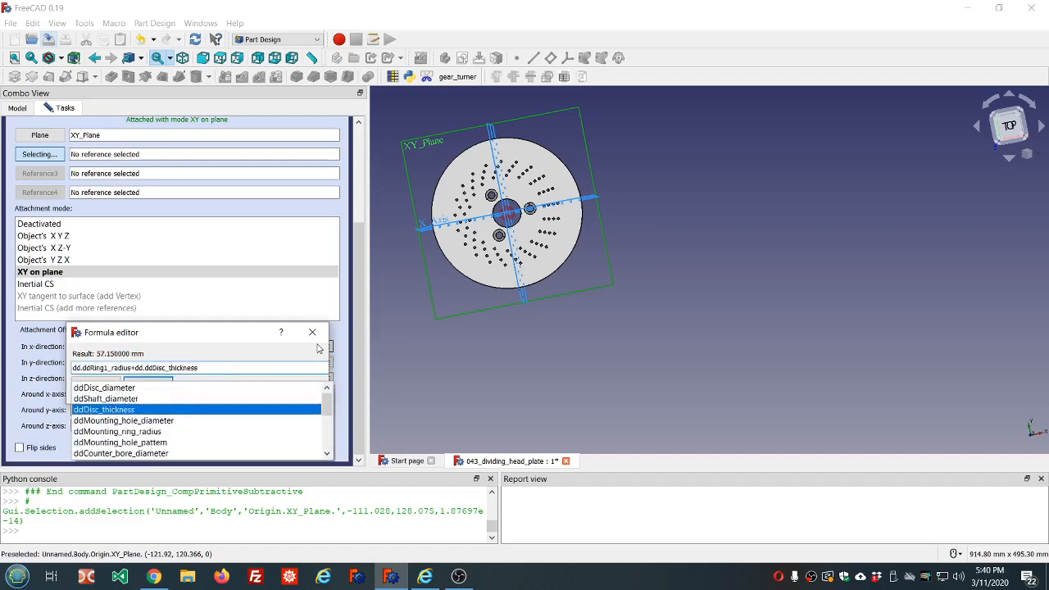
pyautogui.press('Down')
pyautogui.press('Down')
pyautogui.press('Down')
pyautogui.press('Down')
pyautogui.press('Down')
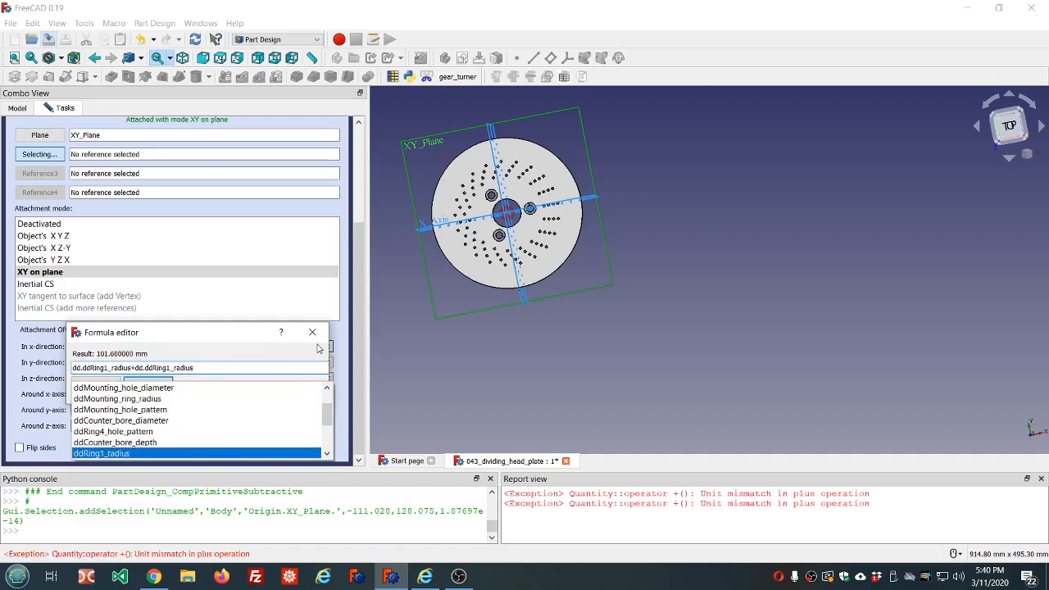
pyautogui.press('Down')
pyautogui.press('Down')
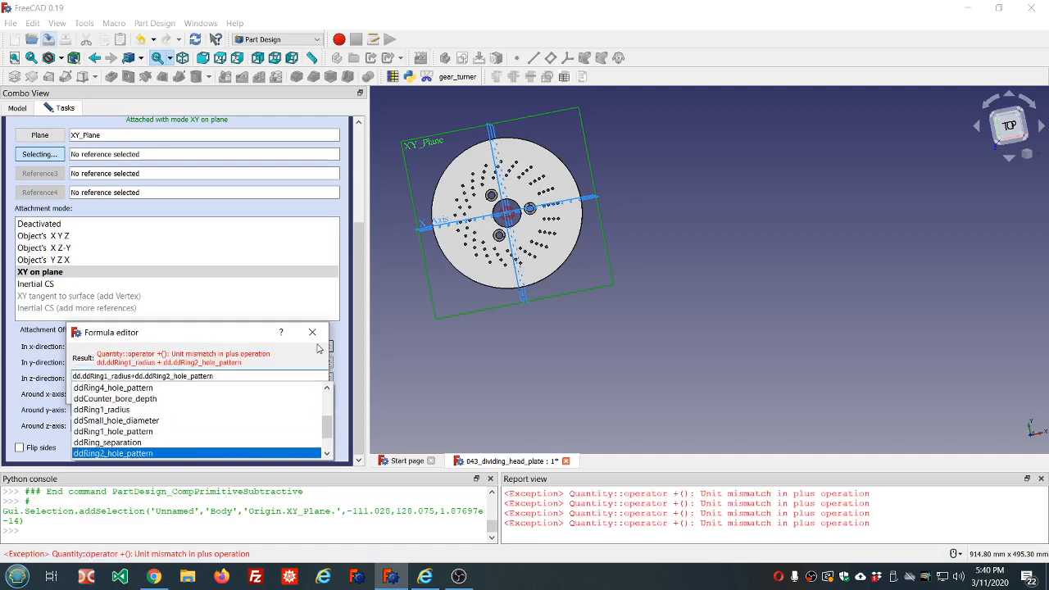
pyautogui.press('Up')
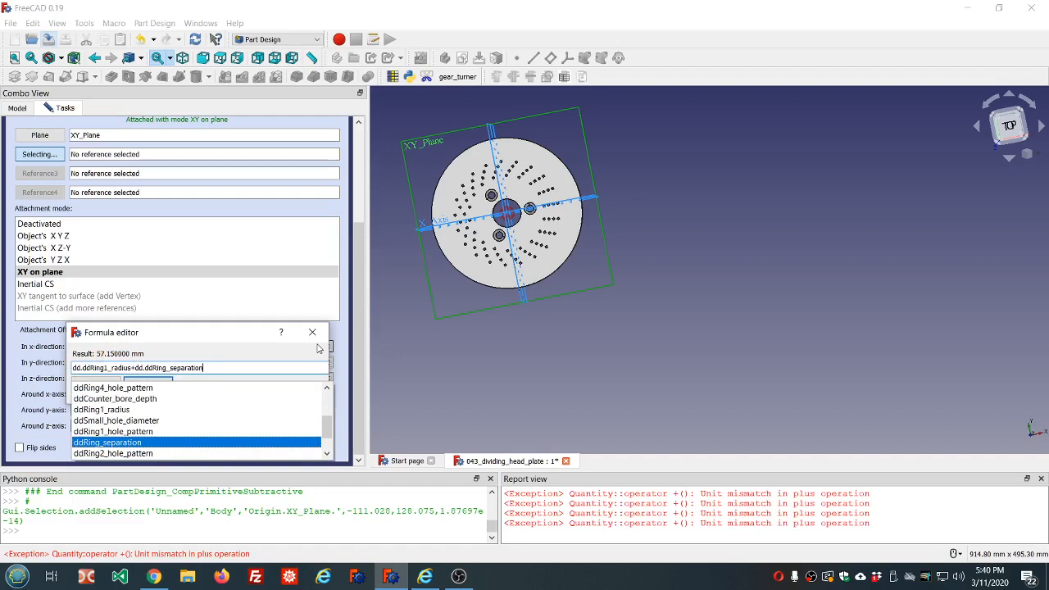
pyautogui.write('*')
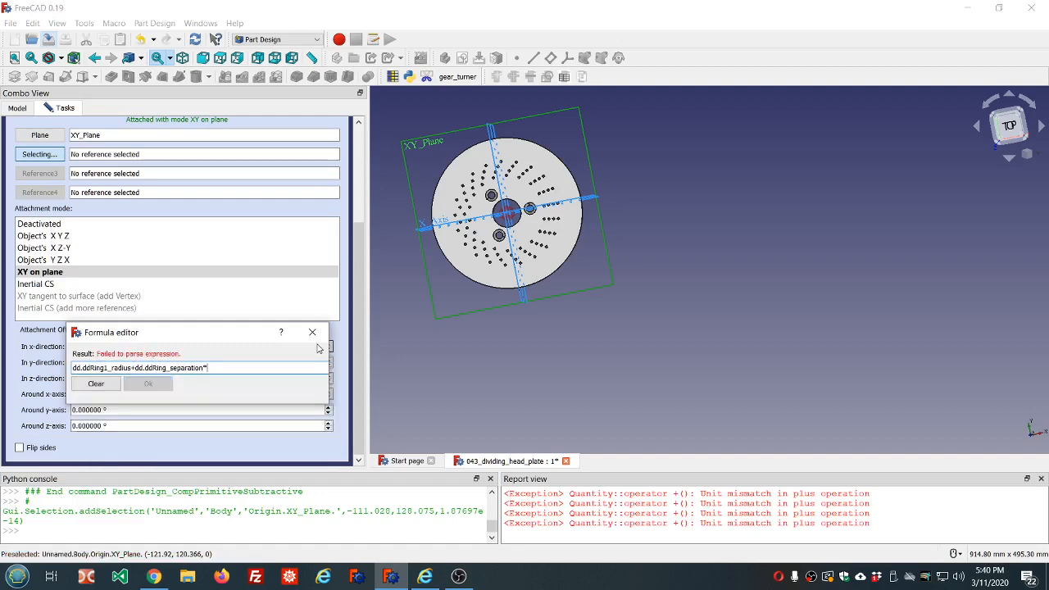
pyautogui.write('4')
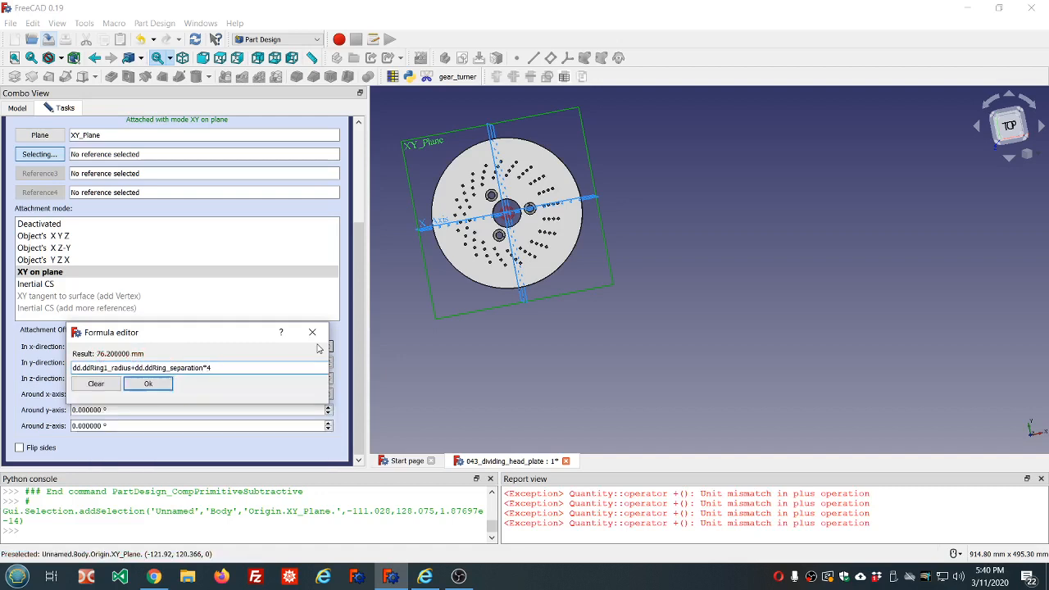
pyautogui.click(147, 384)
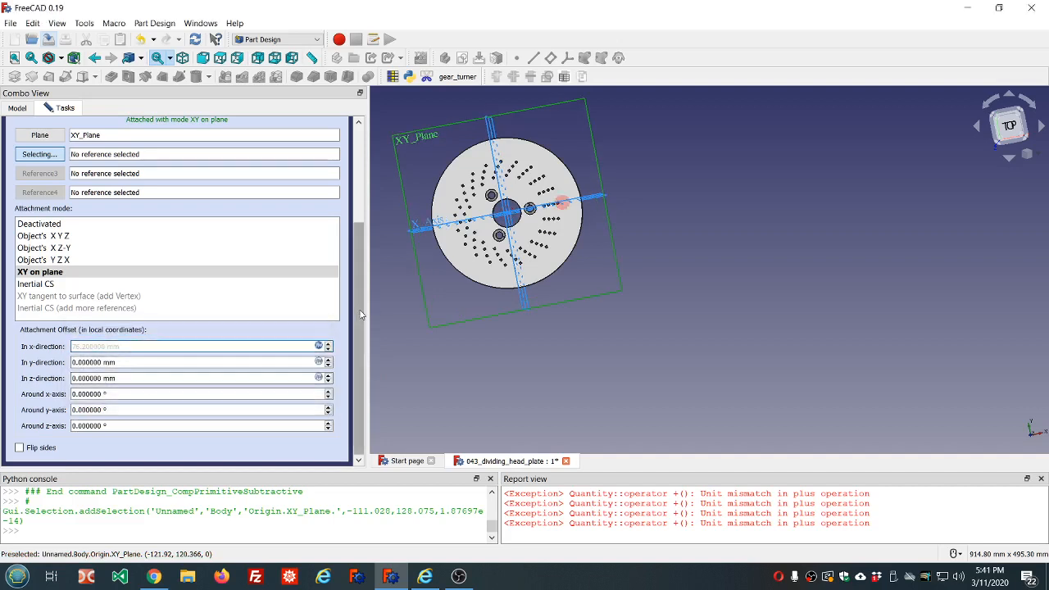
pyautogui.scroll(5, 344, 246)
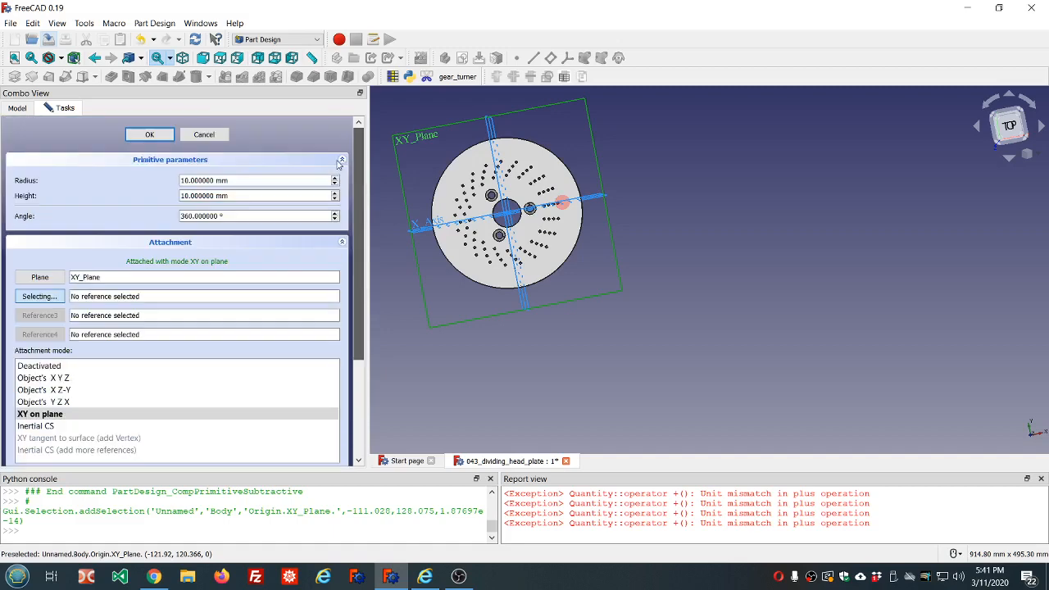
pyautogui.click(150, 134)
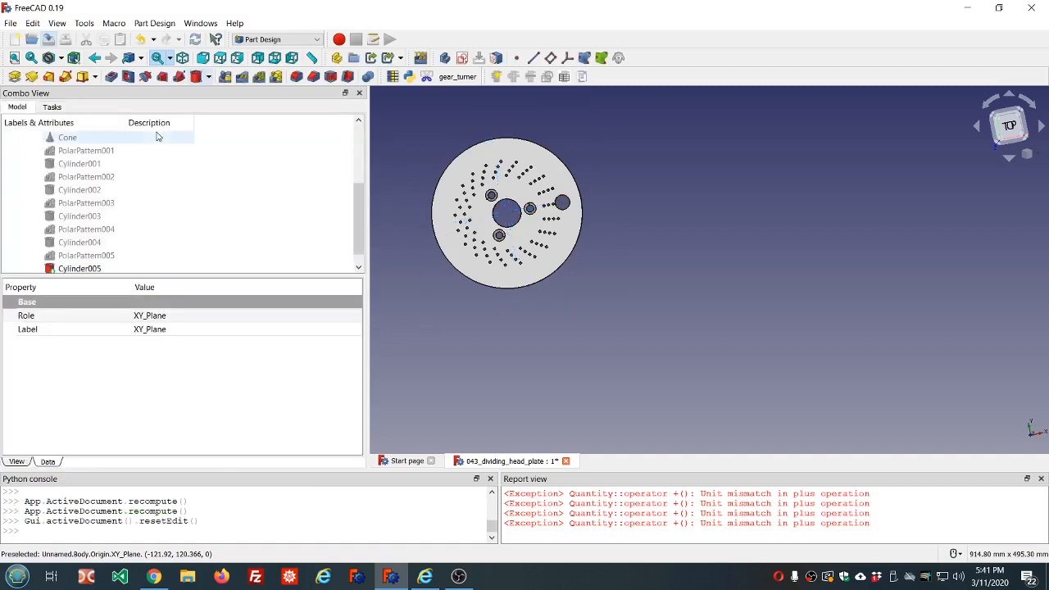
# Drive the new fifth-ring cylinder's radius with the formula dd.ddSmall_hole_diameter/2
pyautogui.click(89, 272)
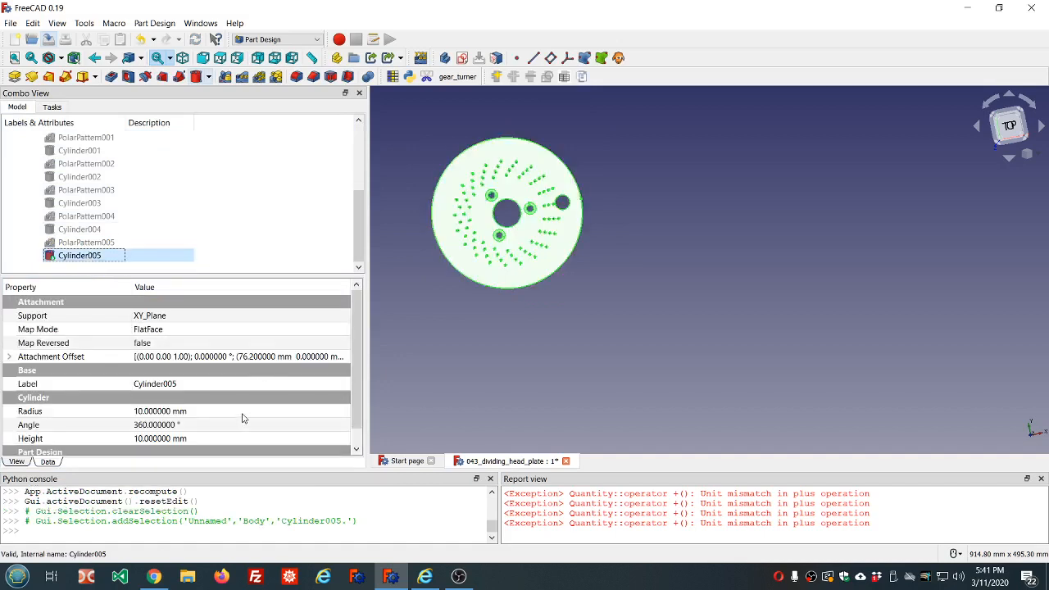
pyautogui.click(245, 412)
pyautogui.click(333, 411)
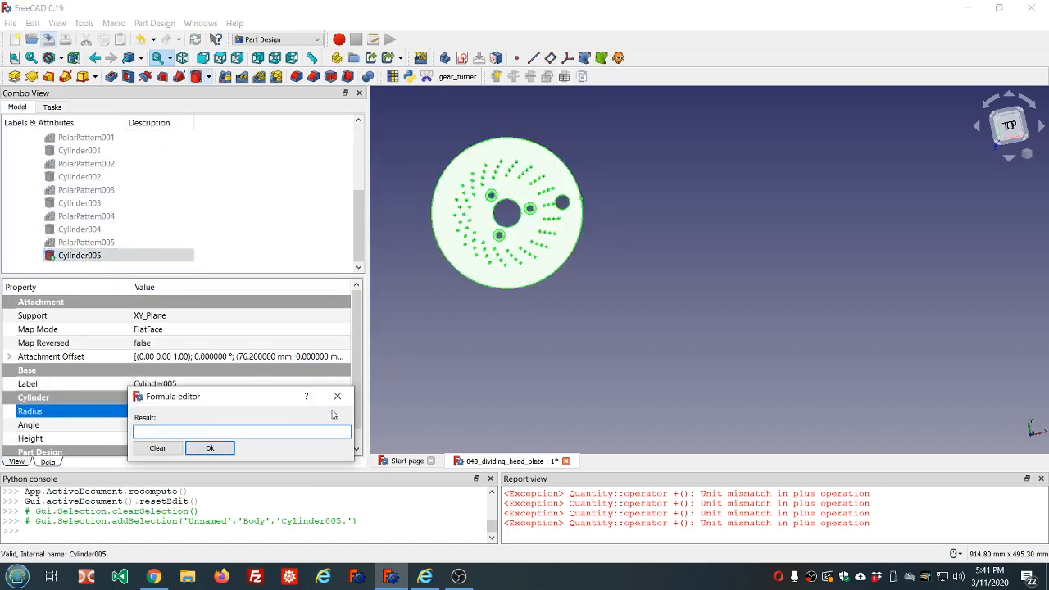
pyautogui.write('dd.dd')
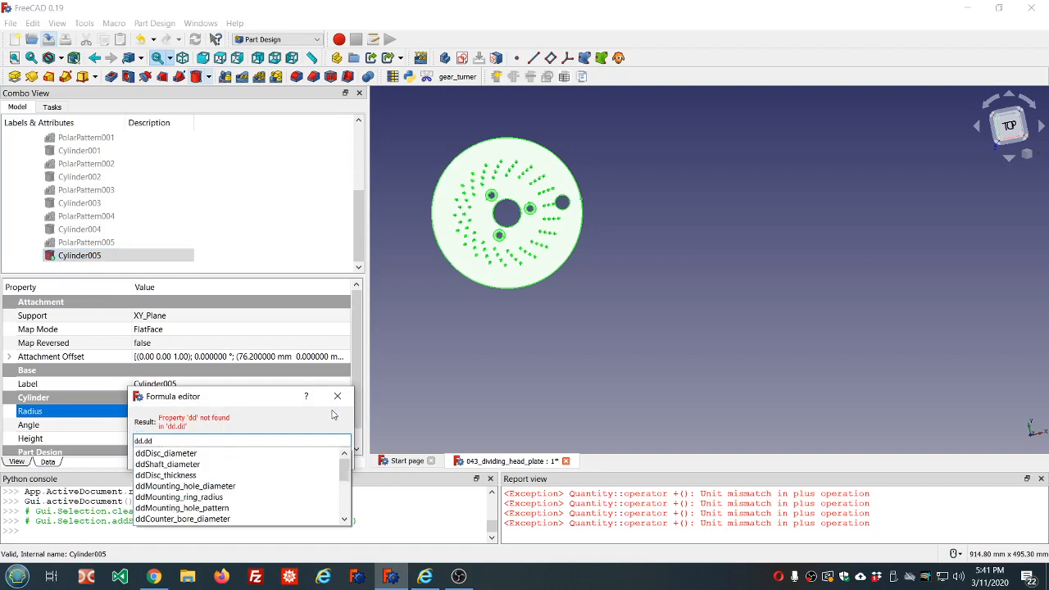
pyautogui.scroll(-2, 258, 487)
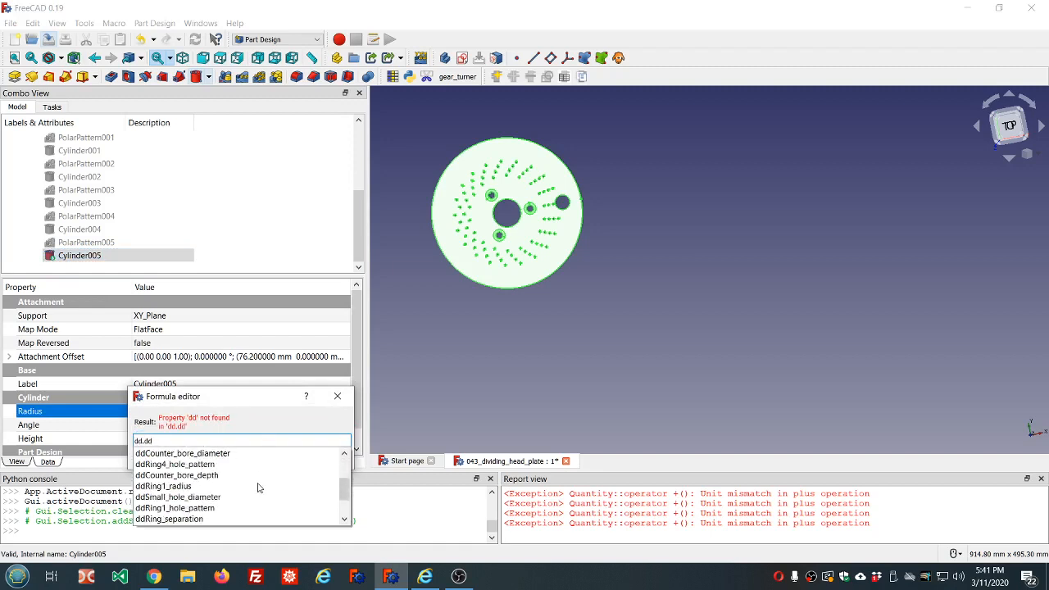
pyautogui.scroll(-1, 258, 487)
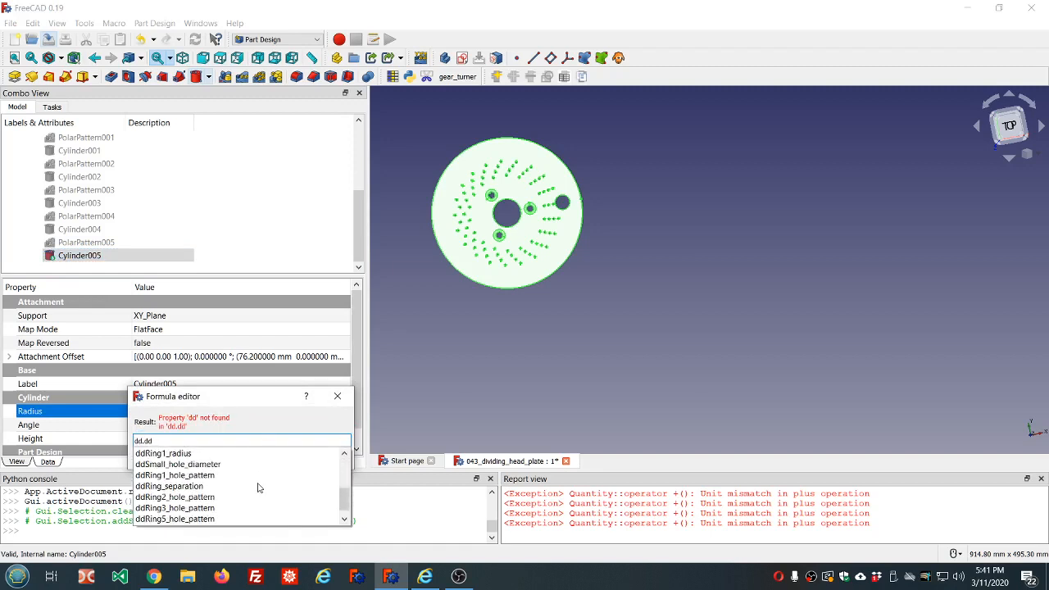
pyautogui.click(211, 470)
pyautogui.write('/2')
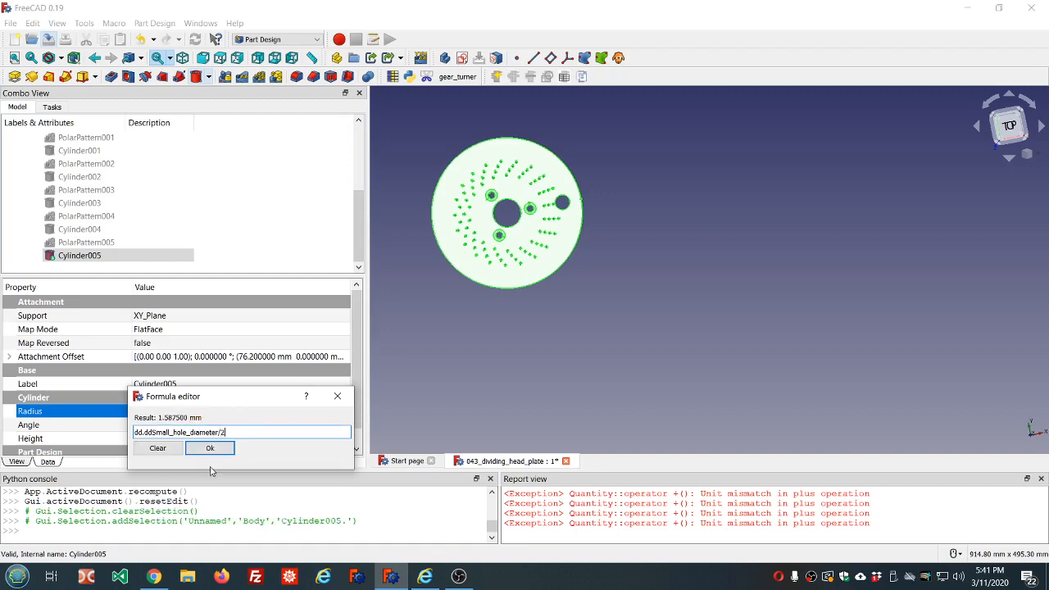
pyautogui.click(213, 449)
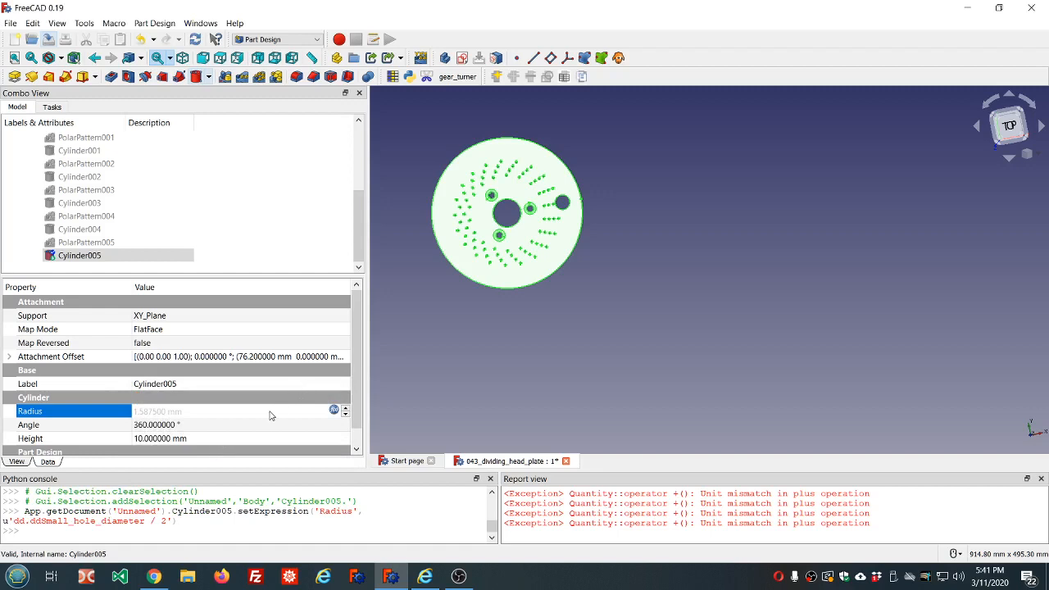
# Drive the fifth-ring cylinder's height with the formula dd.ddDisc_thickness
pyautogui.click(305, 439)
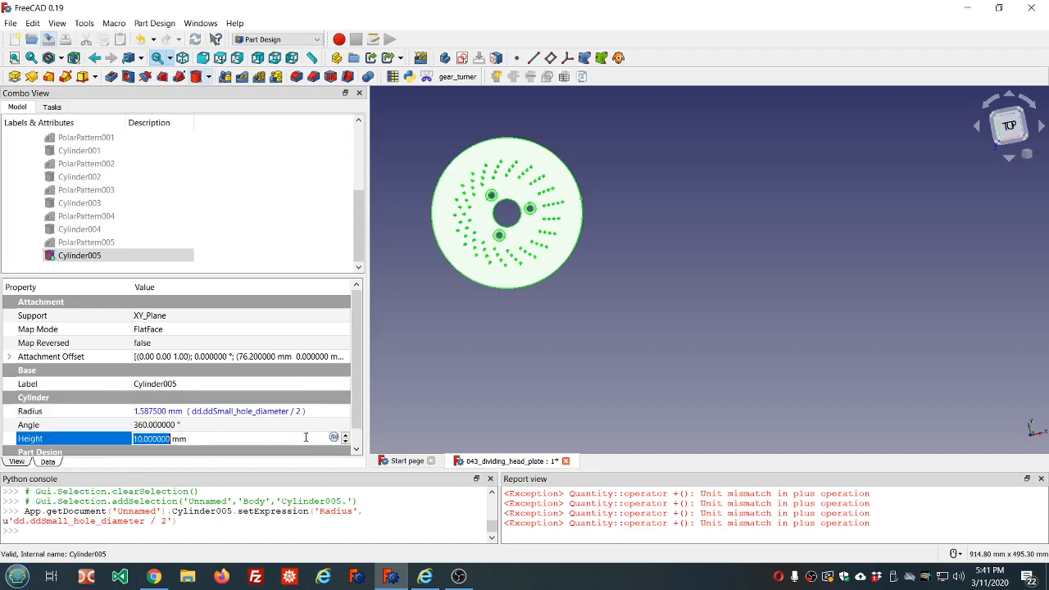
pyautogui.click(334, 437)
pyautogui.write('dd')
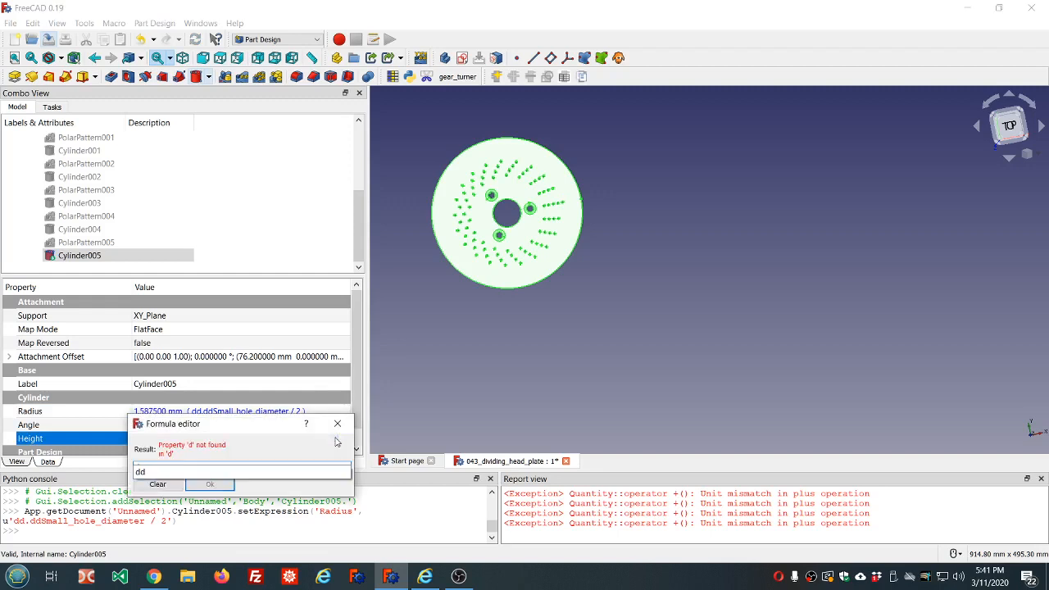
pyautogui.write('.dd')
pyautogui.press('Down')
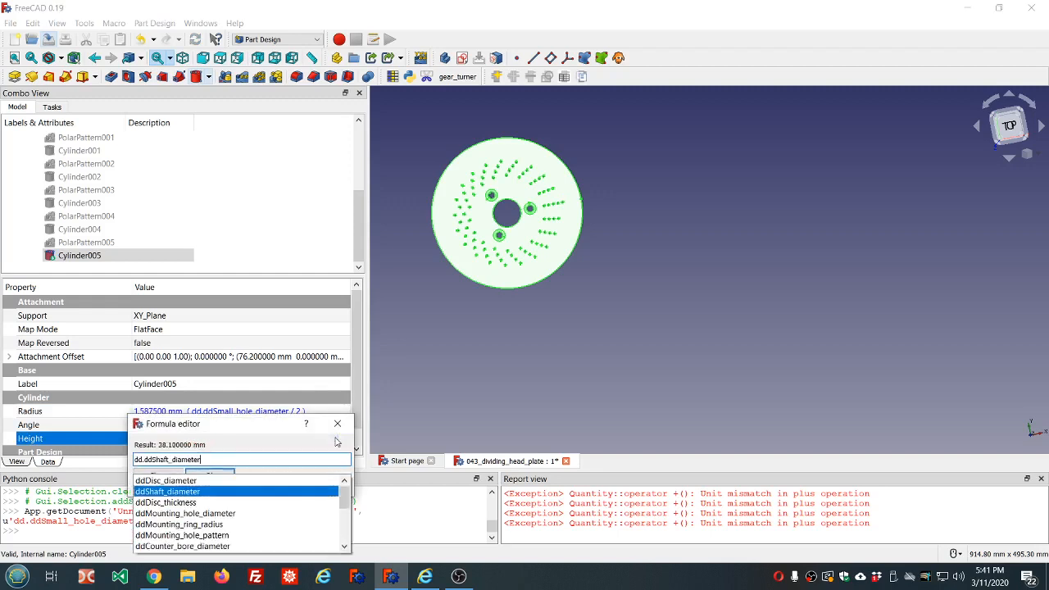
pyautogui.press('Down')
pyautogui.press('Down')
pyautogui.press('Return')
pyautogui.press('Return')
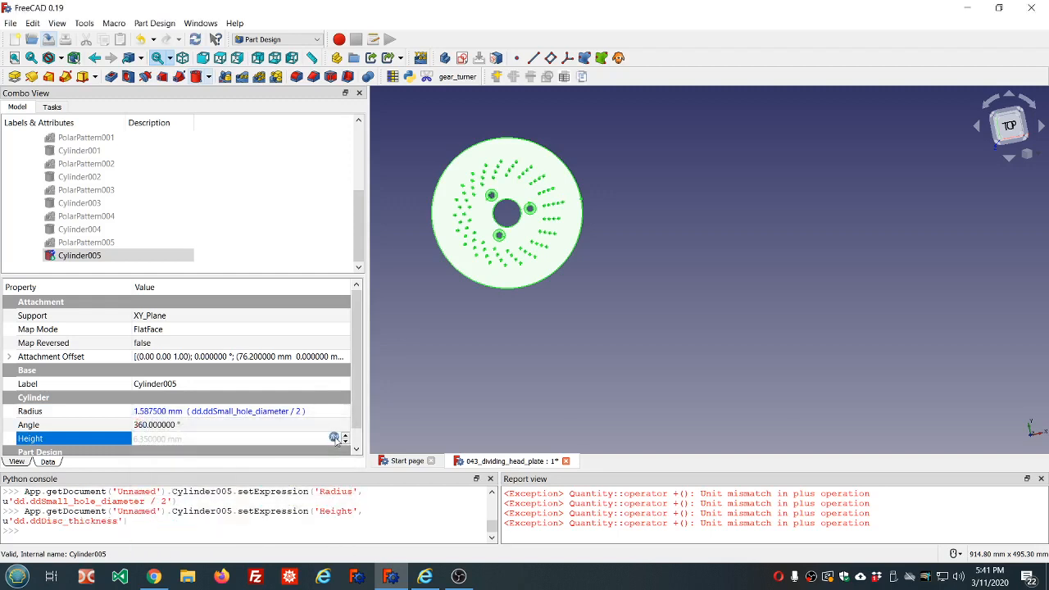
# Create a 360° polar pattern of the fifth-ring cylinder about the base Z axis, with occurrences driven by dd.ddRing5_hole_pattern
pyautogui.keyDown('ctrl'); pyautogui.click(107, 255); pyautogui.keyUp('ctrl')
pyautogui.click(106, 255)
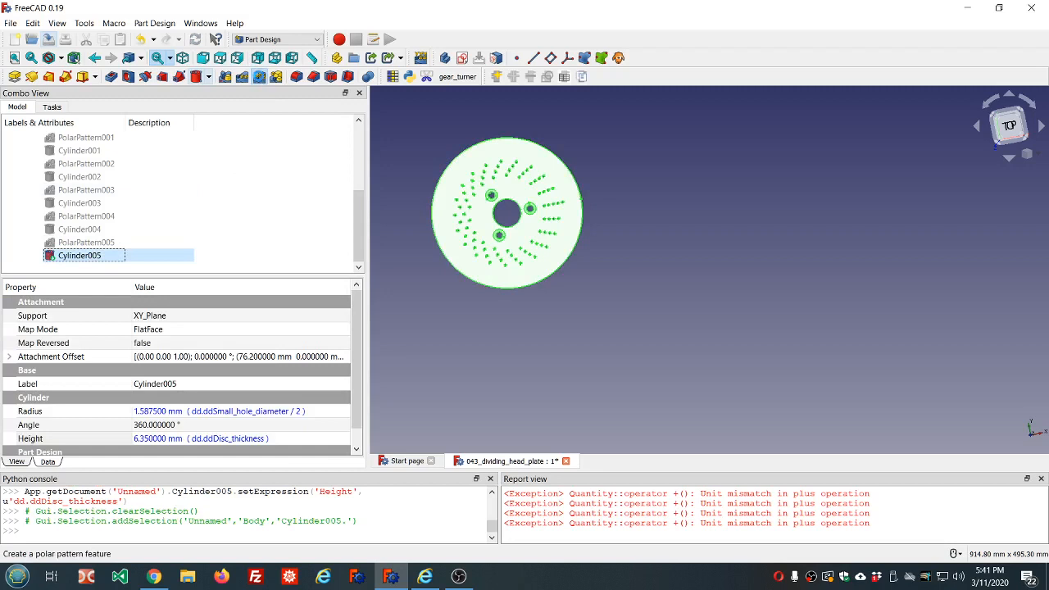
pyautogui.click(259, 76)
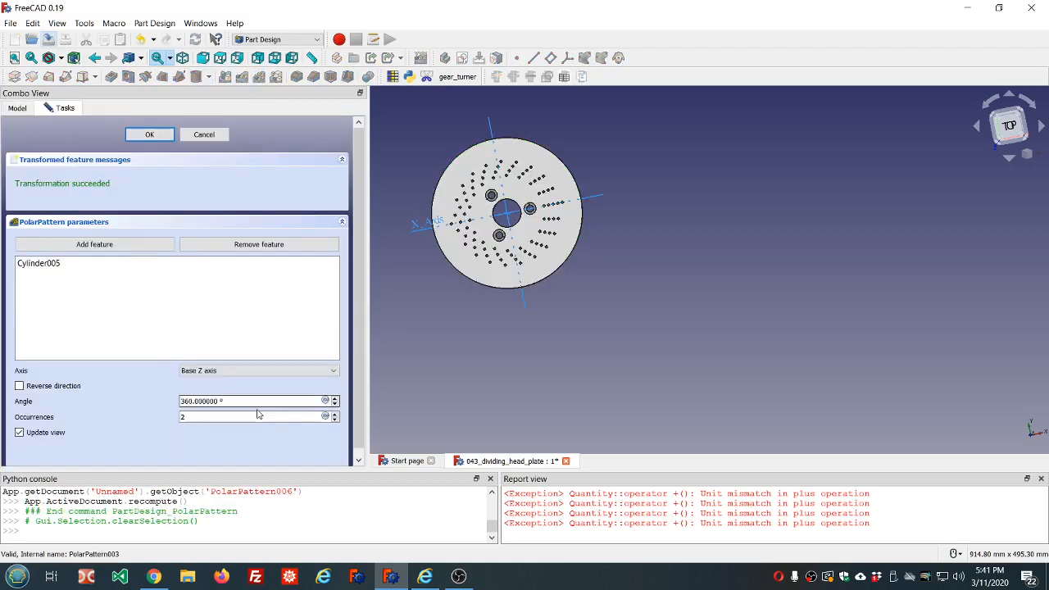
pyautogui.click(326, 417)
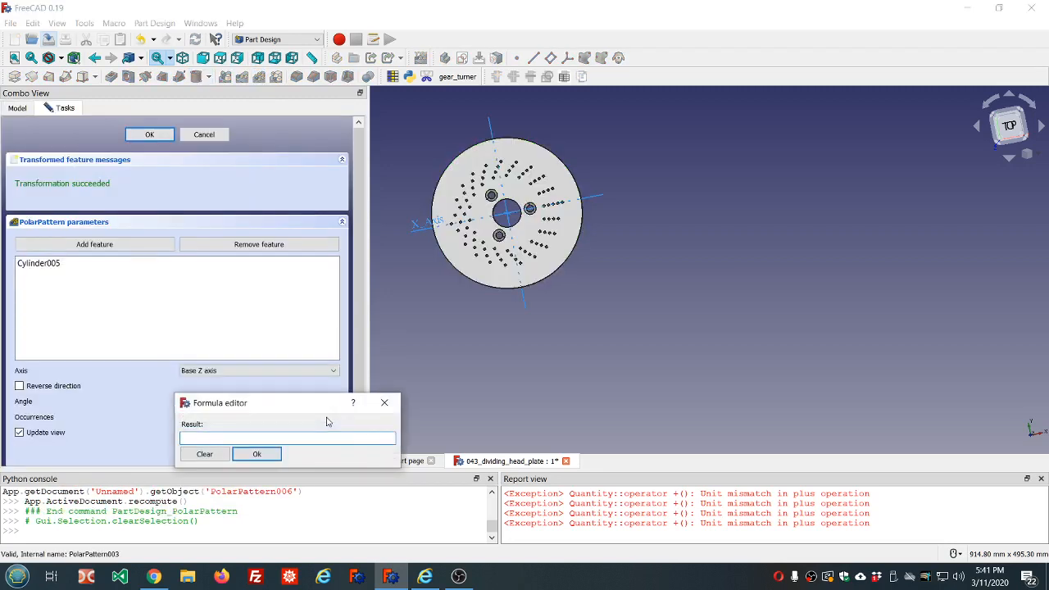
pyautogui.write('dd.dd')
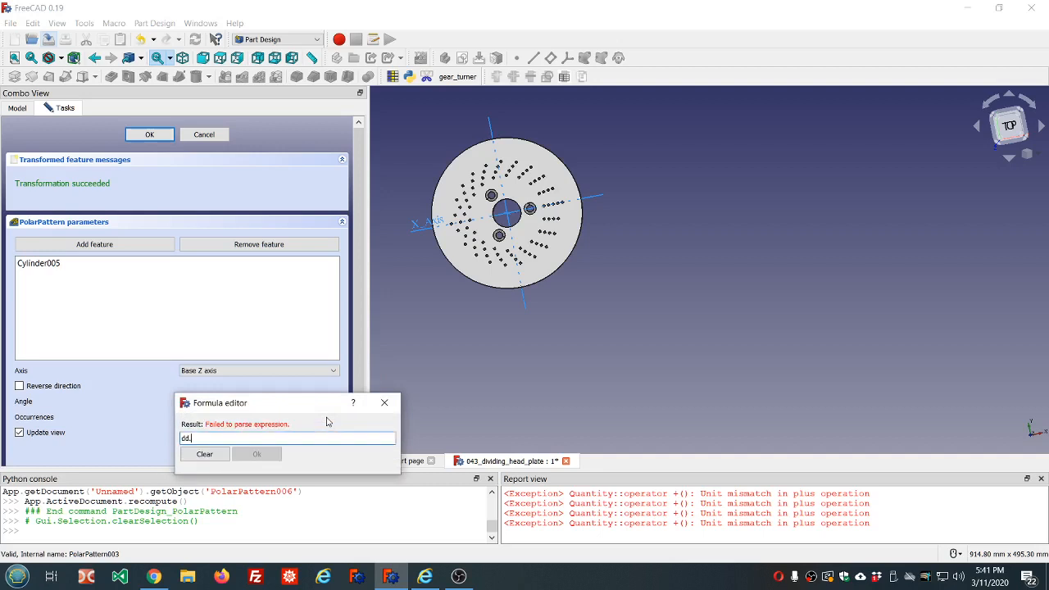
pyautogui.press('Down')
pyautogui.press('Down')
pyautogui.press('Down')
pyautogui.press('Down')
pyautogui.press('Down')
pyautogui.press('Down')
pyautogui.press('Down')
pyautogui.press('Down')
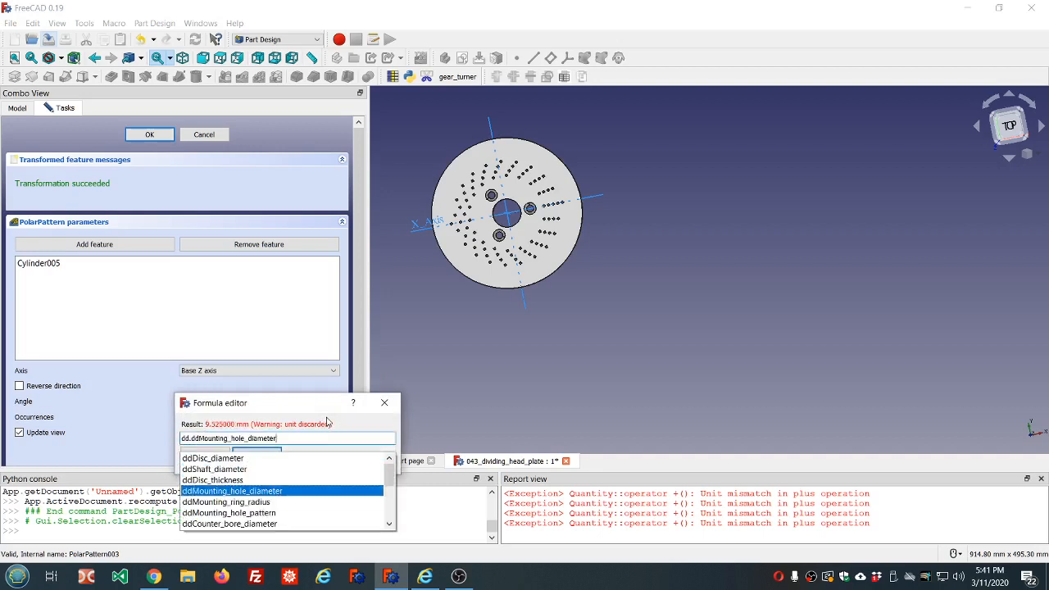
pyautogui.press('Down')
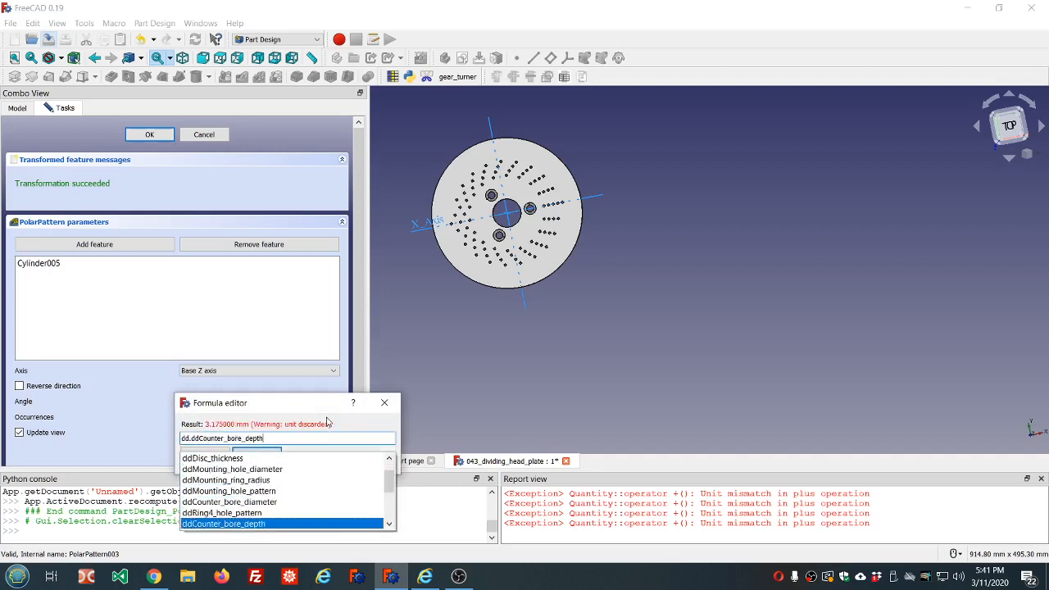
pyautogui.press('Down')
pyautogui.press('Down')
pyautogui.press('Down')
pyautogui.press('Down')
pyautogui.press('Down')
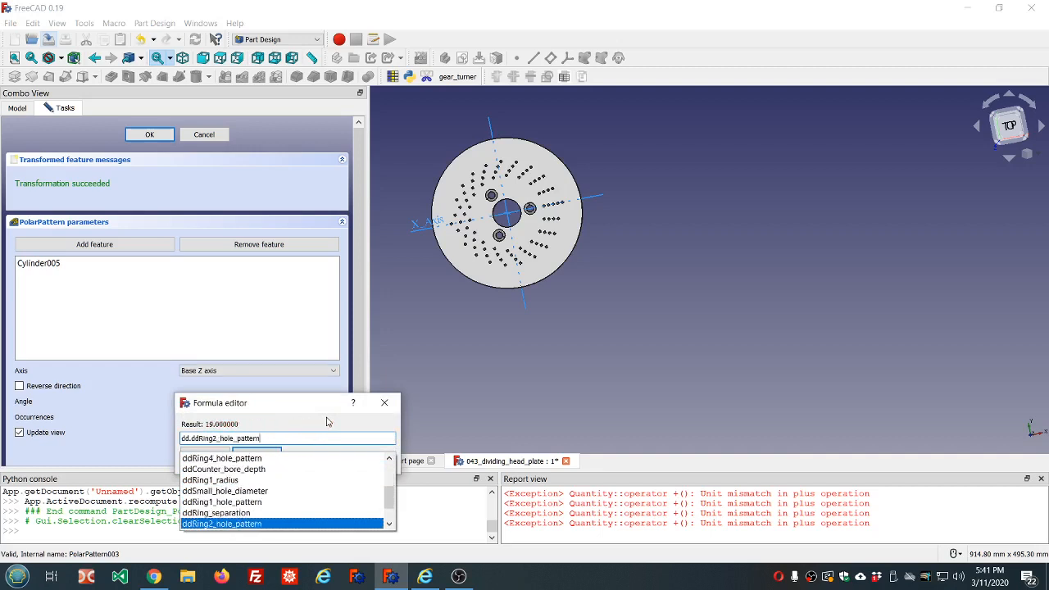
pyautogui.press('Down')
pyautogui.press('Down')
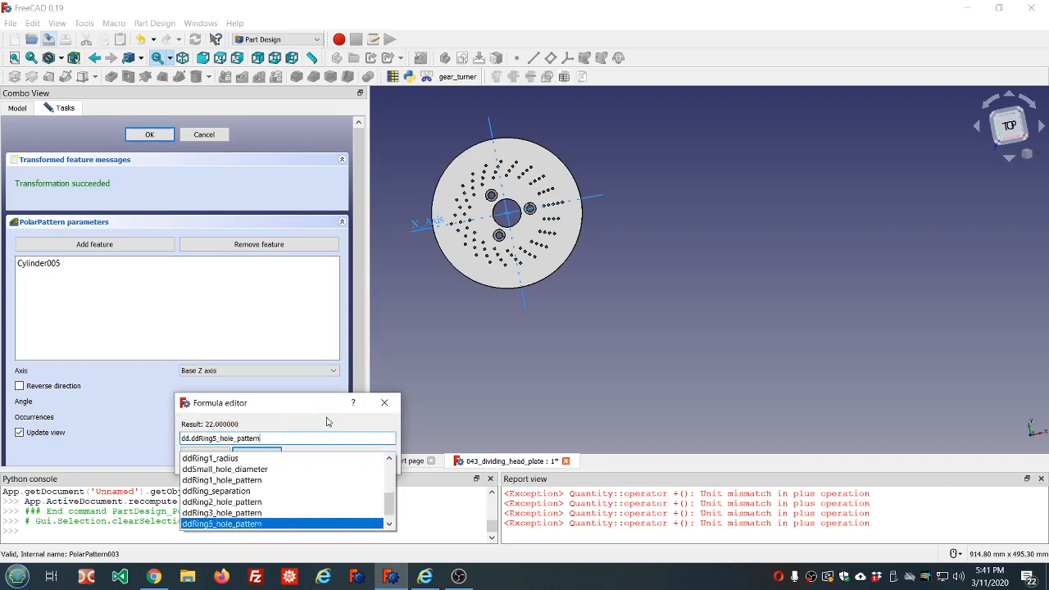
pyautogui.press('Return')
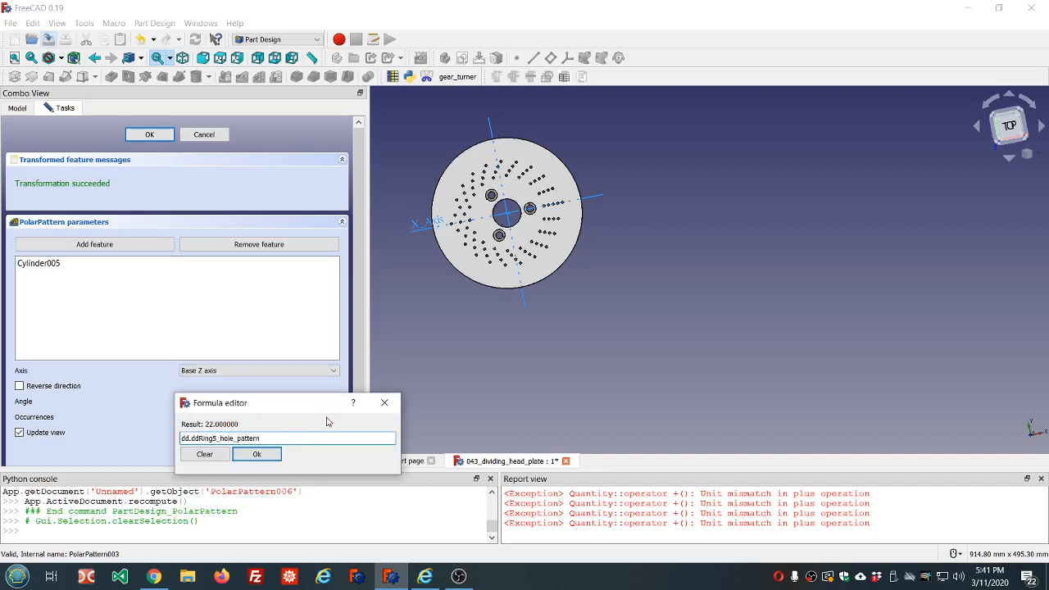
pyautogui.click(256, 454)
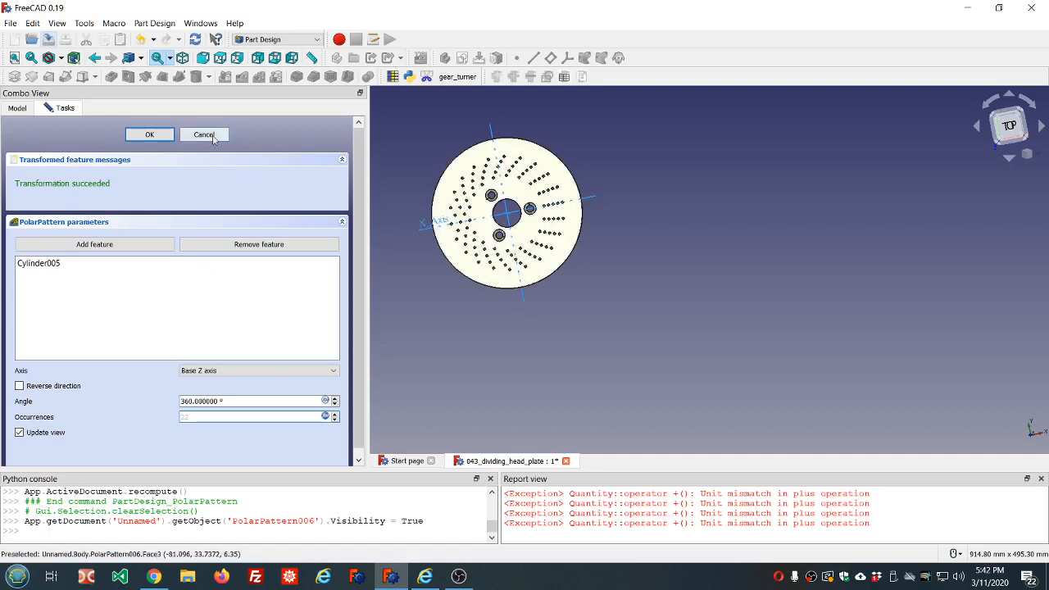
pyautogui.click(151, 134)
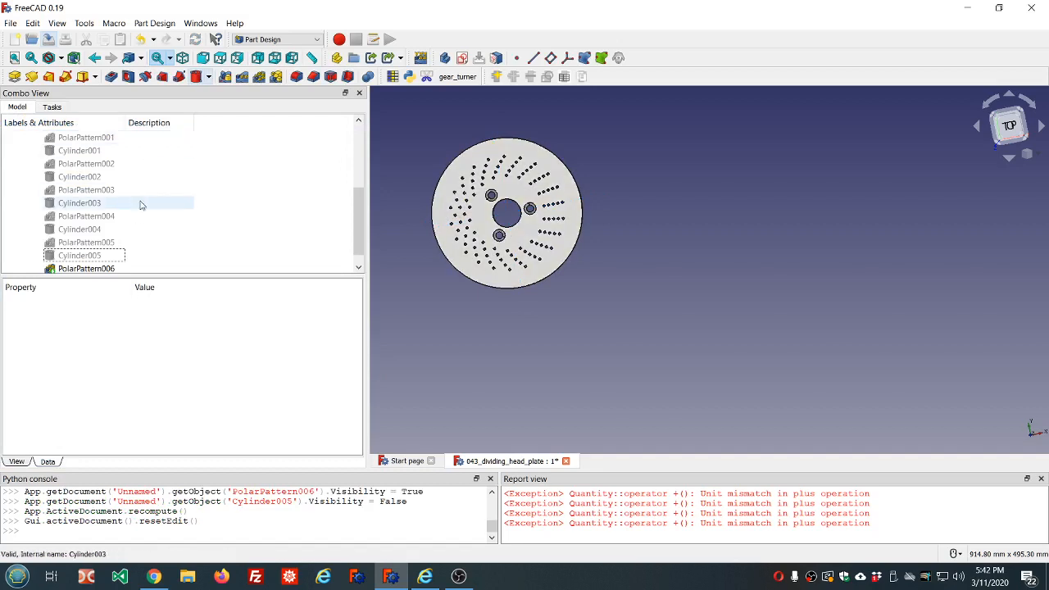
# Start another subtractive cylinder for the sixth ring and attach it to the XY plane
pyautogui.scroll(-1, 140, 203)
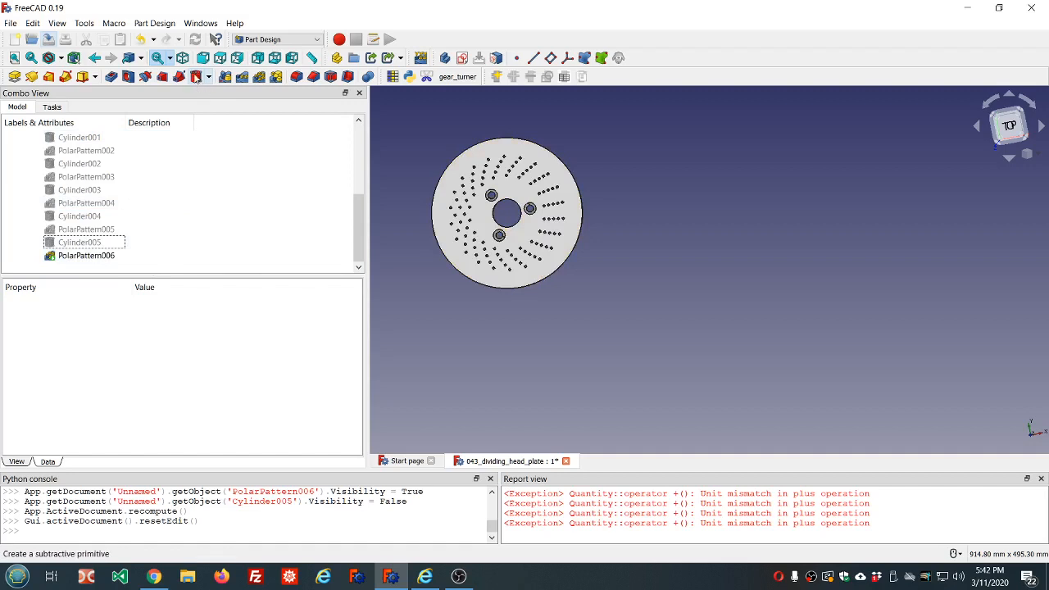
pyautogui.click(196, 76)
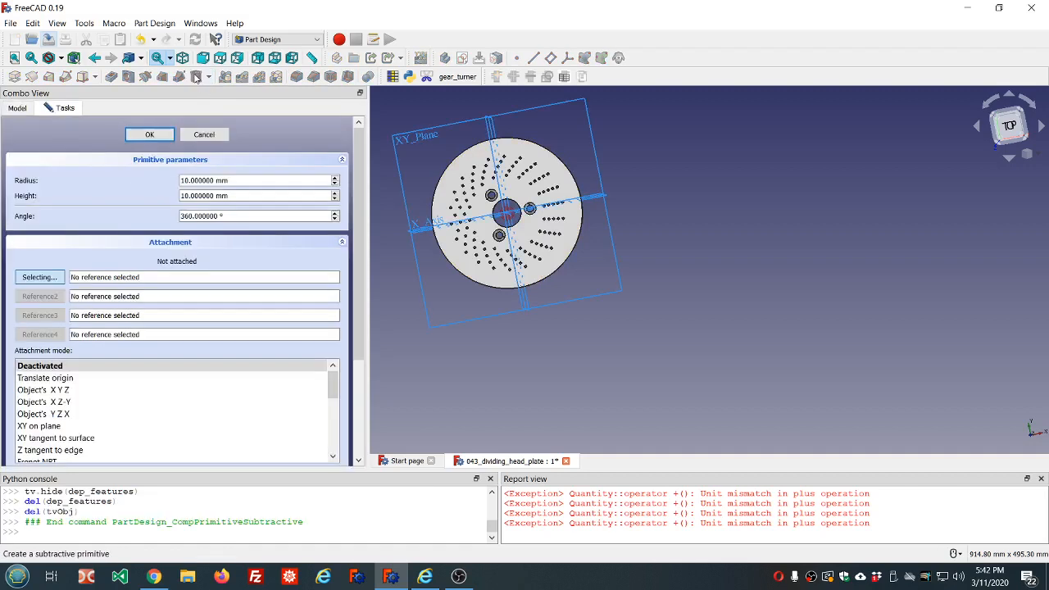
pyautogui.click(406, 143)
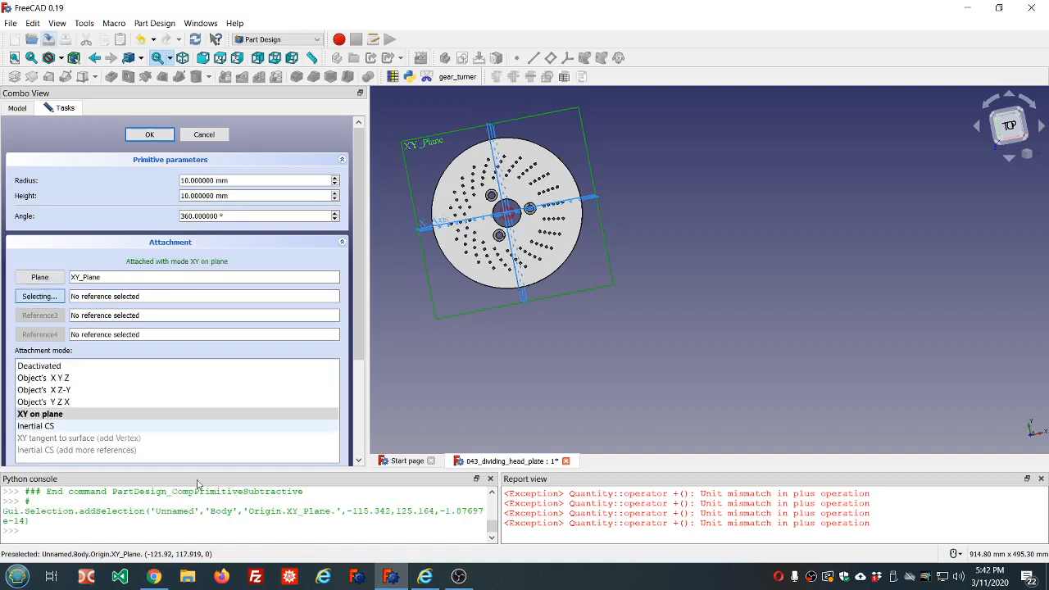
# Drive the sixth-ring cylinder's x-direction attachment offset with the formula dd.ddRing1_radius+dd.ddRing_separation*5 and create the cylinder
pyautogui.moveTo(361, 287); pyautogui.dragTo(367, 407)
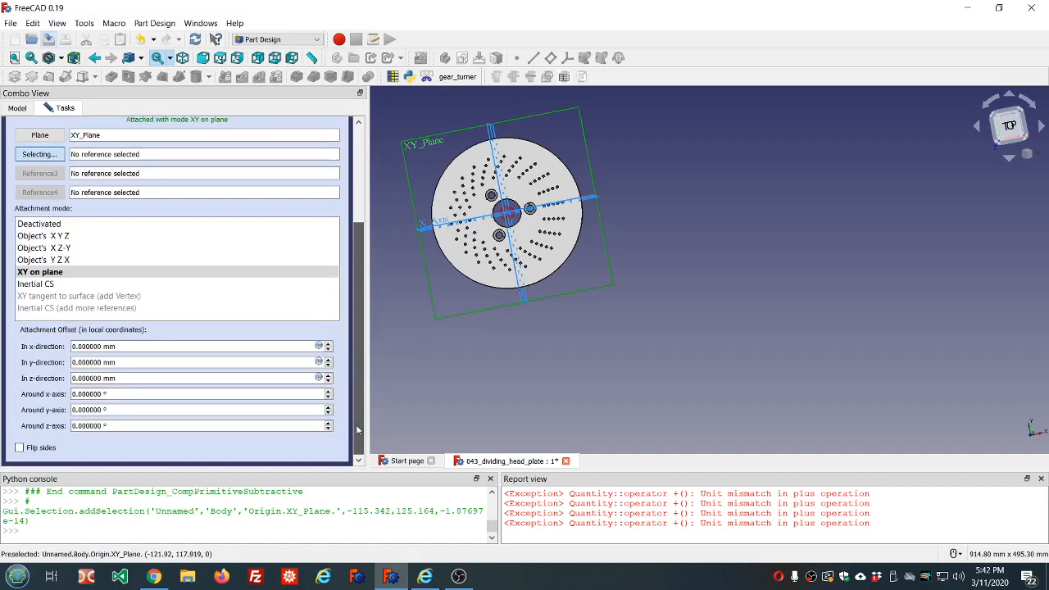
pyautogui.click(276, 346)
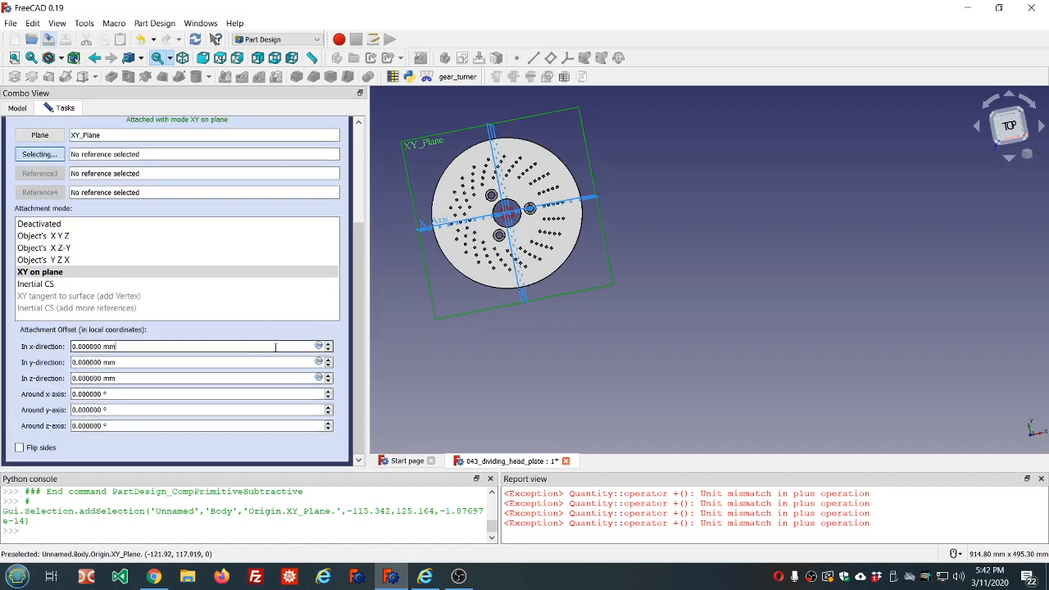
pyautogui.click(317, 347)
pyautogui.write('dd')
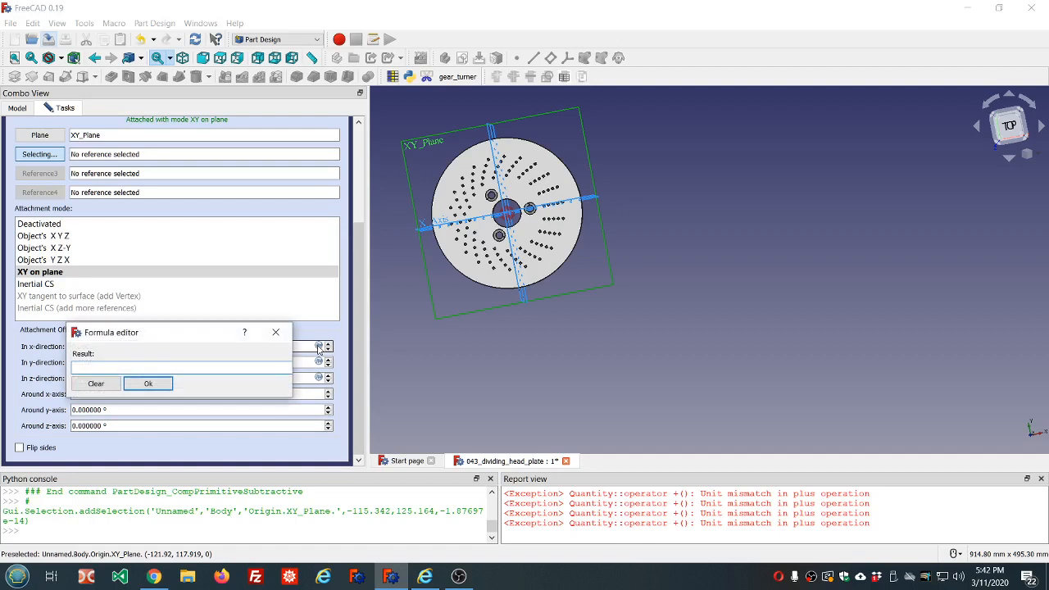
pyautogui.write('.dd')
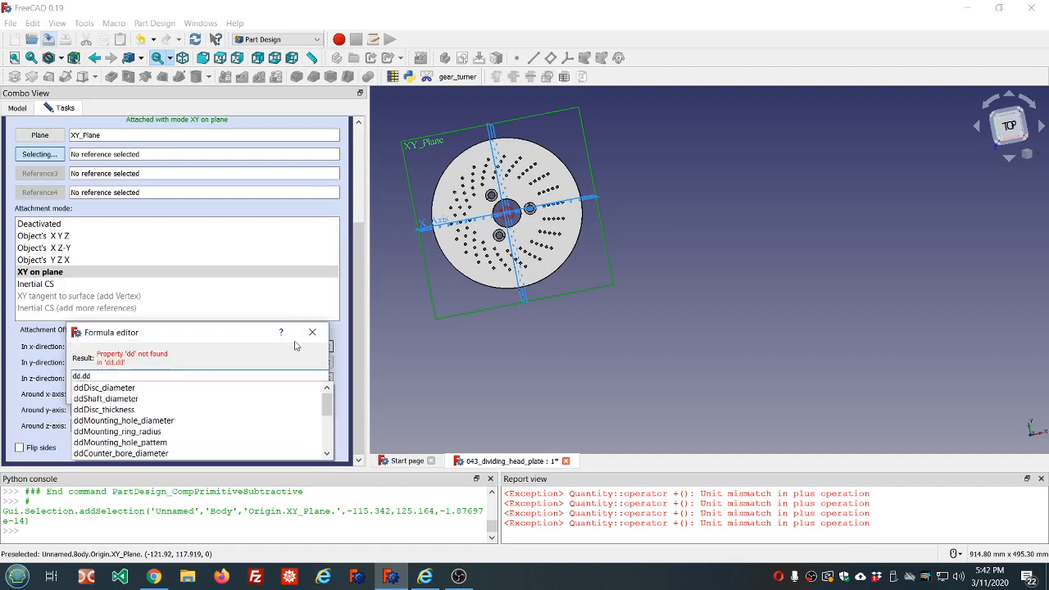
pyautogui.scroll(-5, 188, 393)
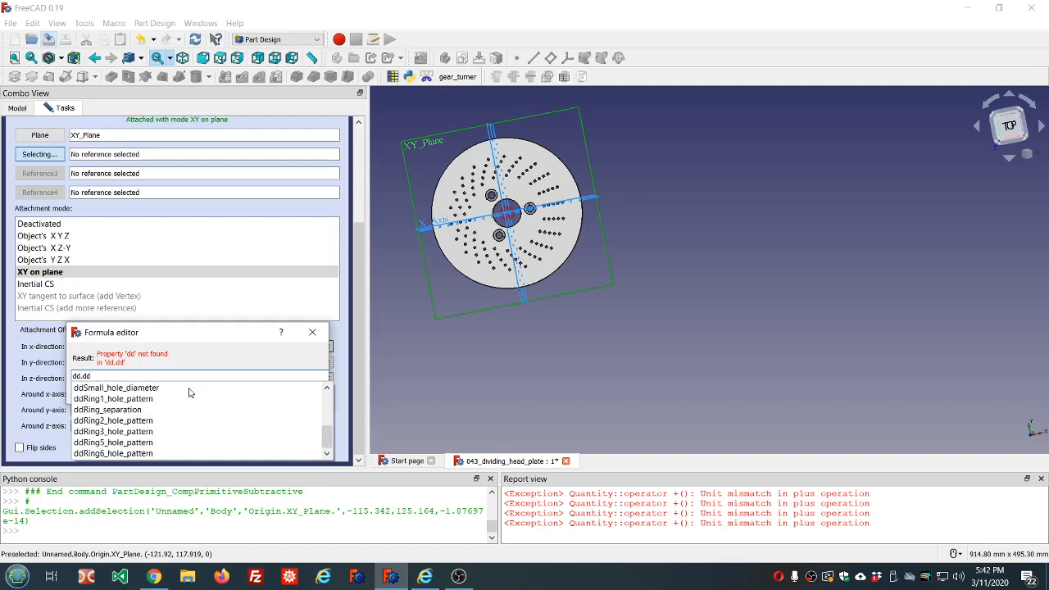
pyautogui.scroll(2, 188, 393)
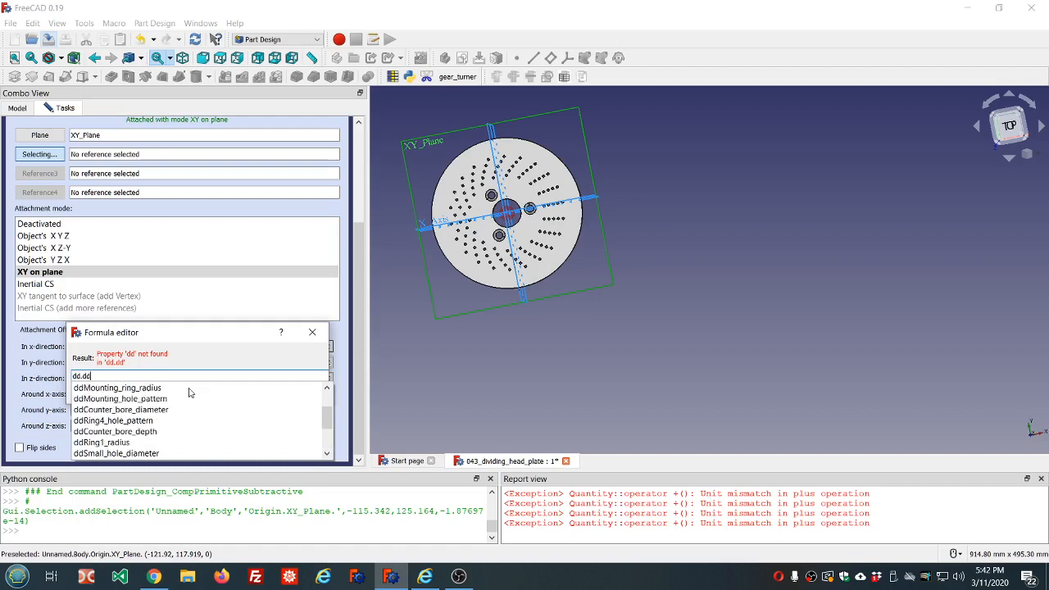
pyautogui.scroll(1, 189, 392)
pyautogui.scroll(1, 188, 392)
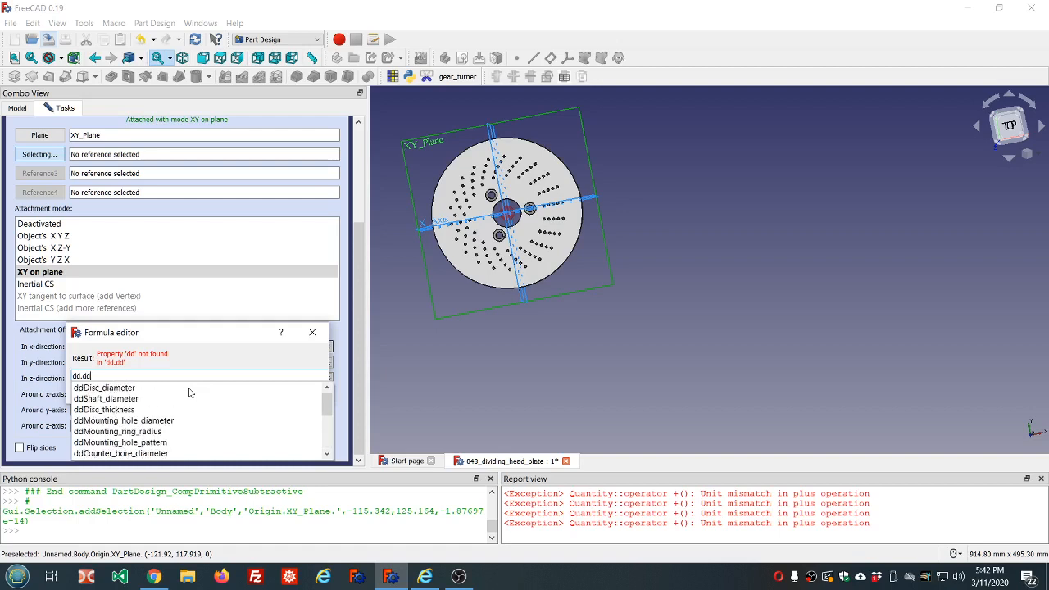
pyautogui.scroll(-1, 189, 392)
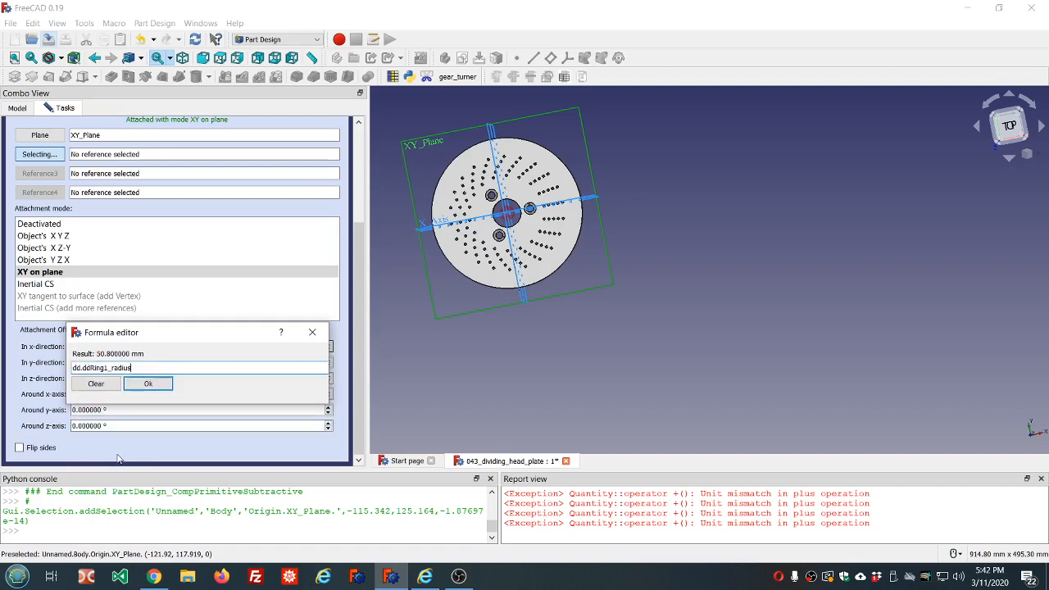
pyautogui.click(119, 453)
pyautogui.write('+')
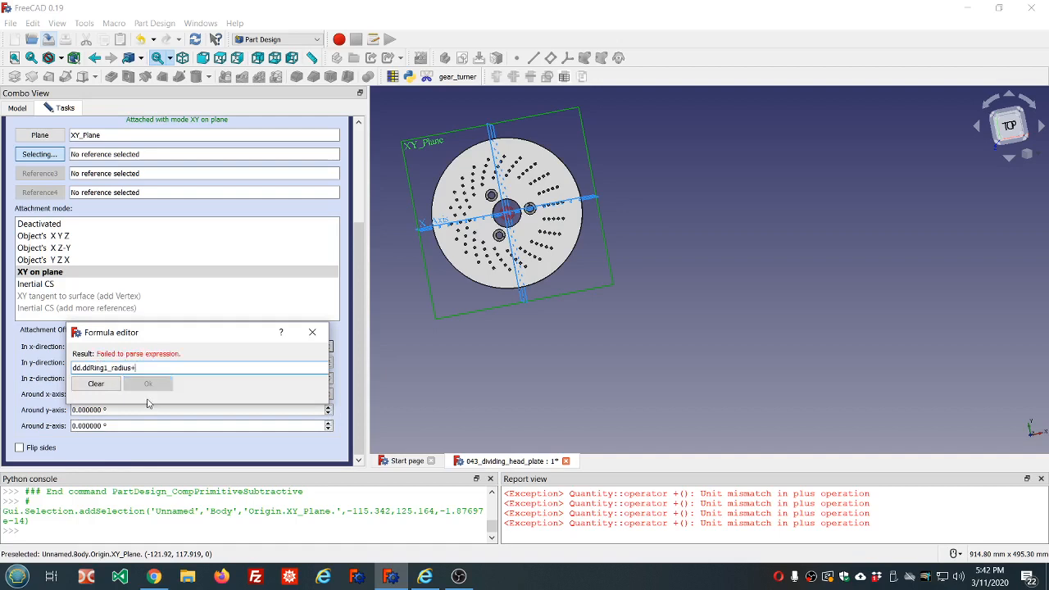
pyautogui.write('dd.dd')
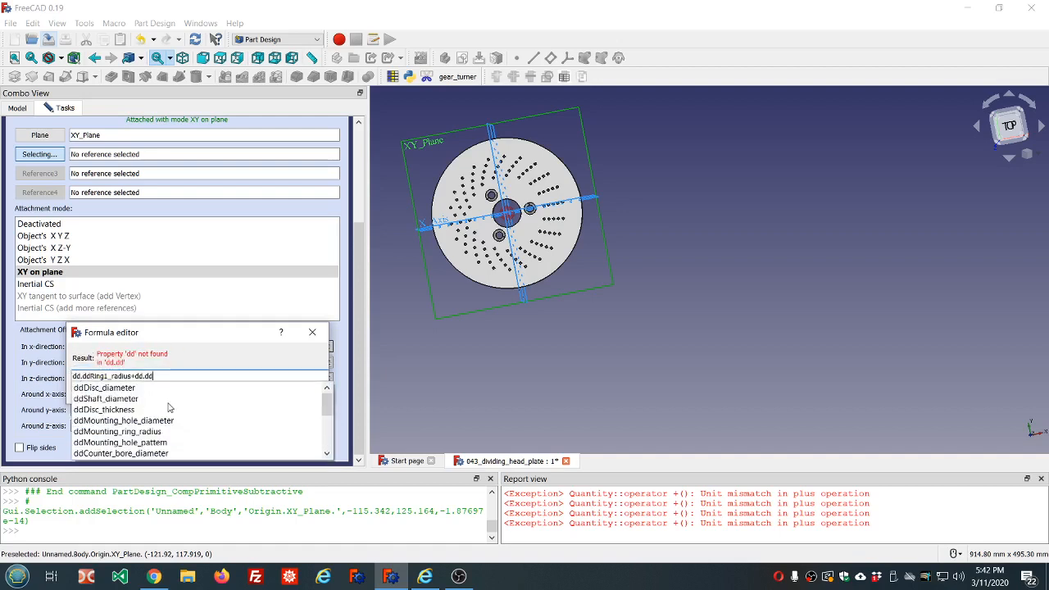
pyautogui.scroll(-1, 169, 407)
pyautogui.scroll(-1, 169, 407)
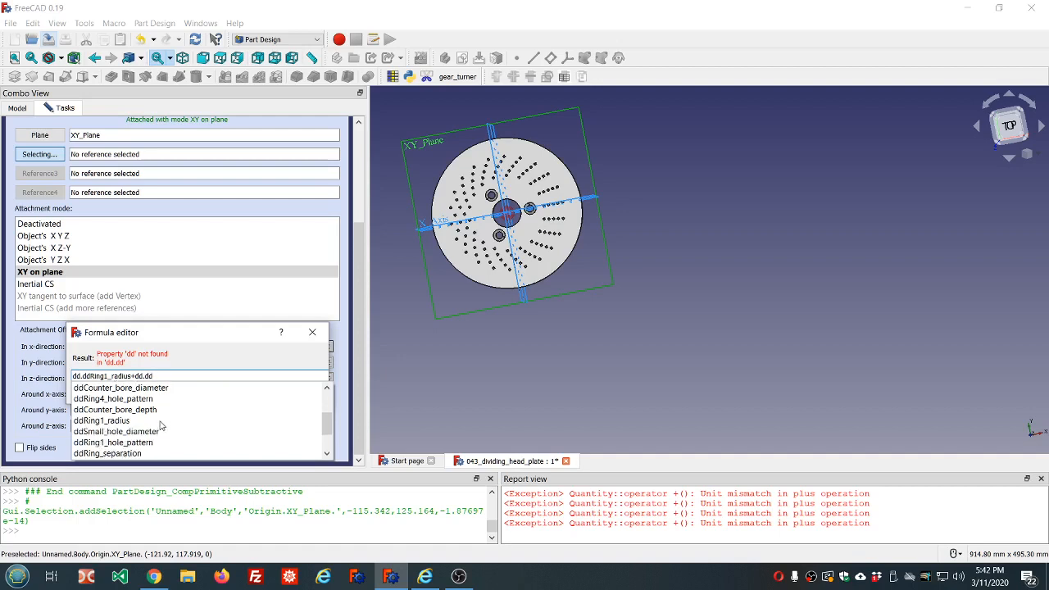
pyautogui.click(117, 456)
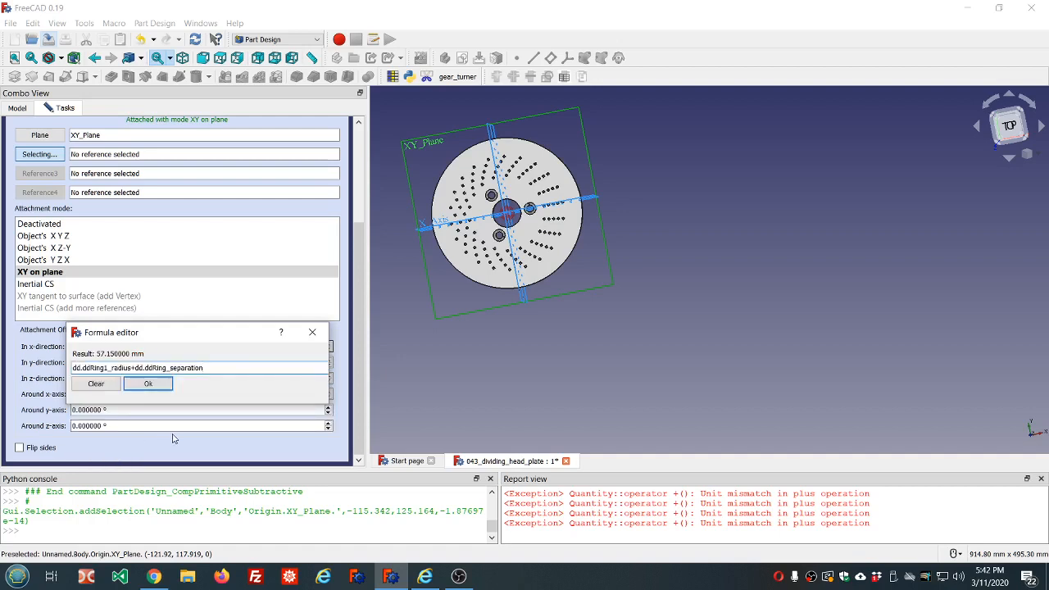
pyautogui.write('*')
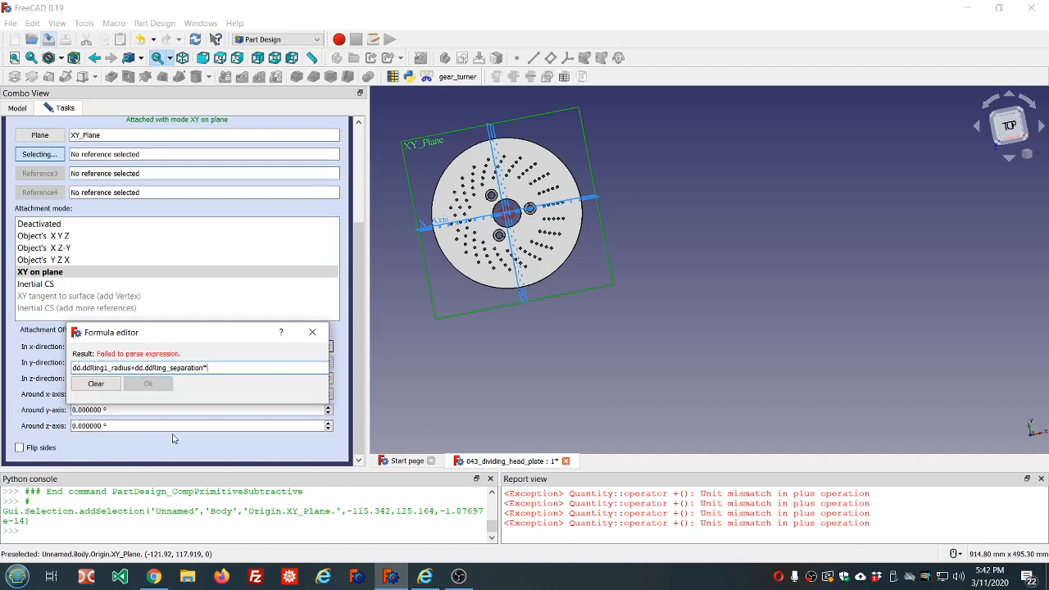
pyautogui.write('5')
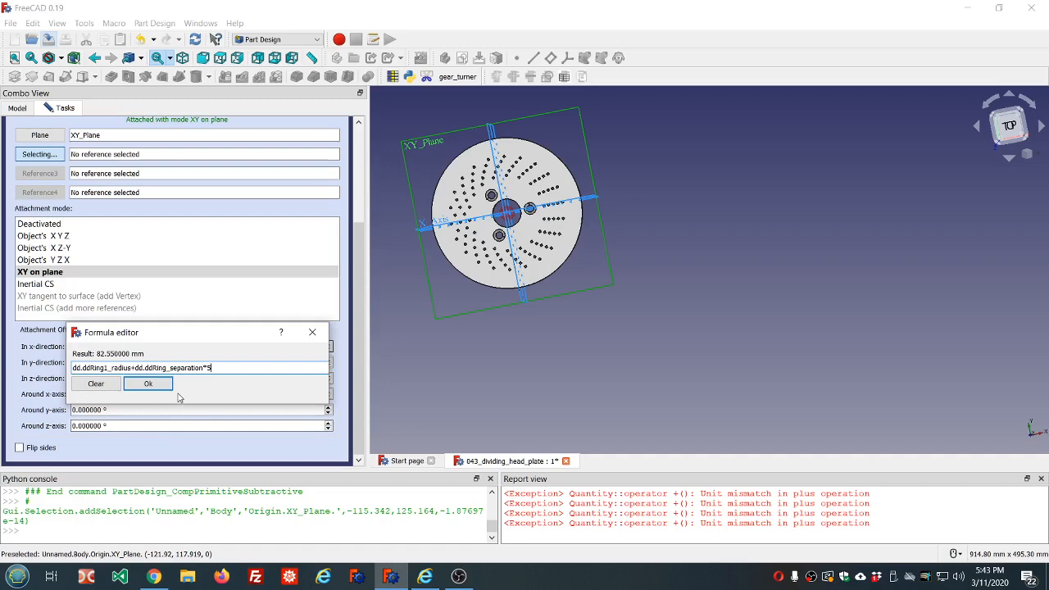
pyautogui.click(148, 384)
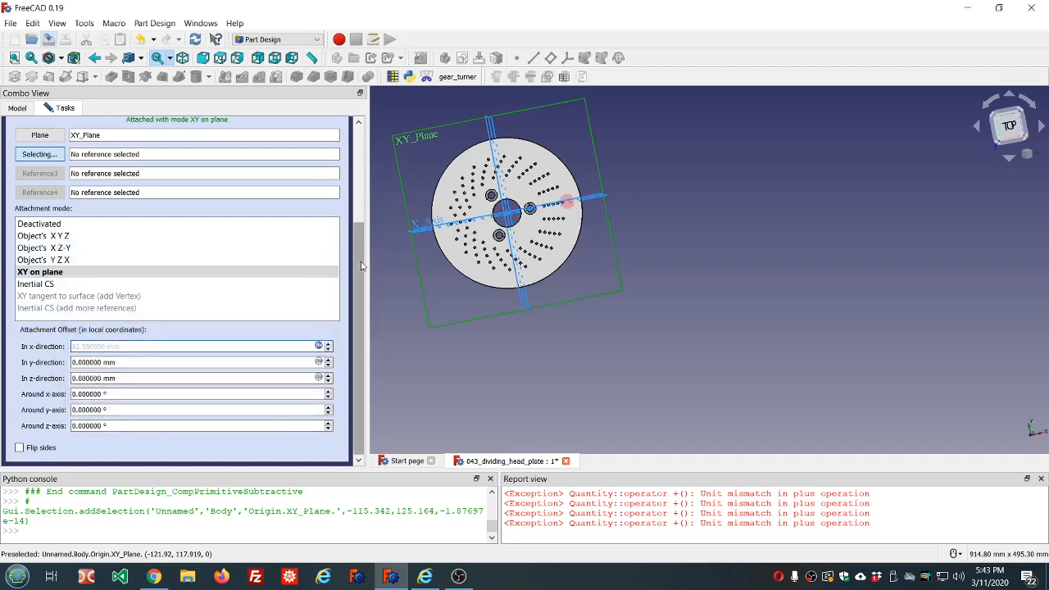
pyautogui.moveTo(358, 266); pyautogui.dragTo(360, 154)
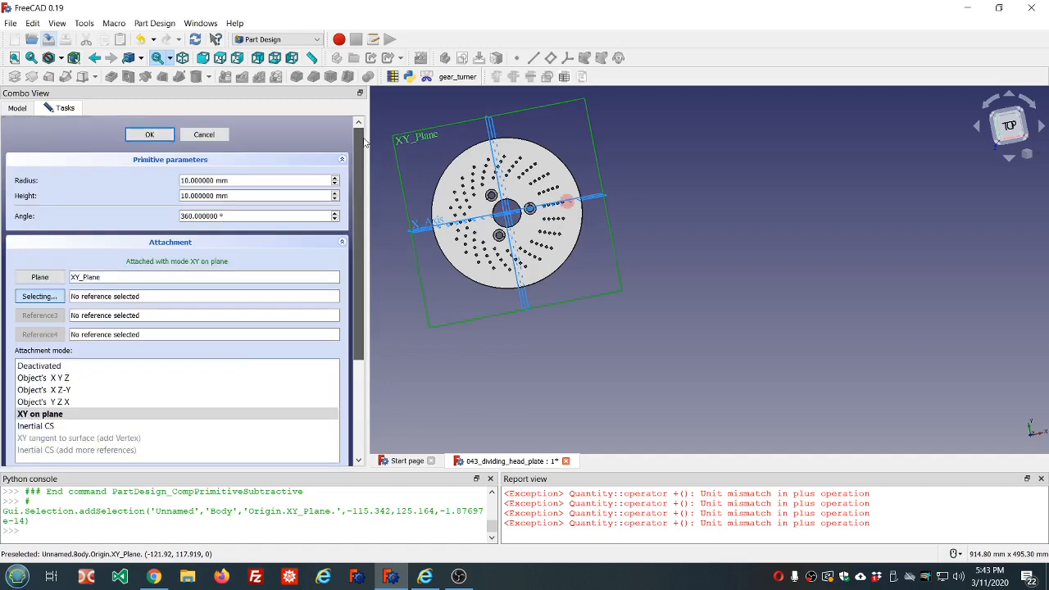
pyautogui.click(141, 137)
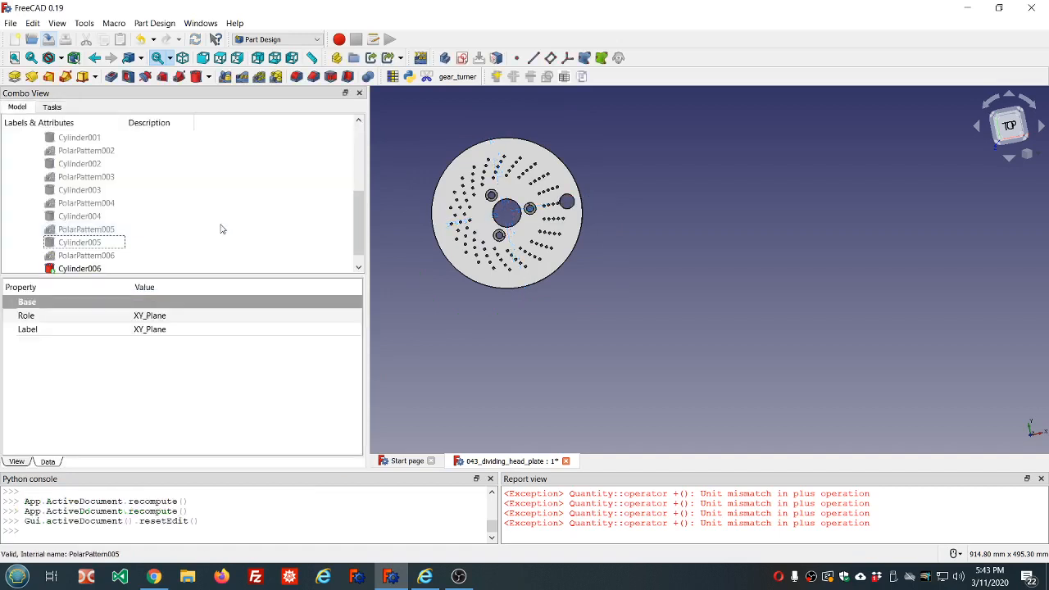
# Drive the sixth-ring cylinder's radius with the formula dd.ddSmall_hole_diameter/2 and recompute the model
pyautogui.scroll(-1, 98, 246)
pyautogui.click(86, 255)
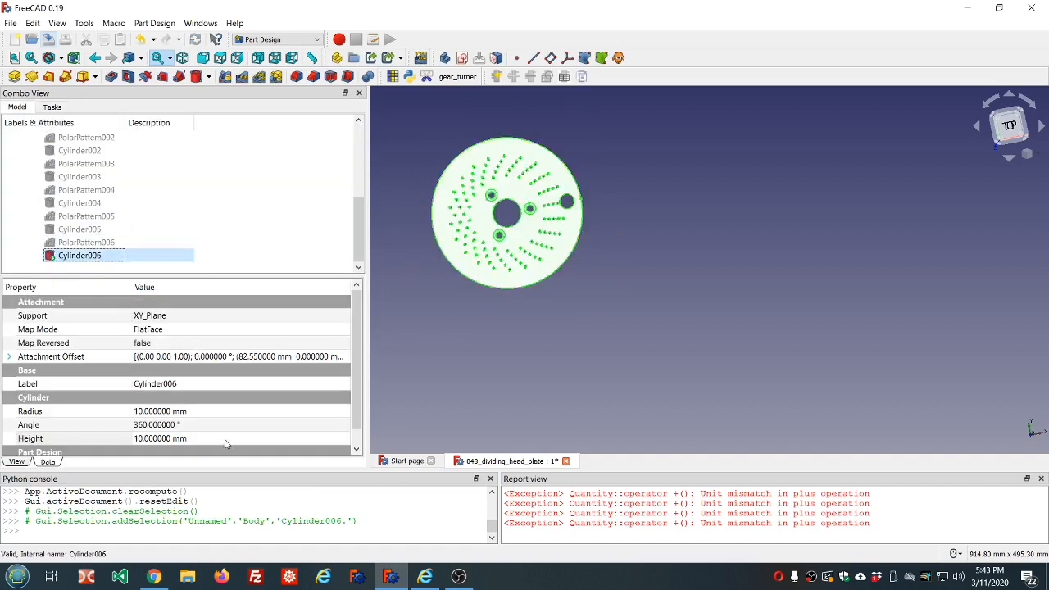
pyautogui.click(235, 411)
pyautogui.write('=')
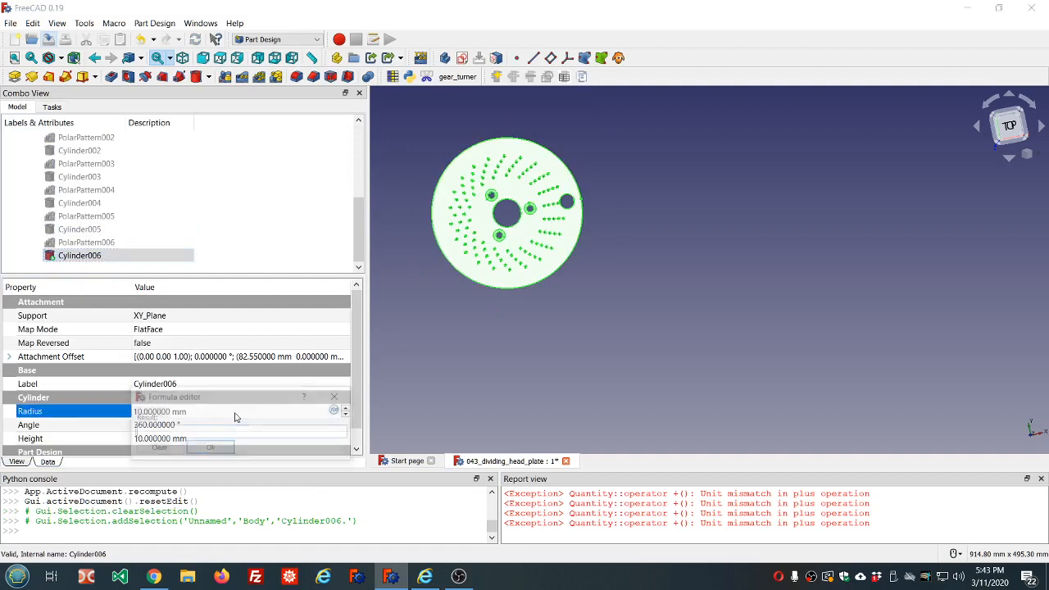
pyautogui.write('dd.dd')
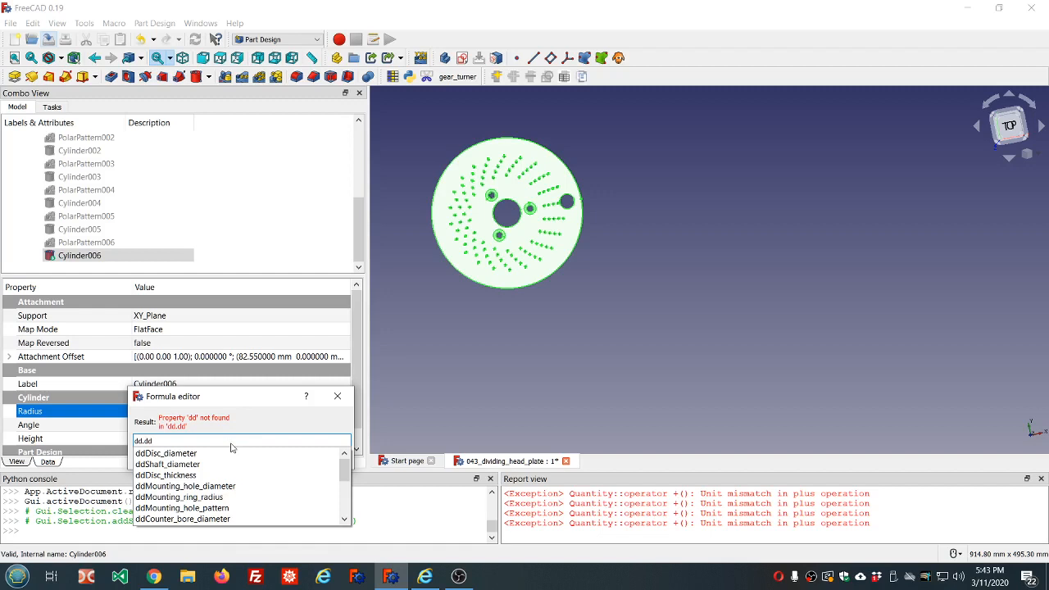
pyautogui.scroll(-1, 230, 478)
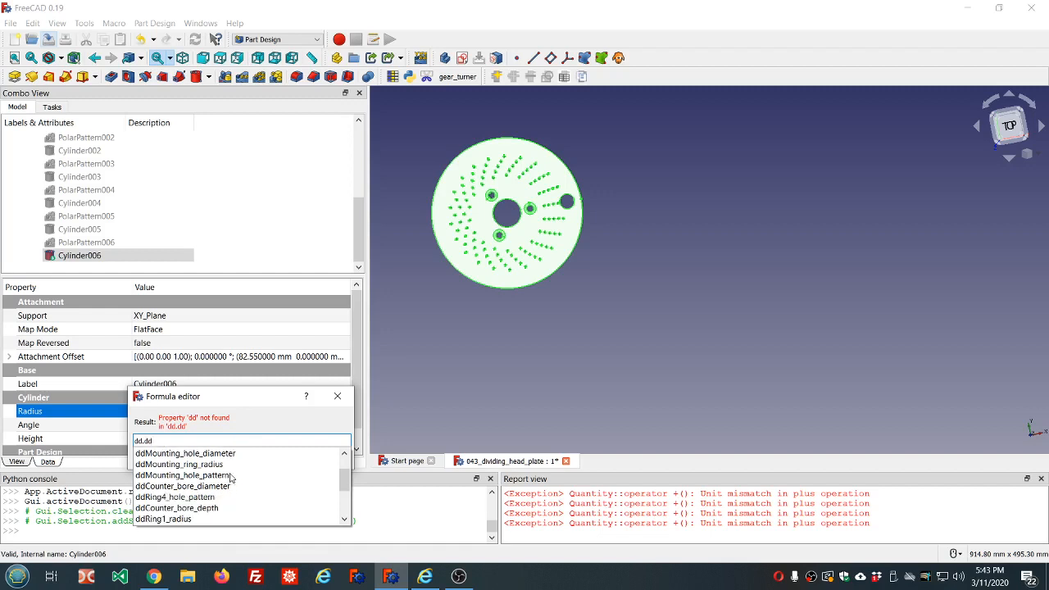
pyautogui.scroll(-1, 230, 480)
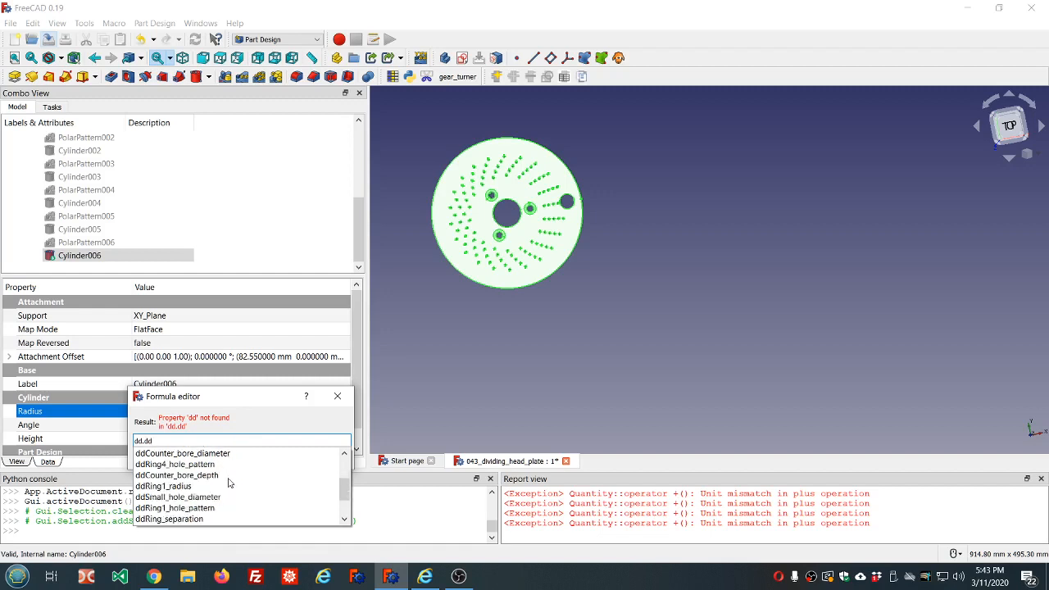
pyautogui.click(203, 497)
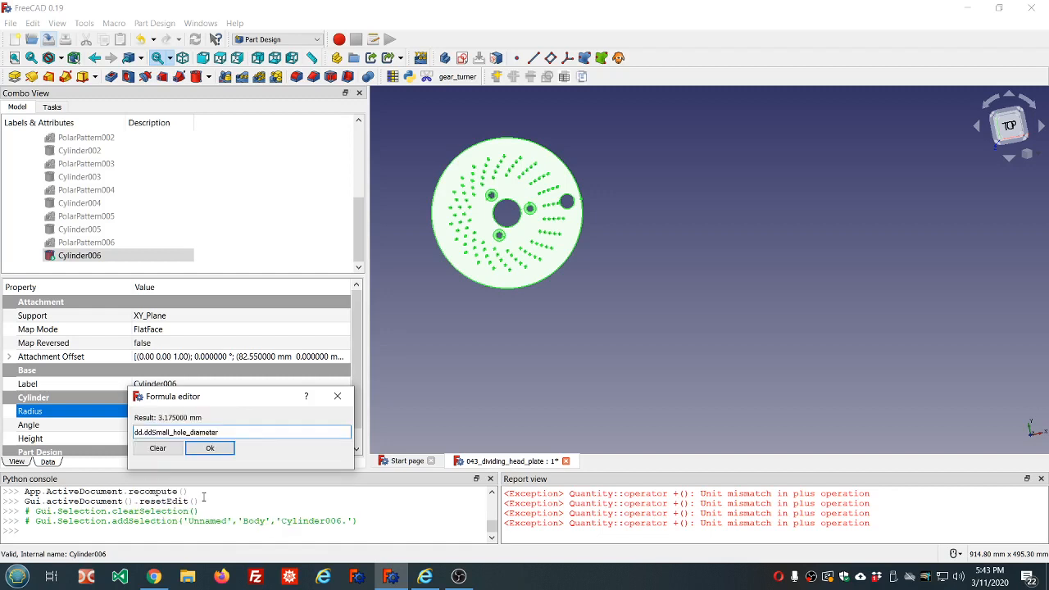
pyautogui.write('/2')
pyautogui.click(210, 448)
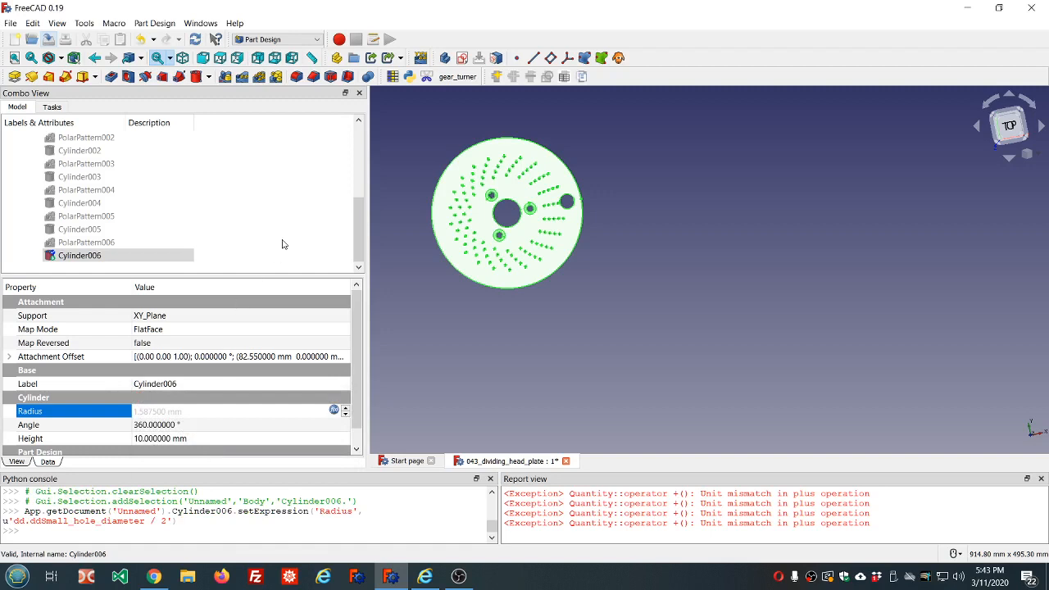
pyautogui.click(195, 39)
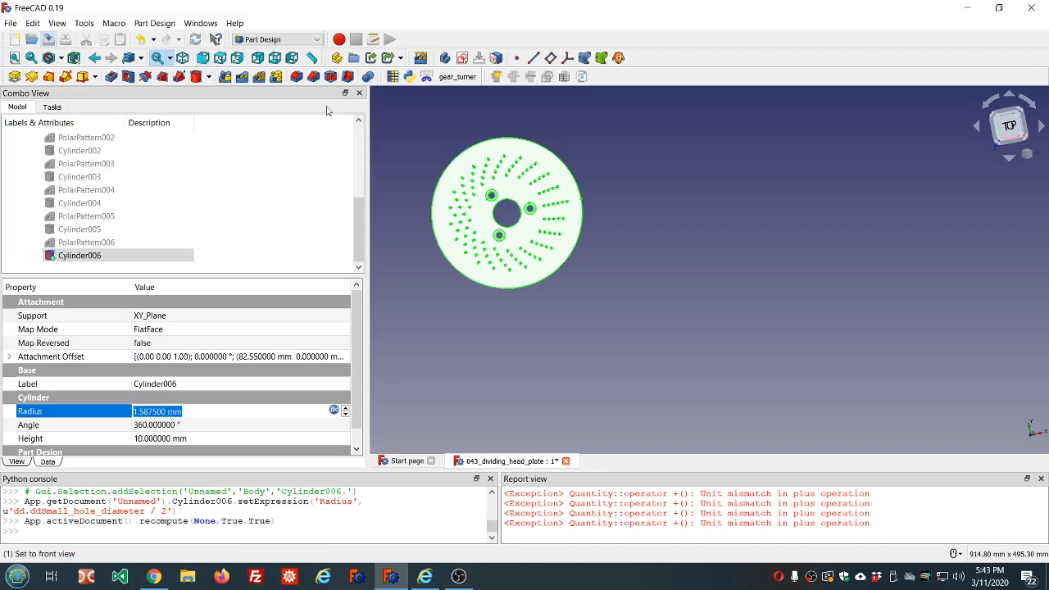
# Create a 360° polar pattern of the sixth-ring cylinder about the base Z axis, with occurrences driven by dd.ddRing6_hole_pattern
pyautogui.scroll(3, 542, 202)
pyautogui.scroll(-3, 543, 202)
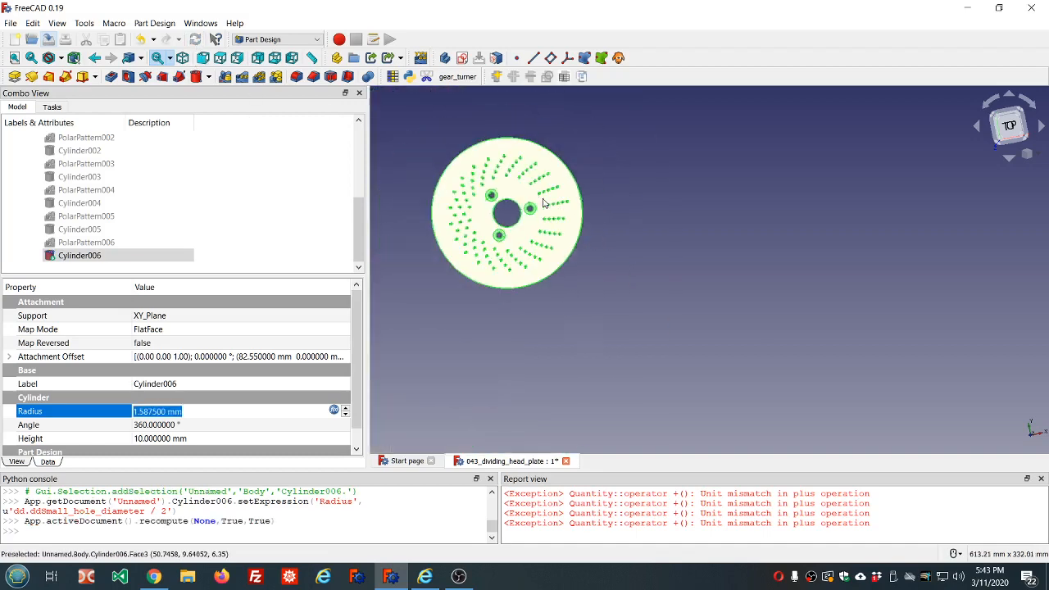
pyautogui.scroll(3, 543, 202)
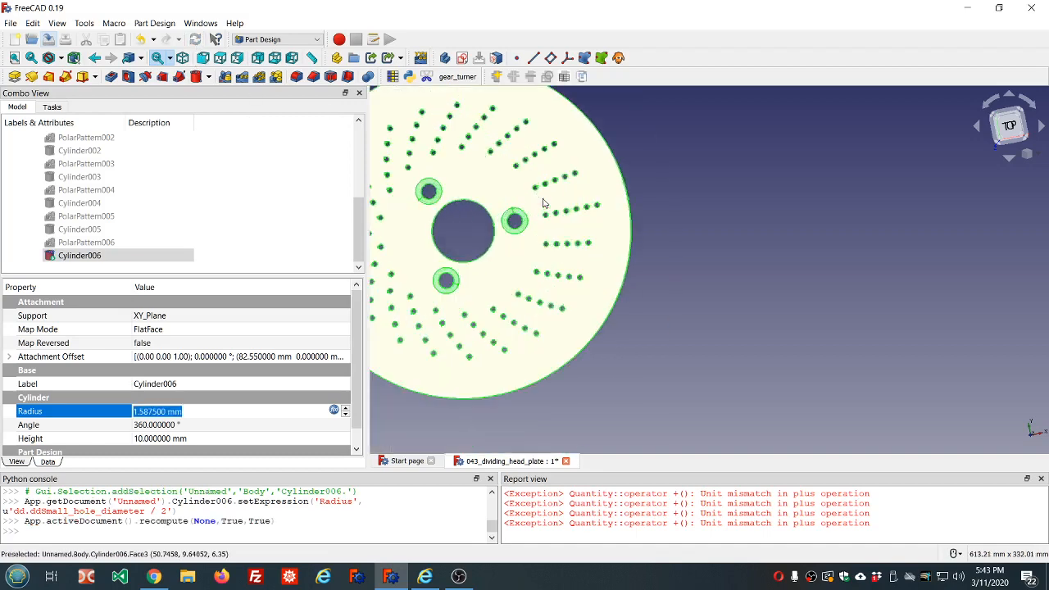
pyautogui.click(258, 77)
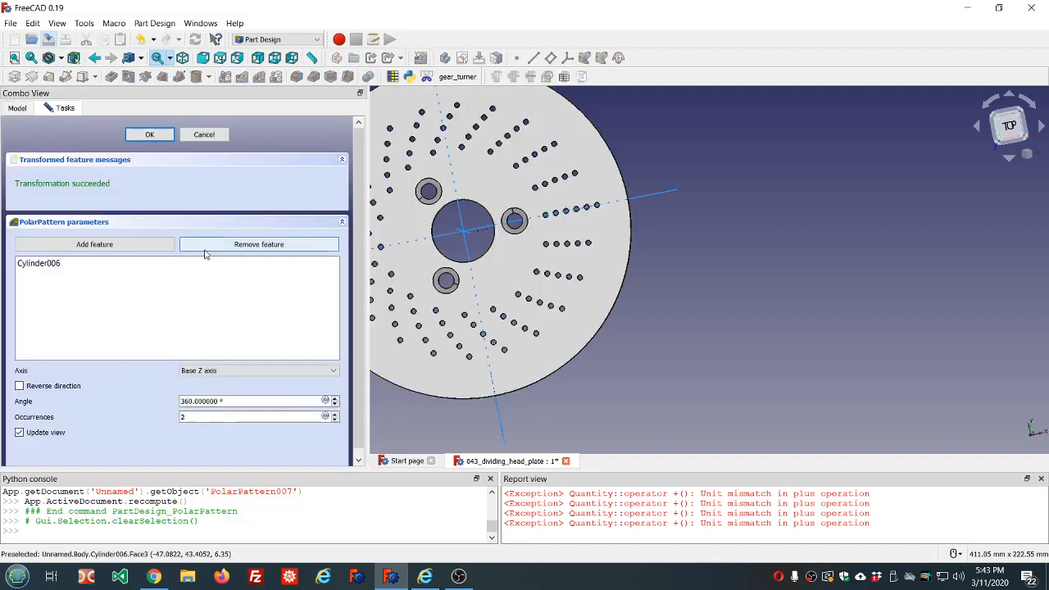
pyautogui.click(325, 417)
pyautogui.write('dd.dd')
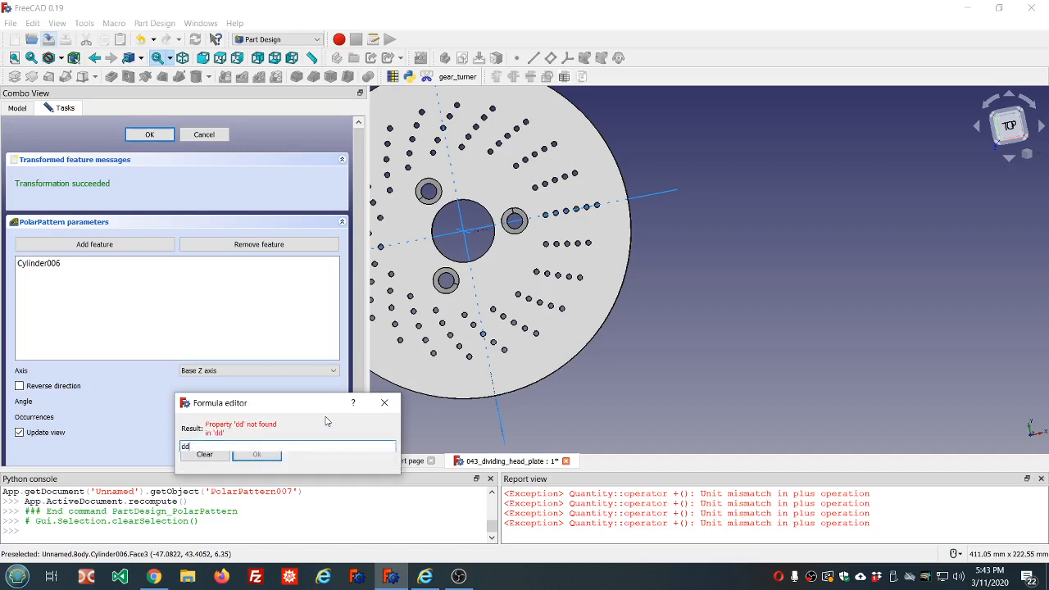
pyautogui.press('Down')
pyautogui.press('Down')
pyautogui.press('Down')
pyautogui.press('Down')
pyautogui.press('Down')
pyautogui.press('Down')
pyautogui.press('Down')
pyautogui.press('Down')
pyautogui.press('Down')
pyautogui.press('Down')
pyautogui.press('Down')
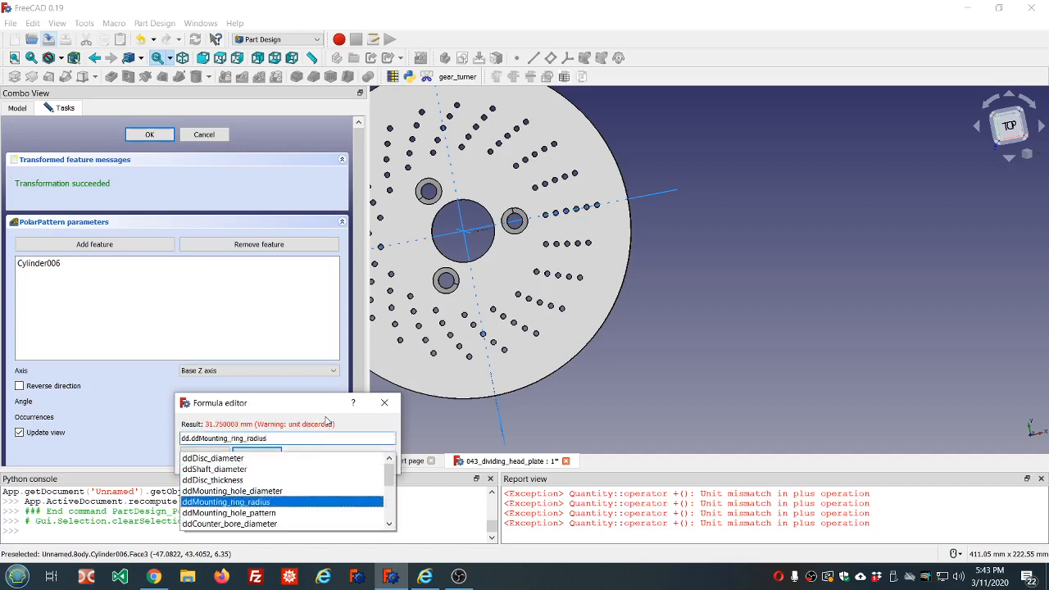
pyautogui.press('Down')
pyautogui.press('Down')
pyautogui.press('Down')
pyautogui.press('Down')
pyautogui.press('Down')
pyautogui.press('Down')
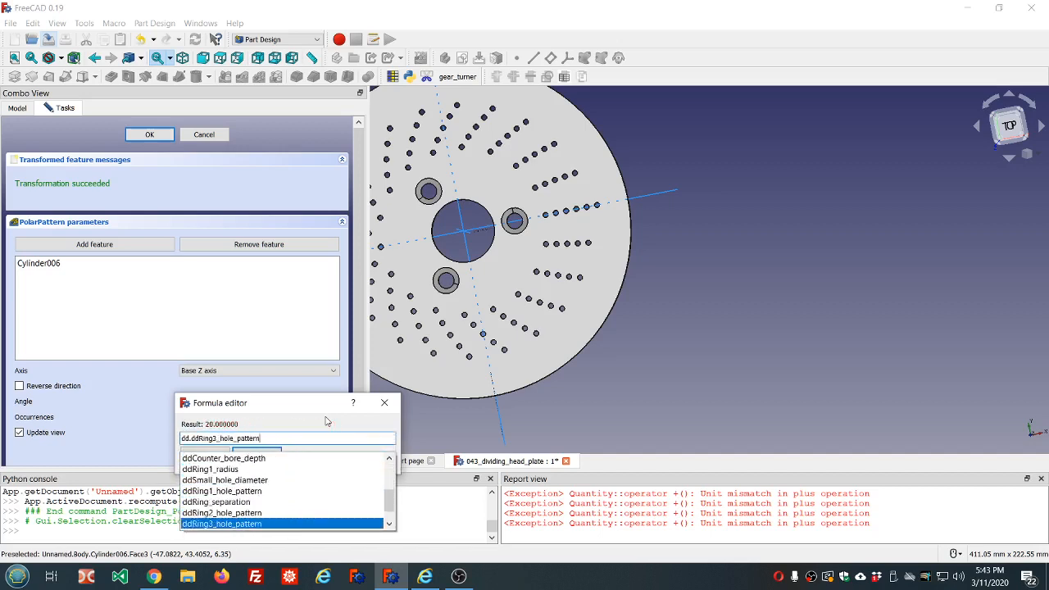
pyautogui.press('Return')
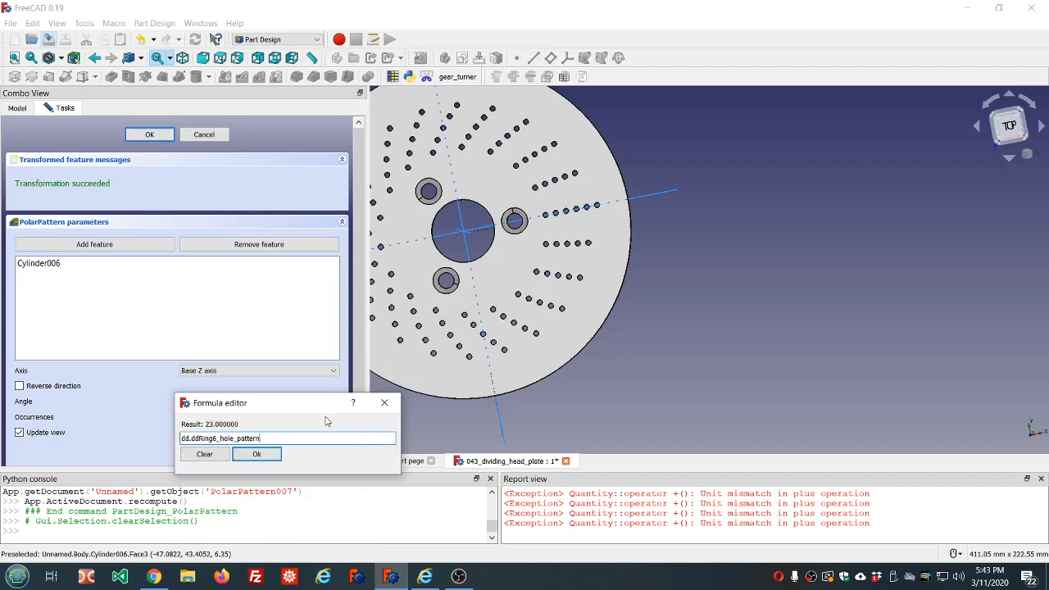
pyautogui.click(259, 455)
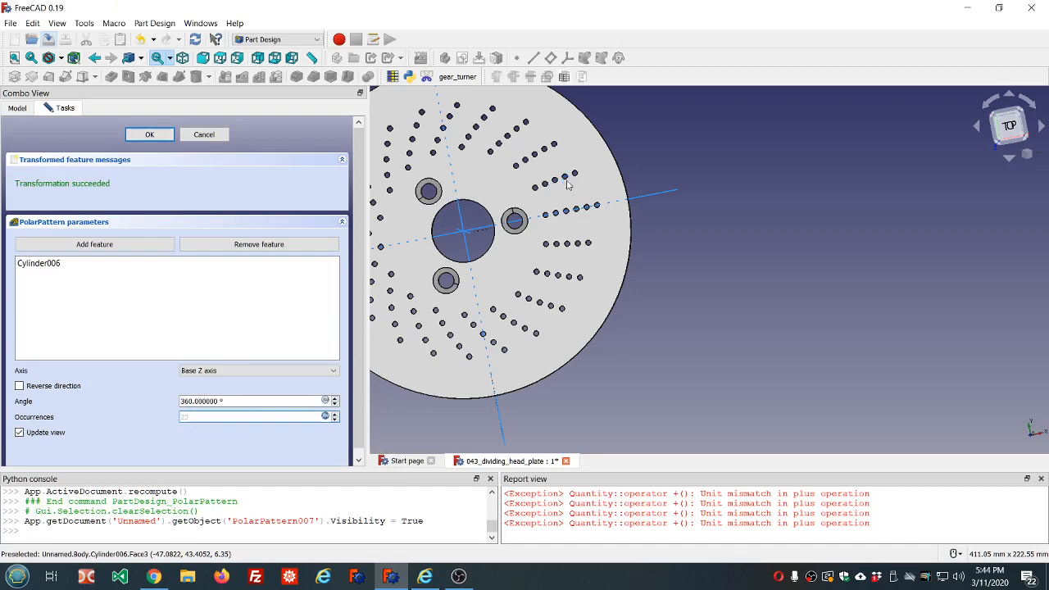
pyautogui.click(151, 135)
pyautogui.scroll(-5, 490, 188)
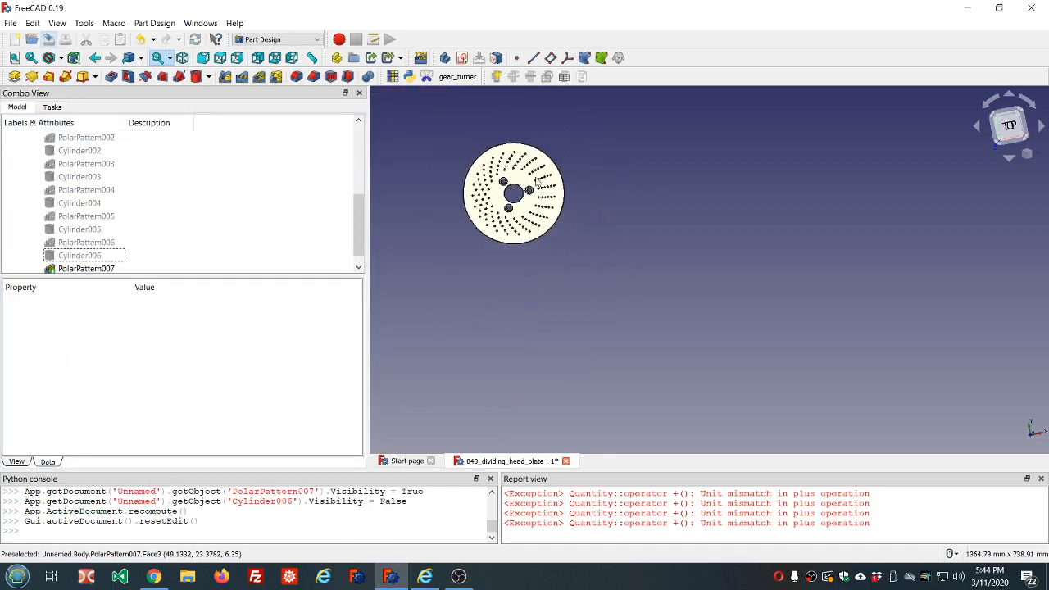
pyautogui.scroll(4, 490, 189)
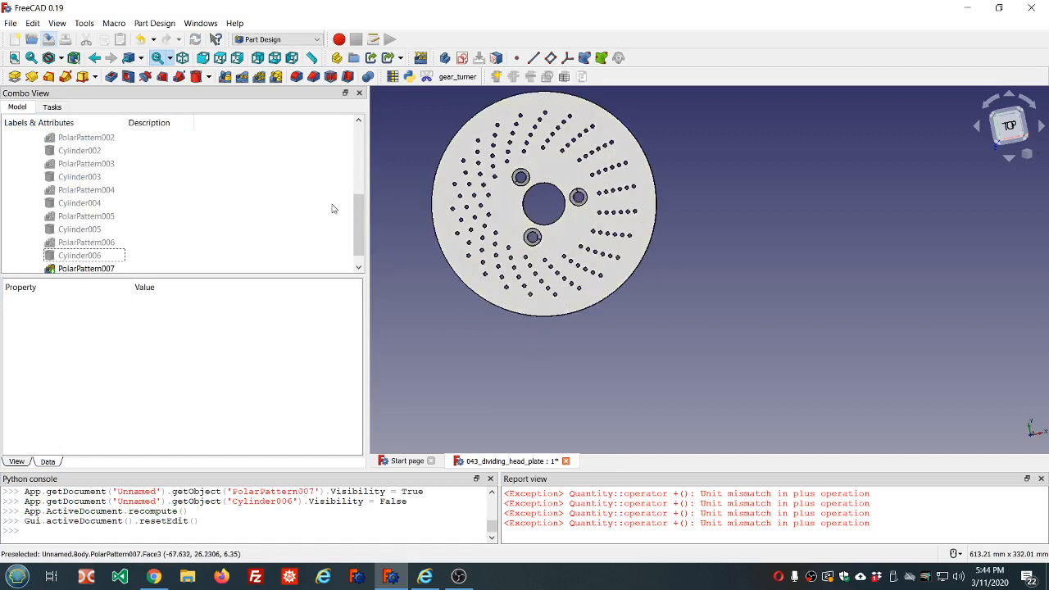
# Clear the accumulated exception messages from the report view
pyautogui.scroll(-1, 337, 210)
pyautogui.rightClick(573, 506)
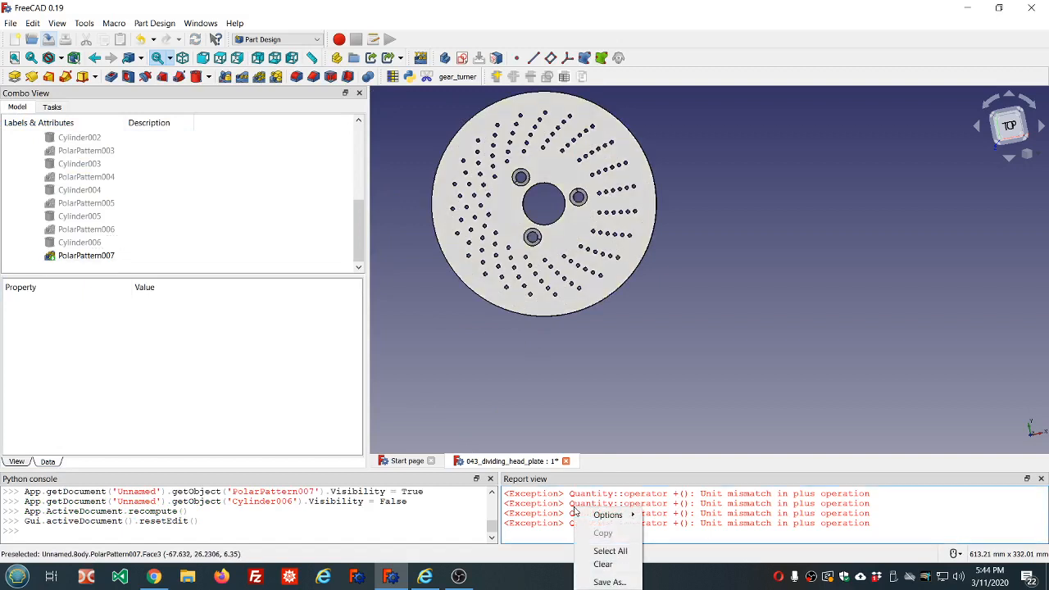
pyautogui.click(597, 562)
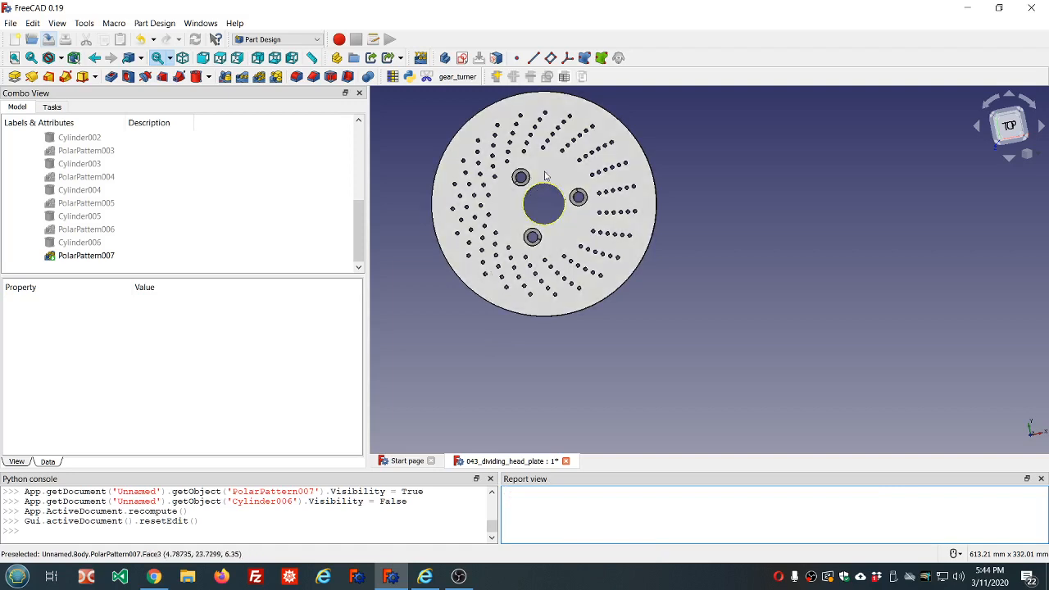
# Replace the fraction in the dd object's ddRing_separation formula with (5/16), keeping the inch-to-millimetre multiplier
pyautogui.moveTo(543, 171); pyautogui.dragTo(549, 175, button='middle')
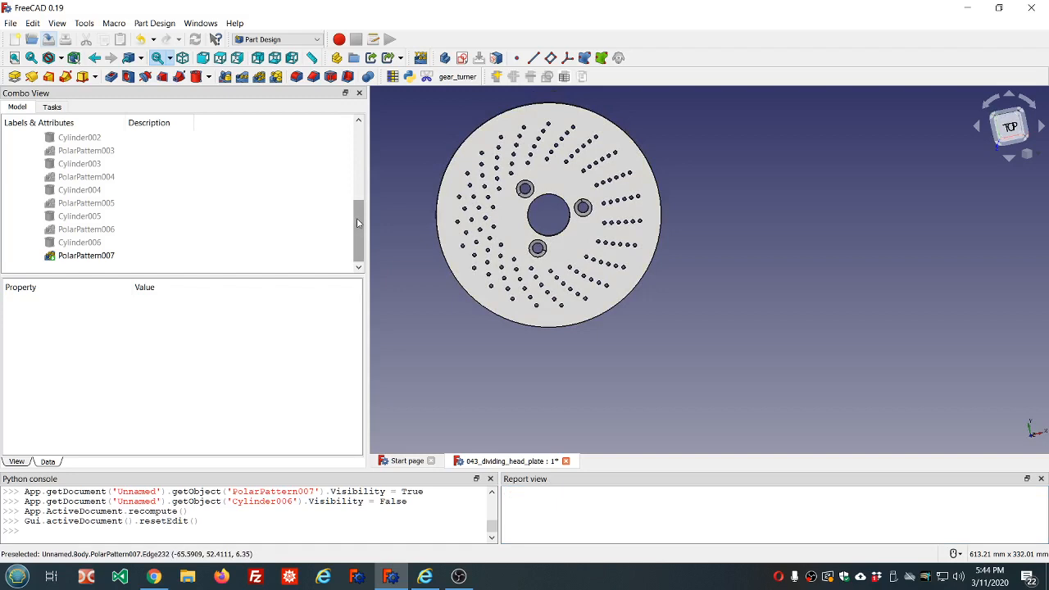
pyautogui.moveTo(357, 222); pyautogui.dragTo(361, 140)
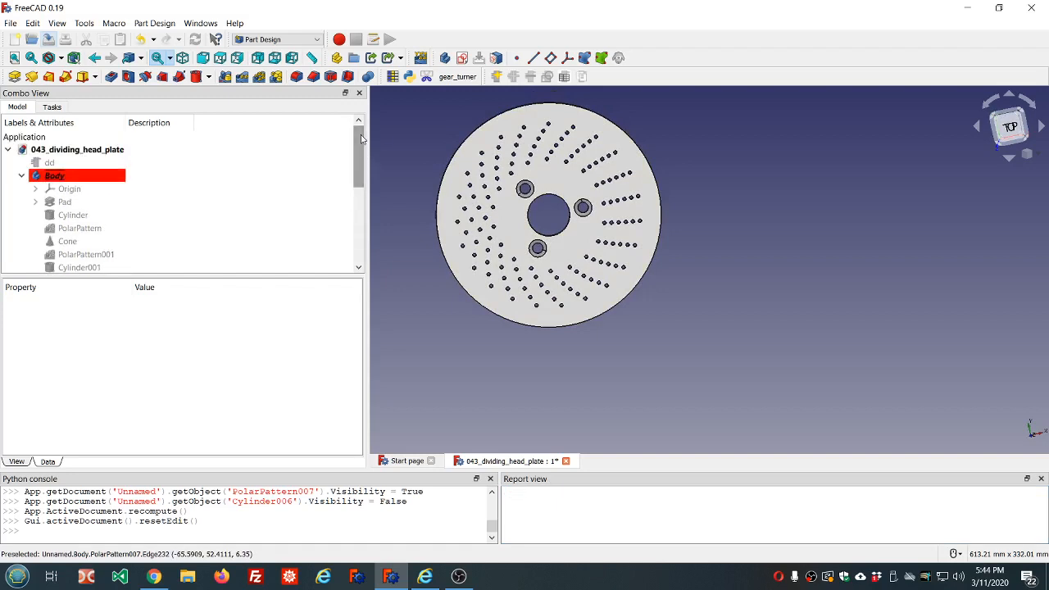
pyautogui.scroll(-2, 493, 135)
pyautogui.scroll(2, 565, 167)
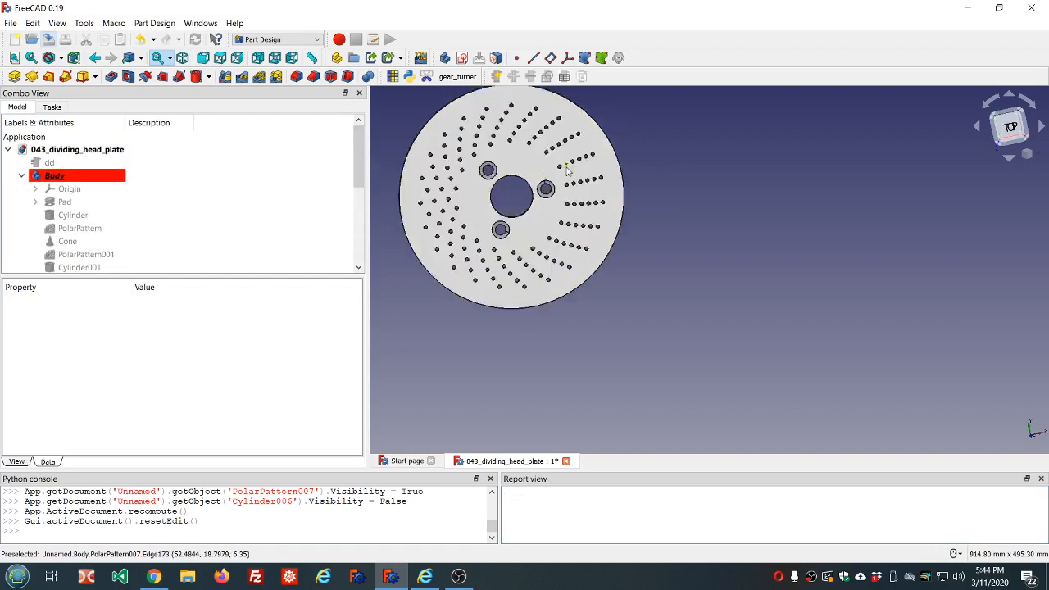
pyautogui.scroll(3, 565, 168)
pyautogui.scroll(-1, 631, 171)
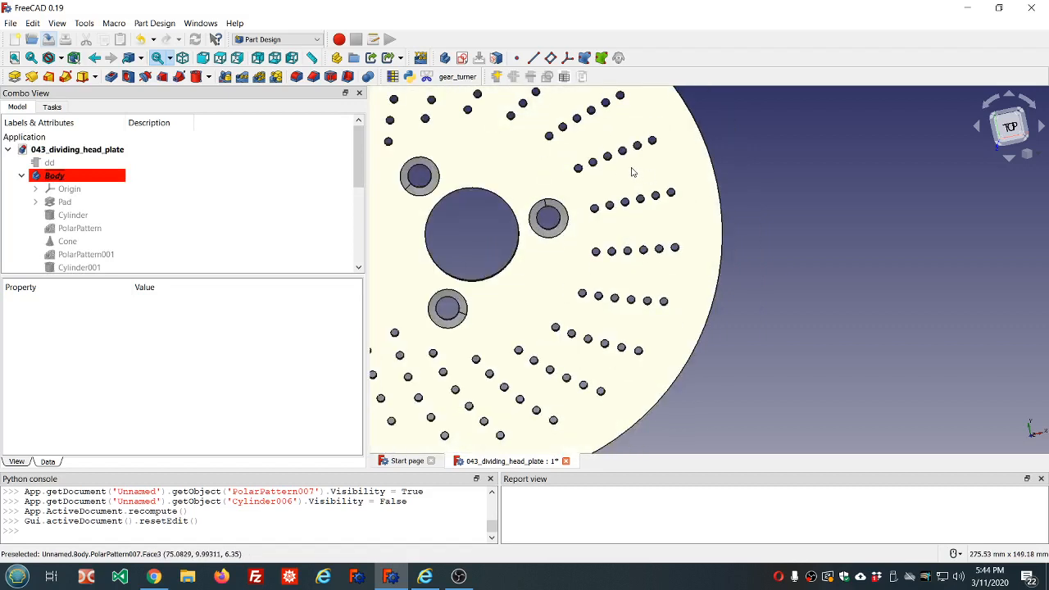
pyautogui.scroll(-2, 663, 140)
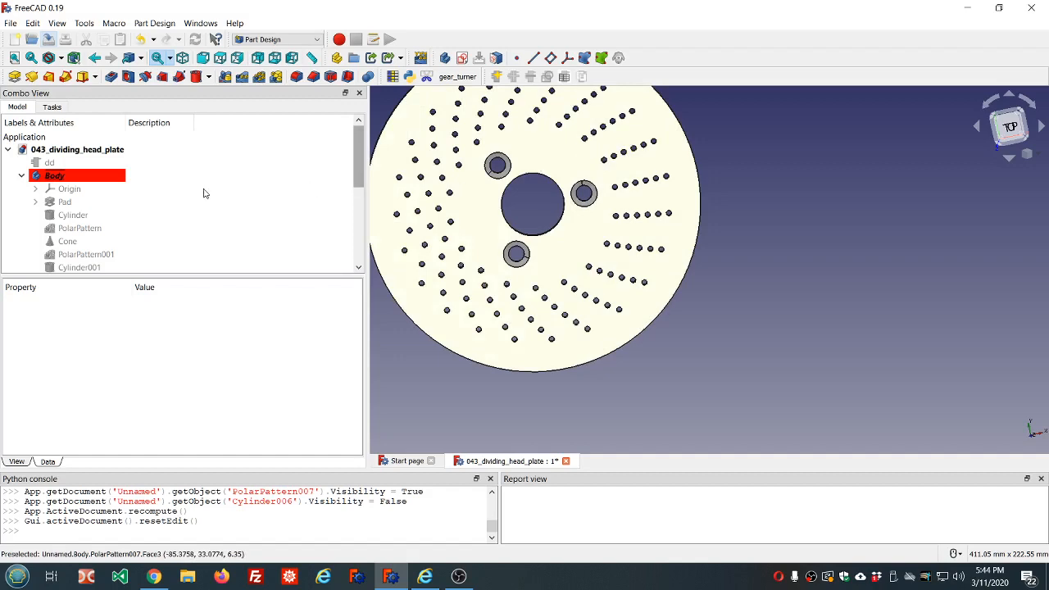
pyautogui.click(80, 163)
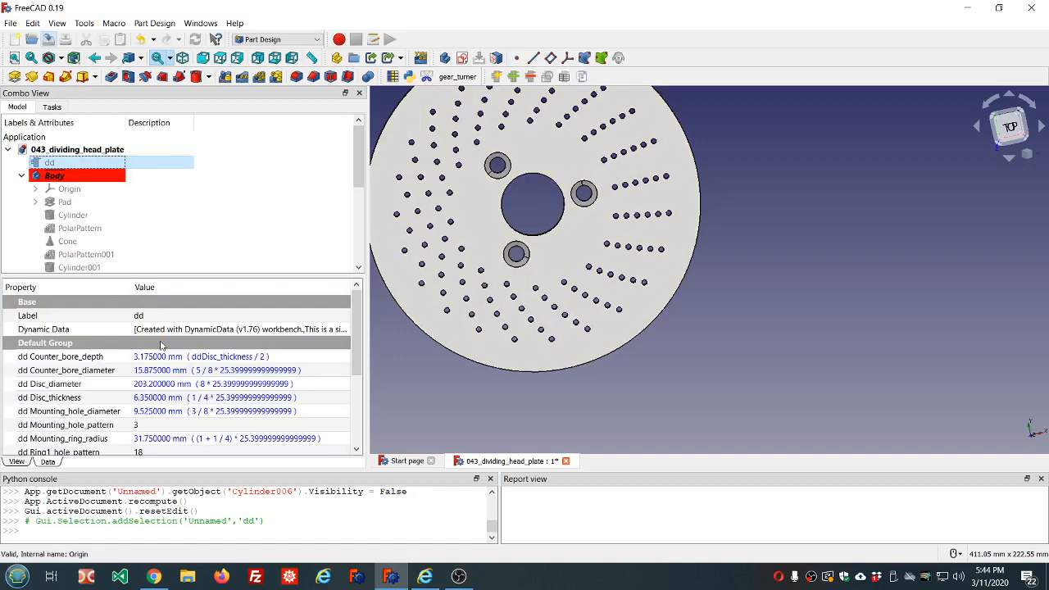
pyautogui.moveTo(357, 327); pyautogui.dragTo(365, 408)
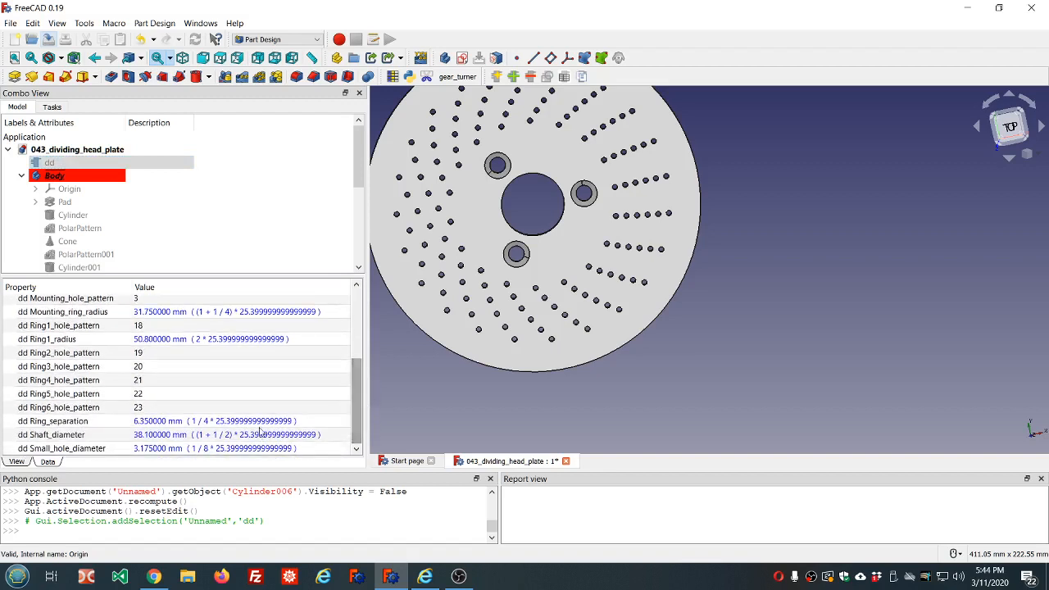
pyautogui.click(261, 422)
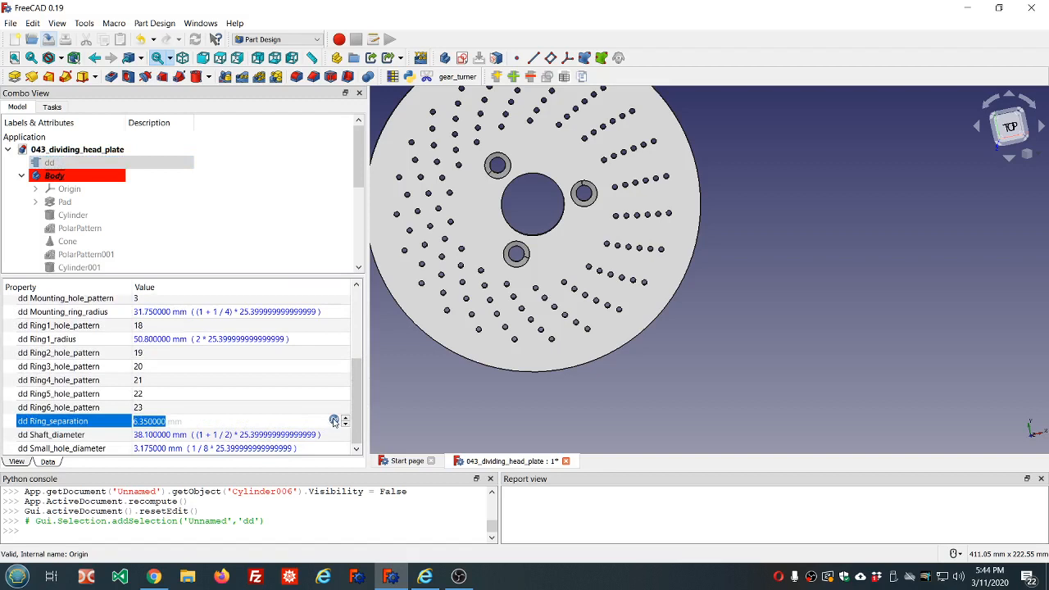
pyautogui.click(333, 420)
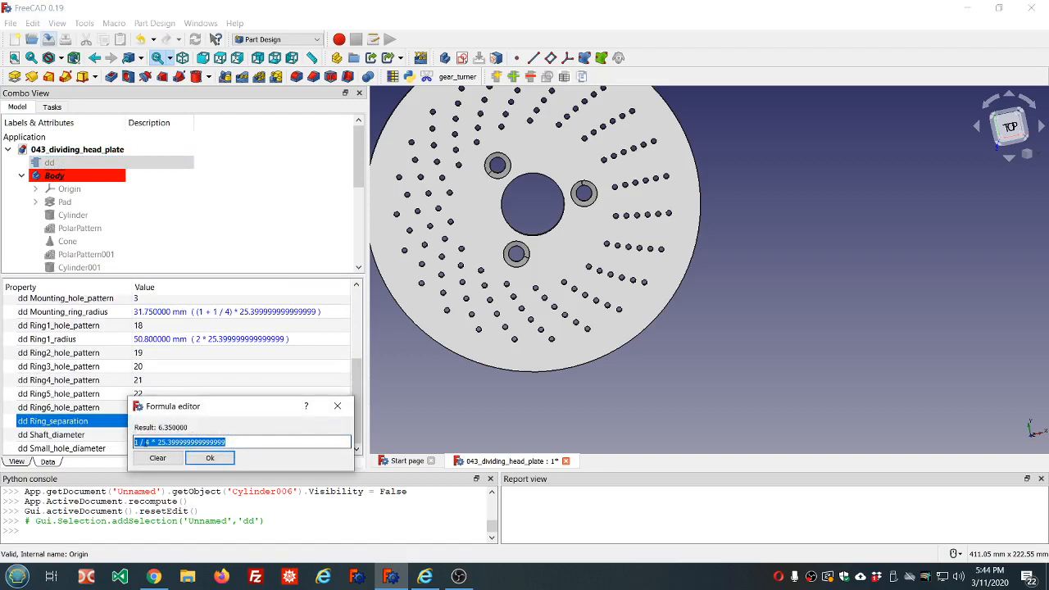
pyautogui.moveTo(134, 442); pyautogui.dragTo(151, 443)
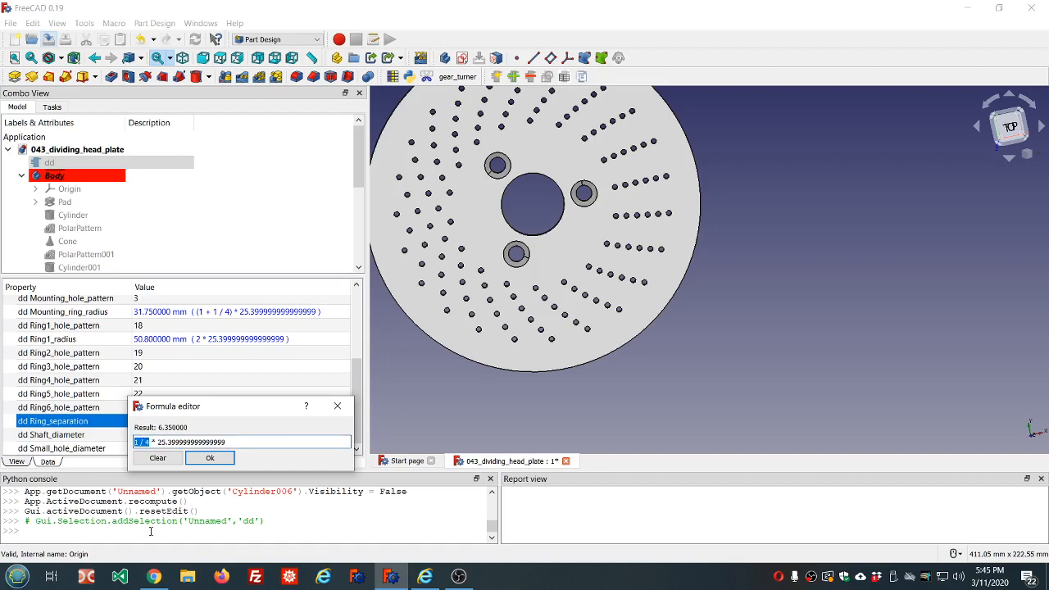
pyautogui.write('(')
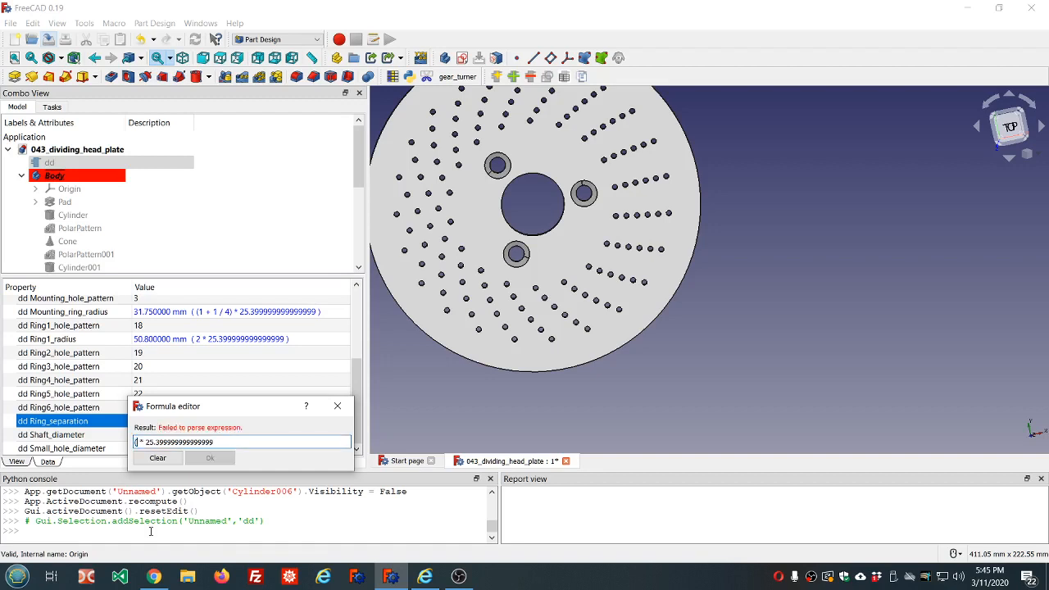
pyautogui.write('5/16)')
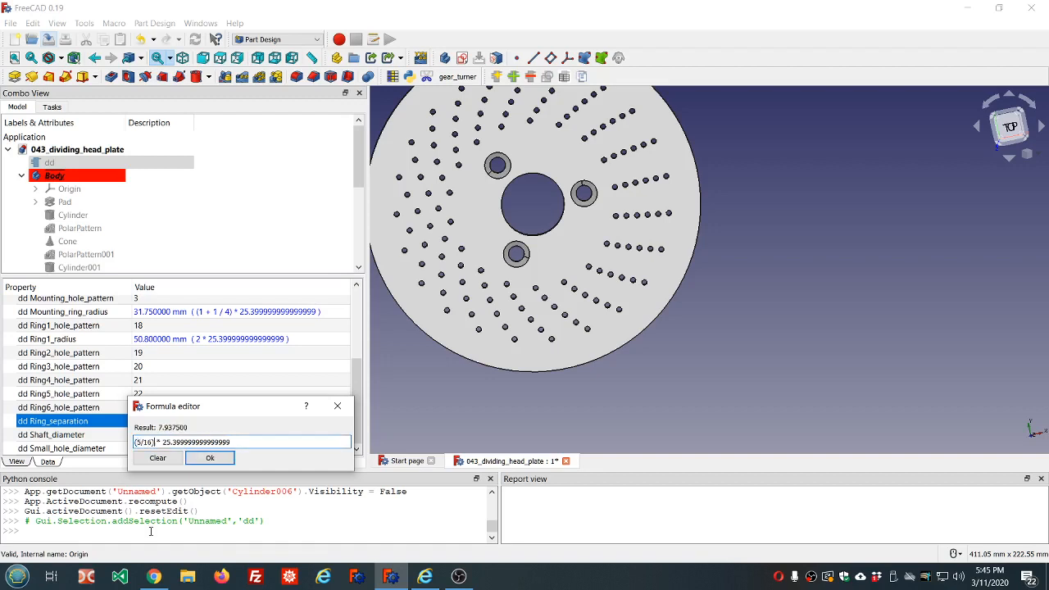
pyautogui.click(210, 458)
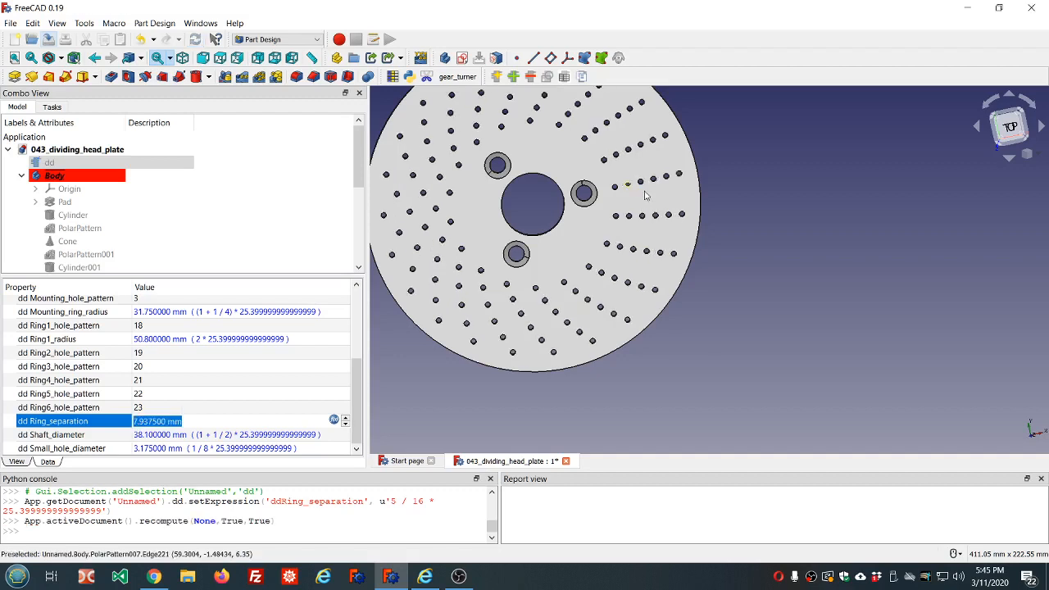
# Examine the spacing of the six hole rings on the plate and review the dd object's dynamic data properties
pyautogui.scroll(-2, 635, 191)
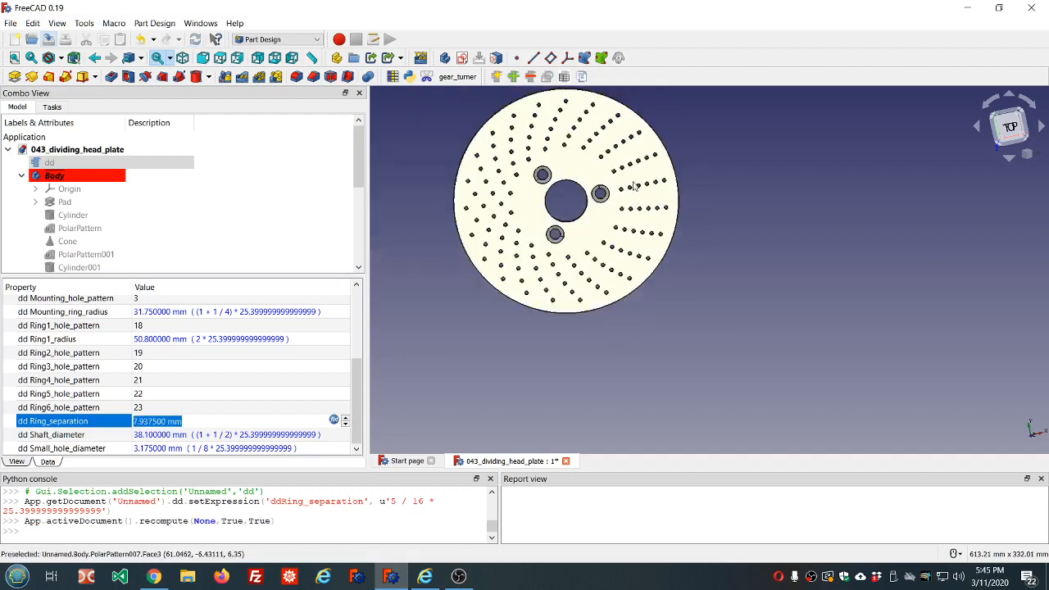
pyautogui.scroll(3, 631, 182)
pyautogui.scroll(-1, 625, 178)
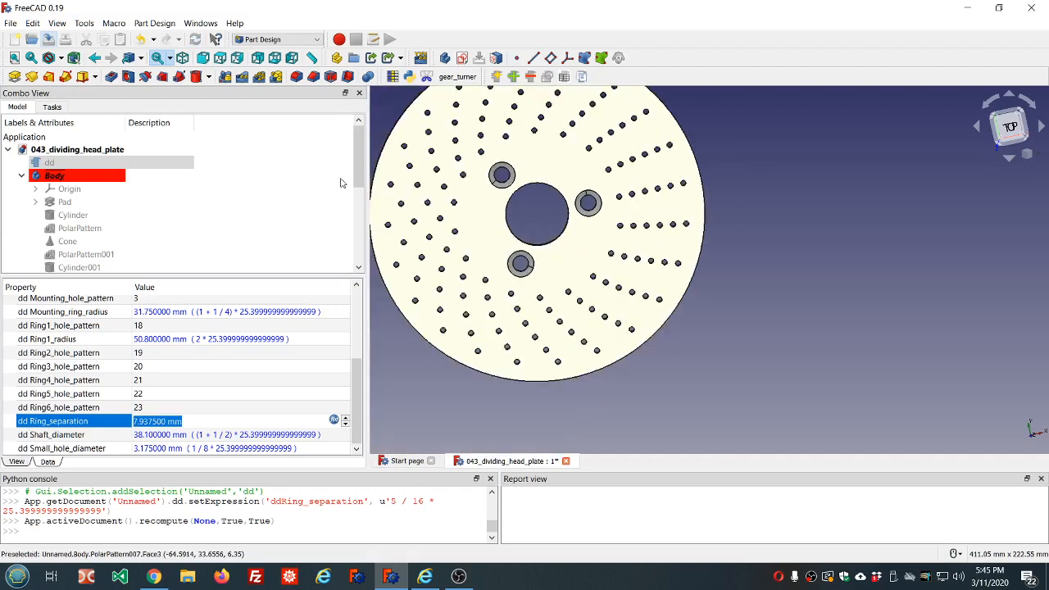
pyautogui.click(75, 166)
pyautogui.click(357, 385)
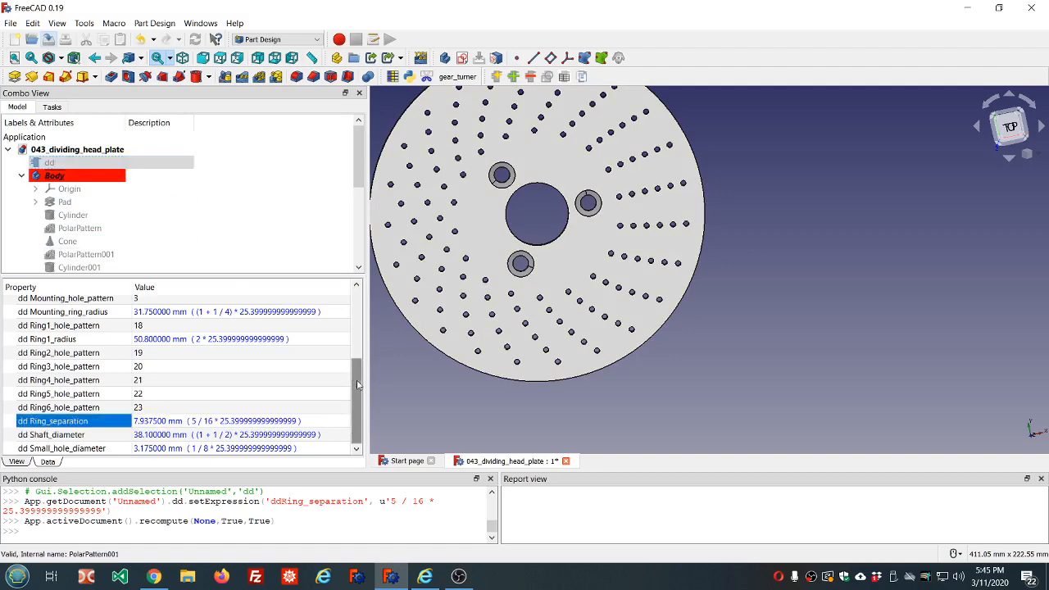
pyautogui.moveTo(357, 385); pyautogui.dragTo(361, 352)
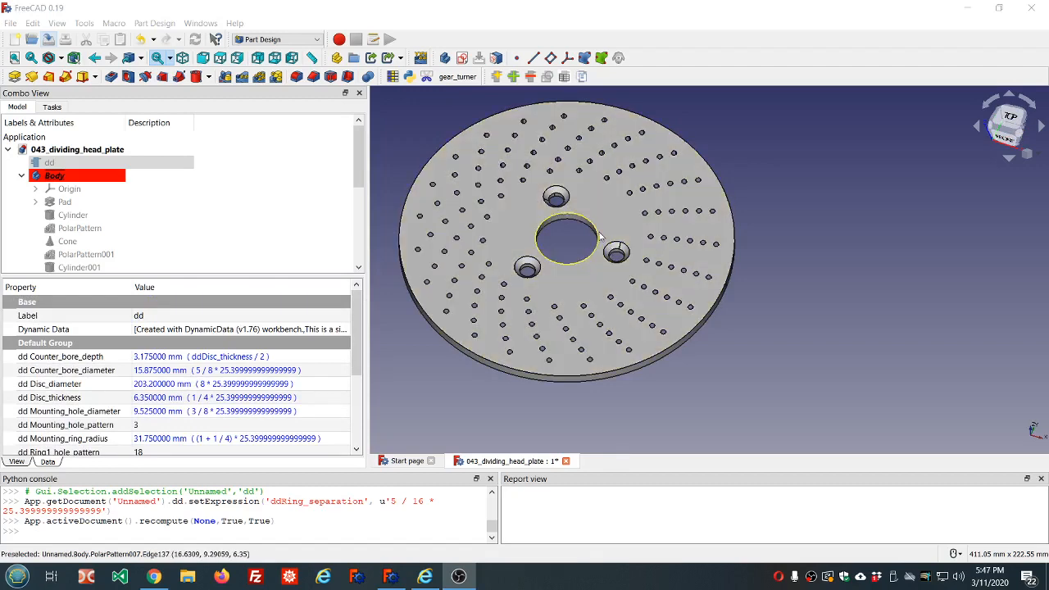
pyautogui.moveTo(607, 243); pyautogui.dragTo(597, 223, button='middle')
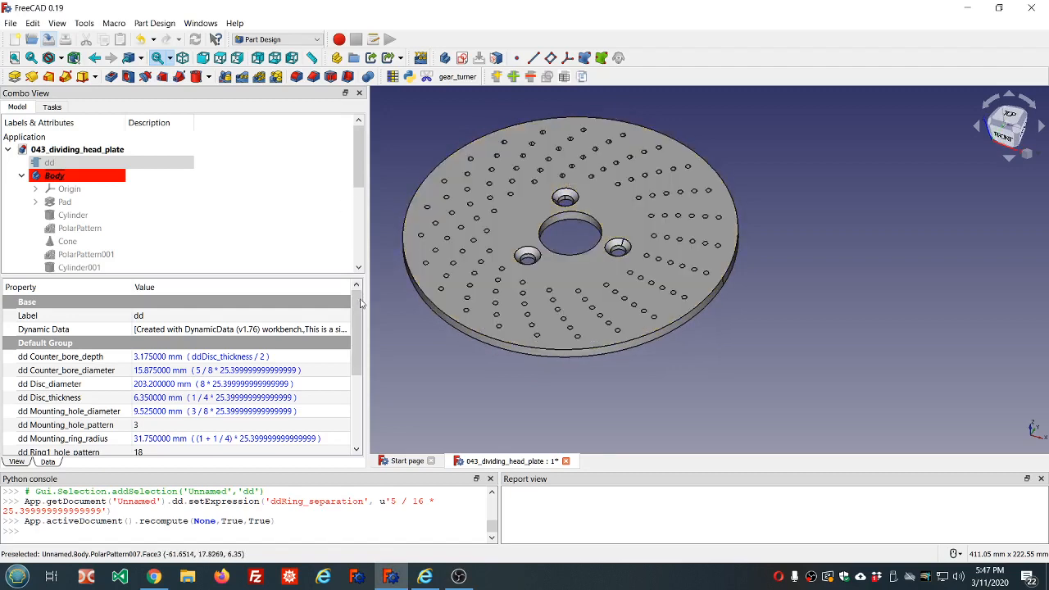
pyautogui.moveTo(361, 303); pyautogui.dragTo(354, 380)
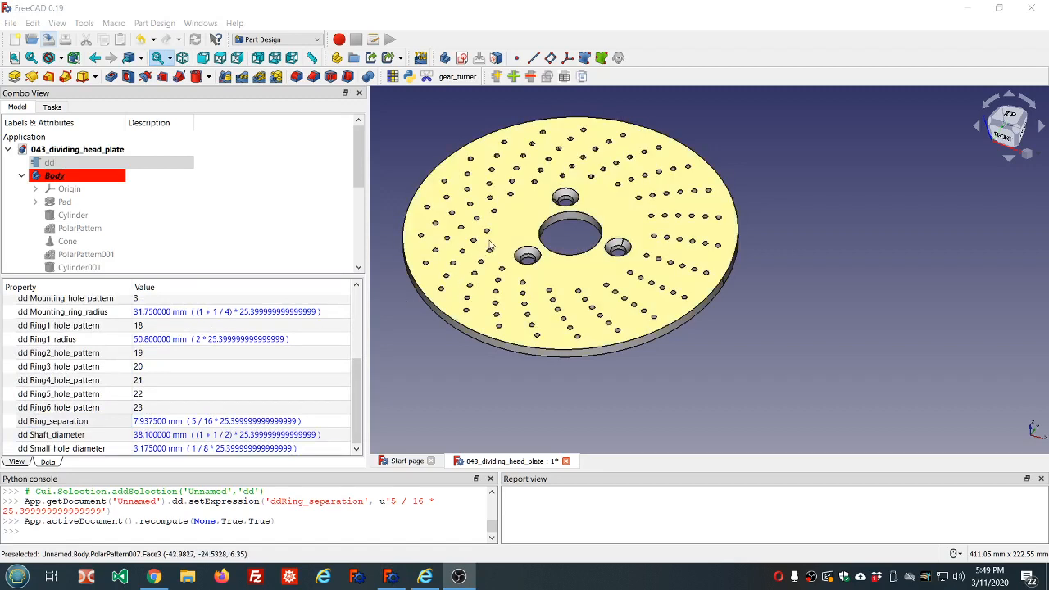
pyautogui.moveTo(525, 229); pyautogui.dragTo(533, 236, button='middle')
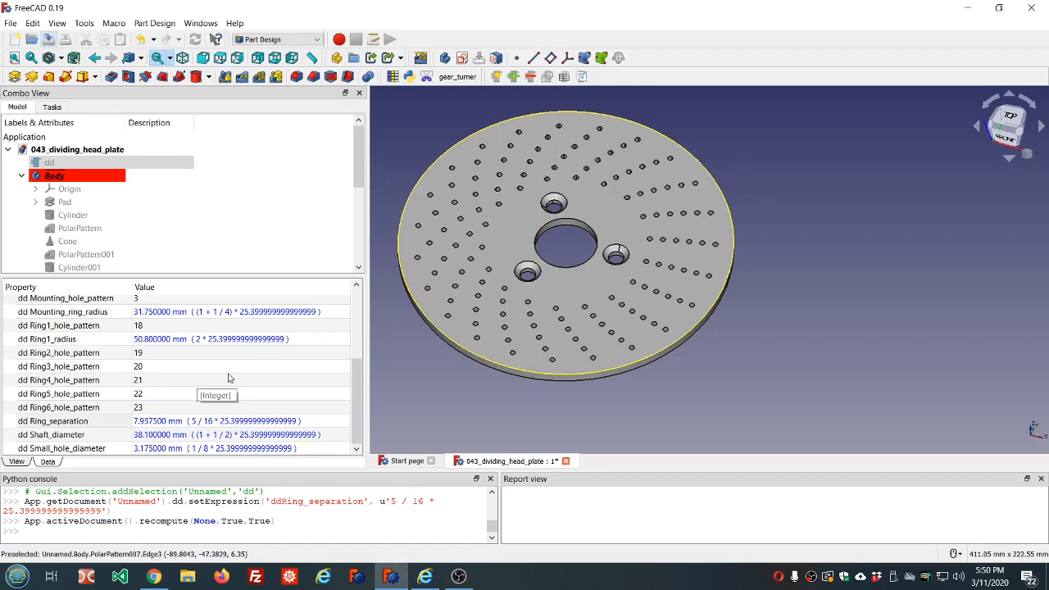
pyautogui.scroll(-2, 465, 311)
pyautogui.scroll(2, 455, 336)
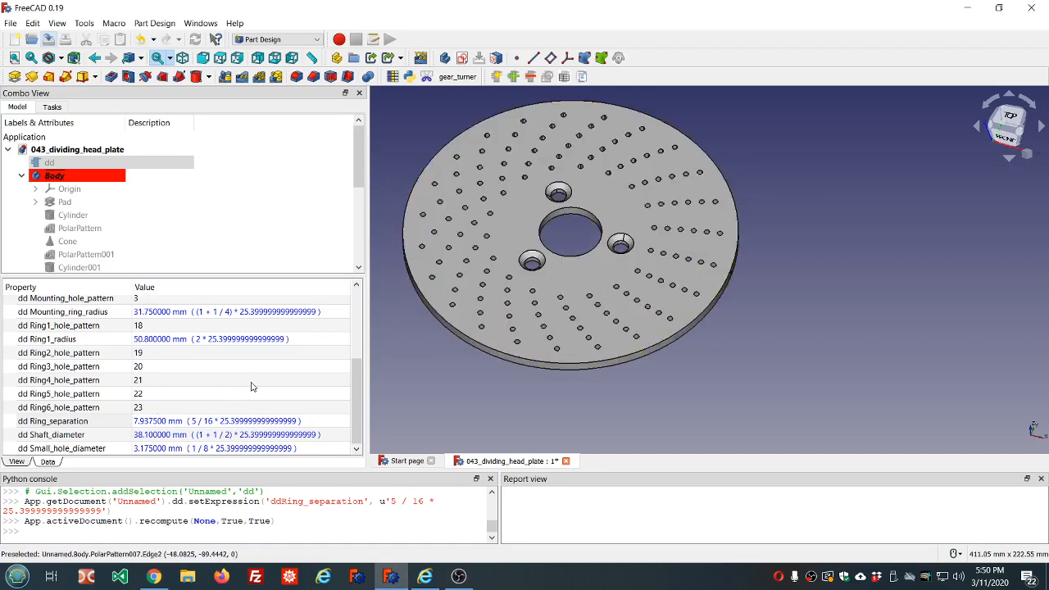
# Save the document and try setting ddRing6_hole_pattern to 0 with a recompute of the model
pyautogui.click(186, 407)
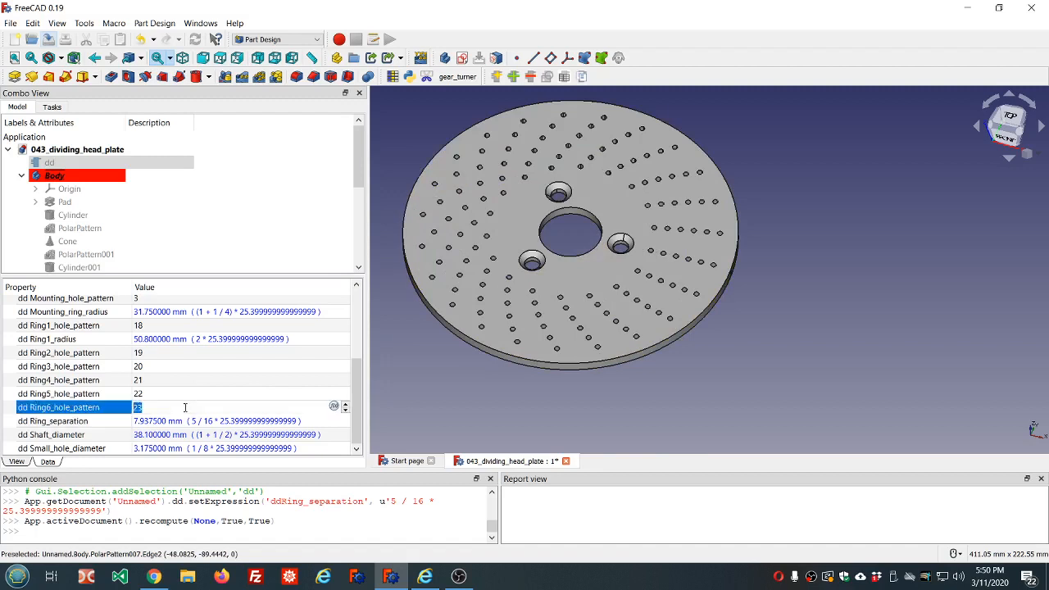
pyautogui.click(50, 41)
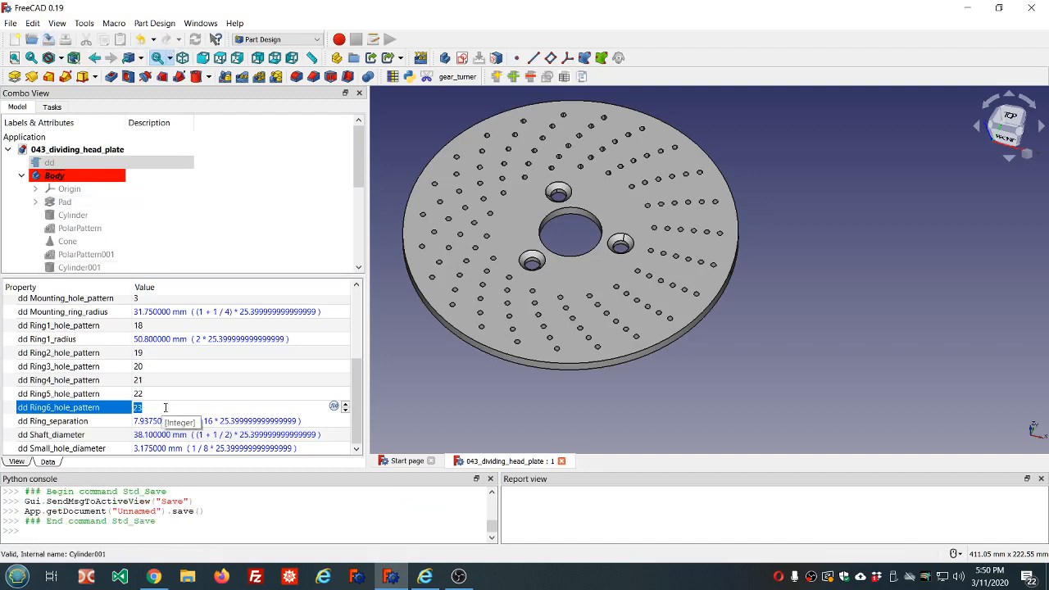
pyautogui.write('0')
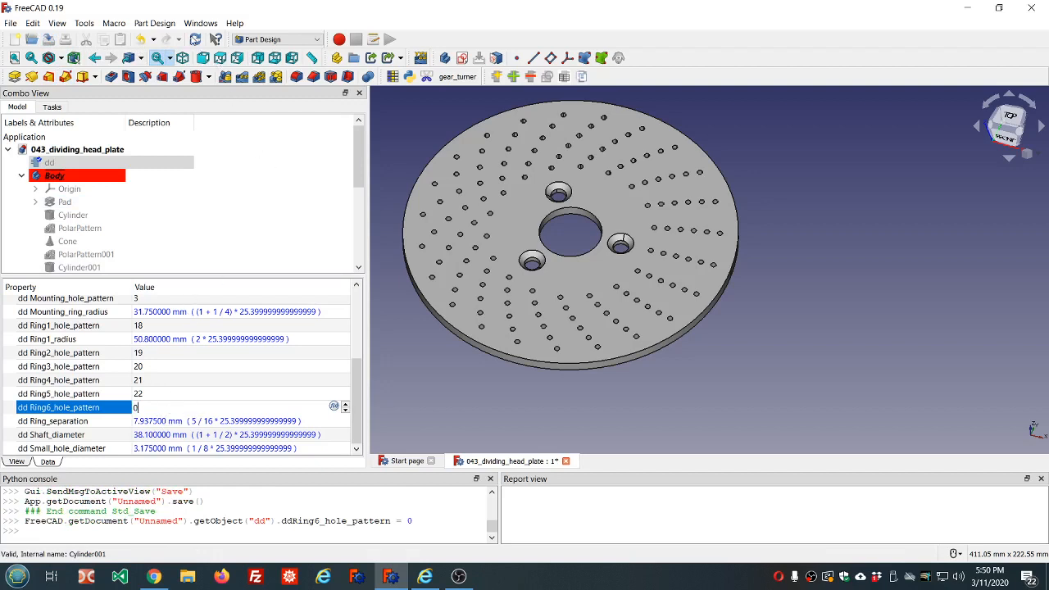
pyautogui.click(195, 40)
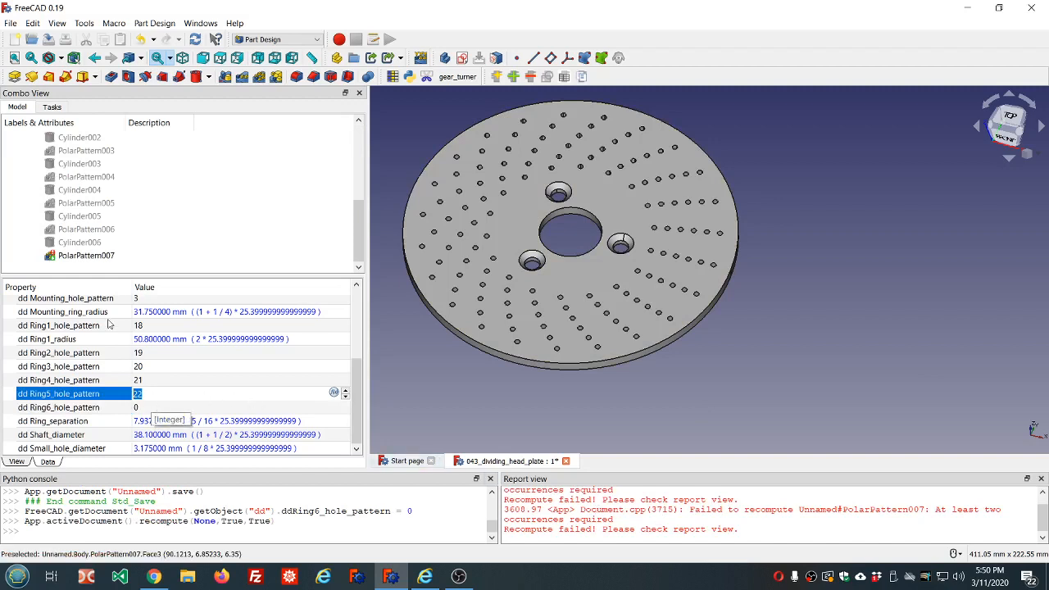
# Set ddRing6_hole_pattern back to 23 and save the document
pyautogui.click(154, 407)
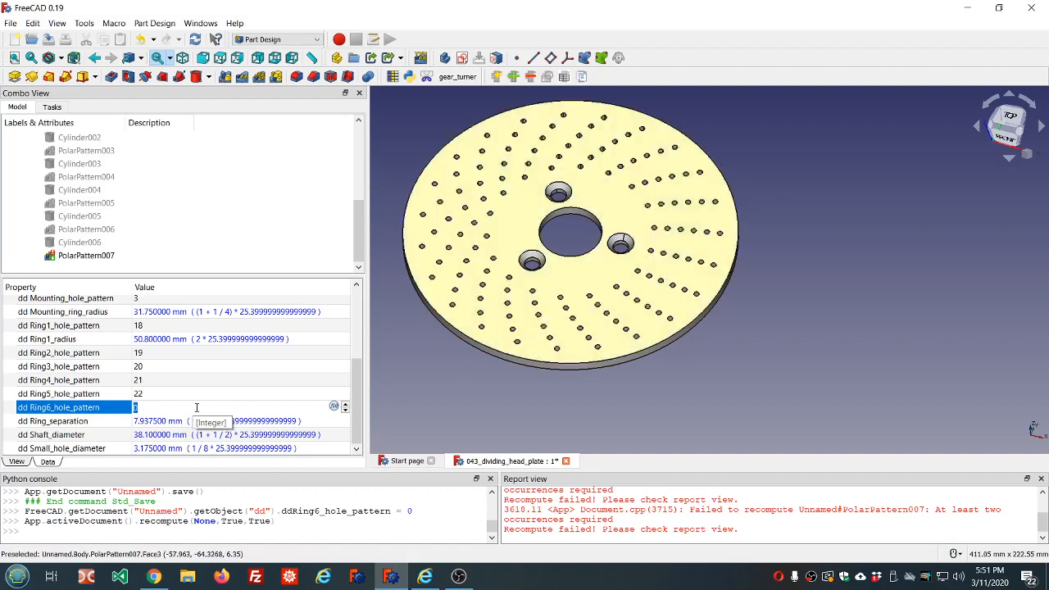
pyautogui.write('23')
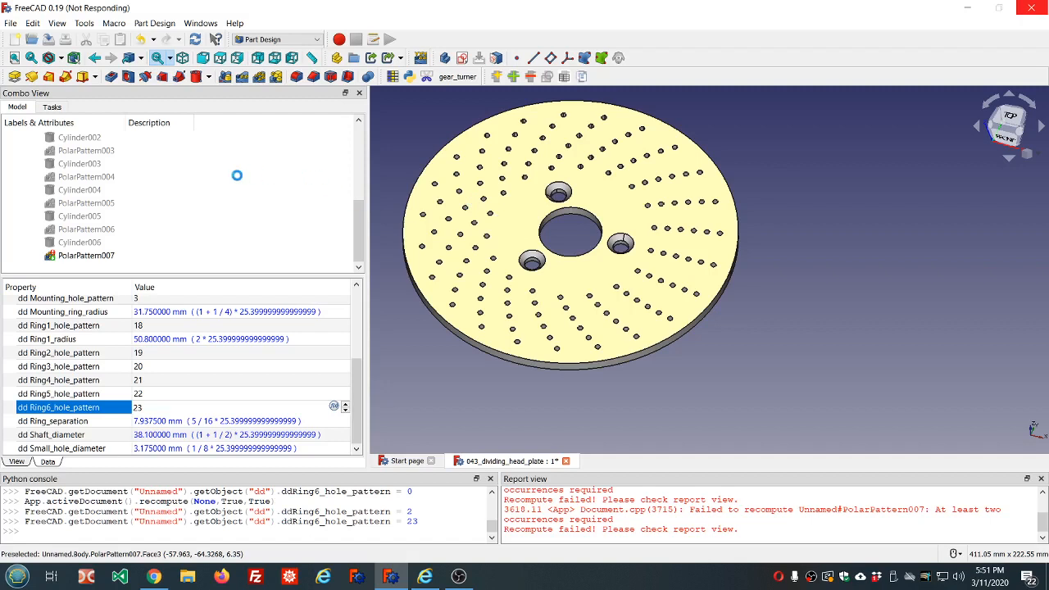
pyautogui.click(87, 256)
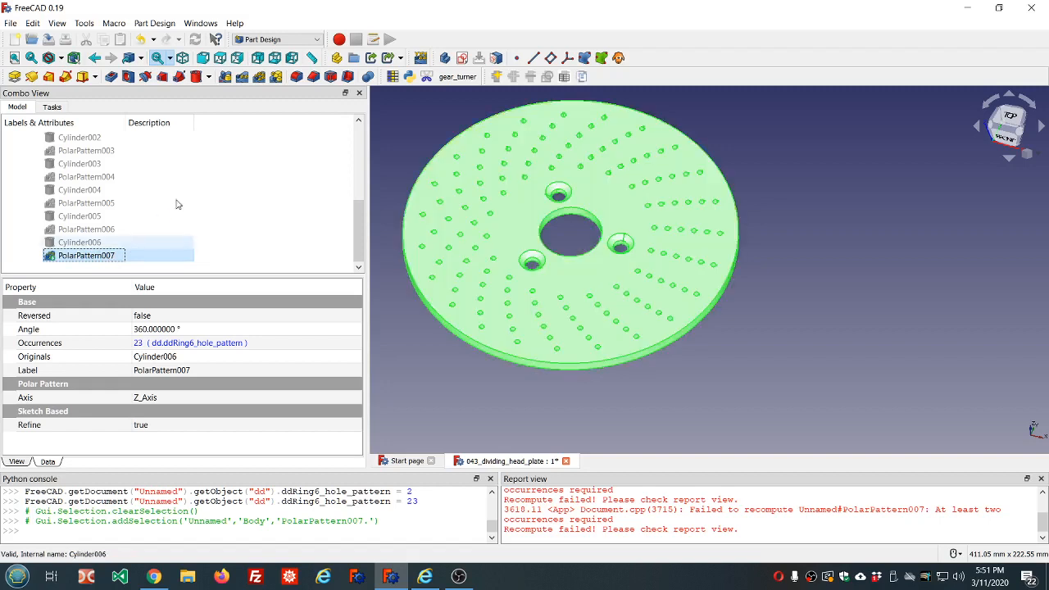
pyautogui.click(50, 41)
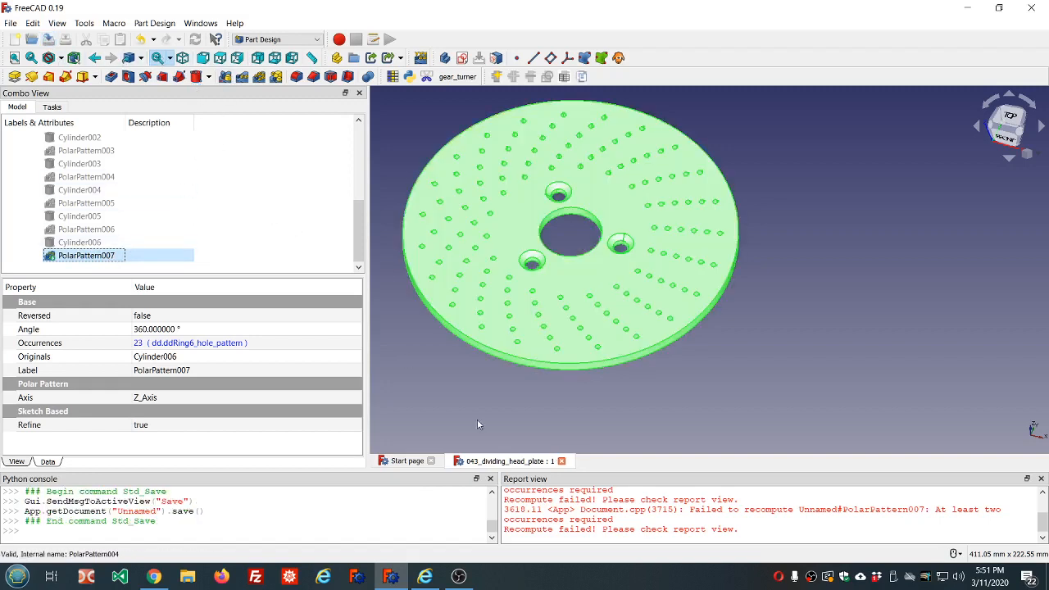
# Clear the recompute errors from the report view and select the sixth ring's polar pattern, PolarPattern007
pyautogui.rightClick(745, 517)
pyautogui.click(766, 487)
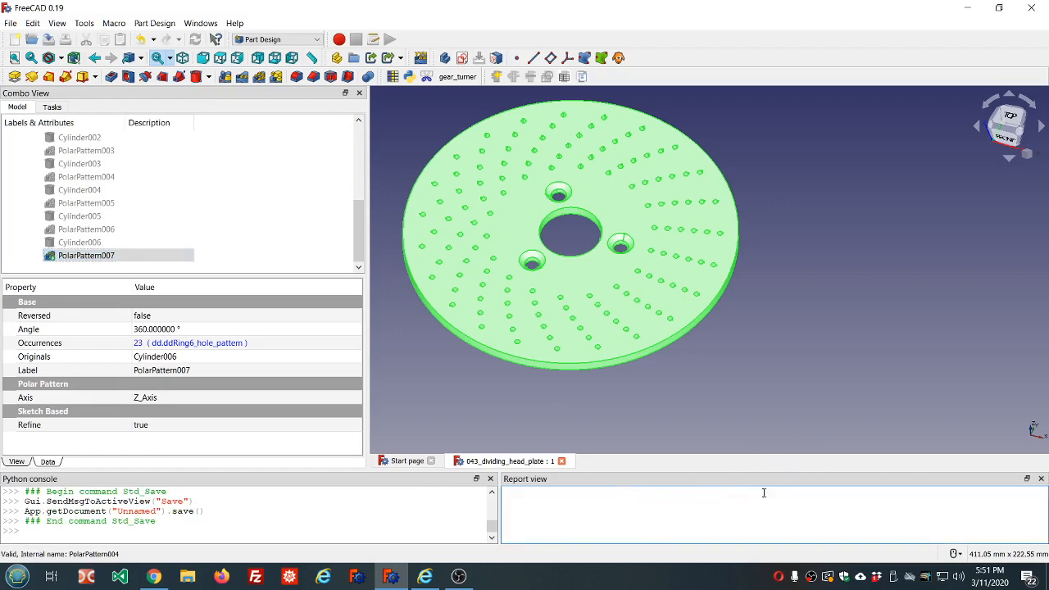
pyautogui.click(85, 257)
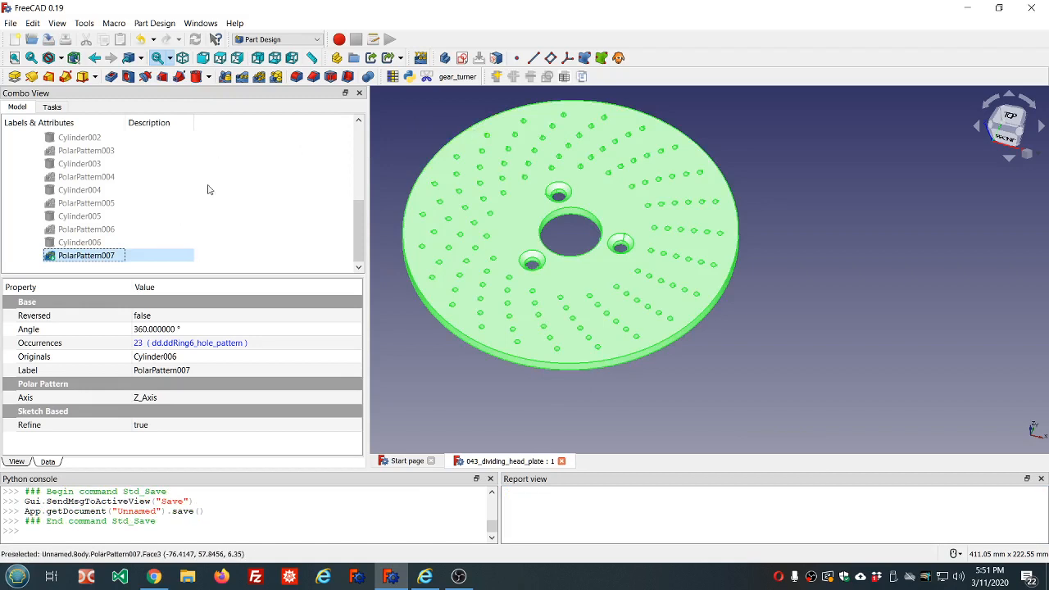
pyautogui.click(264, 183)
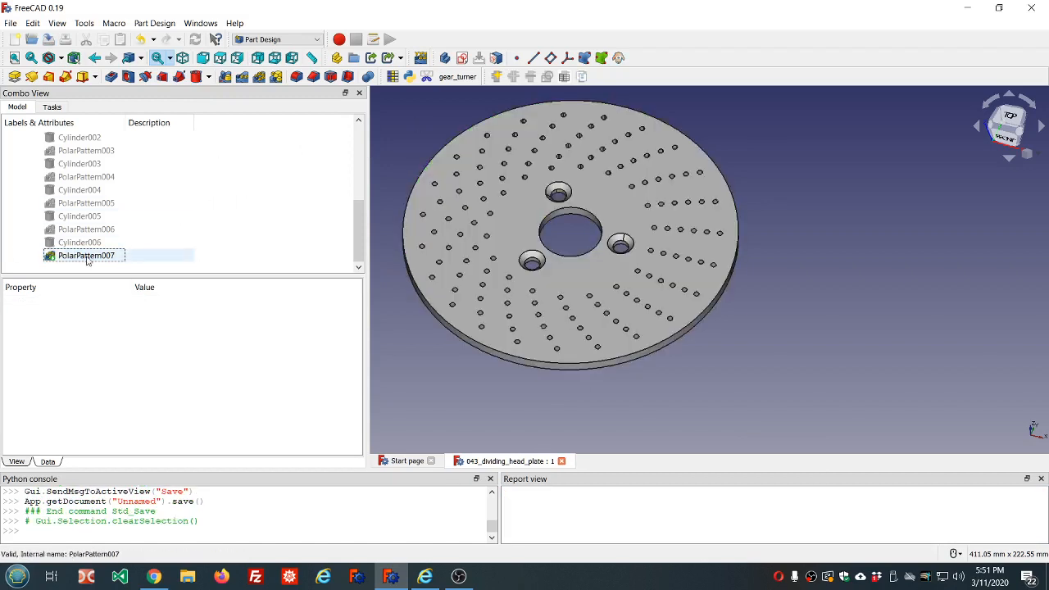
pyautogui.click(87, 256)
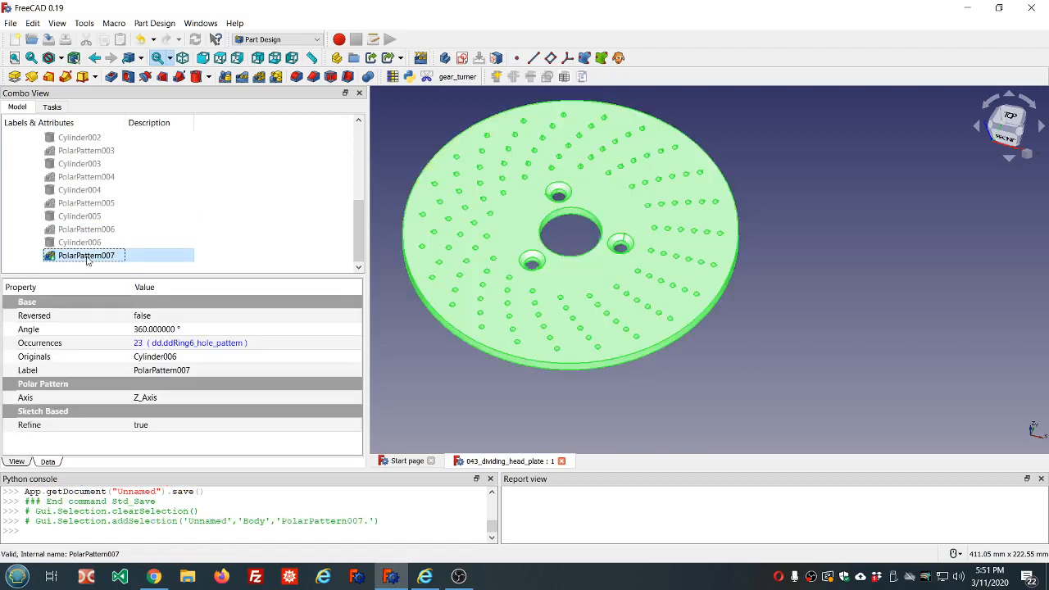
# Delete the sixth ring's polar pattern PolarPattern007 and its source hole Cylinder006 from the body
pyautogui.press('Delete')
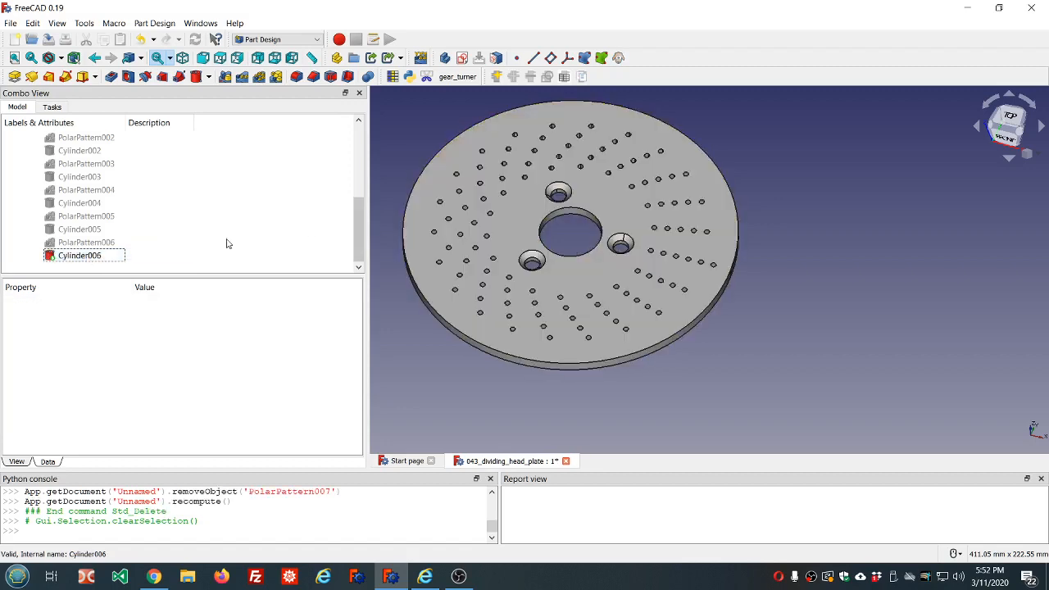
pyautogui.click(79, 256)
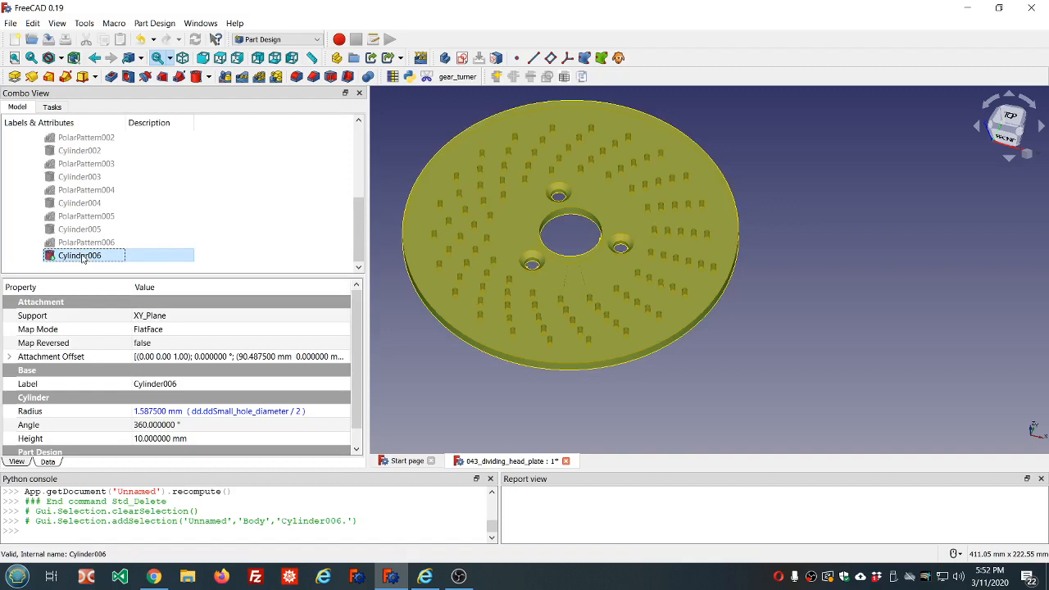
pyautogui.press('Delete')
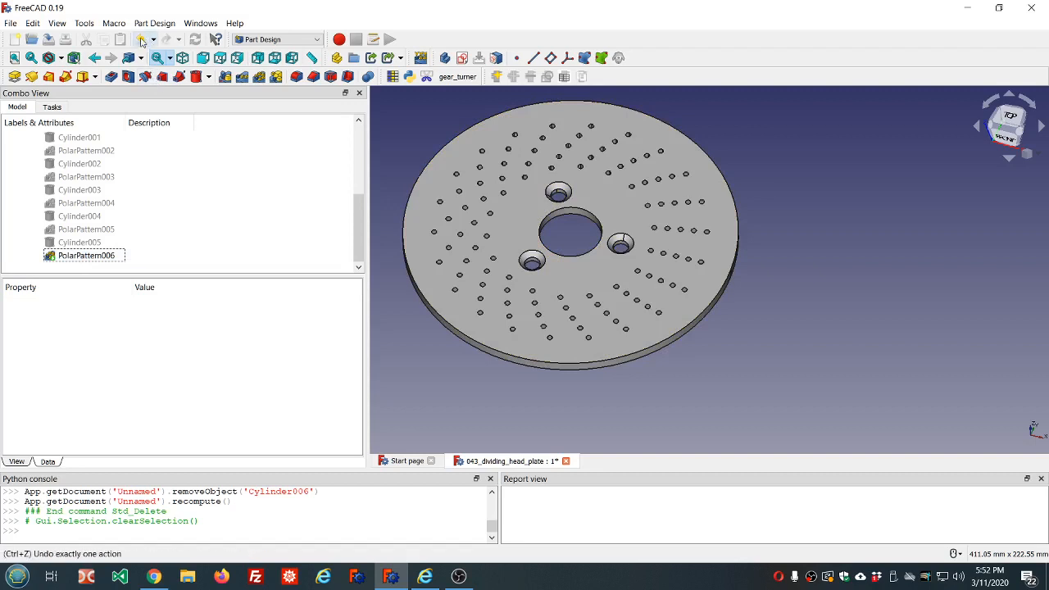
# Undo both deletions of the sixth ring's features and make PolarPattern007 visible again
pyautogui.click(141, 40)
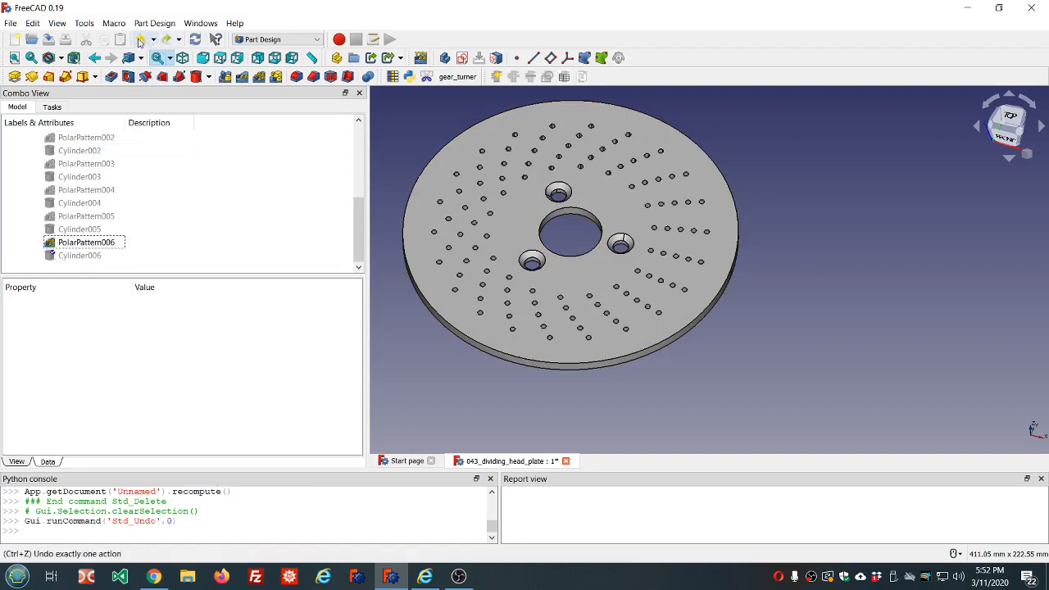
pyautogui.click(141, 40)
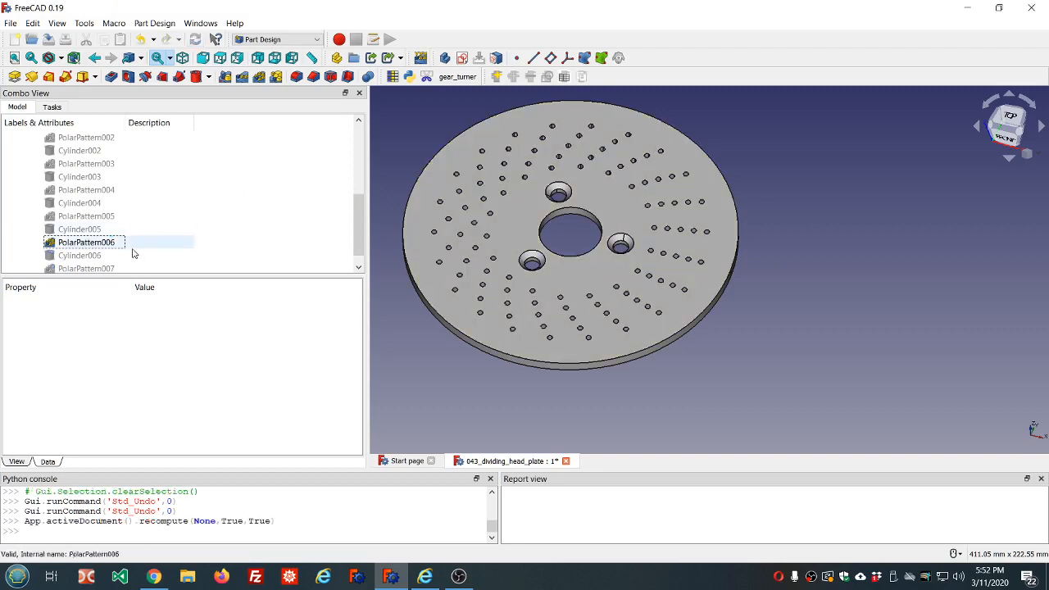
pyautogui.click(105, 269)
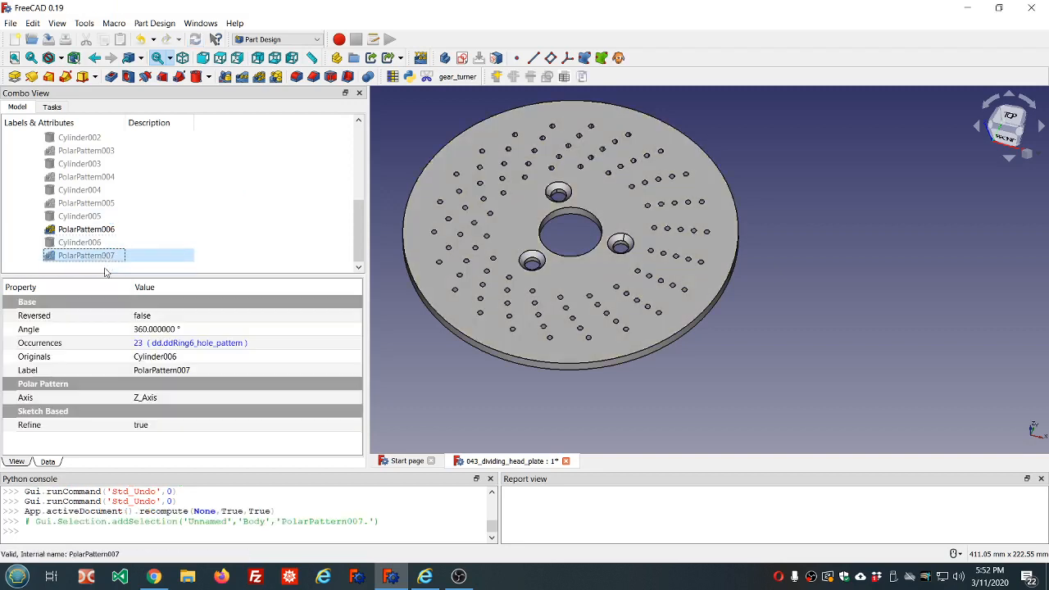
pyautogui.press('space')
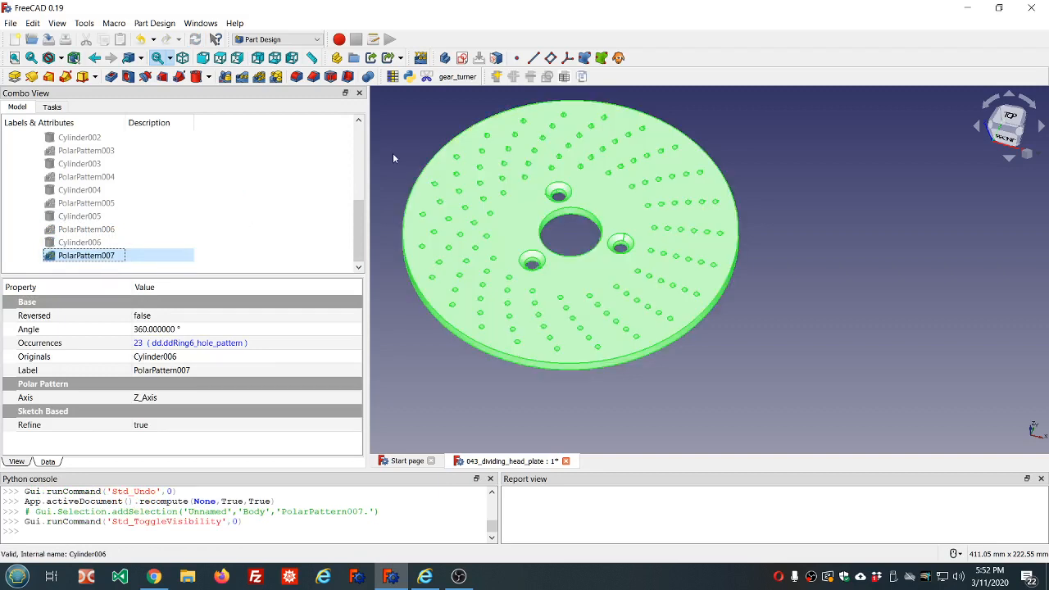
pyautogui.click(417, 115)
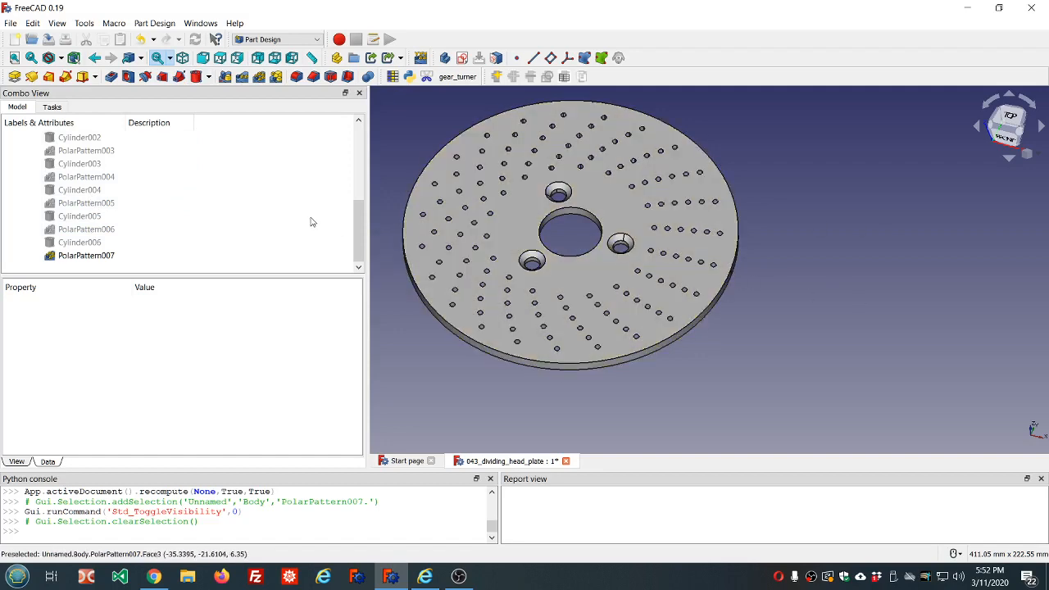
# View the plate from the top and select the whole Body rather than its last polar pattern
pyautogui.scroll(4, 302, 232)
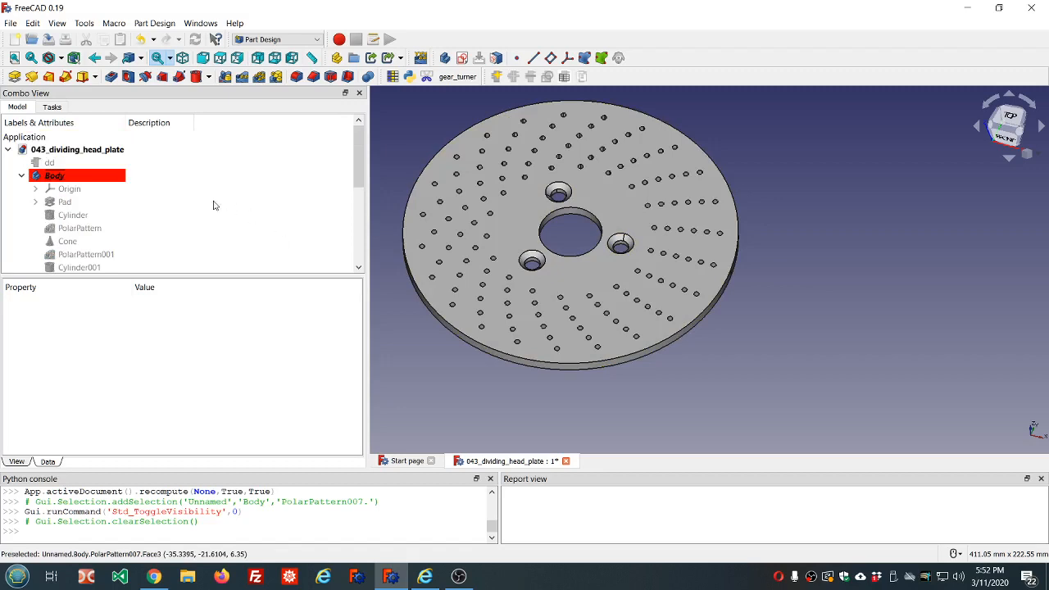
pyautogui.press('2')
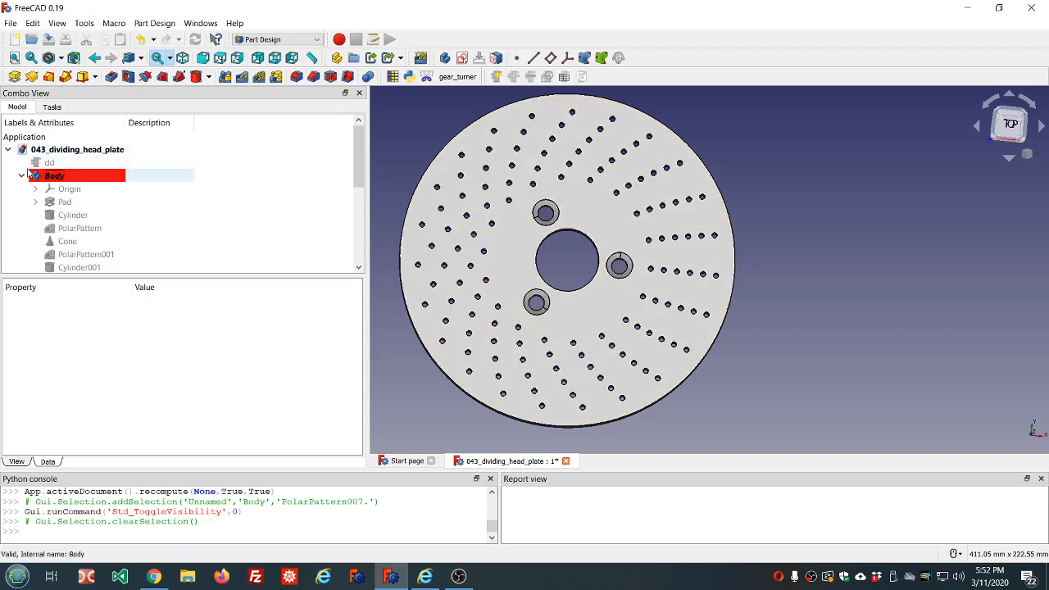
pyautogui.click(53, 177)
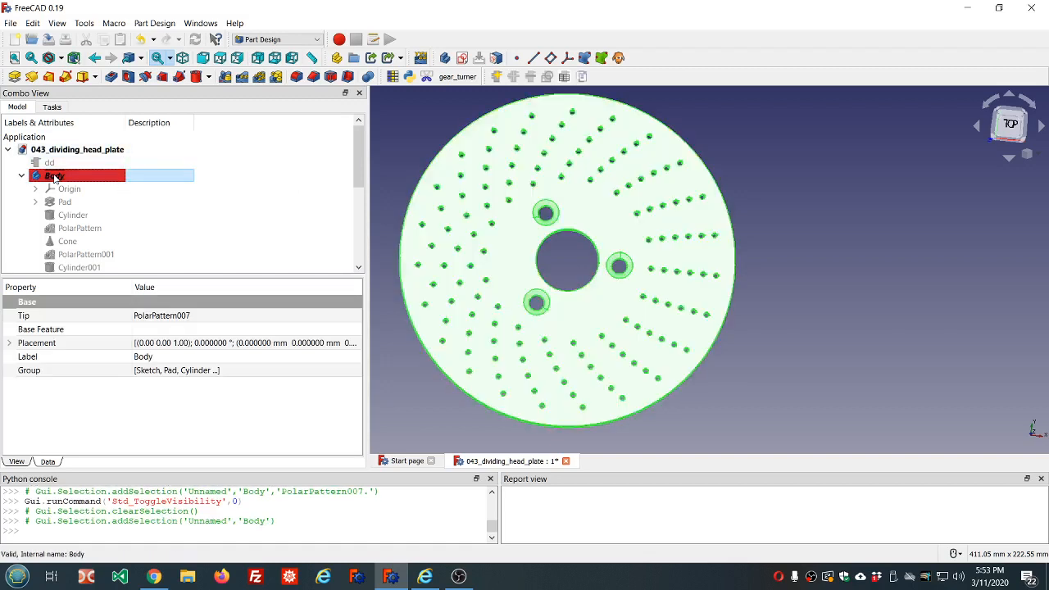
pyautogui.scroll(-4, 53, 177)
pyautogui.click(72, 256)
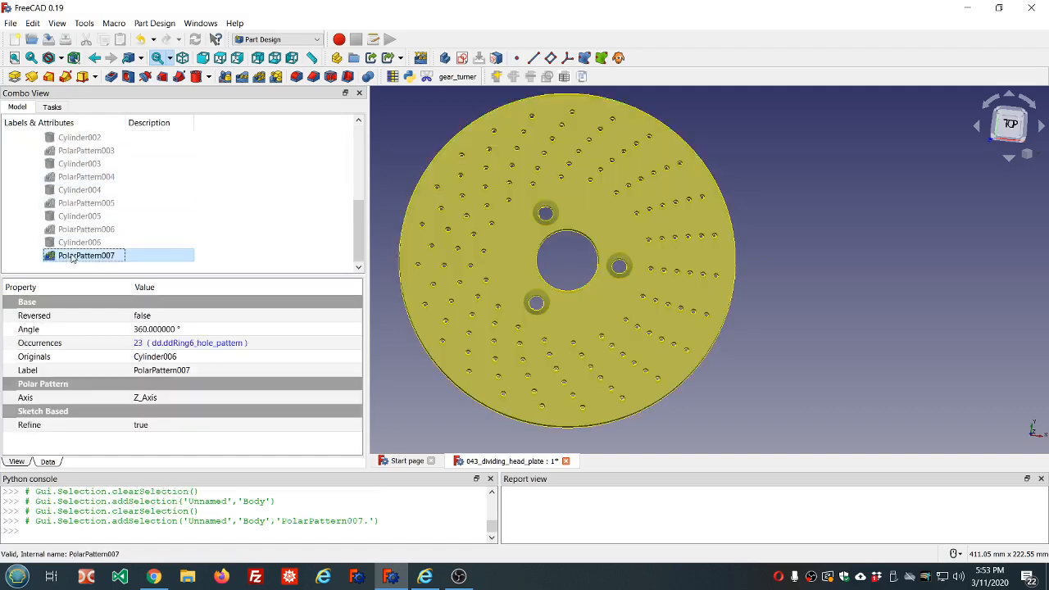
pyautogui.scroll(5, 72, 256)
pyautogui.click(53, 177)
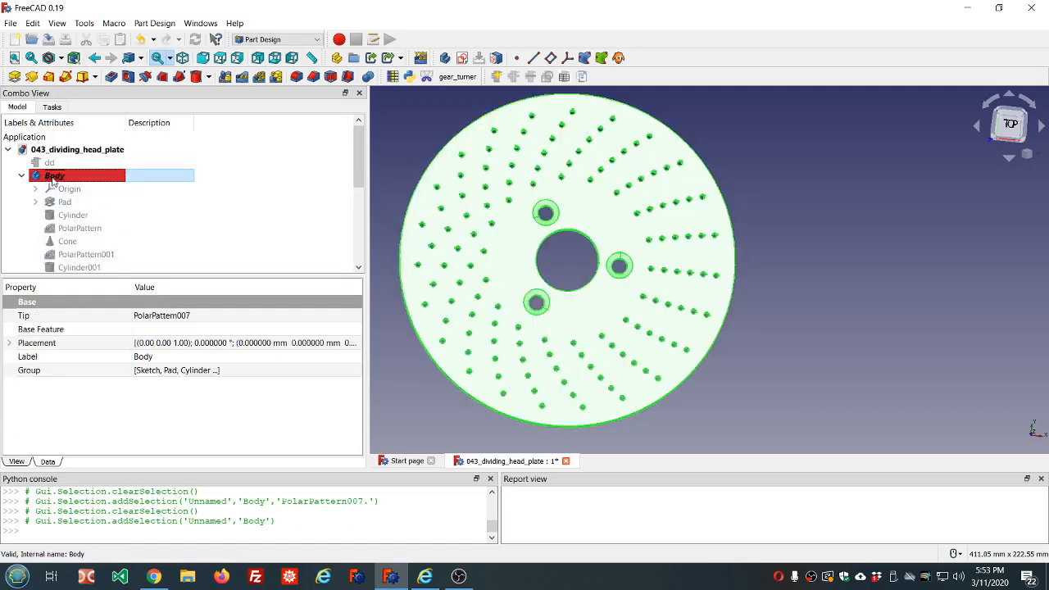
# Export the selected Body as an STL Mesh file named dividing_head in the Documents folder
pyautogui.click(11, 23)
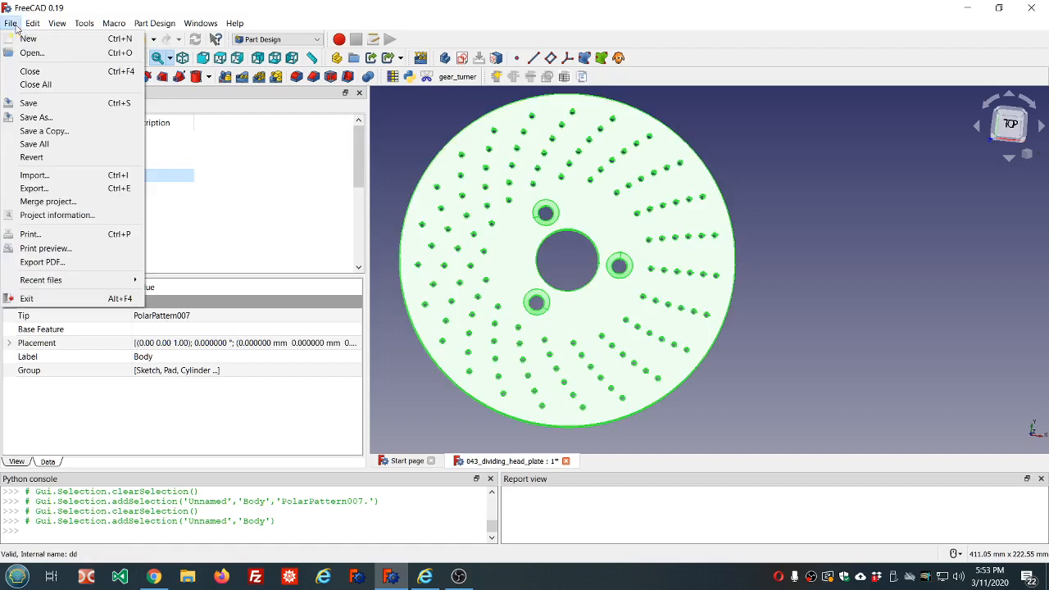
pyautogui.click(33, 189)
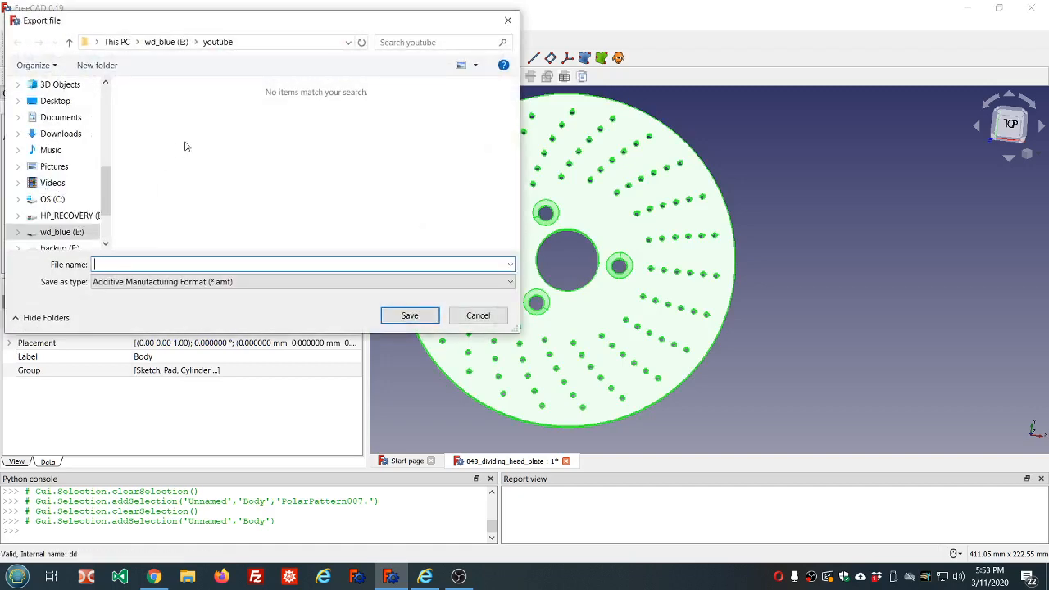
pyautogui.click(507, 283)
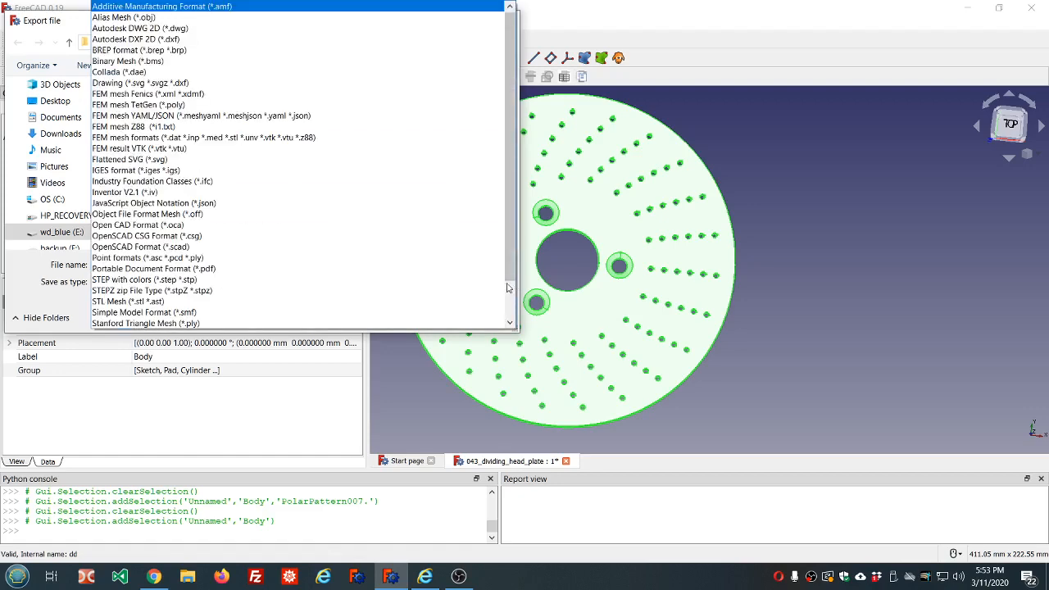
pyautogui.click(164, 302)
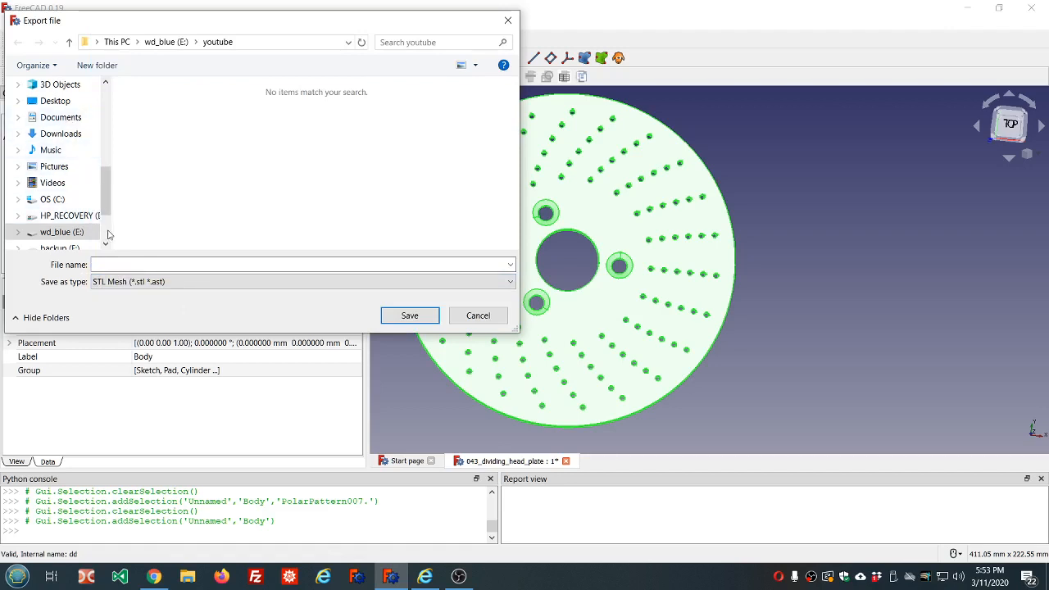
pyautogui.click(147, 264)
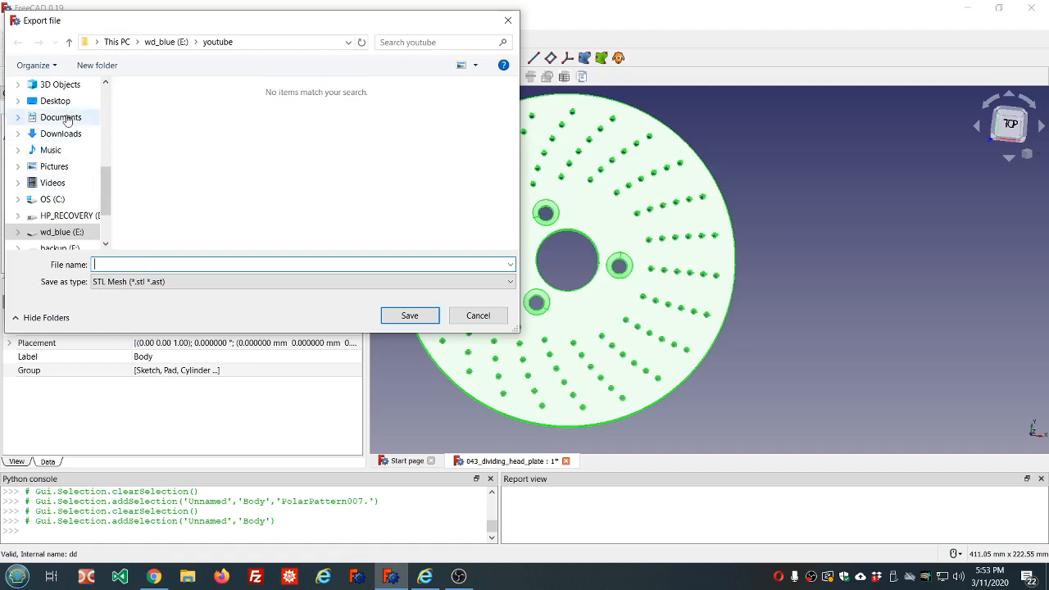
pyautogui.click(67, 119)
pyautogui.click(145, 267)
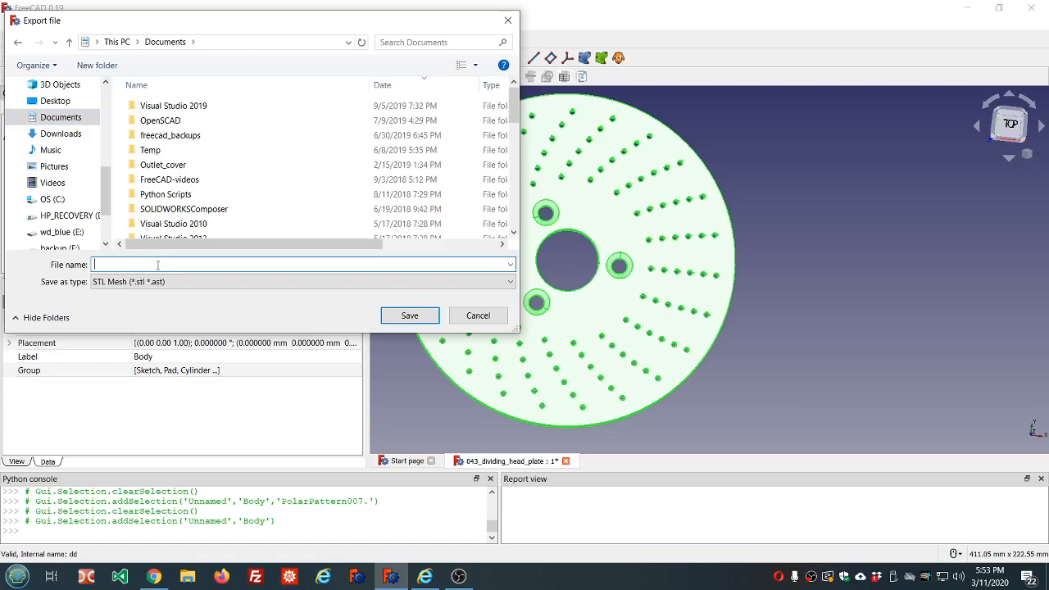
pyautogui.write('dividing_head')
pyautogui.press('Return')
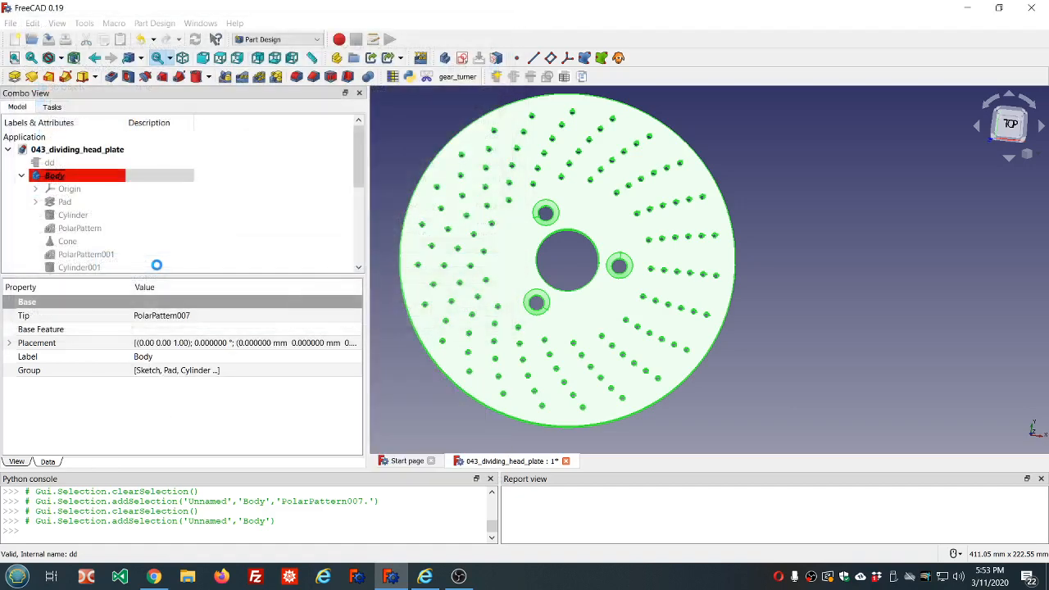
# Switch to File Explorer and locate the exported dividing_head.stl among the recent files
pyautogui.click(188, 578)
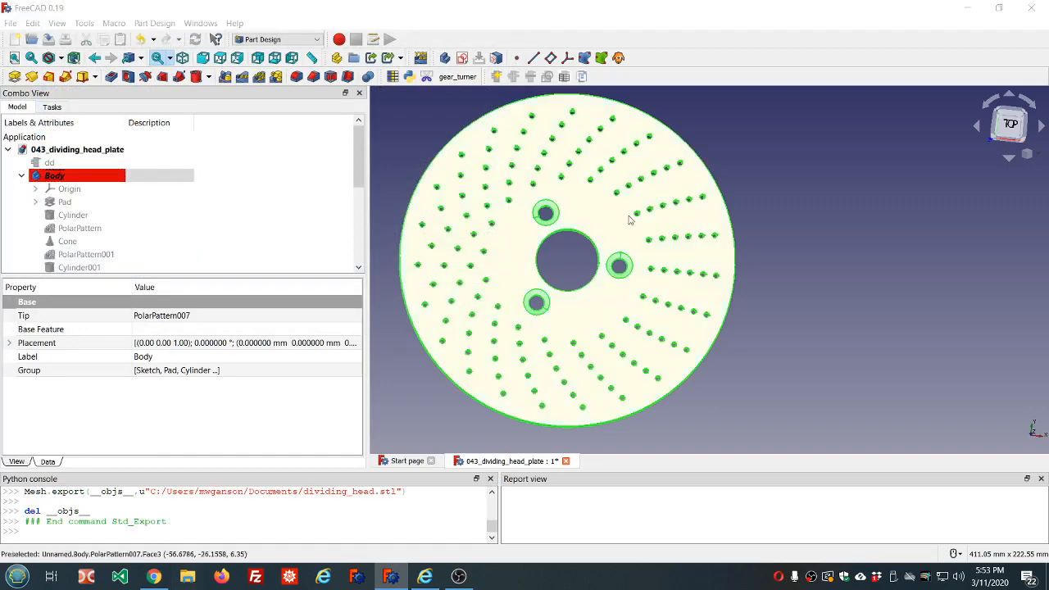
pyautogui.scroll(-6, 505, 240)
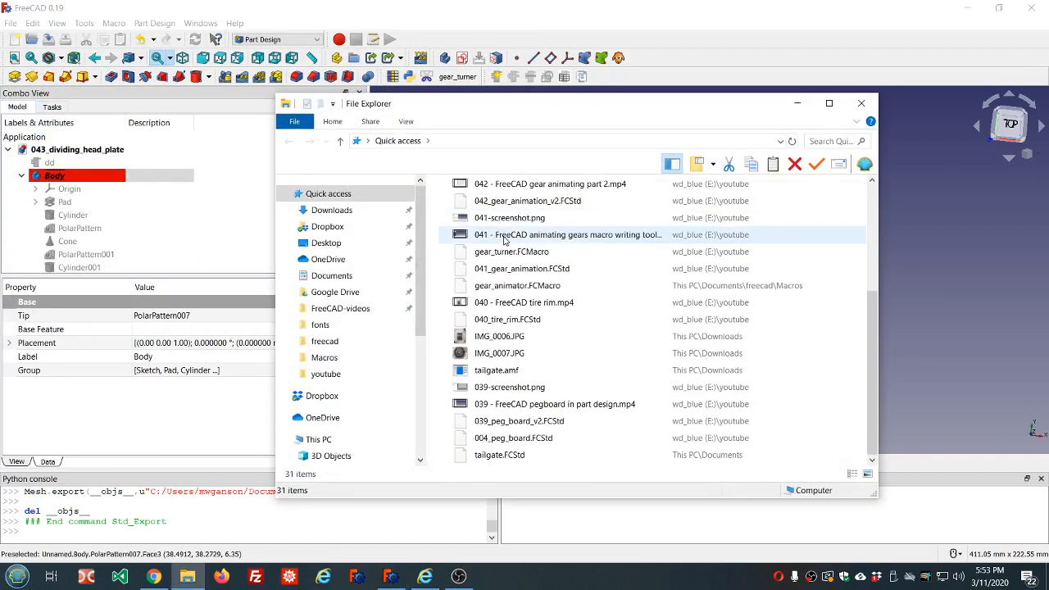
pyautogui.scroll(4, 505, 240)
pyautogui.scroll(-3, 505, 240)
pyautogui.scroll(2, 504, 238)
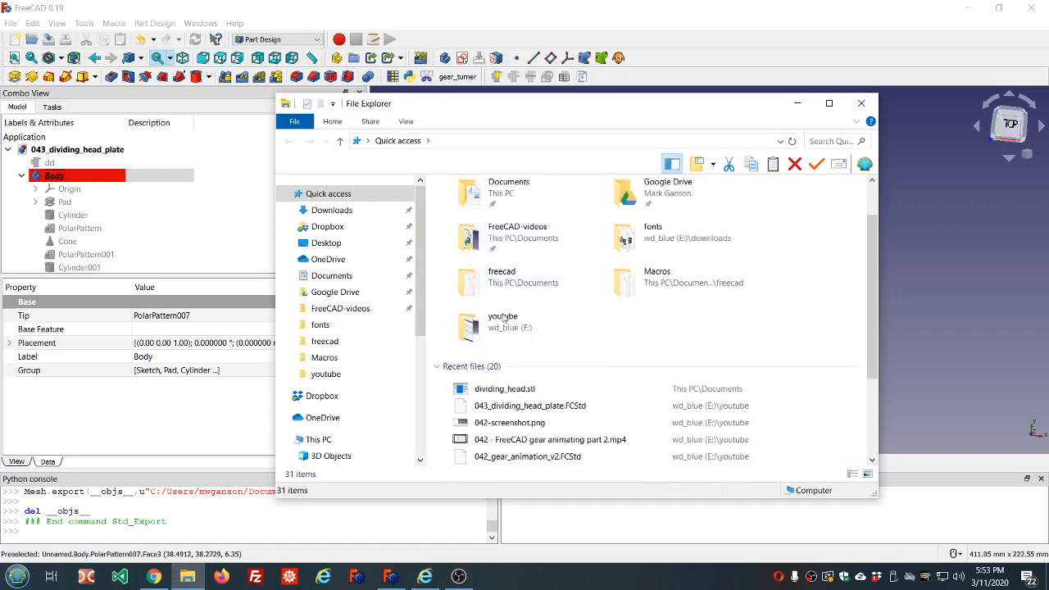
pyautogui.click(497, 391)
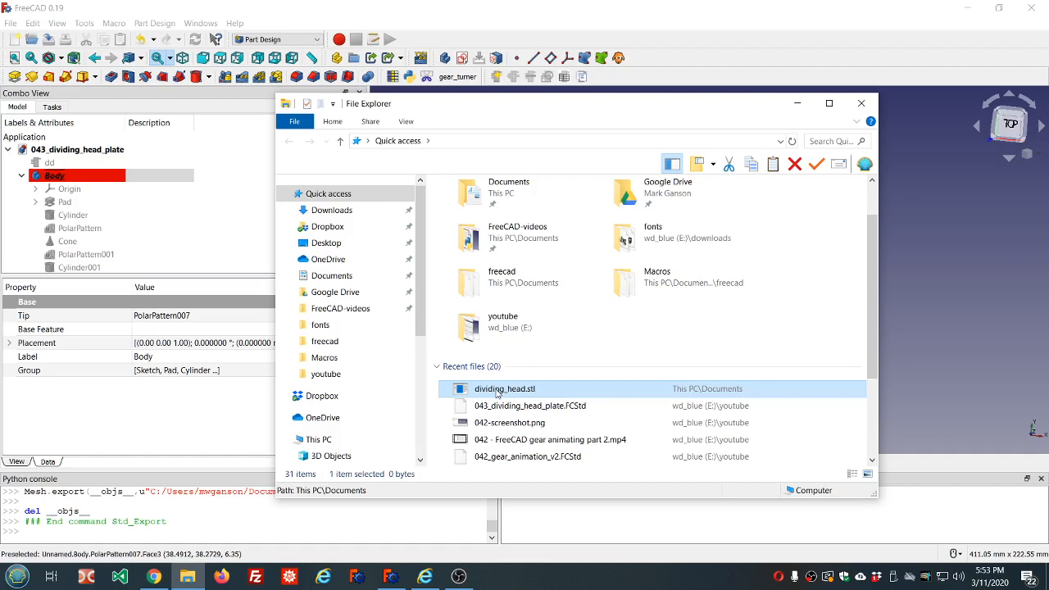
# Try to open dividing_head.stl with Ultimaker Cura 4.1 as the permanent app for .stl files, and close File Explorer
pyautogui.doubleClick(497, 391)
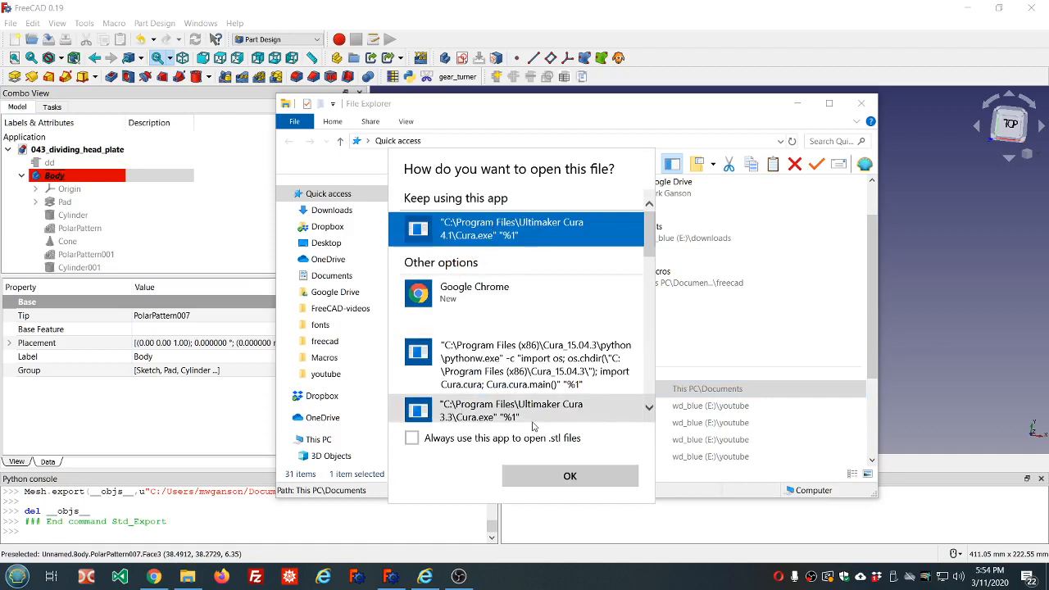
pyautogui.click(412, 439)
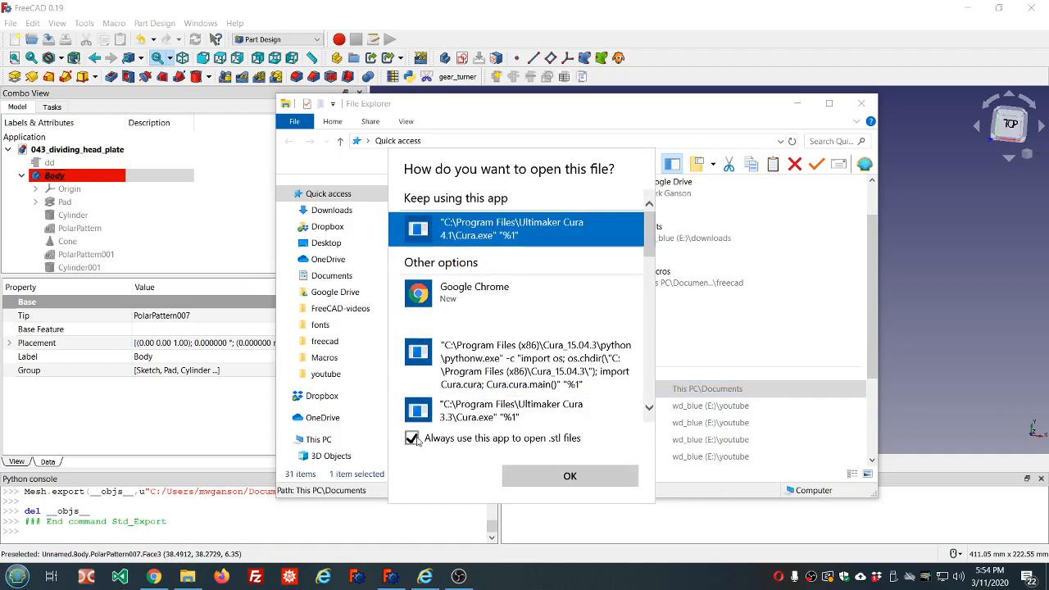
pyautogui.click(577, 476)
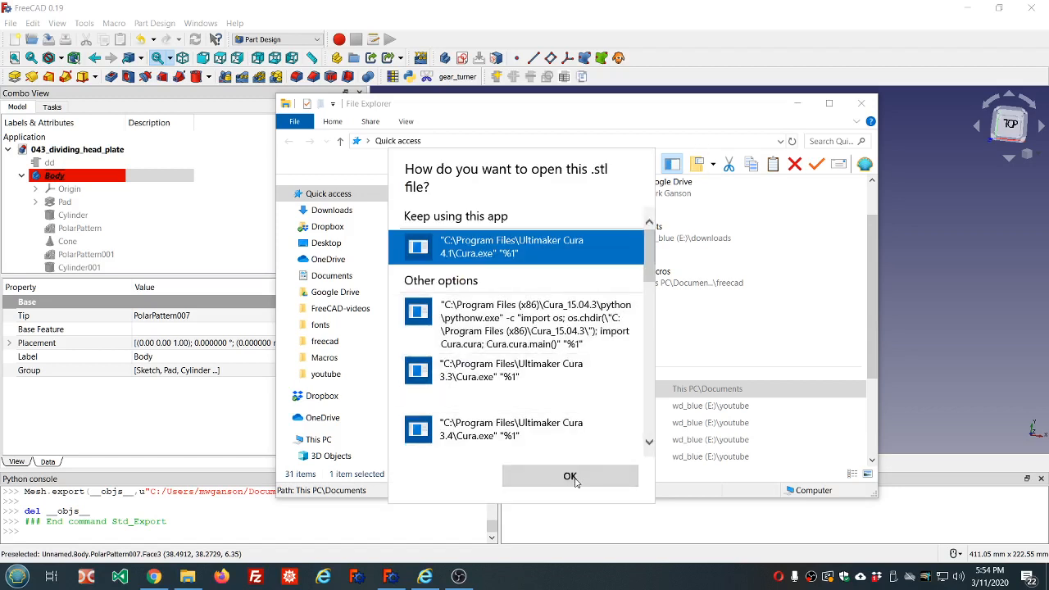
pyautogui.click(575, 480)
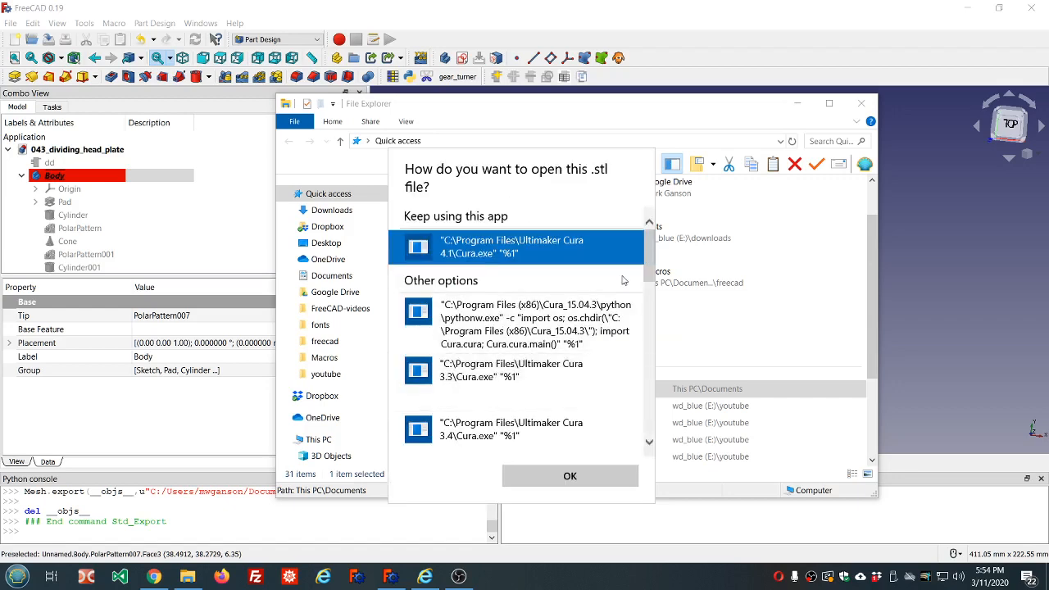
pyautogui.press('Escape')
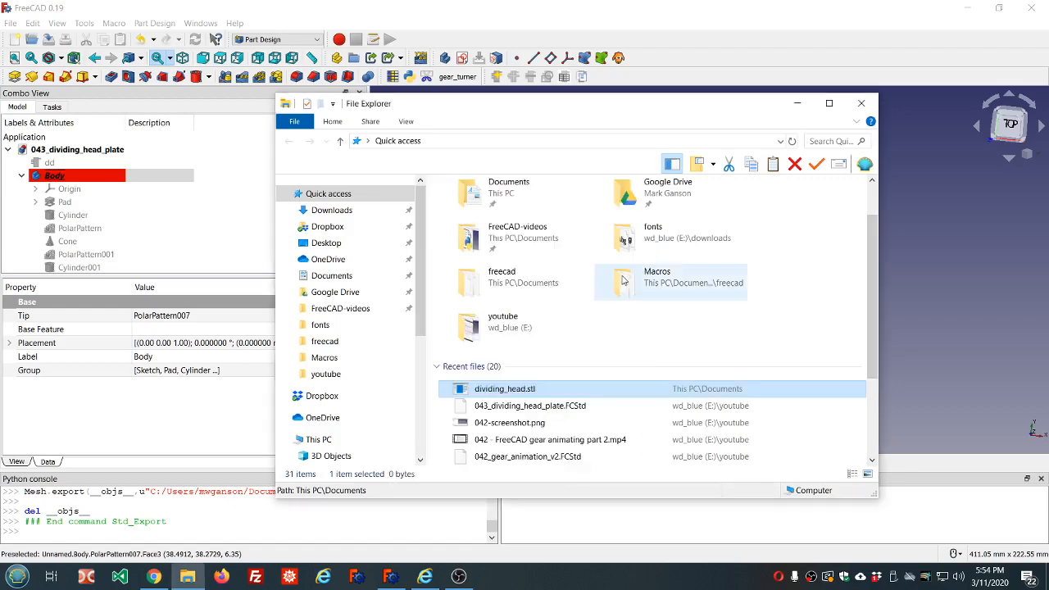
pyautogui.click(863, 105)
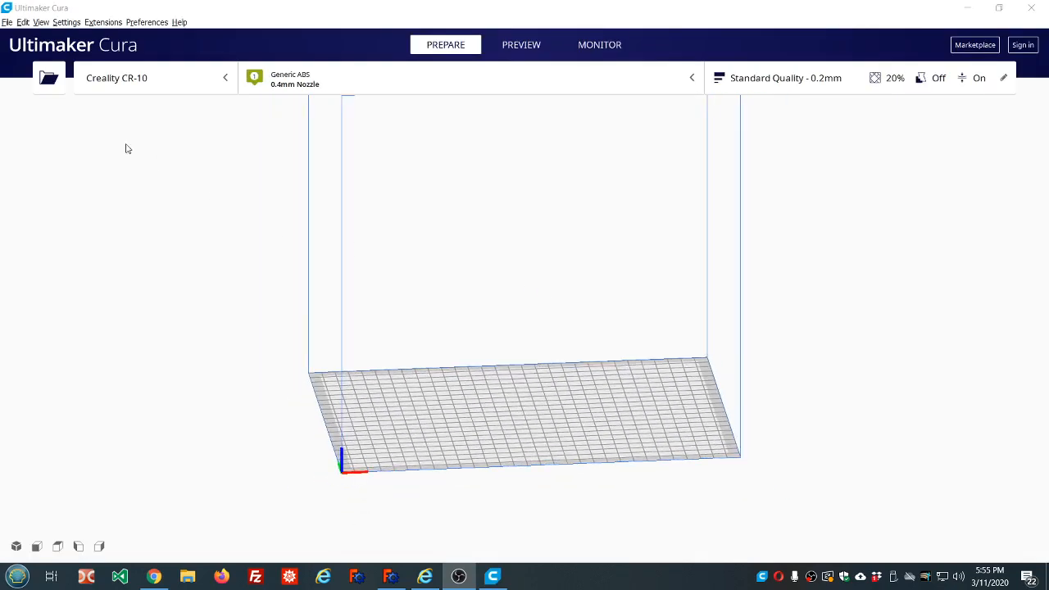
# Load dividing_head.stl from the Documents folder into Ultimaker Cura
pyautogui.click(7, 24)
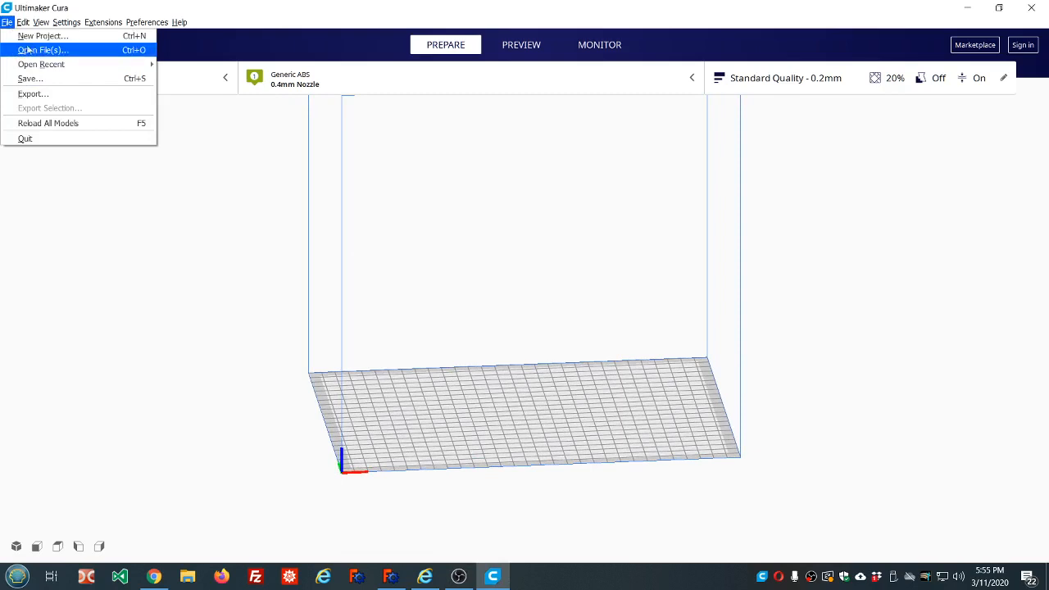
pyautogui.click(28, 51)
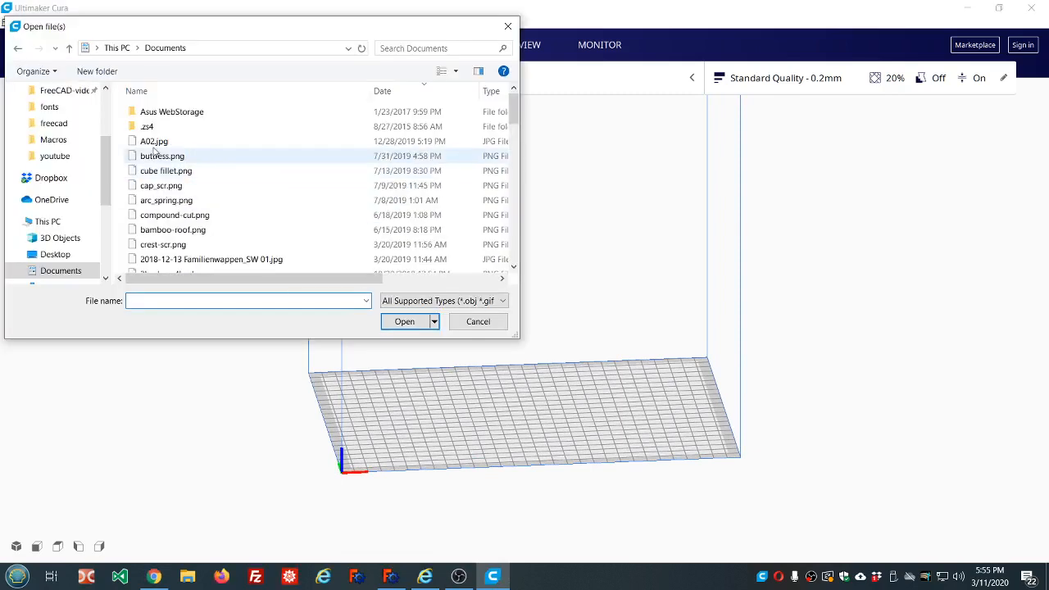
pyautogui.scroll(1, 64, 202)
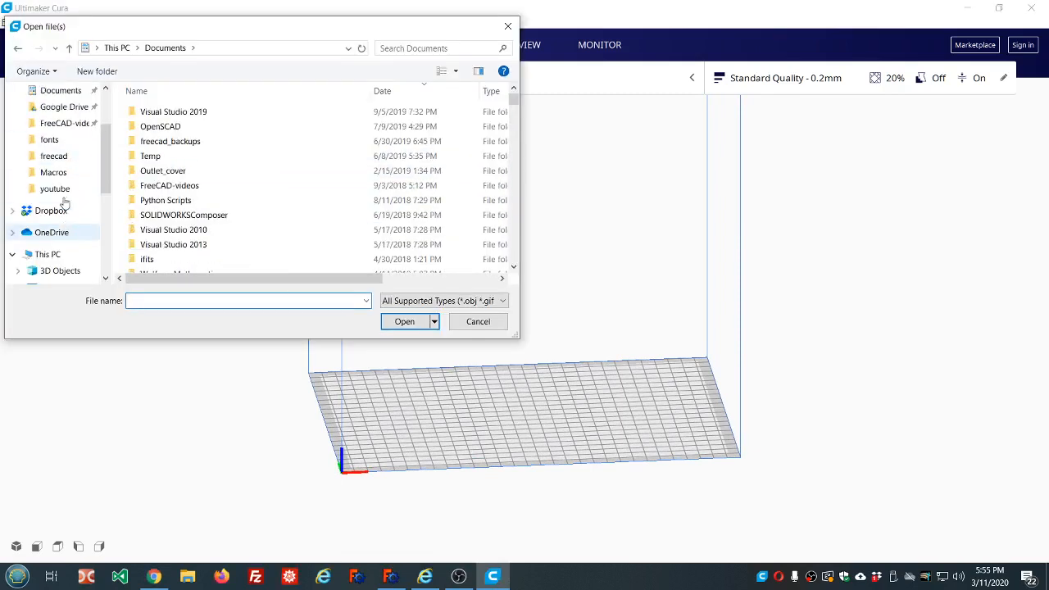
pyautogui.click(57, 90)
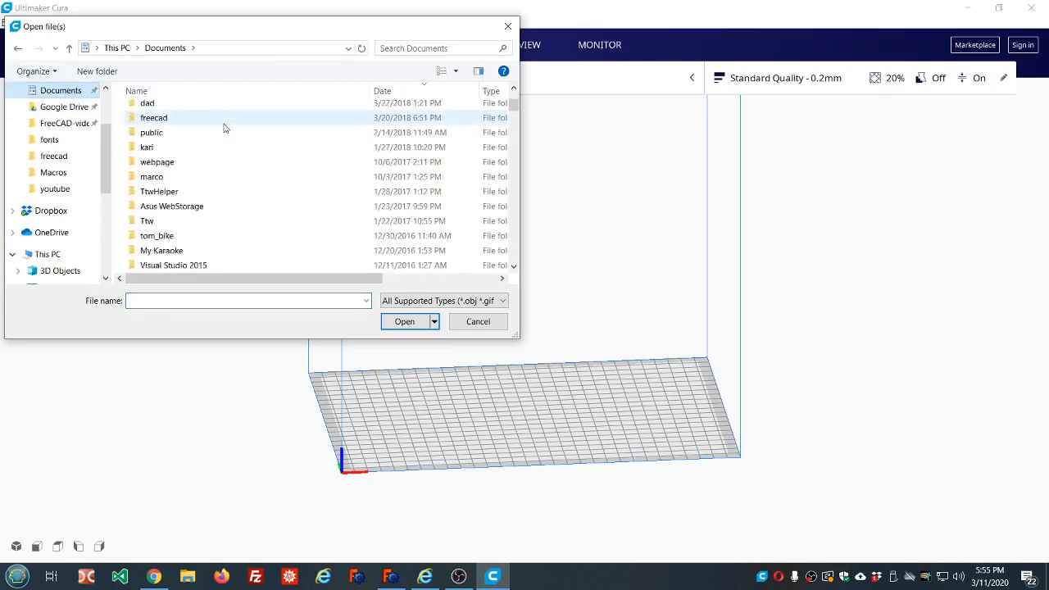
pyautogui.scroll(-3, 222, 133)
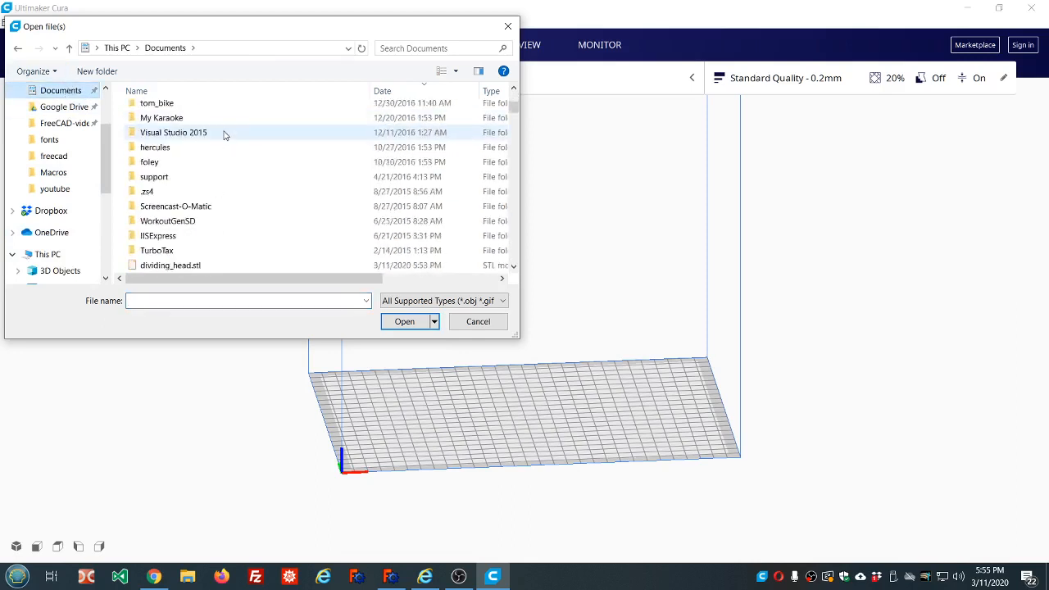
pyautogui.click(168, 264)
pyautogui.click(404, 322)
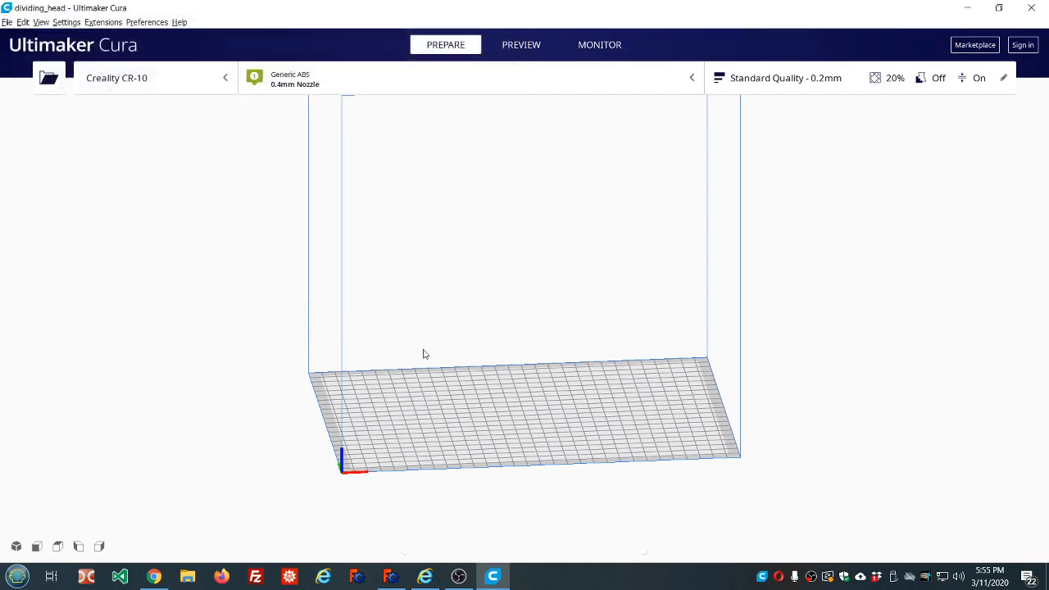
# Slice the dividing head plate and inspect its layers in the preview, stepping down from the top layer and back up
pyautogui.moveTo(603, 395); pyautogui.dragTo(603, 416, button='middle')
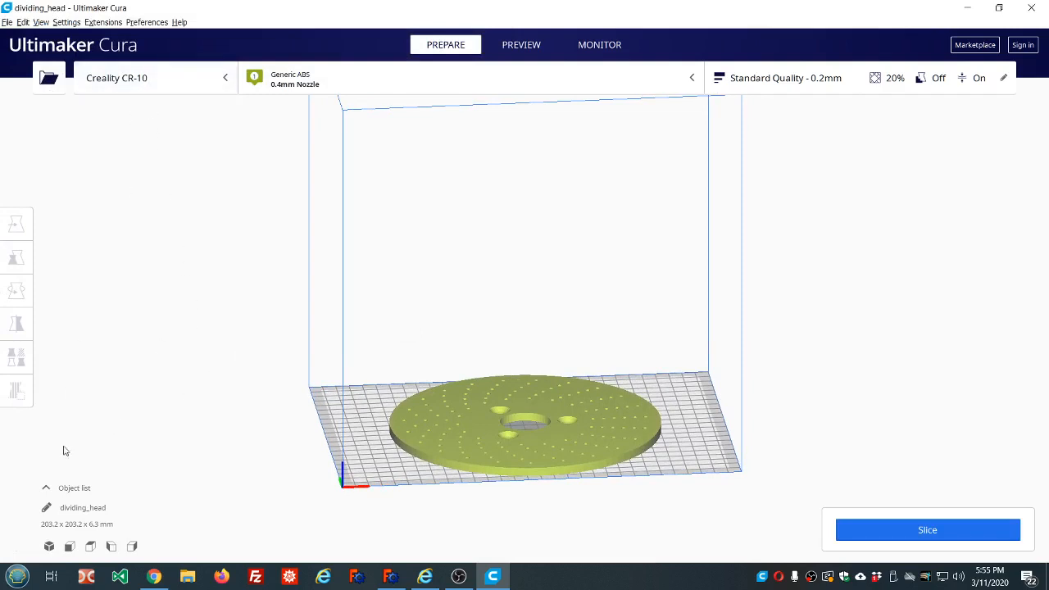
pyautogui.click(49, 545)
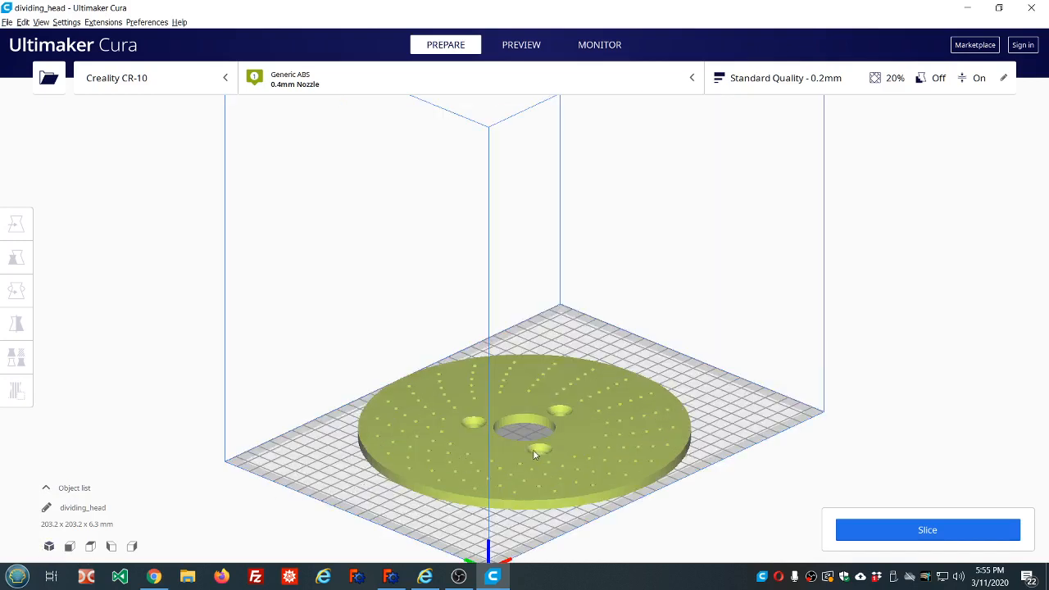
pyautogui.scroll(-3, 534, 455)
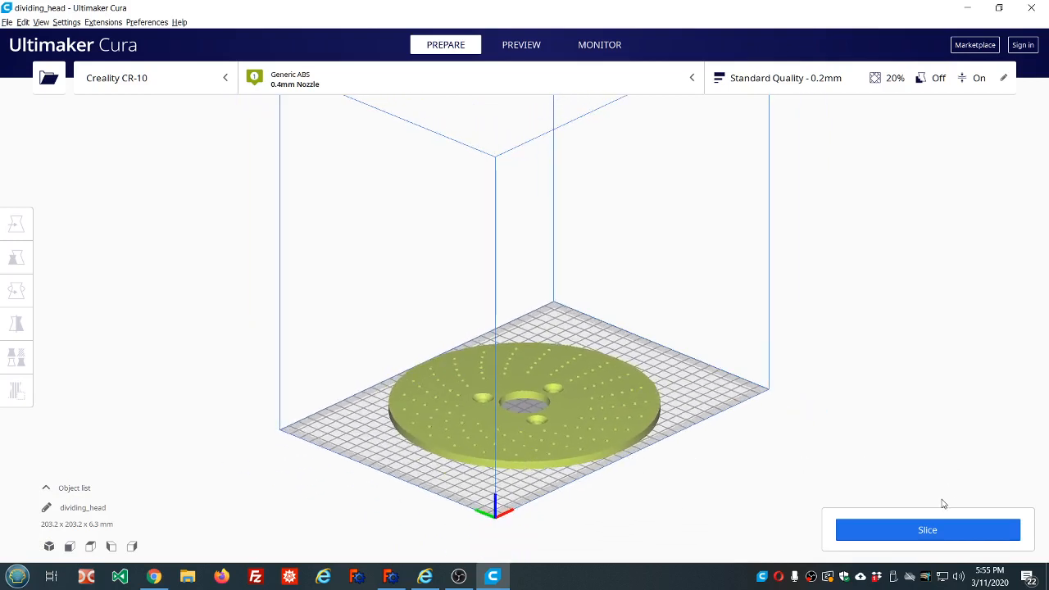
pyautogui.click(923, 534)
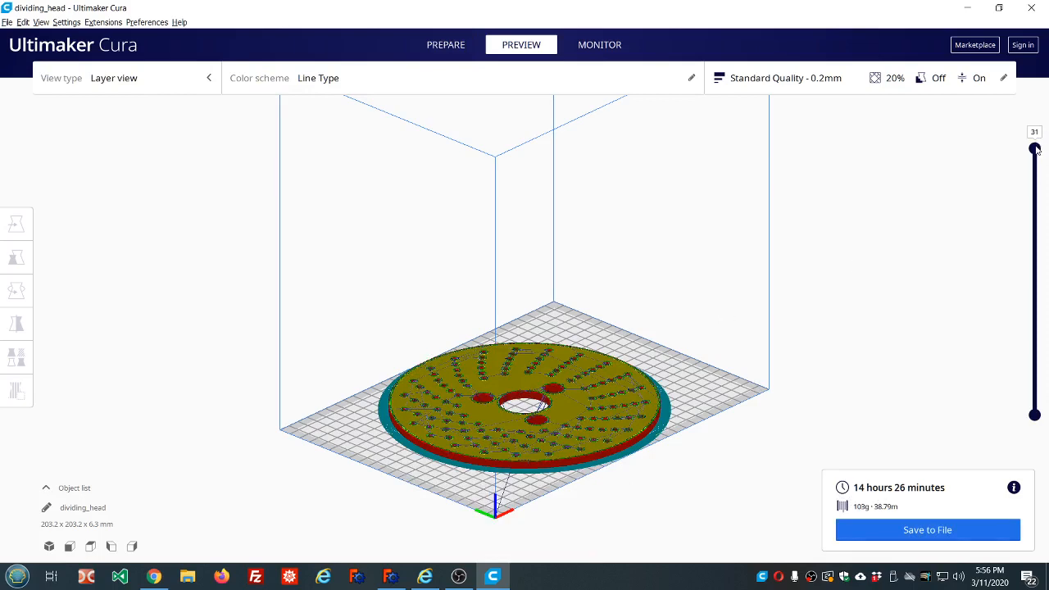
pyautogui.moveTo(1034, 150); pyautogui.dragTo(1034, 216)
pyautogui.moveTo(1036, 256); pyautogui.dragTo(1033, 148)
# Switch to FreeCAD, clear the Body selection and examine the plate's hole rings, mounting holes and central bore from several angles
pyautogui.click(394, 579)
pyautogui.scroll(-4, 561, 275)
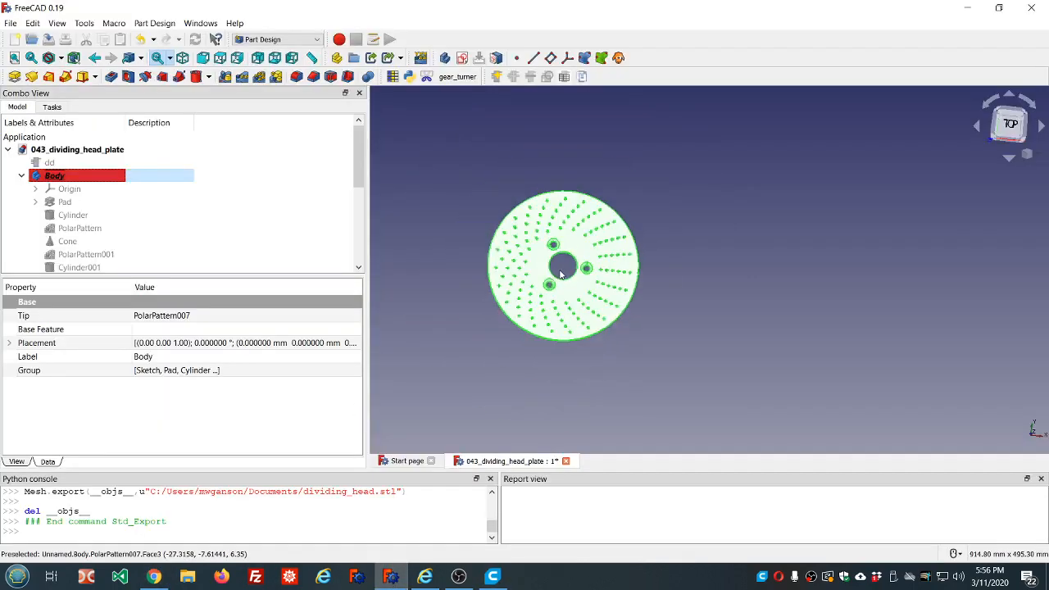
pyautogui.click(622, 343)
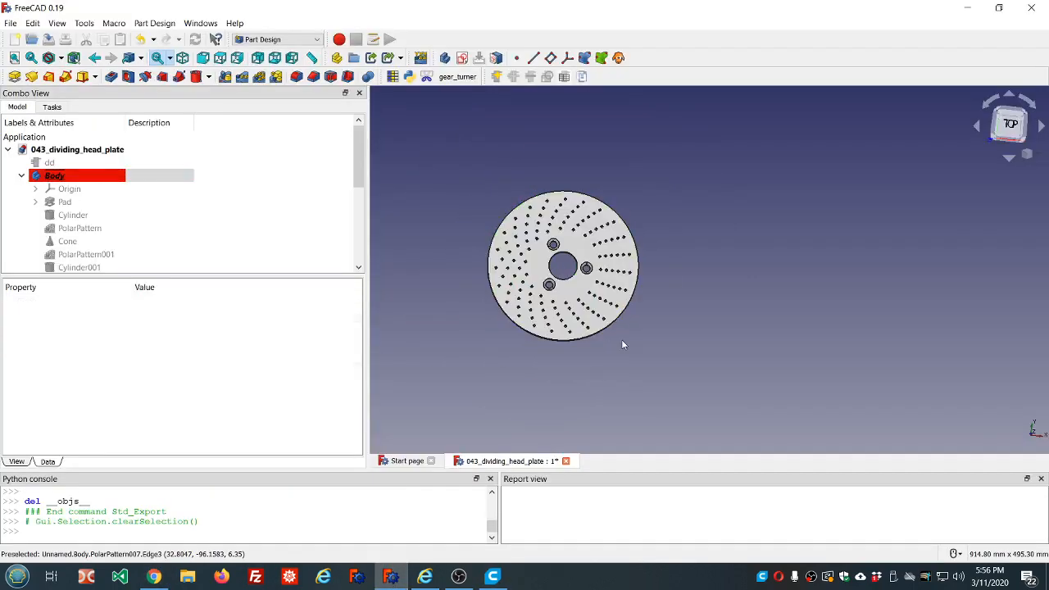
pyautogui.moveTo(622, 344); pyautogui.dragTo(567, 259, button='middle')
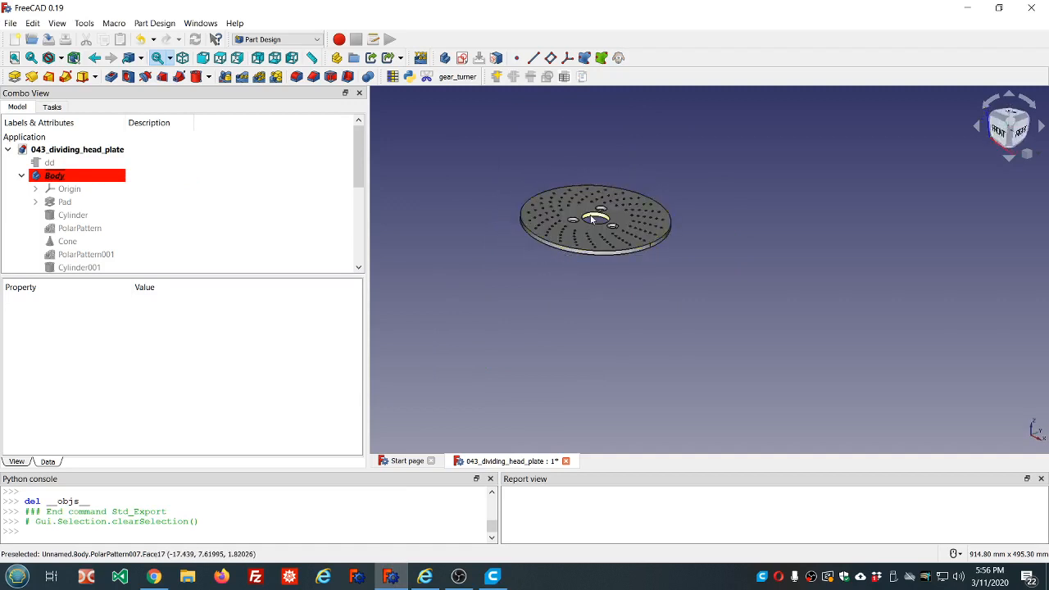
pyautogui.scroll(5, 589, 216)
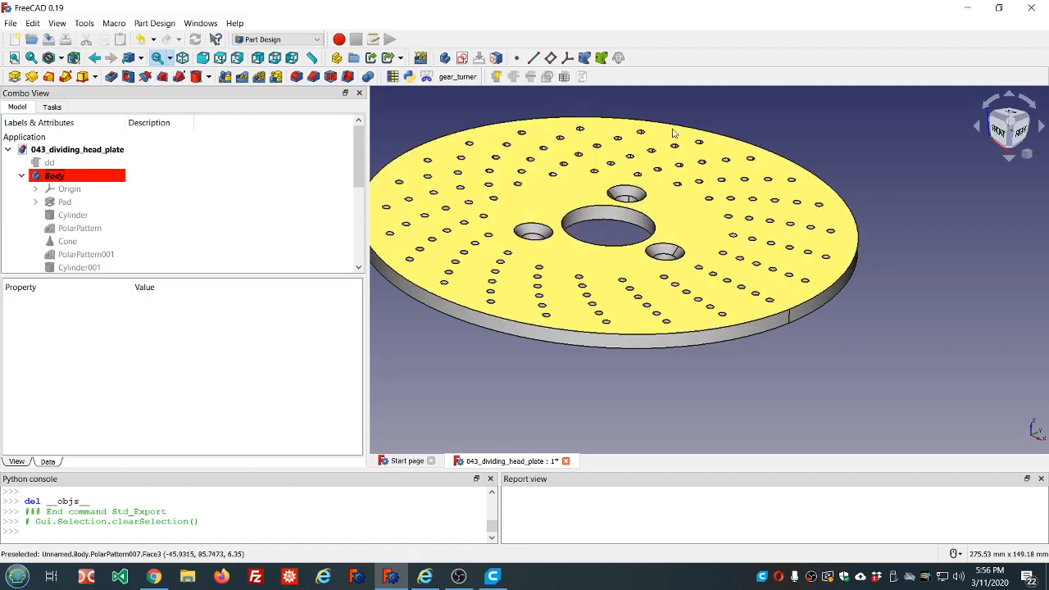
pyautogui.moveTo(616, 97); pyautogui.dragTo(630, 127, button='middle')
pyautogui.scroll(-5, 630, 127)
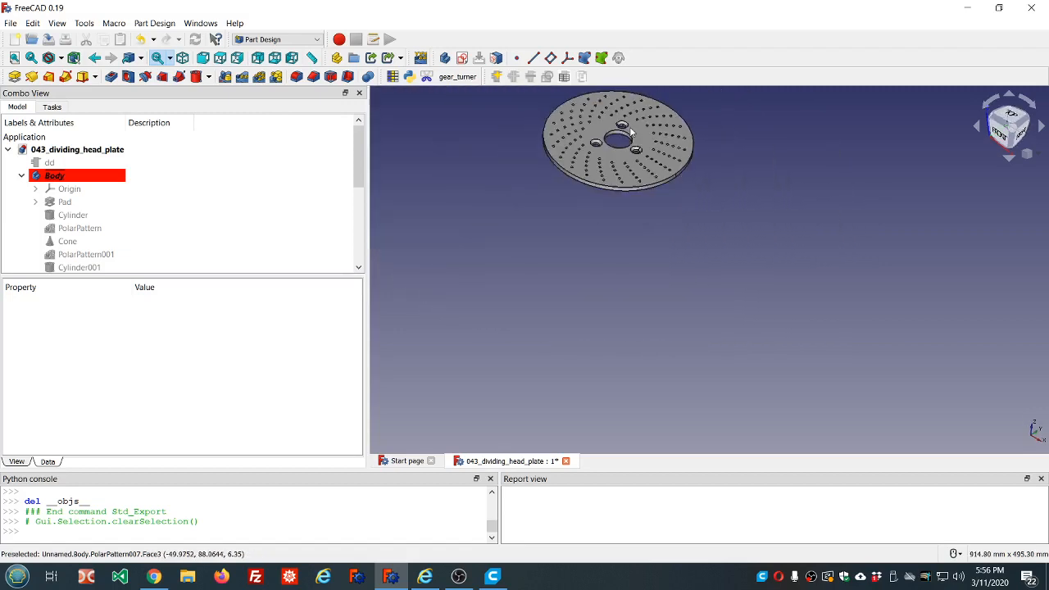
pyautogui.scroll(5, 620, 95)
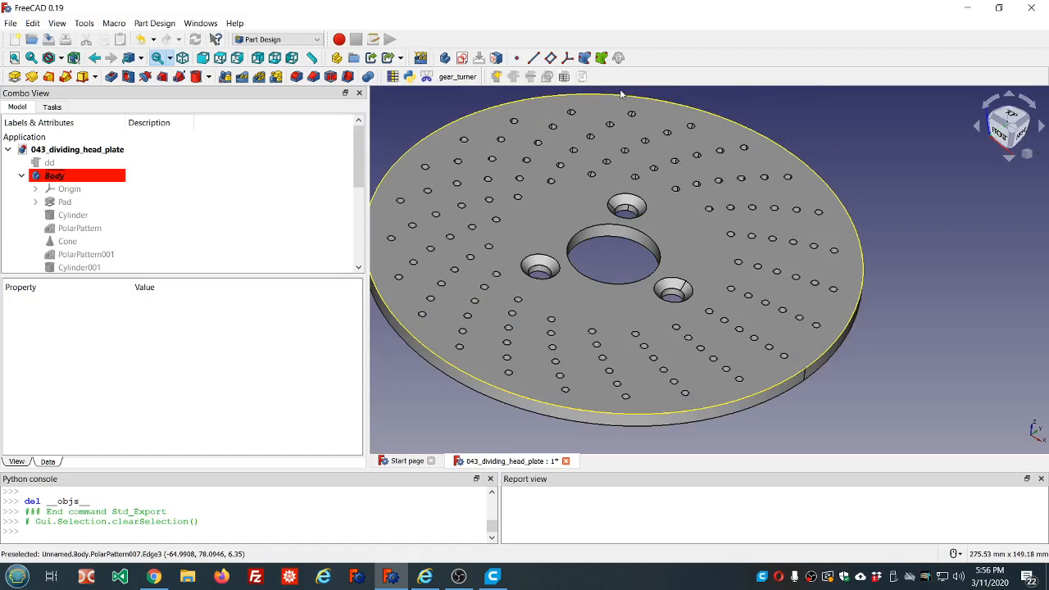
pyautogui.moveTo(625, 140); pyautogui.dragTo(628, 180, button='middle')
pyautogui.scroll(-8, 629, 180)
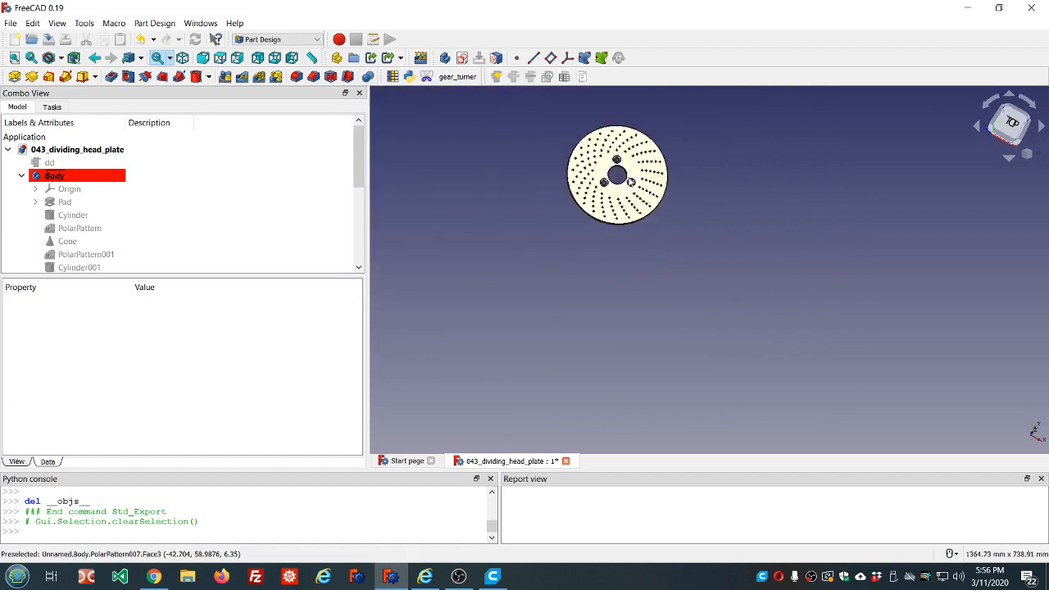
pyautogui.scroll(4, 625, 118)
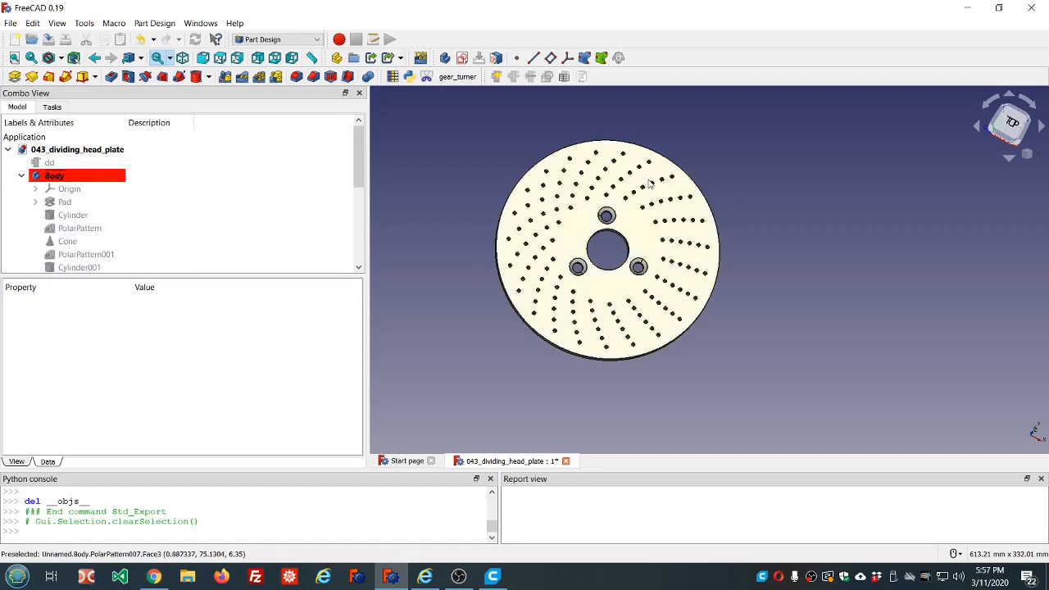
pyautogui.scroll(2, 679, 157)
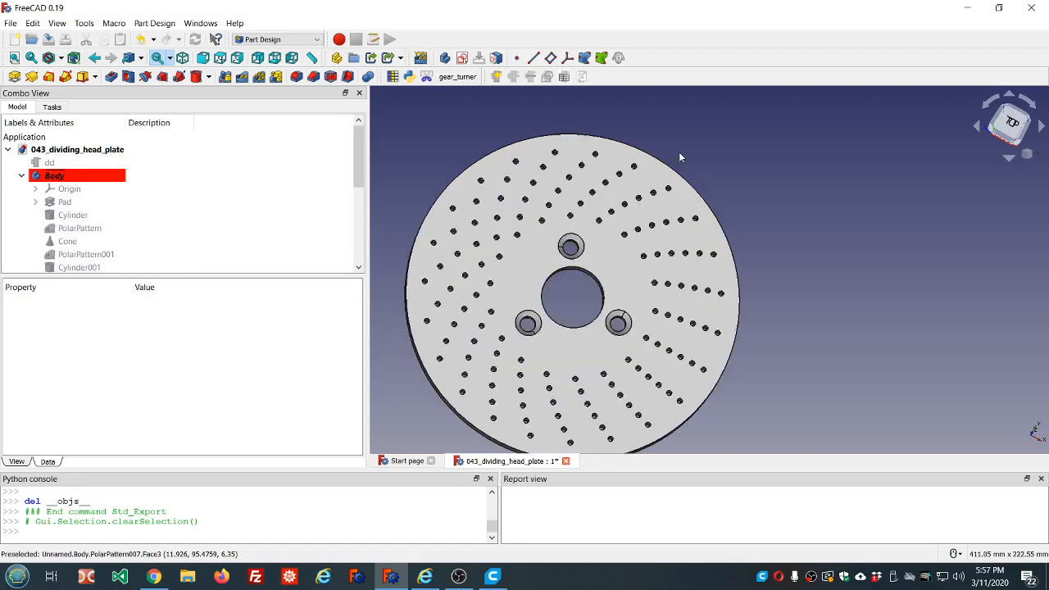
pyautogui.scroll(-2, 679, 157)
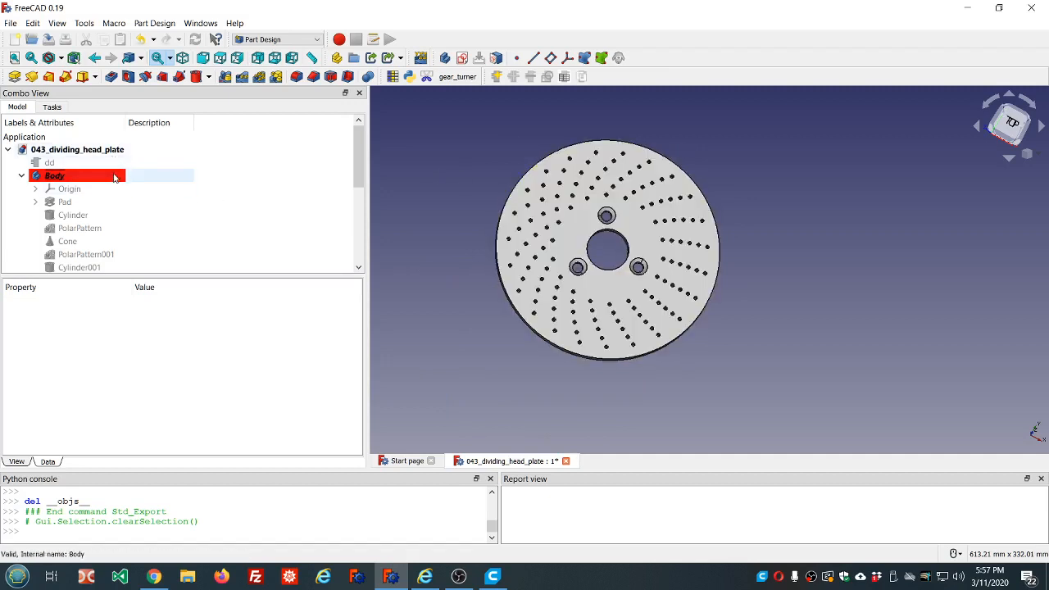
# Review the parameters stored in the dd object and look through the Body's feature history
pyautogui.click(77, 164)
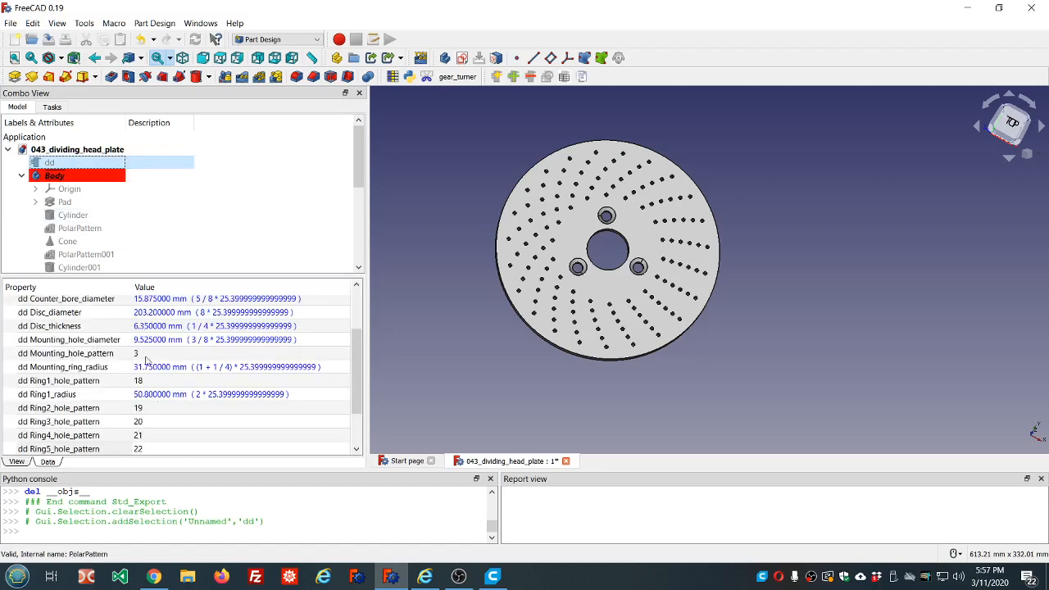
pyautogui.scroll(-2, 175, 364)
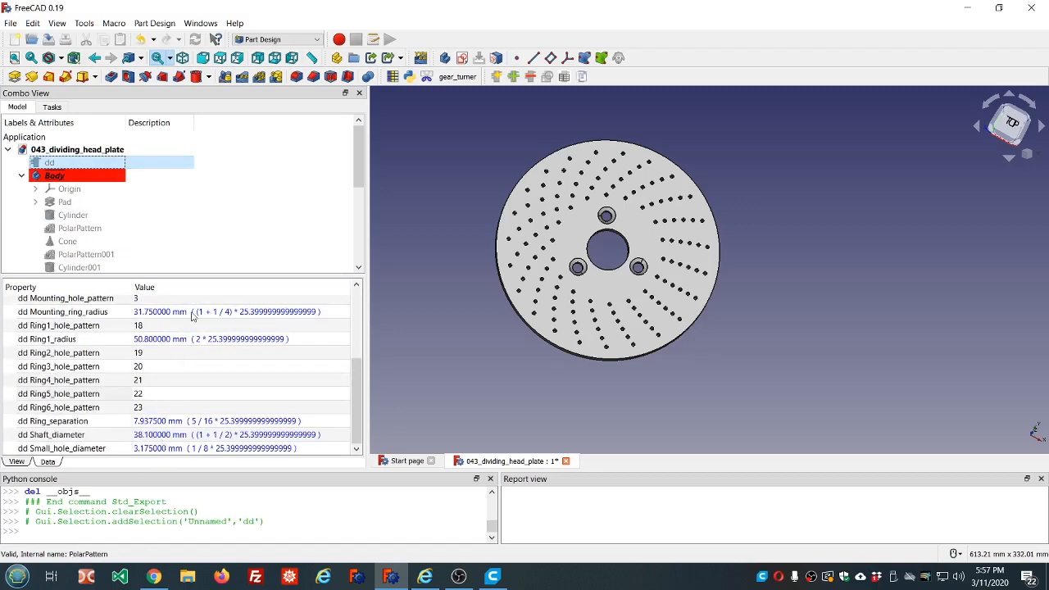
pyautogui.scroll(3, 196, 388)
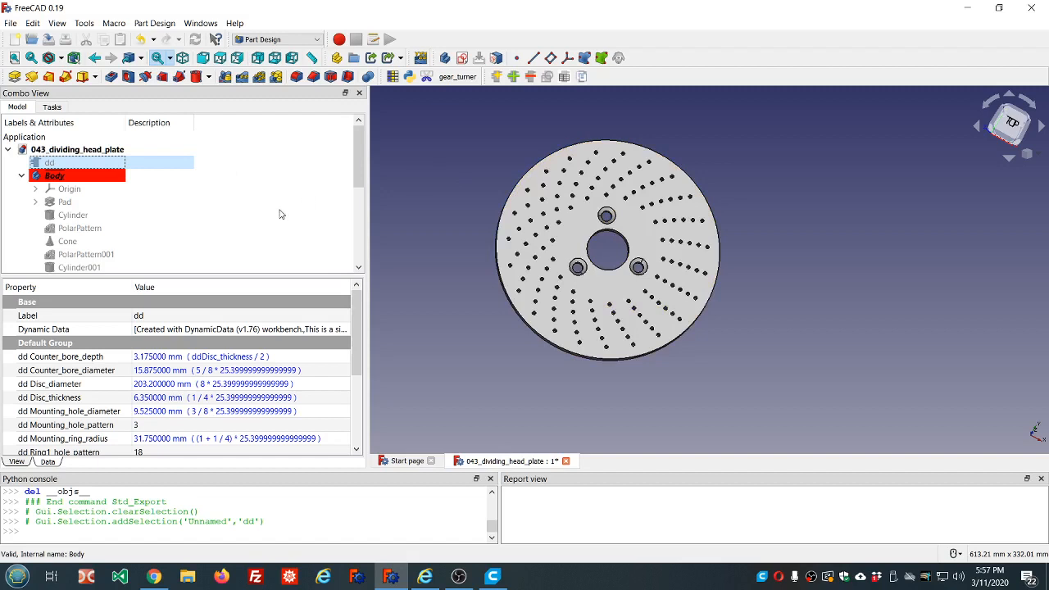
pyautogui.scroll(-6, 280, 214)
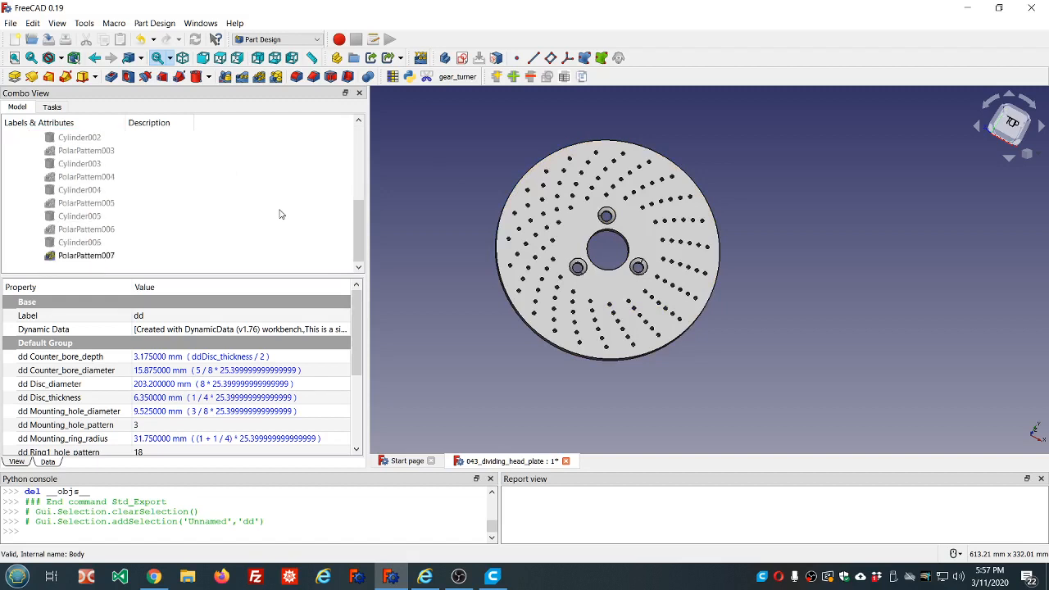
pyautogui.scroll(6, 279, 214)
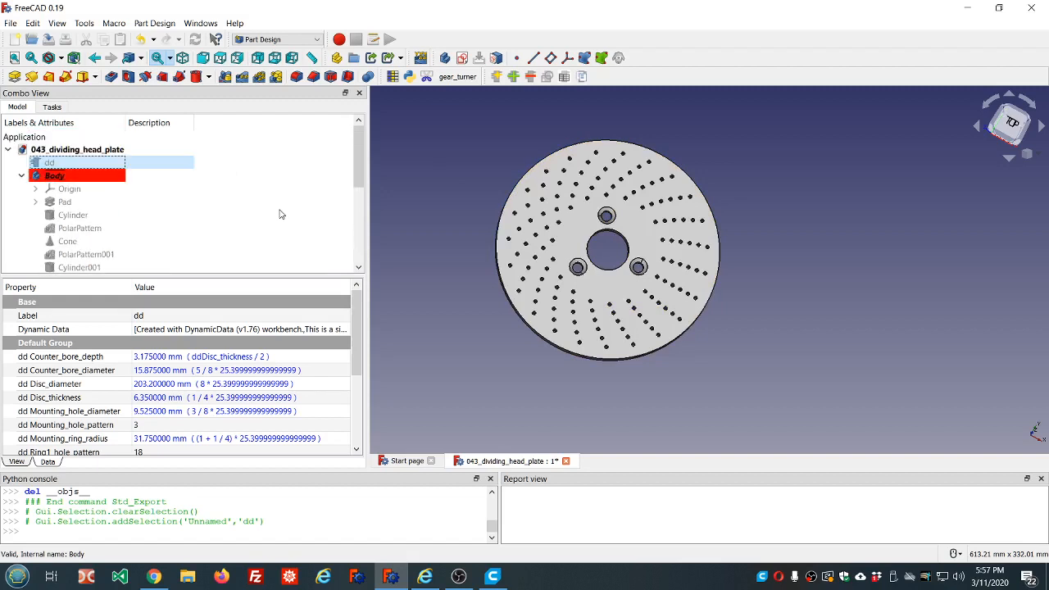